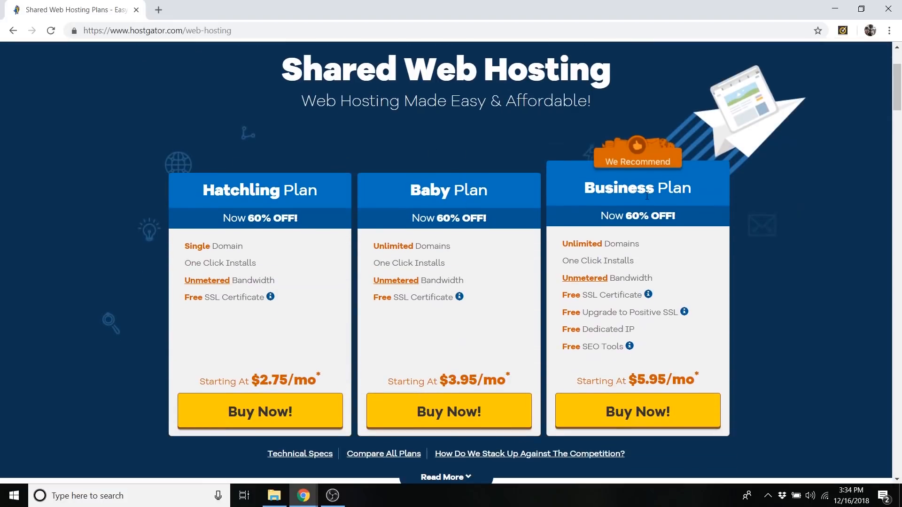
# Compare the shared web hosting plans and start an order for the Hatchling Plan.
pyautogui.scroll(1, 302, 202)
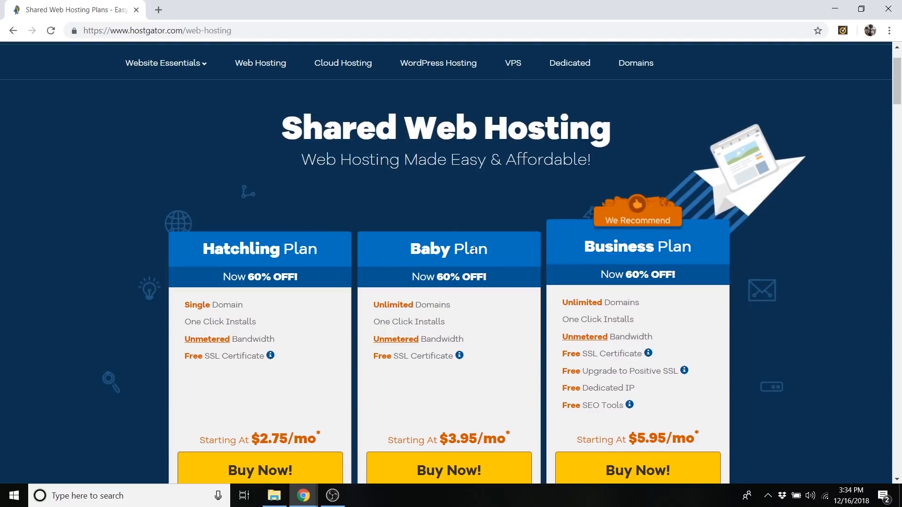
pyautogui.moveTo(374, 306); pyautogui.dragTo(452, 306)
pyautogui.click(453, 304)
pyautogui.moveTo(595, 252); pyautogui.dragTo(589, 247)
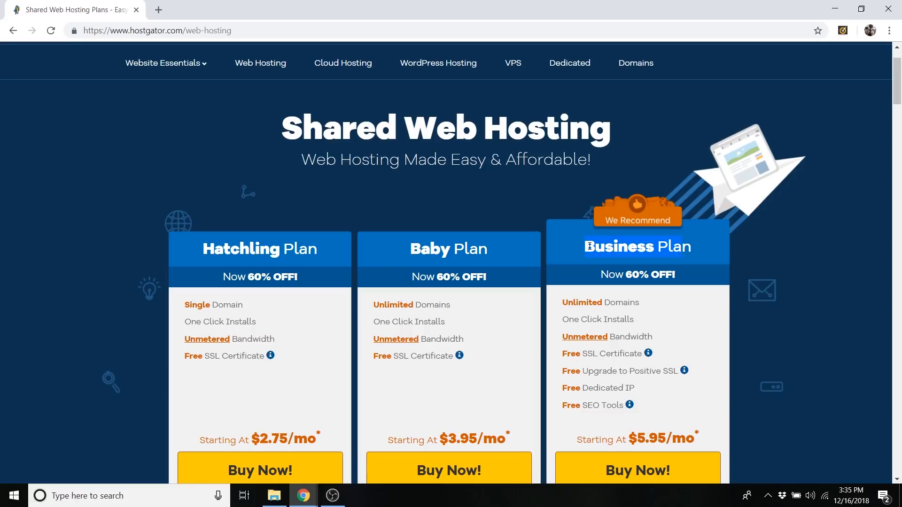
pyautogui.click(793, 382)
pyautogui.scroll(-1, 793, 382)
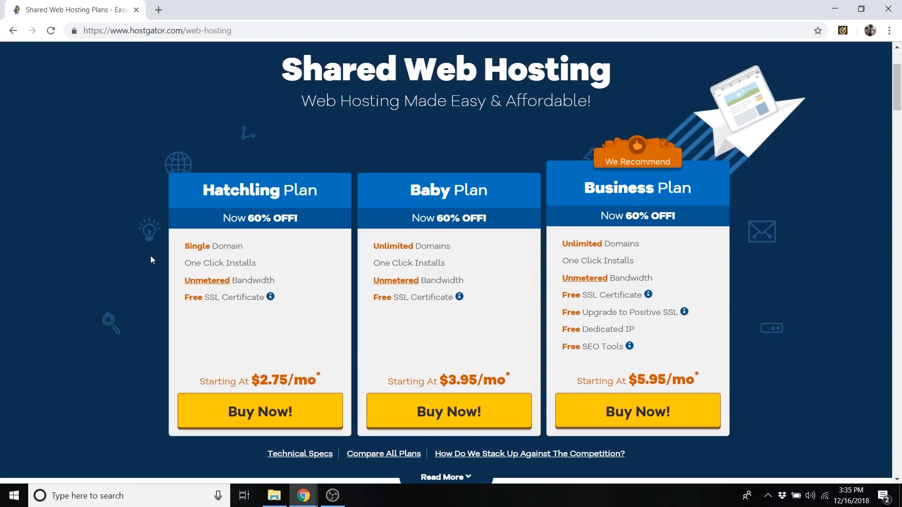
pyautogui.moveTo(260, 378); pyautogui.dragTo(315, 376)
pyautogui.click(281, 382)
pyautogui.click(277, 417)
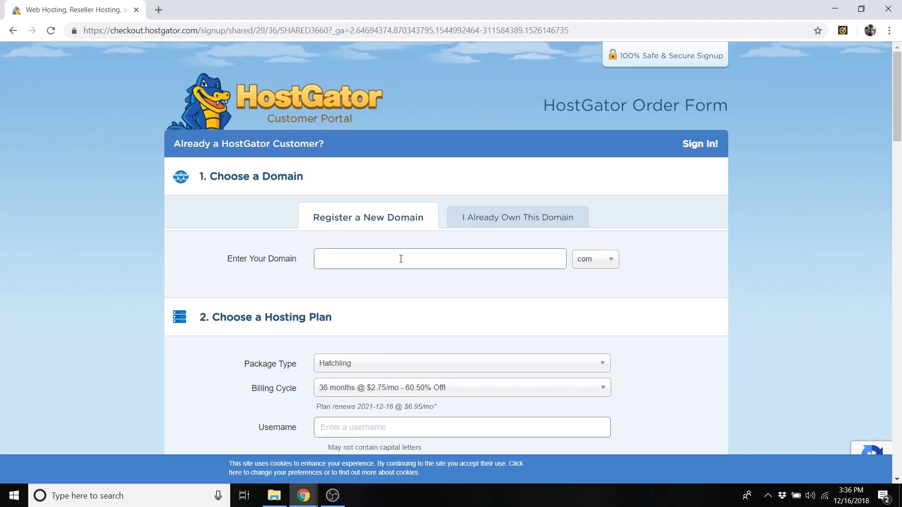
# Look up the owner's full name as a new .com domain, adding an extra "n" between first and last name.
pyautogui.click(607, 250)
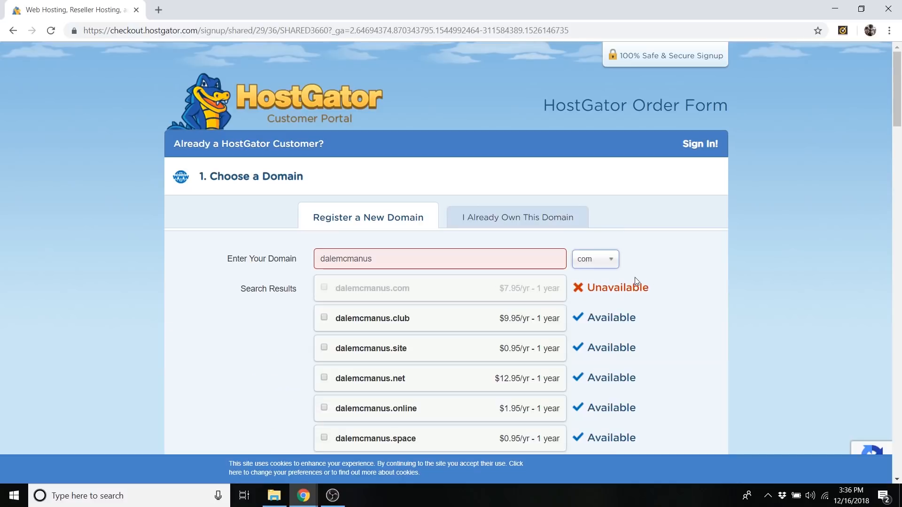
pyautogui.click(362, 257)
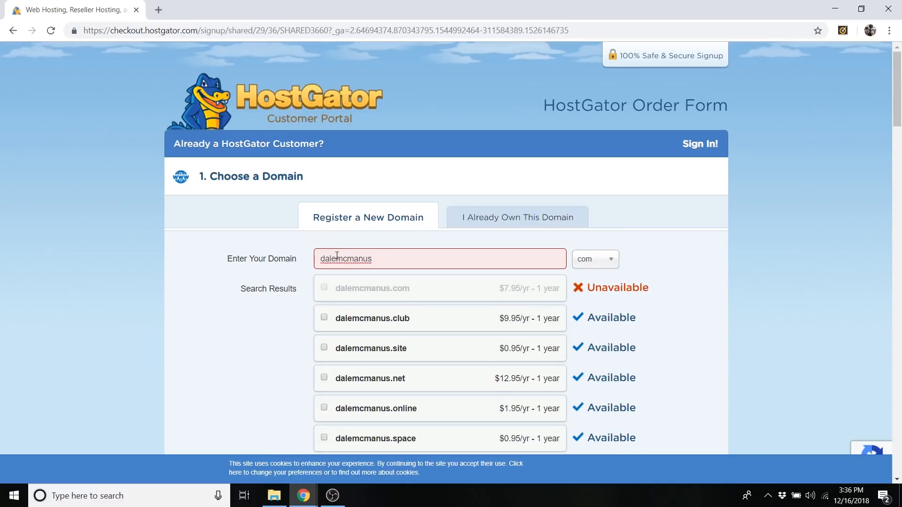
pyautogui.write('n')
pyautogui.press('Tab')
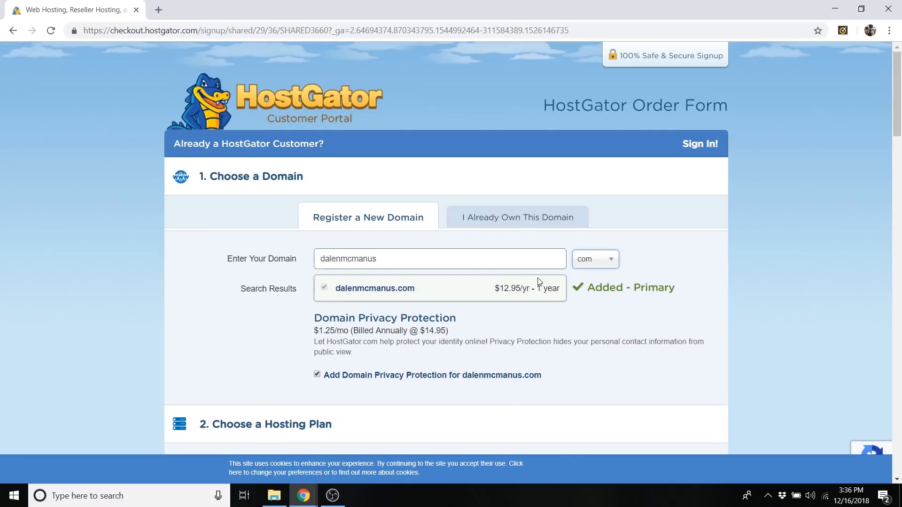
# Set the Hatchling hosting plan's billing cycle to 1 month @ $10.95/mo.
pyautogui.scroll(-2, 380, 252)
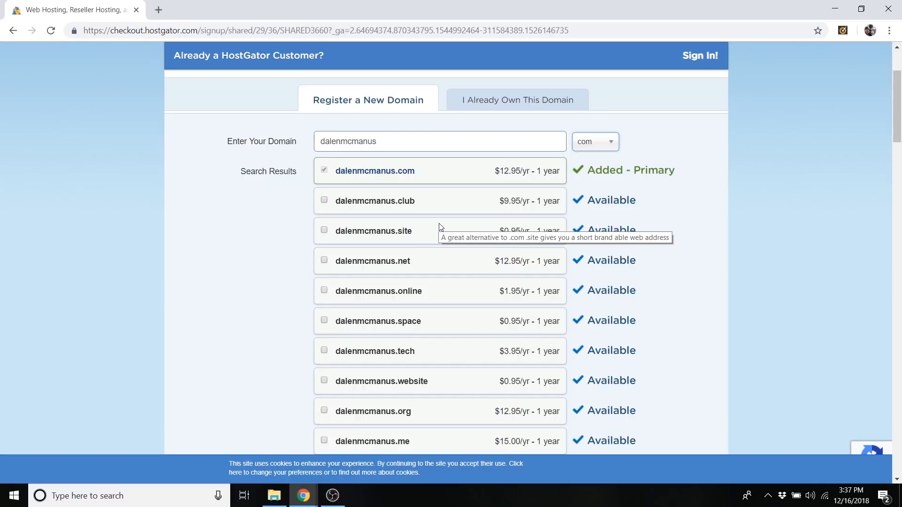
pyautogui.scroll(-7, 440, 228)
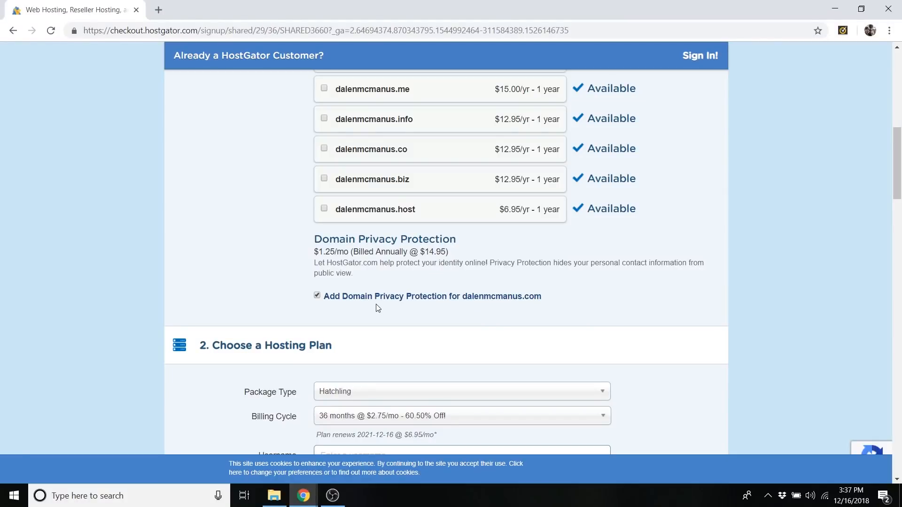
pyautogui.scroll(-4, 356, 295)
pyautogui.scroll(-1, 355, 293)
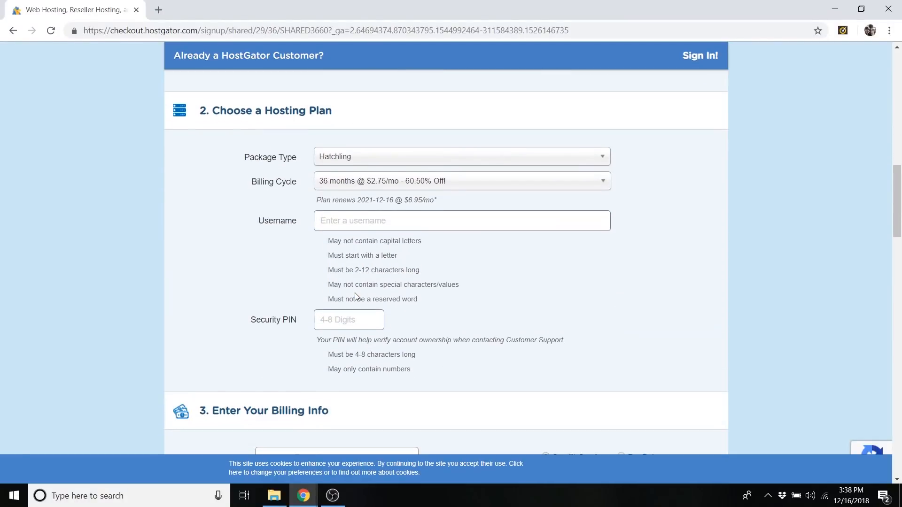
pyautogui.click(375, 167)
pyautogui.click(353, 160)
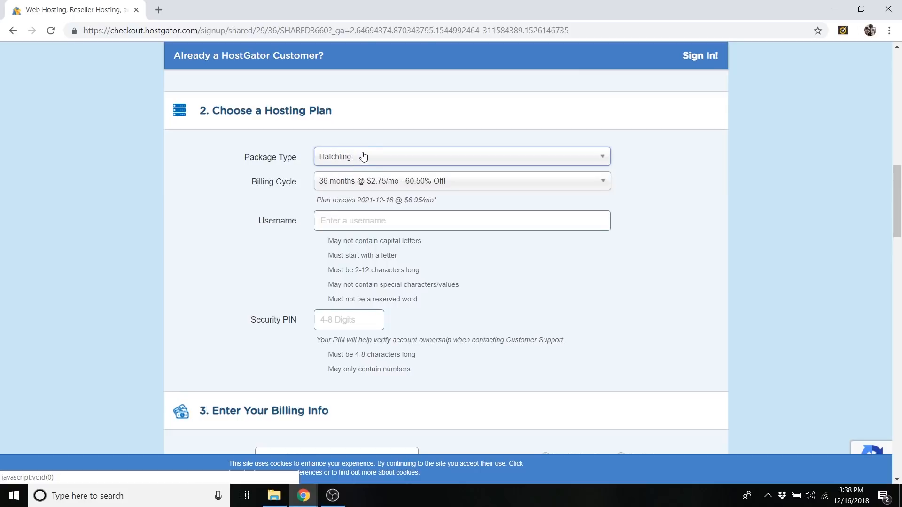
pyautogui.click(339, 183)
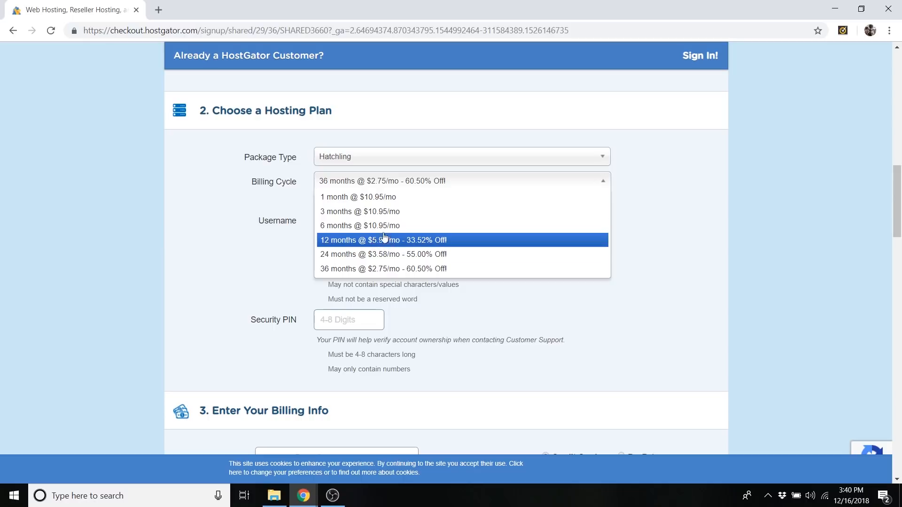
pyautogui.click(377, 197)
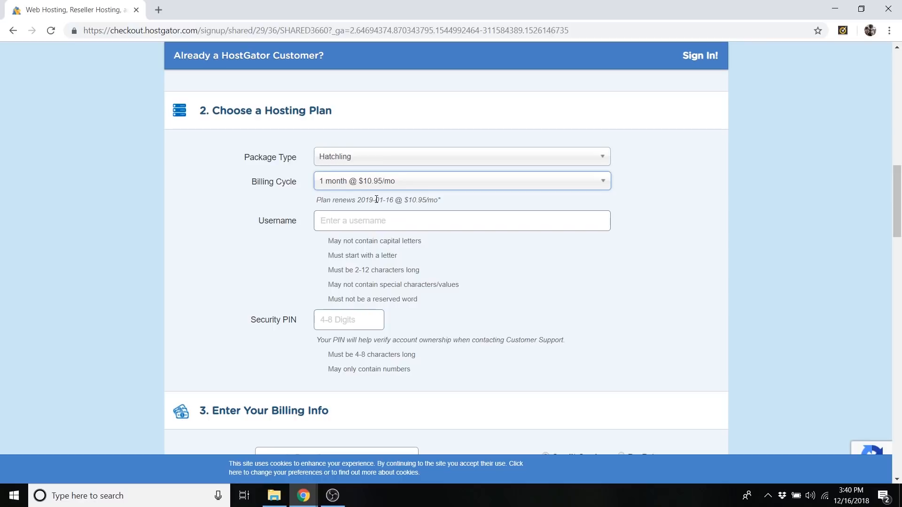
# Enter the owner's name without spaces as the hosting account username and fill in the security PIN.
pyautogui.click(353, 220)
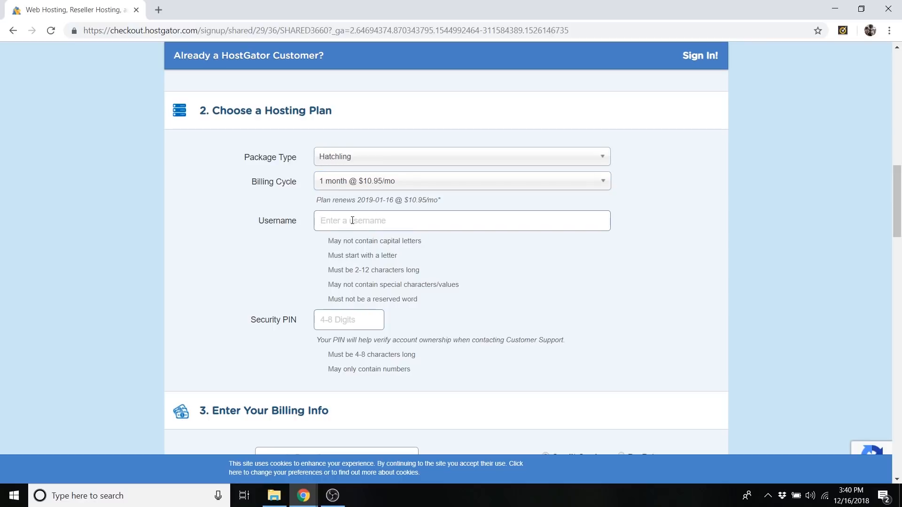
pyautogui.scroll(-1, 434, 266)
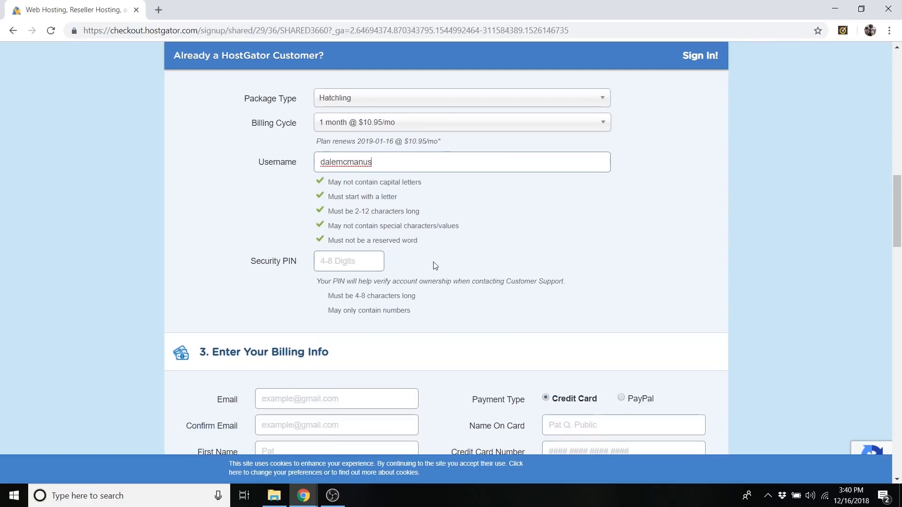
pyautogui.click(340, 262)
pyautogui.write('****')
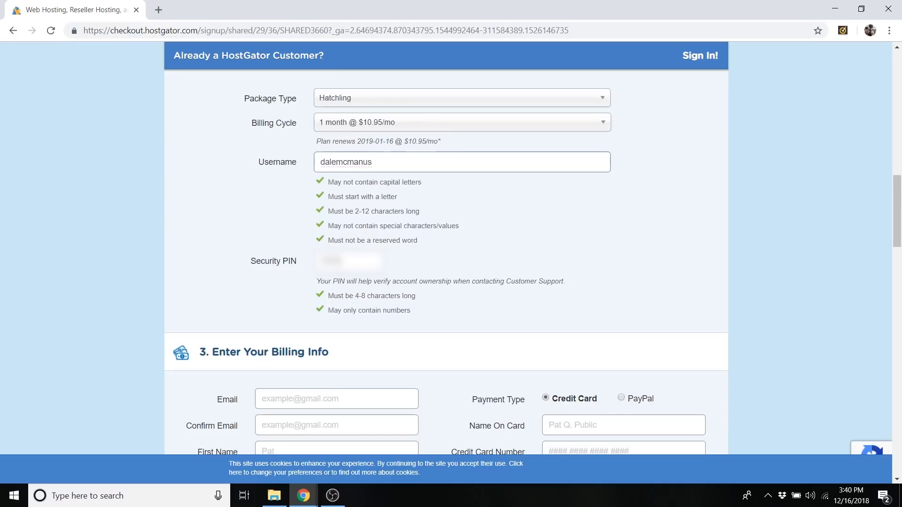
# Open apple.com in a new tab, view its connection security information, and return to the hosting order form.
pyautogui.scroll(-5, 340, 262)
pyautogui.scroll(1, 340, 262)
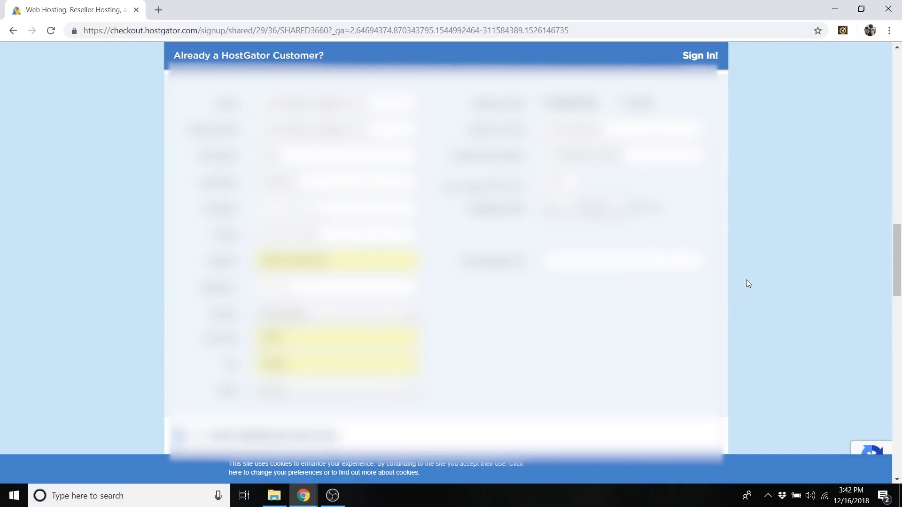
pyautogui.scroll(-7, 746, 280)
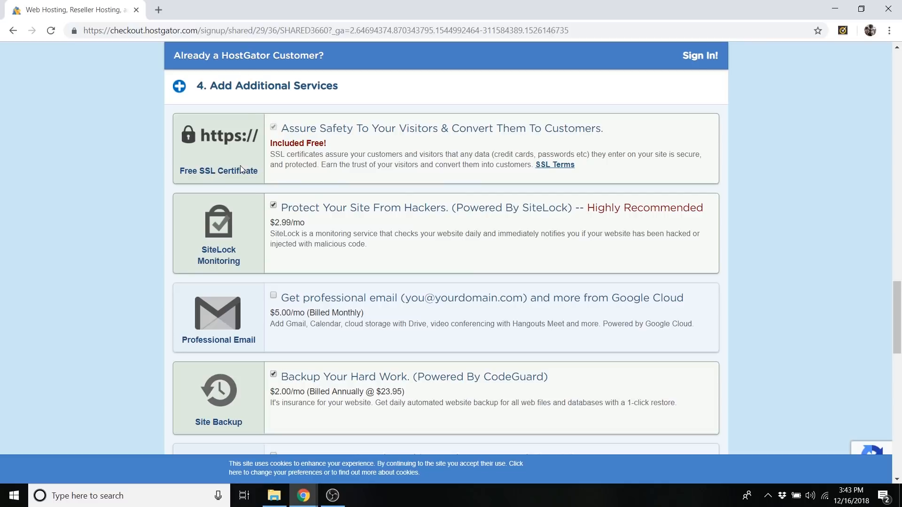
pyautogui.click(159, 10)
pyautogui.write('apple')
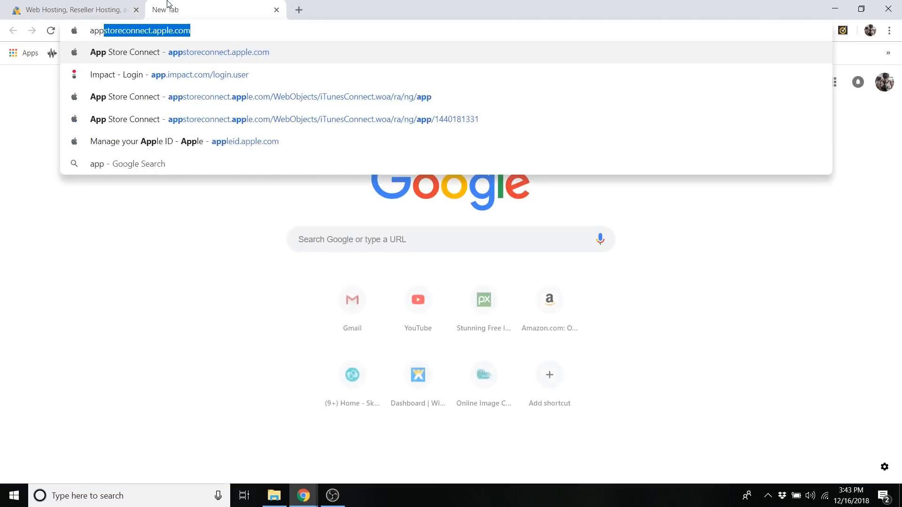
pyautogui.write('.')
pyautogui.press('Return')
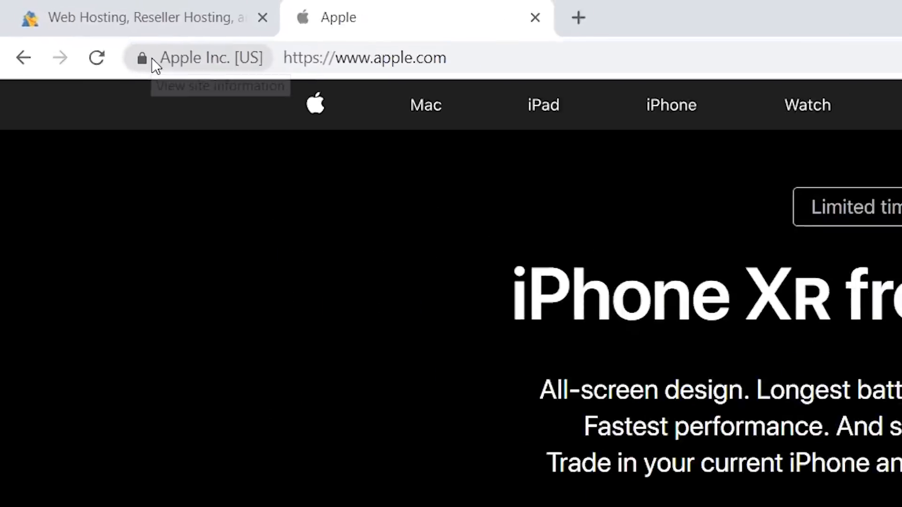
pyautogui.click(151, 59)
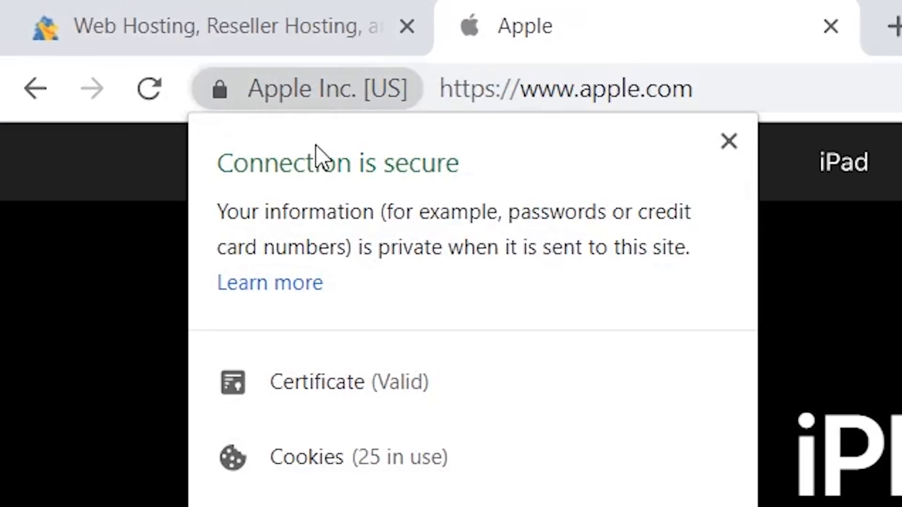
pyautogui.click(231, 93)
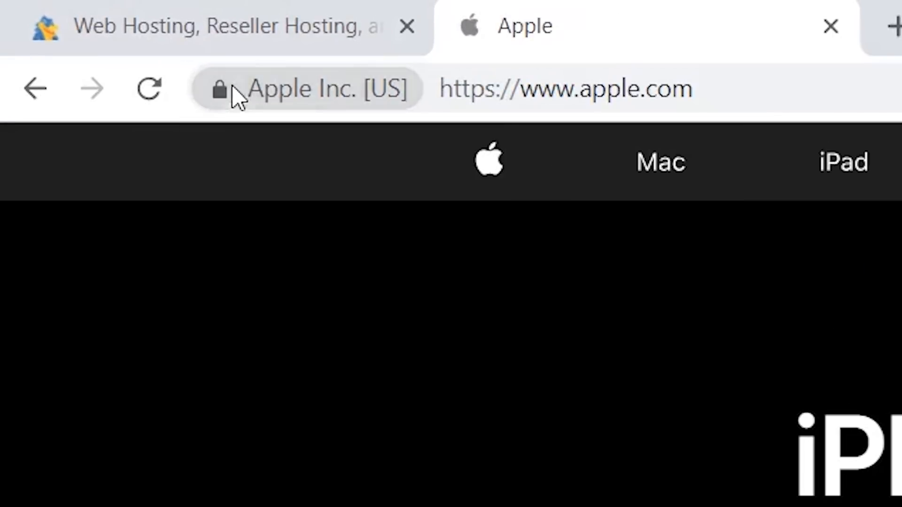
pyautogui.click(234, 30)
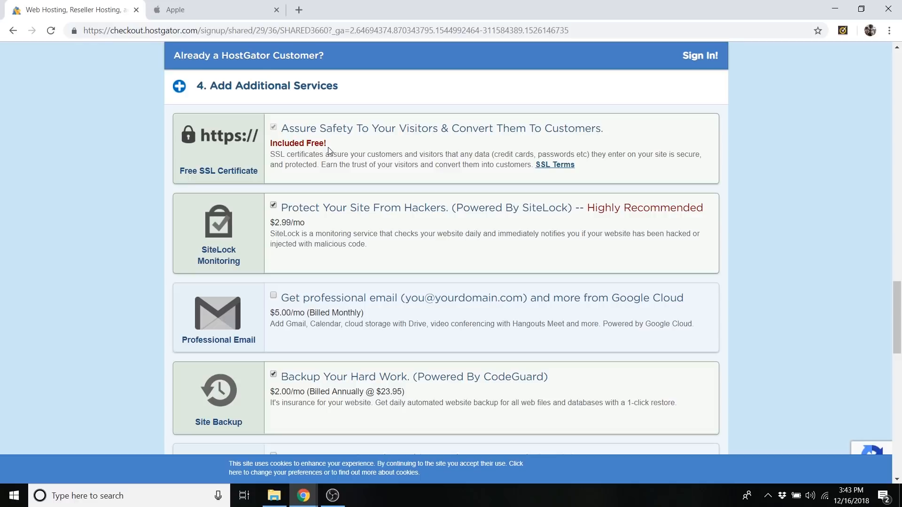
# Remove the SiteLock Monitoring and CodeGuard Site Backup add-ons from the additional services.
pyautogui.click(273, 206)
pyautogui.scroll(-1, 367, 250)
pyautogui.scroll(1, 367, 244)
pyautogui.scroll(-1, 316, 261)
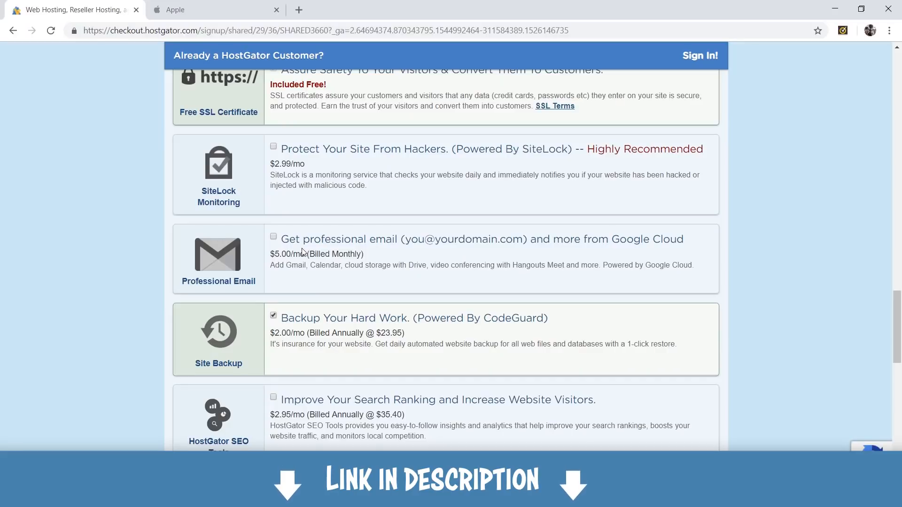
pyautogui.scroll(-1, 272, 268)
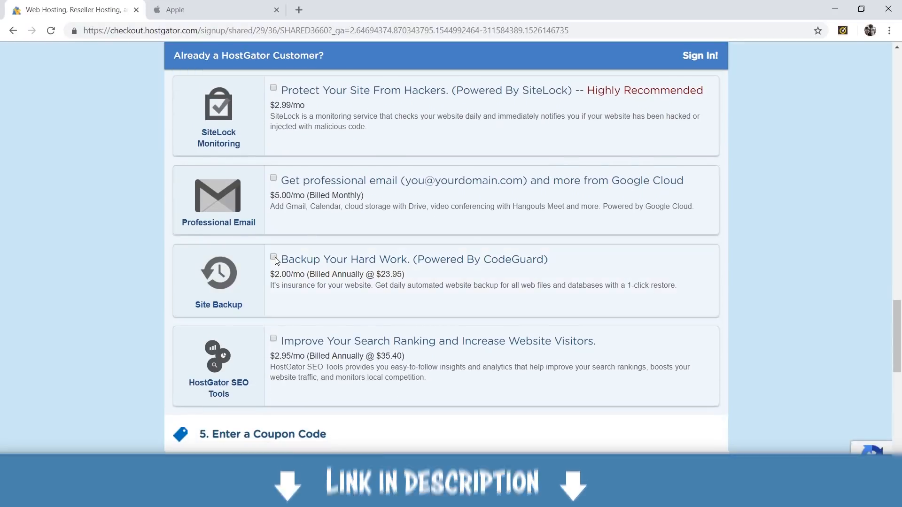
pyautogui.scroll(-1, 378, 238)
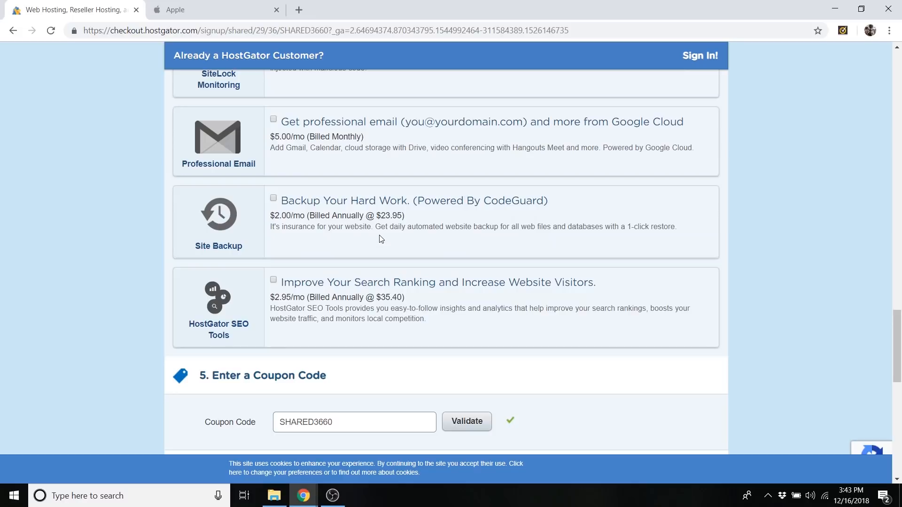
# Replace the order's coupon code with createaprowebsite and validate it.
pyautogui.scroll(-5, 380, 239)
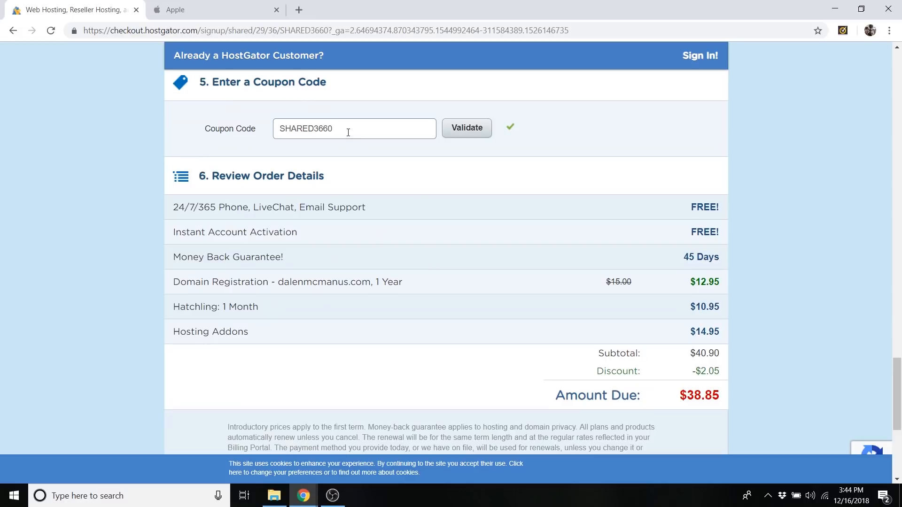
pyautogui.click(347, 132)
pyautogui.moveTo(346, 131); pyautogui.dragTo(260, 134)
pyautogui.press('BackSpace')
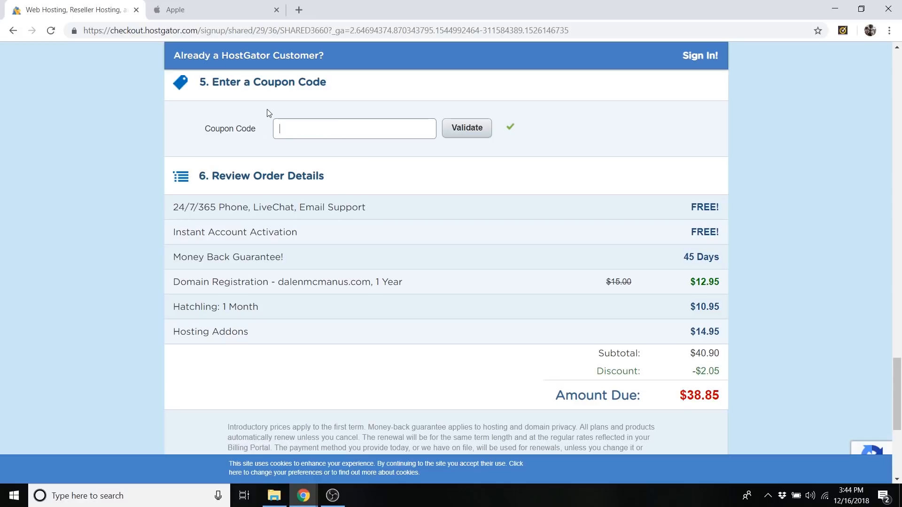
pyautogui.write('creat')
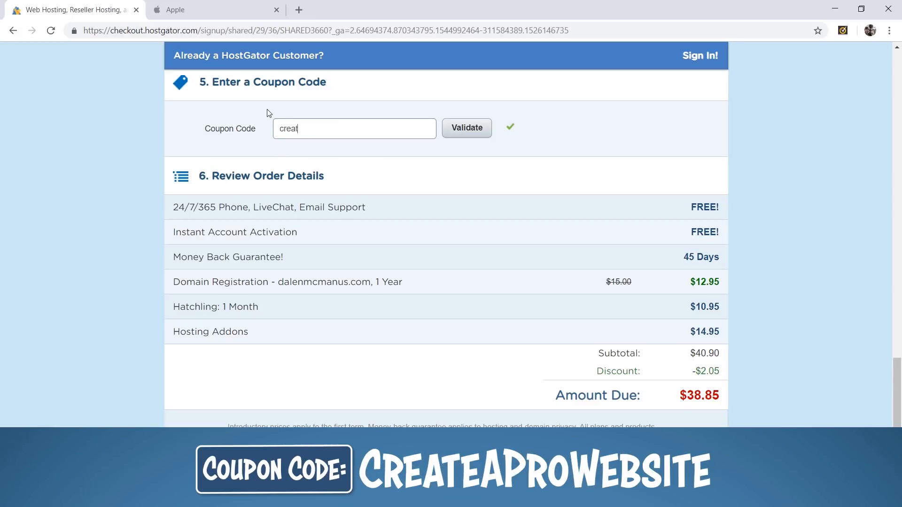
pyautogui.write('eaprowebsite')
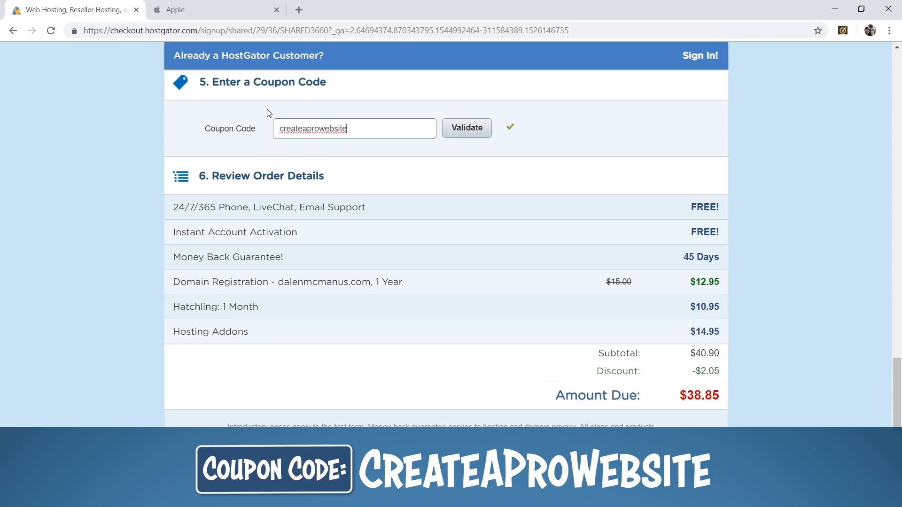
pyautogui.click(476, 136)
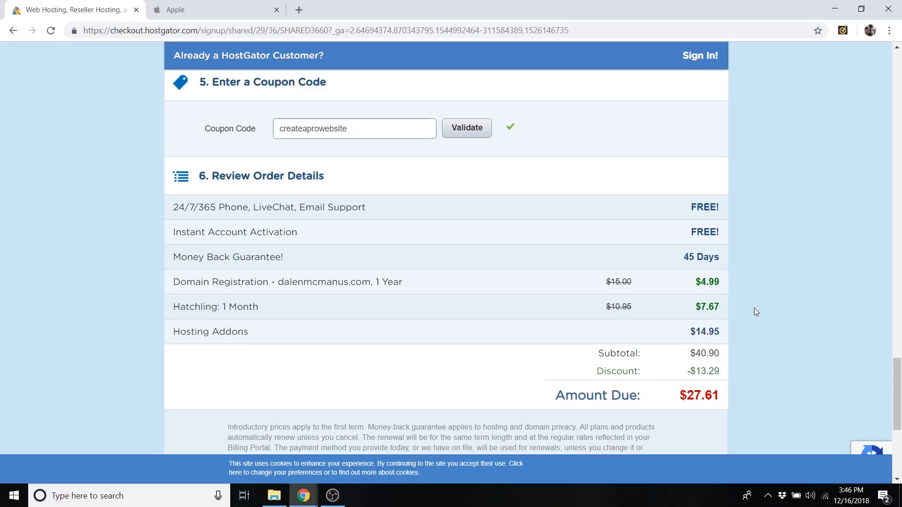
# Review the order details and accept HostGator's Terms of Service, Cancellation Policy and Privacy Policy.
pyautogui.scroll(-6, 754, 308)
pyautogui.scroll(2, 654, 260)
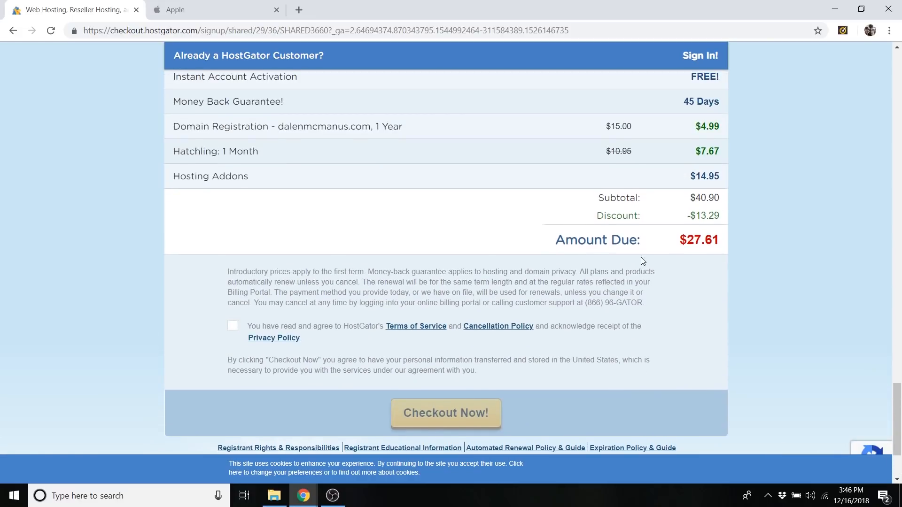
pyautogui.click(234, 327)
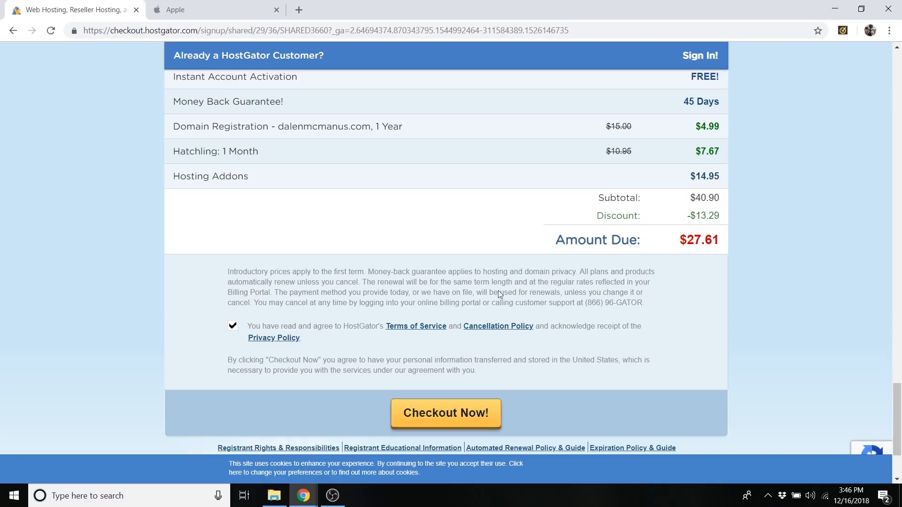
pyautogui.scroll(-1, 666, 292)
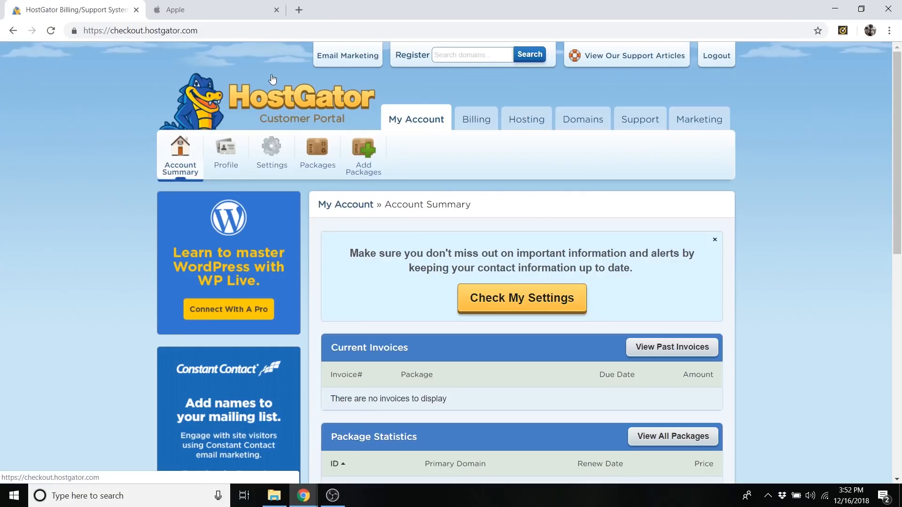
# Open the one-click WordPress installation from the Special Offers in the customer portal's Hosting section.
pyautogui.click(530, 128)
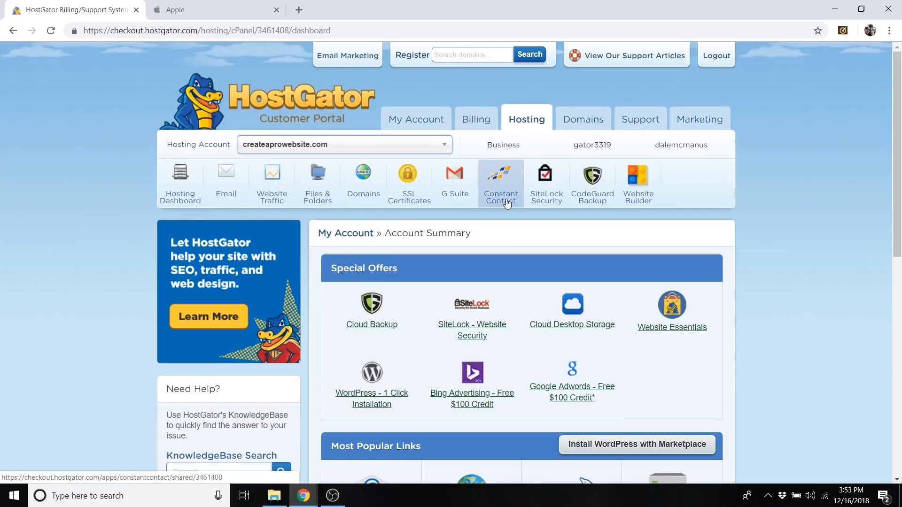
pyautogui.scroll(-2, 374, 276)
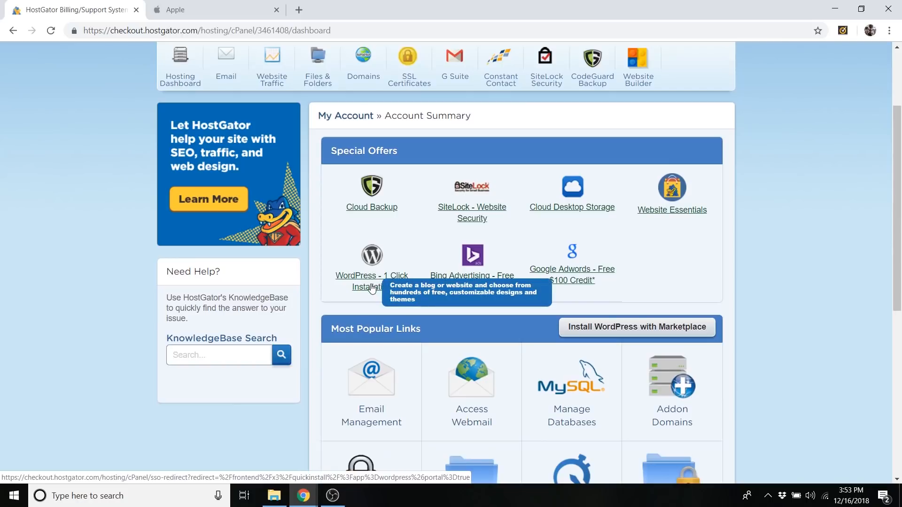
pyautogui.click(372, 288)
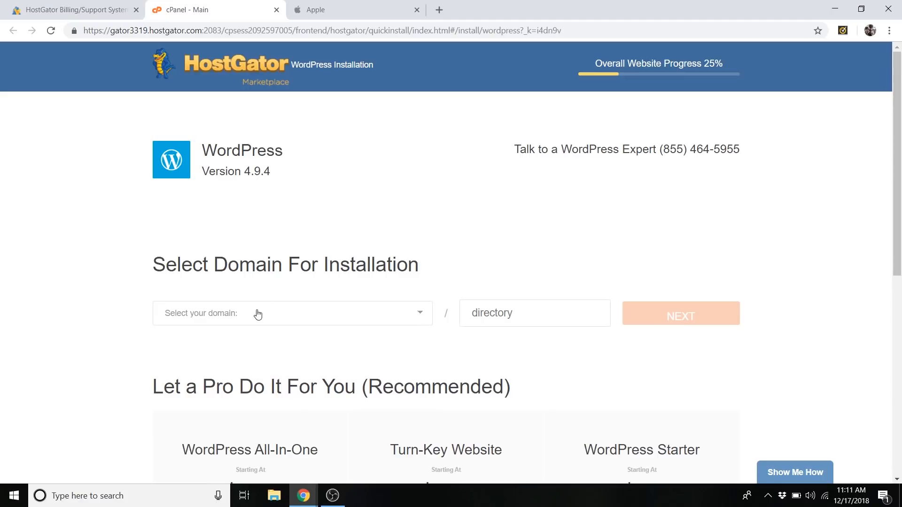
# Choose the owner's personal .com domain as the WordPress installation location, leave the directory empty, and continue to the install settings.
pyautogui.click(239, 317)
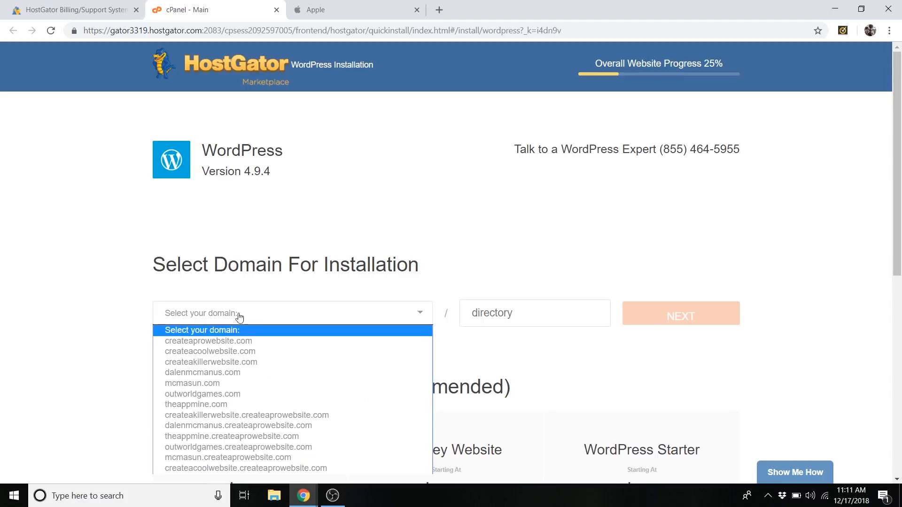
pyautogui.click(240, 372)
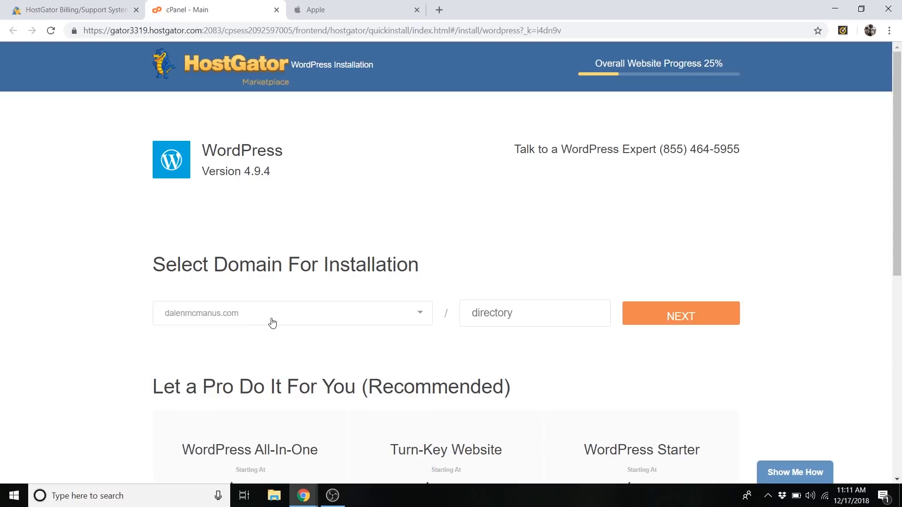
pyautogui.click(677, 324)
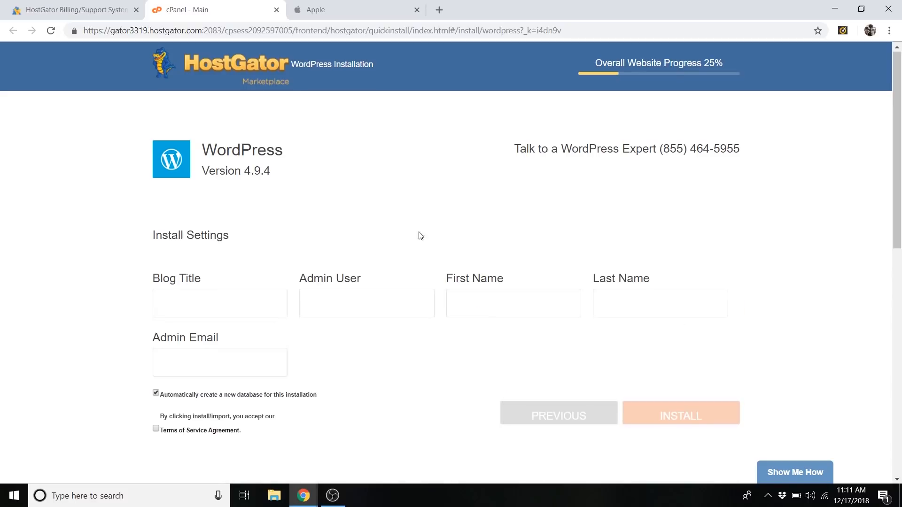
# Enter the site owner's full name as the blog title in the WordPress install settings.
pyautogui.scroll(-2, 283, 205)
pyautogui.scroll(1, 281, 236)
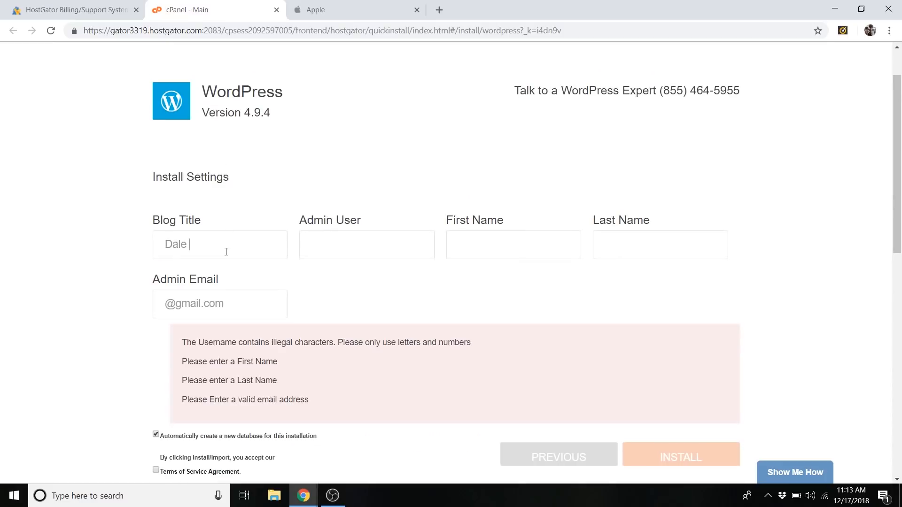
pyautogui.write('Mcm')
pyautogui.press('BackSpace')
pyautogui.write('Ma')
pyautogui.press('BackSpace')
pyautogui.press('BackSpace')
pyautogui.write('Manus')
pyautogui.click(358, 253)
# Fill in the admin username and the owner's first and last name in the install settings.
pyautogui.moveTo(248, 249); pyautogui.dragTo(189, 245)
pyautogui.click(352, 252)
pyautogui.write('Dale')
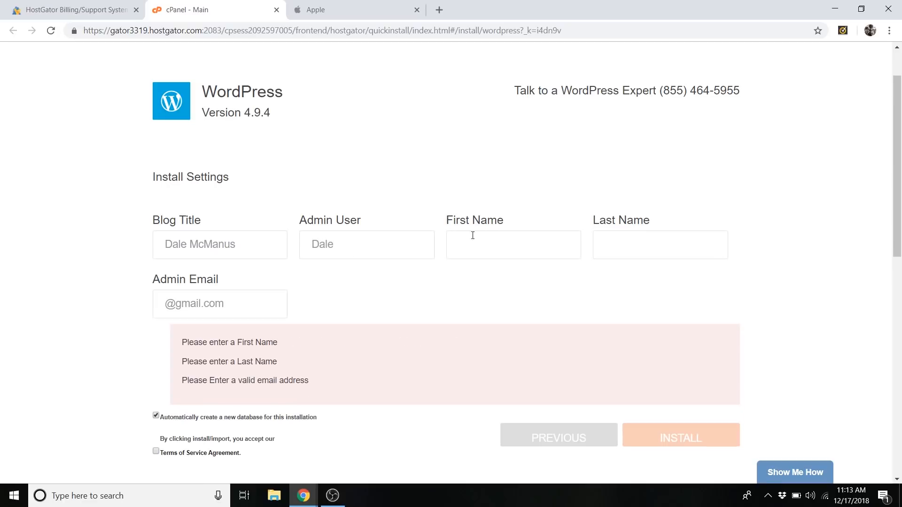
pyautogui.click(477, 235)
pyautogui.write('Dale')
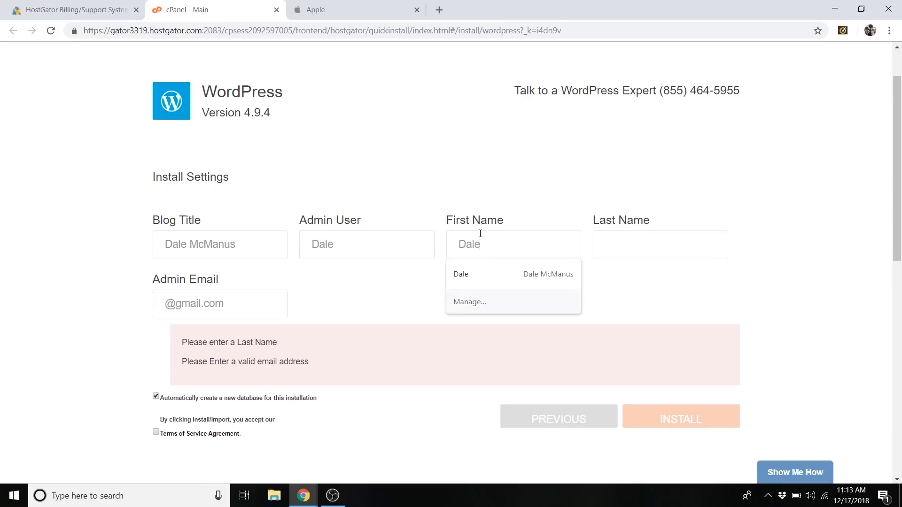
pyautogui.click(649, 248)
pyautogui.write('McManus')
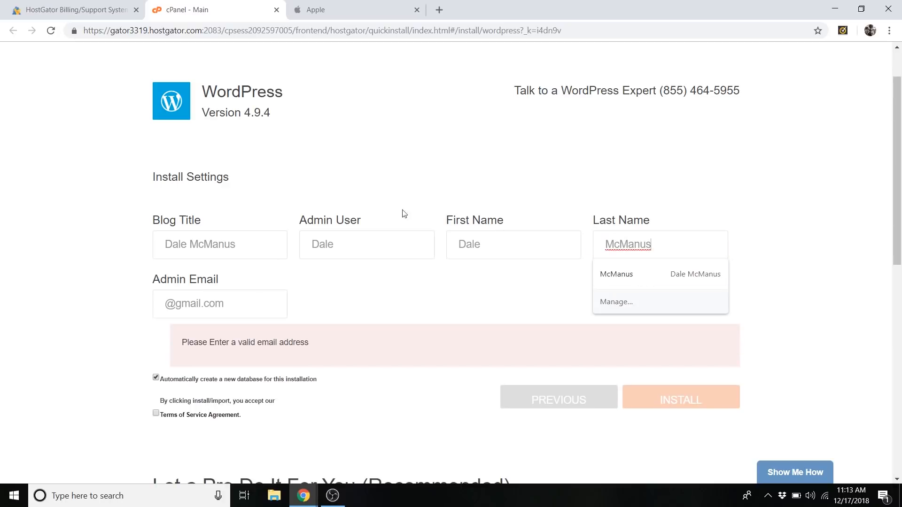
# Replace the admin email entry with the owner's suggested email address.
pyautogui.click(227, 306)
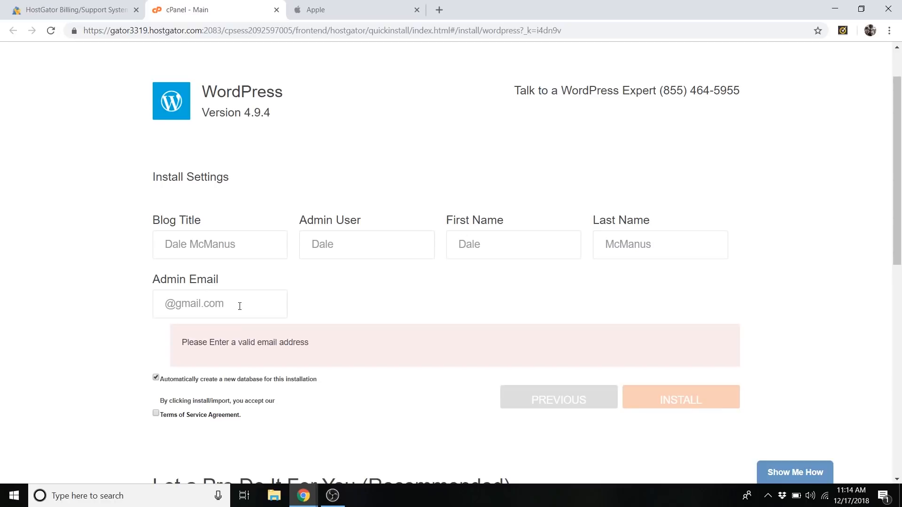
pyautogui.hotkey('ctrl', 'a')
pyautogui.press('BackSpace')
pyautogui.write('eat')
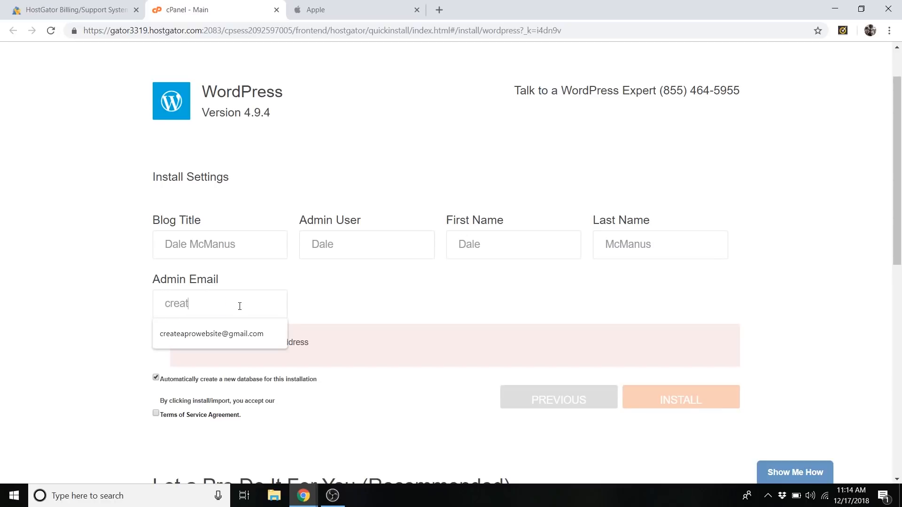
pyautogui.press('Down')
pyautogui.press('Return')
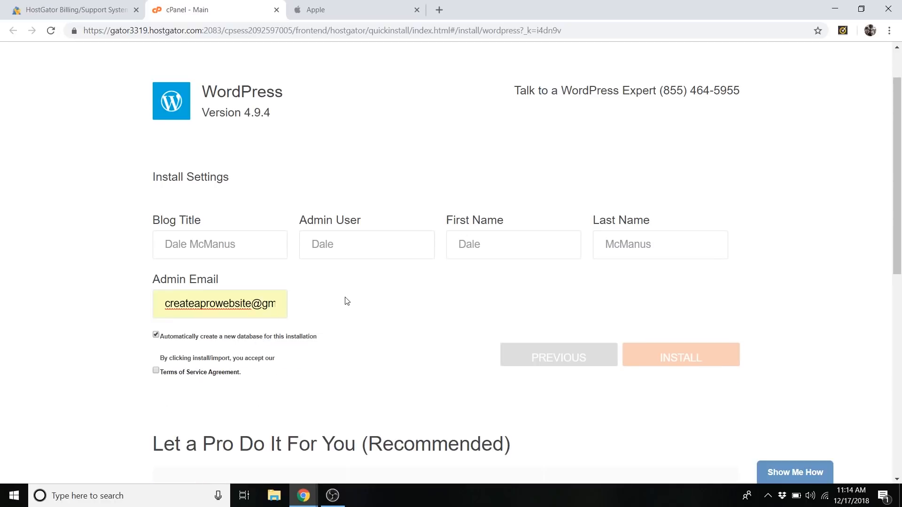
# Accept the Terms of Service Agreement and install WordPress with an automatically created database.
pyautogui.scroll(-1, 303, 351)
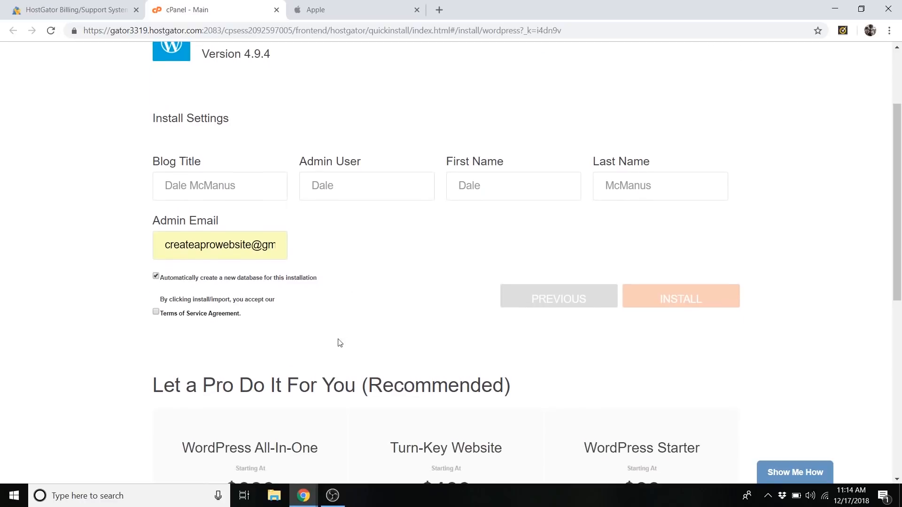
pyautogui.click(157, 312)
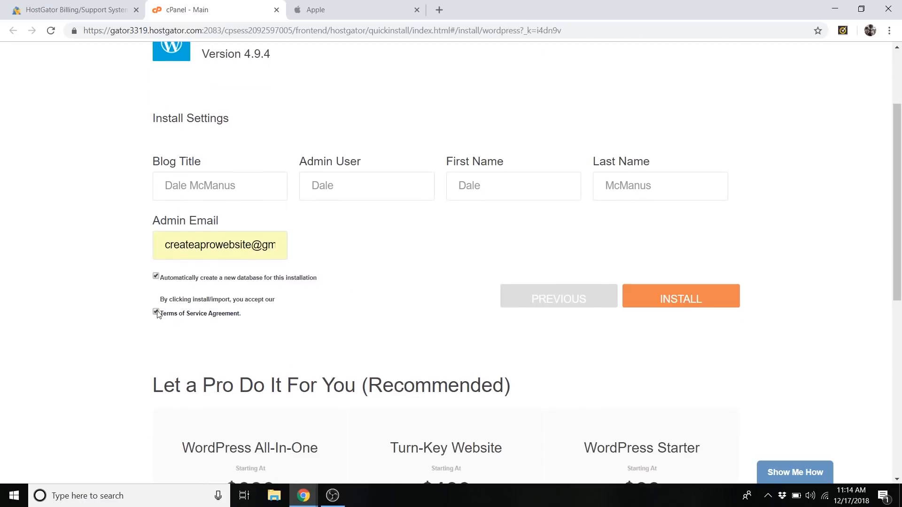
pyautogui.click(677, 296)
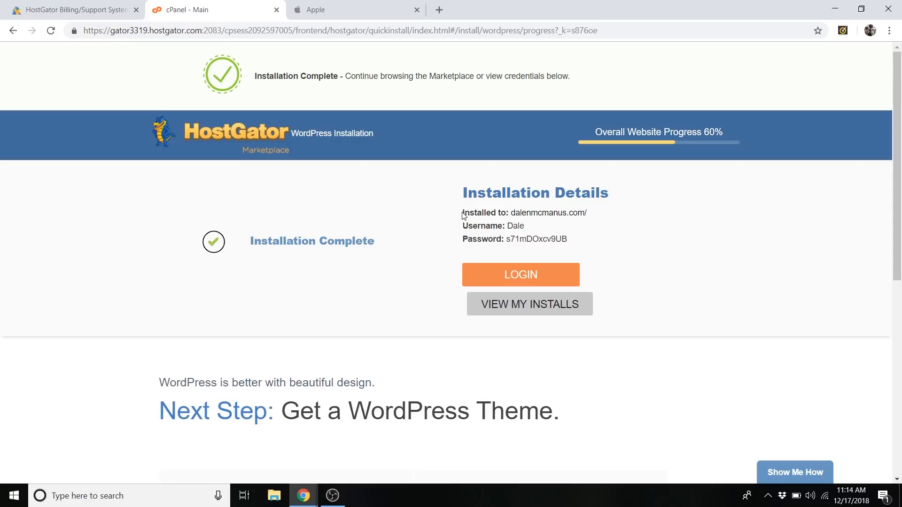
# Copy the installed site address, username and password from the installation details, and proceed to the site's login.
pyautogui.moveTo(463, 215); pyautogui.dragTo(573, 244)
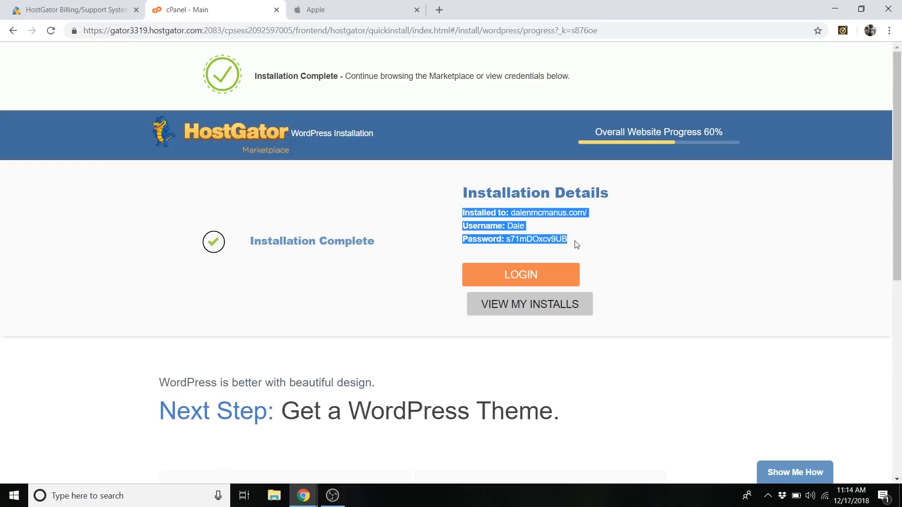
pyautogui.rightClick(489, 218)
pyautogui.click(506, 225)
pyautogui.click(525, 276)
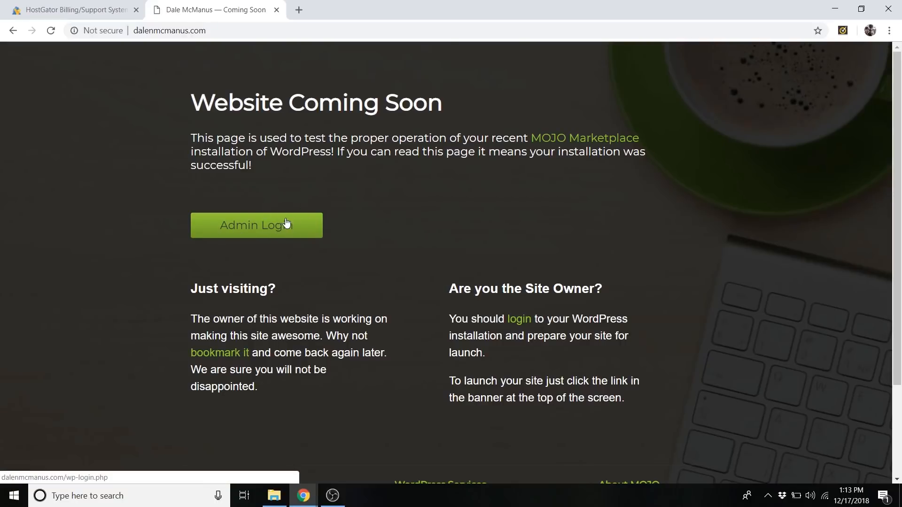
# Add /wp-admin to the new site's domain address and load the WordPress login page.
pyautogui.click(226, 31)
pyautogui.click(231, 32)
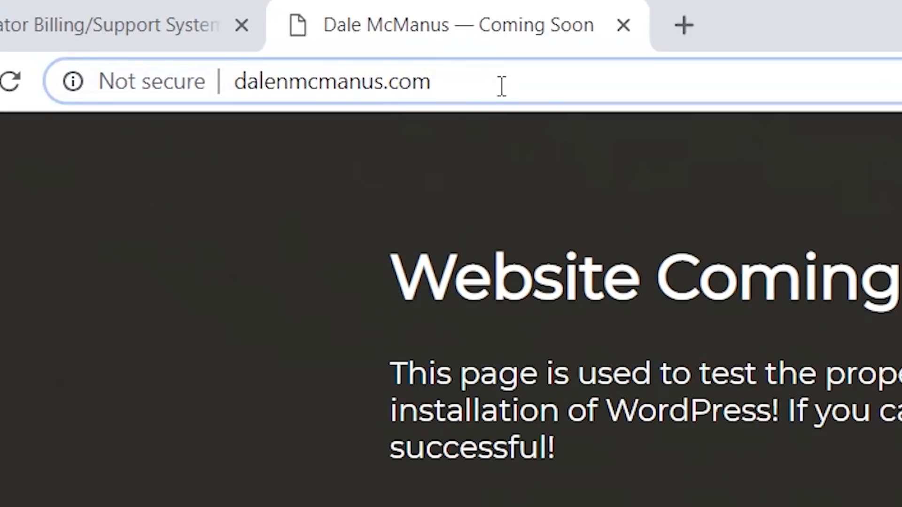
pyautogui.write('/wp-')
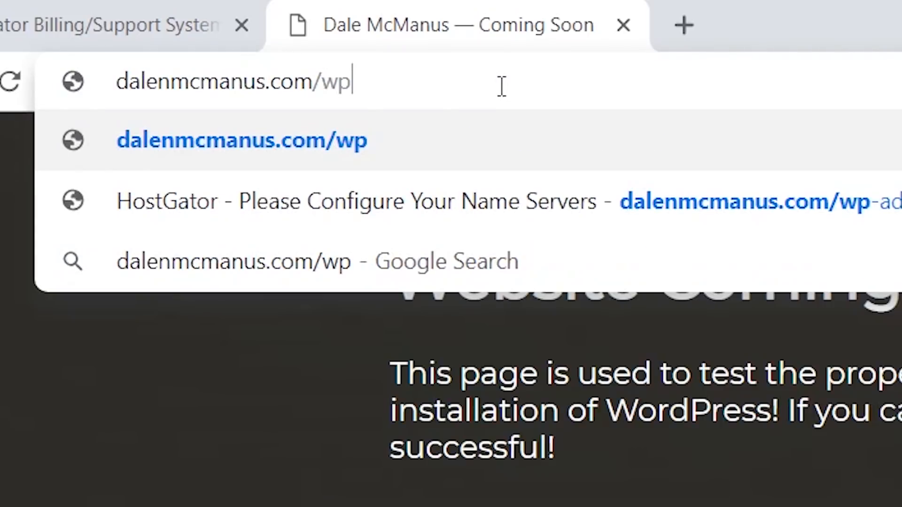
pyautogui.write('admin')
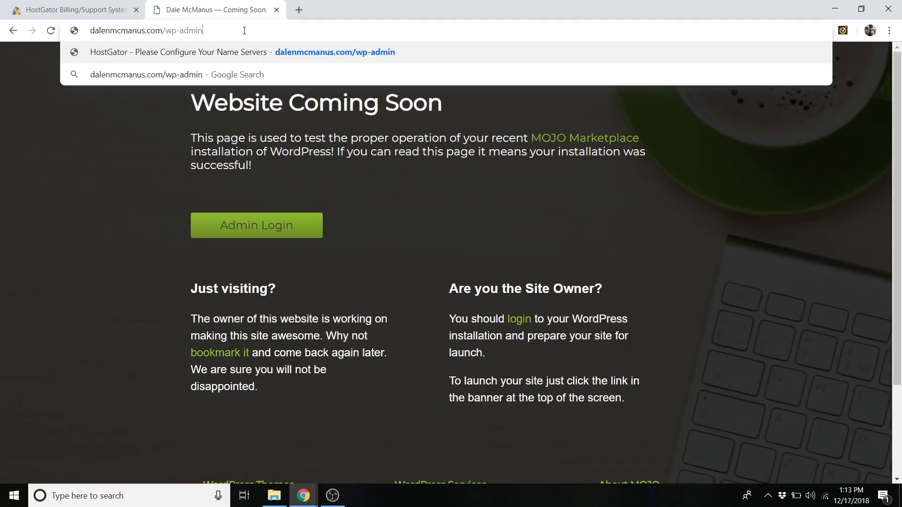
pyautogui.press('Return')
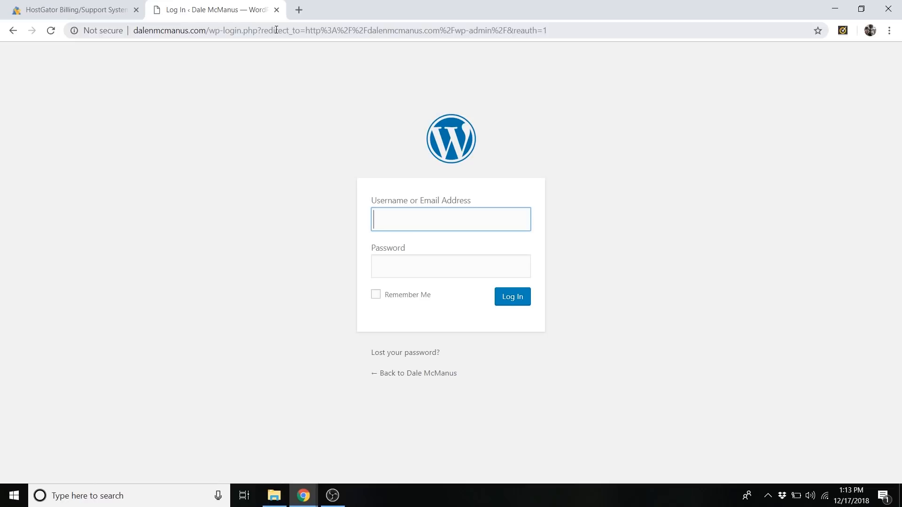
# Log in to WordPress with the admin username and the copied account password, declining to save the password in the browser.
pyautogui.write('dale')
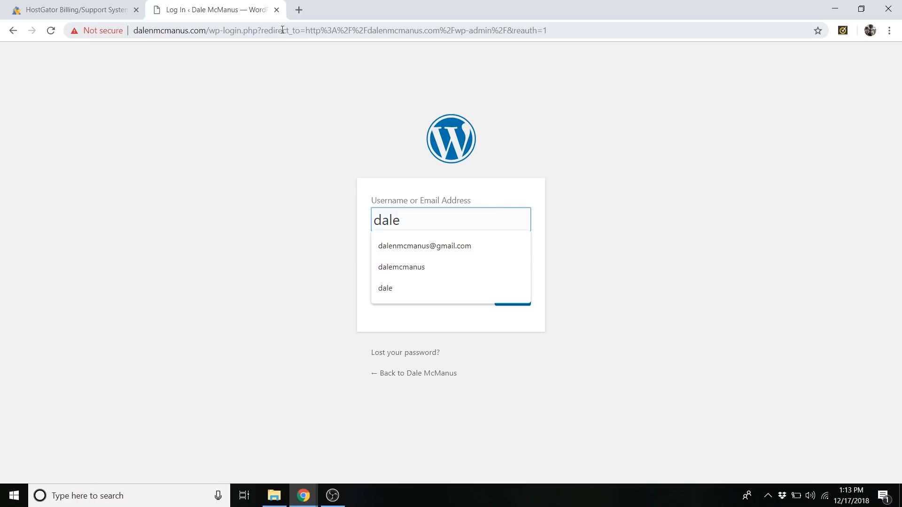
pyautogui.click(406, 269)
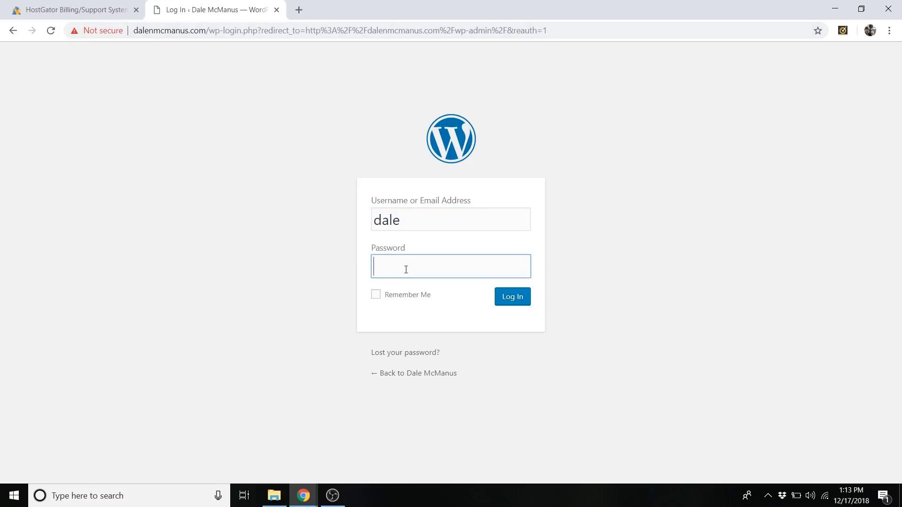
pyautogui.rightClick(406, 269)
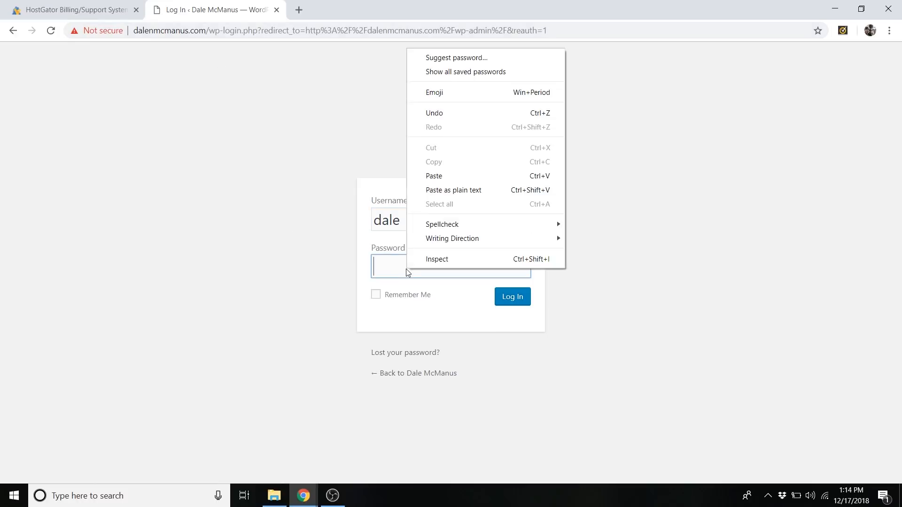
pyautogui.click(447, 176)
pyautogui.click(512, 303)
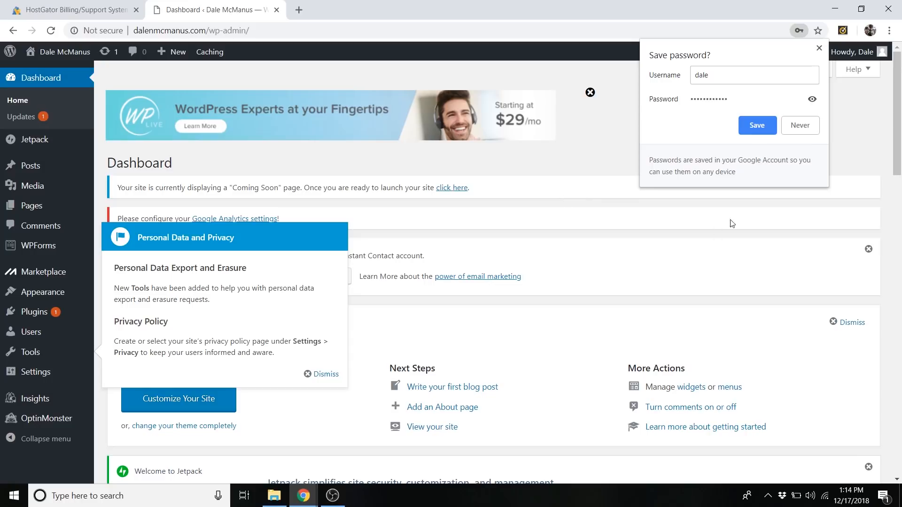
pyautogui.click(809, 131)
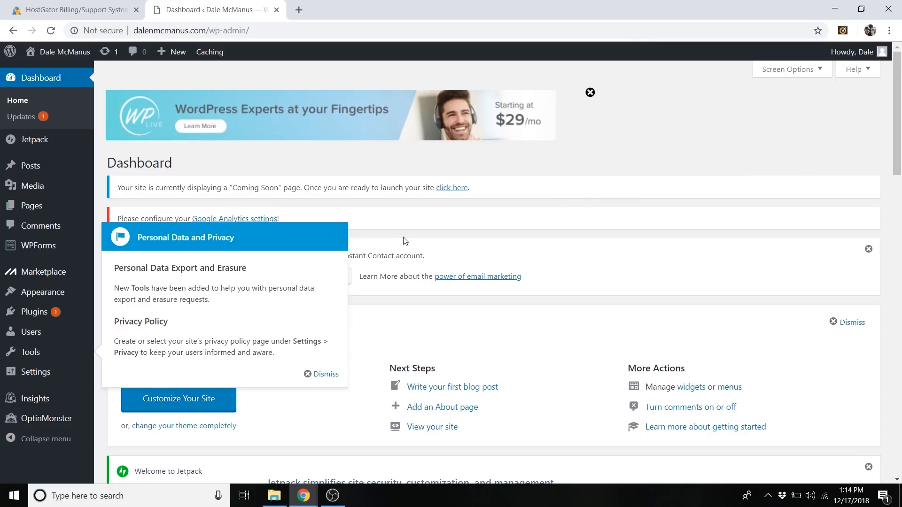
# Dismiss the Personal Data and Privacy pop-up, the WPForms notice, the WordPress welcome panel and the Jetpack notice on the dashboard.
pyautogui.click(323, 373)
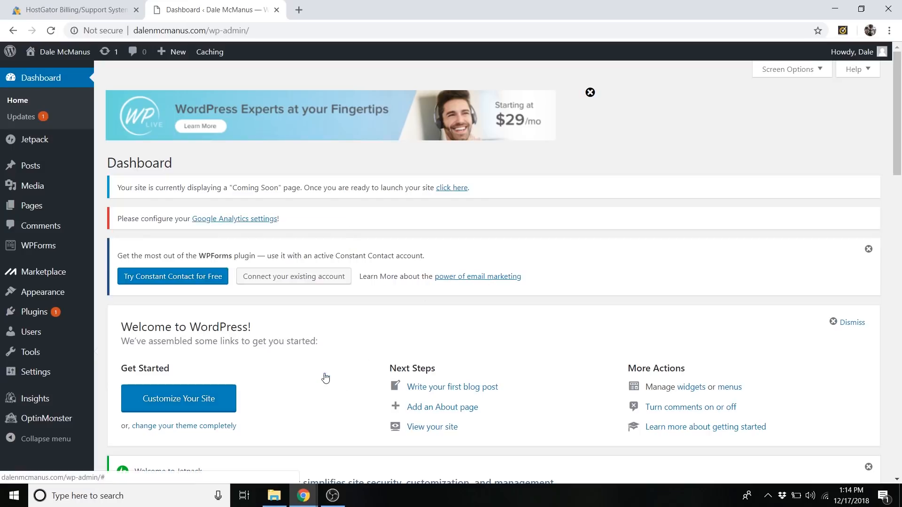
pyautogui.click(869, 249)
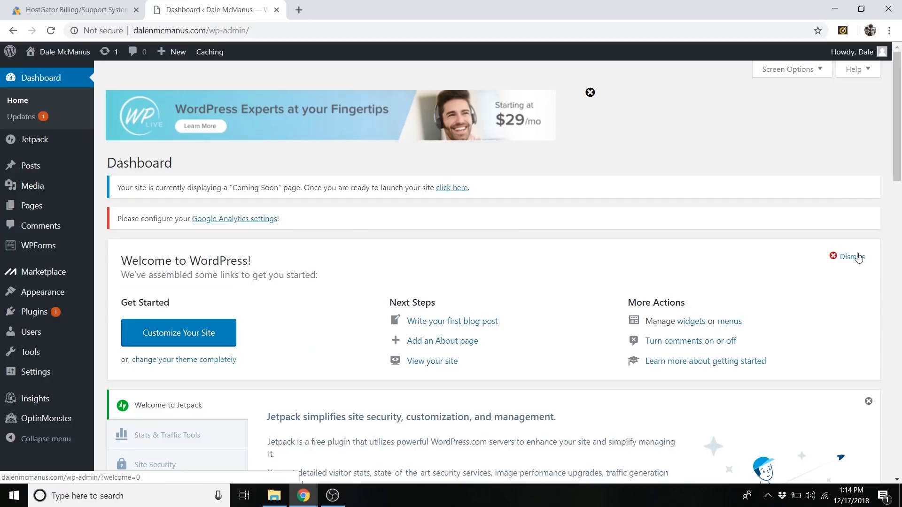
pyautogui.click(858, 257)
pyautogui.click(869, 249)
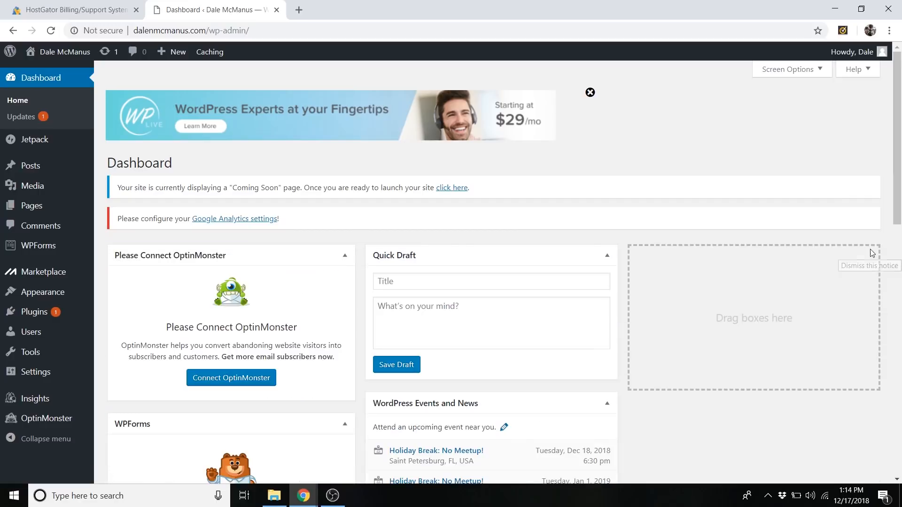
# Collapse the OptinMonster, WPForms, Quick Draft, WordPress Events and News, At a Glance and Activity boxes on the dashboard.
pyautogui.click(344, 256)
pyautogui.click(345, 290)
pyautogui.click(453, 255)
pyautogui.click(483, 291)
pyautogui.scroll(-2, 470, 301)
pyautogui.click(346, 363)
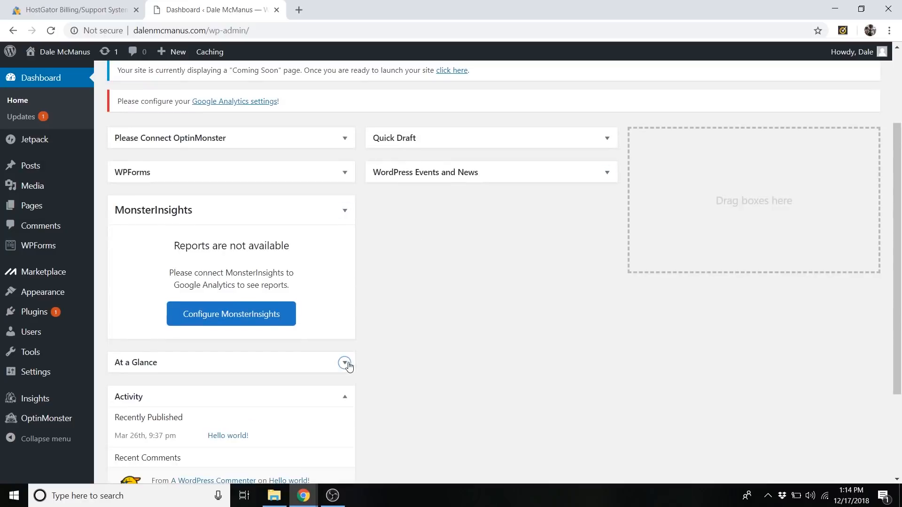
pyautogui.scroll(-3, 347, 365)
pyautogui.click(345, 81)
pyautogui.scroll(5, 497, 306)
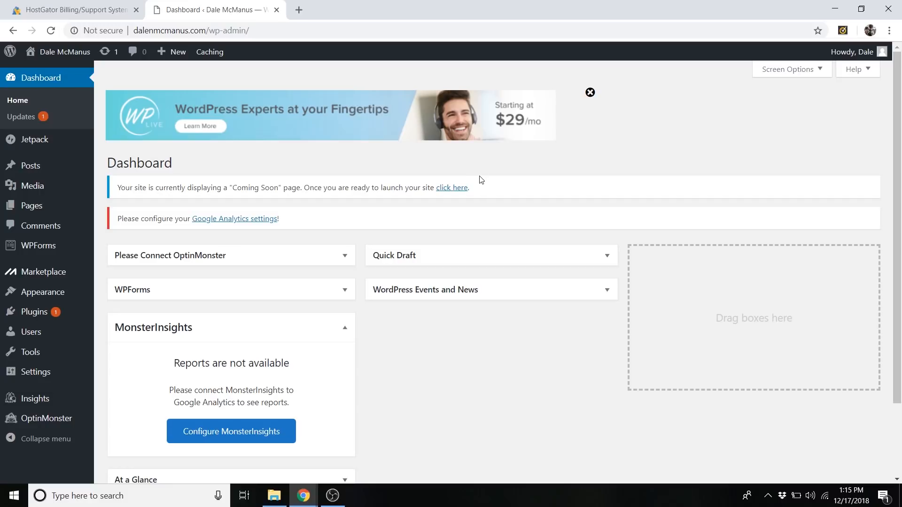
# Open the administrator account's profile from the user list and go to its Account Management section.
pyautogui.moveTo(44, 372)
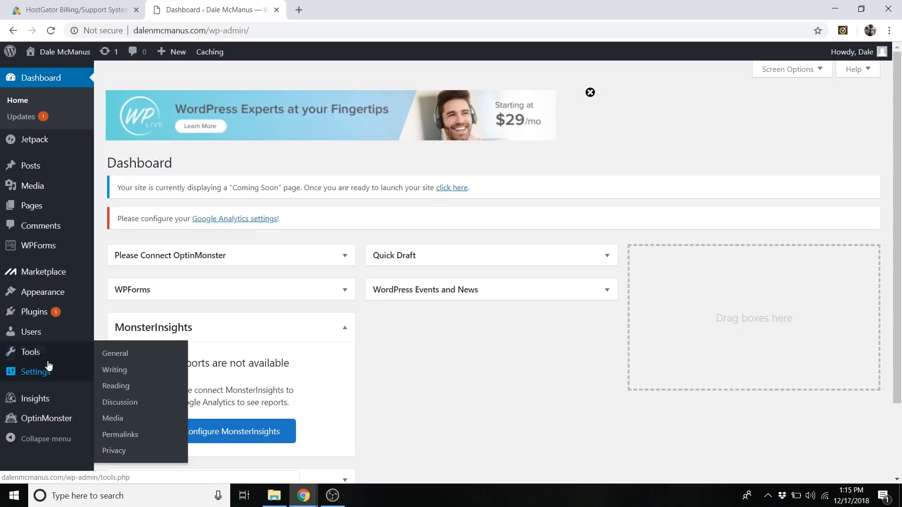
pyautogui.moveTo(36, 339)
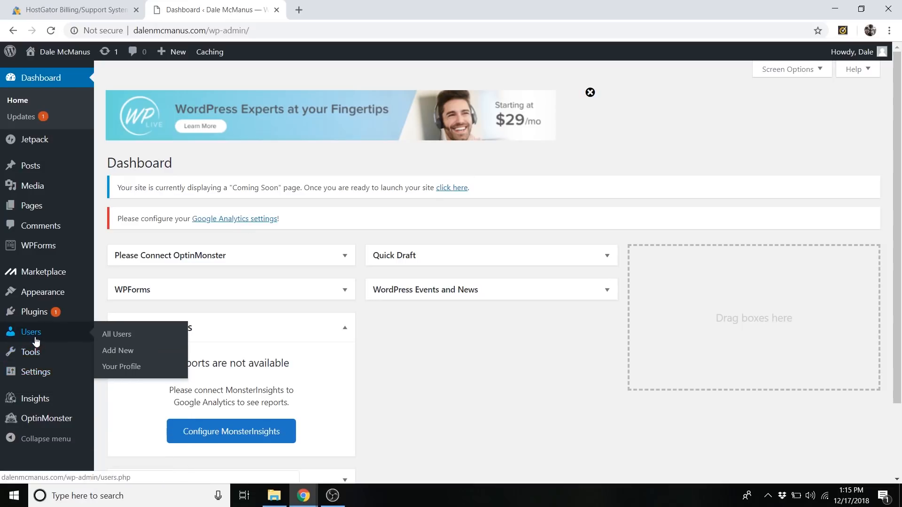
pyautogui.click(121, 336)
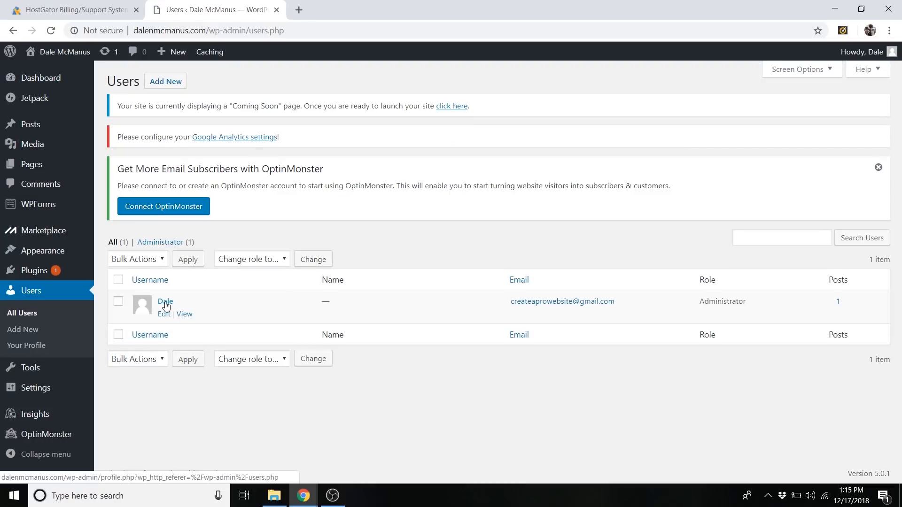
pyautogui.click(165, 303)
pyautogui.scroll(-5, 237, 287)
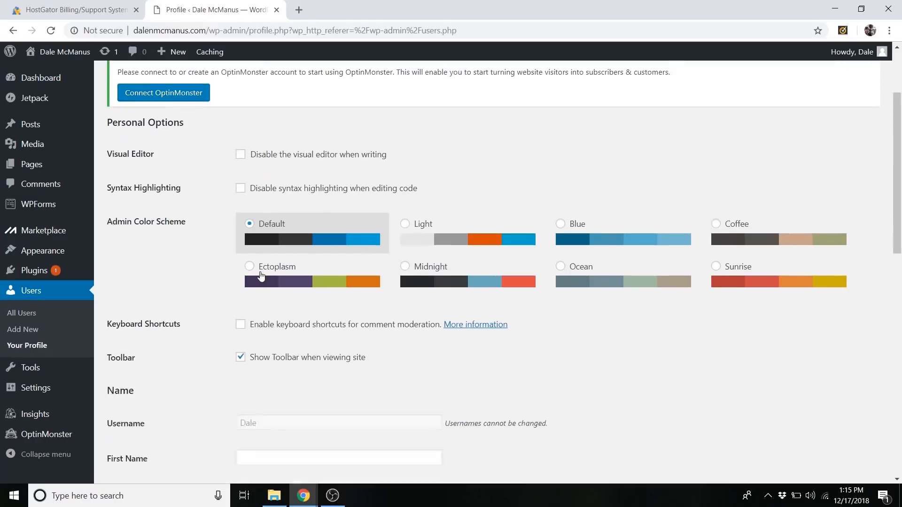
pyautogui.scroll(-10, 231, 280)
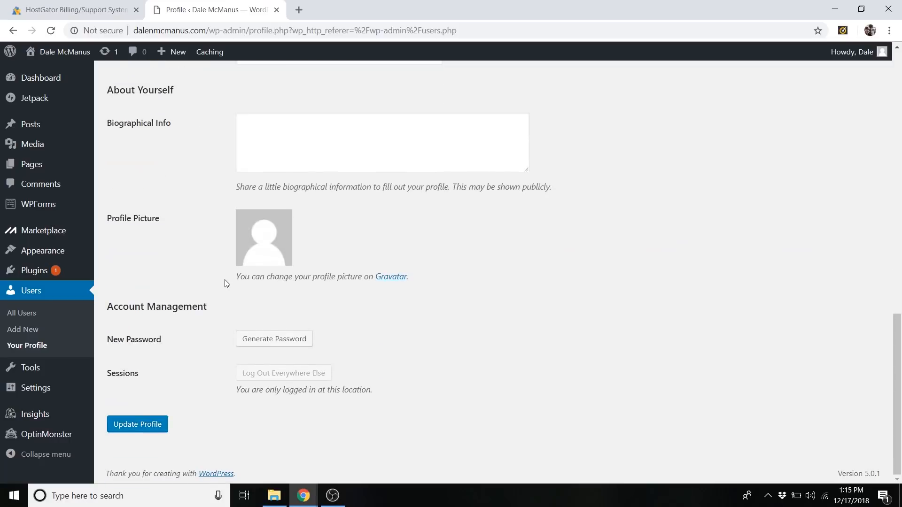
# Replace the generated password with a custom new account password and update the profile.
pyautogui.click(262, 342)
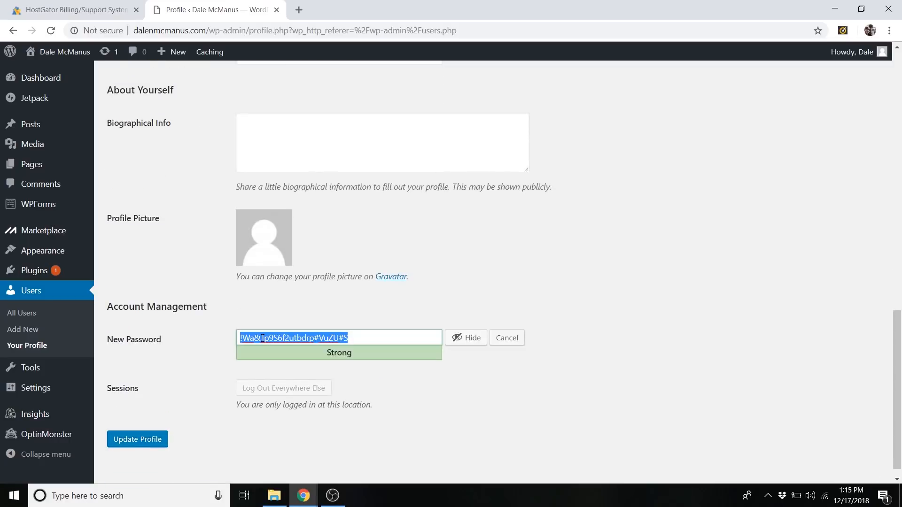
pyautogui.press('BackSpace')
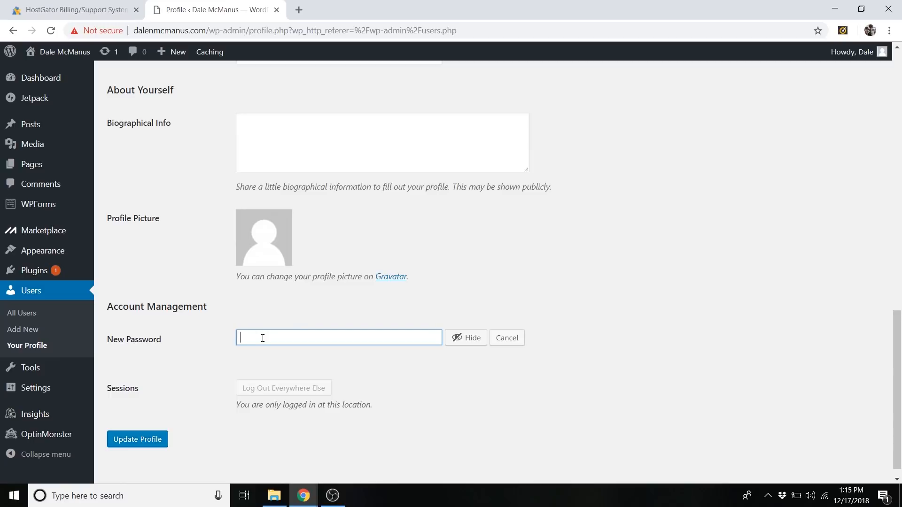
pyautogui.write('********')
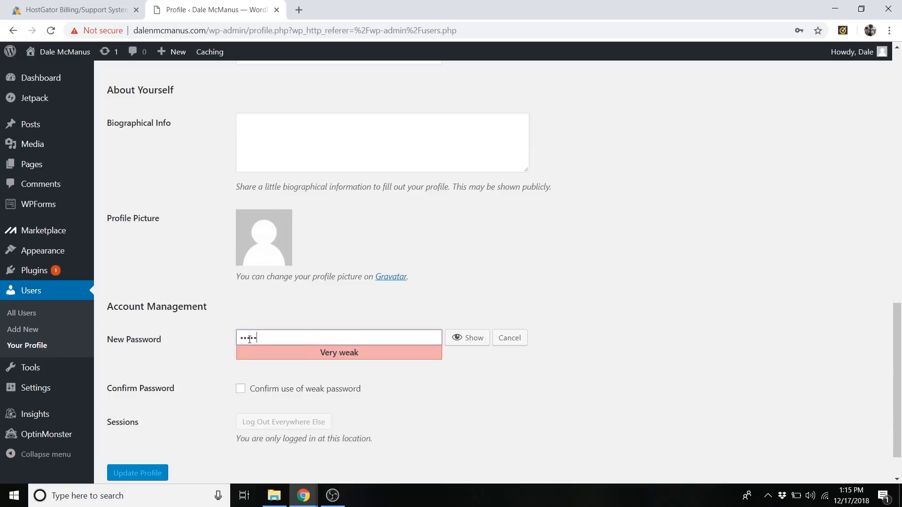
pyautogui.write('*****')
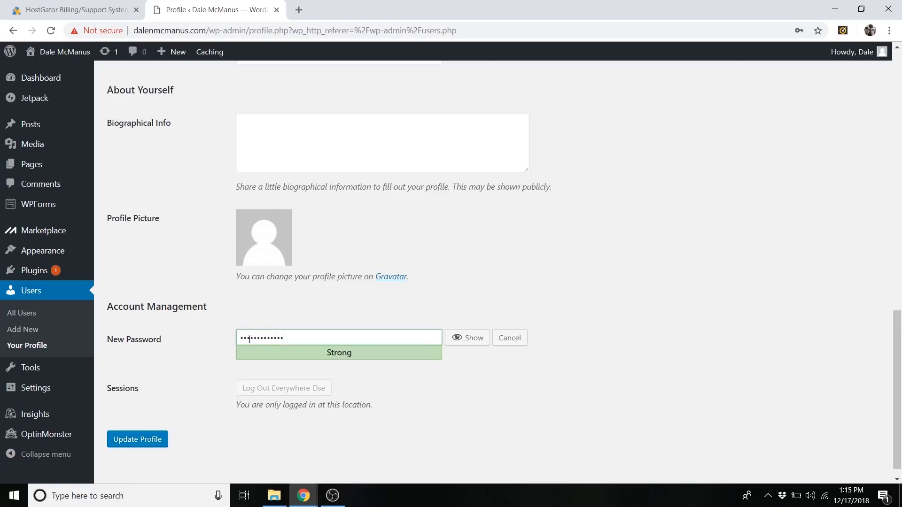
pyautogui.click(141, 445)
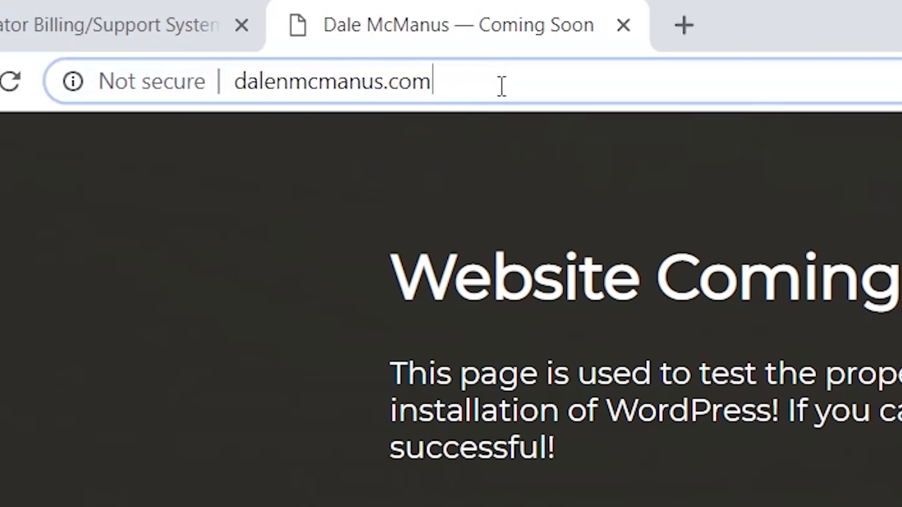
# Add /wp-admin to the site's domain in the address bar.
pyautogui.write('/wp-admi')
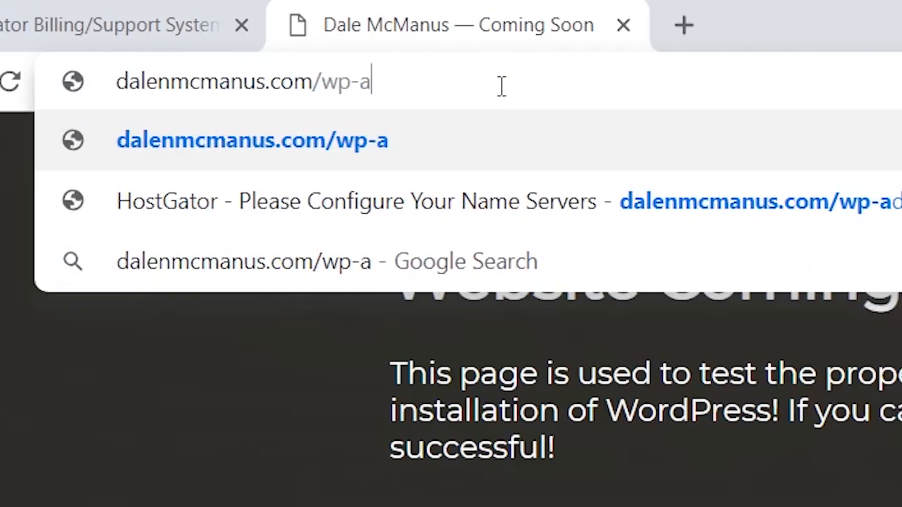
pyautogui.write('n')
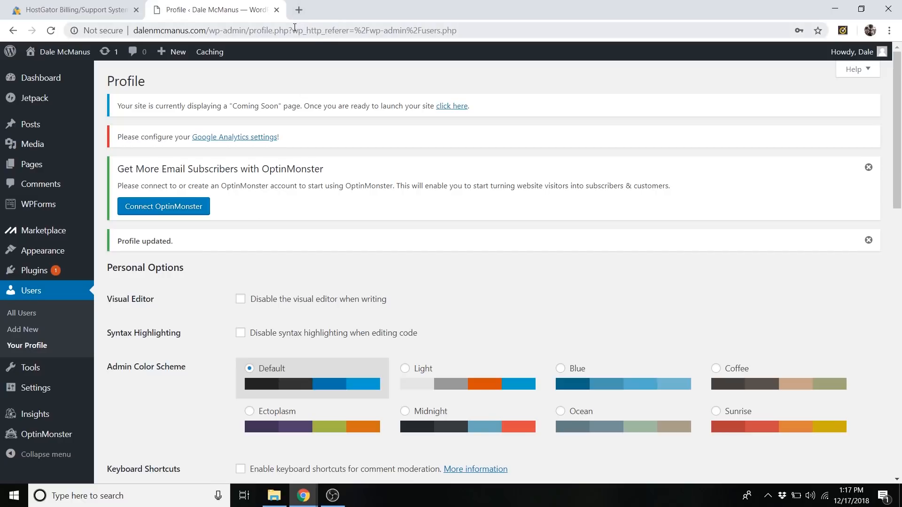
# Load createaprowebsite.com in a new browser tab, look over its home page, and close that tab.
pyautogui.click(299, 9)
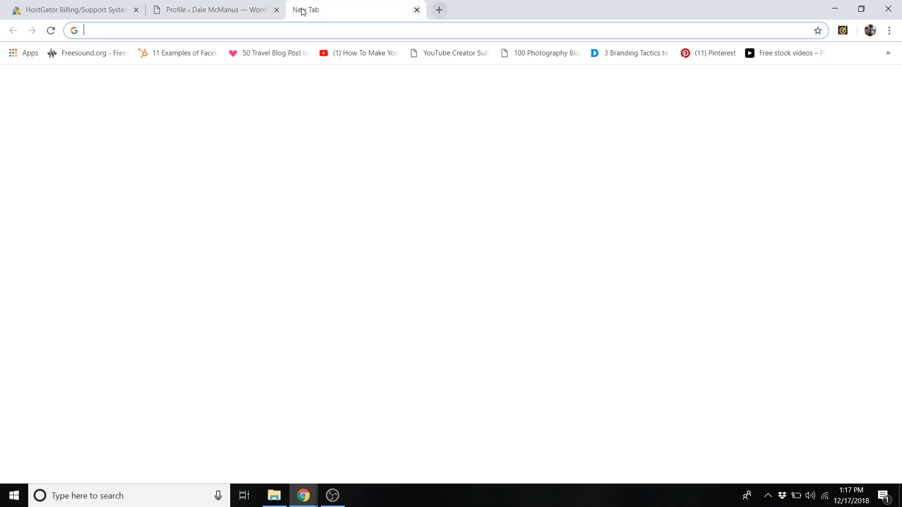
pyautogui.write('crea')
pyautogui.press('Return')
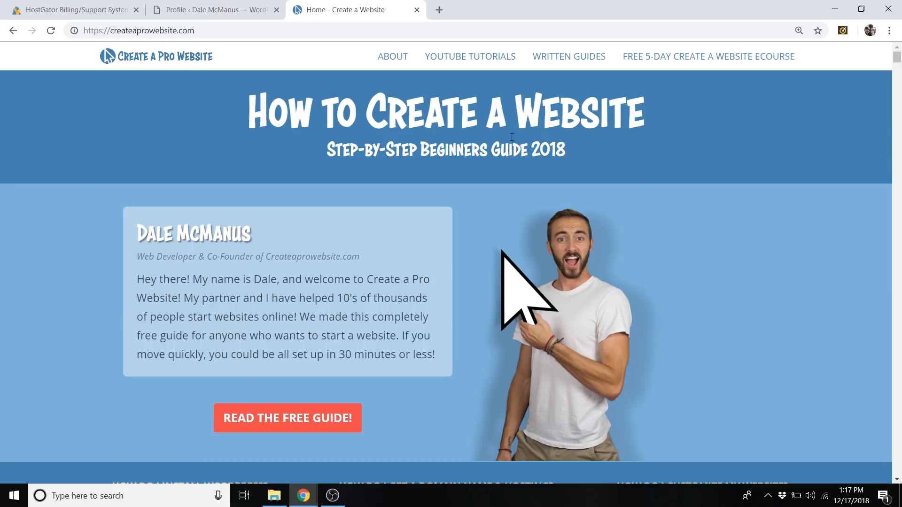
pyautogui.scroll(-5, 444, 290)
pyautogui.scroll(5, 486, 235)
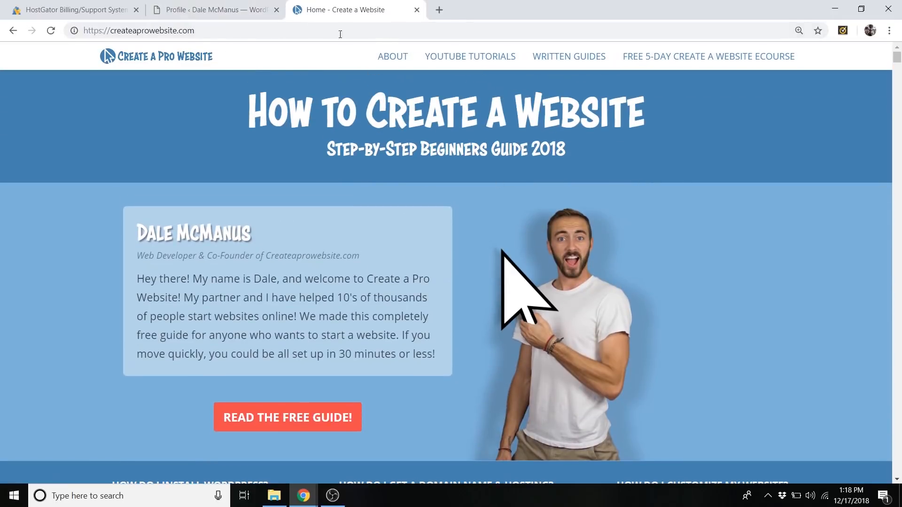
pyautogui.click(222, 9)
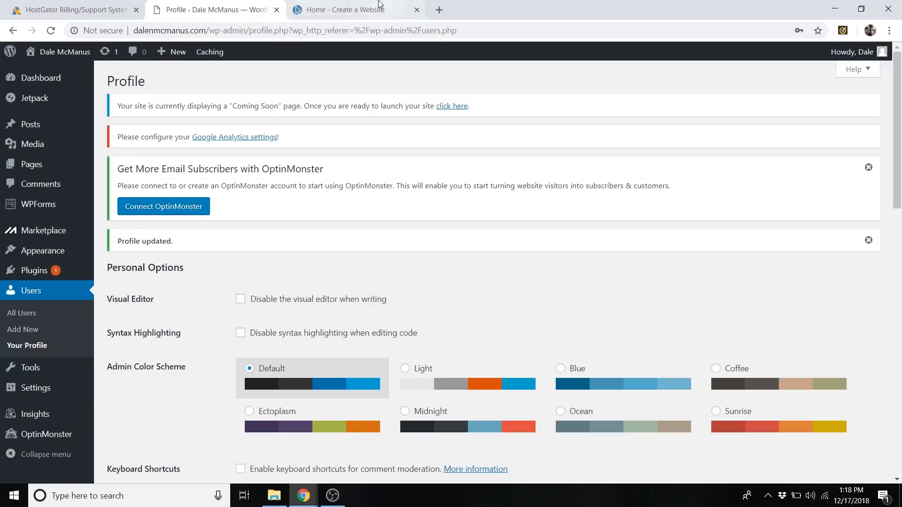
pyautogui.click(415, 10)
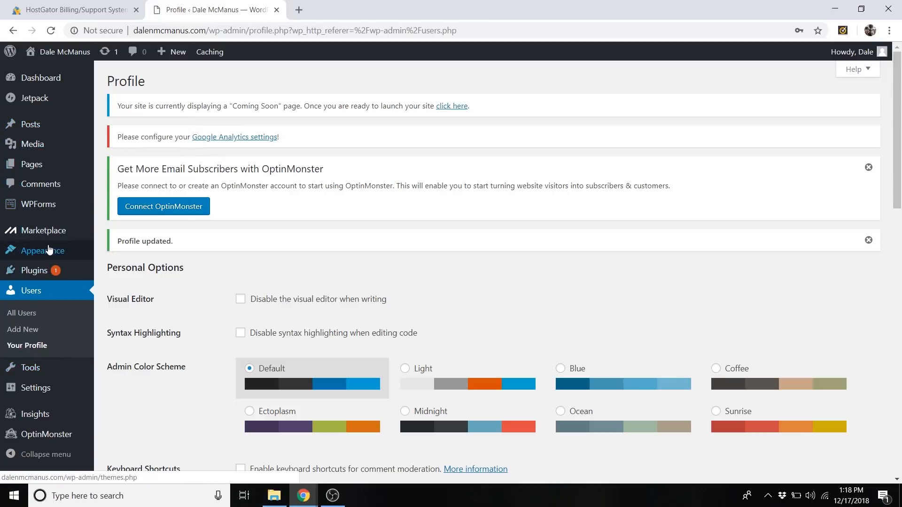
# Go to the installed WordPress themes, start adding a new theme, and search for "ocean wp".
pyautogui.moveTo(50, 252)
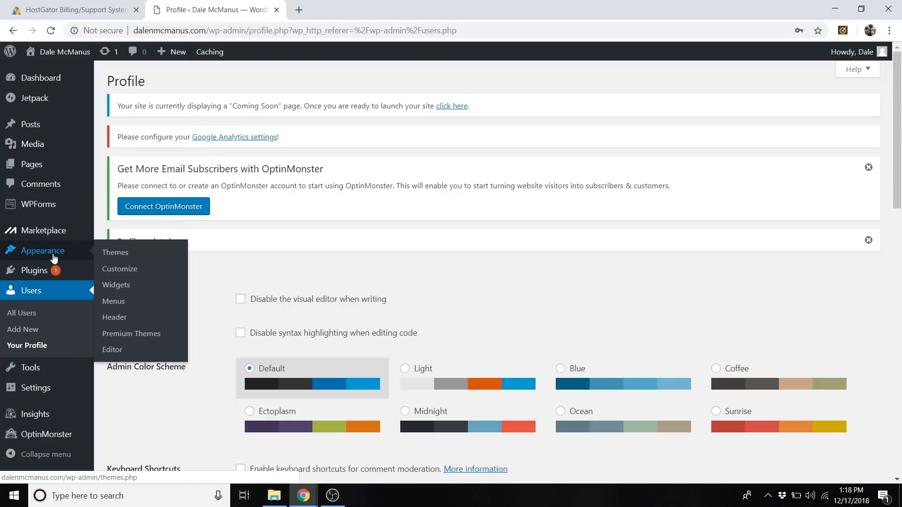
pyautogui.click(124, 254)
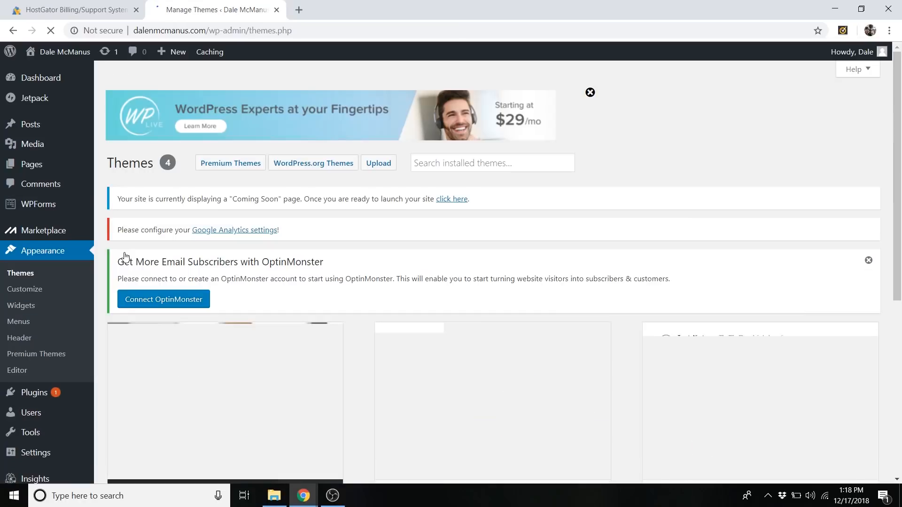
pyautogui.scroll(-7, 288, 224)
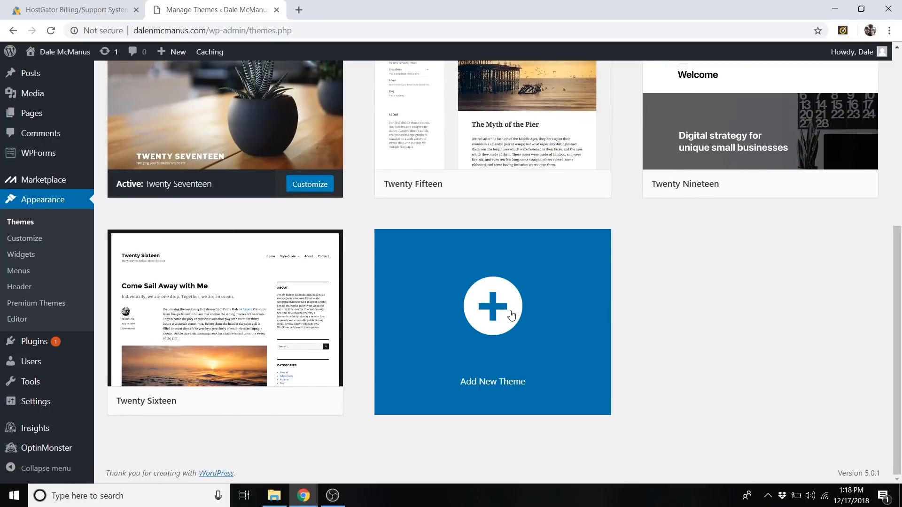
pyautogui.click(503, 315)
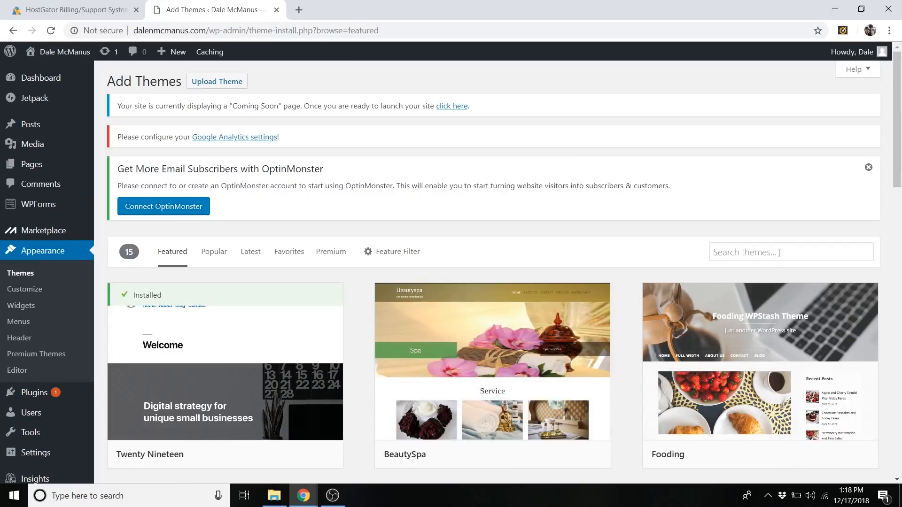
pyautogui.click(778, 253)
pyautogui.write('ocean')
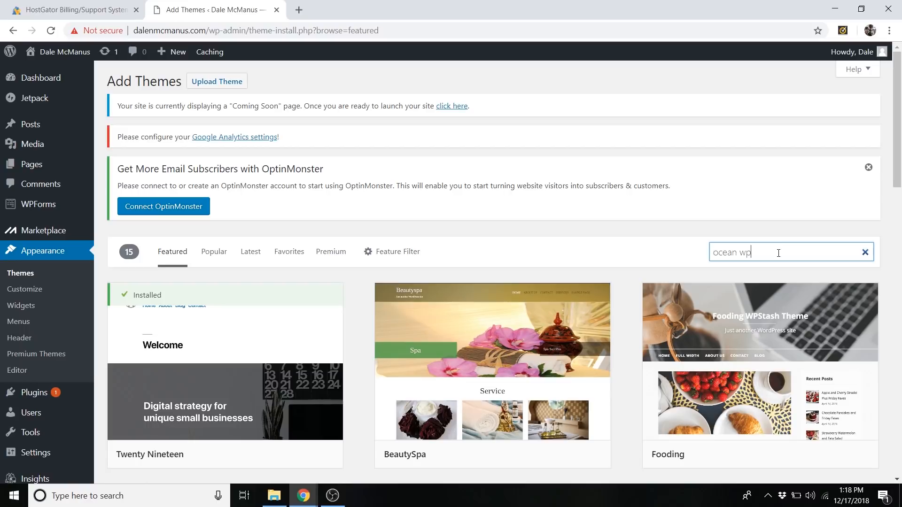
pyautogui.write(' wp')
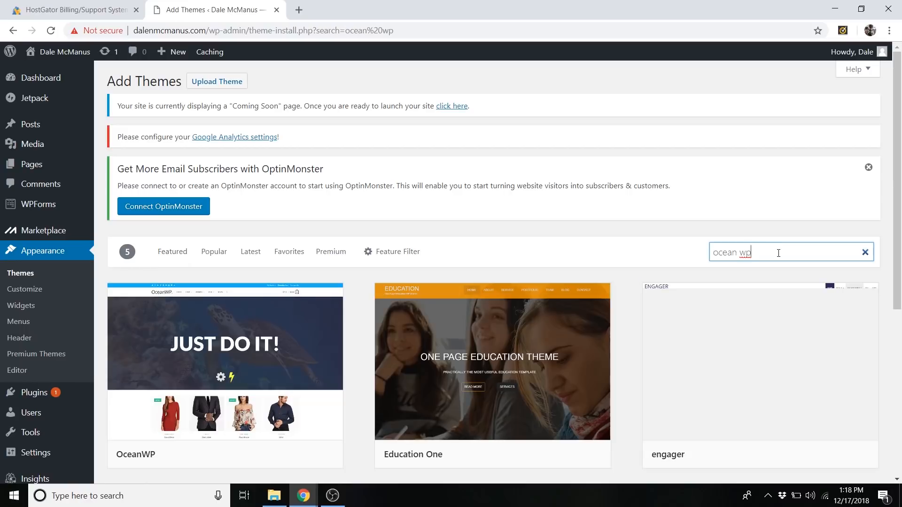
# Install the OceanWP theme and activate it on the site.
pyautogui.scroll(-2, 489, 231)
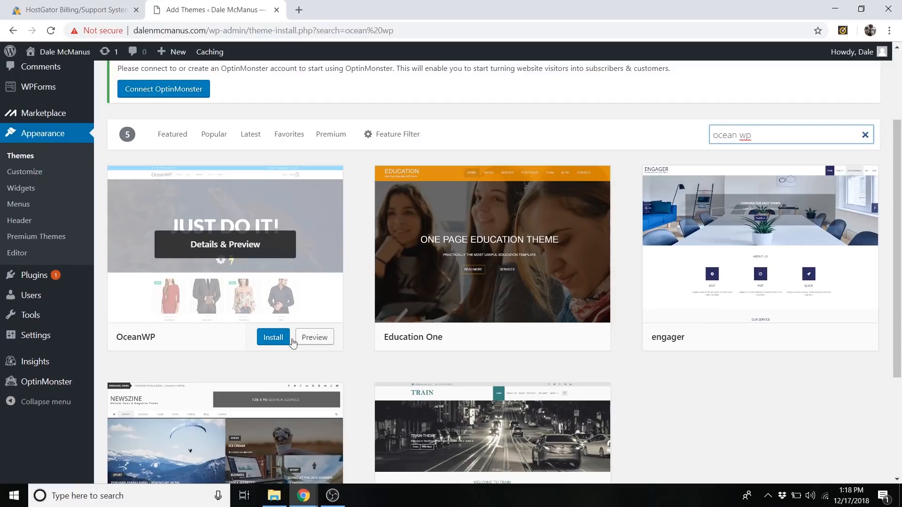
pyautogui.click(277, 338)
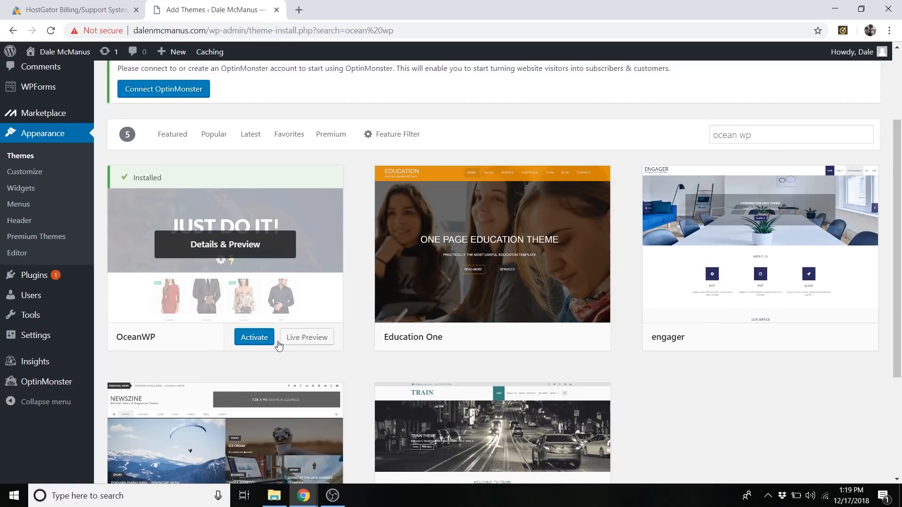
pyautogui.click(263, 344)
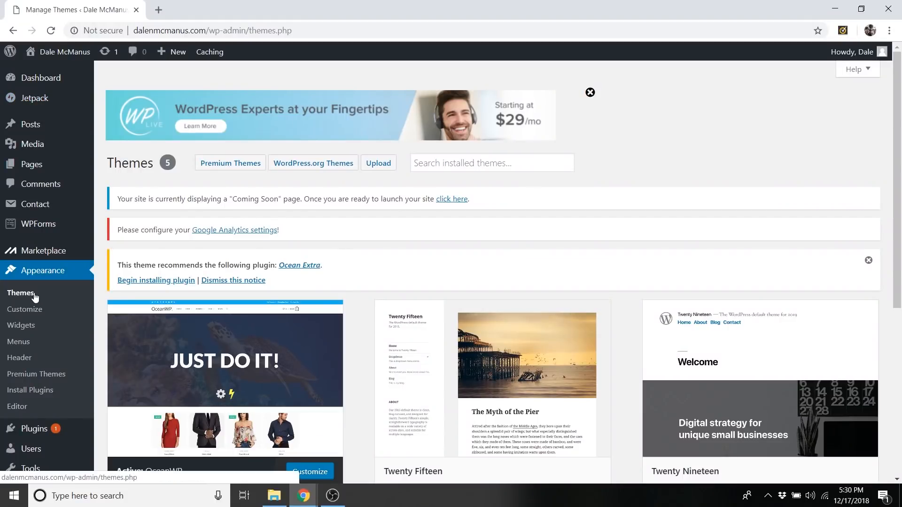
# Install the Ocean Extra plugin recommended by the OceanWP theme.
pyautogui.moveTo(34, 427)
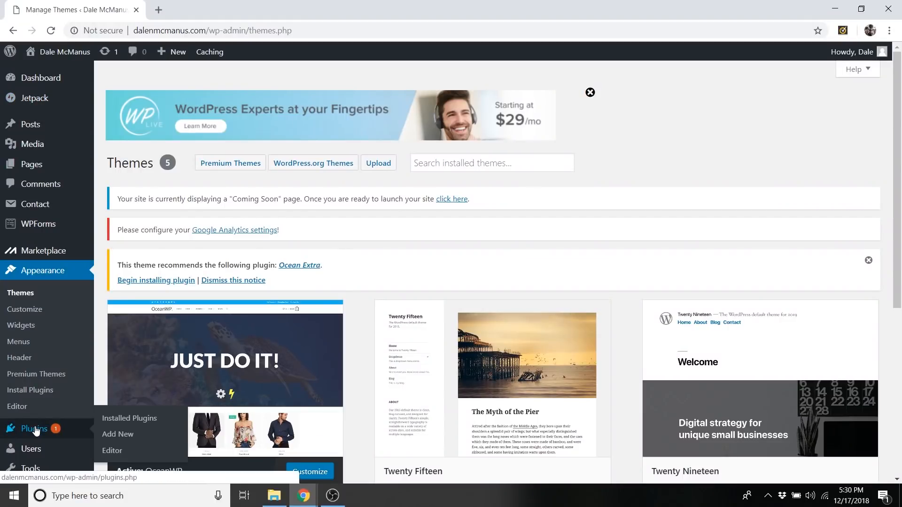
pyautogui.click(125, 441)
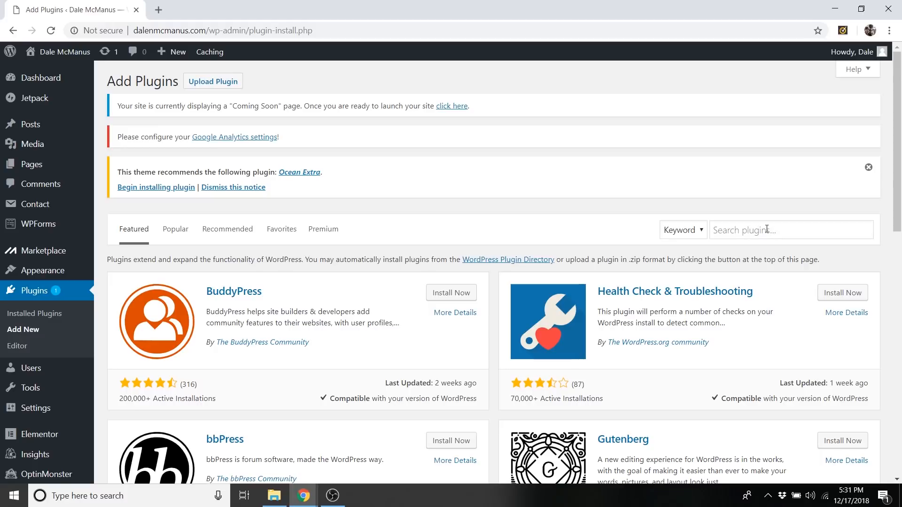
pyautogui.click(154, 188)
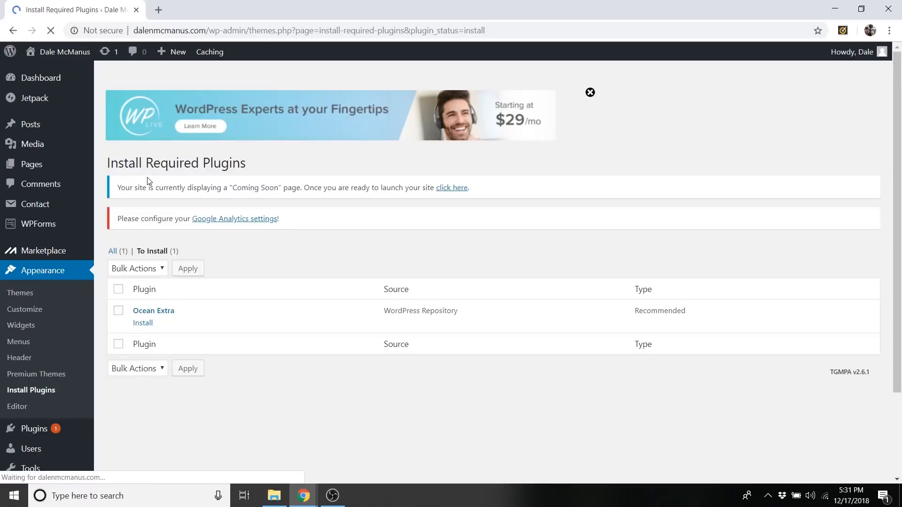
pyautogui.click(142, 324)
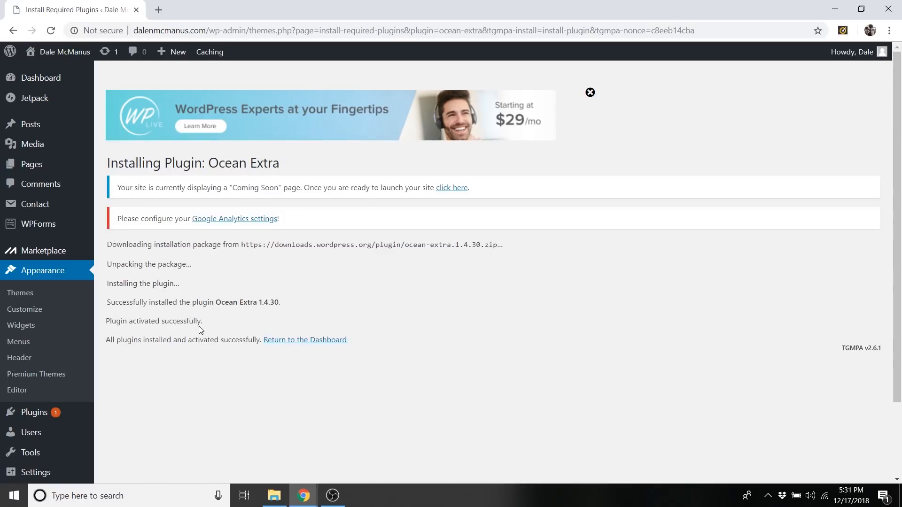
# Search the plugins that can be added for "elementor" and install Elementor Page Builder.
pyautogui.moveTo(38, 415)
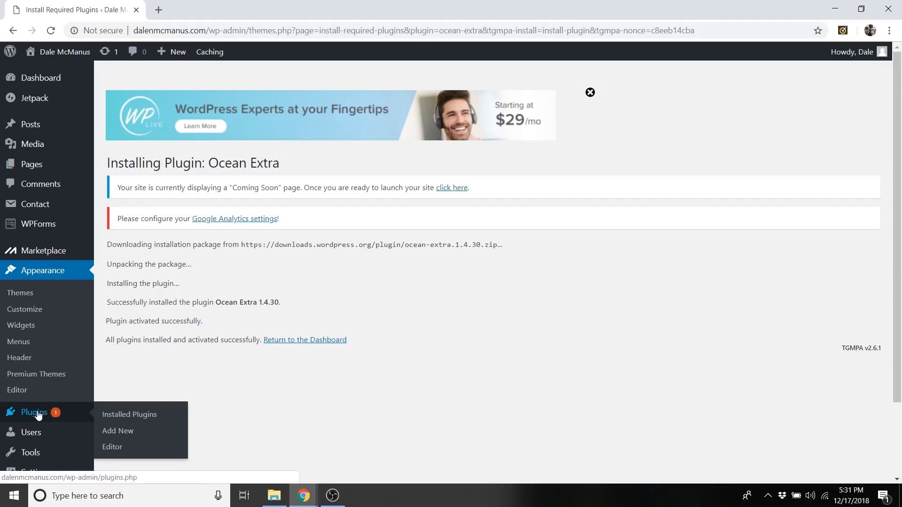
pyautogui.click(125, 431)
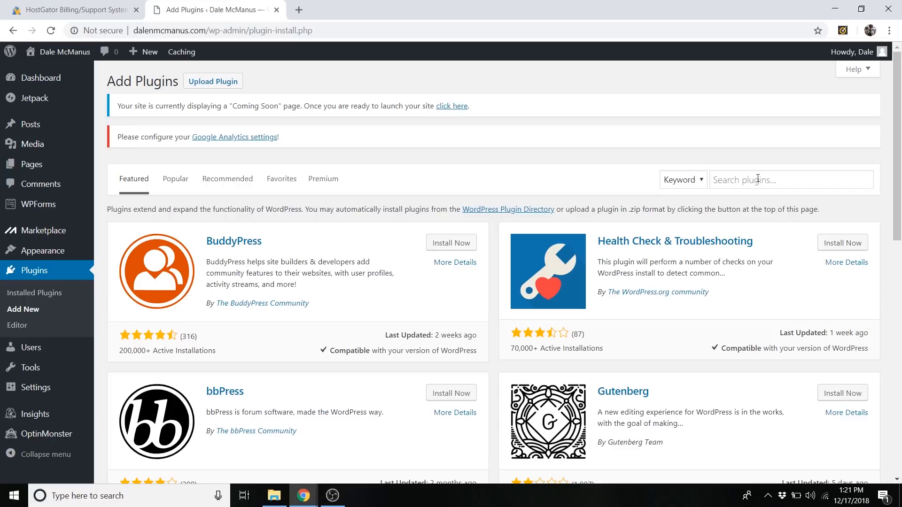
pyautogui.click(758, 178)
pyautogui.write('elemen')
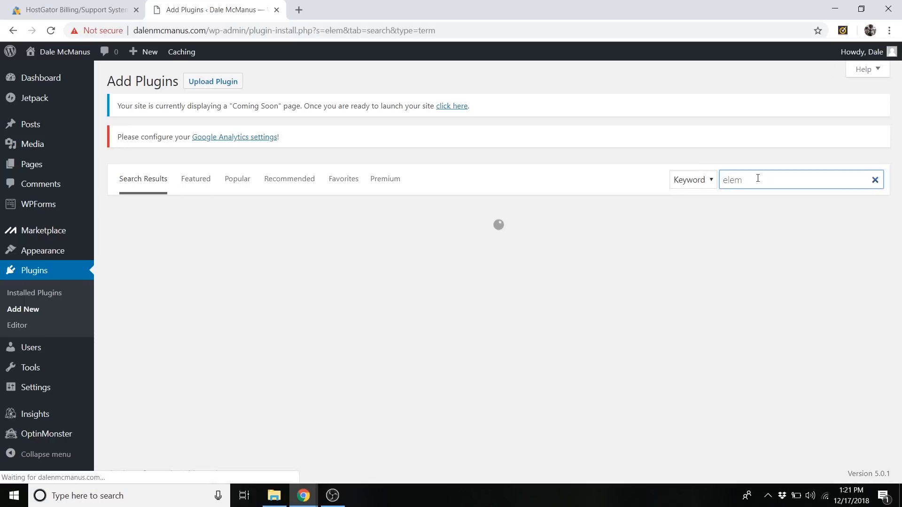
pyautogui.write('tor')
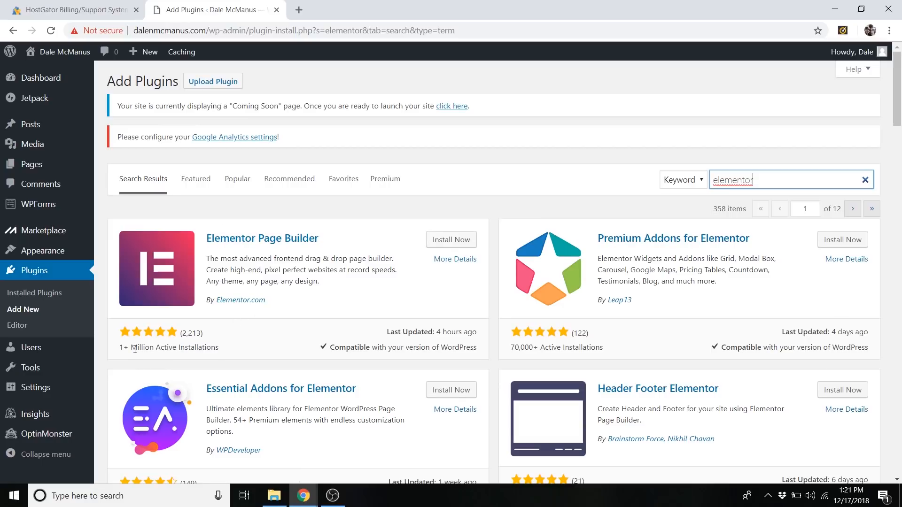
pyautogui.click(450, 244)
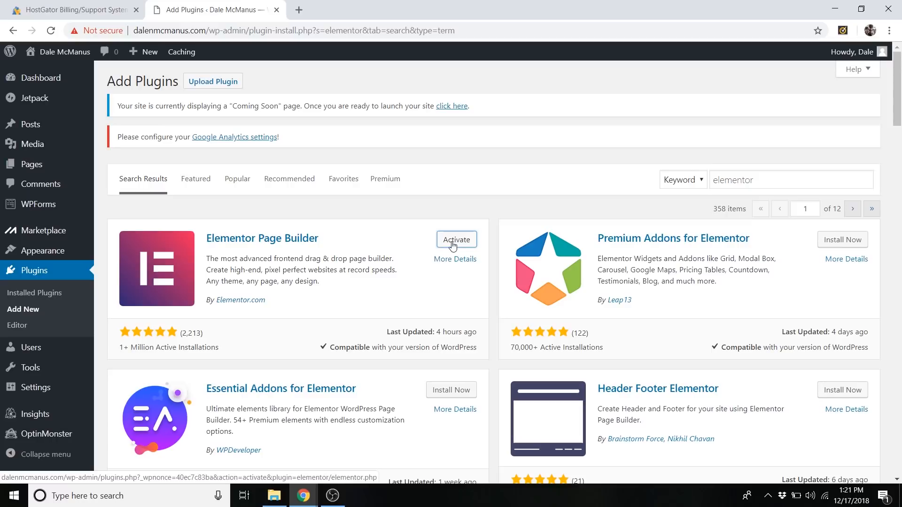
# Activate the Elementor Page Builder plugin and close its getting-started page.
pyautogui.click(453, 244)
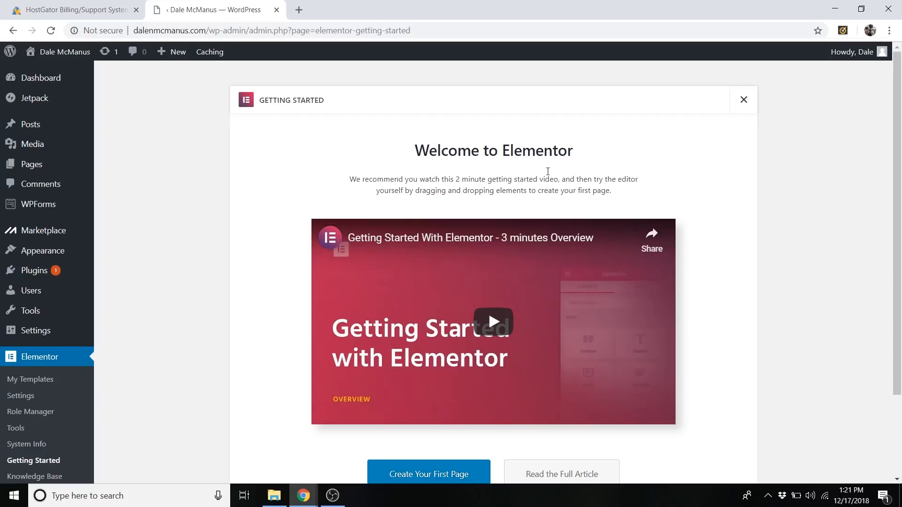
pyautogui.scroll(-2, 730, 207)
pyautogui.scroll(1, 681, 244)
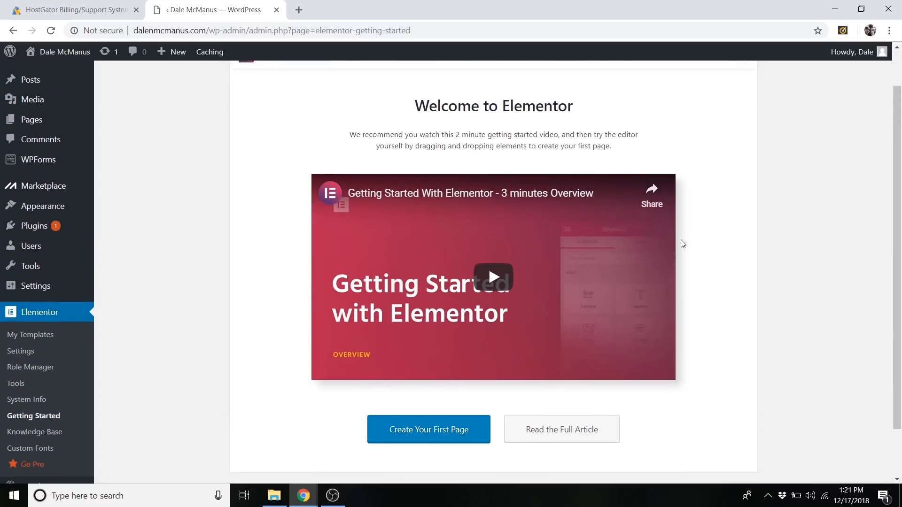
pyautogui.scroll(1, 640, 316)
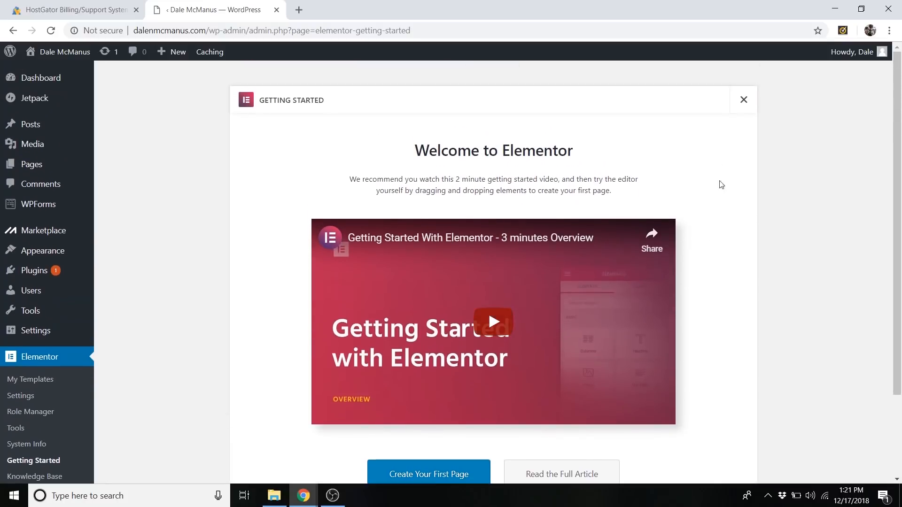
pyautogui.click(743, 102)
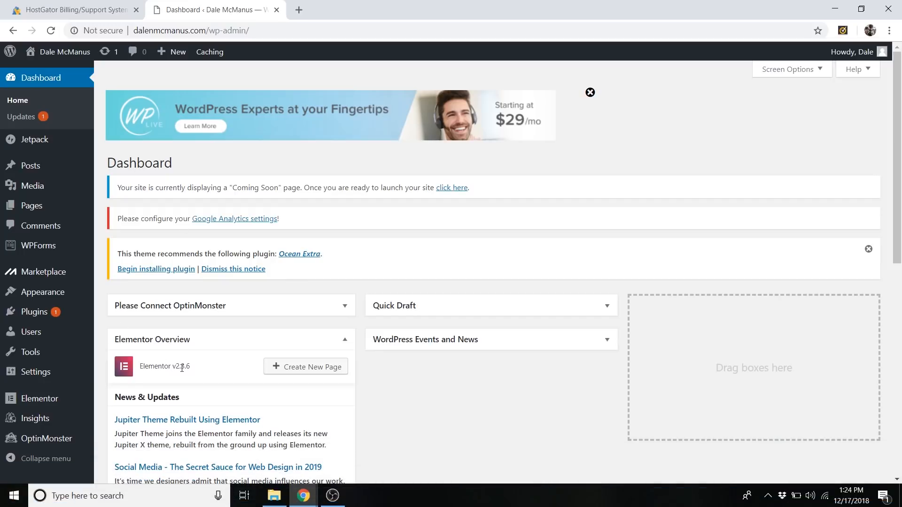
# Import the CPW Personal Website template from the desktop's Personal Website Templates folder into Elementor's My Templates library.
pyautogui.moveTo(88, 397)
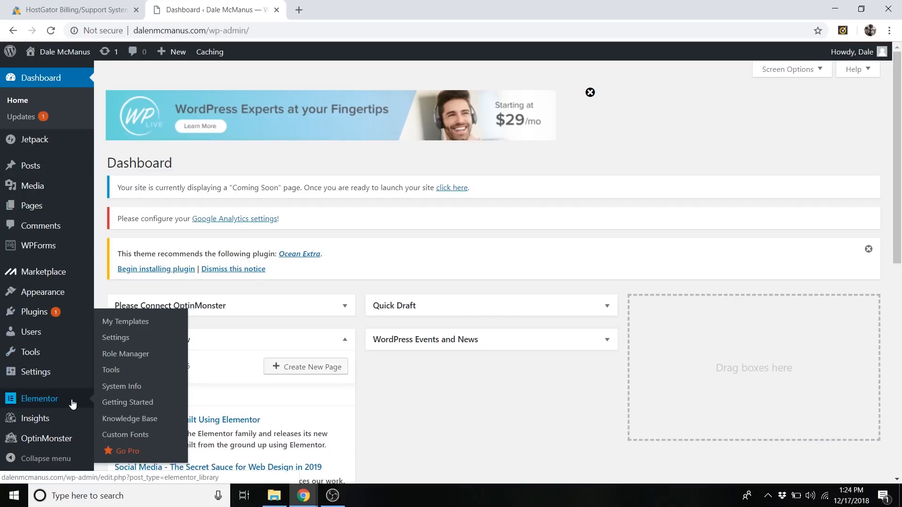
pyautogui.click(129, 321)
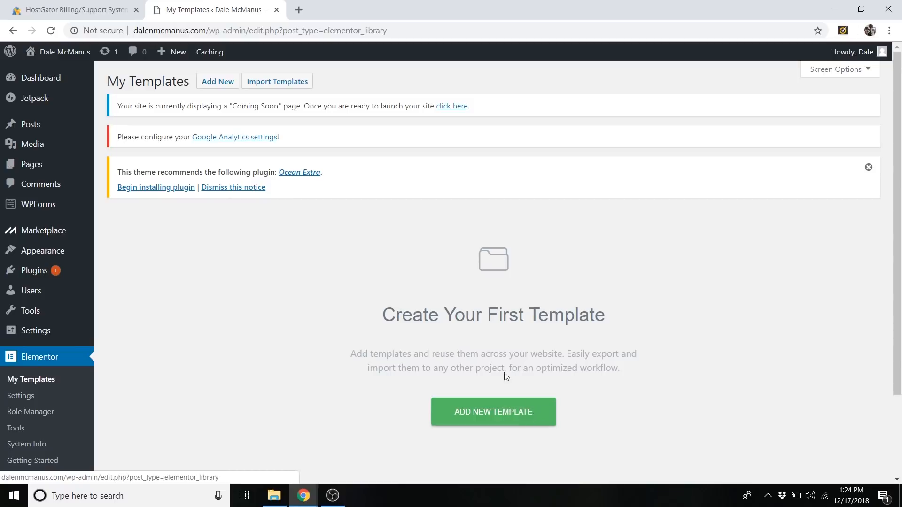
pyautogui.click(296, 86)
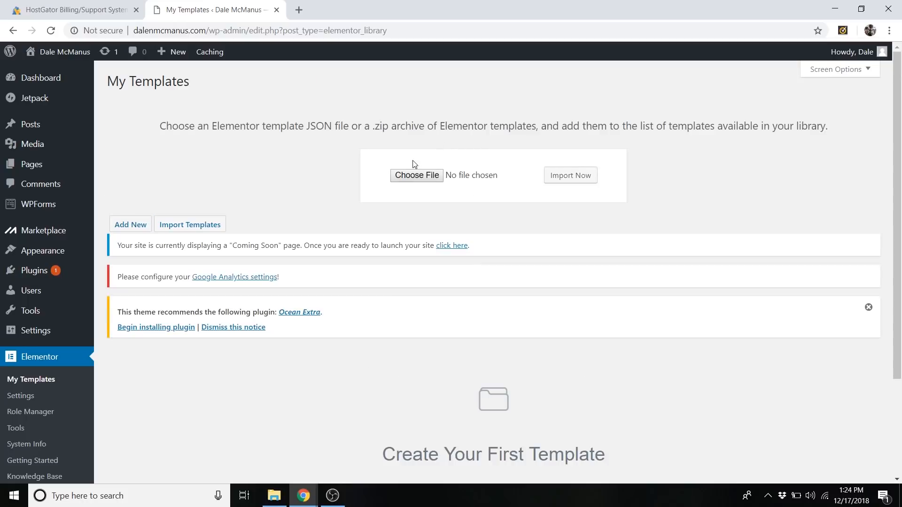
pyautogui.click(433, 177)
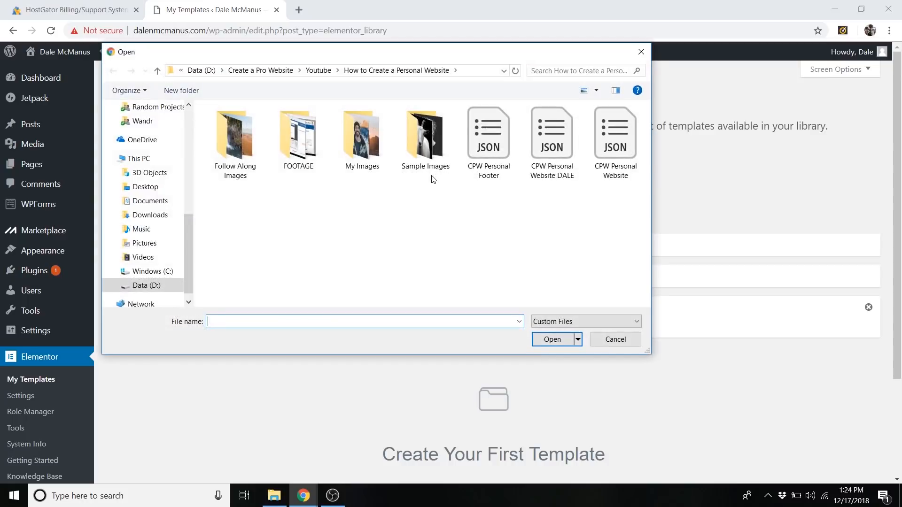
pyautogui.click(151, 187)
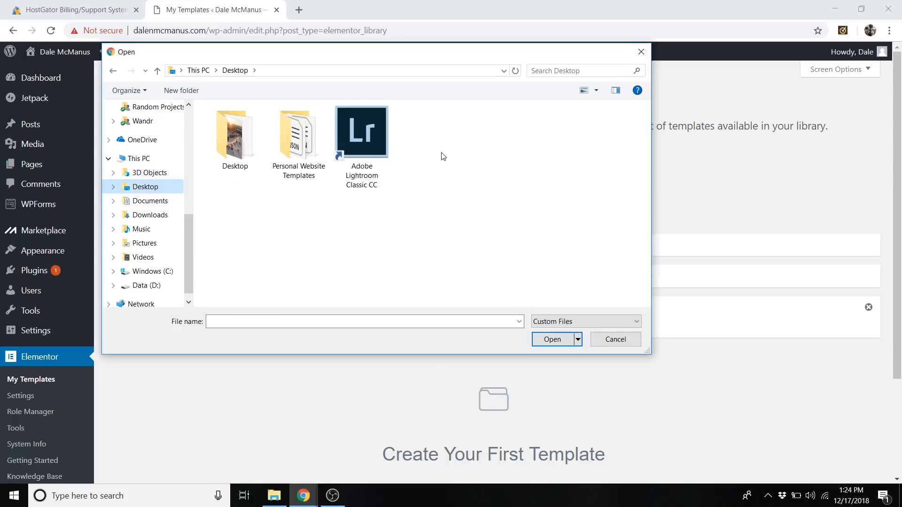
pyautogui.doubleClick(305, 130)
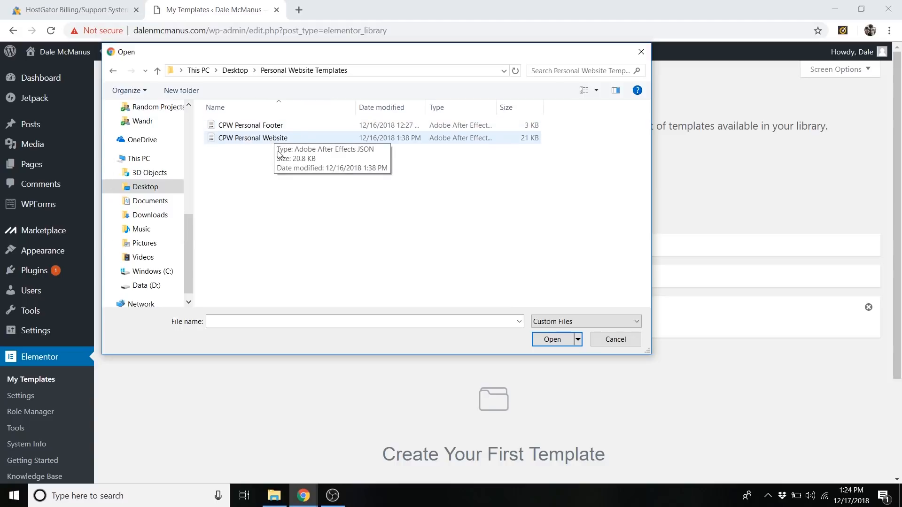
pyautogui.click(282, 140)
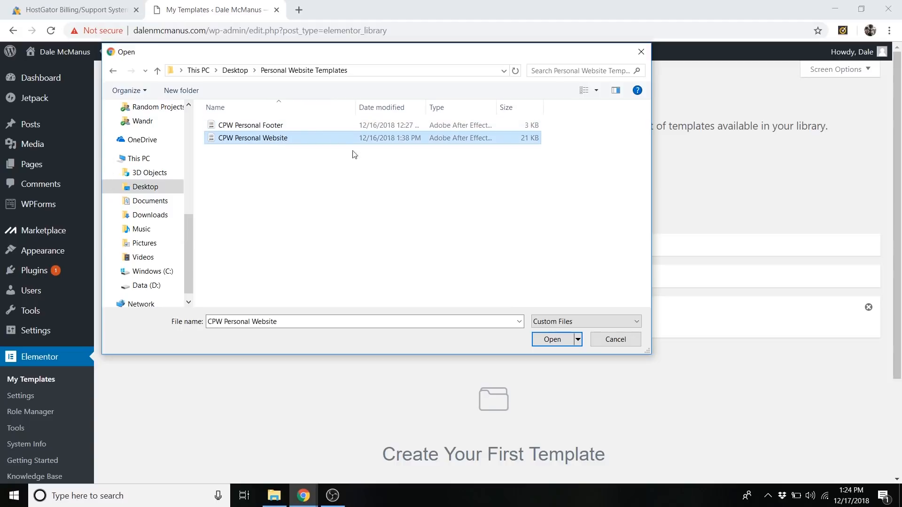
pyautogui.click(285, 141)
pyautogui.click(403, 221)
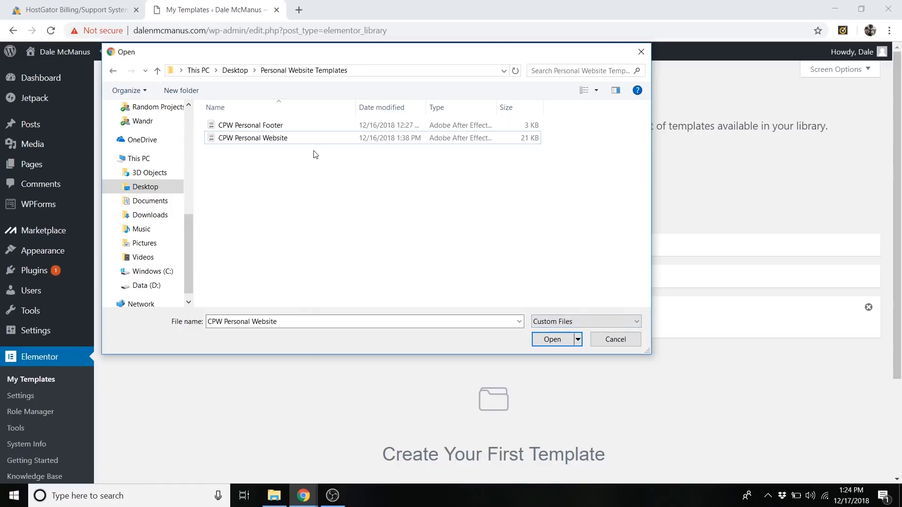
pyautogui.click(564, 334)
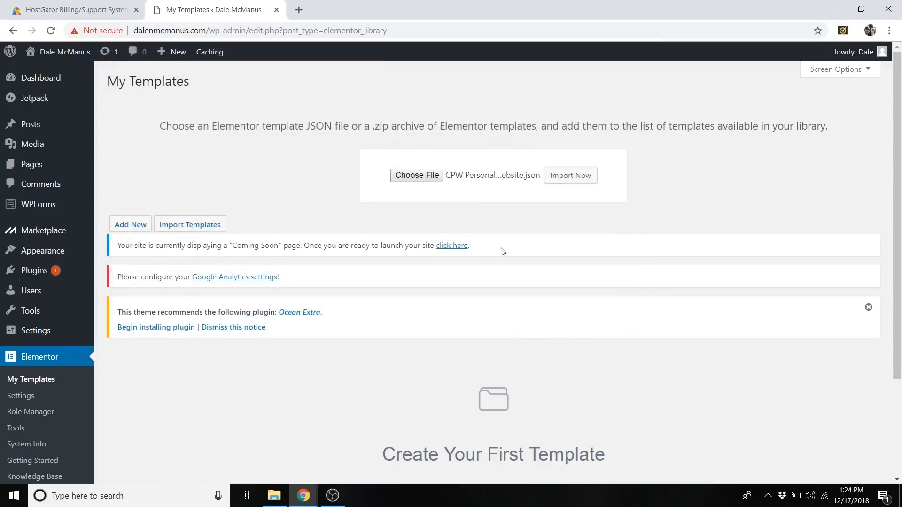
pyautogui.click(572, 178)
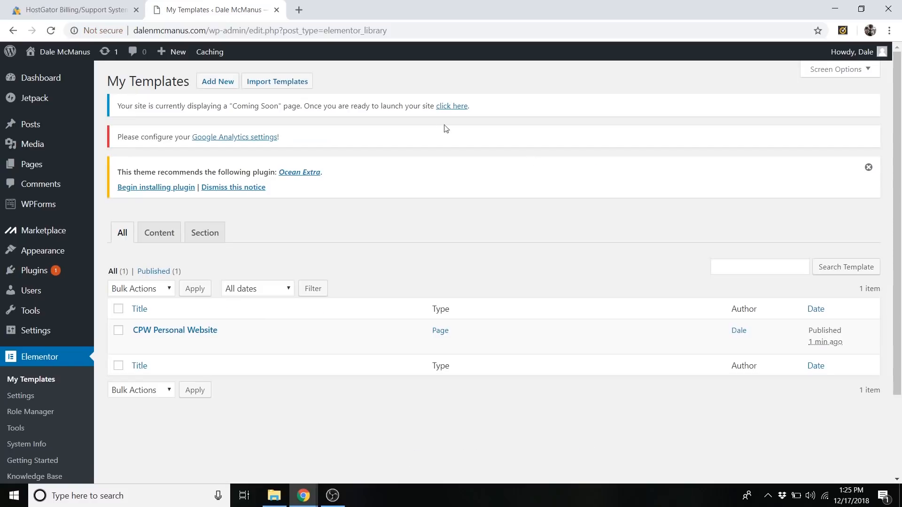
# Import the CPW Personal Footer template file into the Elementor template library.
pyautogui.click(294, 83)
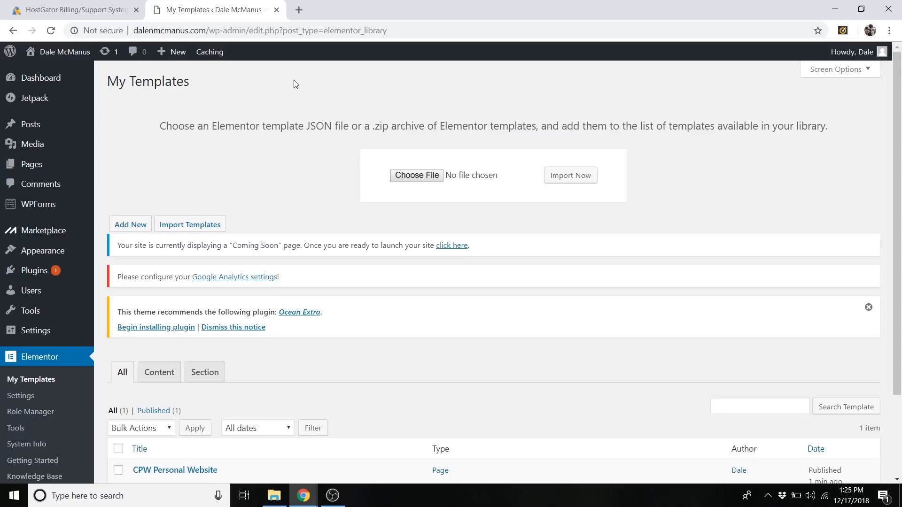
pyautogui.click(414, 176)
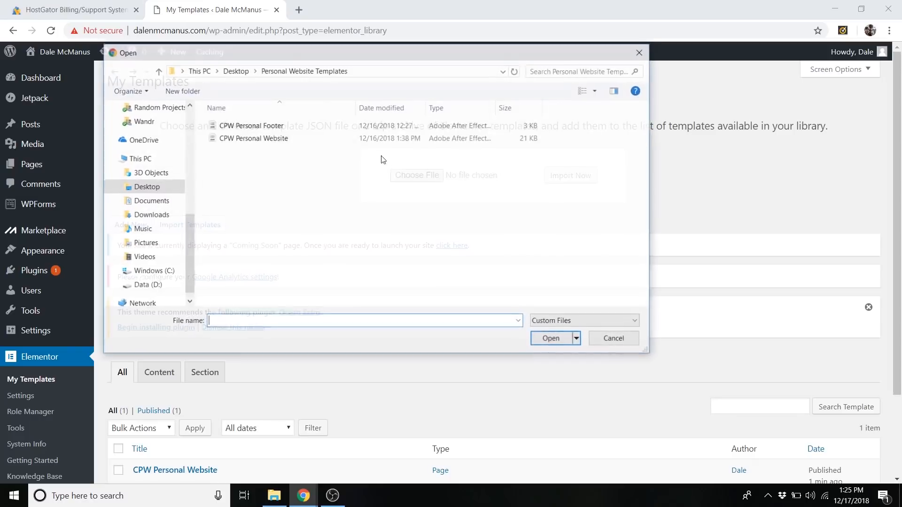
pyautogui.click(277, 125)
pyautogui.click(553, 338)
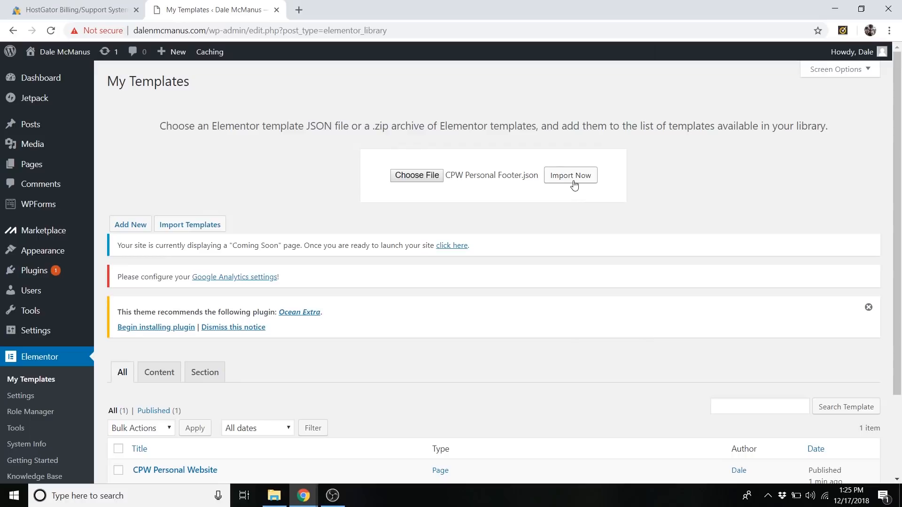
pyautogui.click(573, 185)
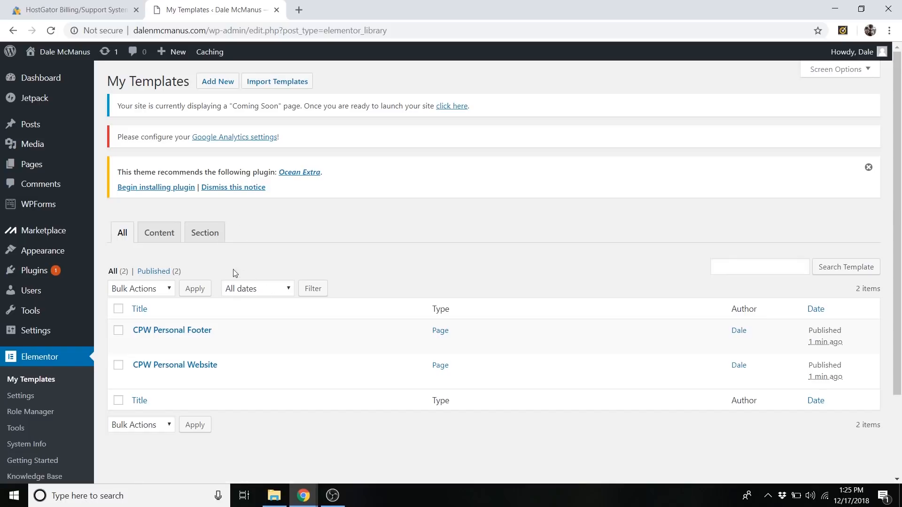
# Add a new page to the site, dismiss the block editor tip, and title the page "Homepage".
pyautogui.moveTo(60, 168)
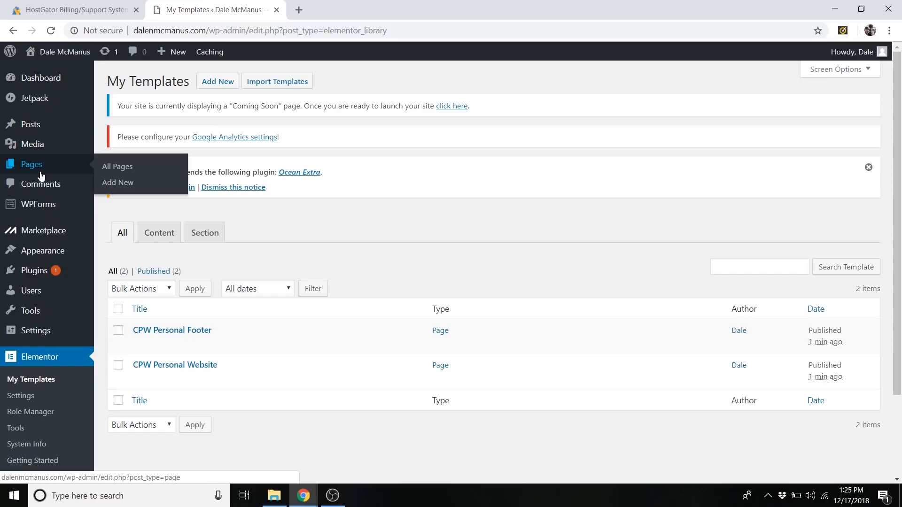
pyautogui.click(117, 184)
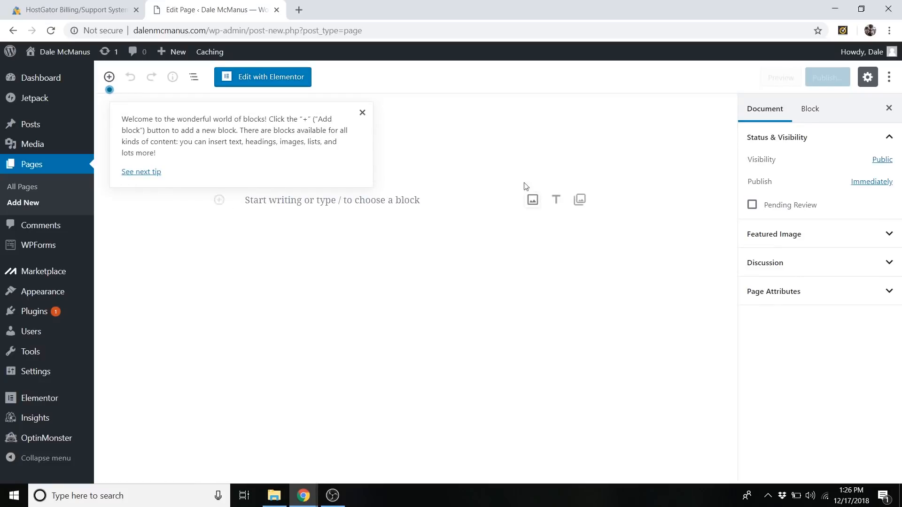
pyautogui.click(362, 113)
pyautogui.click(281, 156)
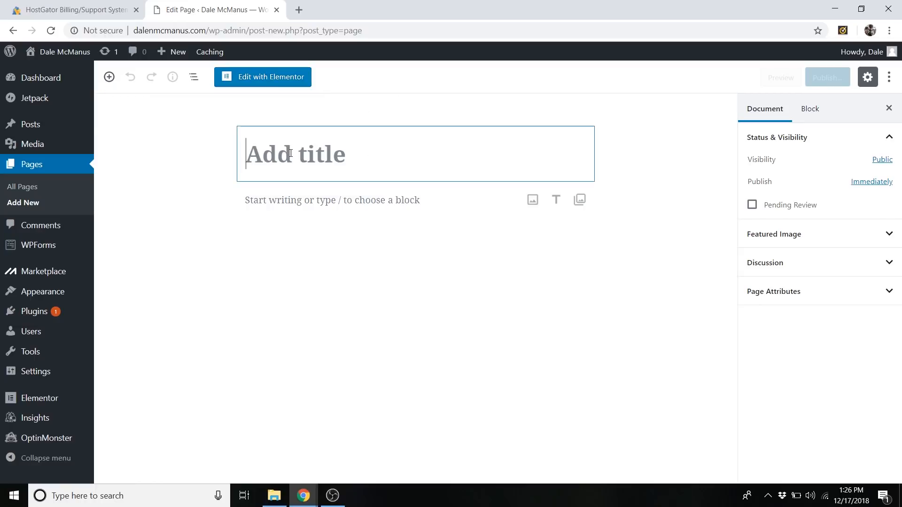
pyautogui.write('Home')
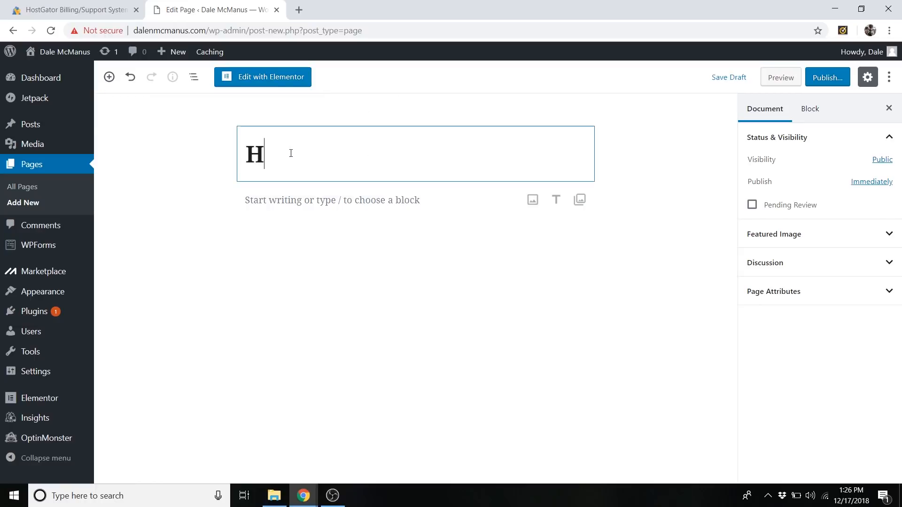
pyautogui.write('page')
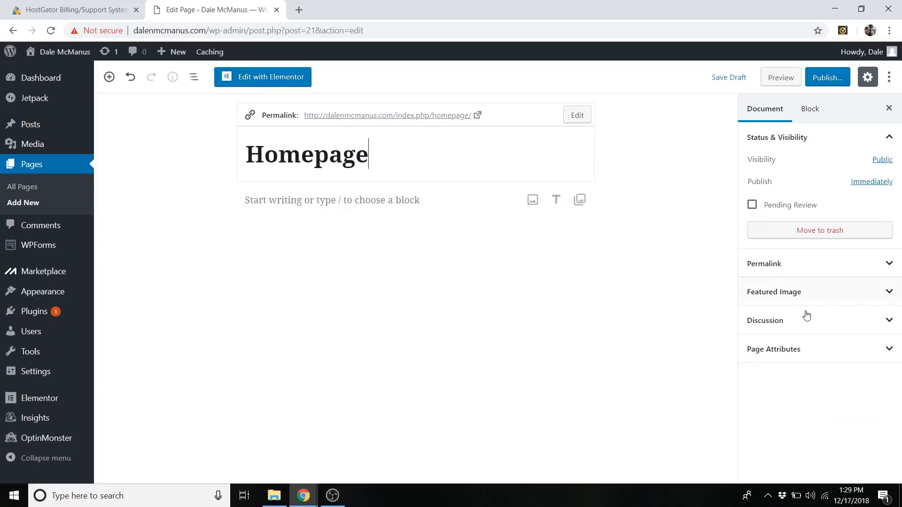
# Assign the Elementor Full Width template to the Homepage page and publish it.
pyautogui.click(809, 359)
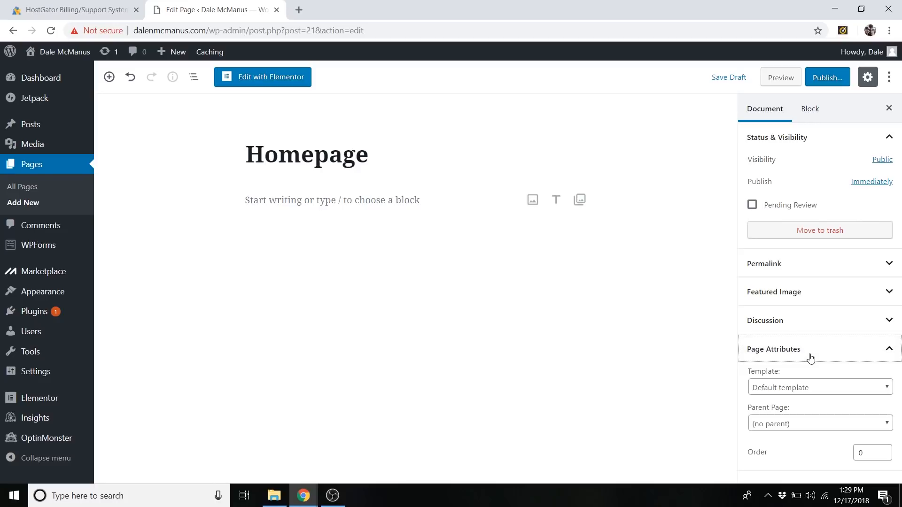
pyautogui.click(803, 389)
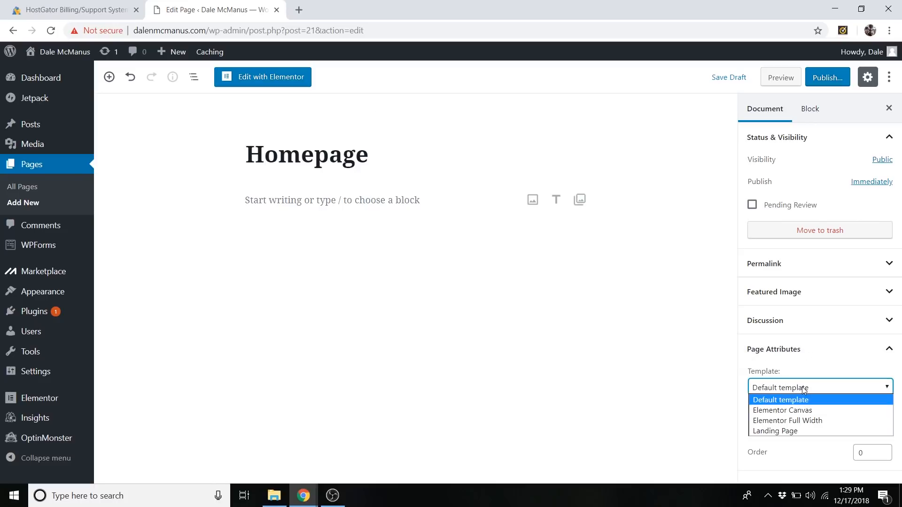
pyautogui.click(795, 421)
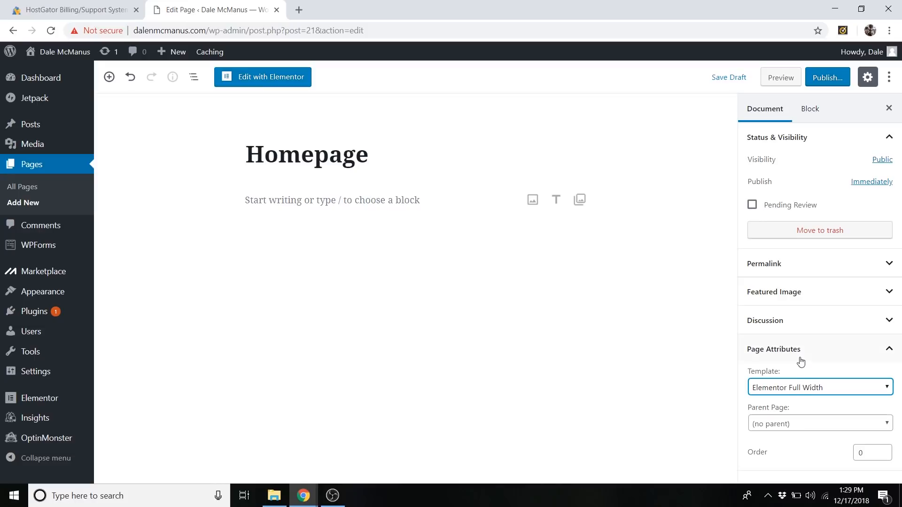
pyautogui.click(825, 78)
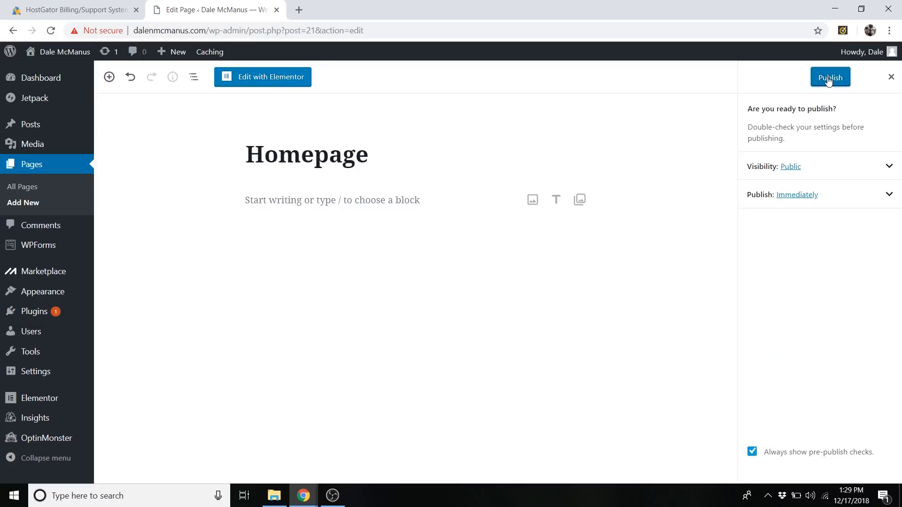
pyautogui.click(829, 80)
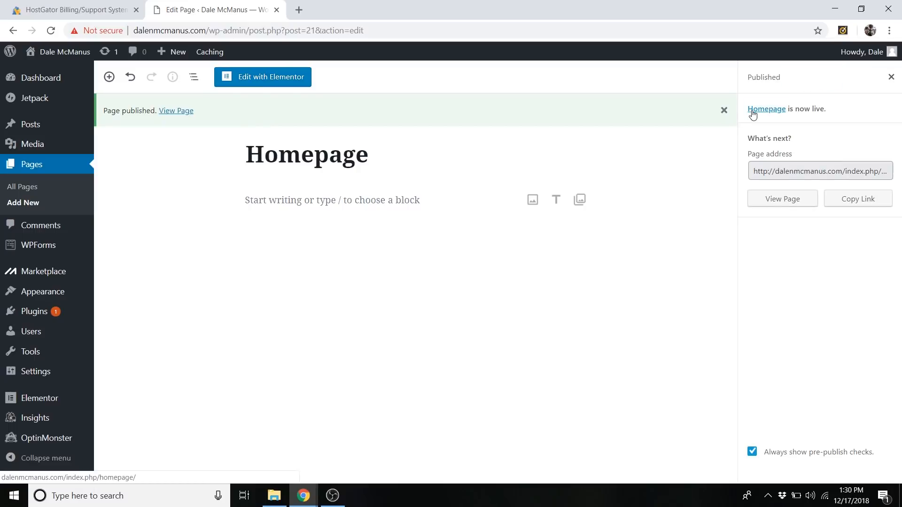
# Open the live site in a new browser tab and start customizing its theme.
pyautogui.moveTo(68, 53)
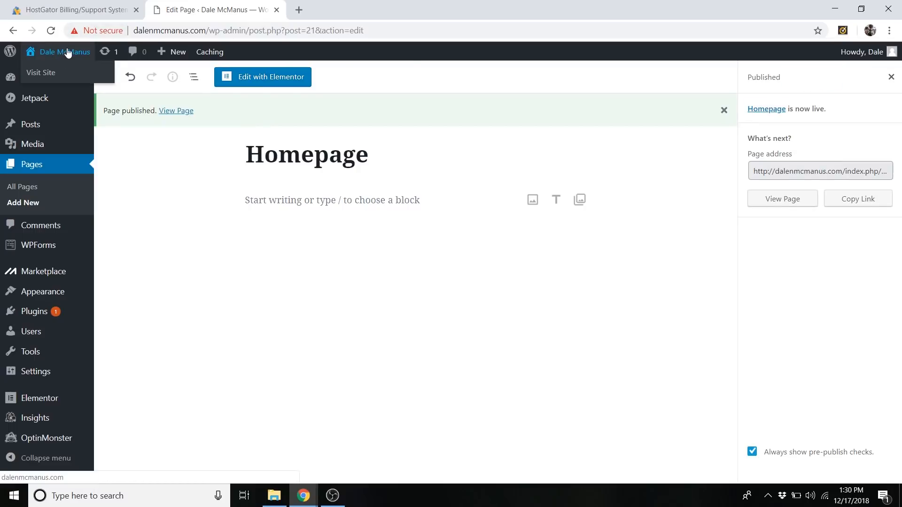
pyautogui.middleClick(52, 75)
pyautogui.click(367, 12)
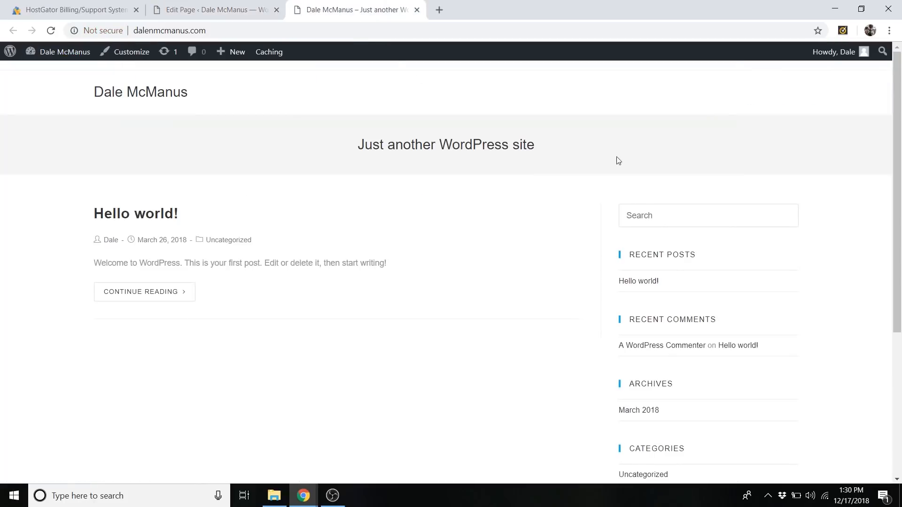
pyautogui.click(131, 52)
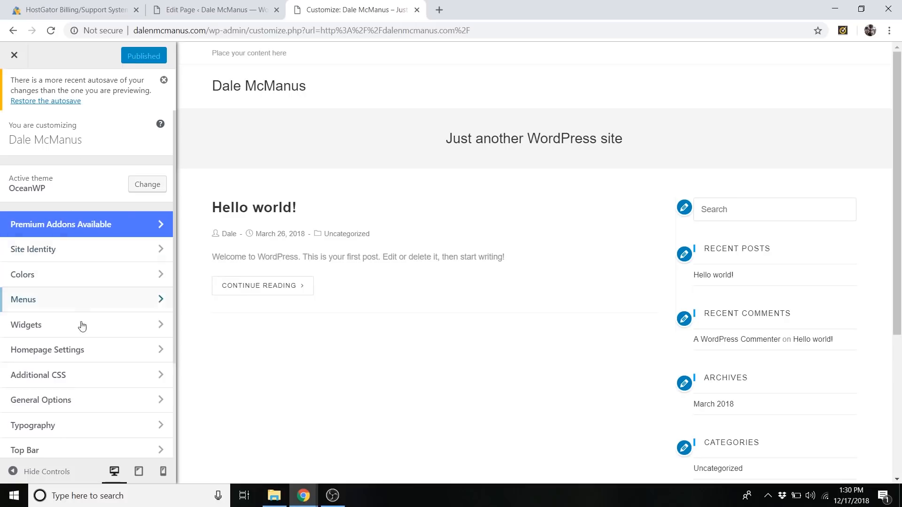
# In the homepage settings, make the site display a static page and choose Homepage as that page.
pyautogui.click(83, 357)
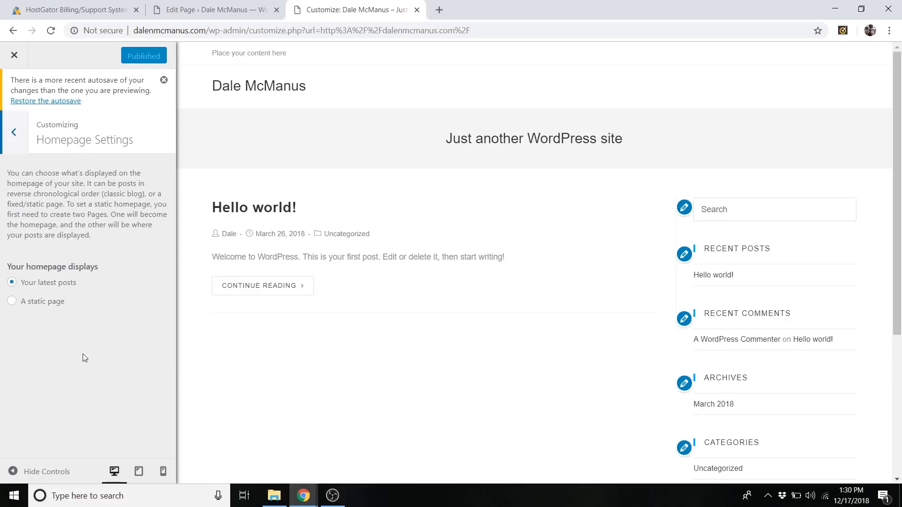
pyautogui.click(50, 303)
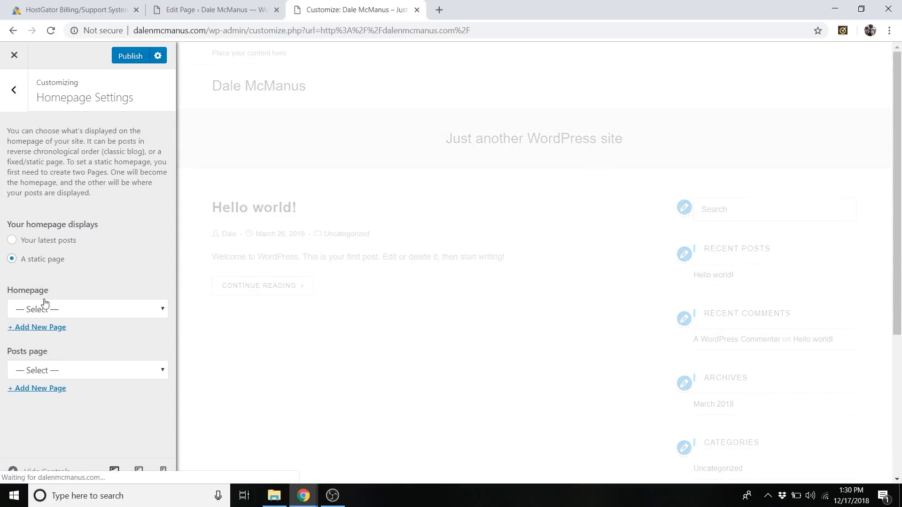
pyautogui.click(83, 312)
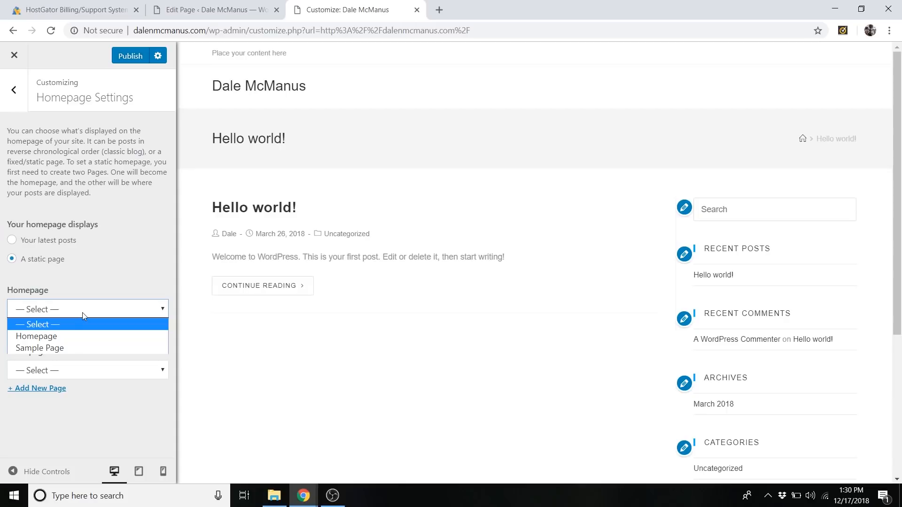
pyautogui.click(52, 336)
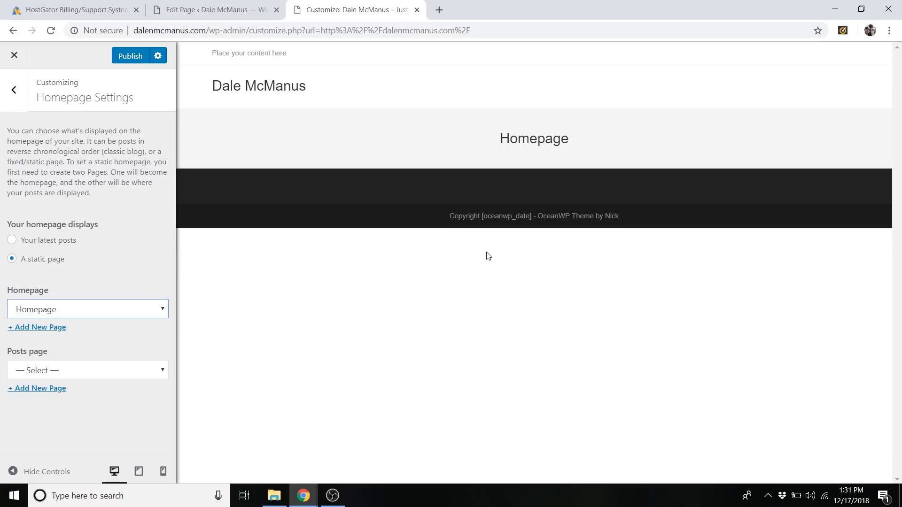
# Publish the static homepage setting and close the theme customizer.
pyautogui.click(131, 55)
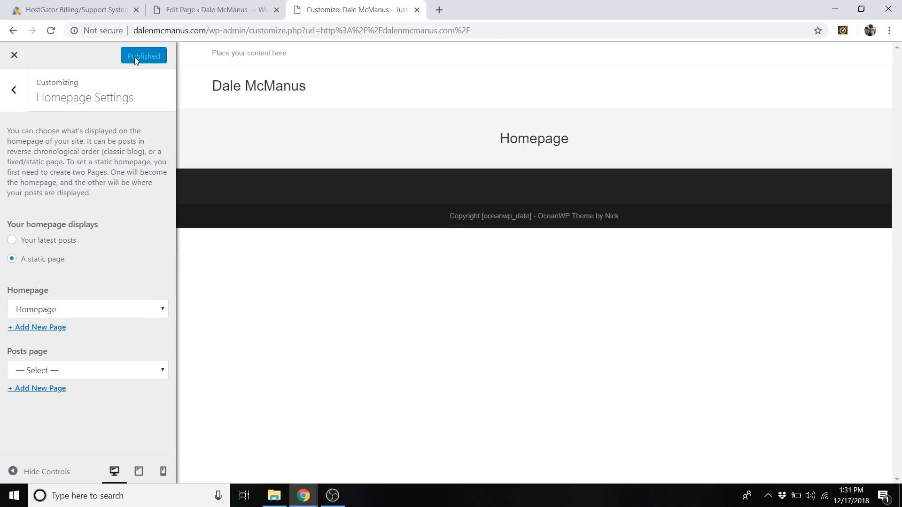
pyautogui.click(10, 56)
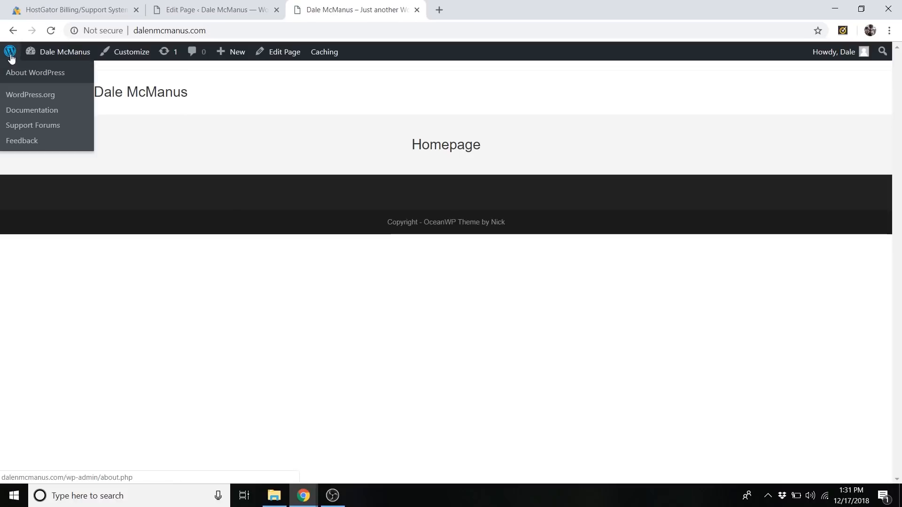
# Open the Homepage page for editing, close the duplicate edit tab, and start editing the page with Elementor.
pyautogui.click(285, 56)
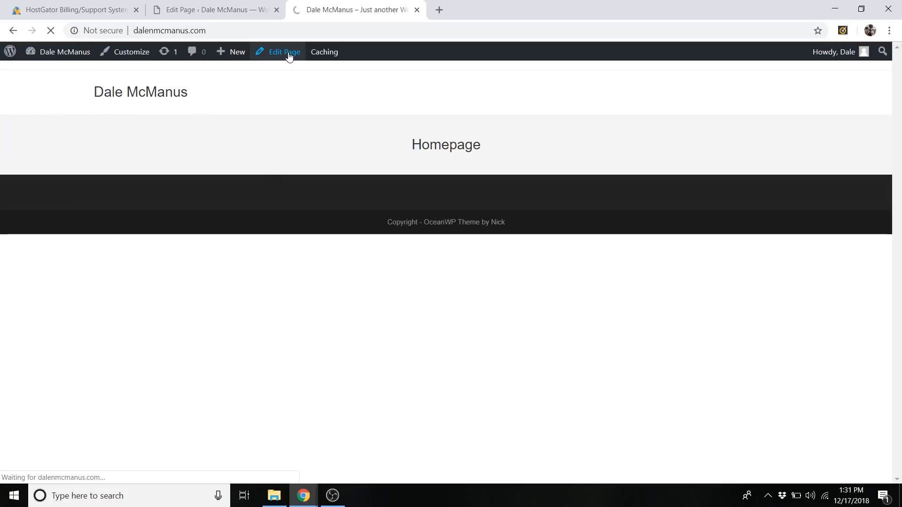
pyautogui.click(267, 11)
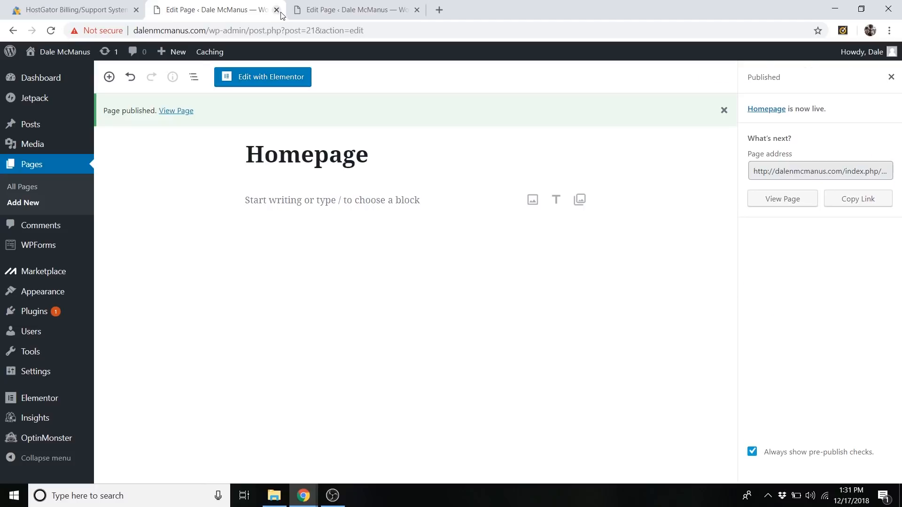
pyautogui.click(278, 11)
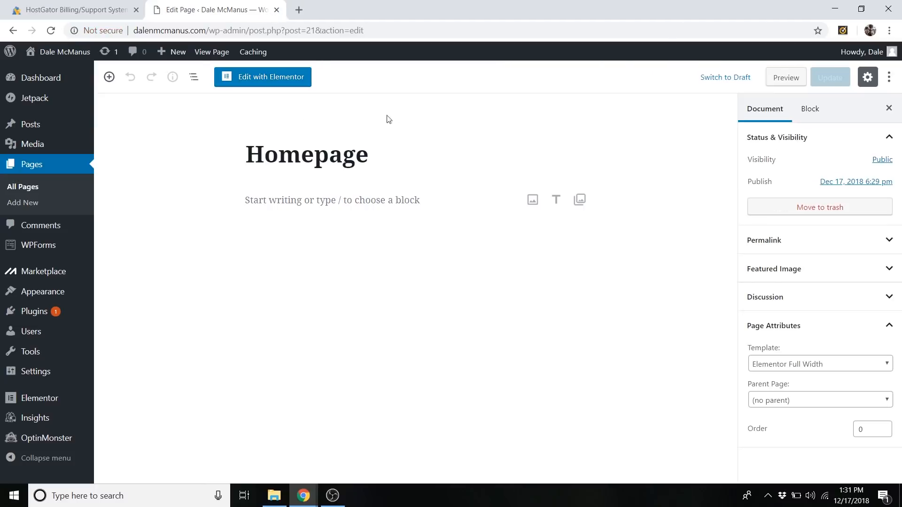
pyautogui.click(282, 85)
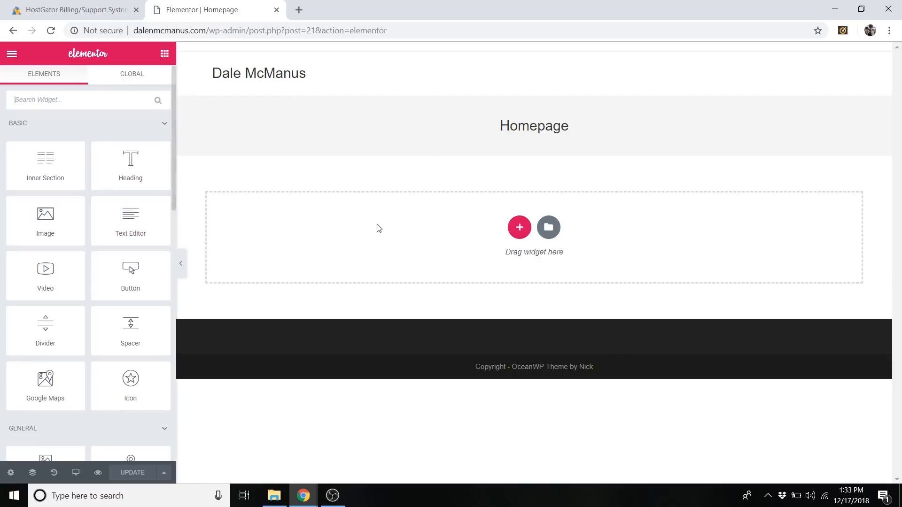
# Add a single-column section to the page and place a Heading widget in it.
pyautogui.click(519, 228)
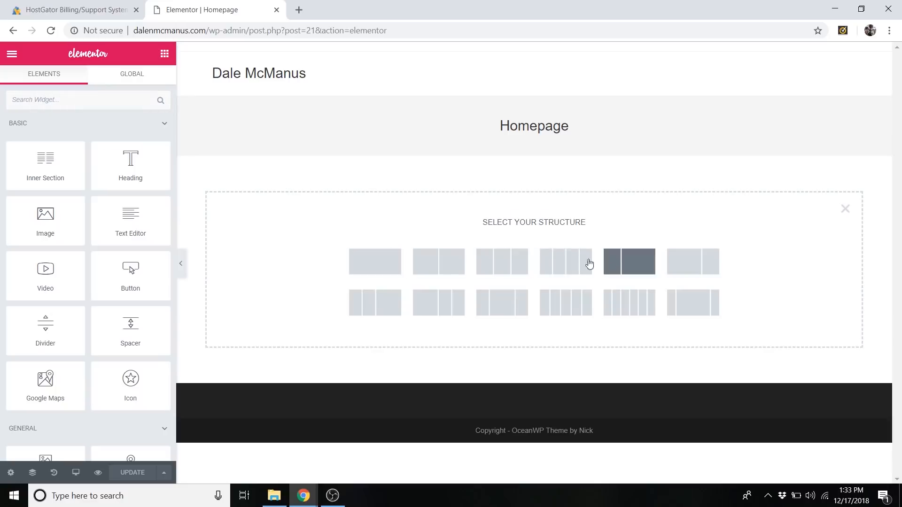
pyautogui.click(381, 258)
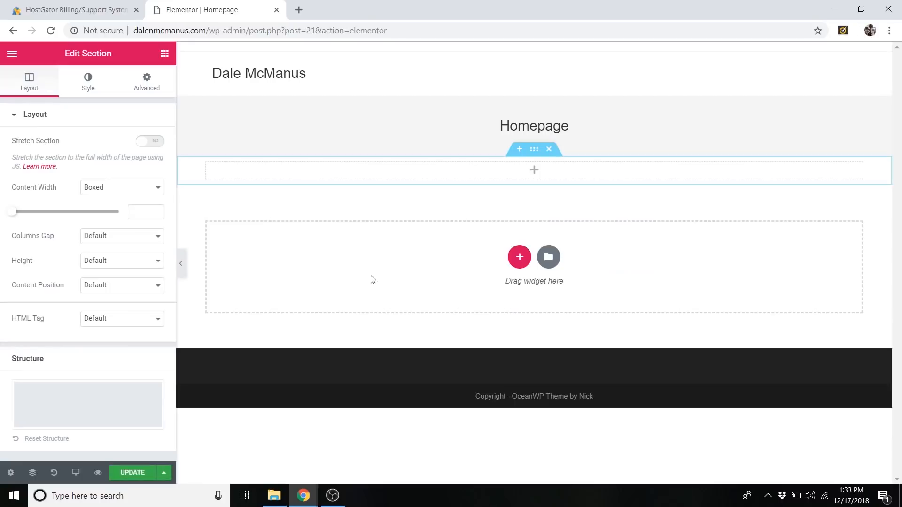
pyautogui.click(163, 55)
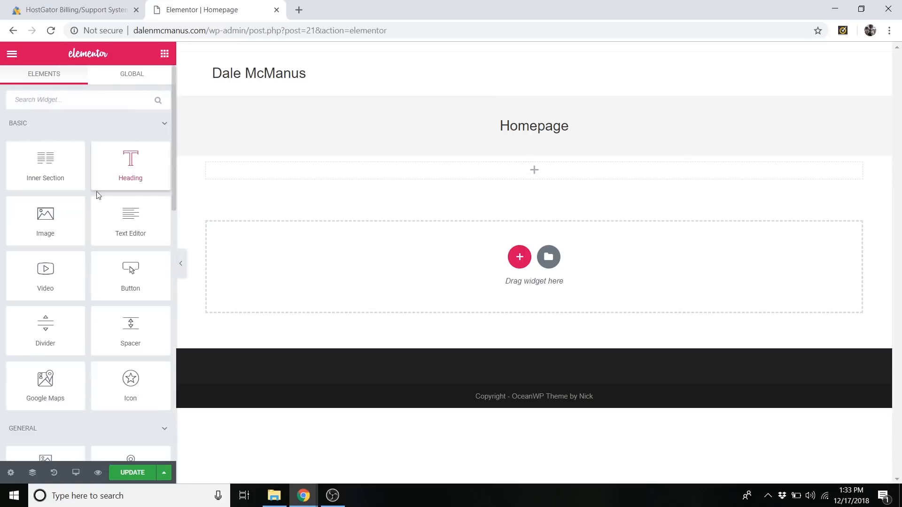
pyautogui.moveTo(57, 229)
pyautogui.mouseDown()
pyautogui.moveTo(288, 213)
pyautogui.moveTo(45, 217)
pyautogui.mouseUp()
pyautogui.moveTo(134, 167); pyautogui.dragTo(512, 172)
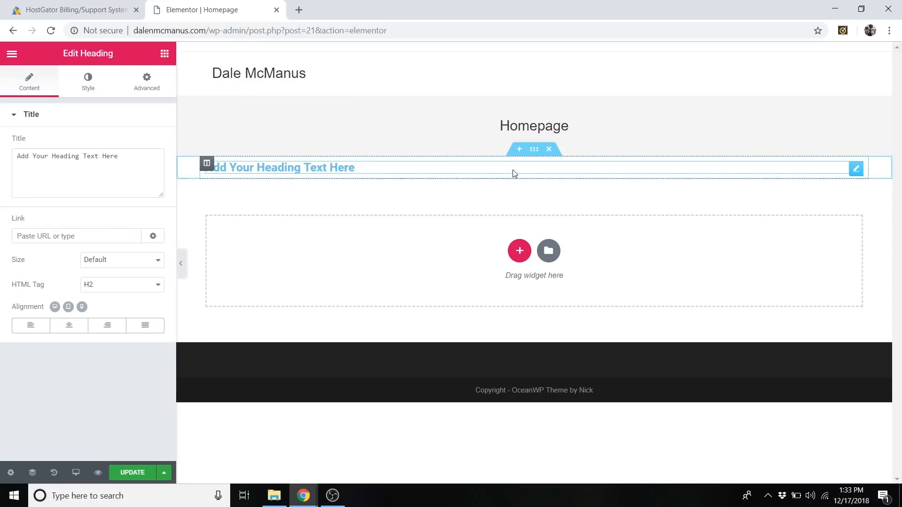
# Replace the heading's title text with the site owner's full name, and delete the section containing it.
pyautogui.doubleClick(139, 168)
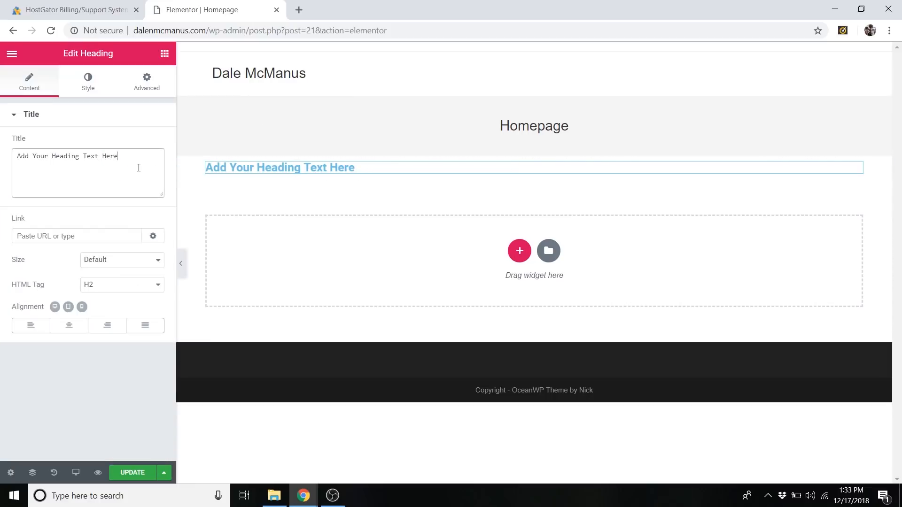
pyautogui.tripleClick(138, 167)
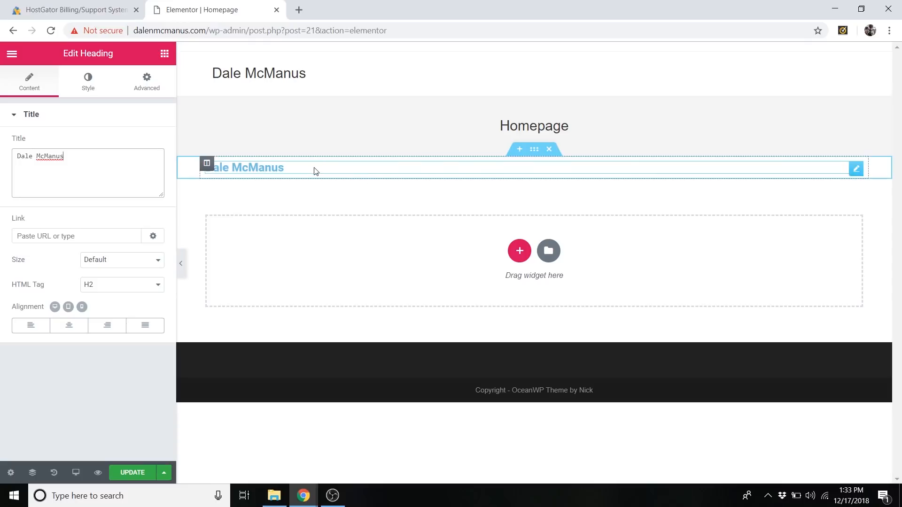
pyautogui.click(550, 152)
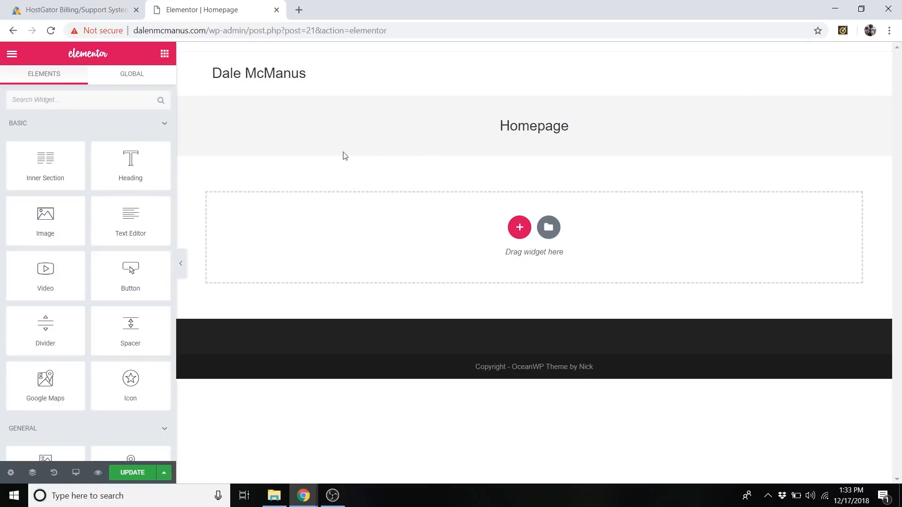
pyautogui.moveTo(123, 224); pyautogui.dragTo(153, 222)
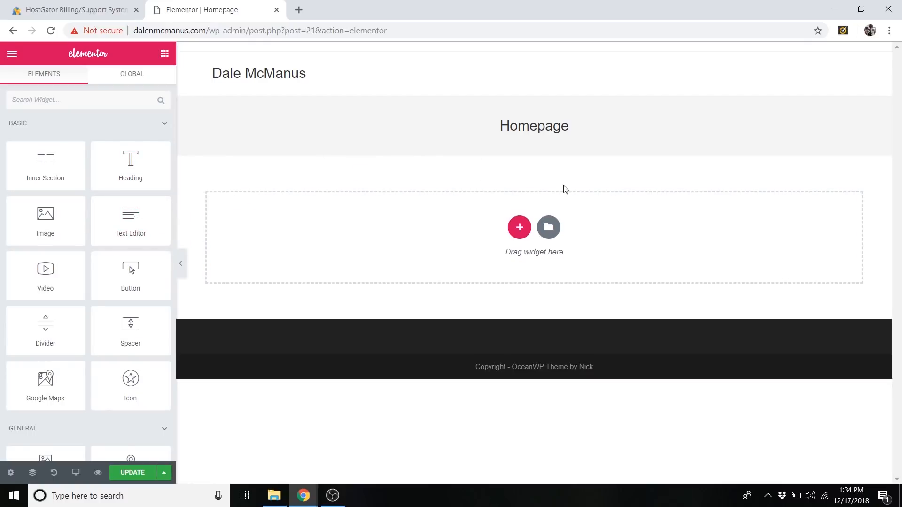
# Insert the saved CPW Personal Website template into the page, including its document settings.
pyautogui.click(549, 230)
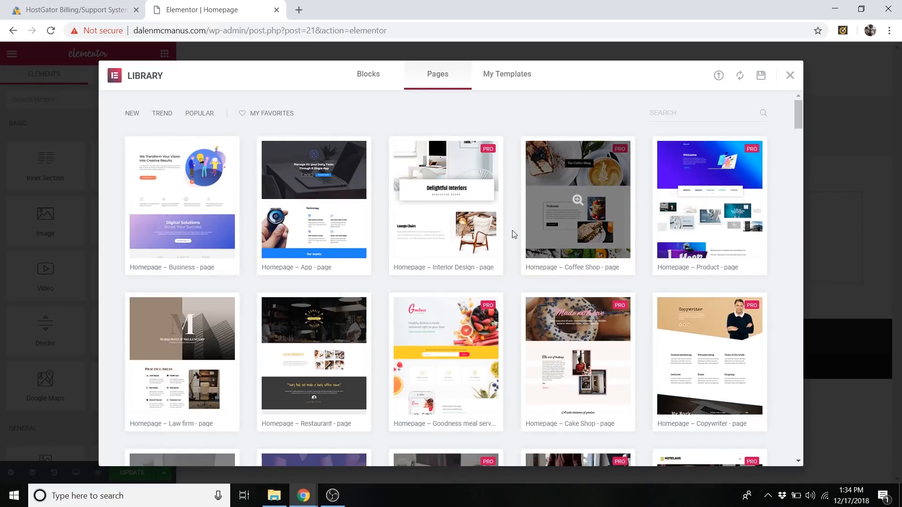
pyautogui.click(511, 76)
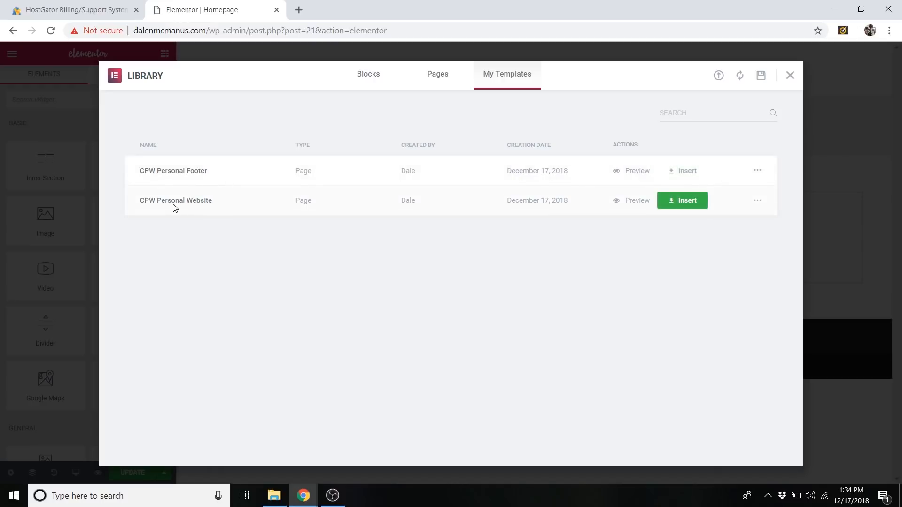
pyautogui.click(690, 202)
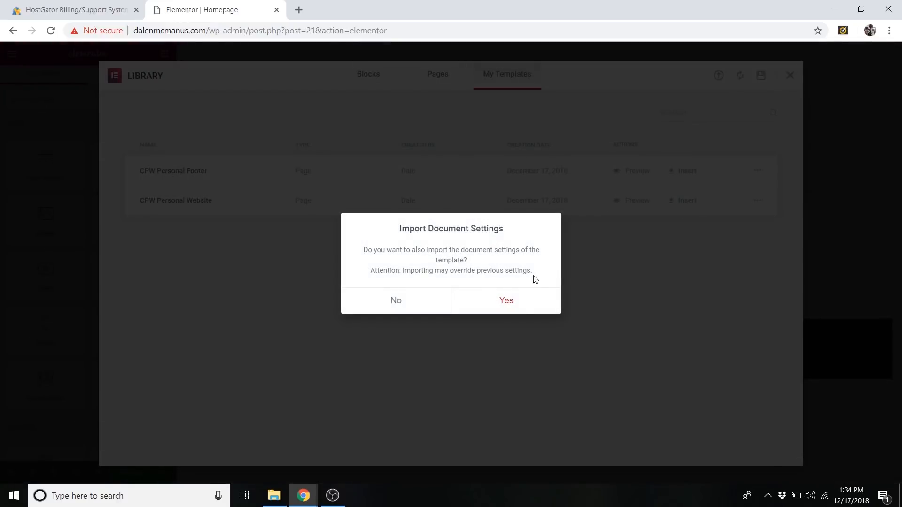
pyautogui.click(505, 301)
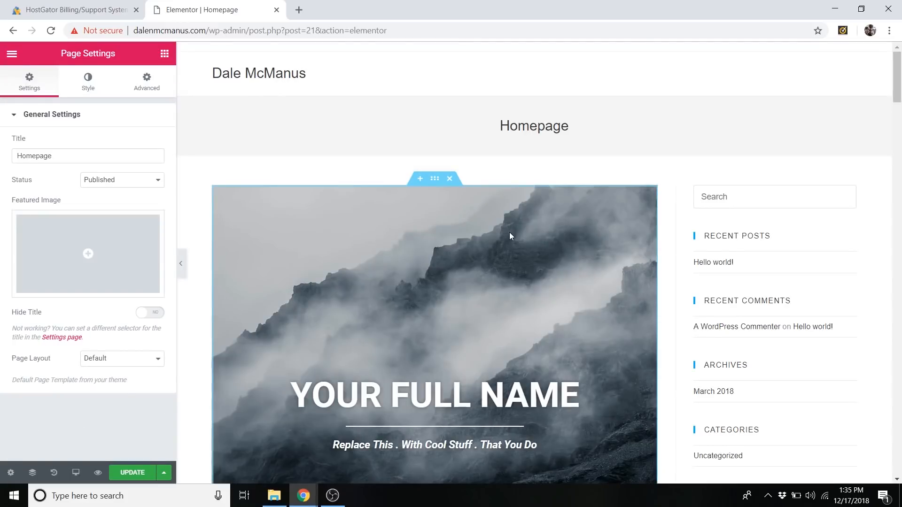
# Look through the inserted template's sections, including About Me and Videos, and check how they fit beside the sidebar.
pyautogui.scroll(-7, 509, 236)
pyautogui.scroll(-15, 511, 237)
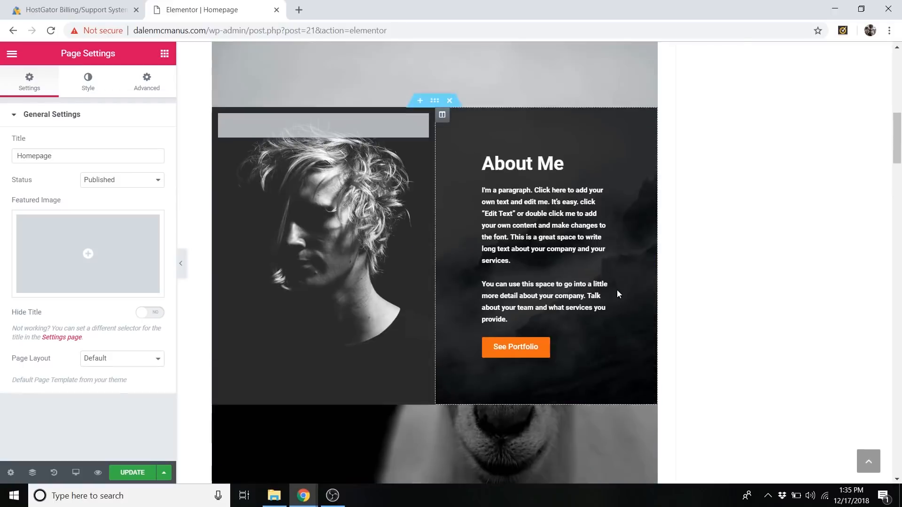
pyautogui.scroll(-4, 540, 266)
pyautogui.scroll(19, 529, 267)
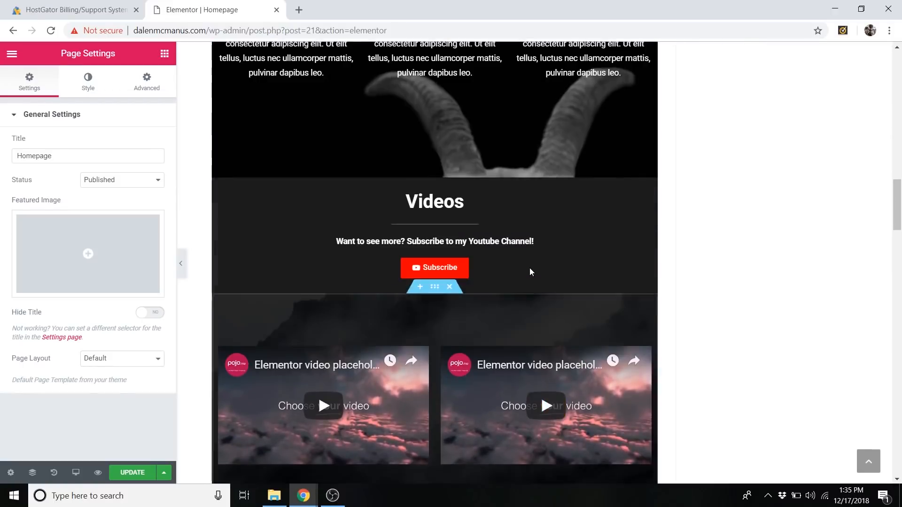
pyautogui.scroll(5, 543, 267)
pyautogui.scroll(-2, 535, 187)
pyautogui.scroll(2, 529, 111)
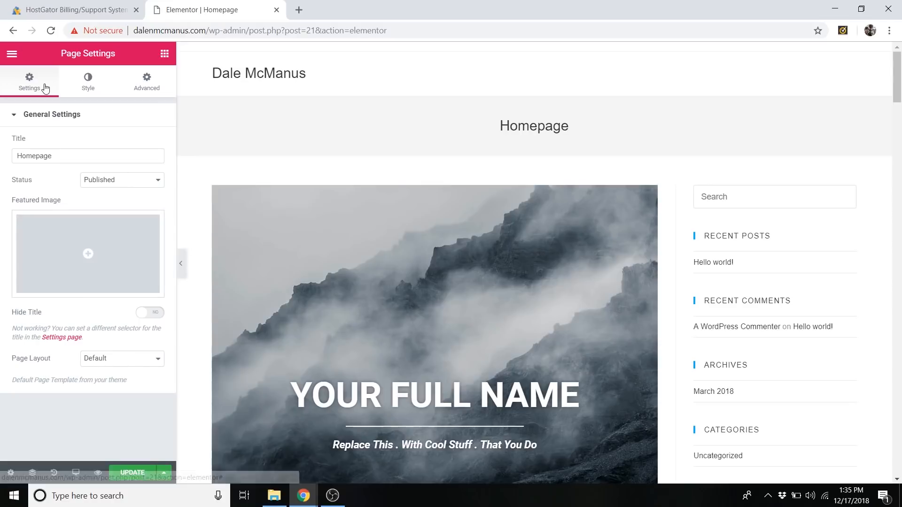
# Set the page layout to Elementor Full Width.
pyautogui.click(111, 364)
pyautogui.click(117, 389)
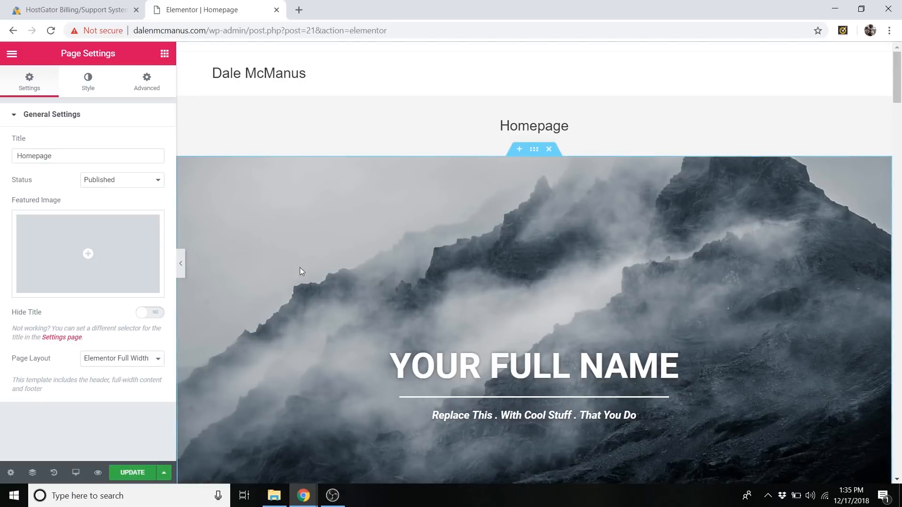
# Collapse the editor panel and review the full-width page from the page title through the About Me, Videos, Photos, Website Design and contact sections.
pyautogui.click(185, 271)
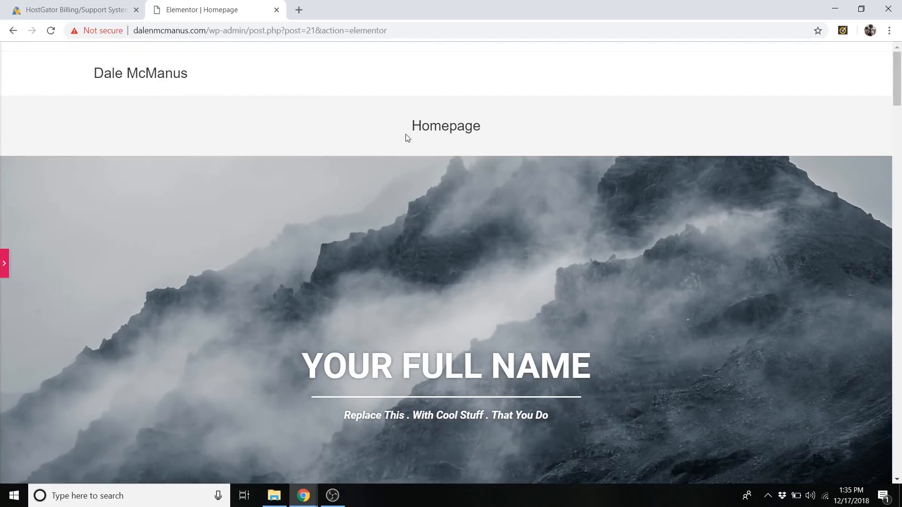
pyautogui.moveTo(434, 128); pyautogui.dragTo(505, 129)
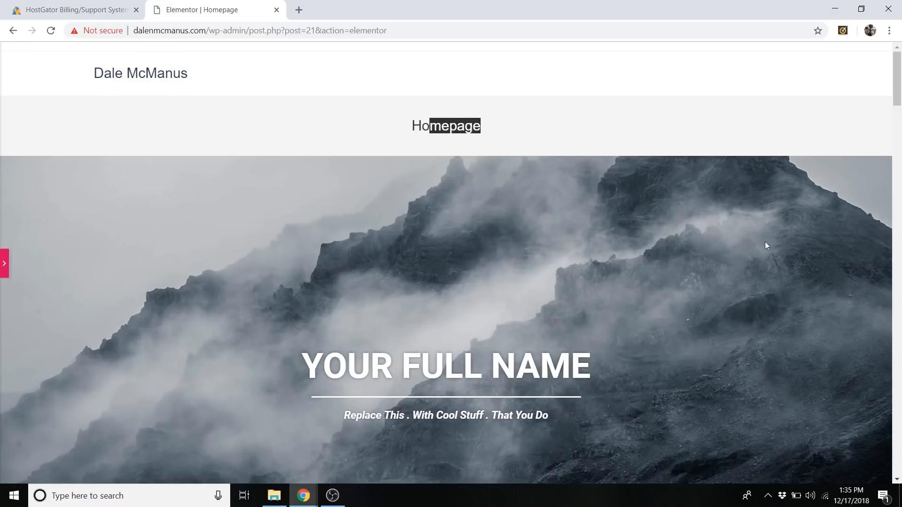
pyautogui.scroll(-2, 571, 223)
pyautogui.scroll(-10, 571, 224)
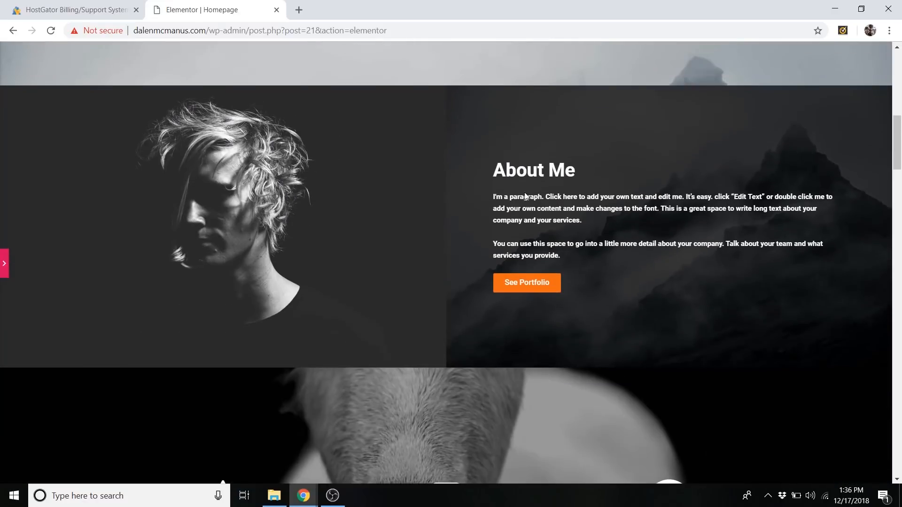
pyautogui.scroll(-7, 592, 238)
pyautogui.scroll(18, 600, 276)
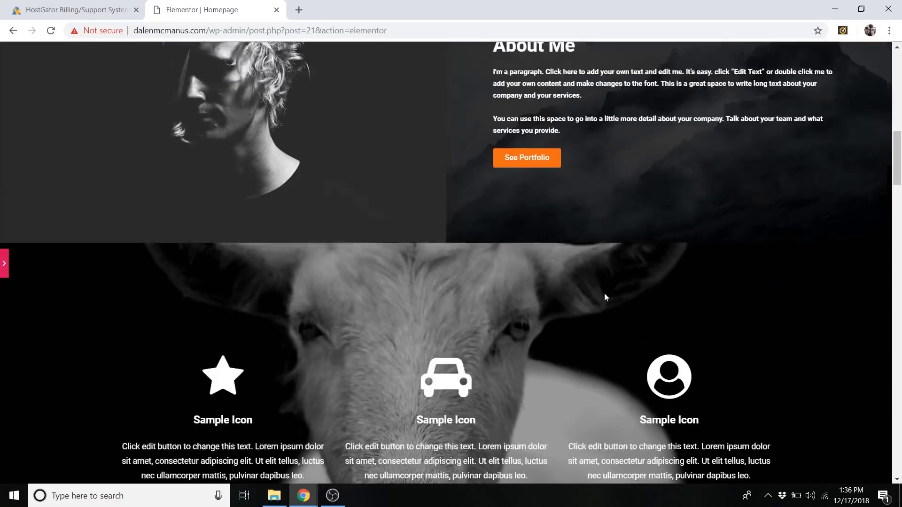
pyautogui.scroll(3, 547, 240)
pyautogui.scroll(-10, 580, 249)
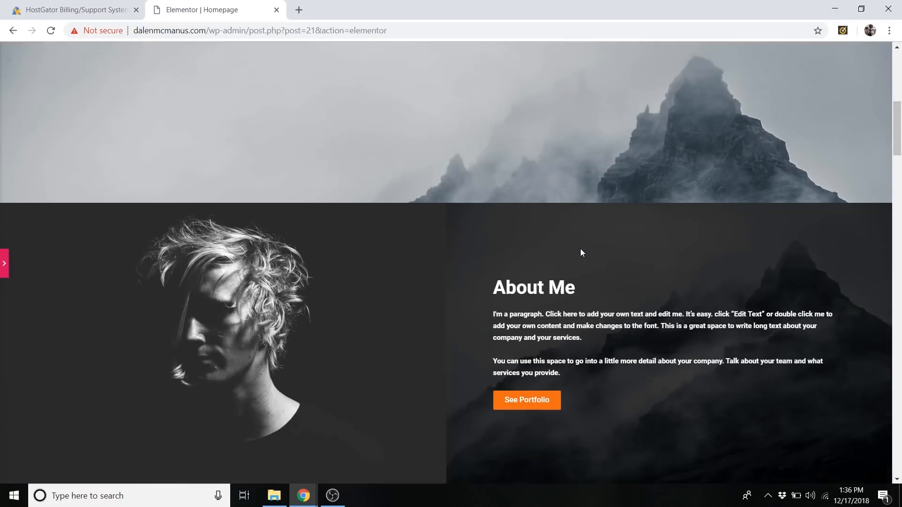
pyautogui.scroll(-5, 523, 230)
pyautogui.scroll(5, 523, 230)
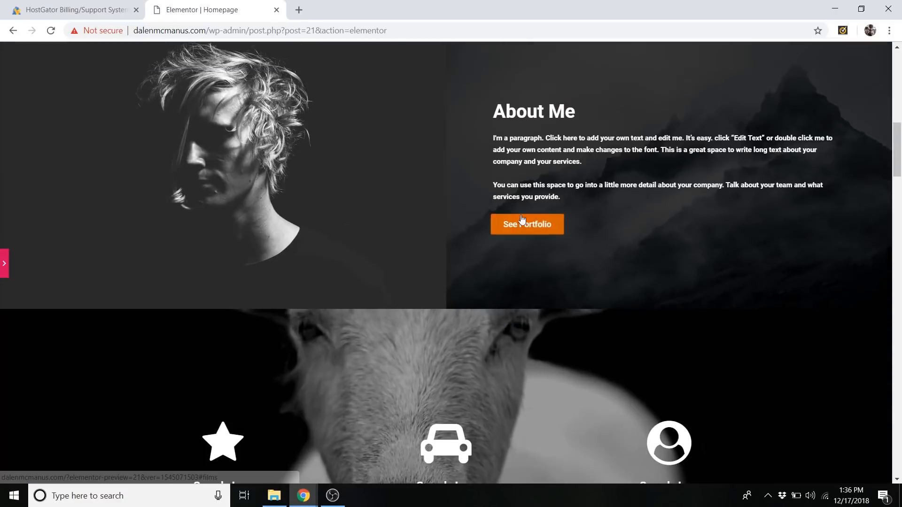
pyautogui.scroll(-3, 559, 253)
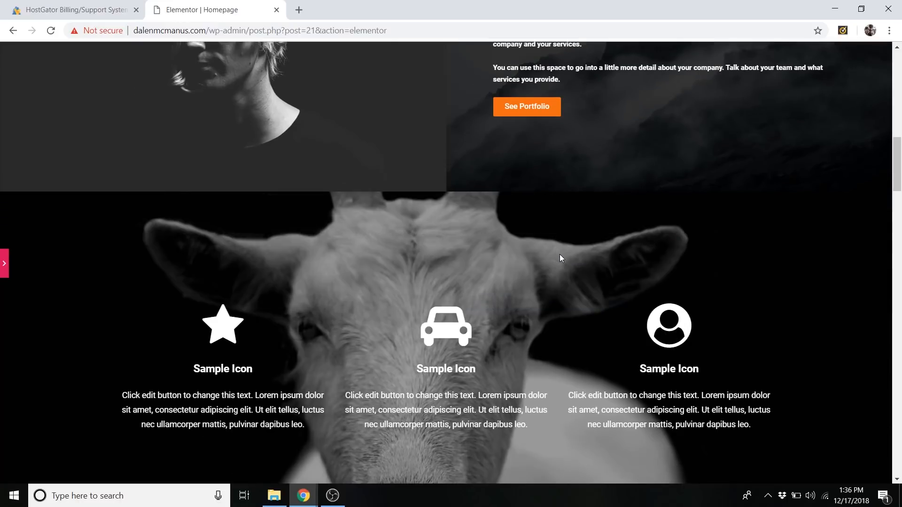
pyautogui.scroll(-8, 566, 274)
pyautogui.scroll(-18, 519, 301)
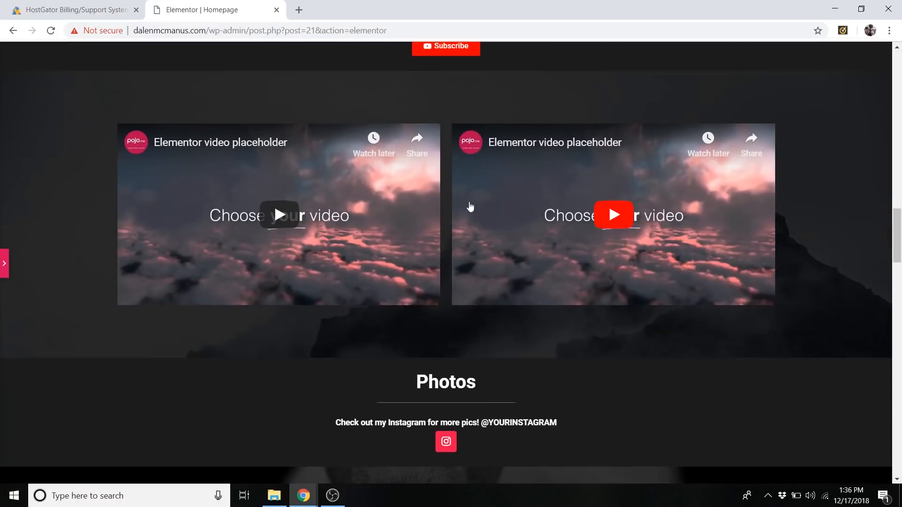
pyautogui.scroll(-20, 496, 177)
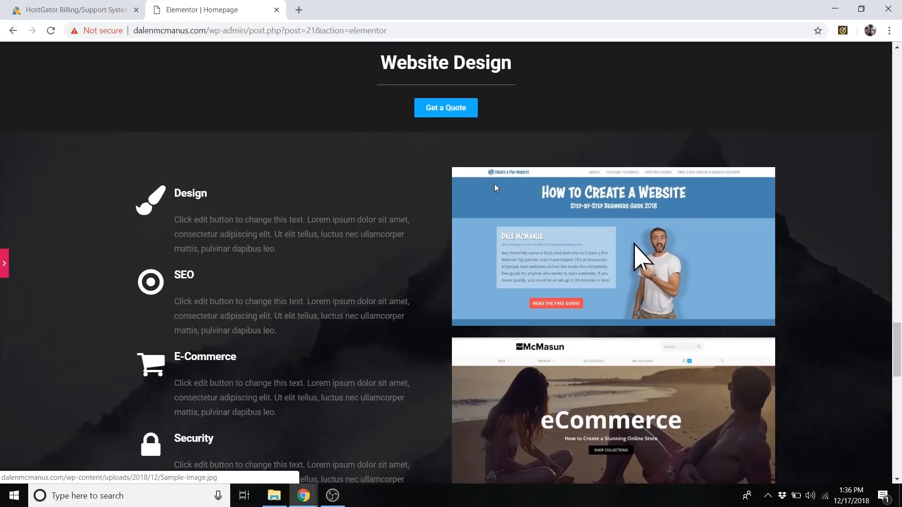
pyautogui.scroll(-4, 402, 176)
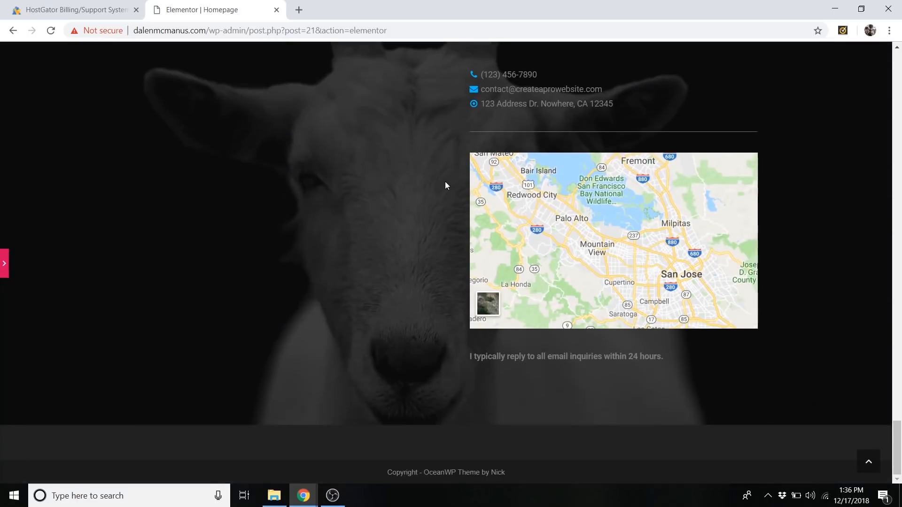
pyautogui.scroll(3, 447, 183)
pyautogui.scroll(-3, 270, 145)
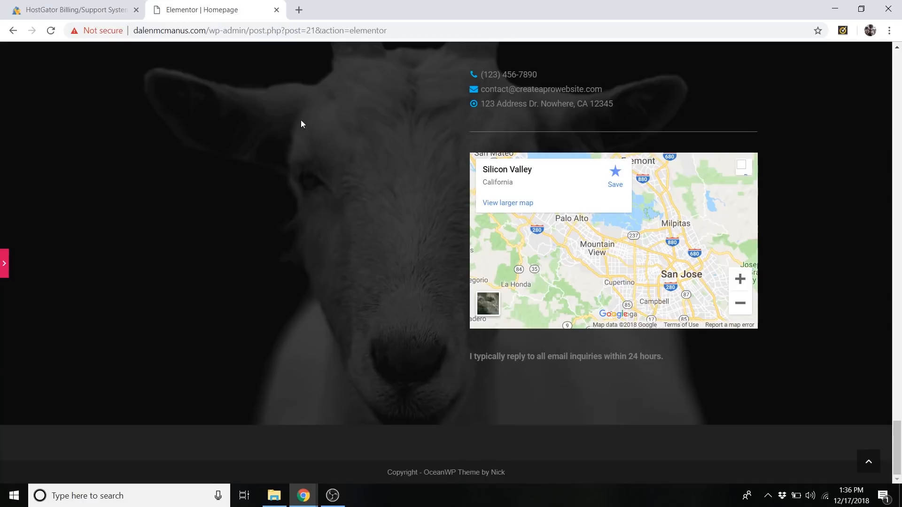
pyautogui.scroll(20, 409, 277)
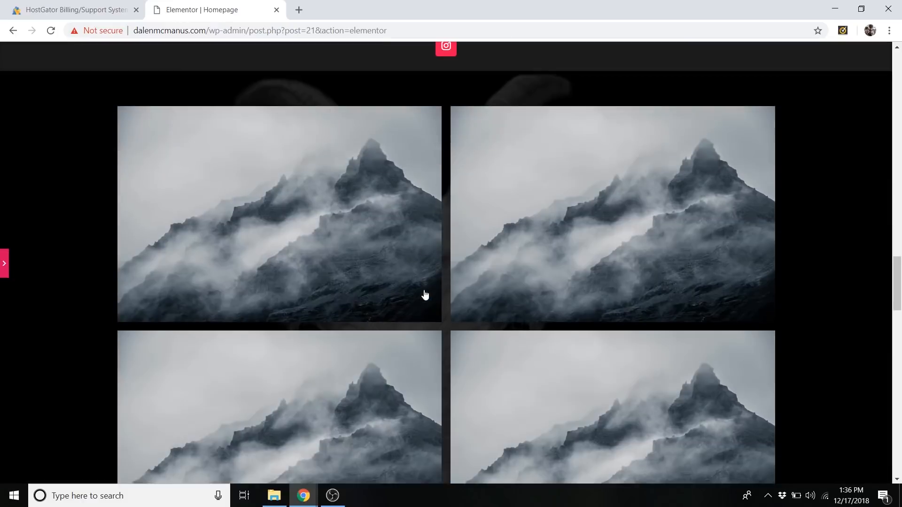
pyautogui.scroll(15, 428, 303)
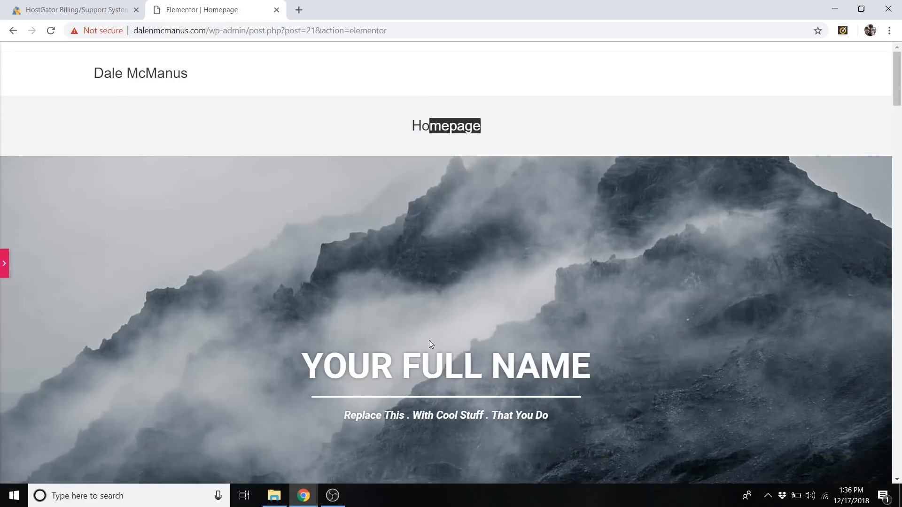
# Bring back the Elementor editor panel and update the page with its full-width template.
pyautogui.click(5, 264)
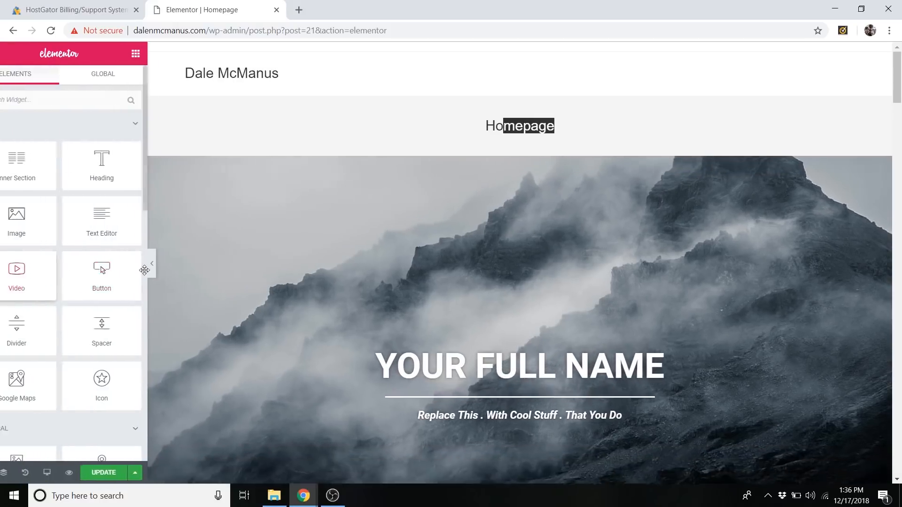
pyautogui.click(180, 263)
pyautogui.click(4, 266)
pyautogui.click(131, 474)
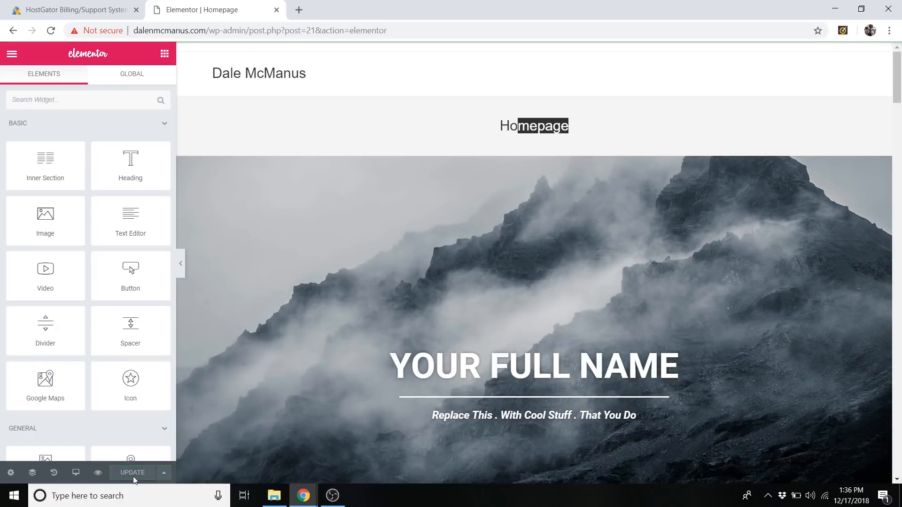
# Exit Elementor to the WordPress dashboard and visit the live site.
pyautogui.moveTo(510, 126); pyautogui.dragTo(545, 128)
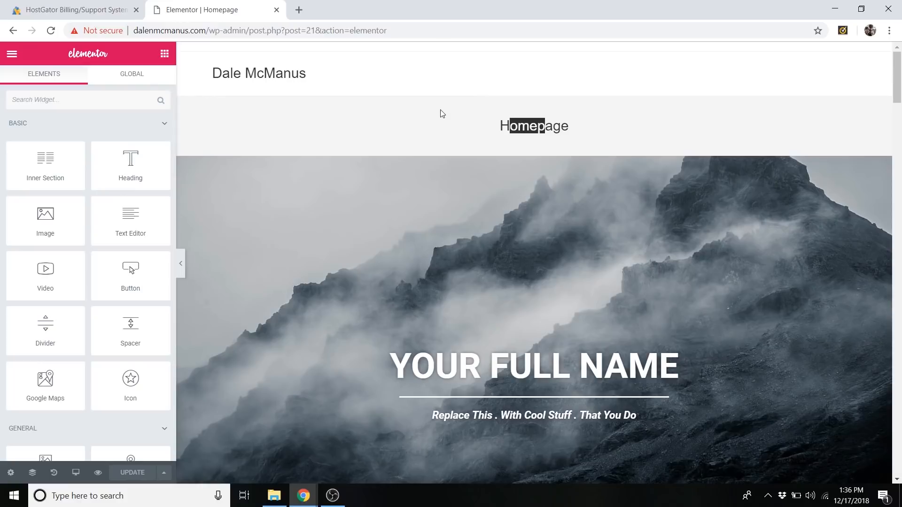
pyautogui.click(526, 123)
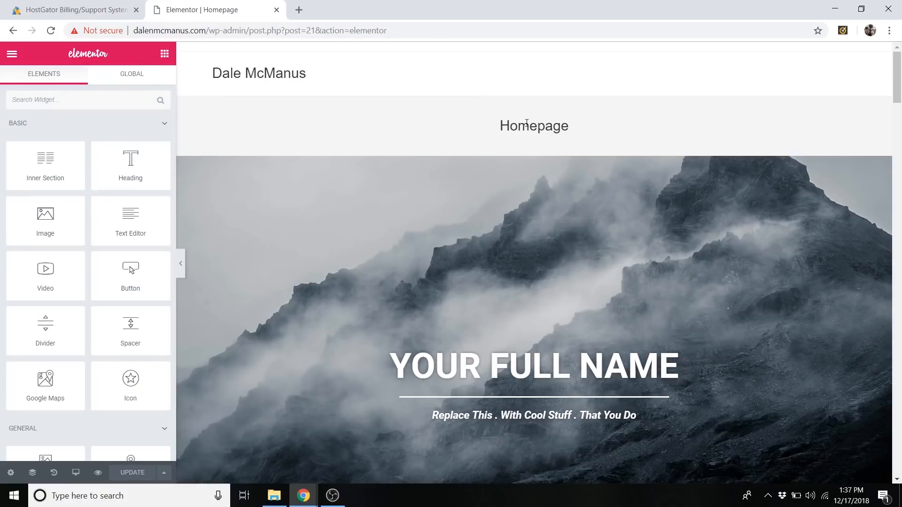
pyautogui.click(13, 56)
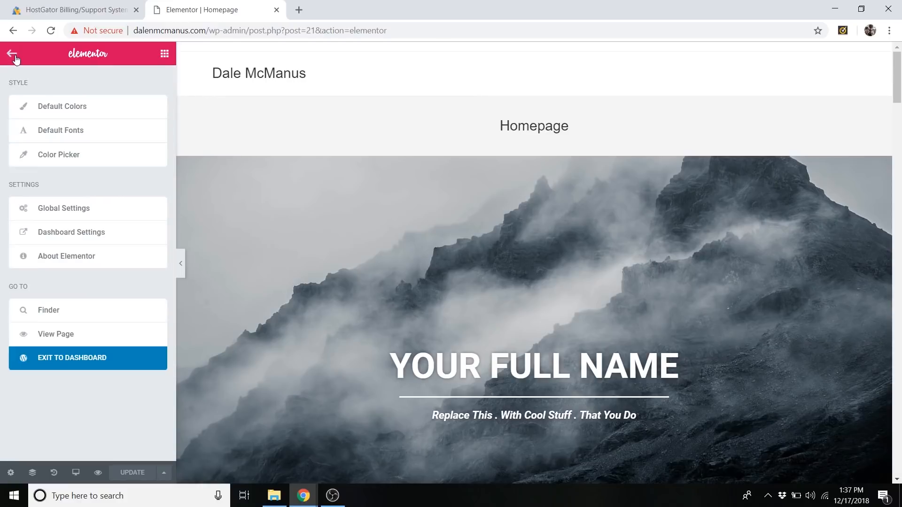
pyautogui.click(88, 366)
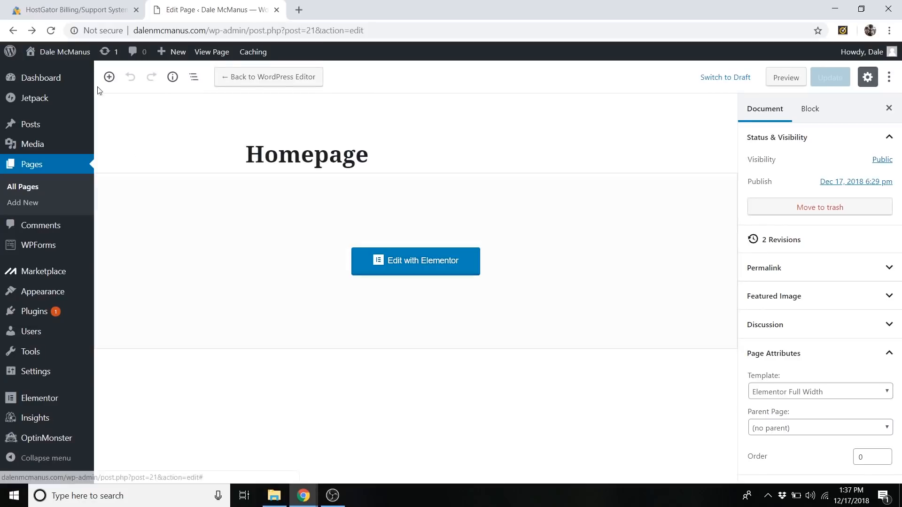
pyautogui.moveTo(64, 56)
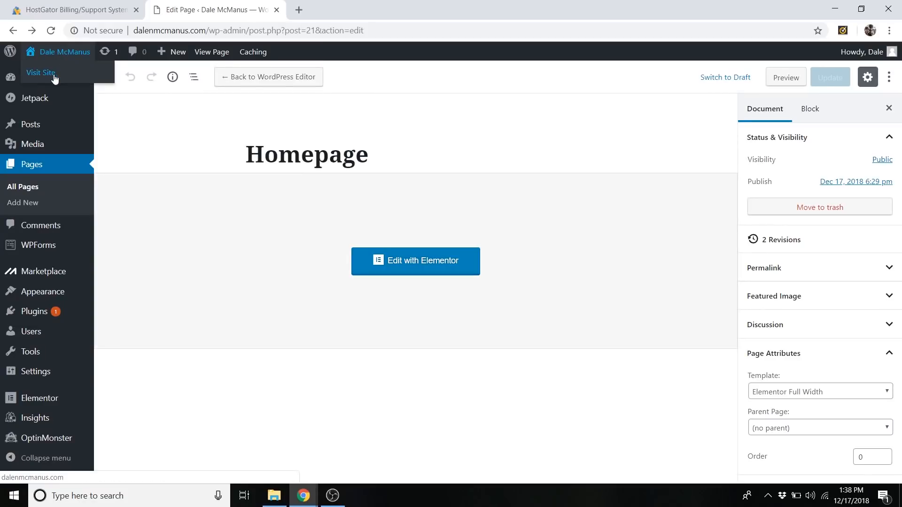
pyautogui.click(52, 74)
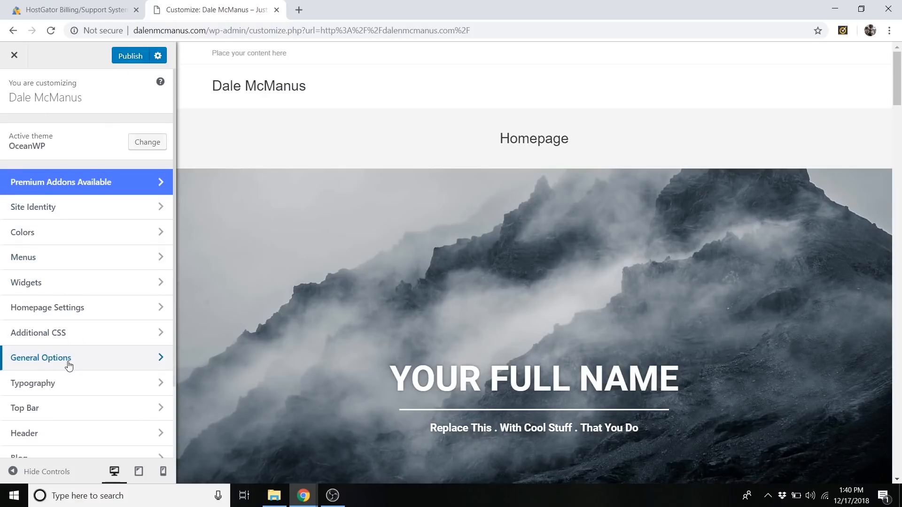
# Set the Page Title style to Hidden in the theme's General Options, publish the change and close the customizer.
pyautogui.click(83, 361)
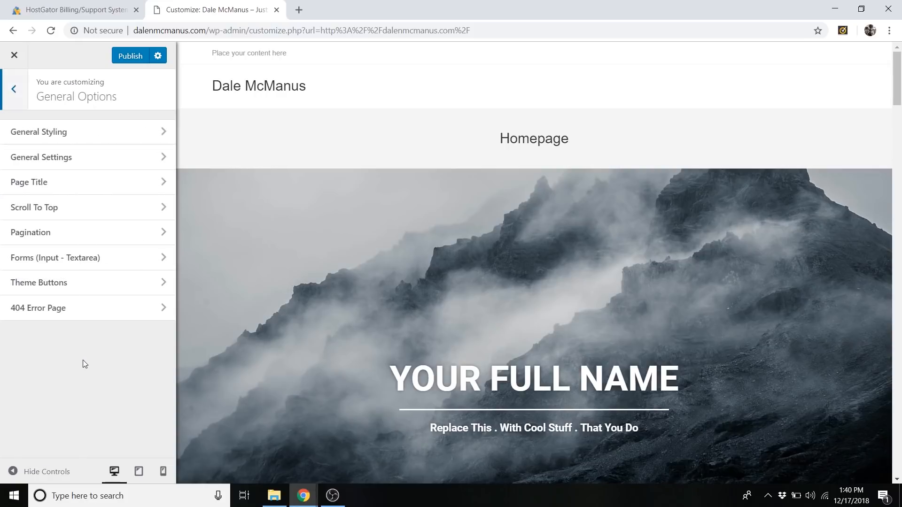
pyautogui.click(50, 188)
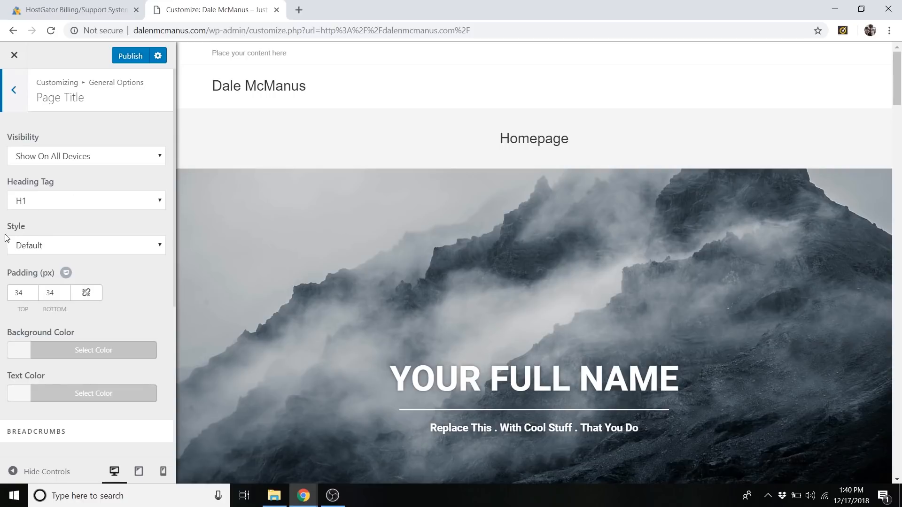
pyautogui.click(50, 250)
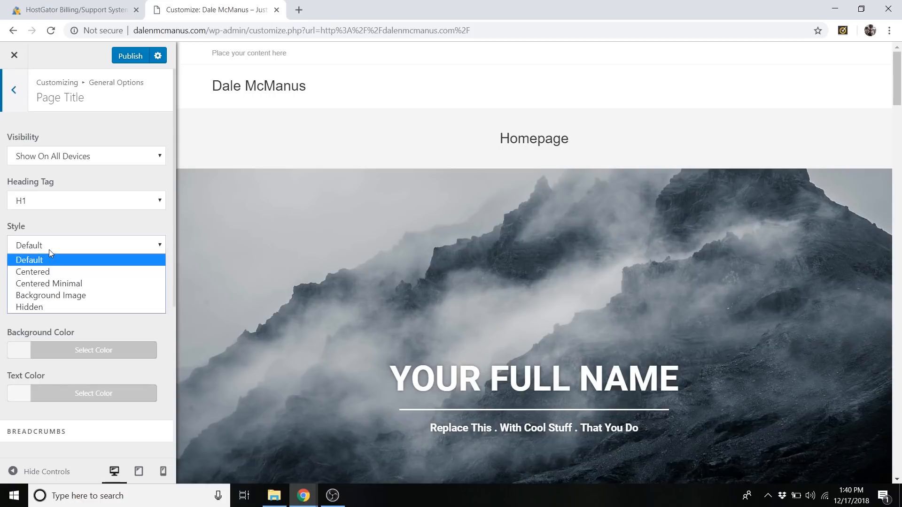
pyautogui.click(43, 308)
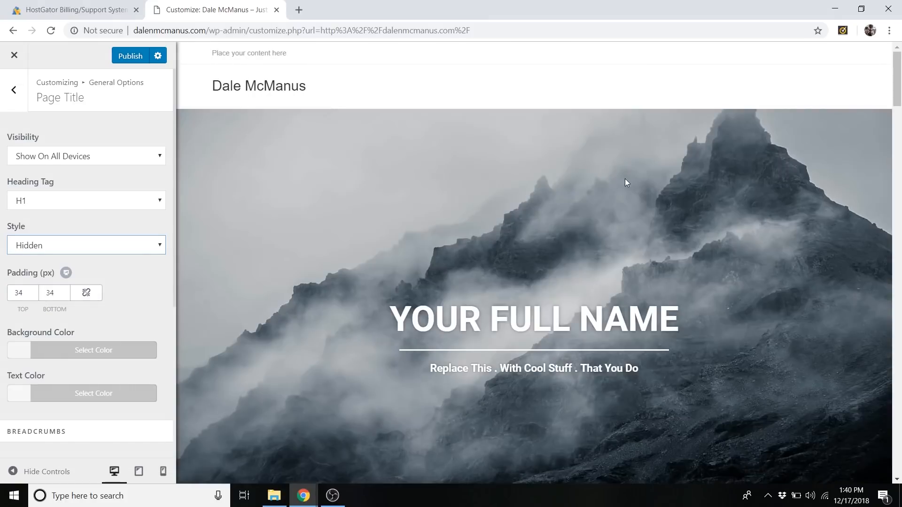
pyautogui.scroll(-6, 625, 180)
pyautogui.scroll(6, 610, 207)
pyautogui.click(124, 57)
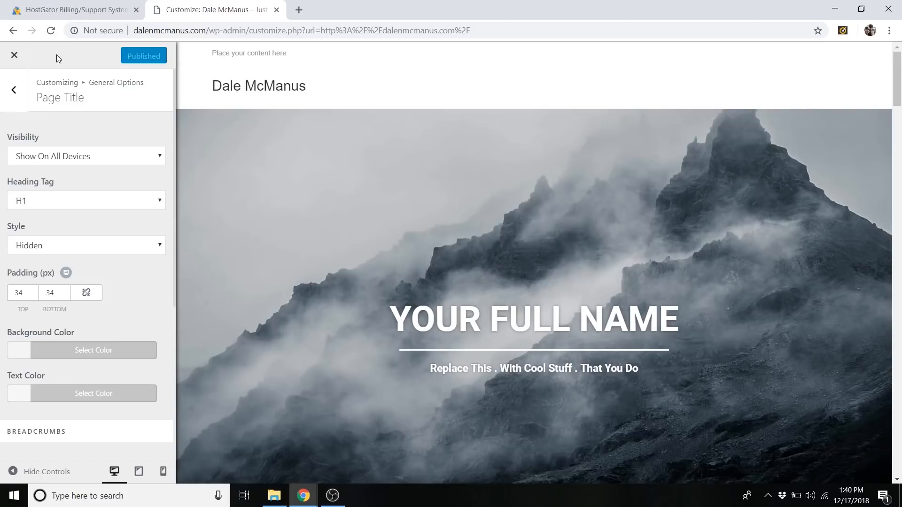
pyautogui.click(14, 59)
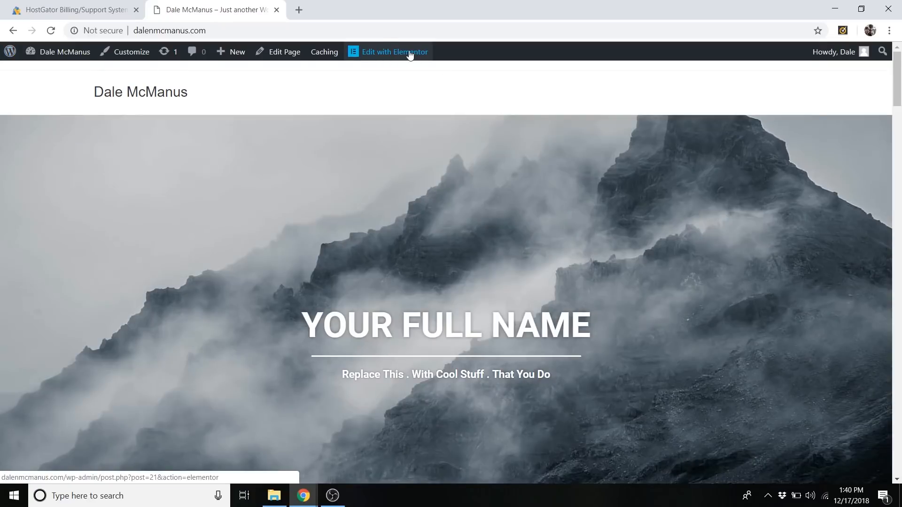
# Reopen the homepage in Elementor and open the background style settings of the hero section behind YOUR FULL NAME.
pyautogui.click(410, 53)
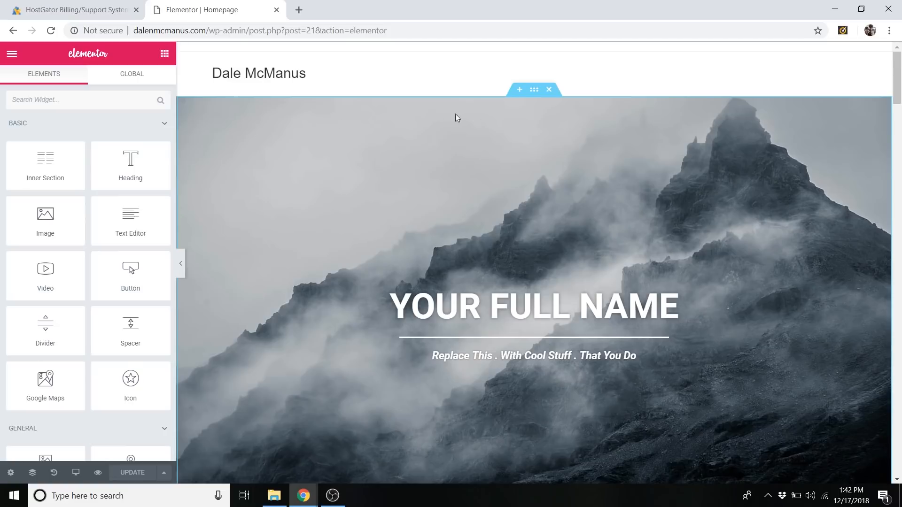
pyautogui.rightClick(438, 112)
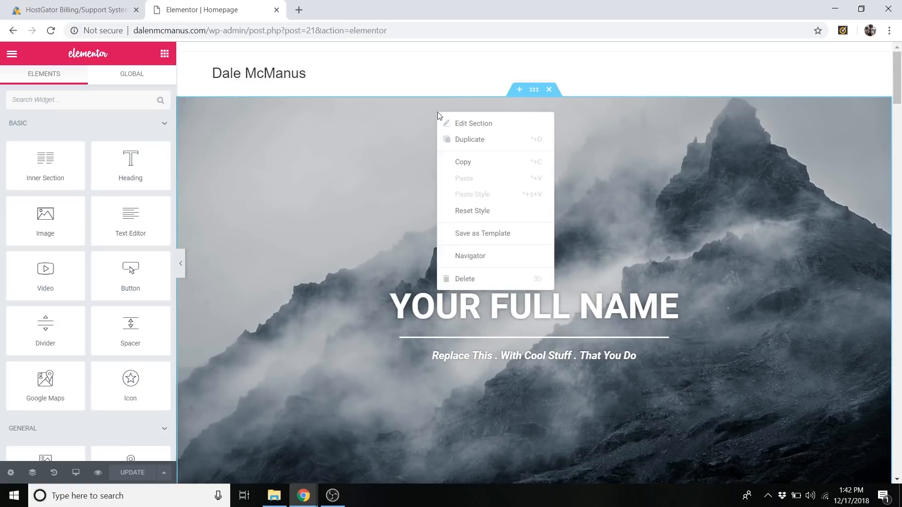
pyautogui.click(488, 124)
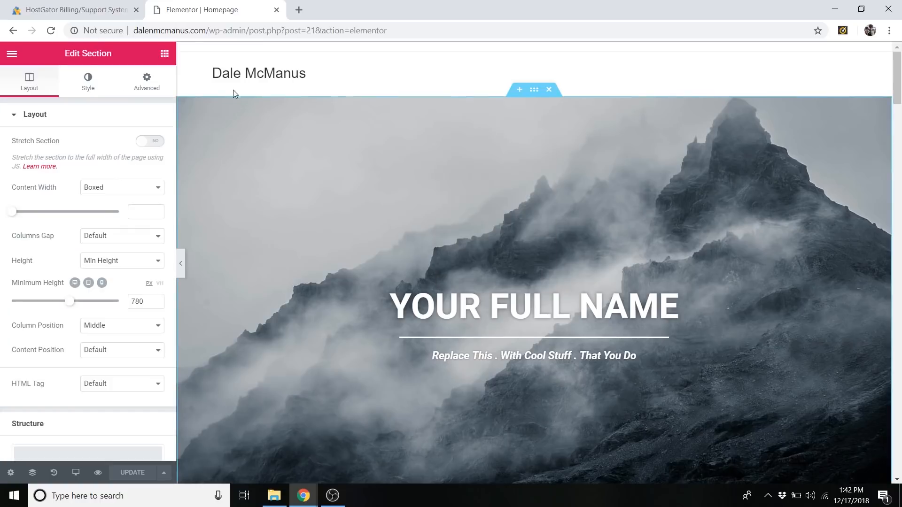
pyautogui.click(91, 87)
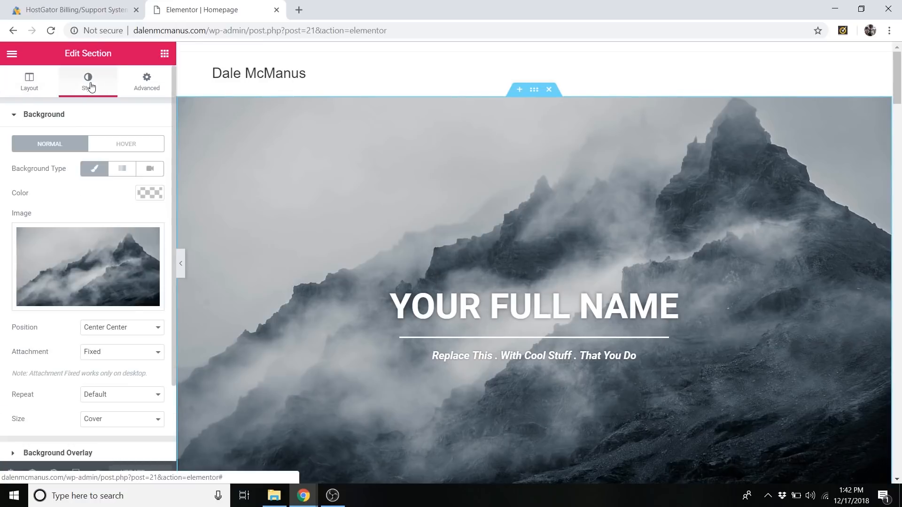
pyautogui.click(51, 117)
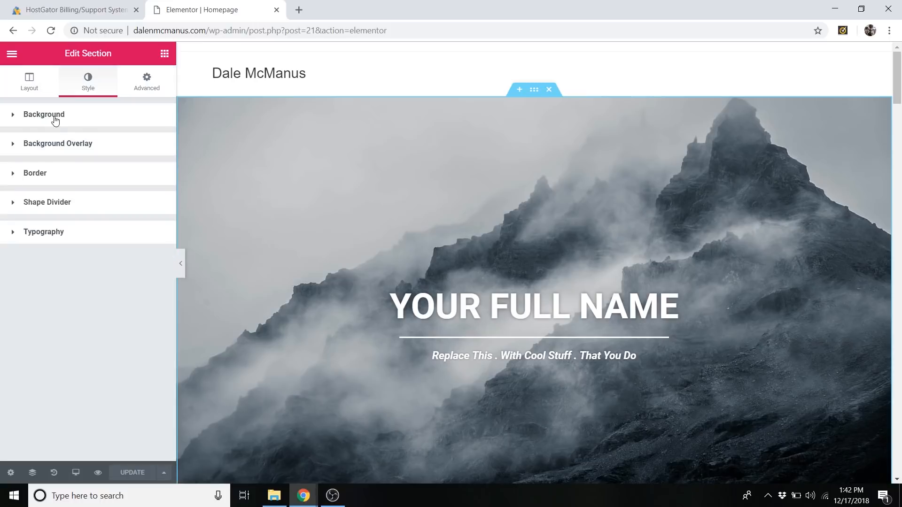
pyautogui.click(77, 117)
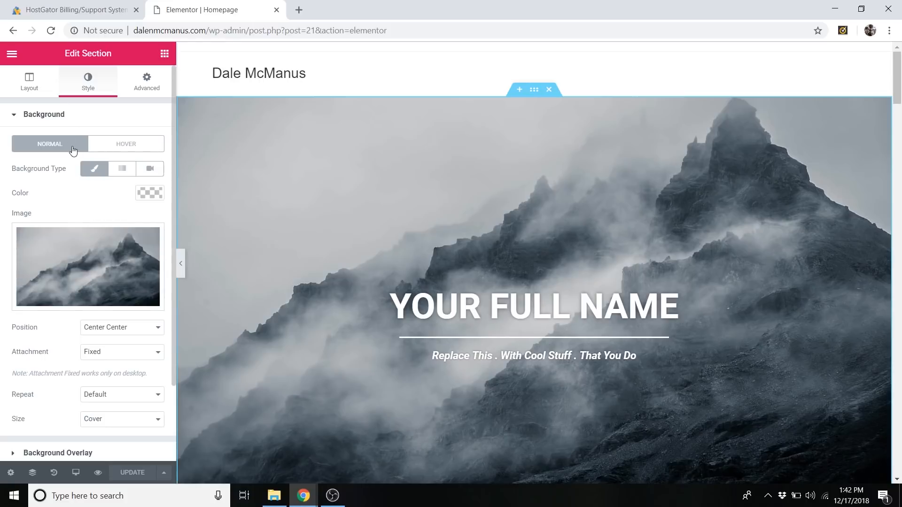
# Remove the mountain background image from the hero section, keeping the Classic background type.
pyautogui.click(119, 297)
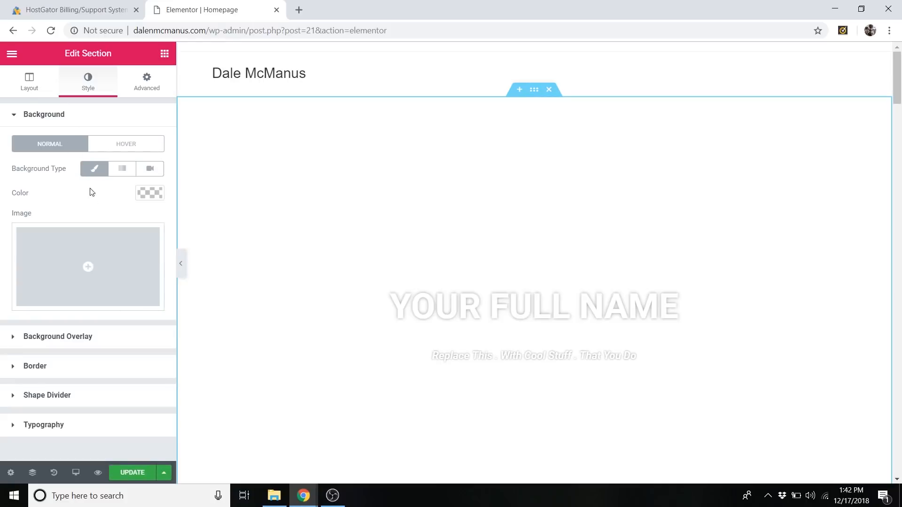
pyautogui.click(85, 169)
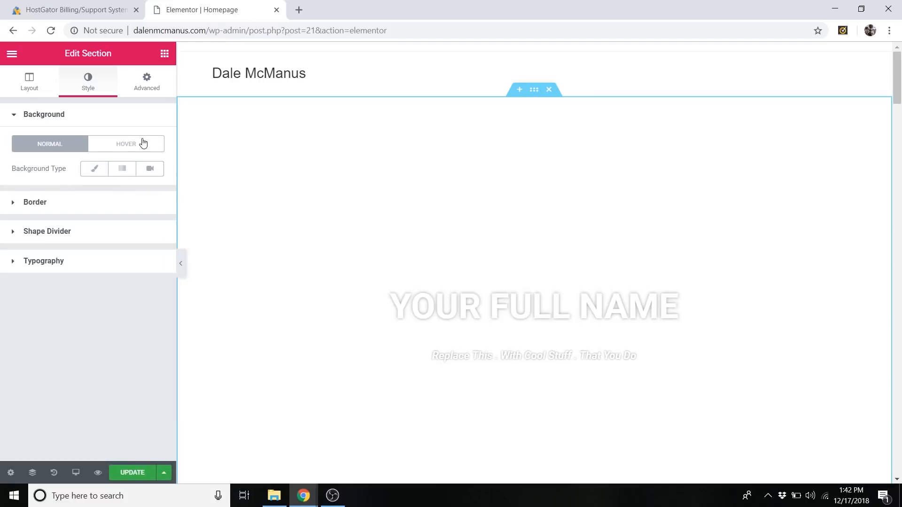
pyautogui.click(96, 173)
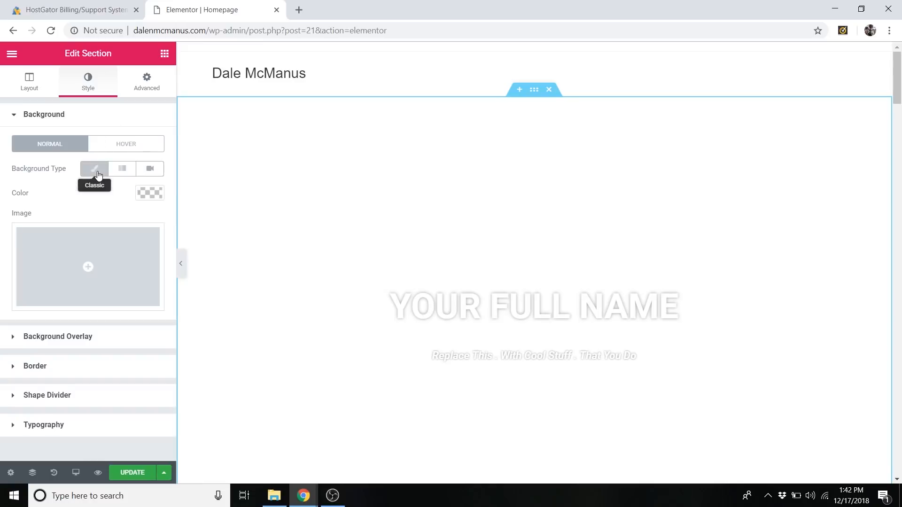
# Upload the Main Section image from the My Images folder and insert it as the hero section's background.
pyautogui.click(119, 248)
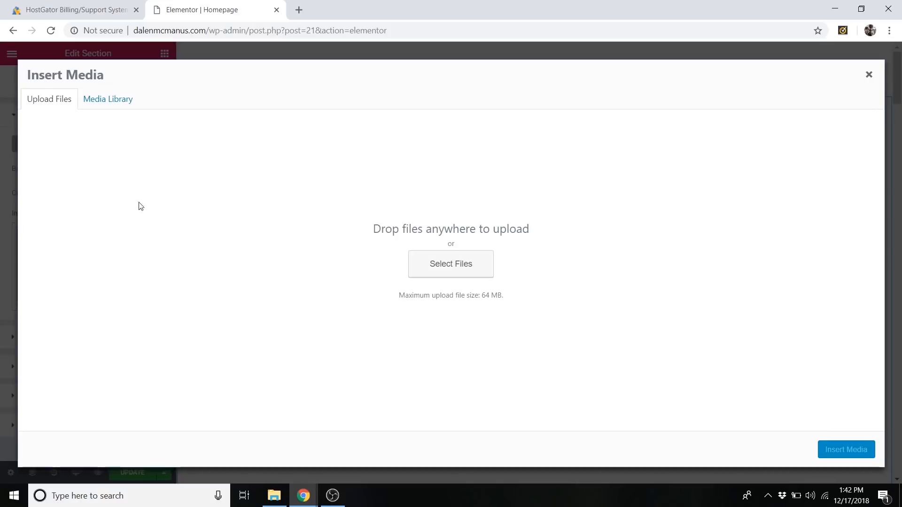
pyautogui.click(109, 99)
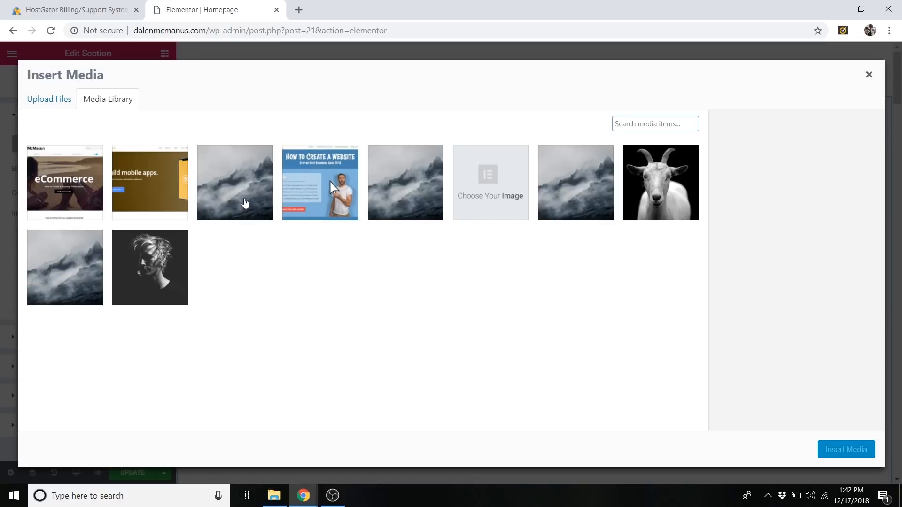
pyautogui.click(674, 213)
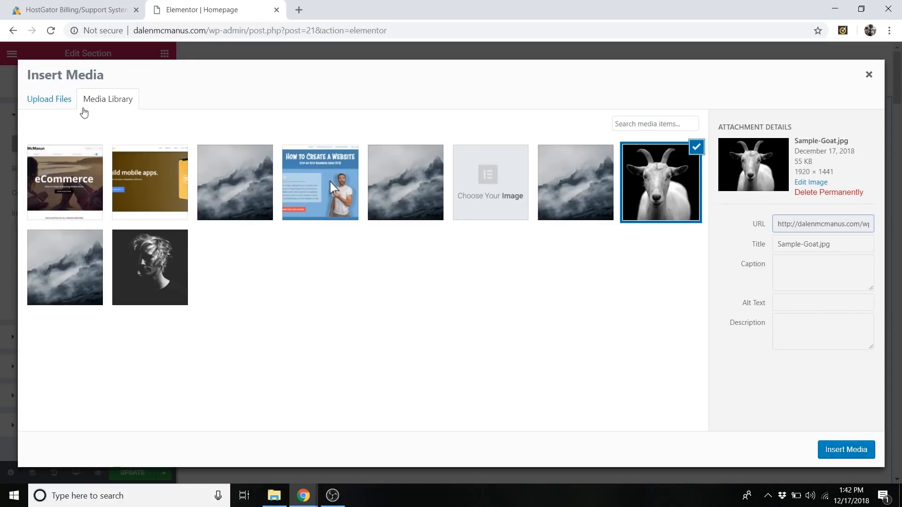
pyautogui.click(51, 101)
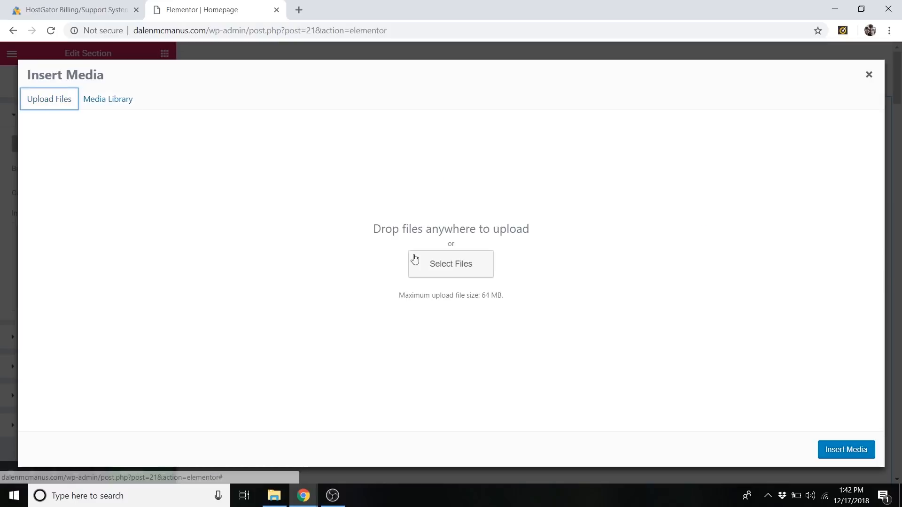
pyautogui.click(463, 269)
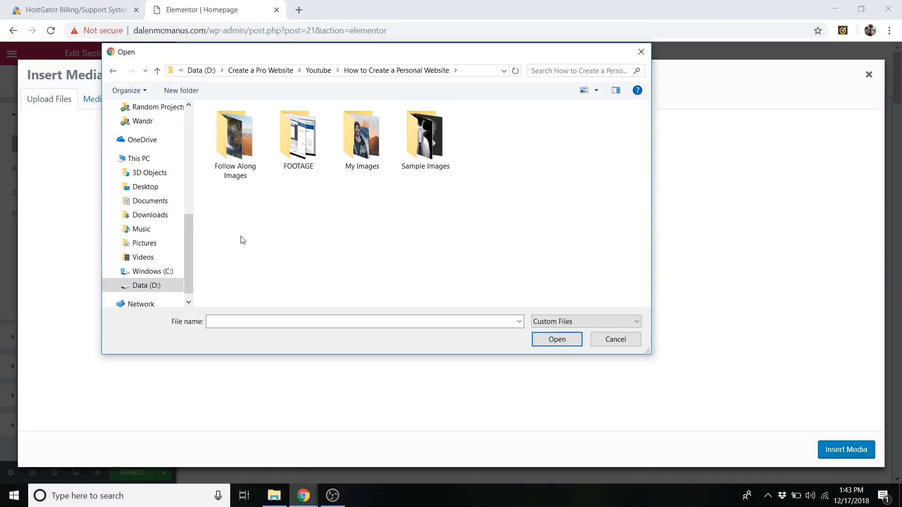
pyautogui.click(361, 140)
pyautogui.doubleClick(360, 140)
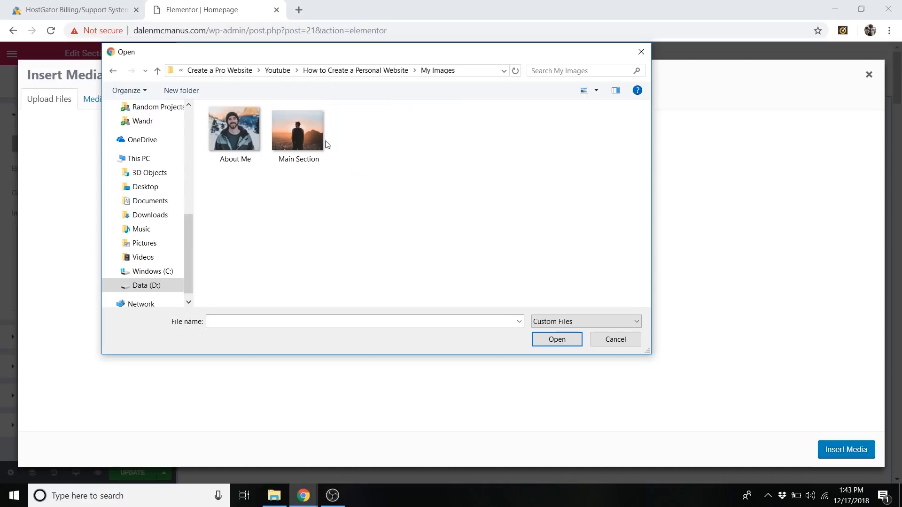
pyautogui.click(313, 147)
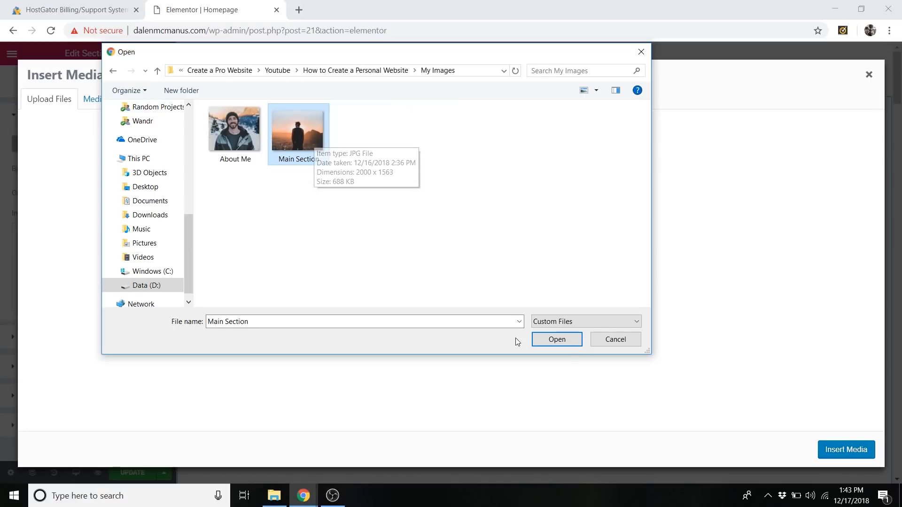
pyautogui.click(563, 340)
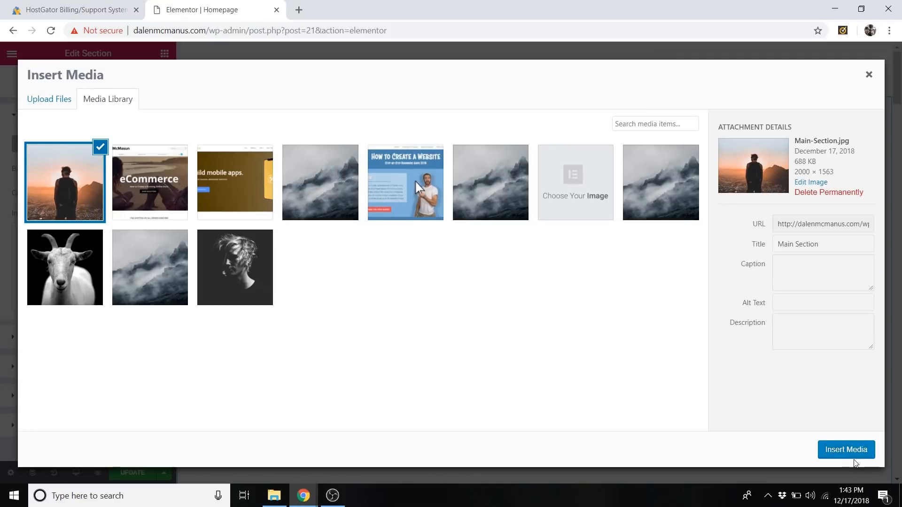
pyautogui.click(854, 455)
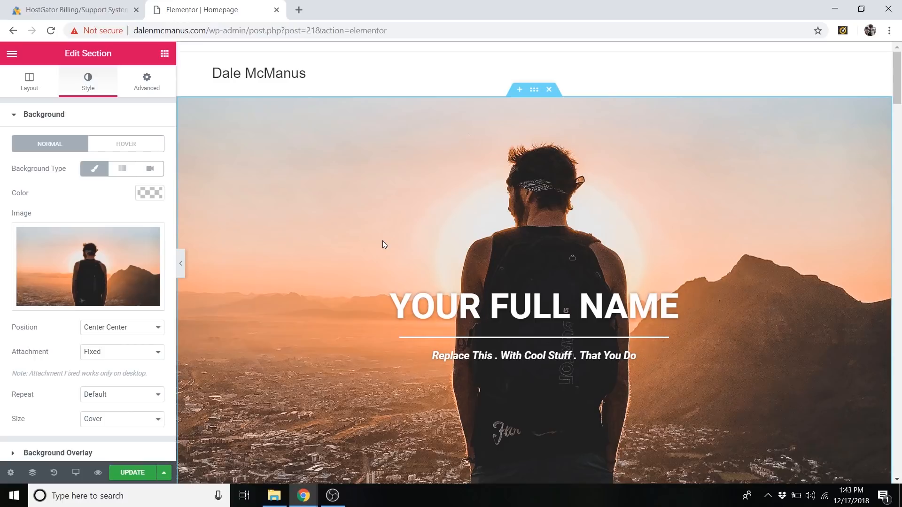
# Open the Optimizilla online image compressor in a new browser tab.
pyautogui.click(297, 16)
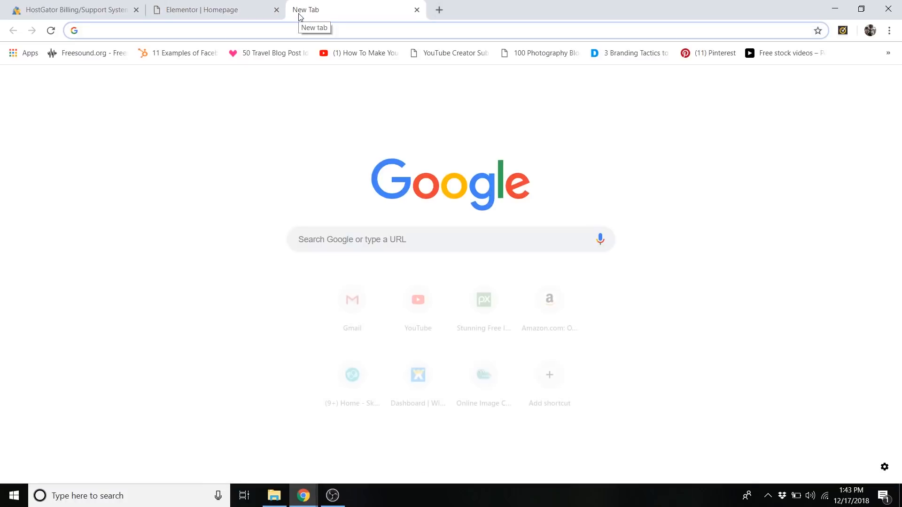
pyautogui.write('optimilizz')
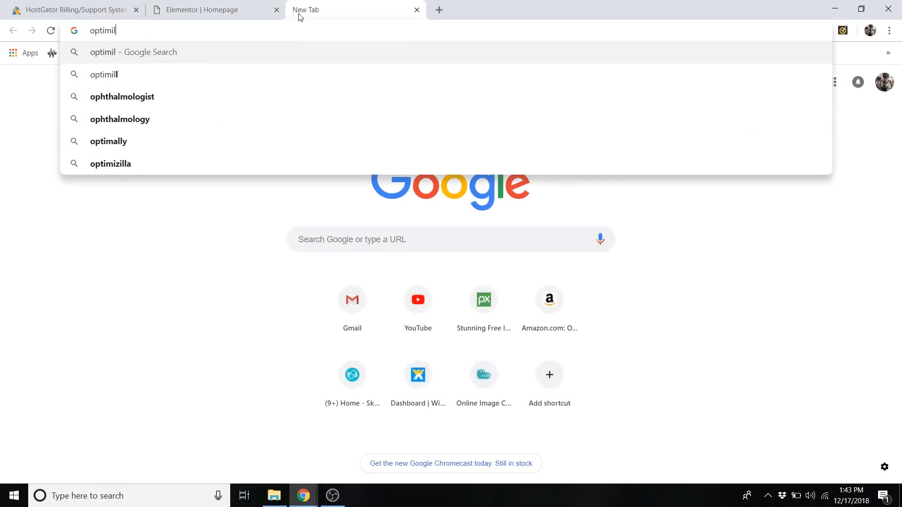
pyautogui.press('BackSpace')
pyautogui.press('BackSpace')
pyautogui.press('BackSpace')
pyautogui.press('BackSpace')
pyautogui.press('BackSpace')
pyautogui.press('BackSpace')
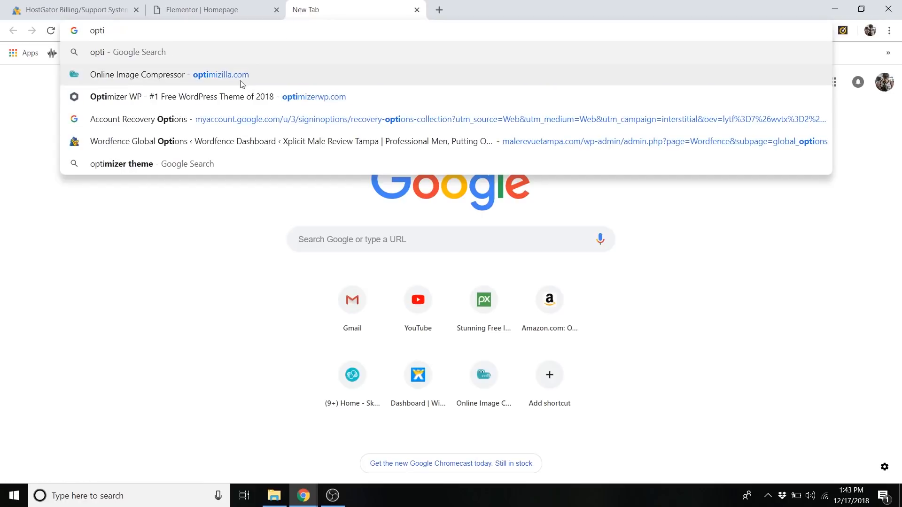
pyautogui.click(252, 75)
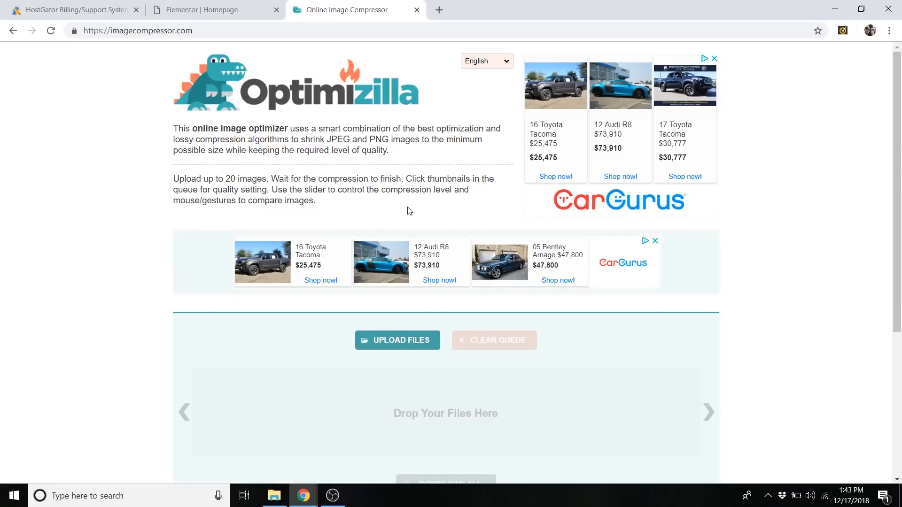
# Upload the Main Section image from the My Images folder to the image compressor.
pyautogui.click(397, 343)
pyautogui.click(299, 134)
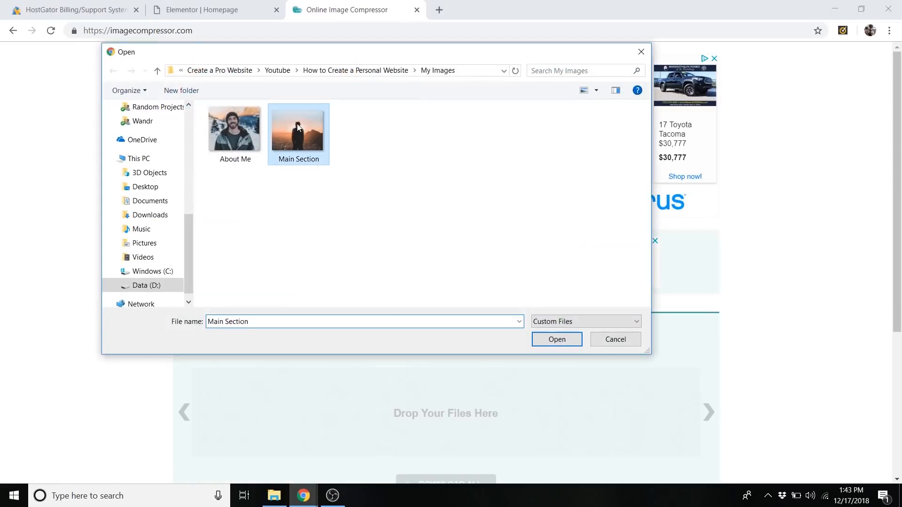
pyautogui.click(561, 339)
pyautogui.scroll(-3, 864, 273)
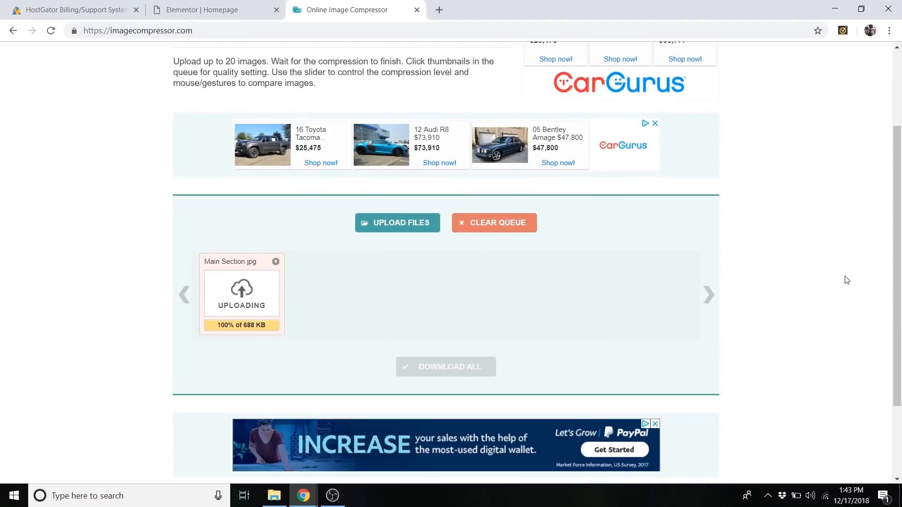
pyautogui.scroll(-1, 851, 280)
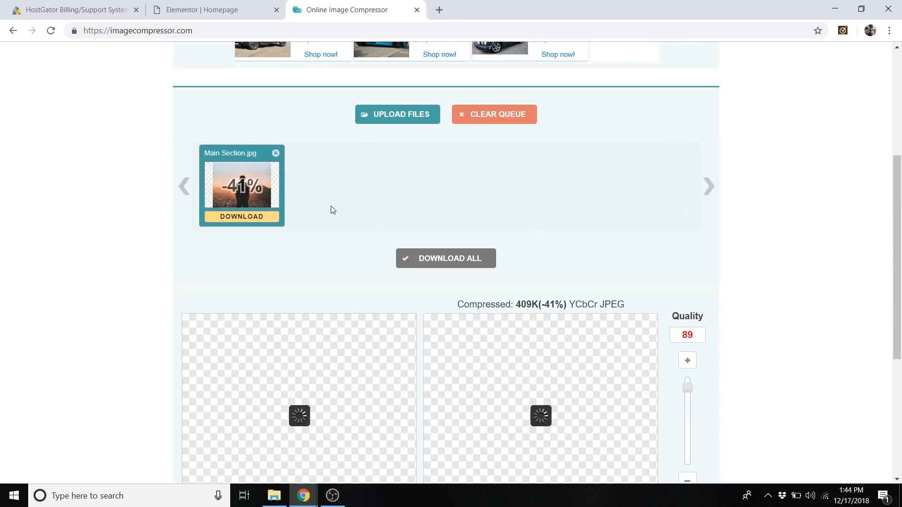
# Lower the compression quality of the Main Section image to 73 and apply it.
pyautogui.scroll(-1, 335, 207)
pyautogui.scroll(-1, 367, 168)
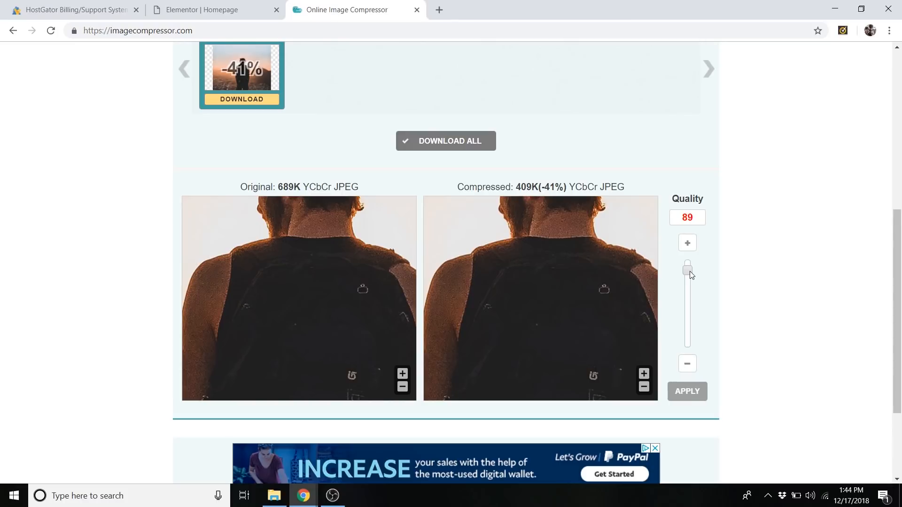
pyautogui.moveTo(691, 275); pyautogui.dragTo(694, 316)
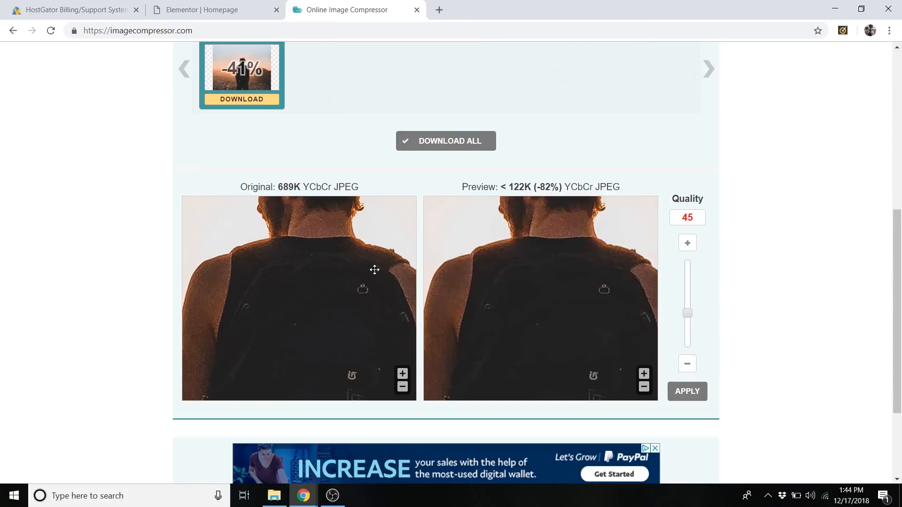
pyautogui.moveTo(686, 315); pyautogui.dragTo(697, 291)
pyautogui.moveTo(696, 285); pyautogui.dragTo(696, 285)
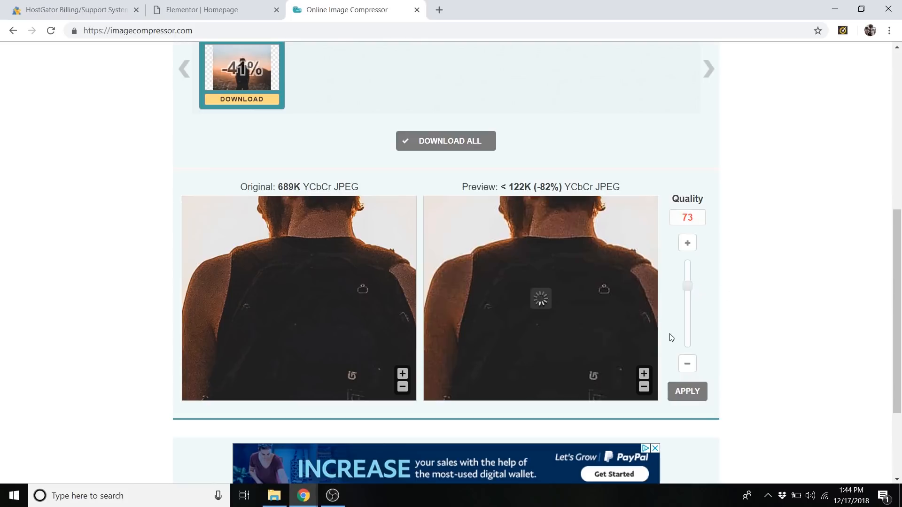
pyautogui.click(686, 389)
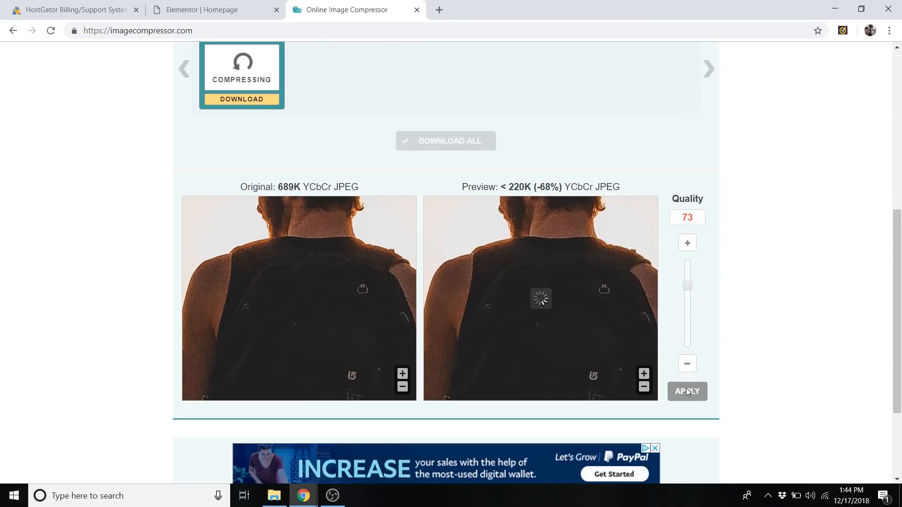
# Download the compressed Main Section image and dismiss the download bar.
pyautogui.scroll(3, 470, 281)
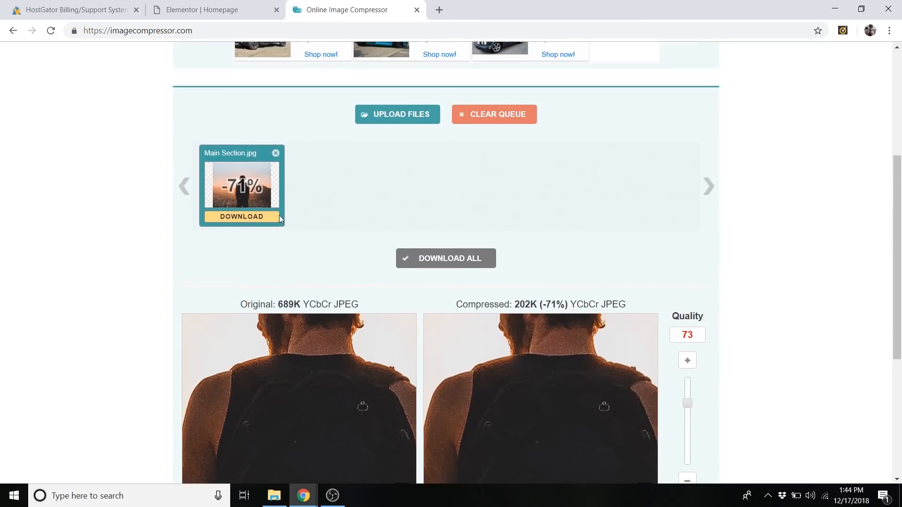
pyautogui.click(261, 219)
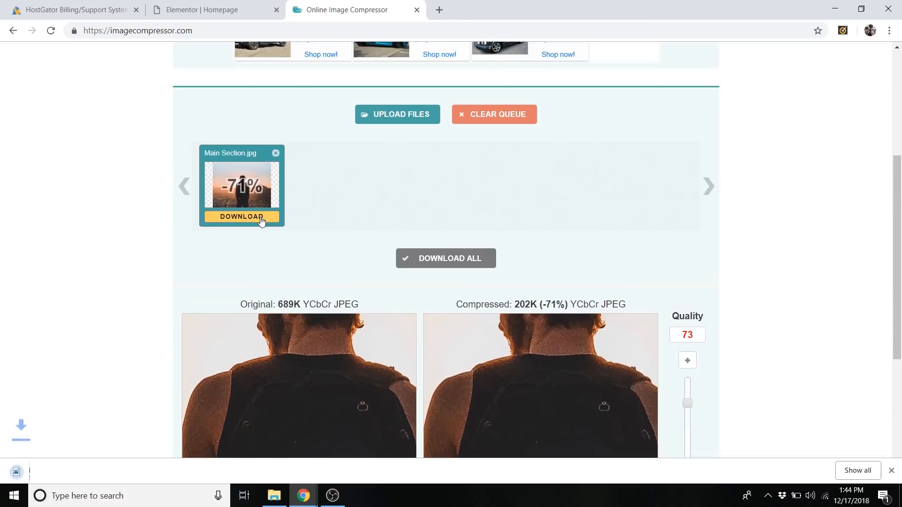
pyautogui.scroll(-1, 385, 270)
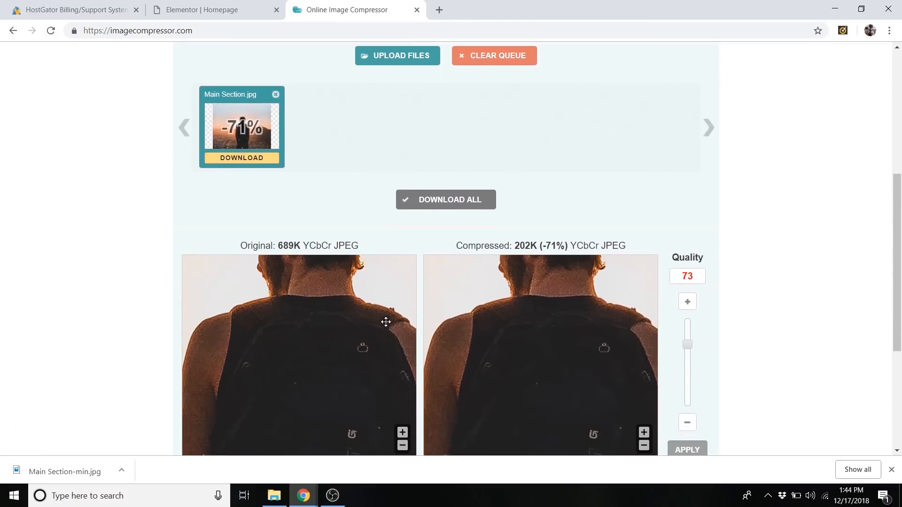
pyautogui.click(891, 469)
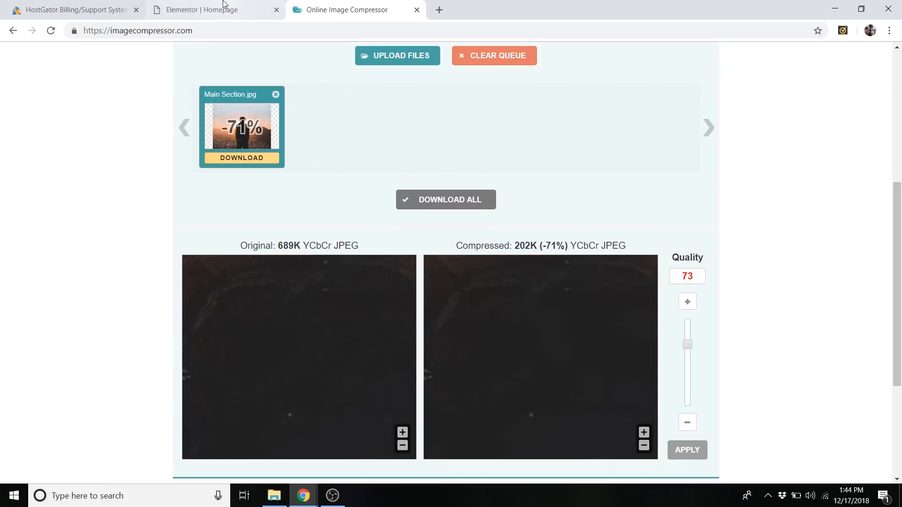
# Switch back to the homepage in the Elementor editor and look over the hero section's background.
pyautogui.click(224, 6)
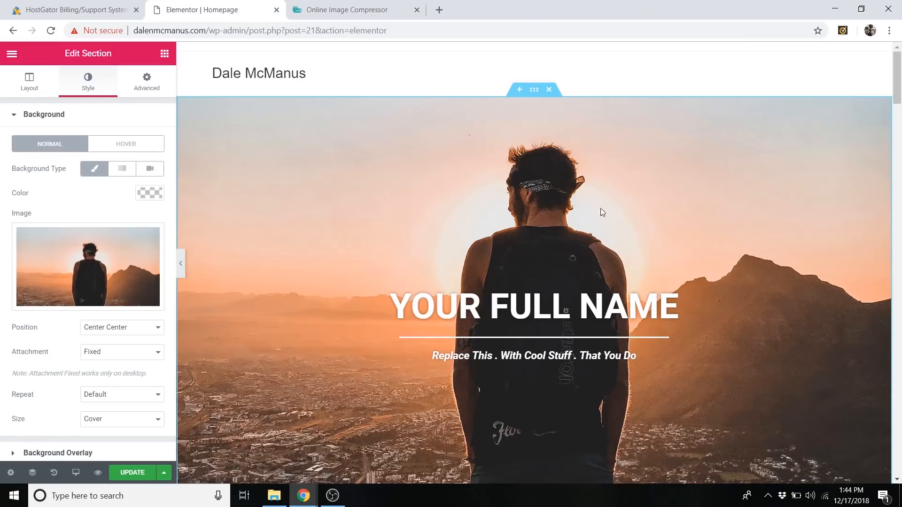
pyautogui.scroll(-1, 543, 209)
pyautogui.scroll(1, 552, 209)
# Try the Top Center position for the hero section's background image and preview it while scrolling.
pyautogui.click(134, 331)
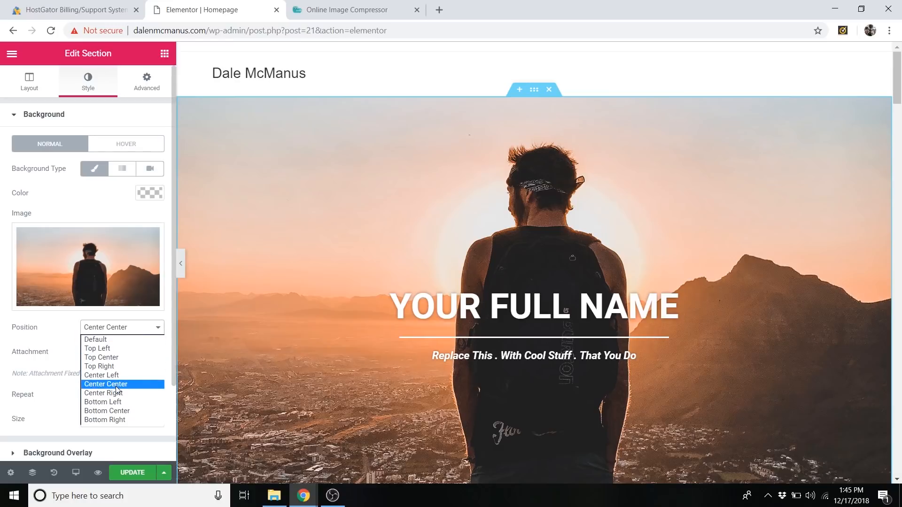
pyautogui.click(116, 360)
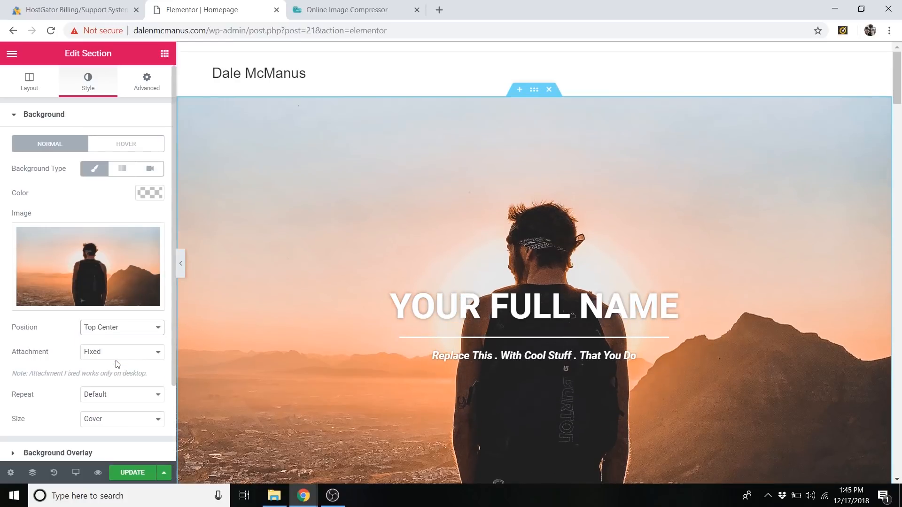
pyautogui.scroll(-4, 442, 231)
pyautogui.scroll(4, 440, 233)
pyautogui.scroll(-2, 440, 234)
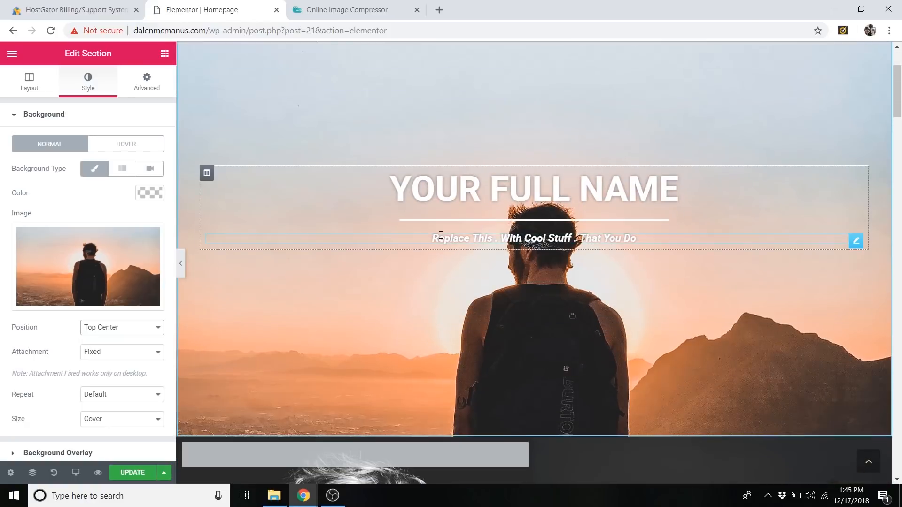
# Try the Bottom Center position for the hero section's background image and preview it while scrolling.
pyautogui.click(114, 327)
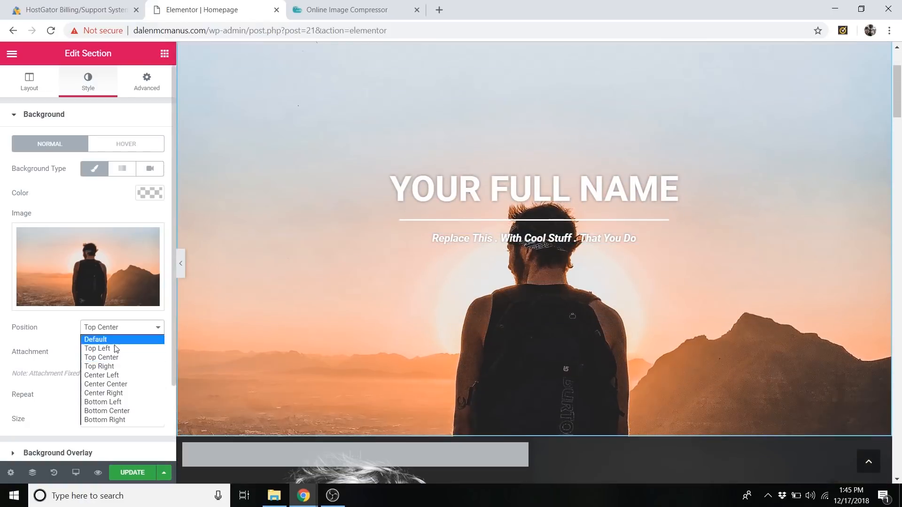
pyautogui.click(107, 411)
pyautogui.scroll(-2, 546, 263)
pyautogui.scroll(4, 548, 255)
pyautogui.scroll(-2, 546, 256)
pyautogui.scroll(2, 551, 252)
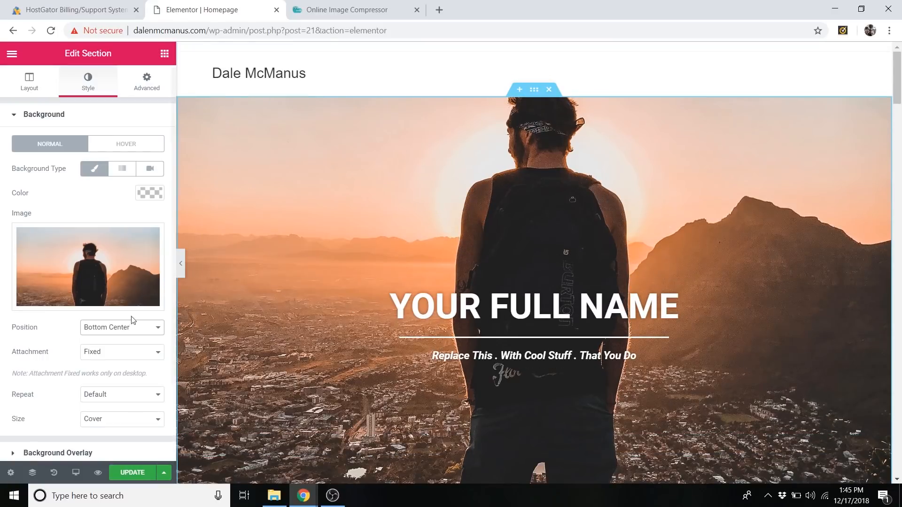
# Set the hero background image's position back to Center Center and check it on the page.
pyautogui.click(115, 328)
pyautogui.click(109, 384)
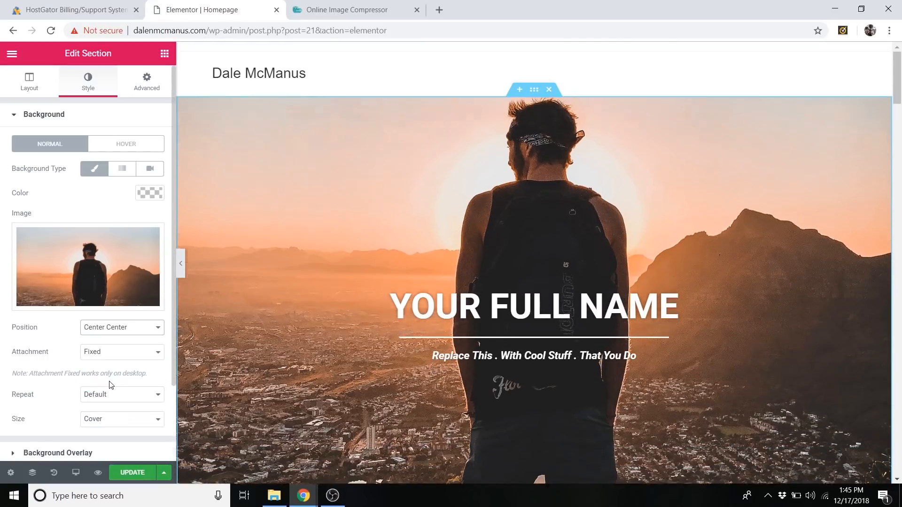
pyautogui.scroll(-1, 702, 237)
pyautogui.scroll(1, 698, 232)
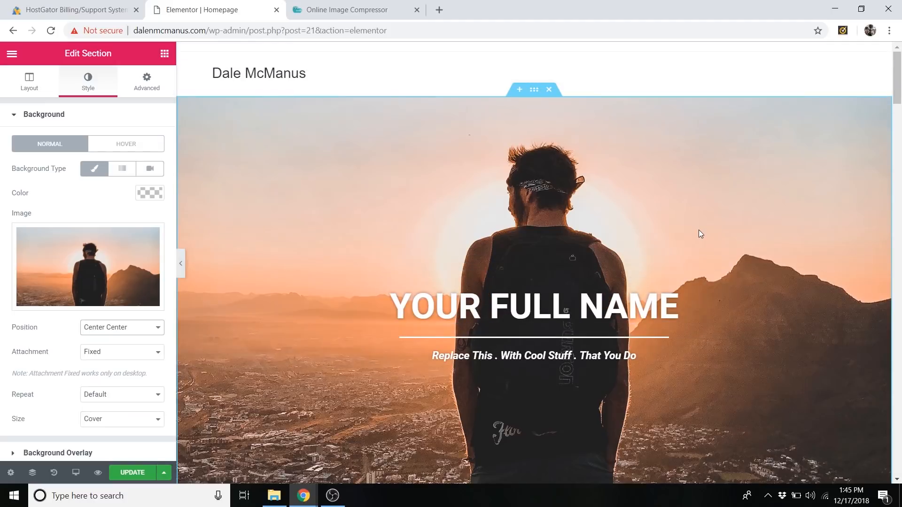
# Examine how the hero background behaves during page scrolling with its attachment set to Fixed.
pyautogui.click(134, 352)
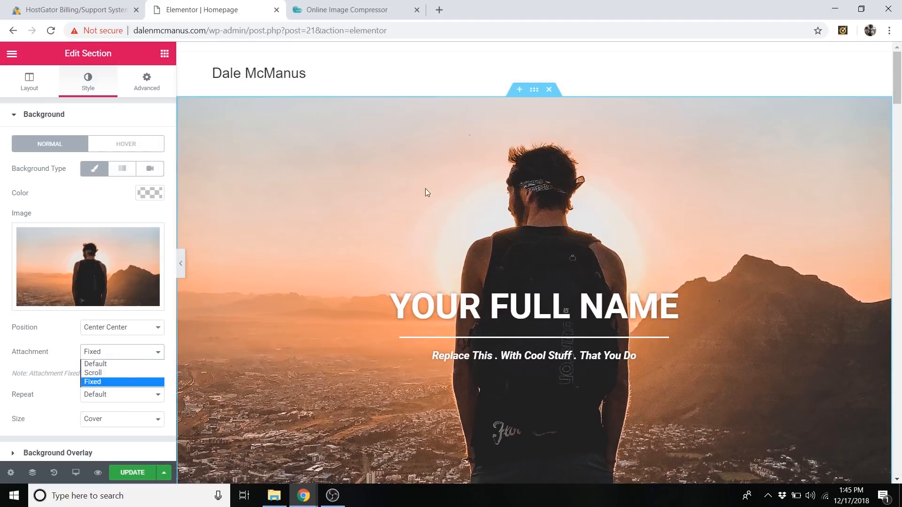
pyautogui.click(453, 160)
pyautogui.scroll(-4, 453, 162)
pyautogui.scroll(4, 456, 174)
pyautogui.scroll(-6, 460, 183)
pyautogui.scroll(2, 463, 192)
pyautogui.scroll(4, 463, 192)
pyautogui.scroll(-3, 461, 185)
pyautogui.scroll(-4, 462, 185)
pyautogui.scroll(5, 458, 192)
pyautogui.scroll(-1, 457, 199)
# Try the Scroll attachment for the hero background image, preview it, and restore the attachment to Fixed.
pyautogui.click(134, 353)
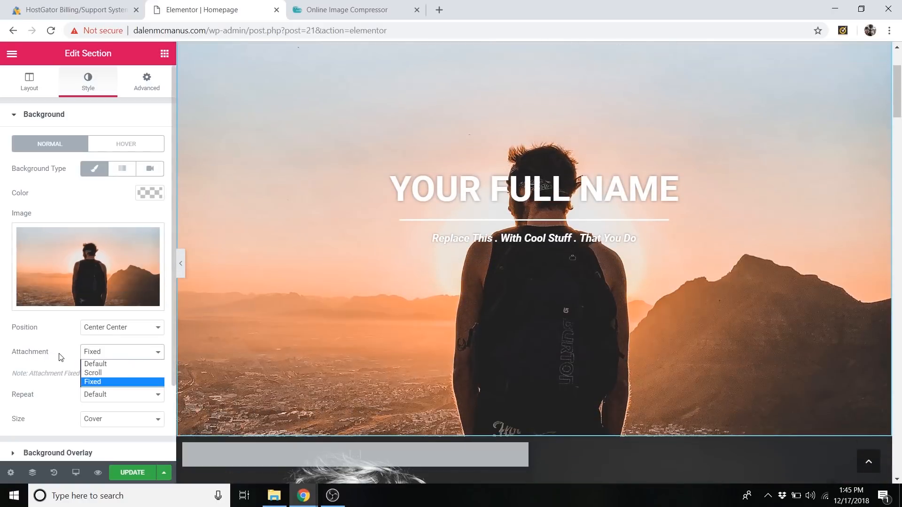
pyautogui.click(118, 374)
pyautogui.scroll(2, 368, 296)
pyautogui.scroll(-8, 367, 295)
pyautogui.scroll(6, 368, 299)
pyautogui.scroll(-5, 369, 299)
pyautogui.scroll(7, 367, 301)
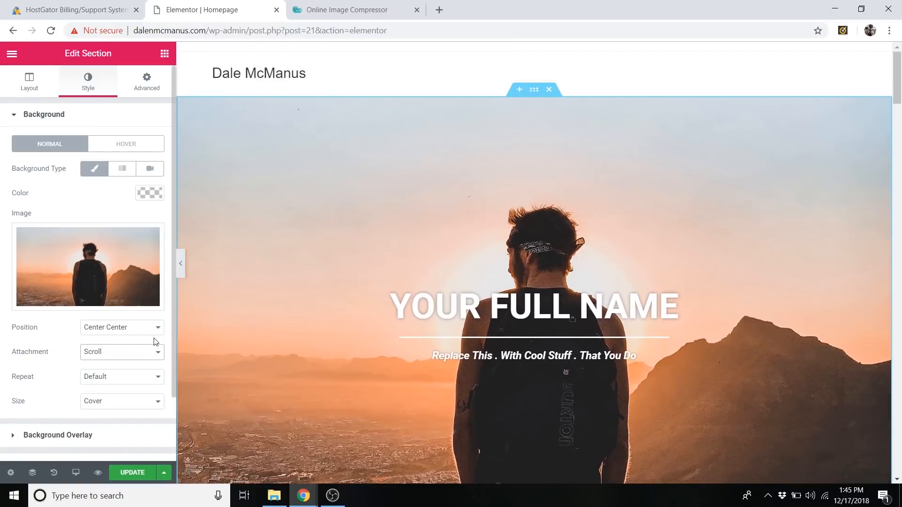
pyautogui.click(124, 357)
pyautogui.click(122, 381)
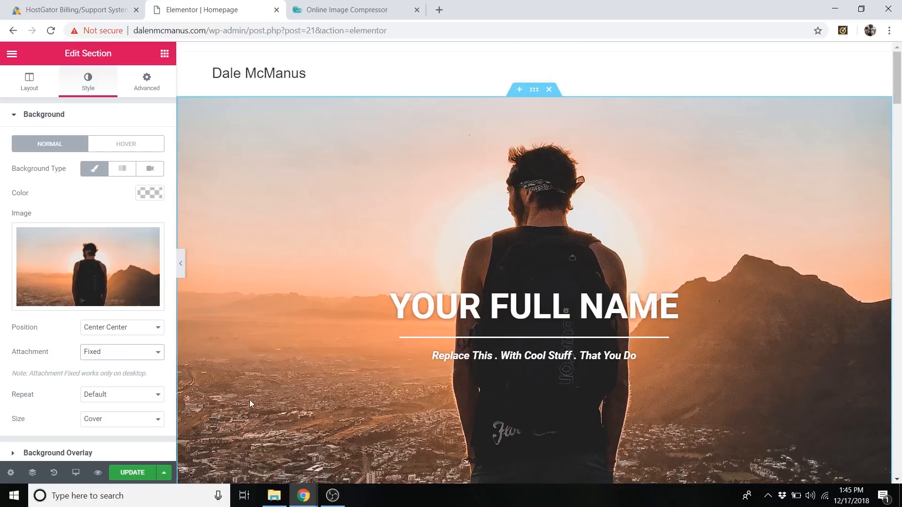
# Try the Contain size for the hero background image, and set the size back to Cover.
pyautogui.click(146, 424)
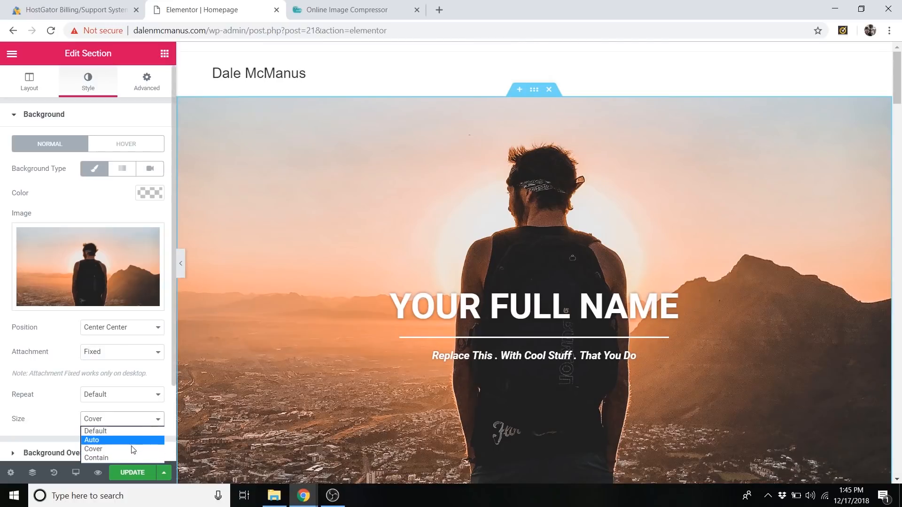
pyautogui.click(125, 458)
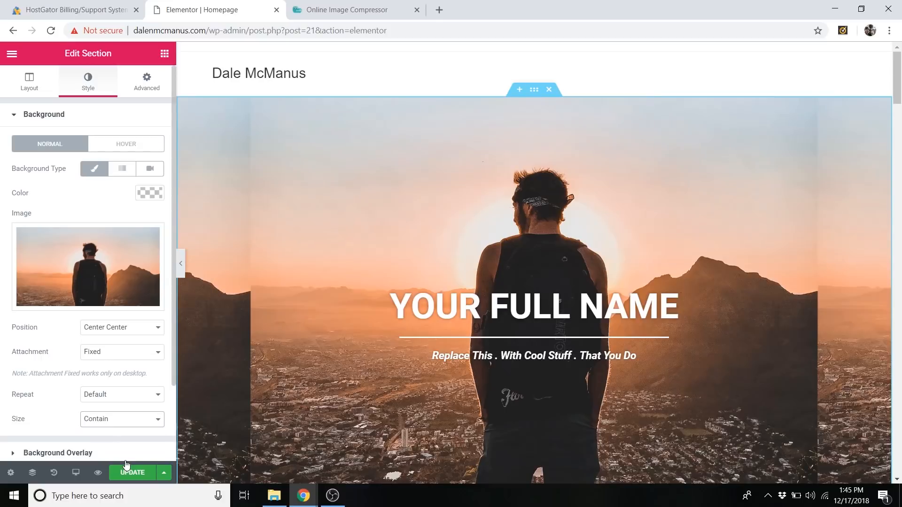
pyautogui.scroll(-3, 463, 272)
pyautogui.scroll(3, 464, 272)
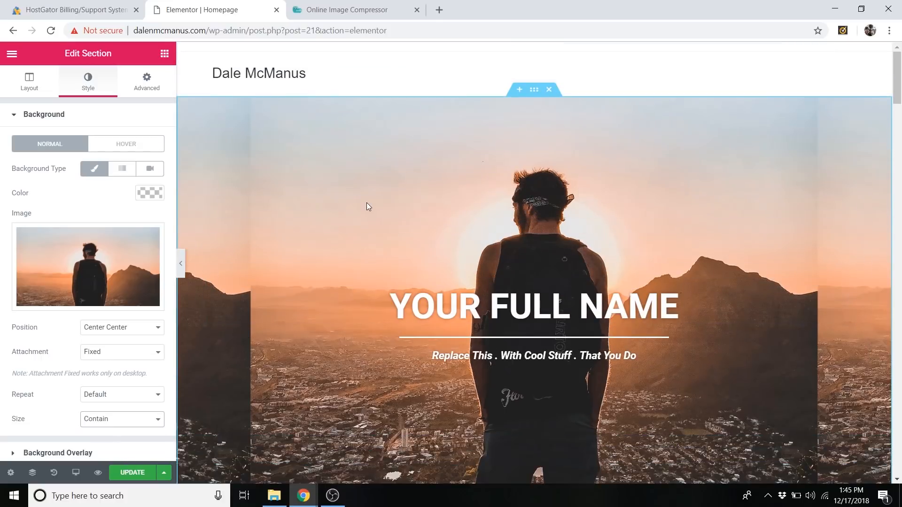
pyautogui.click(115, 423)
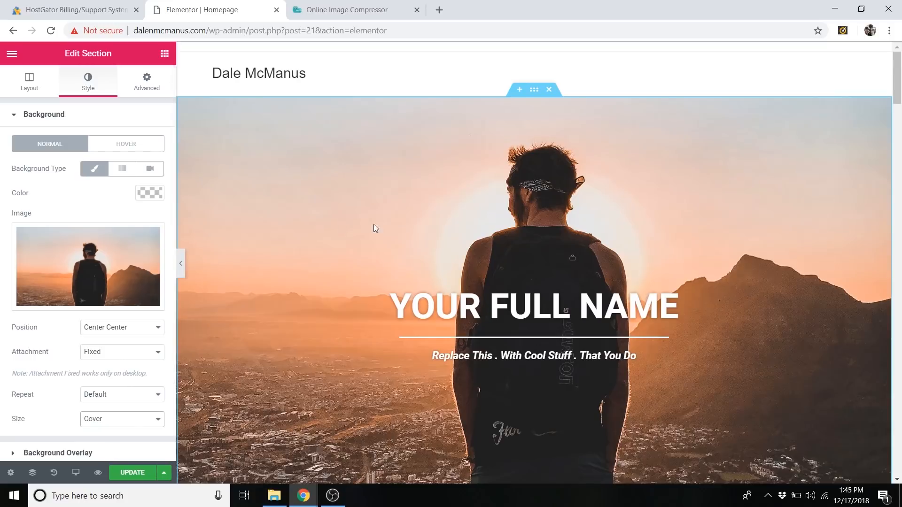
pyautogui.scroll(-4, 387, 230)
pyautogui.scroll(4, 388, 230)
pyautogui.scroll(-4, 373, 205)
pyautogui.scroll(4, 669, 271)
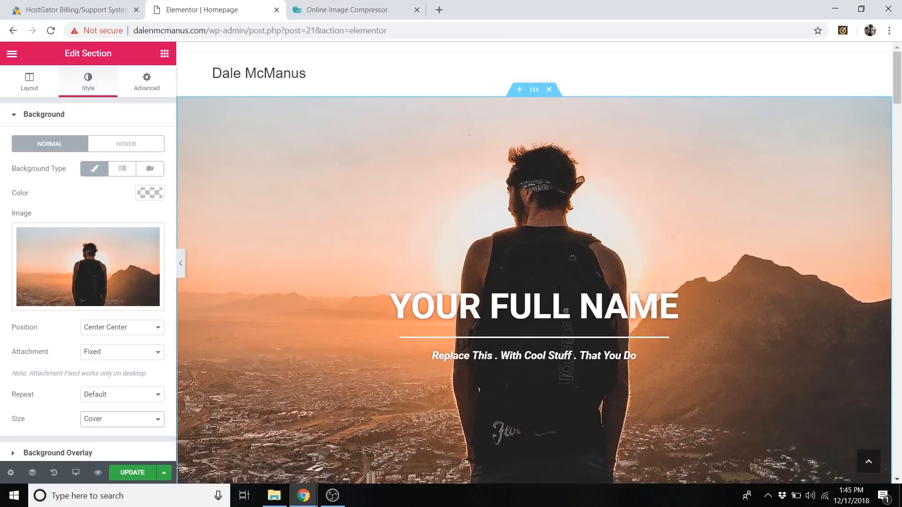
pyautogui.scroll(-4, 669, 270)
pyautogui.scroll(3, 671, 253)
pyautogui.scroll(2, 307, 181)
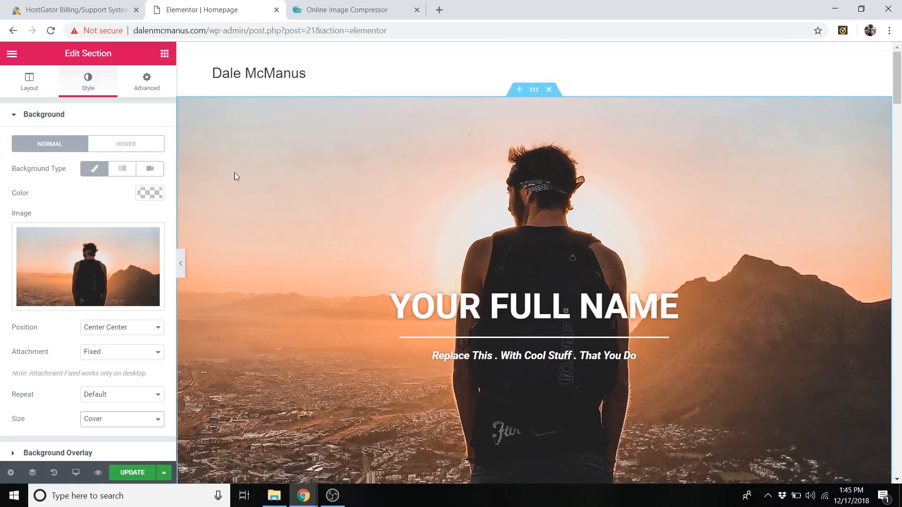
# Try a smaller minimum height of 495 px for the hero section and check it on the page.
pyautogui.click(40, 88)
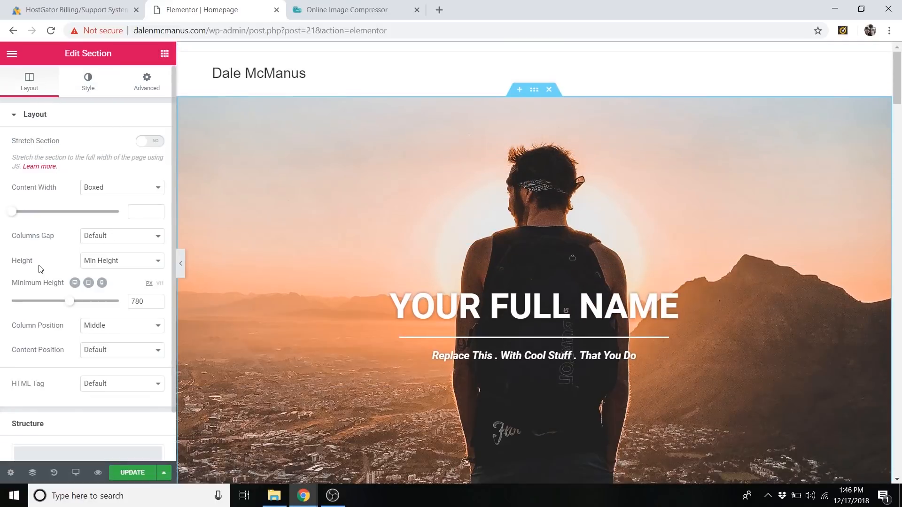
pyautogui.click(111, 263)
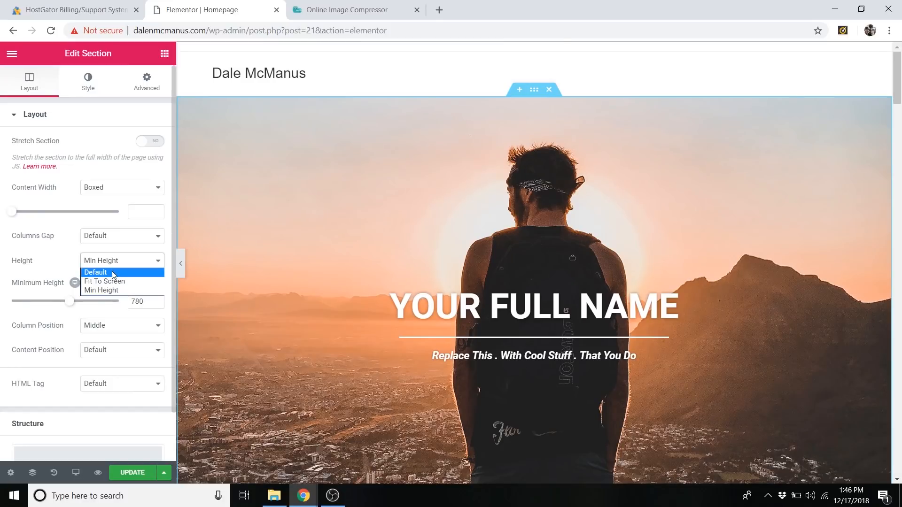
pyautogui.click(114, 290)
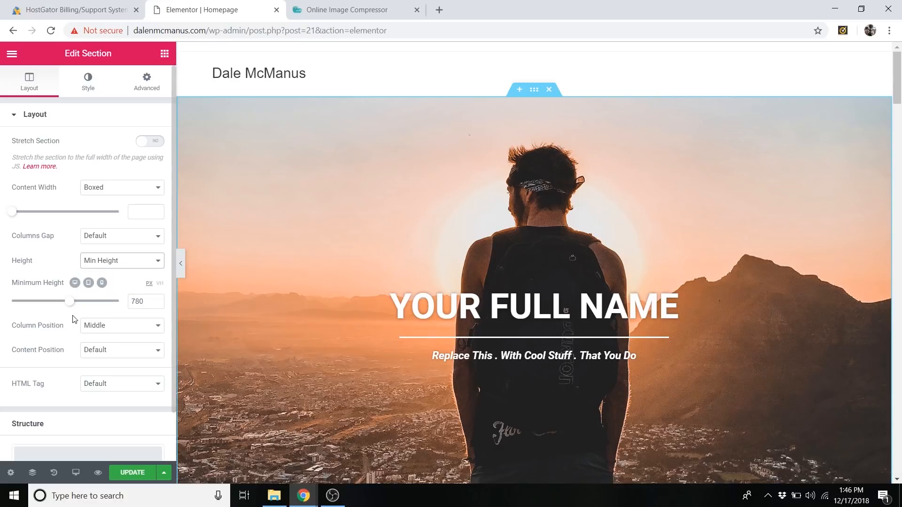
pyautogui.moveTo(72, 308); pyautogui.dragTo(51, 309)
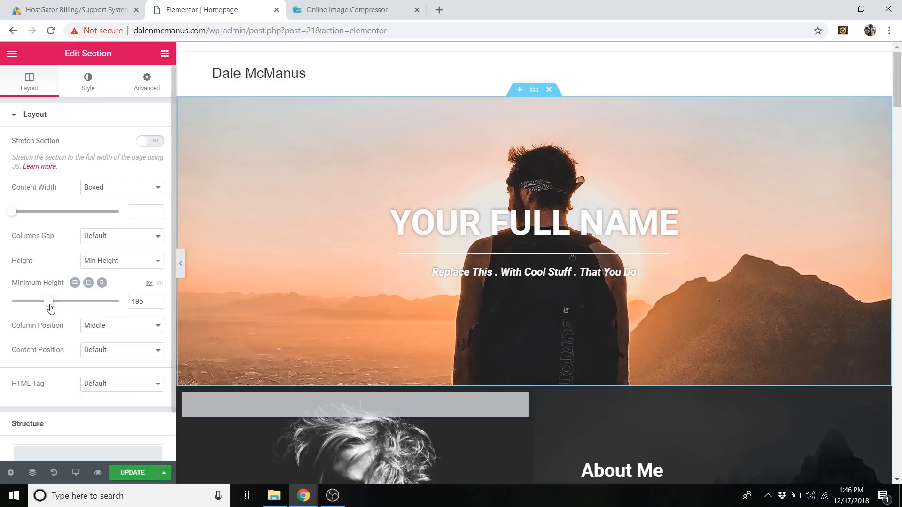
pyautogui.scroll(-2, 513, 300)
pyautogui.scroll(2, 513, 296)
pyautogui.scroll(-2, 516, 302)
pyautogui.scroll(2, 517, 301)
# Set the hero section's minimum height to 780 px.
pyautogui.moveTo(58, 305); pyautogui.dragTo(71, 308)
pyautogui.click(145, 300)
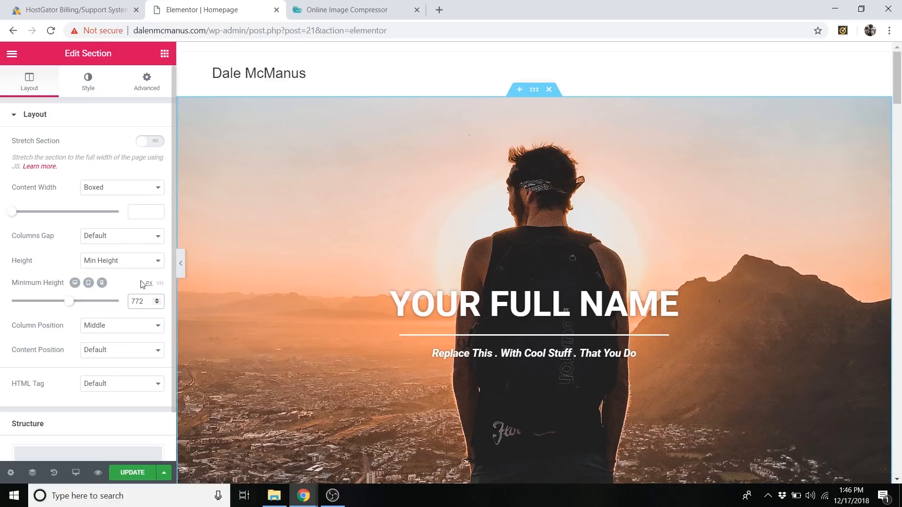
pyautogui.press('BackSpace')
pyautogui.press('BackSpace')
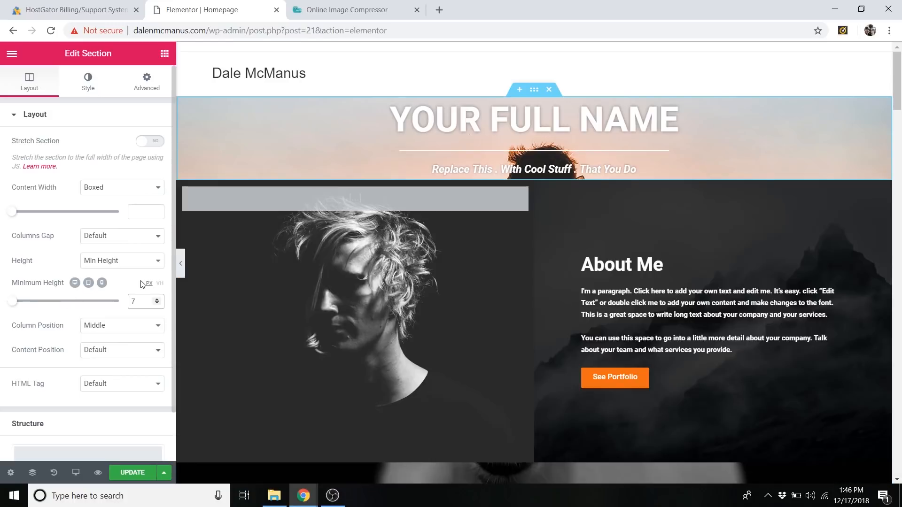
pyautogui.write('80')
pyautogui.click(121, 286)
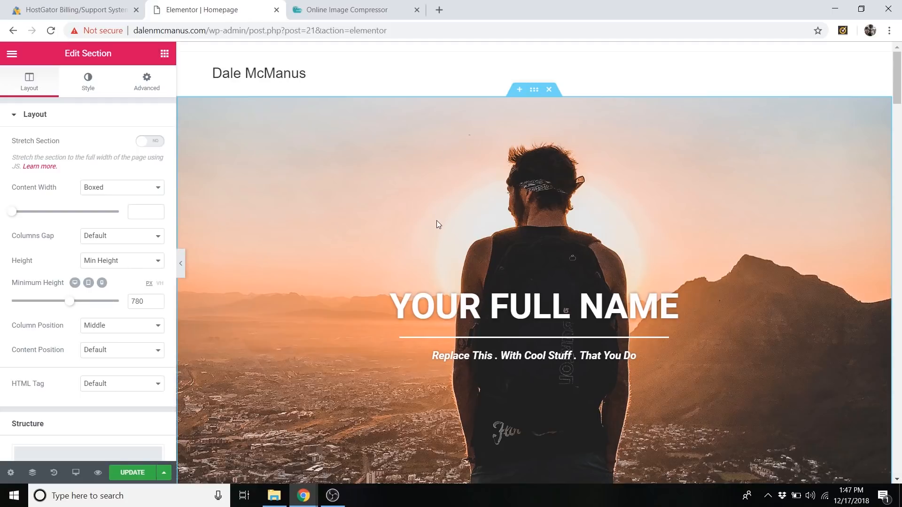
# Try a classic background overlay on the hero section with color #0c0002 and an opacity of 0.56.
pyautogui.click(56, 118)
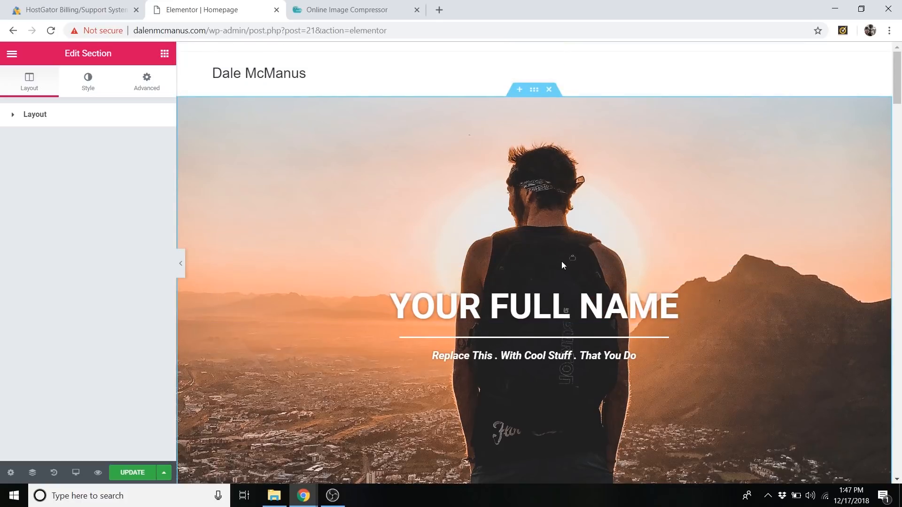
pyautogui.click(92, 87)
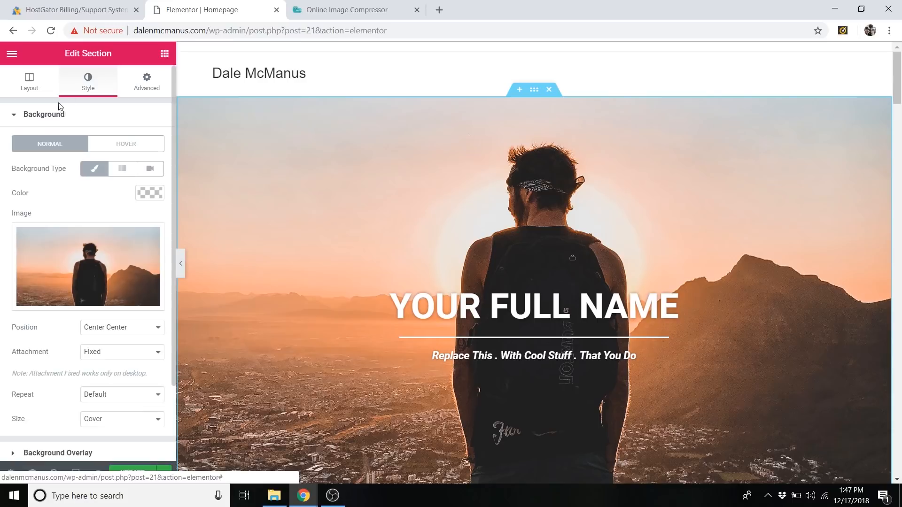
pyautogui.click(61, 120)
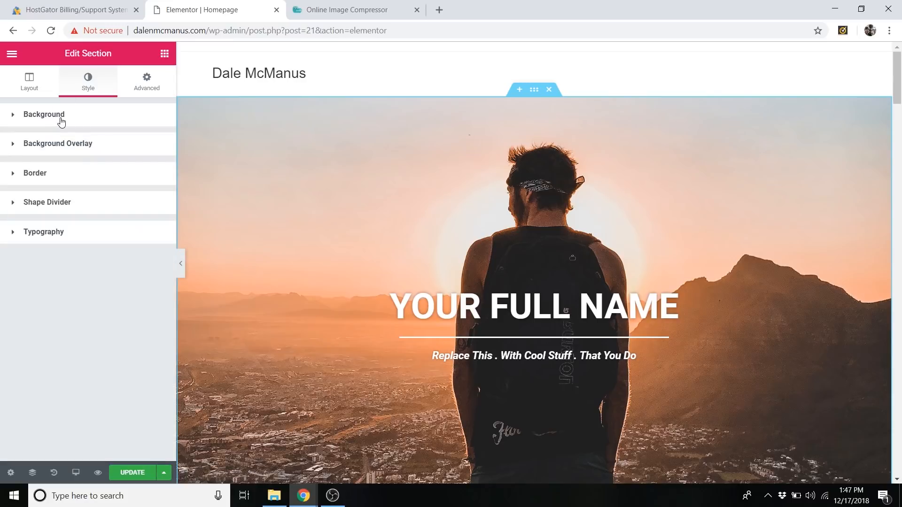
pyautogui.click(71, 145)
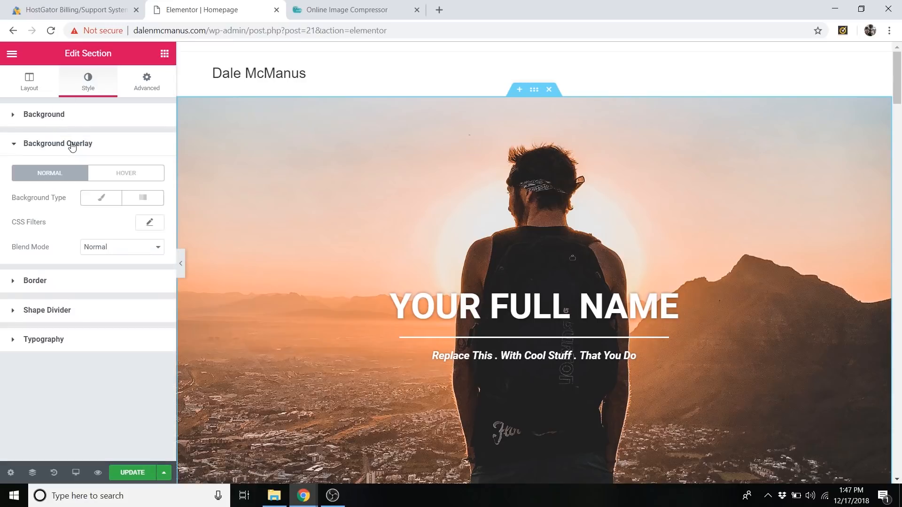
pyautogui.click(100, 201)
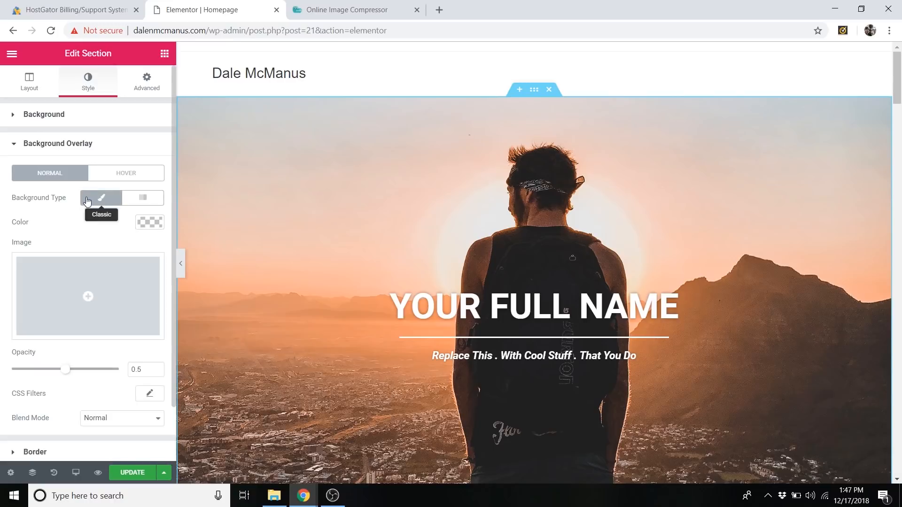
pyautogui.click(146, 224)
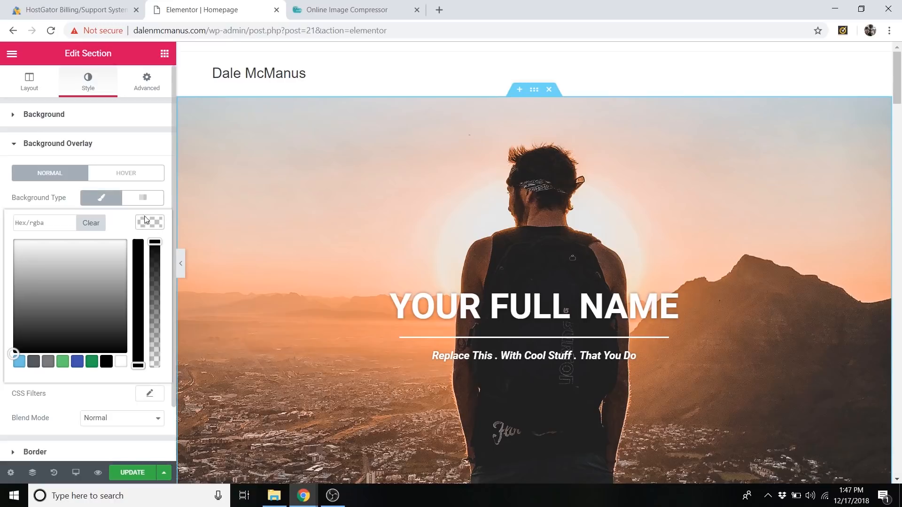
pyautogui.moveTo(94, 277); pyautogui.dragTo(122, 348)
pyautogui.moveTo(137, 300); pyautogui.dragTo(145, 235)
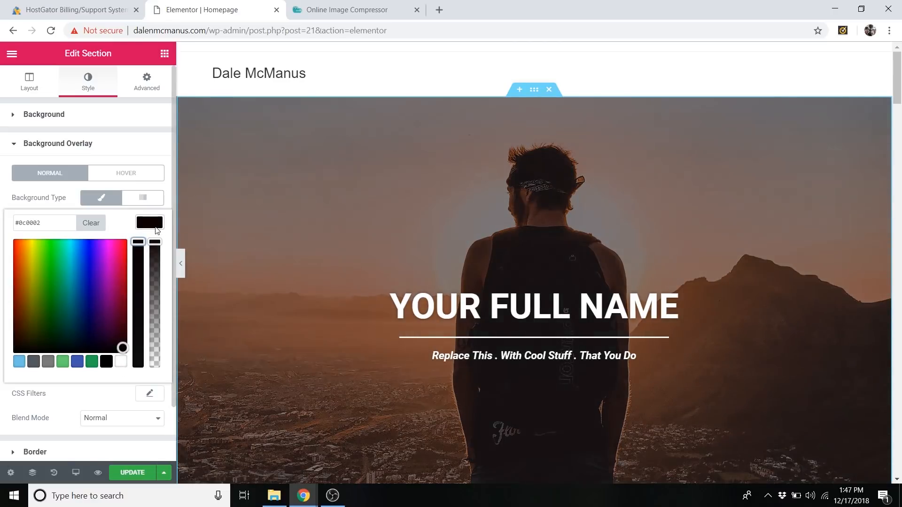
pyautogui.click(156, 227)
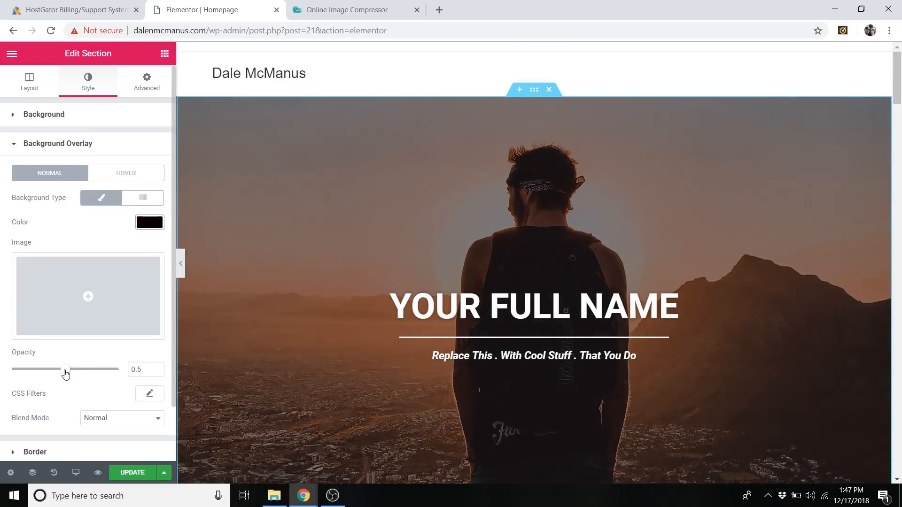
pyautogui.moveTo(65, 374)
pyautogui.mouseDown()
pyautogui.moveTo(108, 372)
pyautogui.moveTo(12, 374)
pyautogui.moveTo(123, 382)
pyautogui.moveTo(10, 383)
pyautogui.moveTo(69, 382)
pyautogui.mouseUp()
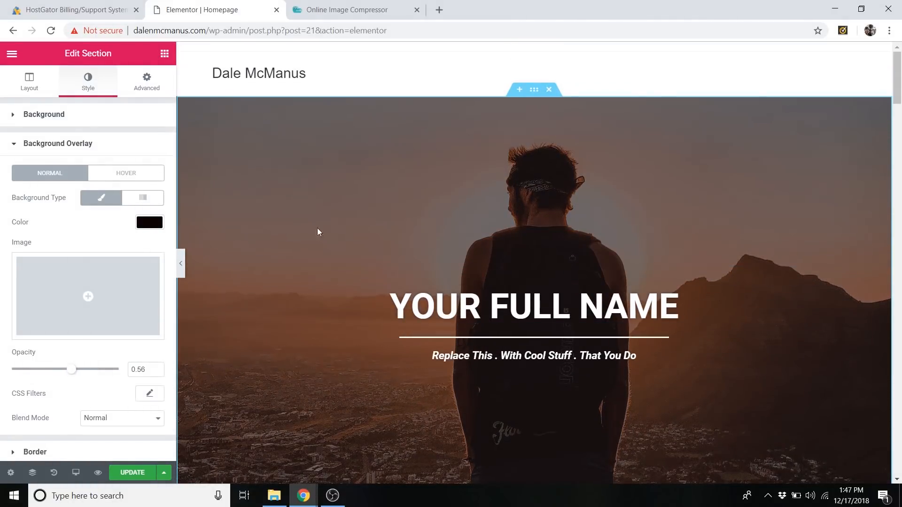
# Make the hero overlay color fully transparent, rgba(12,0,2,0), and close the overlay settings.
pyautogui.click(149, 222)
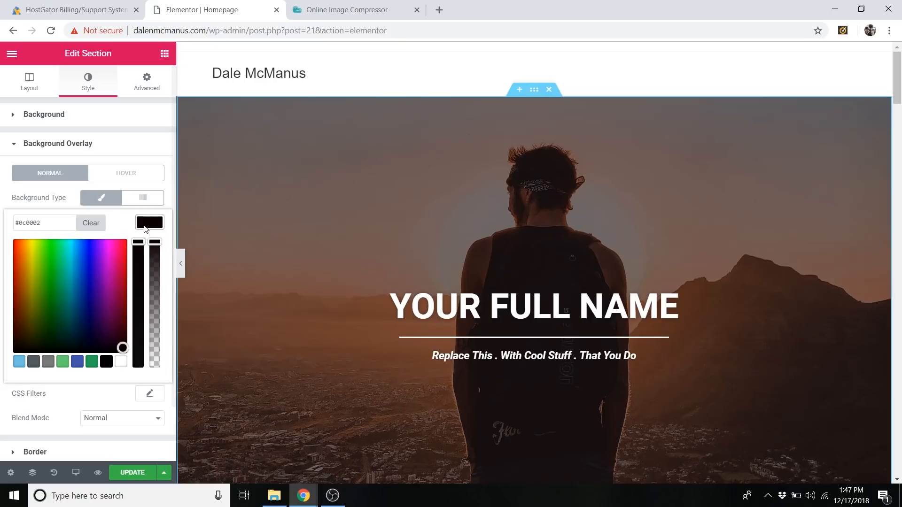
pyautogui.moveTo(156, 255); pyautogui.dragTo(155, 365)
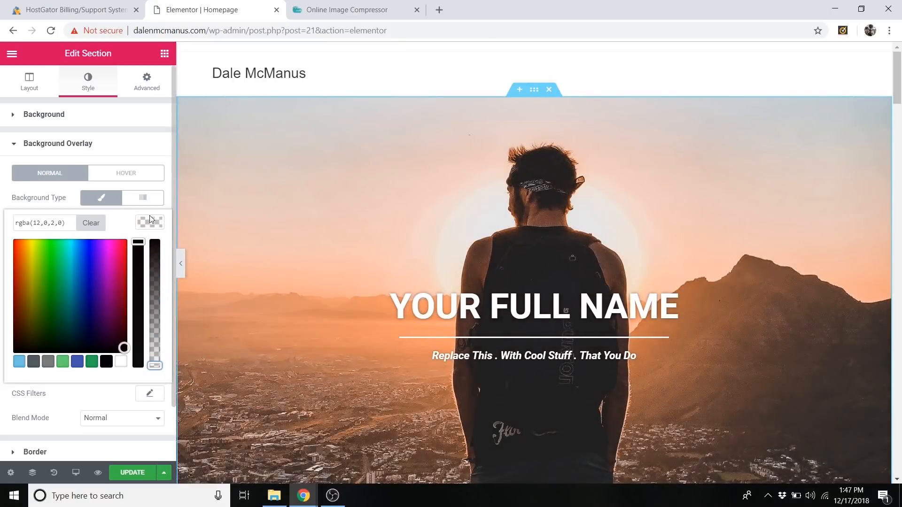
pyautogui.click(108, 149)
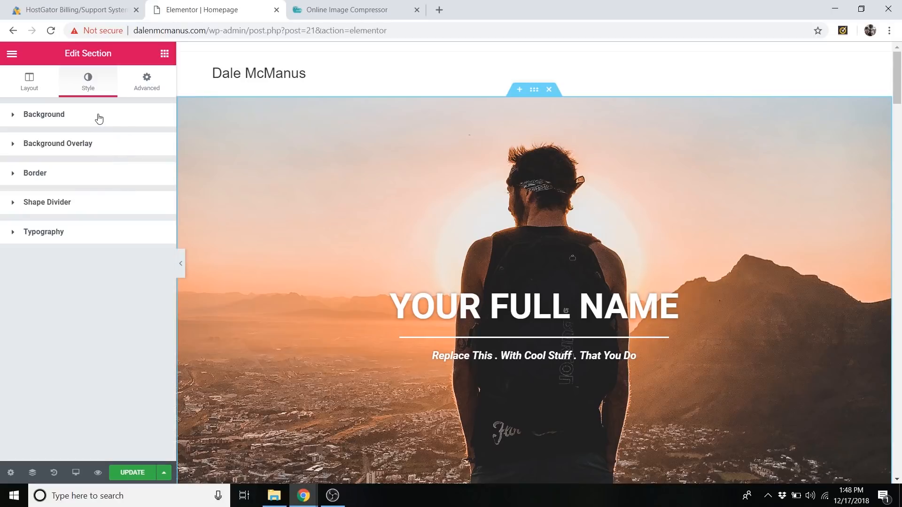
# Examine the darkened goat background image behind the sample icons section farther down the page.
pyautogui.scroll(-15, 339, 187)
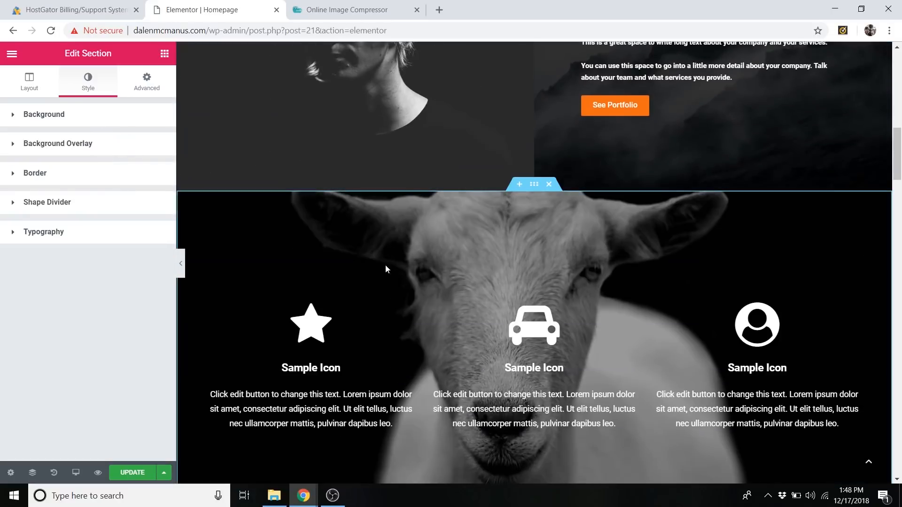
pyautogui.scroll(-3, 376, 257)
pyautogui.scroll(2, 348, 183)
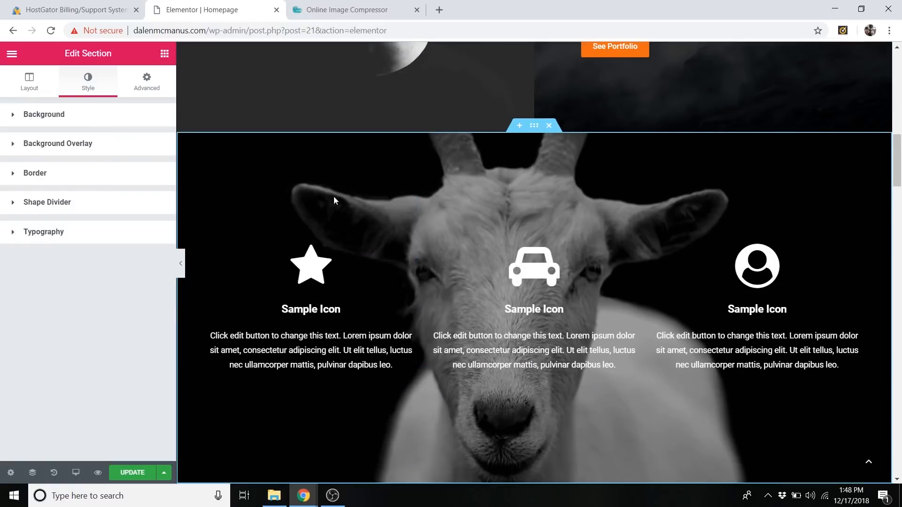
pyautogui.scroll(1, 374, 202)
pyautogui.scroll(-2, 416, 180)
pyautogui.scroll(3, 402, 206)
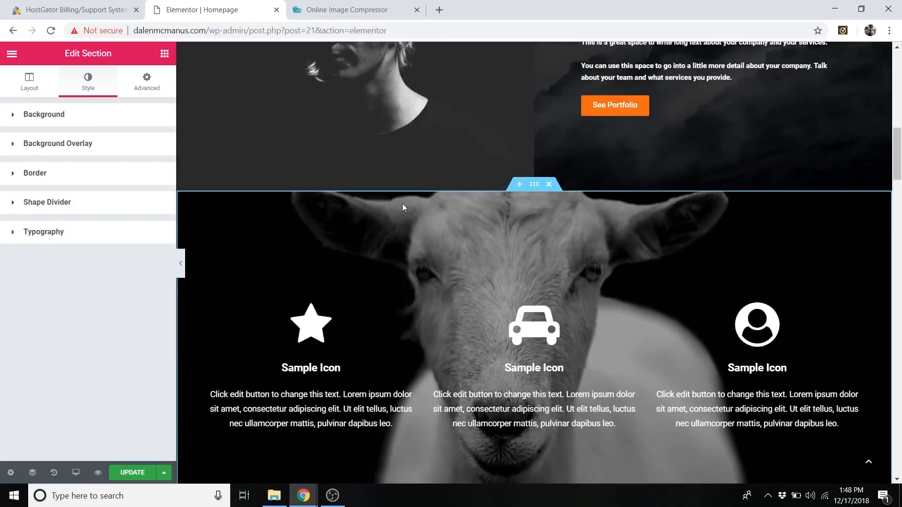
pyautogui.scroll(15, 402, 207)
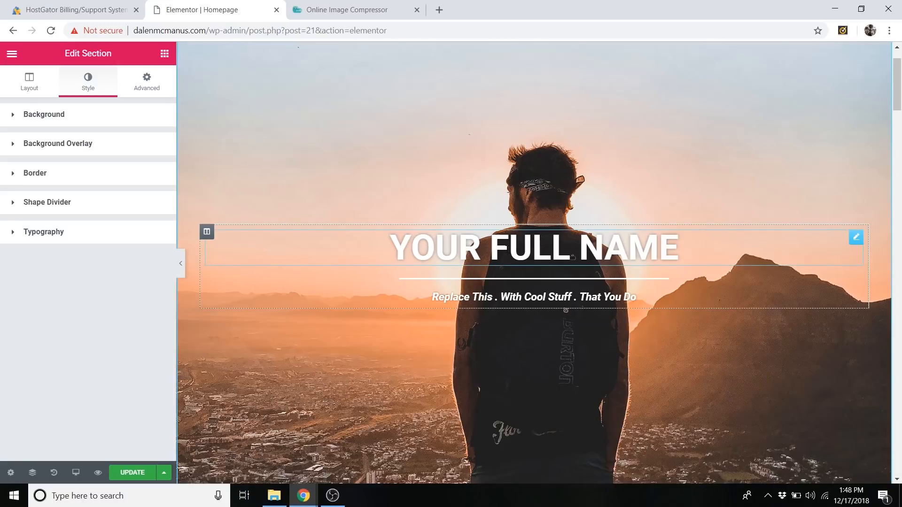
# Replace the YOUR FULL NAME hero heading with the site owner's full name in capital letters.
pyautogui.doubleClick(506, 249)
pyautogui.click(506, 249)
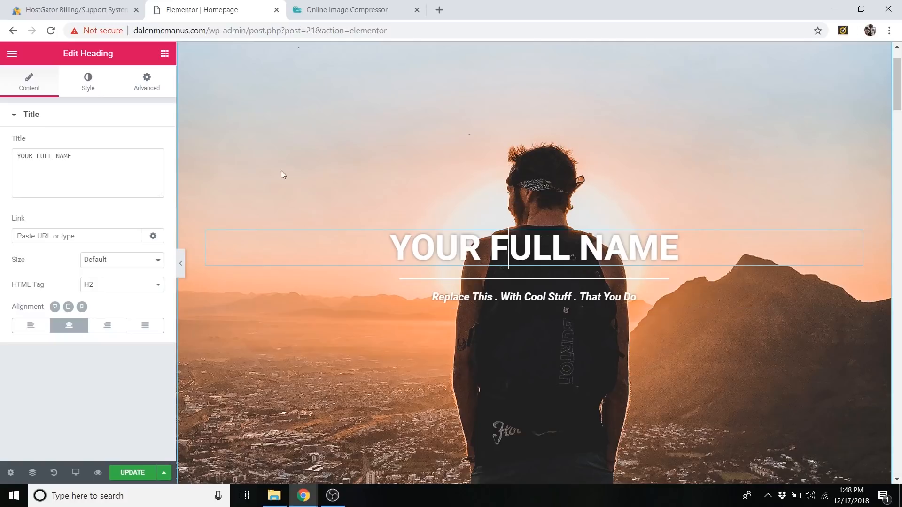
pyautogui.tripleClick(438, 249)
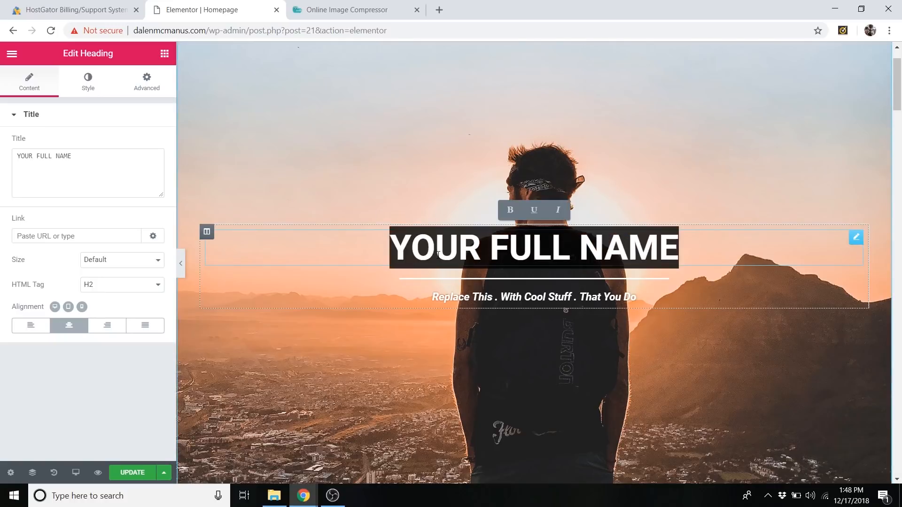
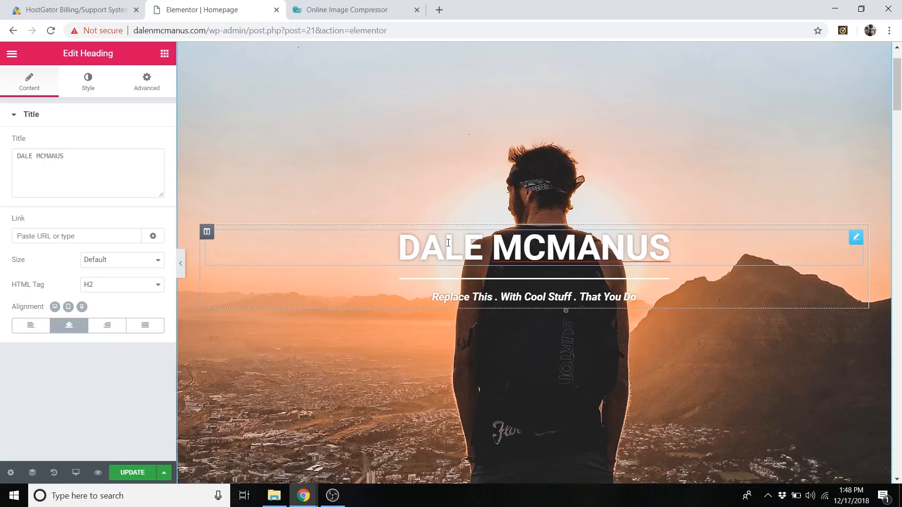
# Try left and right alignment for the hero heading, and set it back to centered.
pyautogui.click(71, 151)
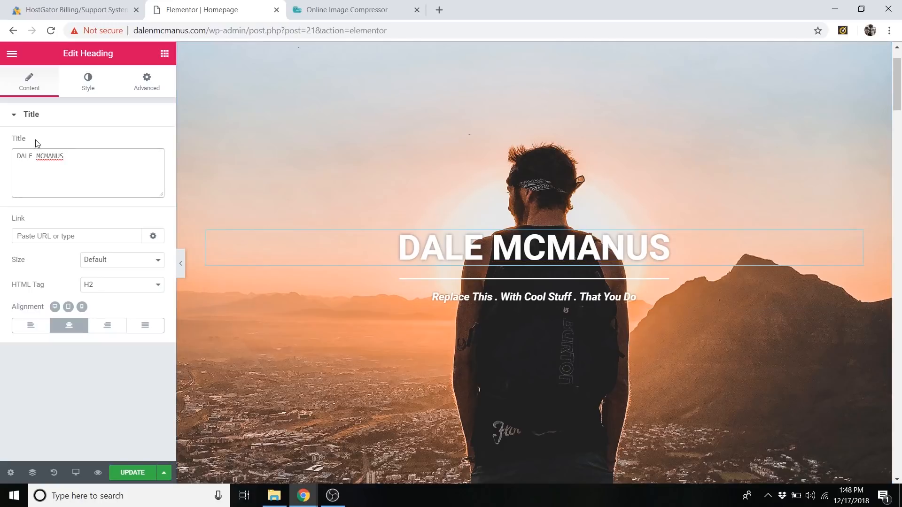
pyautogui.click(21, 328)
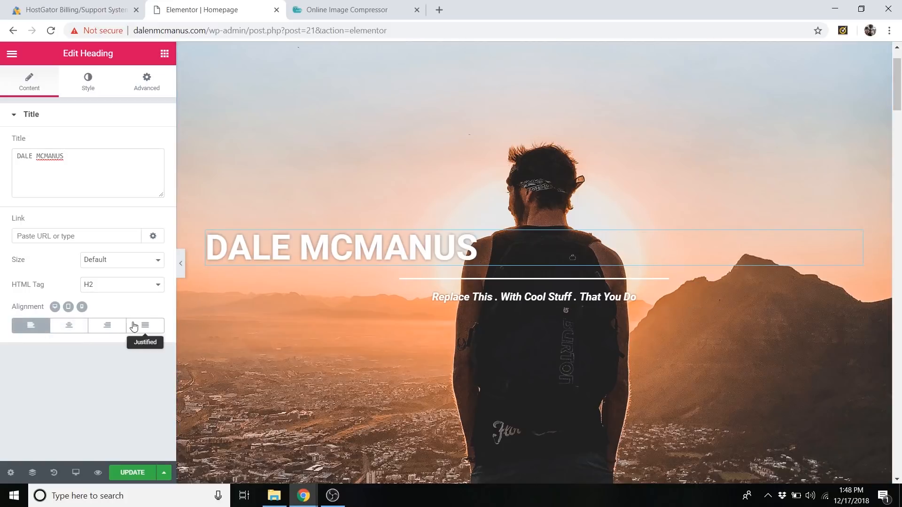
pyautogui.click(107, 325)
pyautogui.click(68, 325)
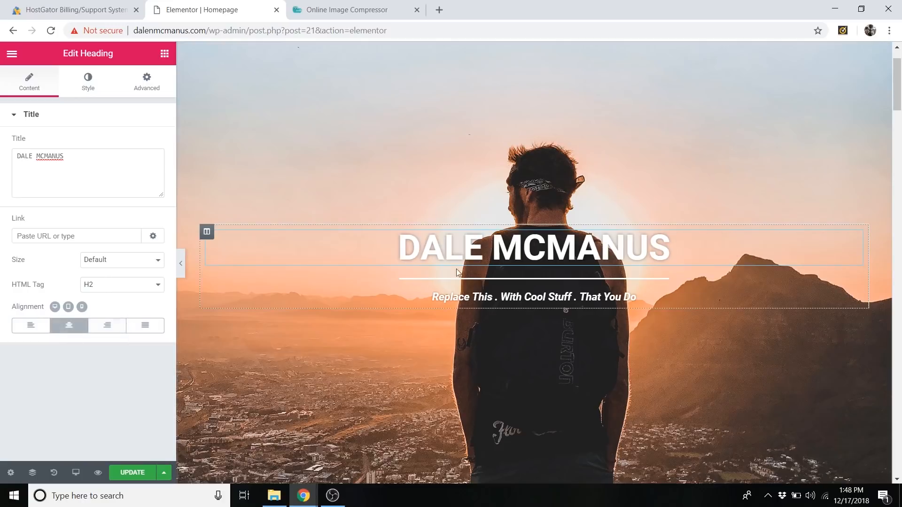
# Try different widths and line weights for the divider between the hero name heading and the tagline.
pyautogui.scroll(-1, 581, 227)
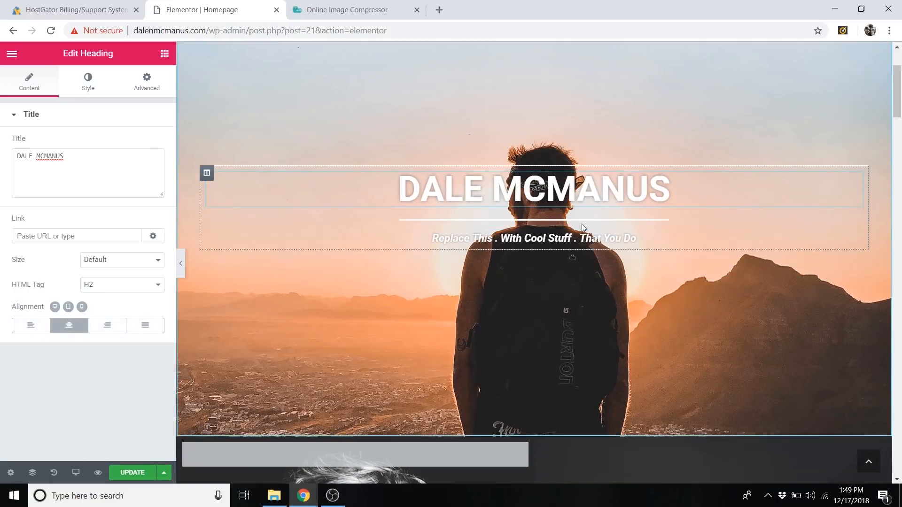
pyautogui.click(594, 222)
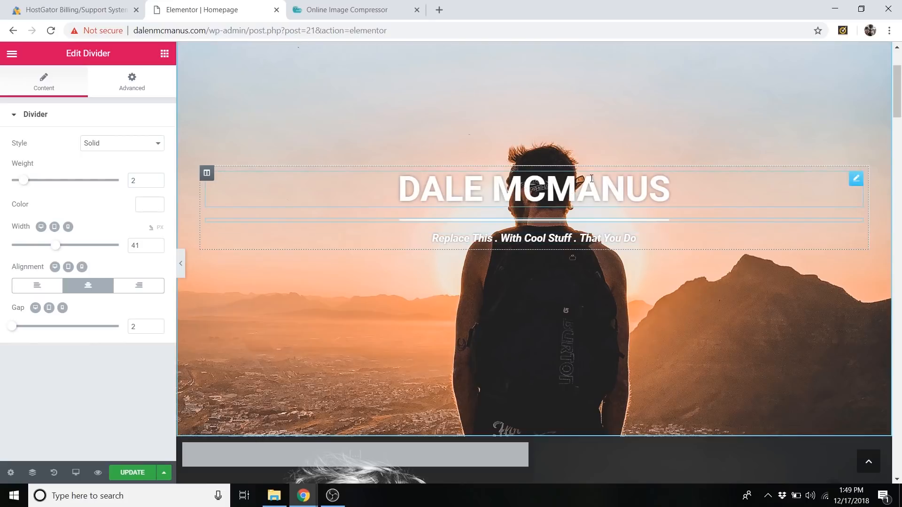
pyautogui.click(544, 239)
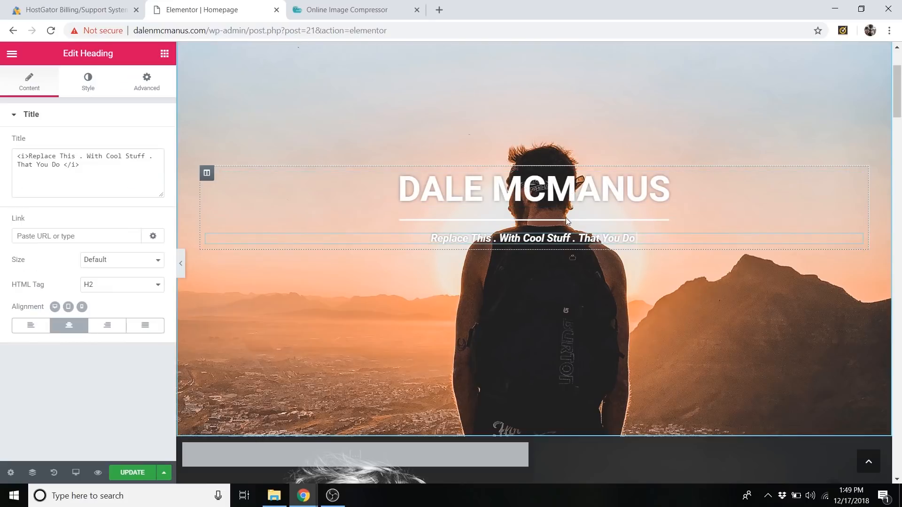
pyautogui.click(559, 220)
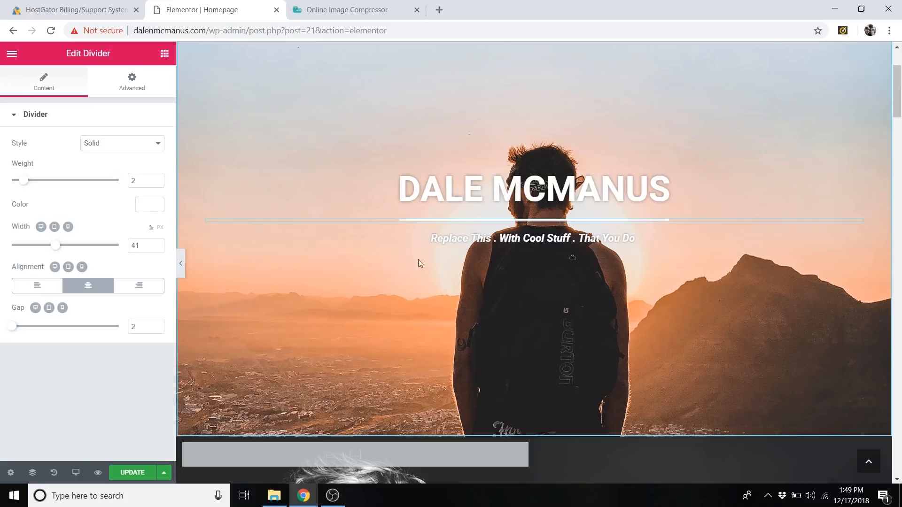
pyautogui.scroll(-4, 422, 235)
pyautogui.scroll(7, 421, 249)
pyautogui.scroll(-1, 437, 264)
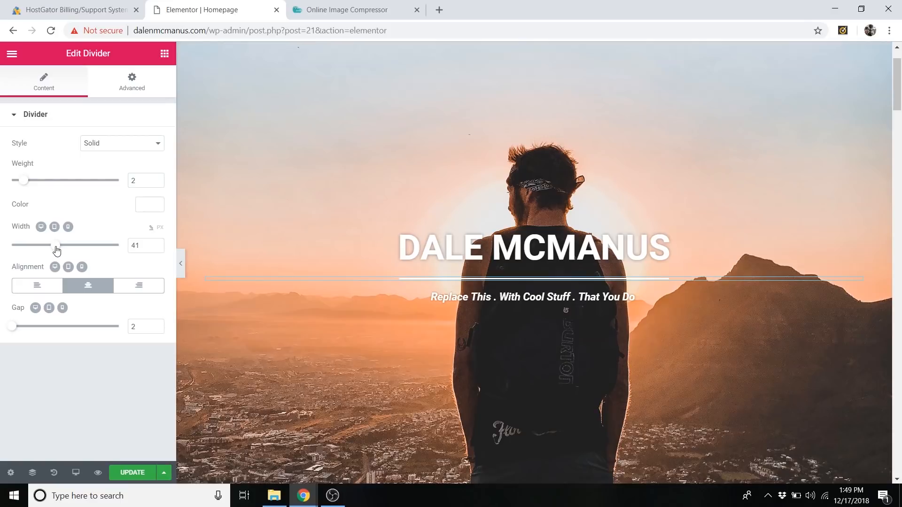
pyautogui.moveTo(57, 249)
pyautogui.mouseDown()
pyautogui.moveTo(129, 247)
pyautogui.moveTo(17, 254)
pyautogui.moveTo(55, 247)
pyautogui.mouseUp()
pyautogui.click(141, 251)
pyautogui.press('Up')
pyautogui.moveTo(32, 182)
pyautogui.mouseDown()
pyautogui.moveTo(109, 182)
pyautogui.moveTo(18, 183)
pyautogui.moveTo(30, 182)
pyautogui.mouseUp()
# Replace the words "Replace This" in the hero tagline with "Videographer".
pyautogui.click(487, 300)
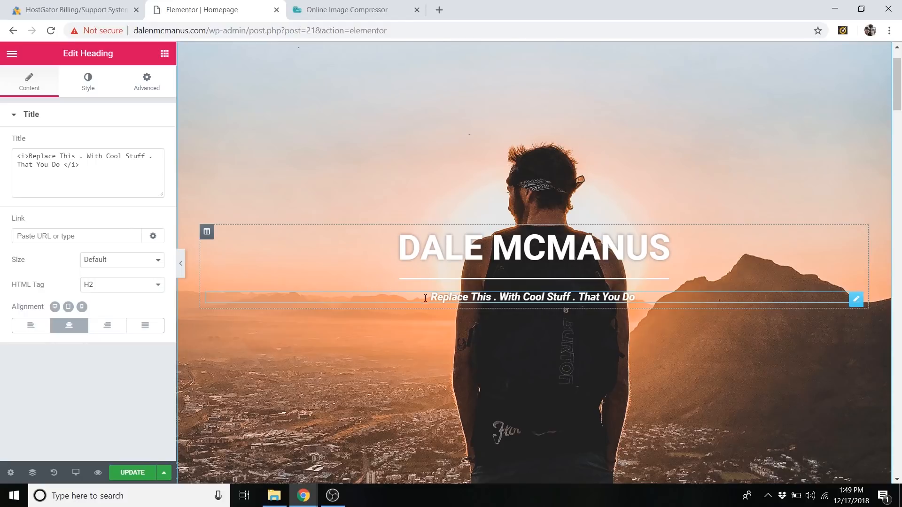
pyautogui.moveTo(433, 295); pyautogui.dragTo(498, 297)
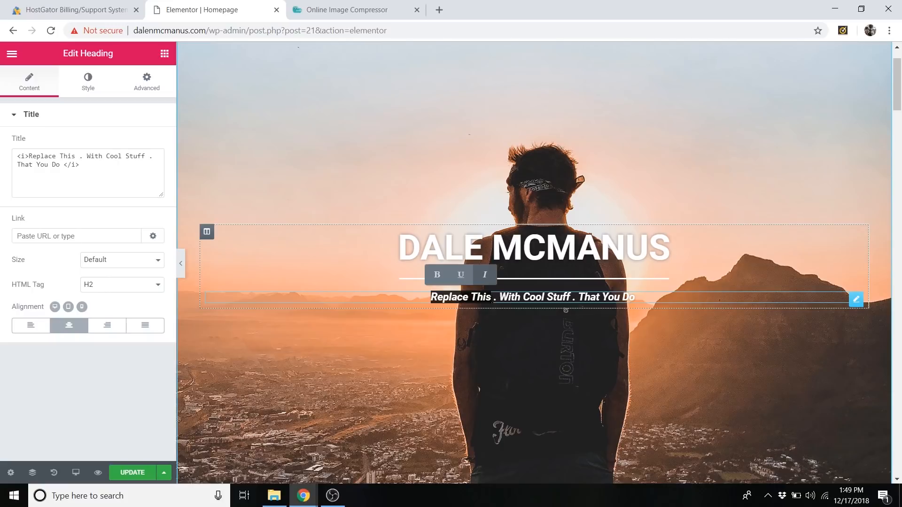
pyautogui.moveTo(496, 296); pyautogui.dragTo(438, 294)
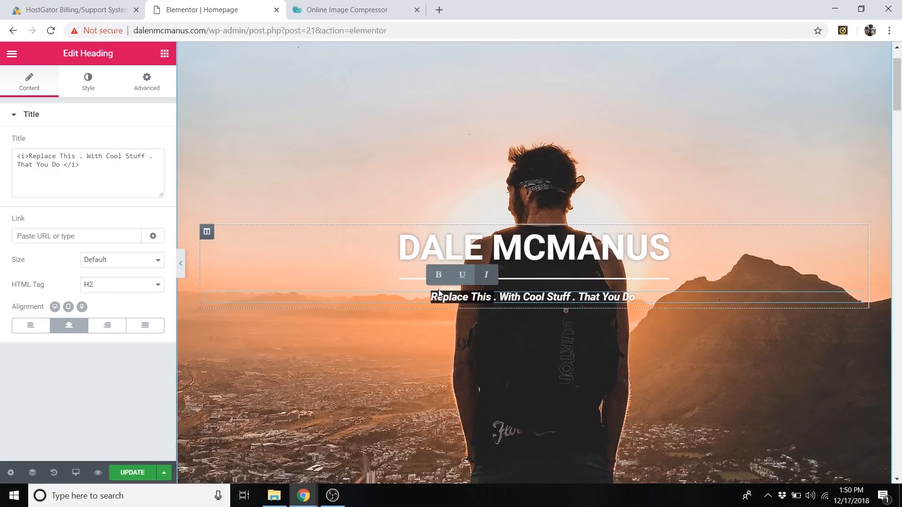
pyautogui.write('Videogr')
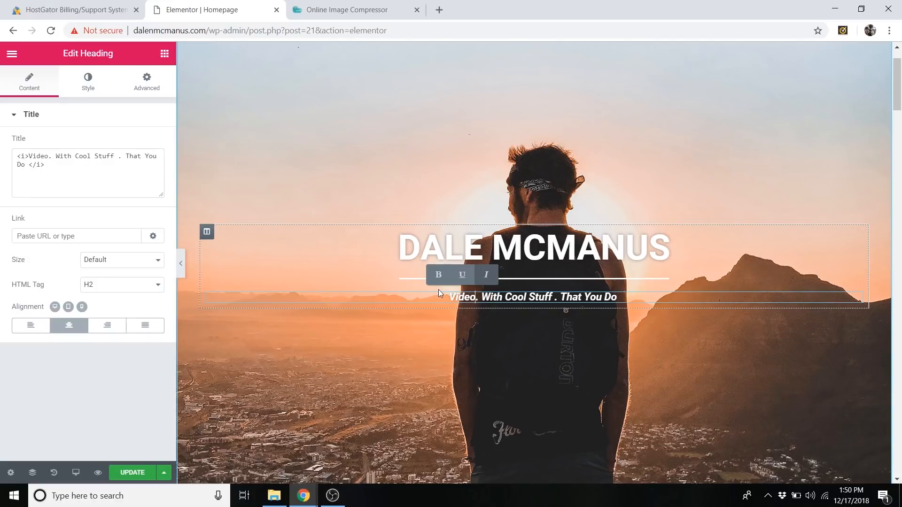
pyautogui.write('apher')
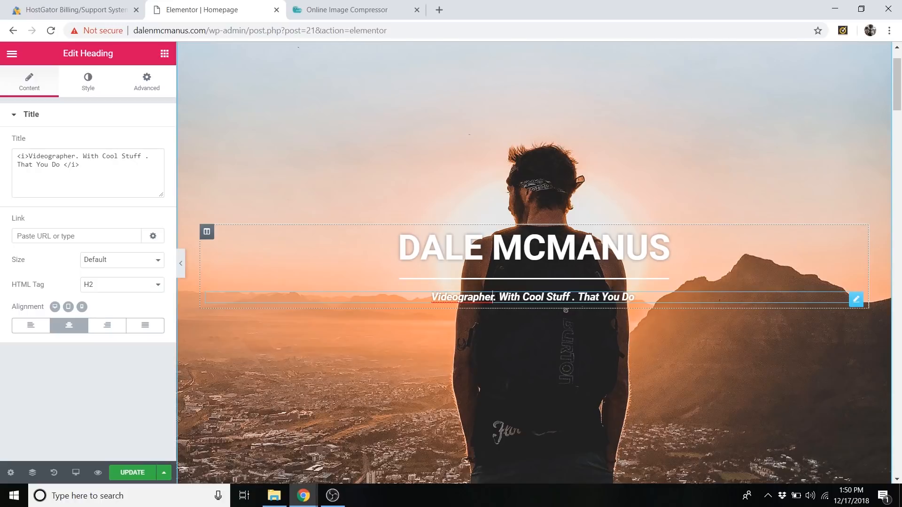
# Replace the remaining placeholder words in the hero tagline with "Photographer" and "Web Developer".
pyautogui.hotkey('ctrl', 'shift', 'Right')
pyautogui.hotkey('ctrl', 'shift', 'Right')
pyautogui.hotkey('ctrl', 'shift', 'Right')
pyautogui.write('Photo')
pyautogui.write('grapher')
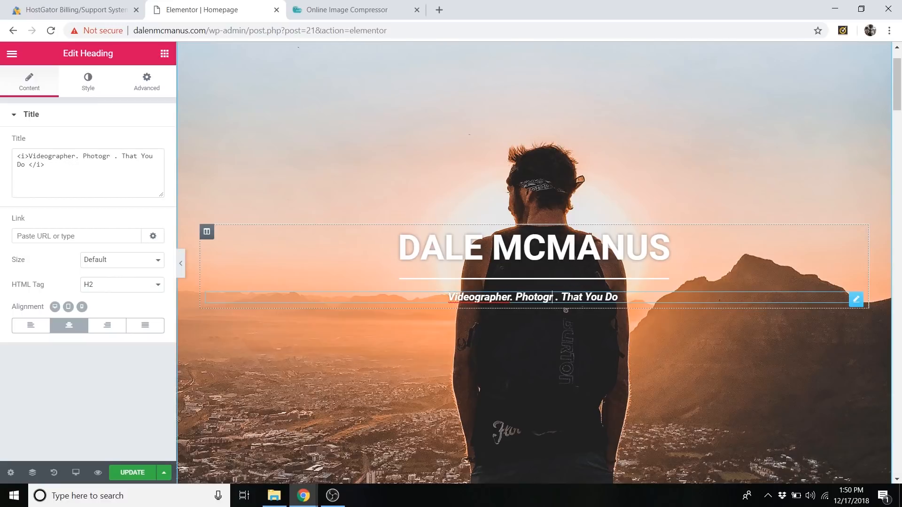
pyautogui.moveTo(574, 296); pyautogui.dragTo(645, 298)
pyautogui.write('Web Developer')
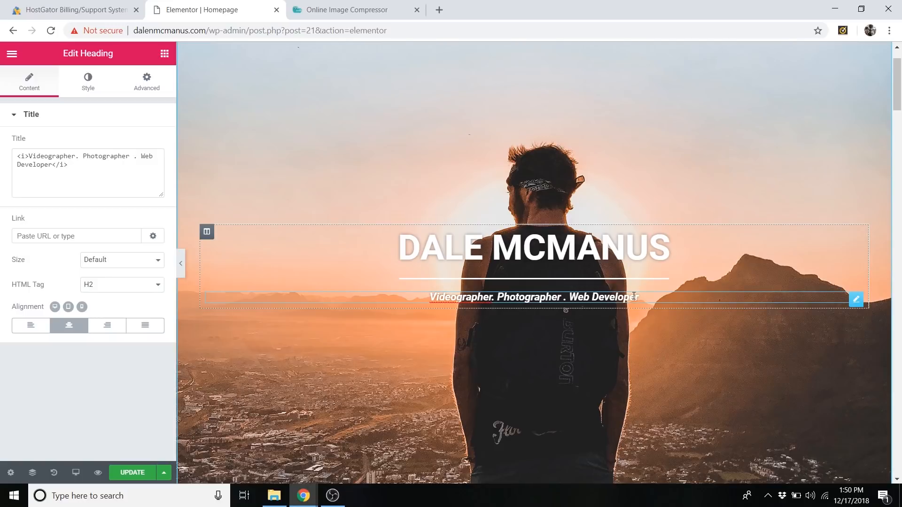
# Try the hero tagline without italics, and make it italic again.
pyautogui.moveTo(641, 297); pyautogui.dragTo(431, 303)
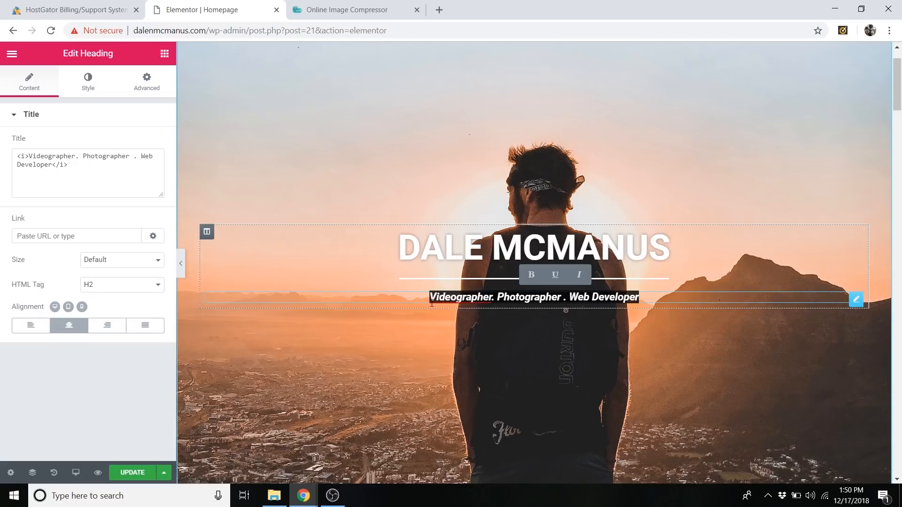
pyautogui.click(583, 281)
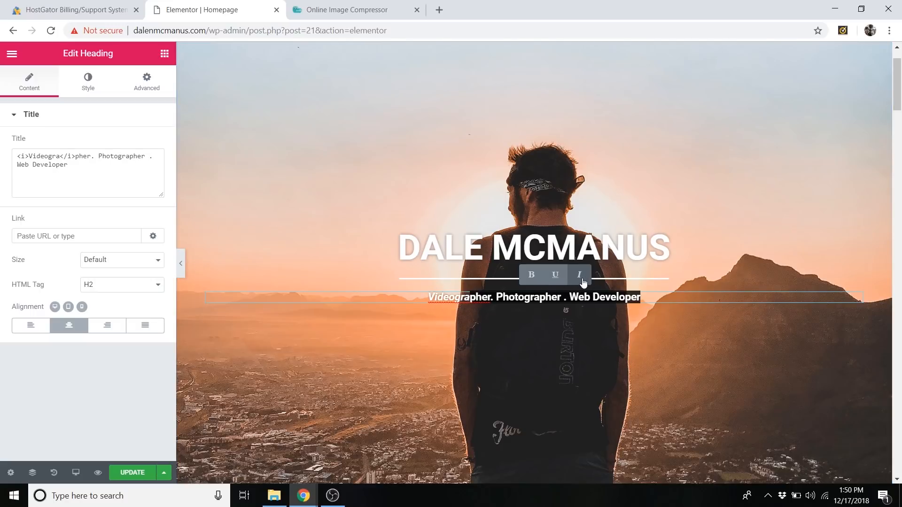
pyautogui.click(582, 282)
pyautogui.click(655, 299)
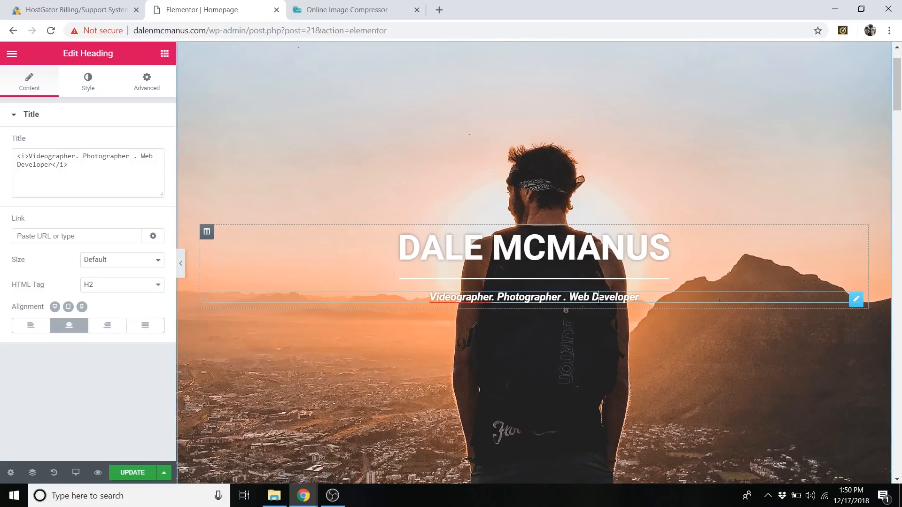
# Try the Anton font family for the hero name heading in its typography settings.
pyautogui.click(555, 239)
pyautogui.tripleClick(532, 238)
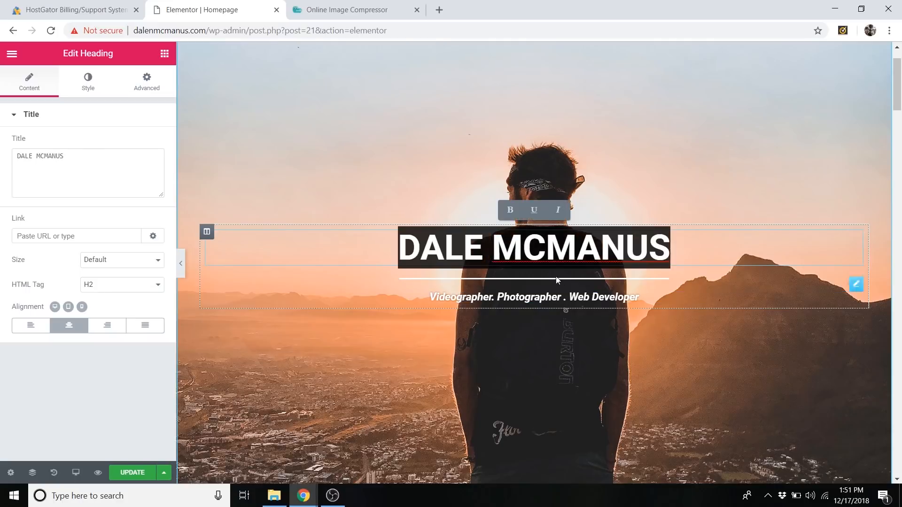
pyautogui.click(342, 229)
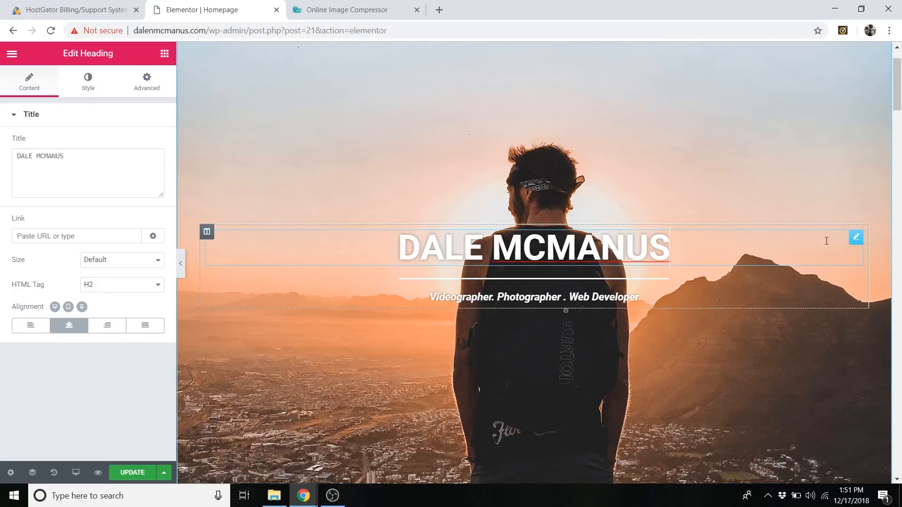
pyautogui.click(855, 239)
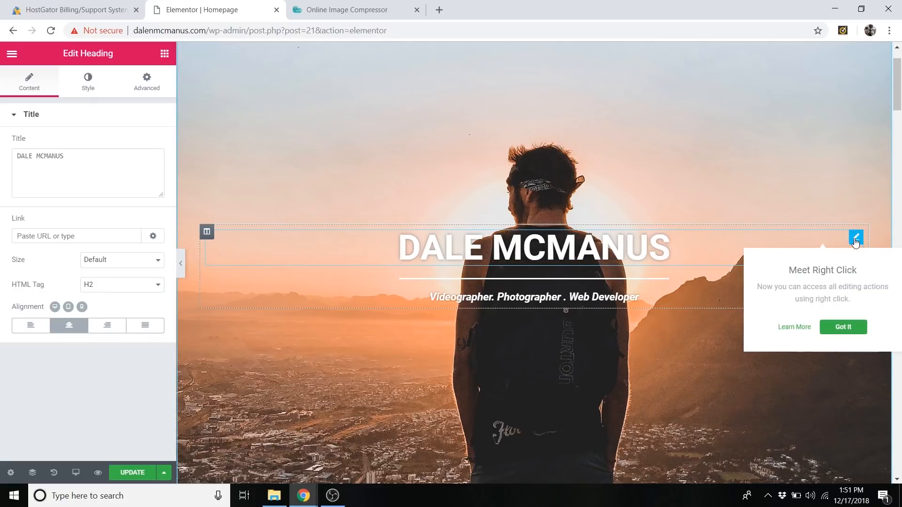
pyautogui.click(89, 85)
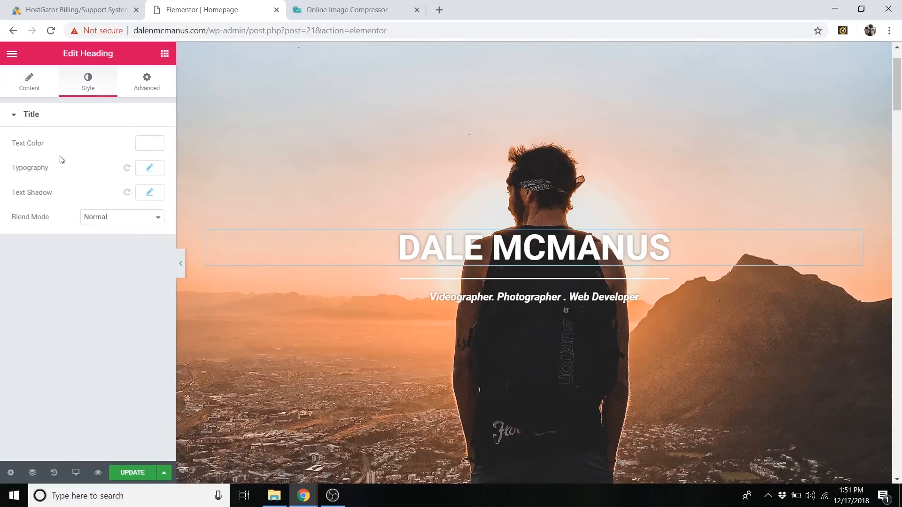
pyautogui.click(151, 170)
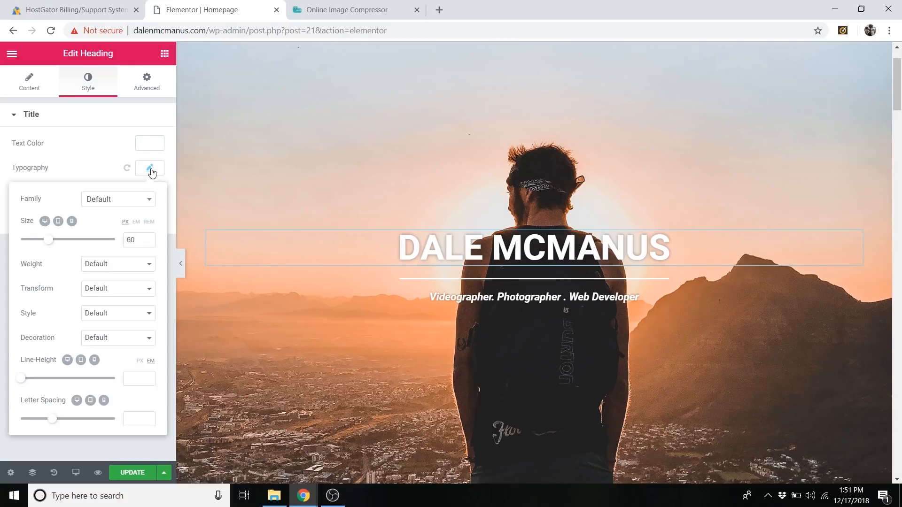
pyautogui.click(123, 203)
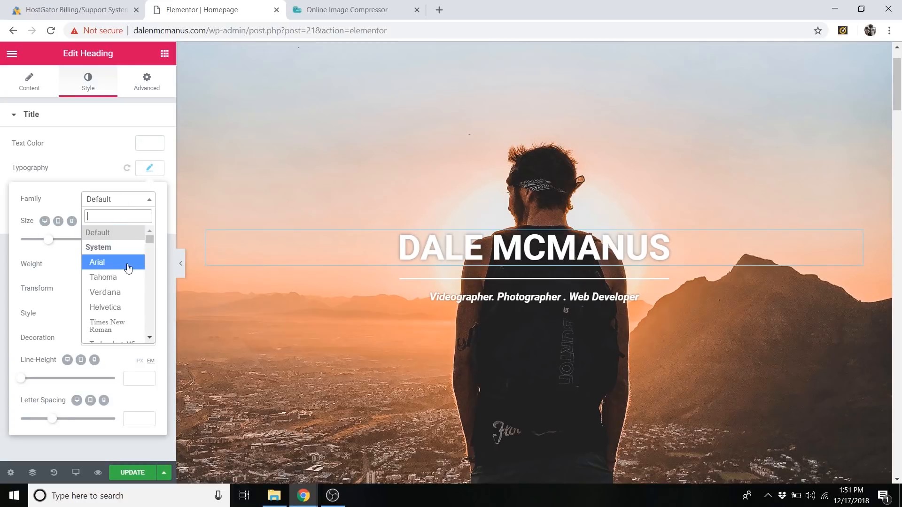
pyautogui.scroll(-6, 124, 268)
pyautogui.scroll(-10, 121, 277)
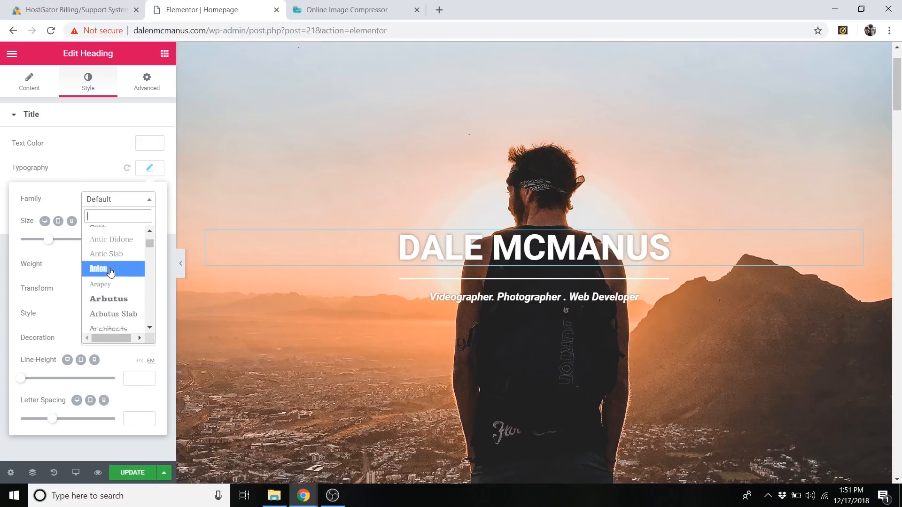
pyautogui.click(111, 270)
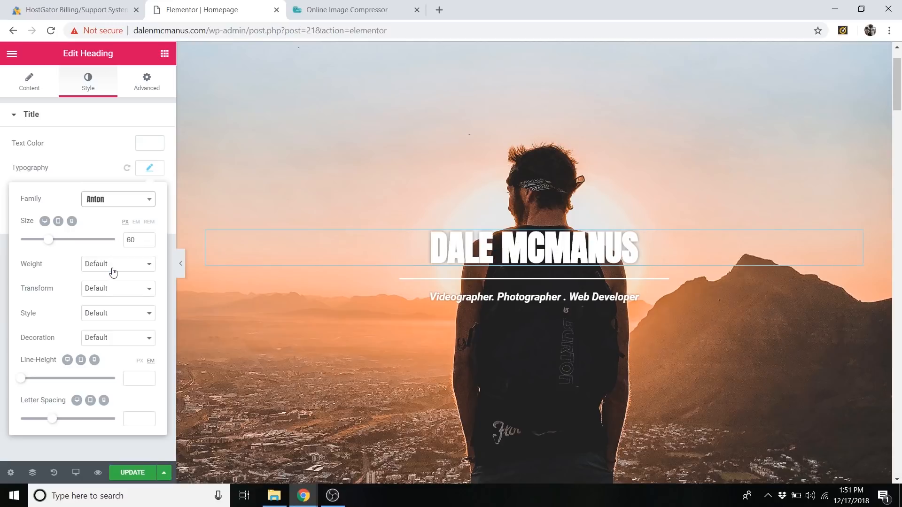
# Set the hero name heading's font family back to Default.
pyautogui.click(132, 202)
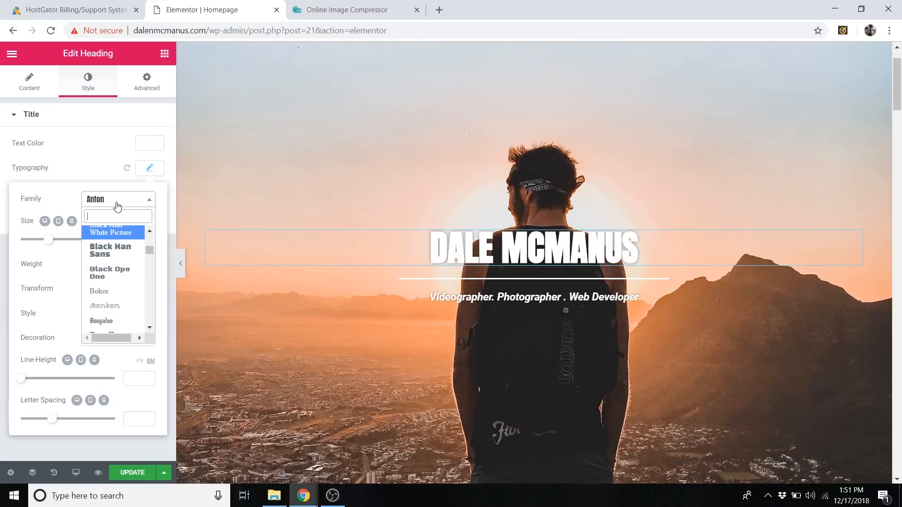
pyautogui.click(117, 205)
pyautogui.click(120, 201)
pyautogui.moveTo(152, 249); pyautogui.dragTo(152, 233)
pyautogui.click(113, 234)
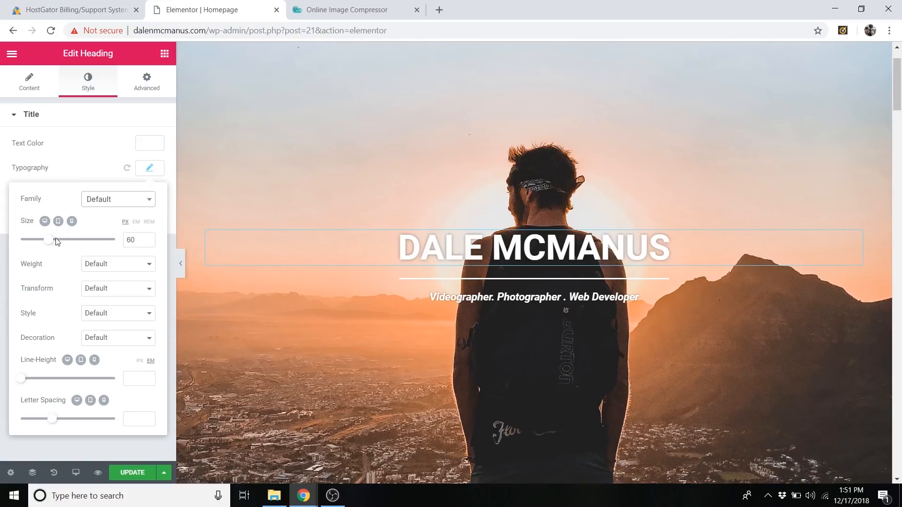
# Try a font size of 32 px for the hero name heading, and set it back to 60 px.
pyautogui.moveTo(51, 242)
pyautogui.mouseDown()
pyautogui.moveTo(75, 240)
pyautogui.moveTo(37, 242)
pyautogui.mouseUp()
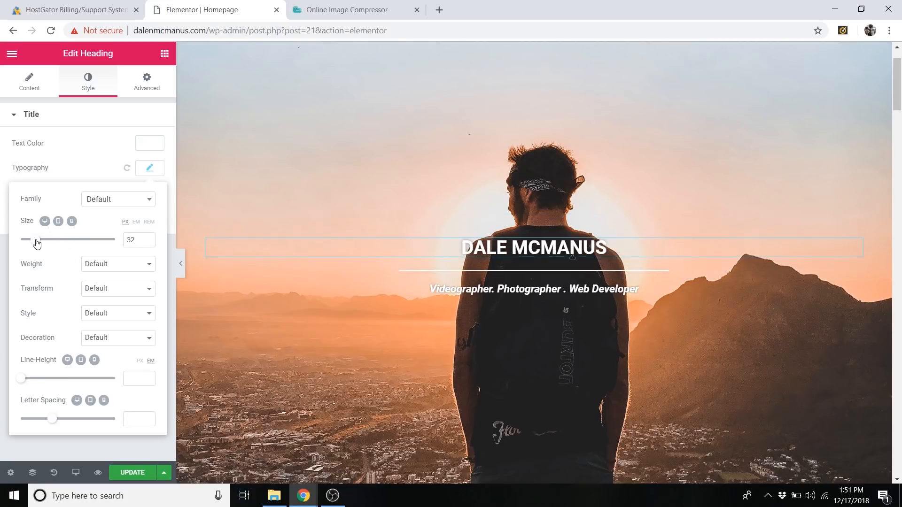
pyautogui.moveTo(139, 246); pyautogui.dragTo(119, 244)
pyautogui.write('60')
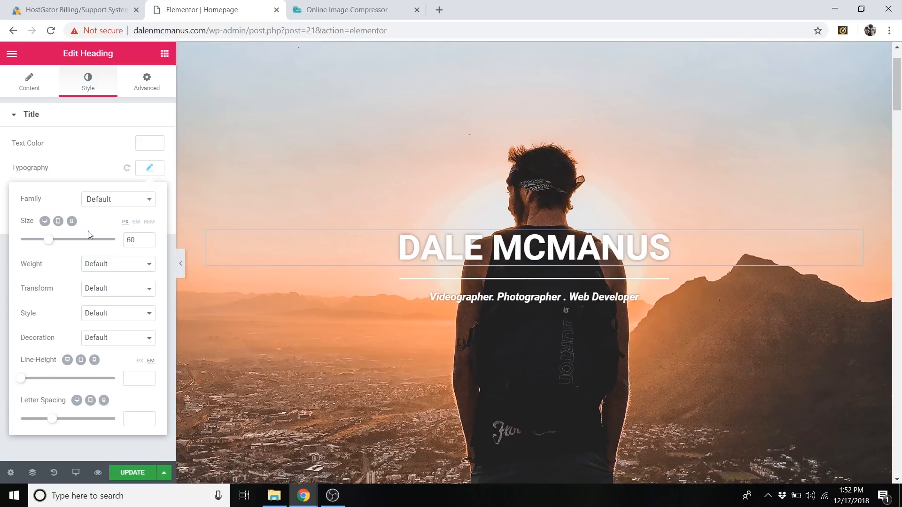
pyautogui.click(156, 169)
# Open the layout settings of the About Me section below the hero.
pyautogui.scroll(-5, 540, 225)
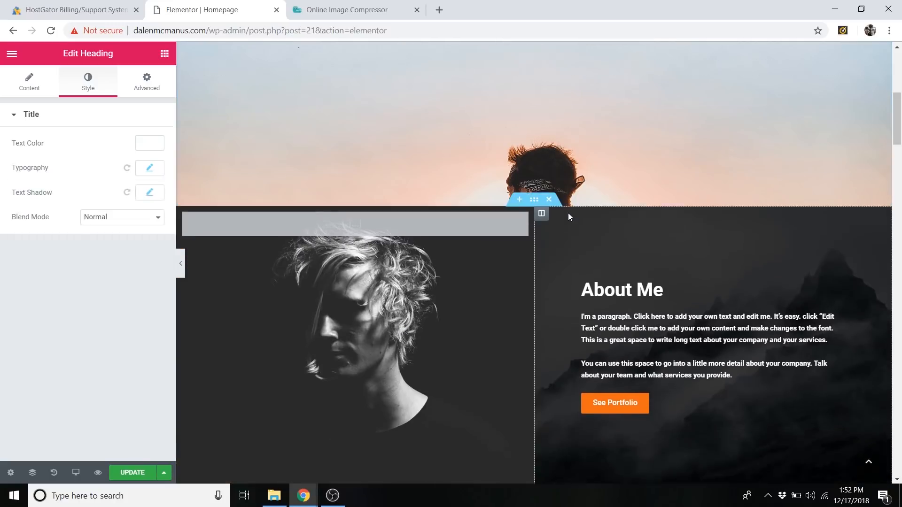
pyautogui.scroll(4, 568, 213)
pyautogui.scroll(-6, 567, 213)
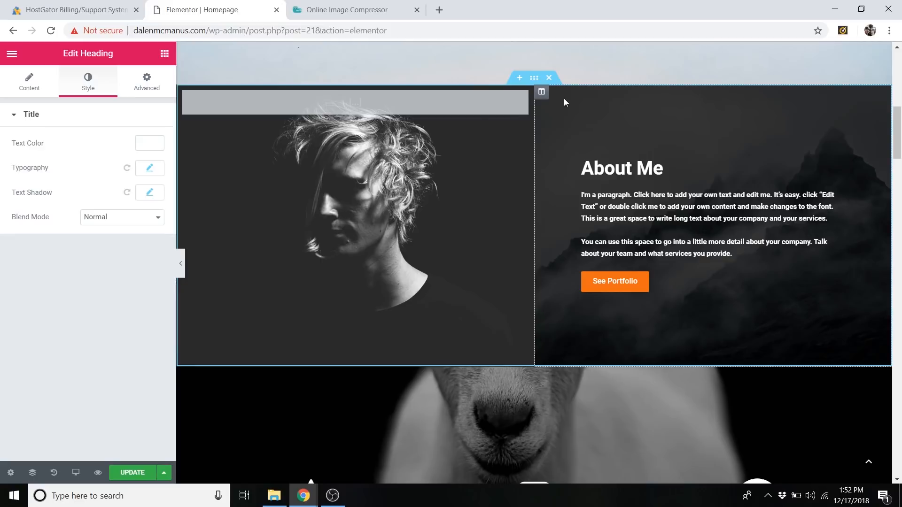
pyautogui.click(535, 79)
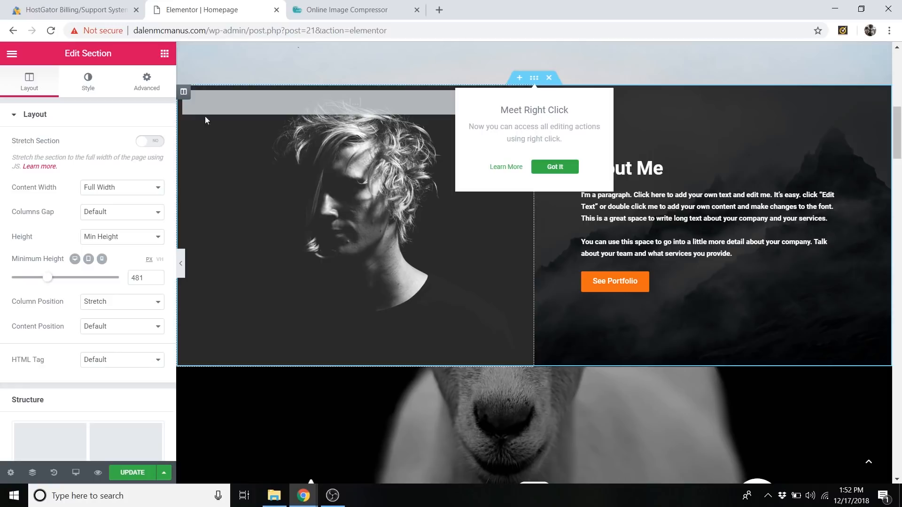
pyautogui.click(438, 171)
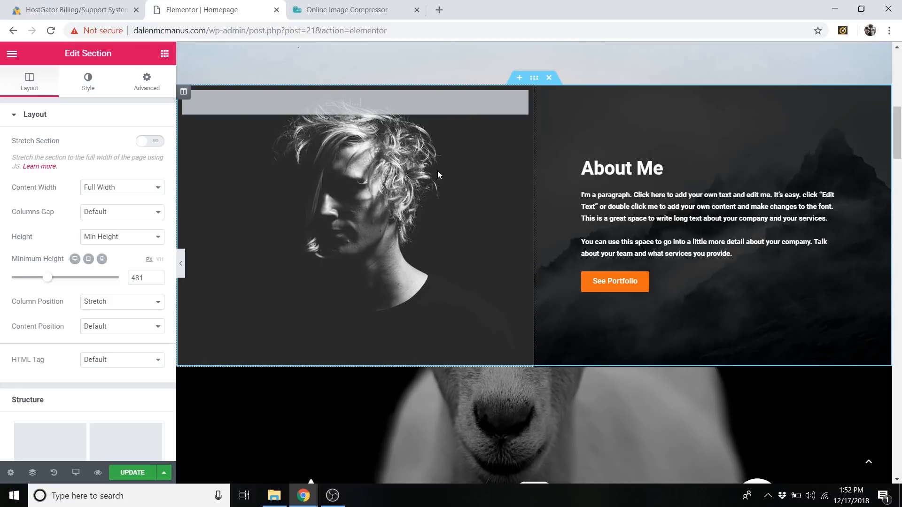
pyautogui.rightClick(536, 83)
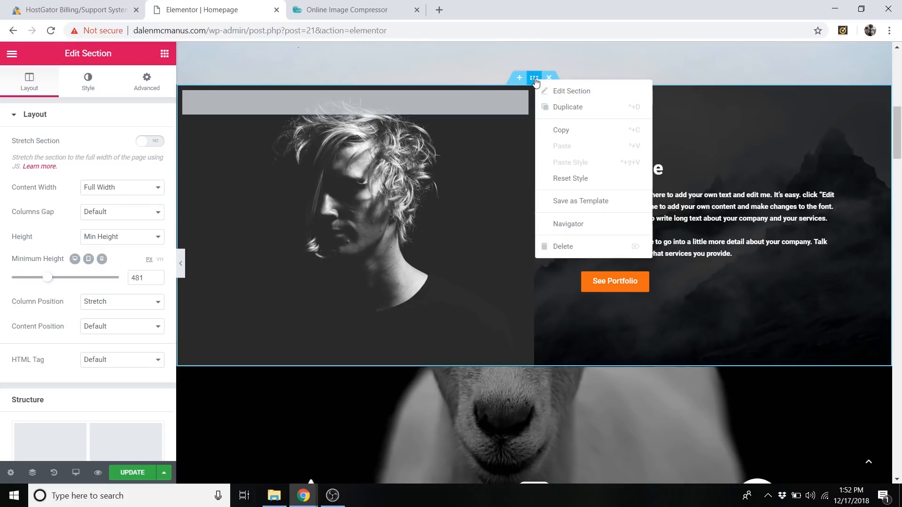
pyautogui.click(556, 95)
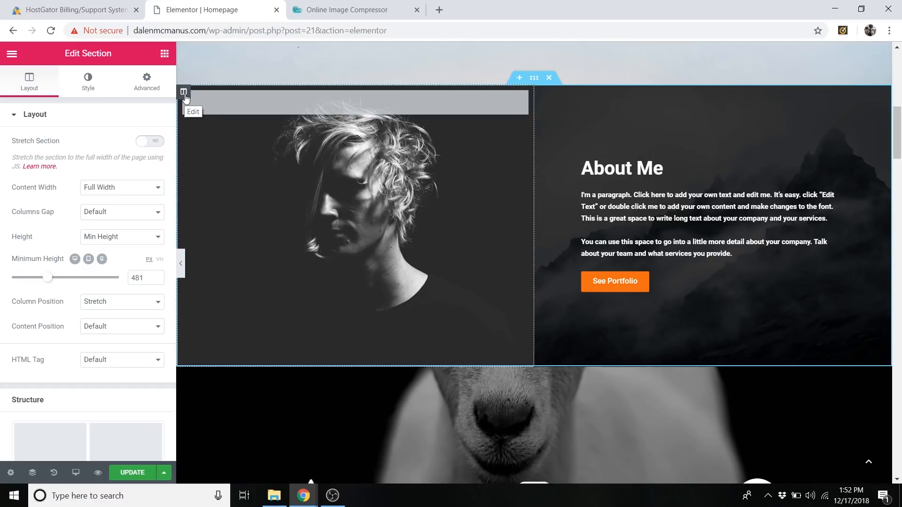
# Remove the portrait background image from the column beside the About Me text.
pyautogui.rightClick(184, 97)
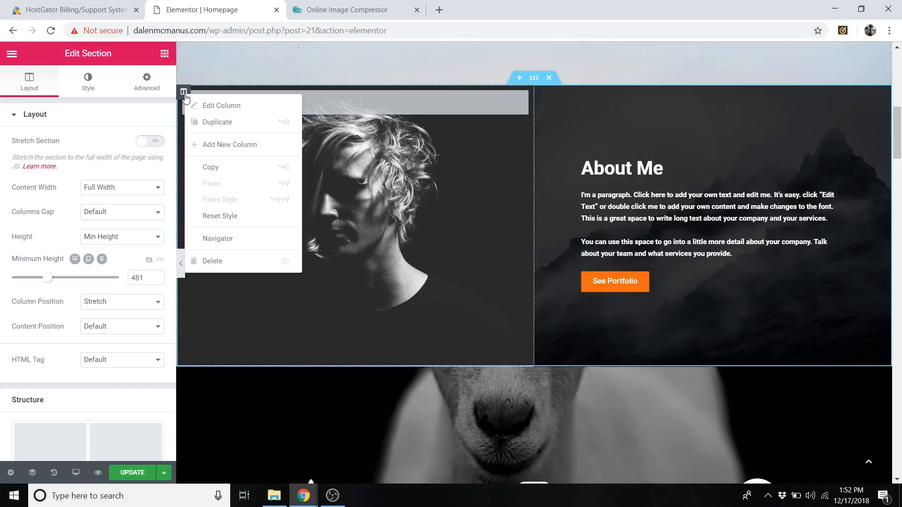
pyautogui.click(238, 108)
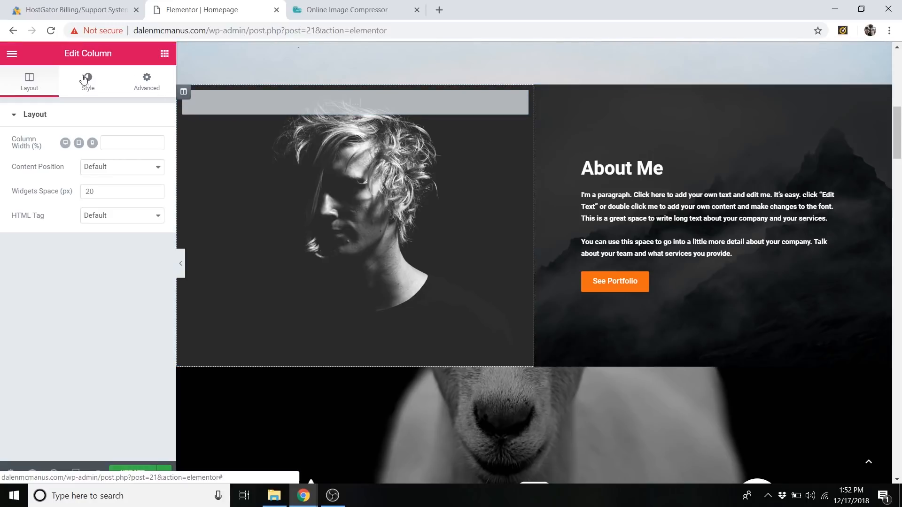
pyautogui.click(94, 89)
pyautogui.moveTo(126, 263)
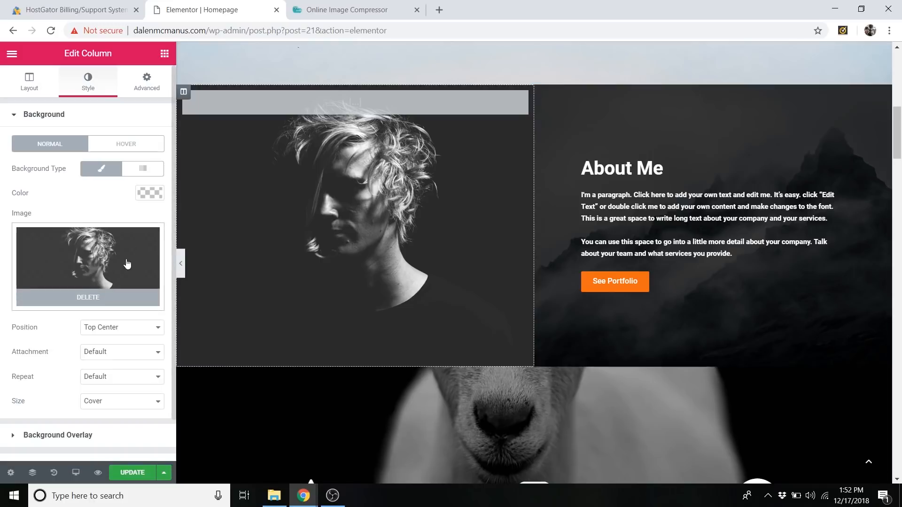
pyautogui.click(139, 300)
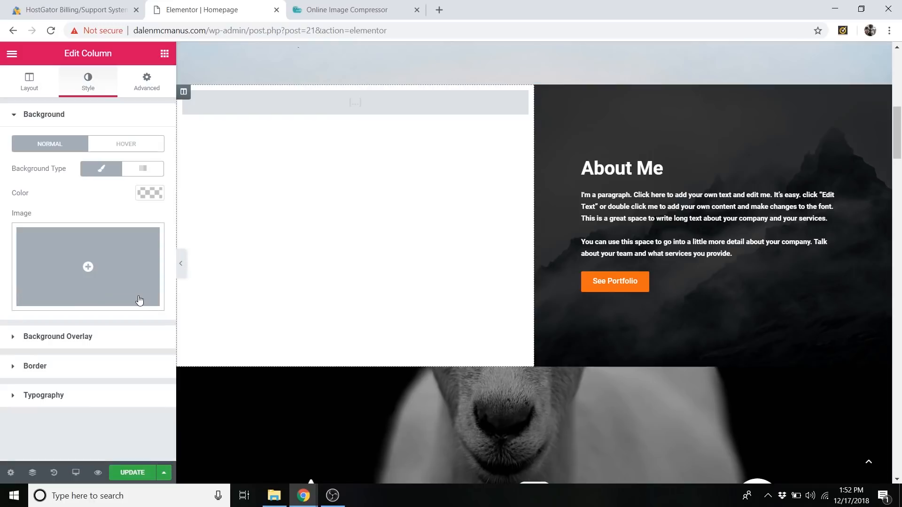
# Upload the "About Me" photo from the My Images folder and insert it as the empty column's background image.
pyautogui.click(119, 241)
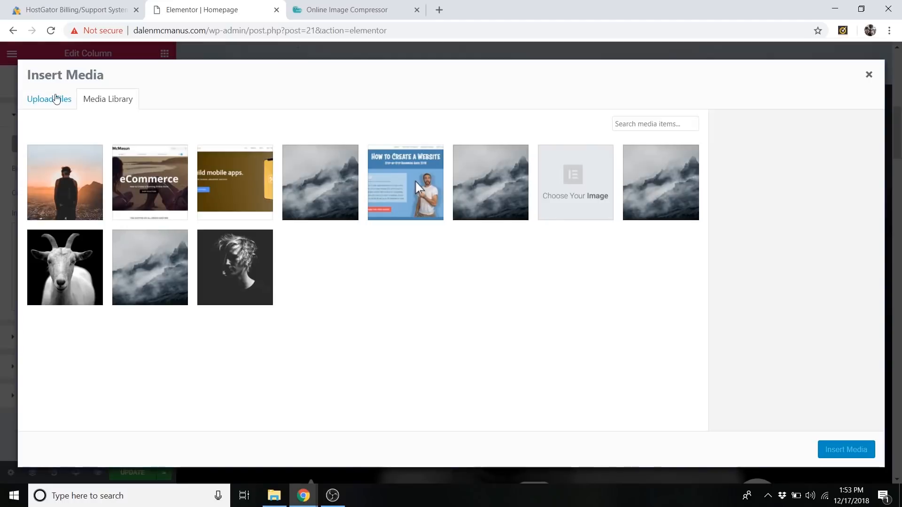
pyautogui.click(44, 107)
pyautogui.click(463, 263)
pyautogui.click(239, 126)
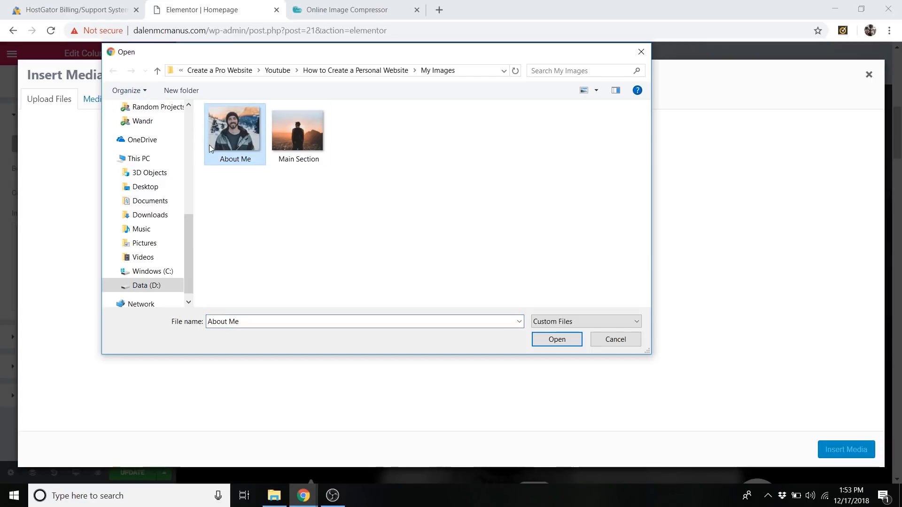
pyautogui.click(556, 343)
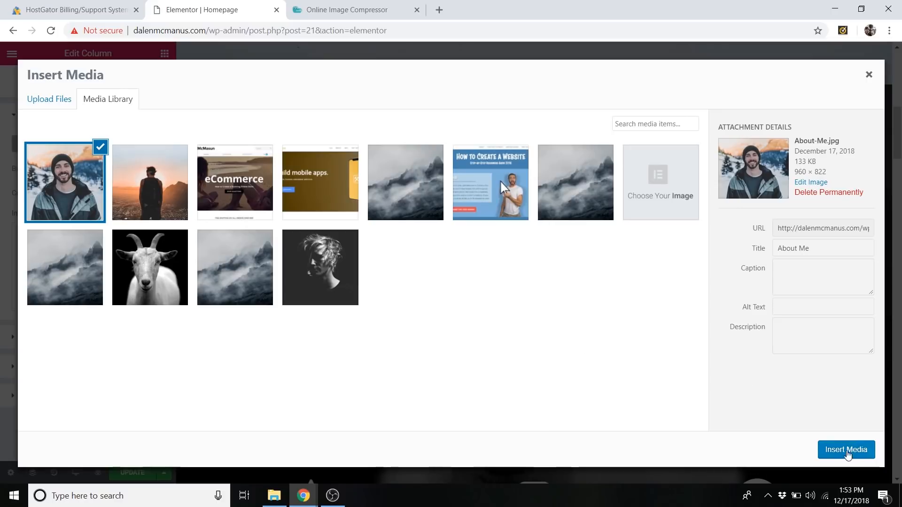
pyautogui.click(846, 451)
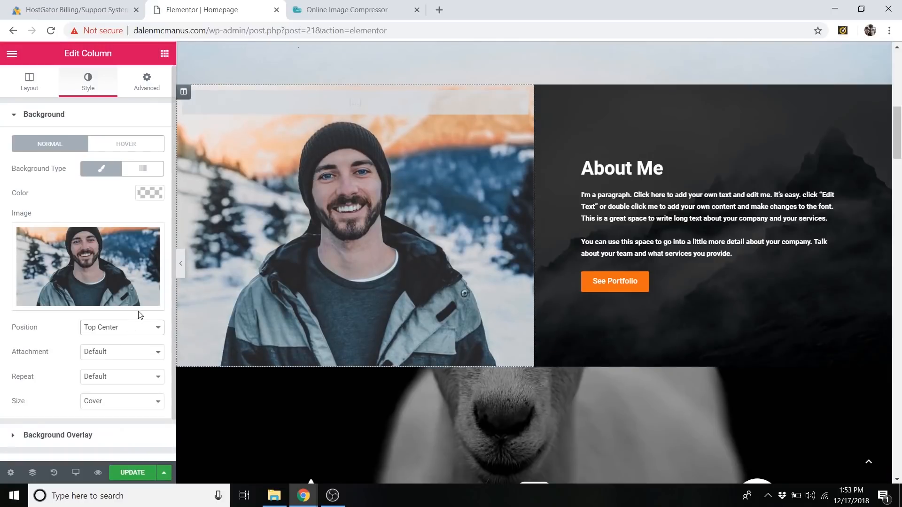
# Remove the misty mountain background image from the column containing the About Me text.
pyautogui.scroll(1, 545, 292)
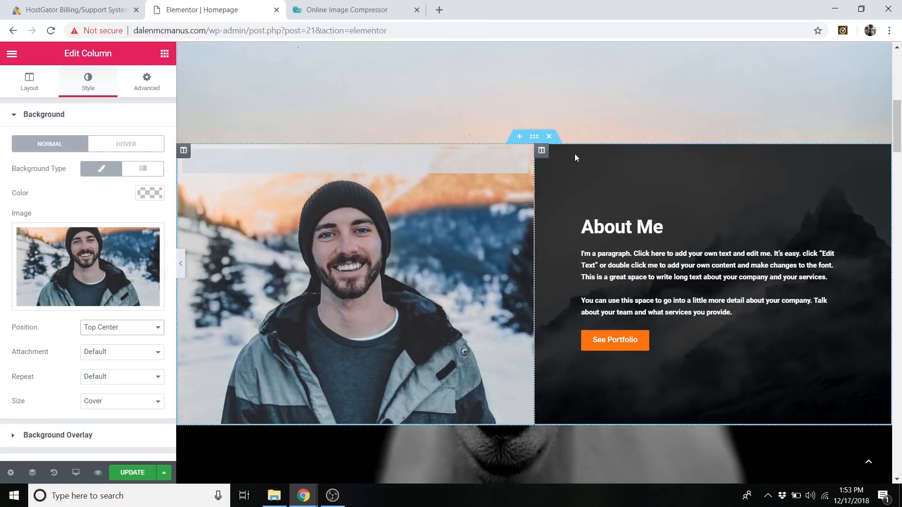
pyautogui.click(541, 151)
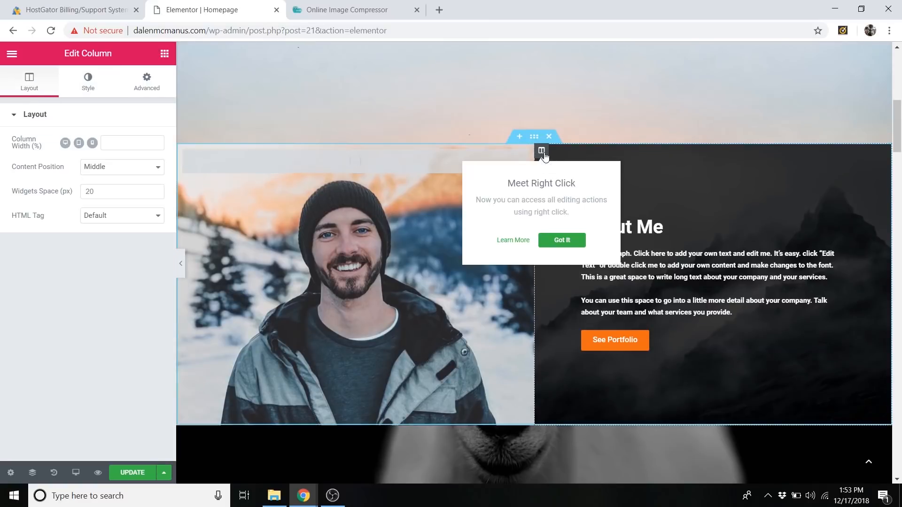
pyautogui.rightClick(543, 157)
pyautogui.click(571, 164)
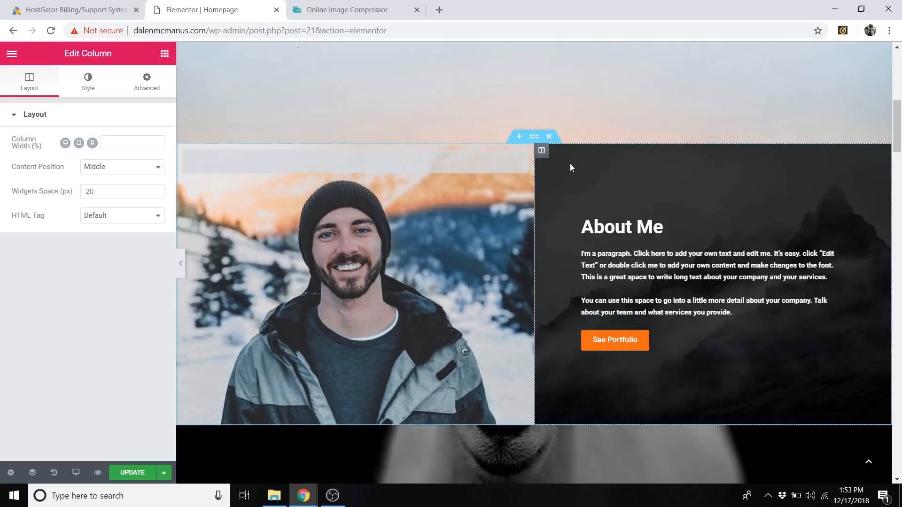
pyautogui.click(88, 87)
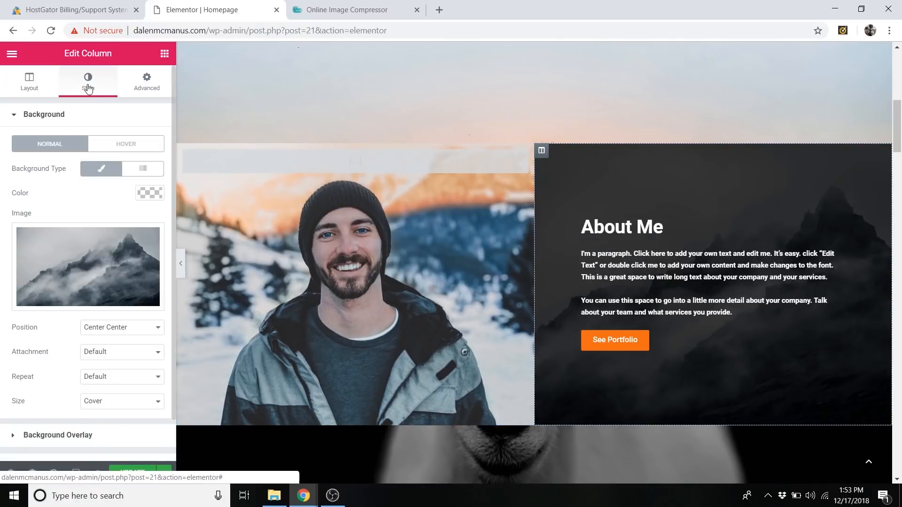
pyautogui.moveTo(110, 247)
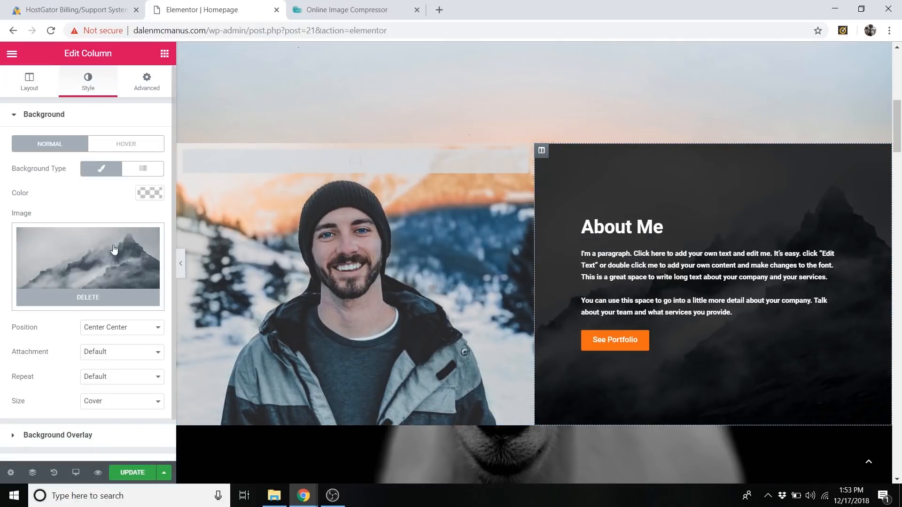
pyautogui.click(92, 300)
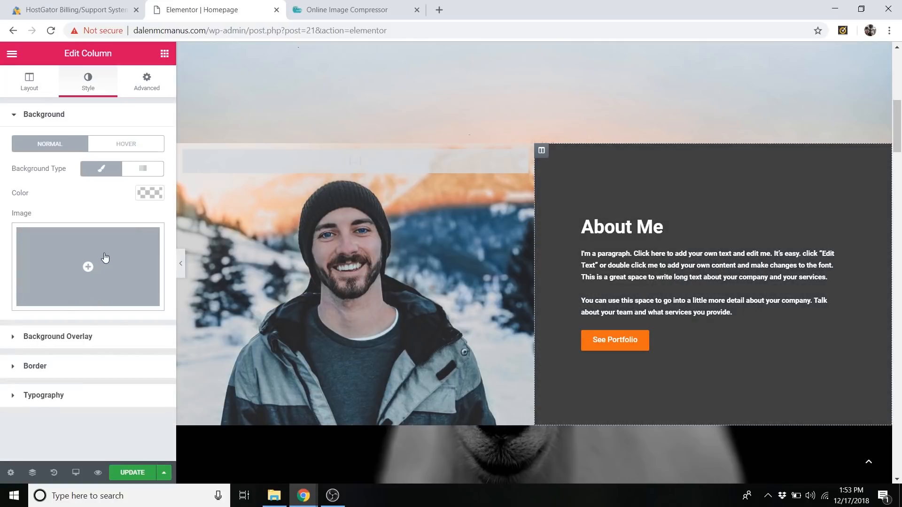
# Upload the "Desert" image from the Follow Along Images folder and insert it as the About Me text column's background image.
pyautogui.click(105, 258)
pyautogui.click(52, 100)
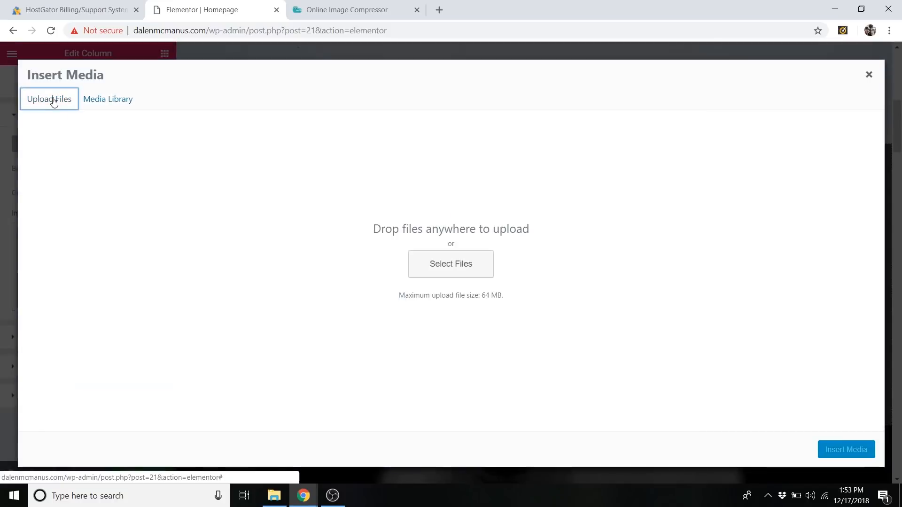
pyautogui.click(464, 271)
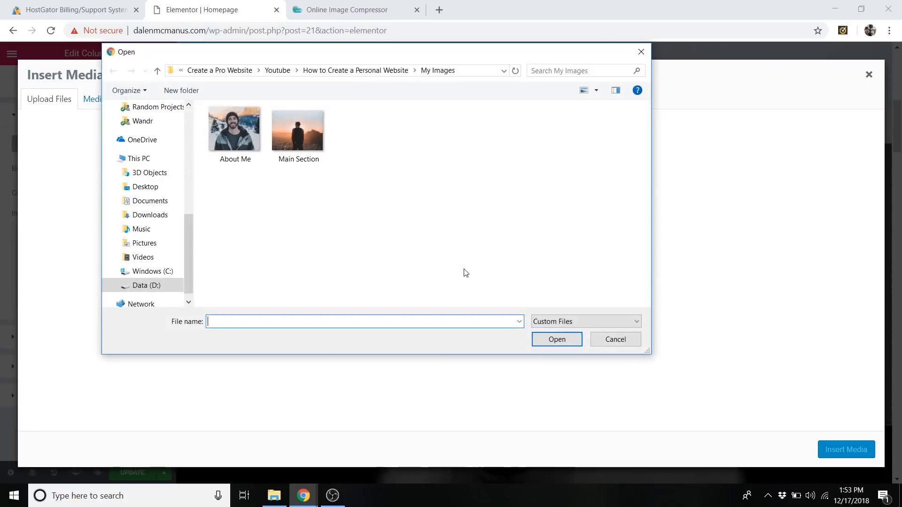
pyautogui.click(347, 71)
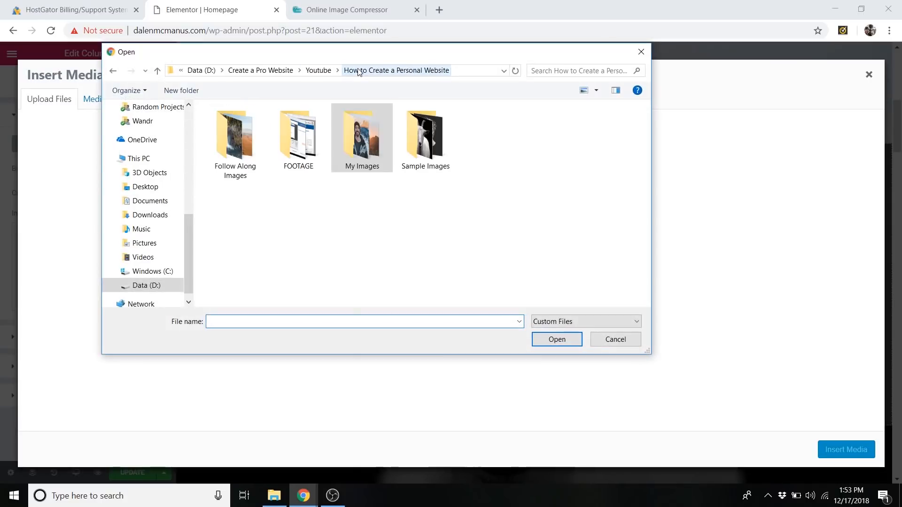
pyautogui.doubleClick(230, 141)
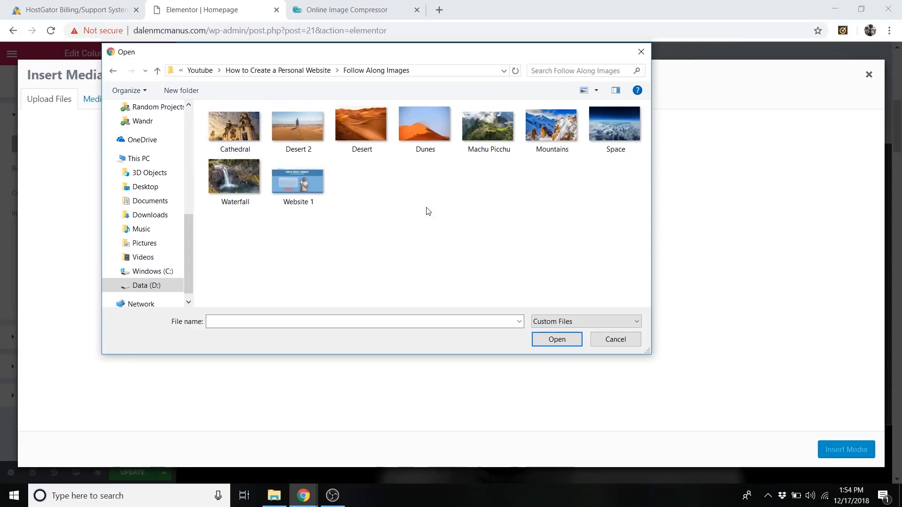
pyautogui.click(359, 130)
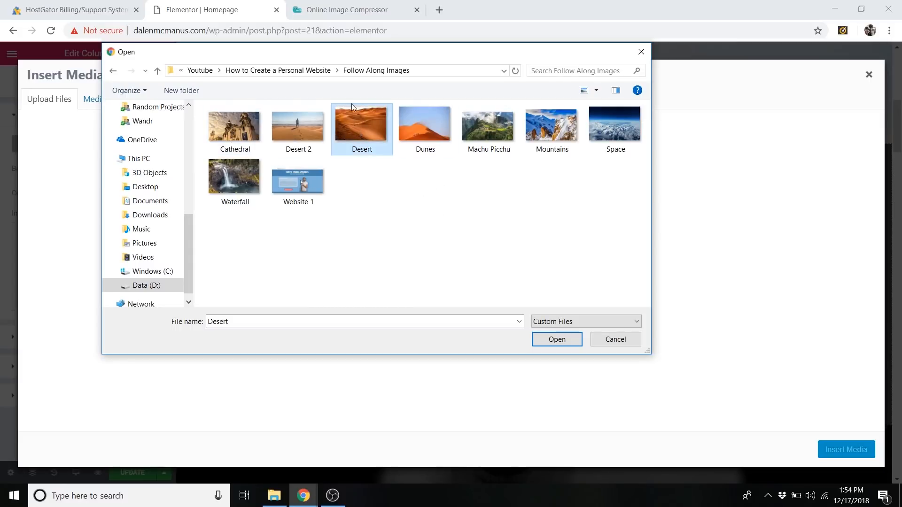
pyautogui.click(556, 339)
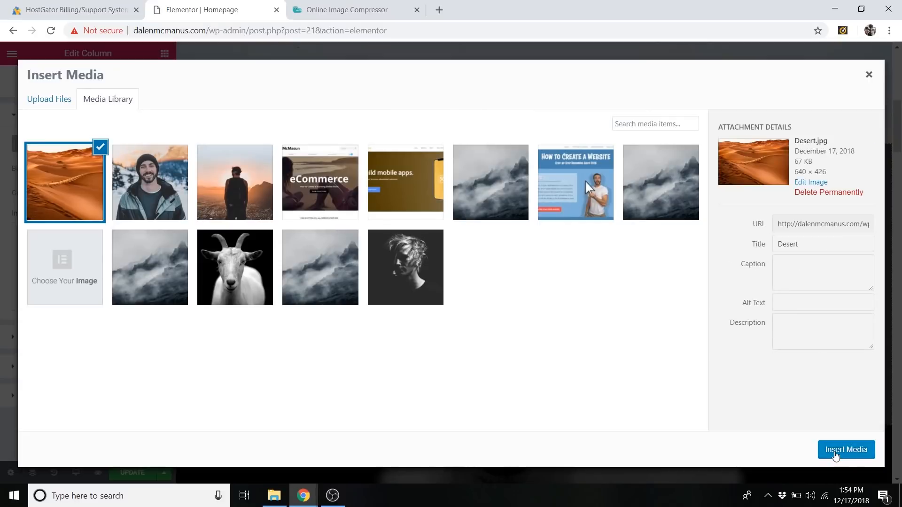
pyautogui.click(835, 452)
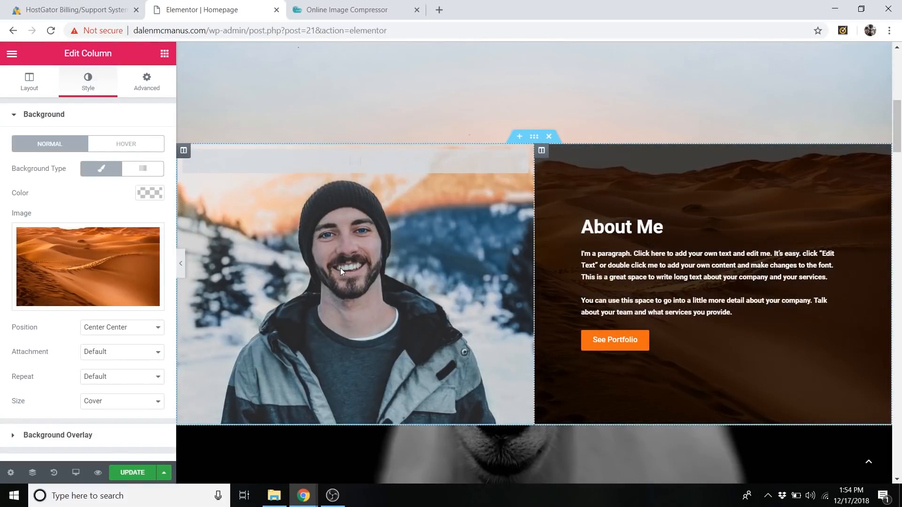
# Try a lower background overlay opacity on the About Me text column, restore it to 0.75, and view the overlay color choices.
pyautogui.click(64, 118)
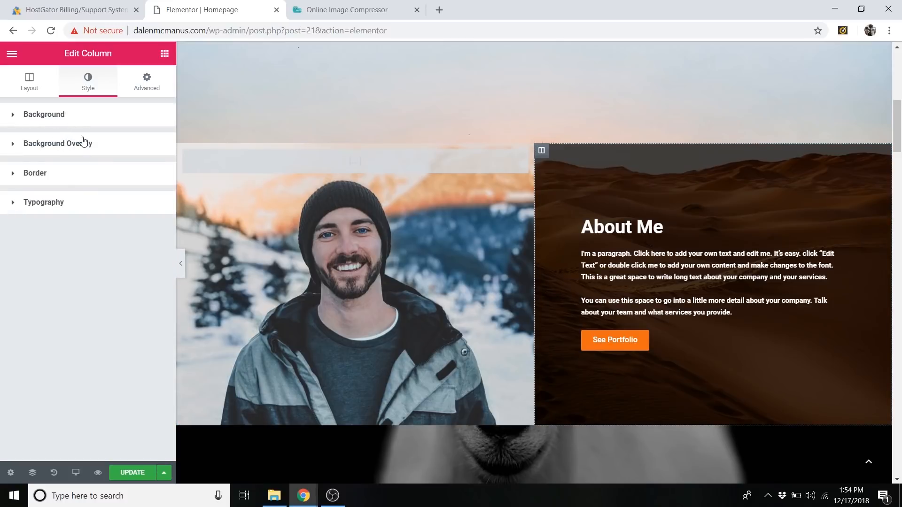
pyautogui.click(67, 149)
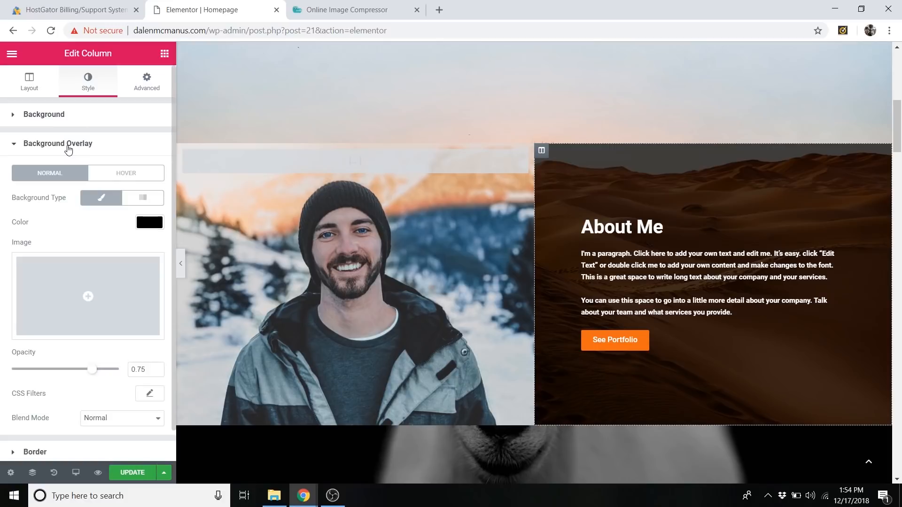
pyautogui.moveTo(91, 369)
pyautogui.mouseDown()
pyautogui.moveTo(39, 371)
pyautogui.moveTo(88, 371)
pyautogui.mouseUp()
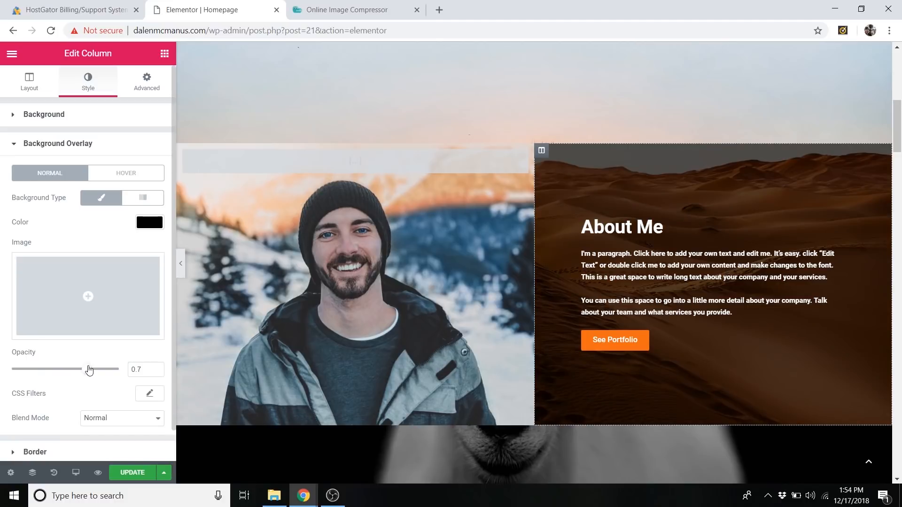
pyautogui.hotkey('ctrl', 'z')
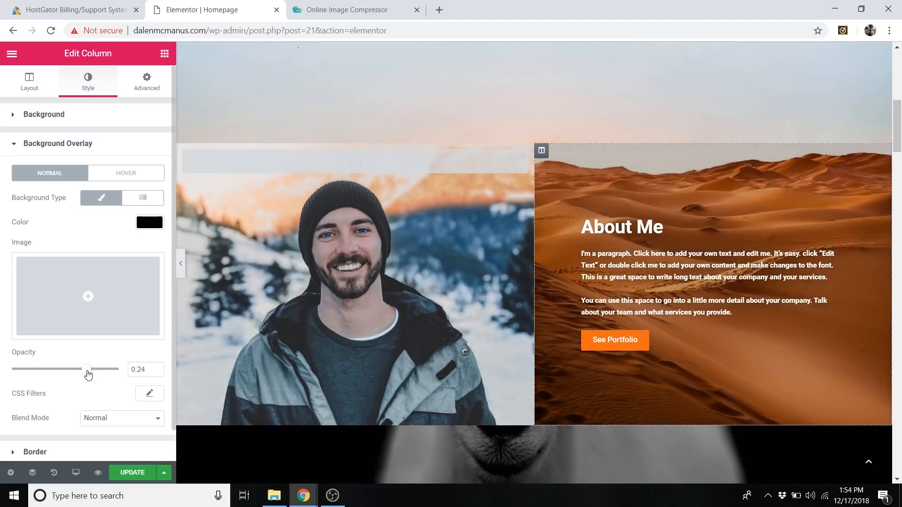
pyautogui.moveTo(88, 373); pyautogui.dragTo(89, 373)
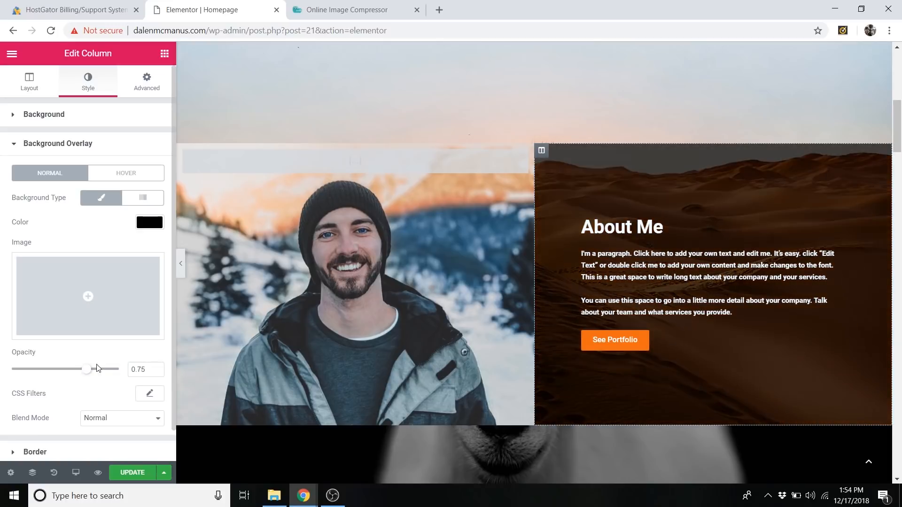
pyautogui.click(153, 225)
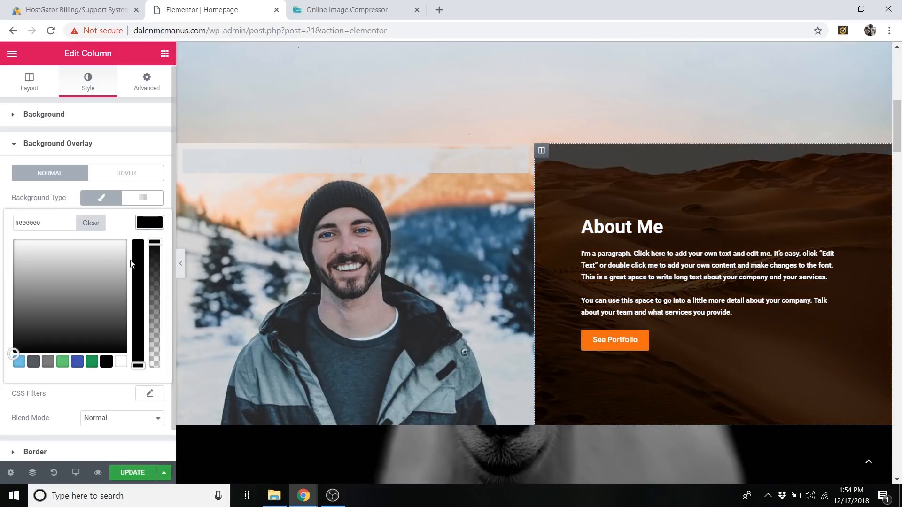
pyautogui.click(157, 228)
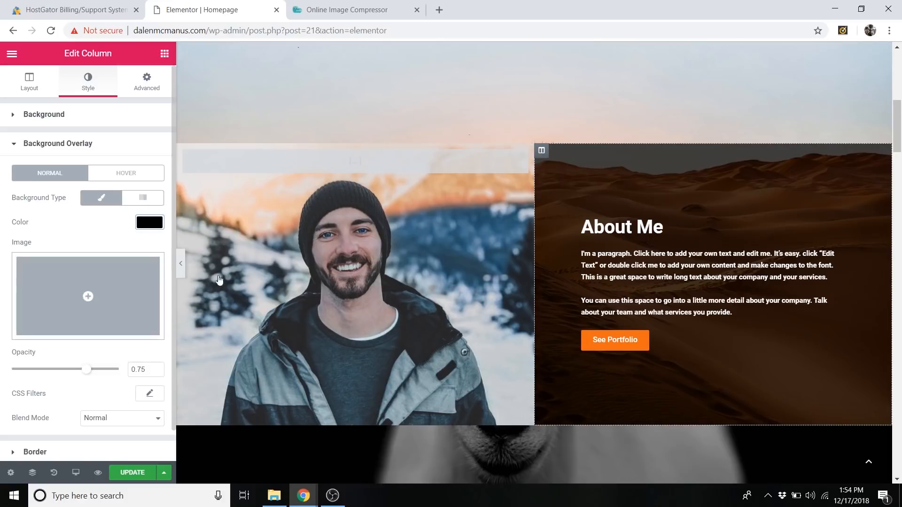
# View the About Me heading's style settings and the text settings of the paragraph below it.
pyautogui.click(628, 226)
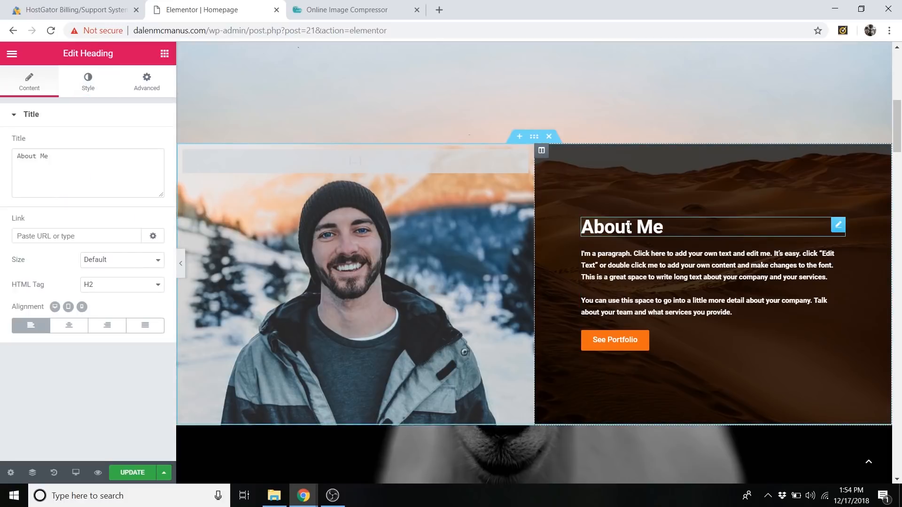
pyautogui.doubleClick(628, 226)
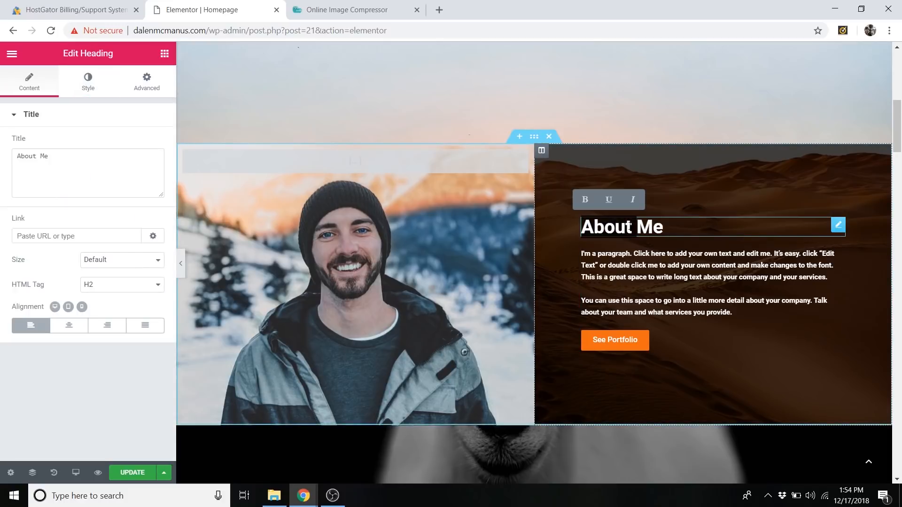
pyautogui.click(104, 94)
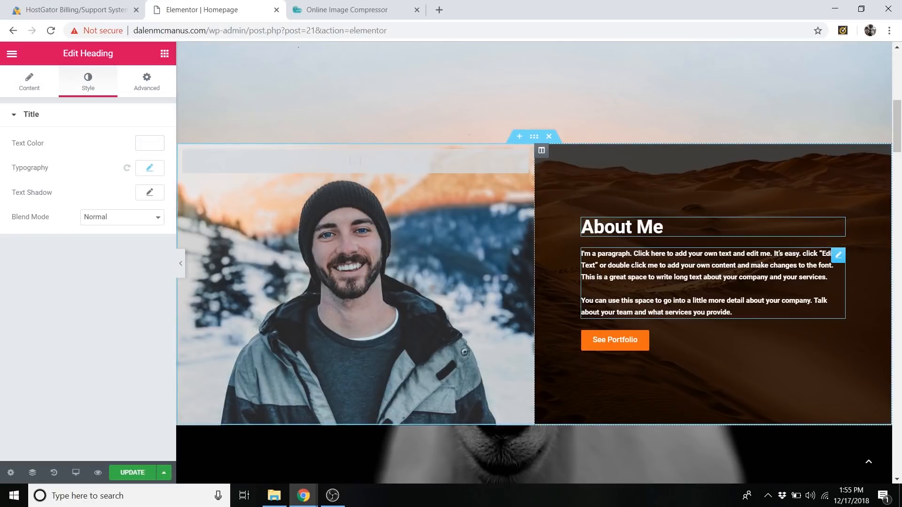
pyautogui.click(634, 265)
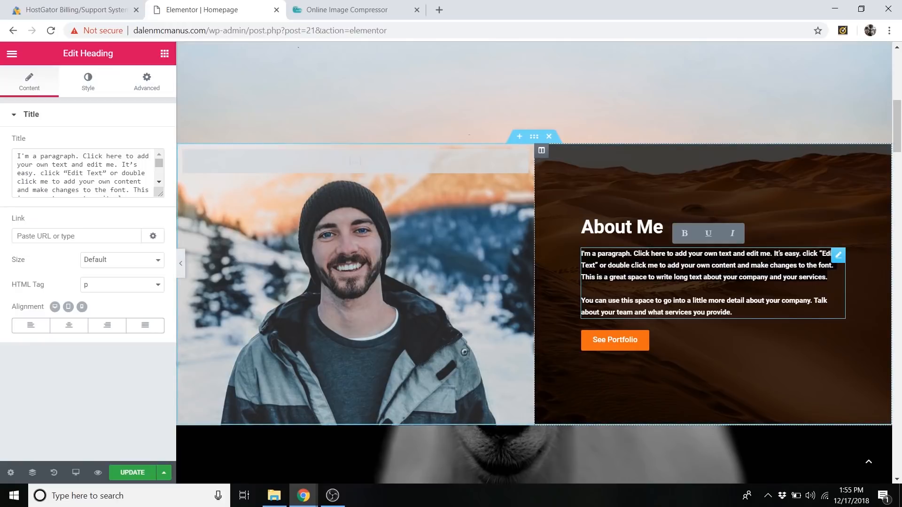
pyautogui.click(643, 266)
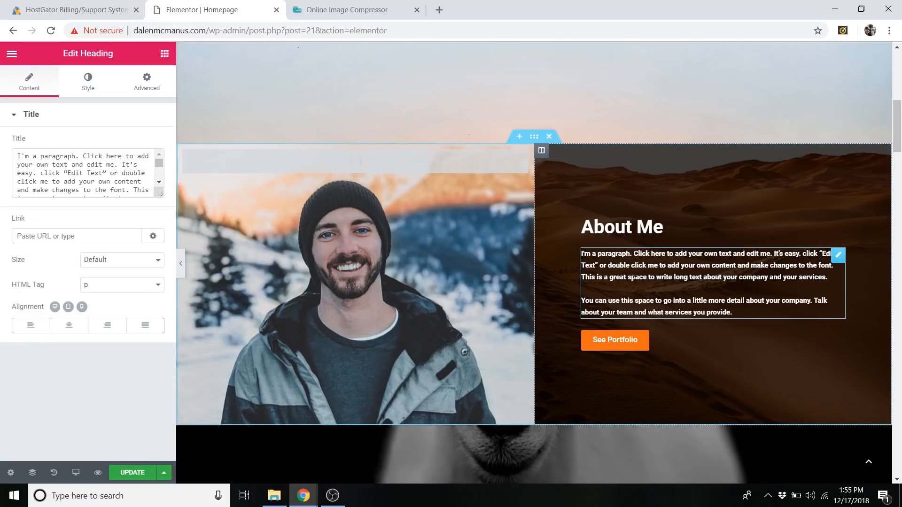
pyautogui.scroll(-3, 637, 277)
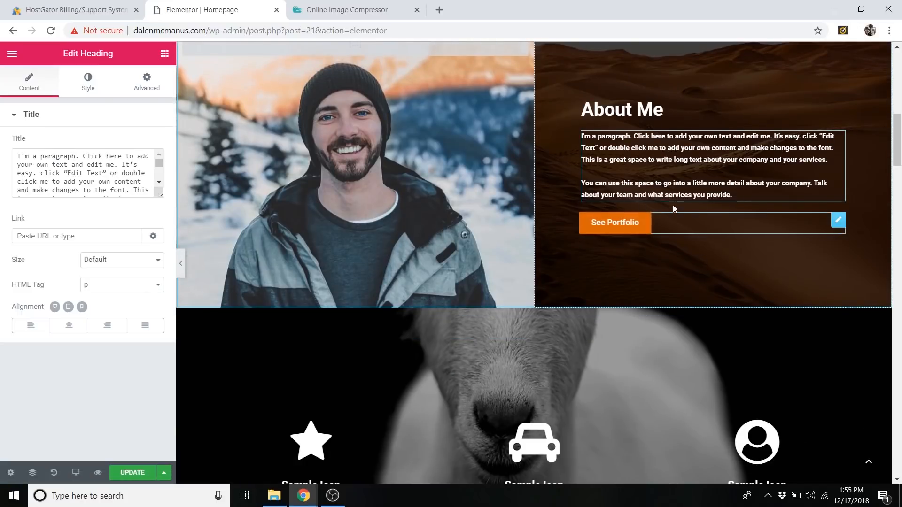
pyautogui.scroll(1, 676, 225)
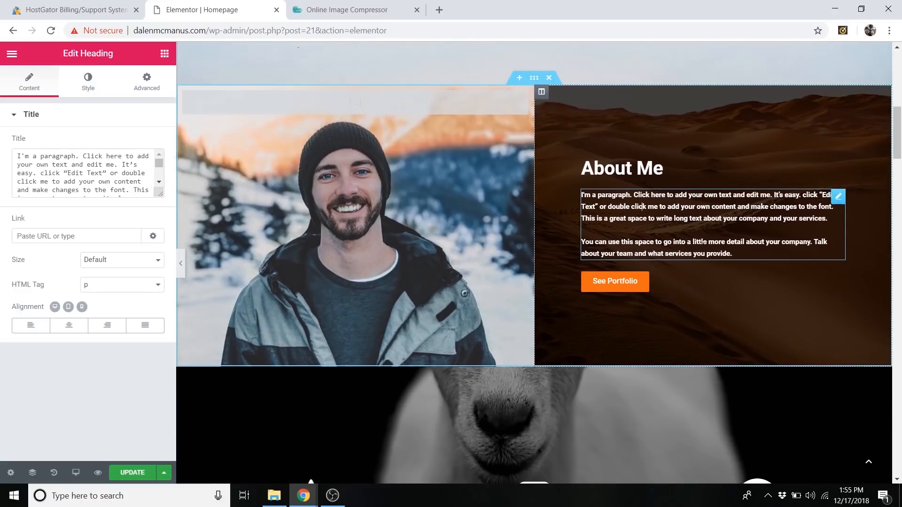
# Open the See Portfolio button for editing and review its text and link settings.
pyautogui.click(839, 284)
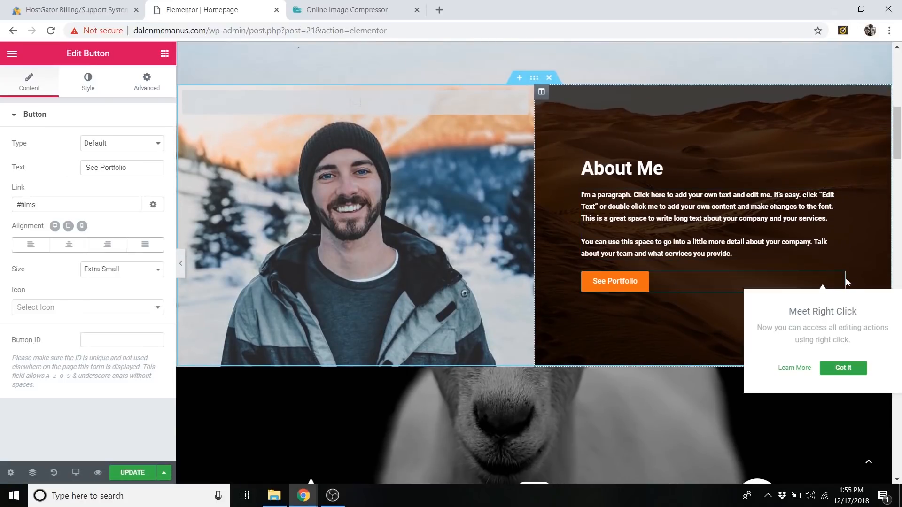
pyautogui.rightClick(839, 282)
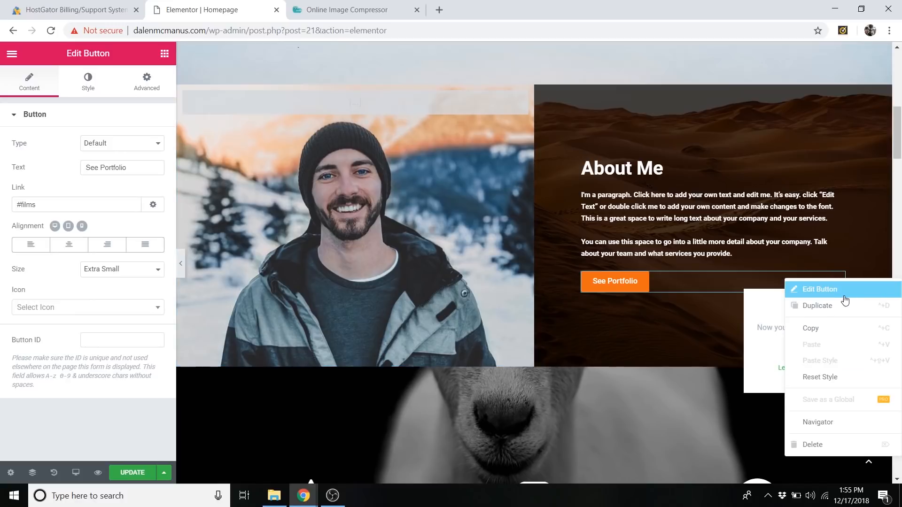
pyautogui.click(839, 291)
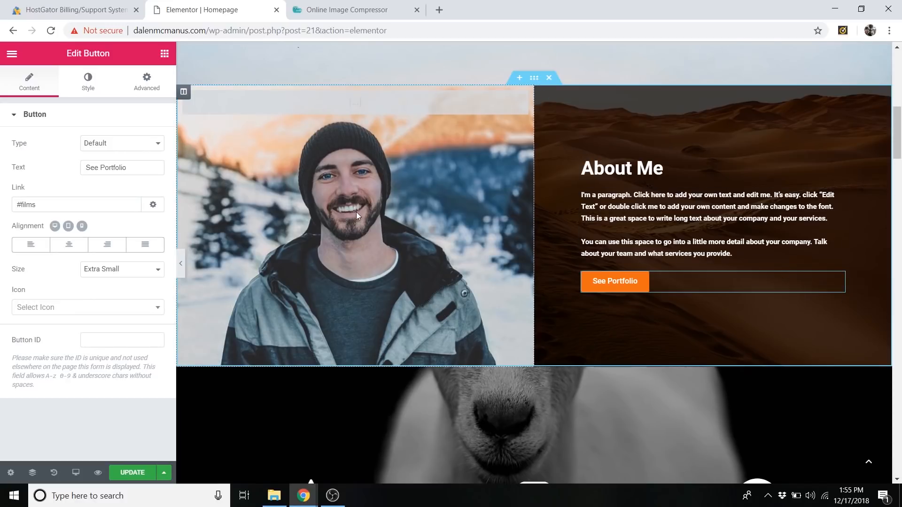
pyautogui.click(135, 167)
pyautogui.doubleClick(133, 168)
pyautogui.press('Tab')
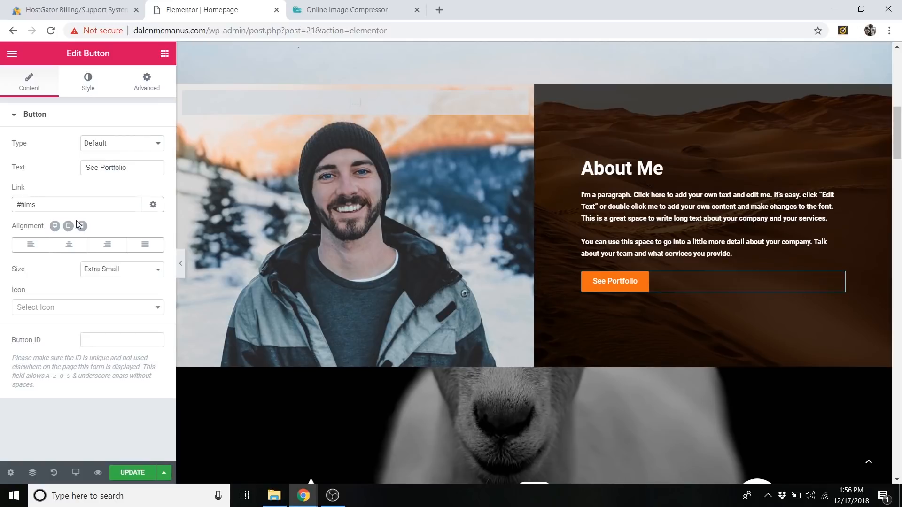
pyautogui.tripleClick(66, 210)
pyautogui.click(50, 210)
# Examine the icon and Videos sections below About Me as possible targets for the See Portfolio button's link.
pyautogui.scroll(-10, 531, 248)
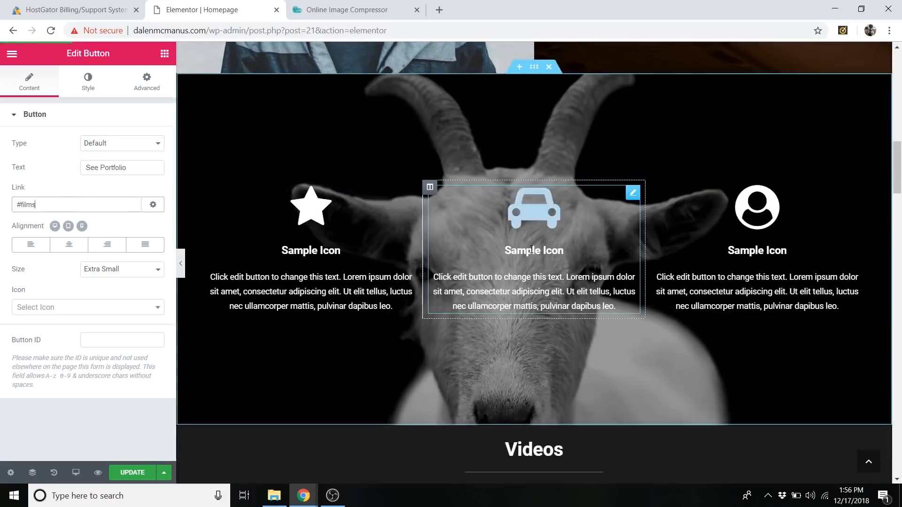
pyautogui.scroll(-3, 554, 211)
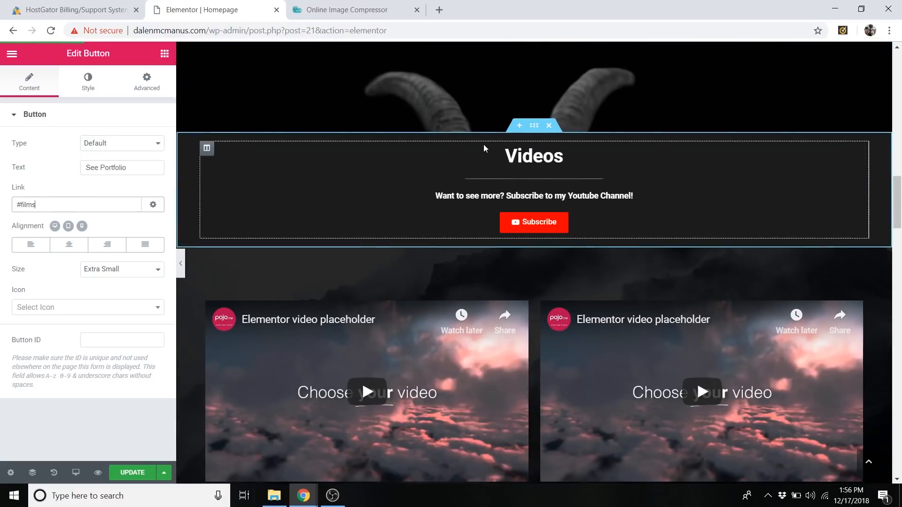
pyautogui.scroll(-1, 484, 184)
pyautogui.scroll(2, 484, 184)
pyautogui.scroll(-2, 484, 183)
pyautogui.scroll(12, 542, 230)
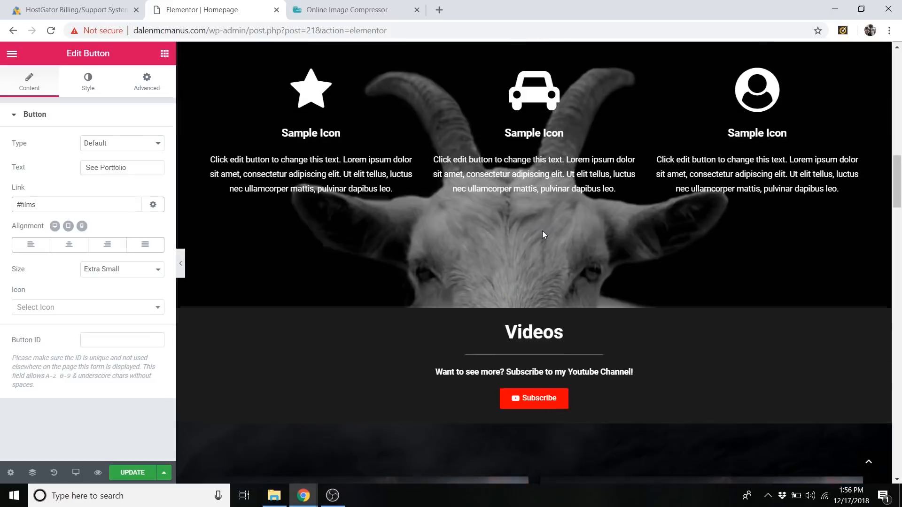
pyautogui.scroll(-12, 641, 279)
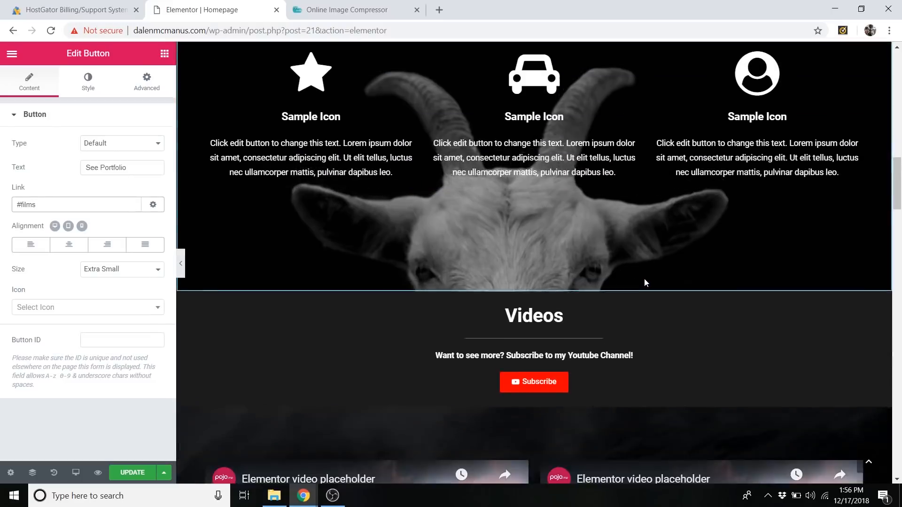
# Review the See Portfolio button's #films link alongside the page sections below About Me.
pyautogui.scroll(-1, 644, 281)
pyautogui.scroll(11, 644, 289)
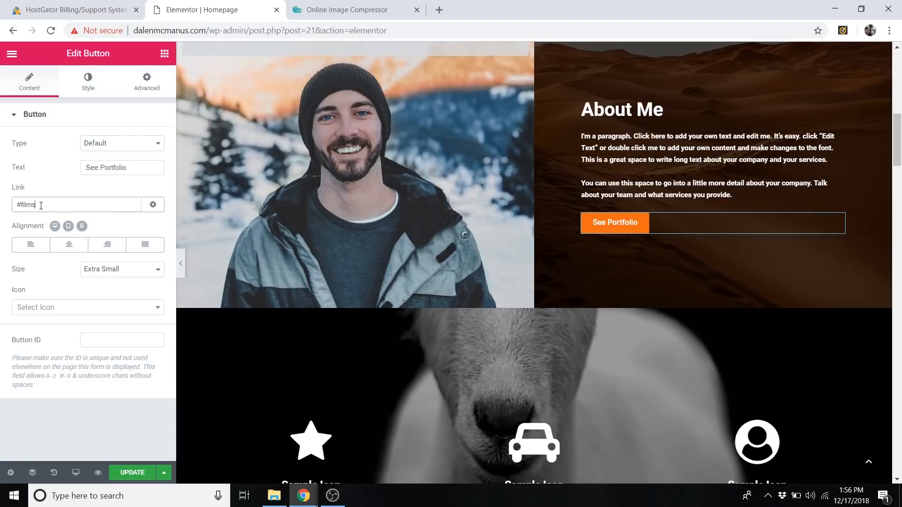
pyautogui.moveTo(41, 205); pyautogui.dragTo(6, 211)
pyautogui.click(39, 206)
pyautogui.moveTo(43, 207); pyautogui.dragTo(14, 206)
pyautogui.click(37, 205)
pyautogui.click(68, 203)
# View the See Portfolio button's style settings and its typography options.
pyautogui.click(85, 87)
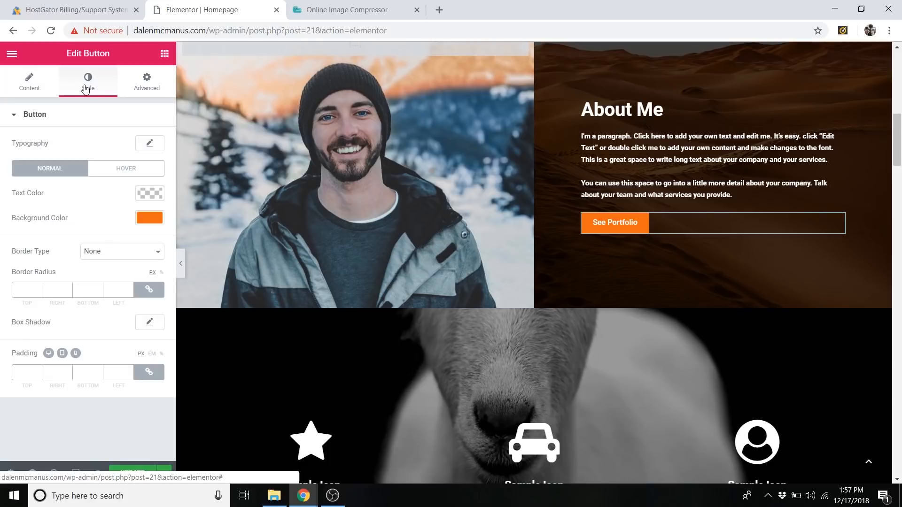
pyautogui.click(150, 146)
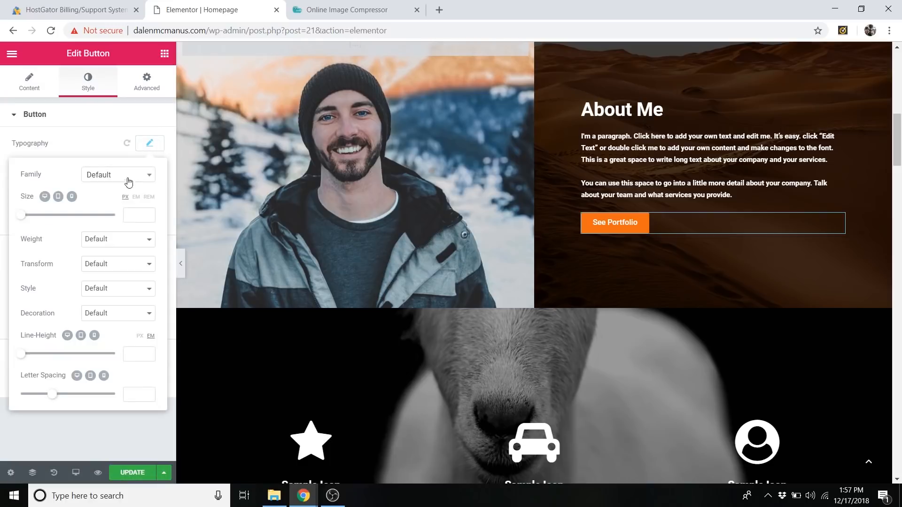
pyautogui.click(156, 146)
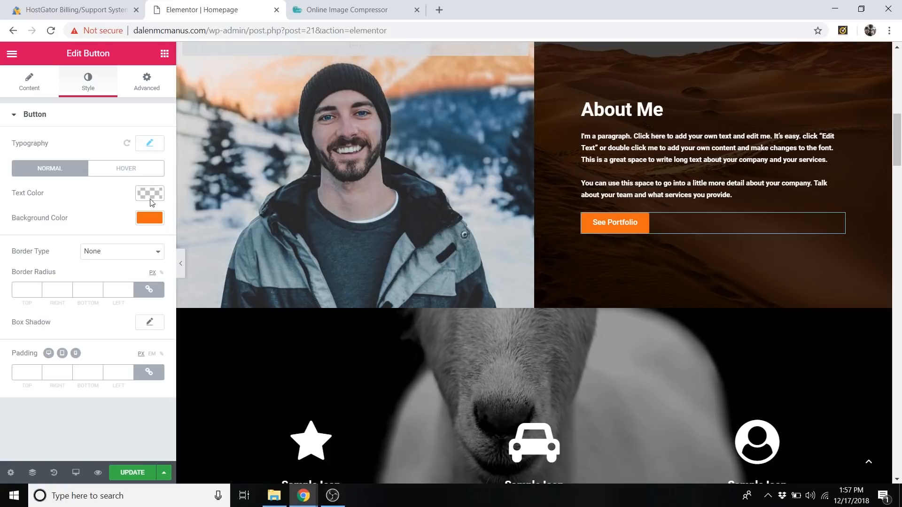
# Copy the See Portfolio button's normal background color code and try a bright green background.
pyautogui.click(149, 218)
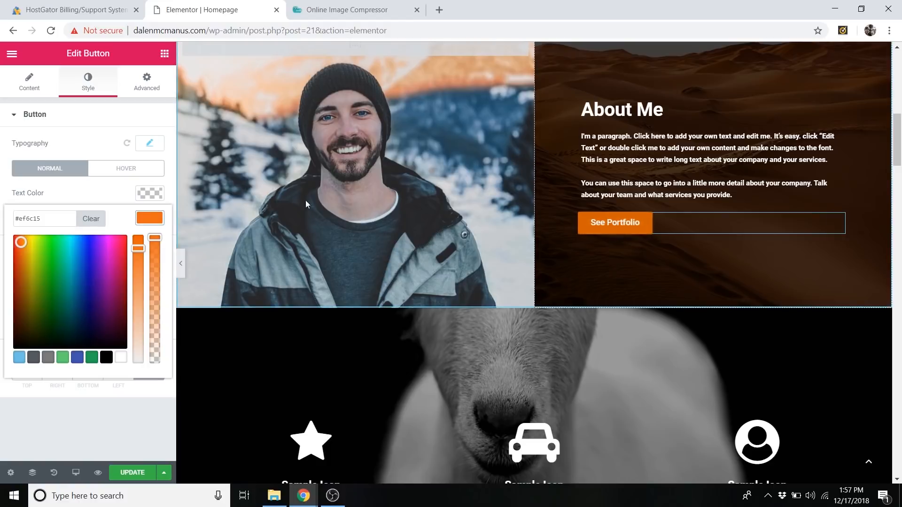
pyautogui.tripleClick(44, 221)
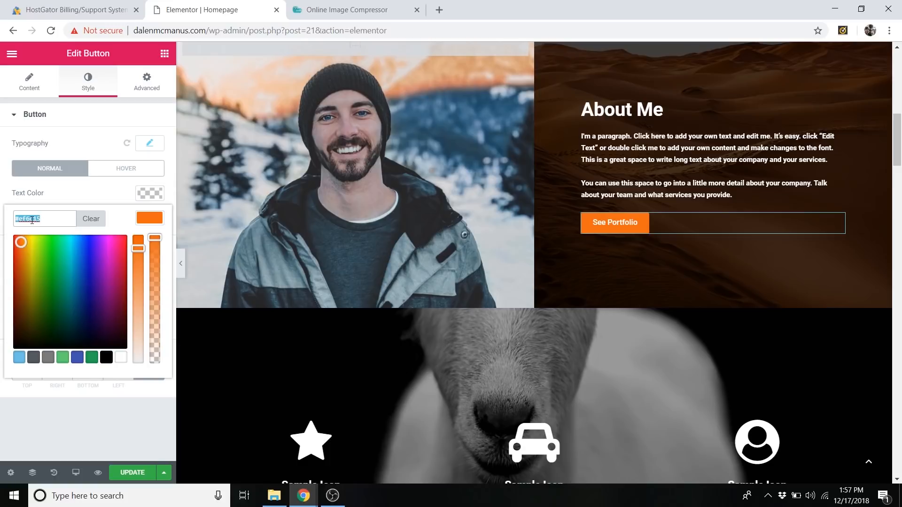
pyautogui.rightClick(37, 220)
pyautogui.click(51, 290)
pyautogui.moveTo(46, 265)
pyautogui.mouseDown()
pyautogui.moveTo(16, 281)
pyautogui.moveTo(94, 280)
pyautogui.moveTo(84, 260)
pyautogui.moveTo(49, 245)
pyautogui.moveTo(18, 249)
pyautogui.moveTo(75, 249)
pyautogui.moveTo(50, 250)
pyautogui.mouseUp()
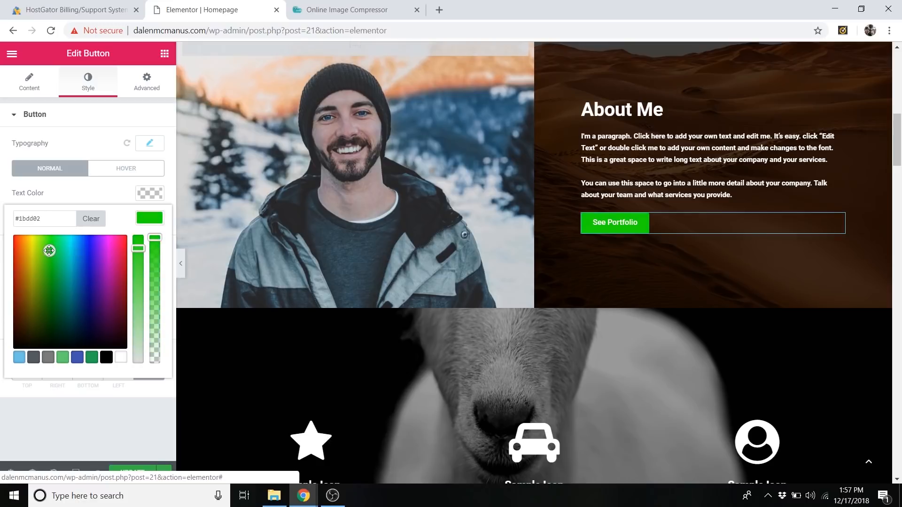
pyautogui.moveTo(49, 251); pyautogui.dragTo(49, 251)
pyautogui.moveTo(50, 251); pyautogui.dragTo(50, 253)
# Restore the See Portfolio button's normal background color by pasting the copied code #ef6c15.
pyautogui.tripleClick(50, 220)
pyautogui.rightClick(50, 219)
pyautogui.click(81, 308)
pyautogui.click(129, 221)
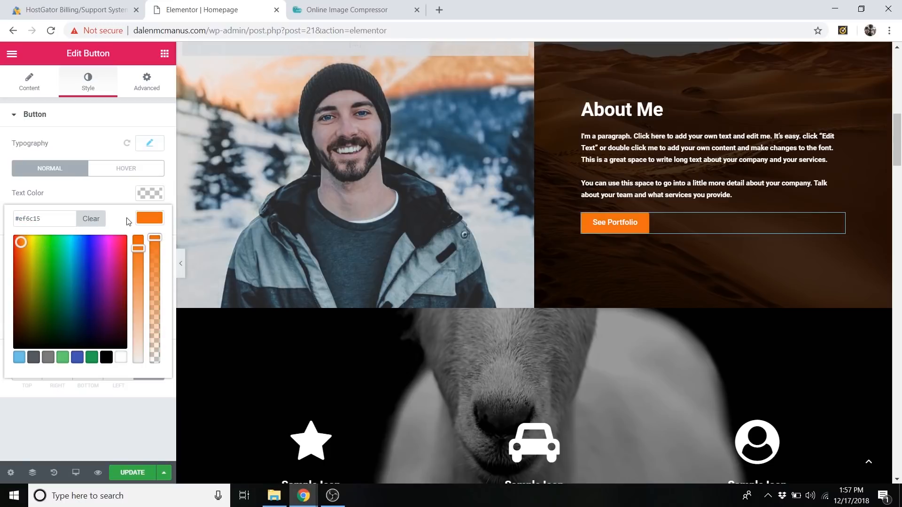
pyautogui.click(149, 218)
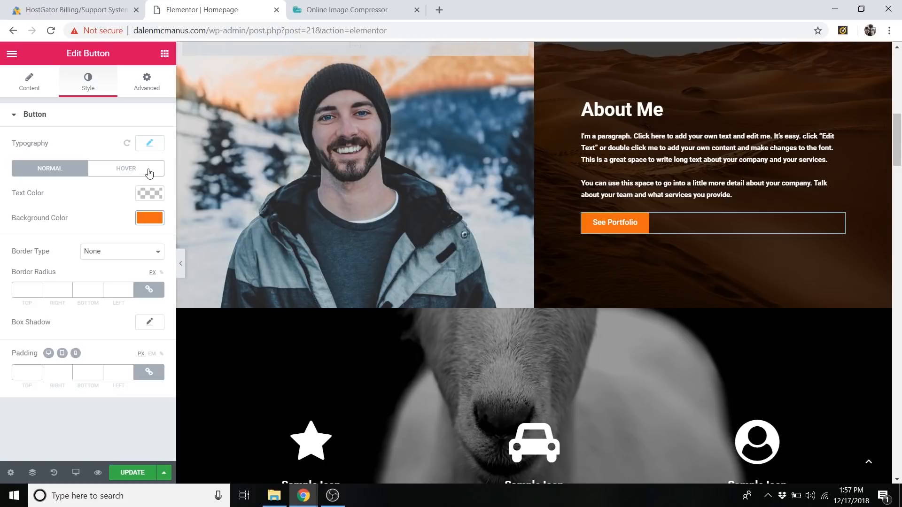
# Set the See Portfolio button's hover background color to the darker orange #ad3f00.
pyautogui.click(116, 170)
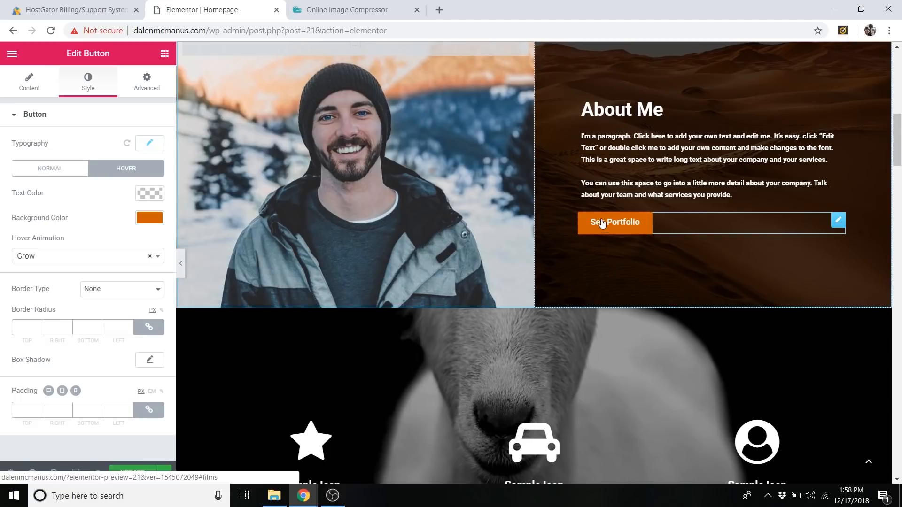
pyautogui.click(151, 219)
pyautogui.moveTo(17, 261); pyautogui.dragTo(20, 273)
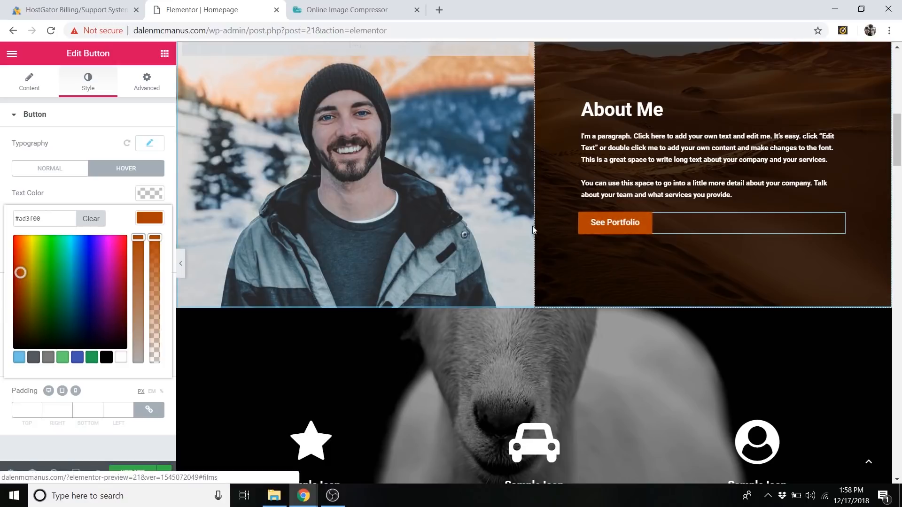
pyautogui.click(148, 217)
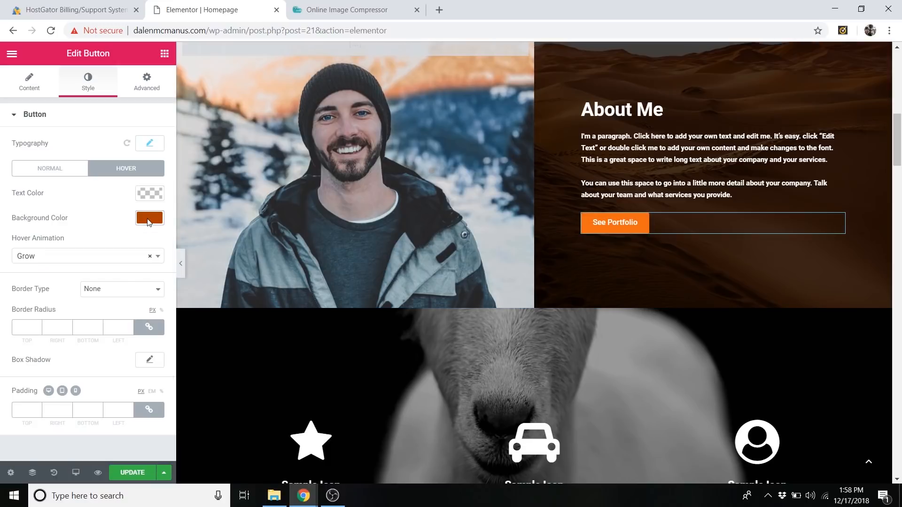
# Try the Rotate hover animation on the See Portfolio button and set it back to Grow.
pyautogui.click(87, 257)
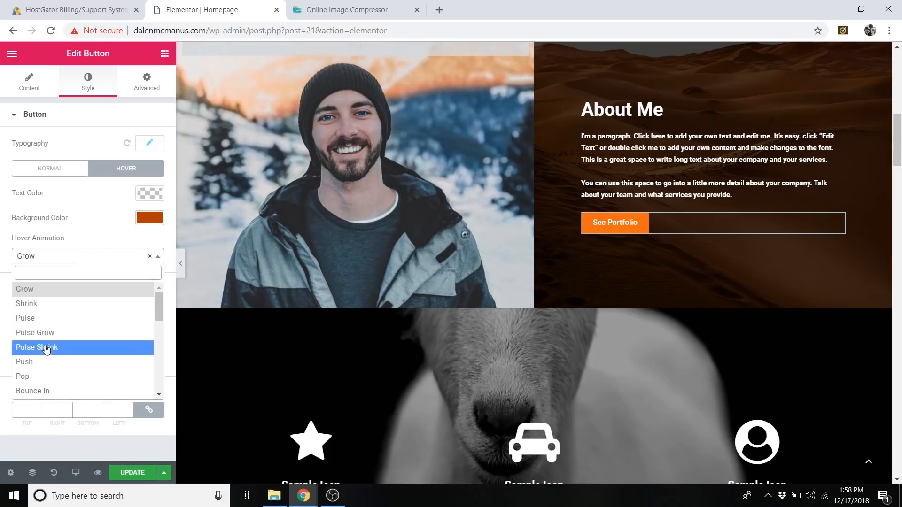
pyautogui.scroll(-2, 42, 369)
pyautogui.click(42, 362)
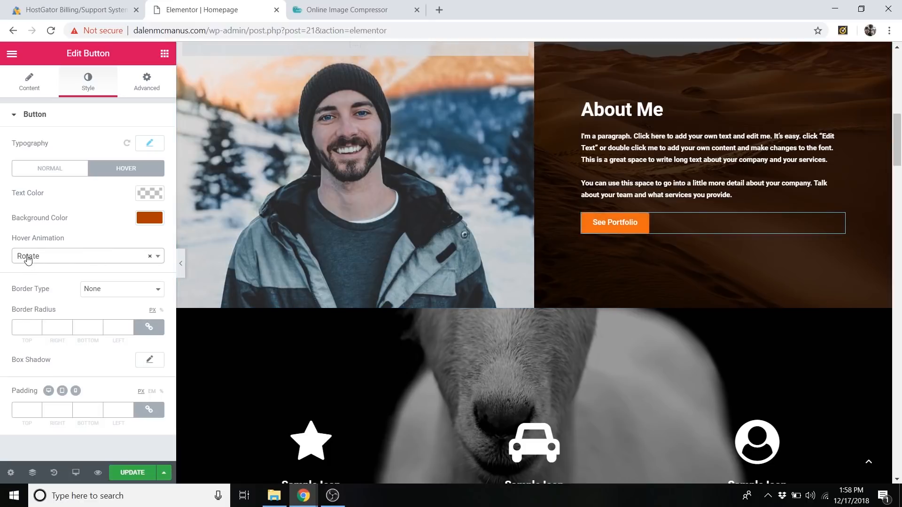
pyautogui.click(42, 257)
pyautogui.scroll(3, 84, 356)
pyautogui.click(42, 289)
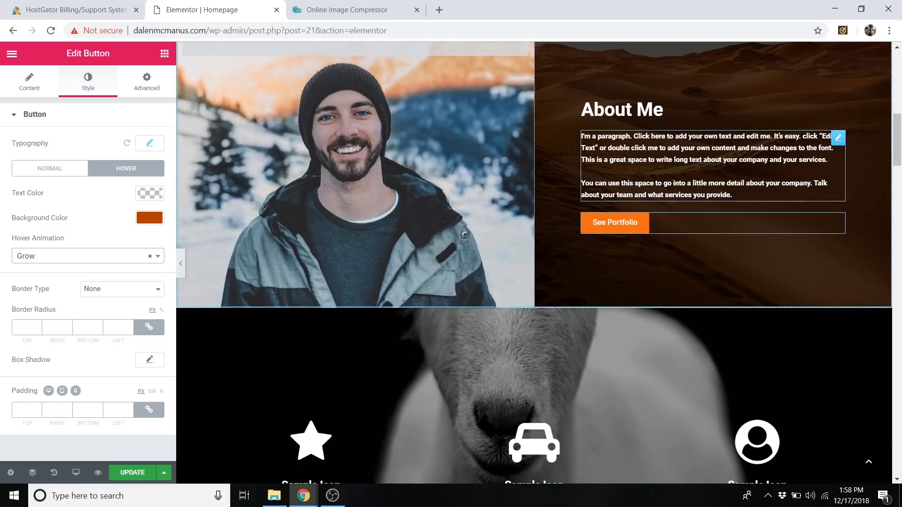
# Duplicate the See Portfolio button and move one of the two buttons above the Videos heading.
pyautogui.scroll(4, 610, 227)
pyautogui.scroll(-1, 610, 226)
pyautogui.scroll(1, 653, 239)
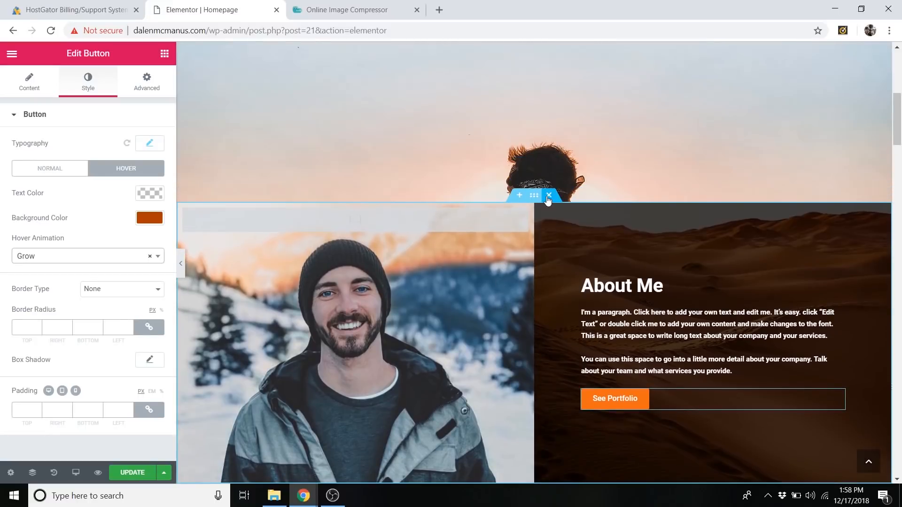
pyautogui.scroll(-3, 541, 200)
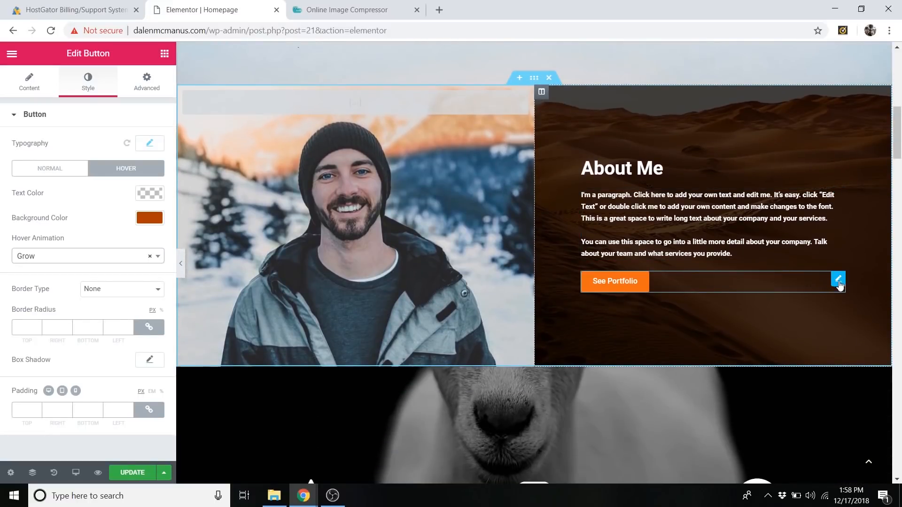
pyautogui.rightClick(840, 283)
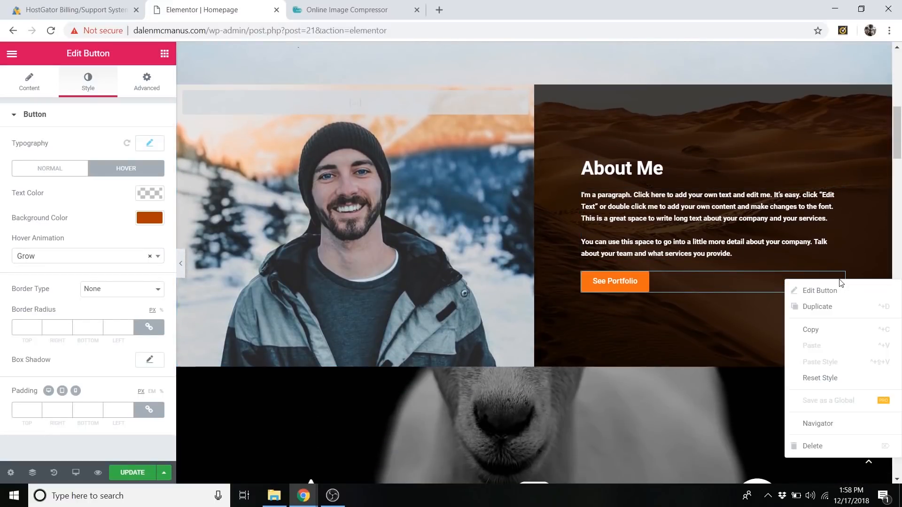
pyautogui.click(821, 310)
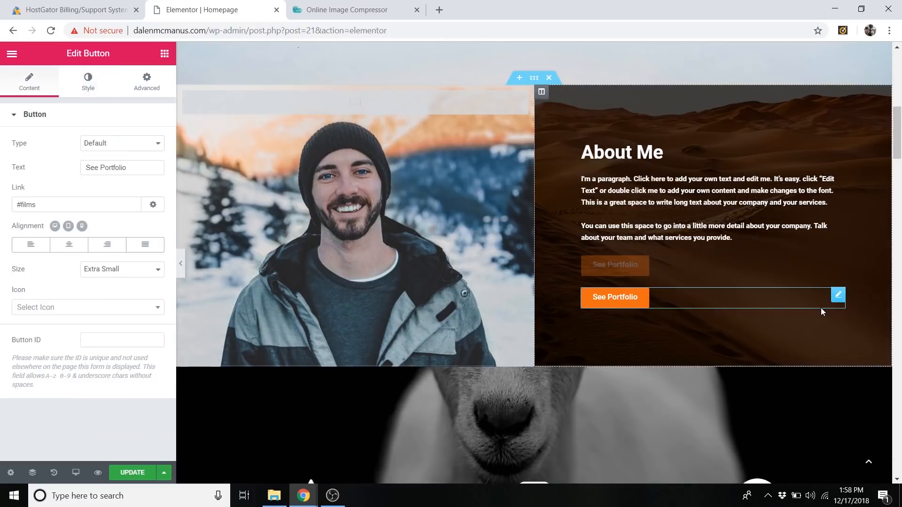
pyautogui.moveTo(835, 297); pyautogui.dragTo(619, 312)
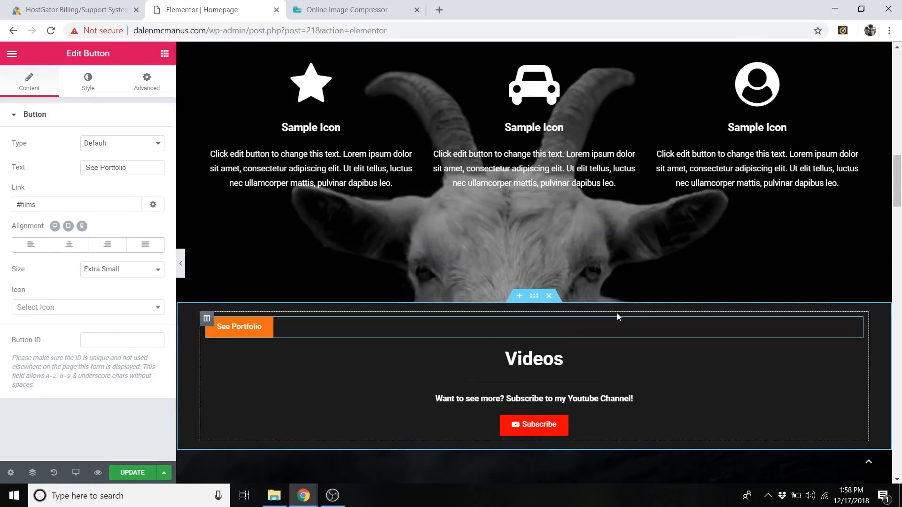
# Undo the button's move and its duplication, and reopen the About Me button for editing.
pyautogui.hotkey('ctrl', 'z')
pyautogui.hotkey('ctrl', 'z')
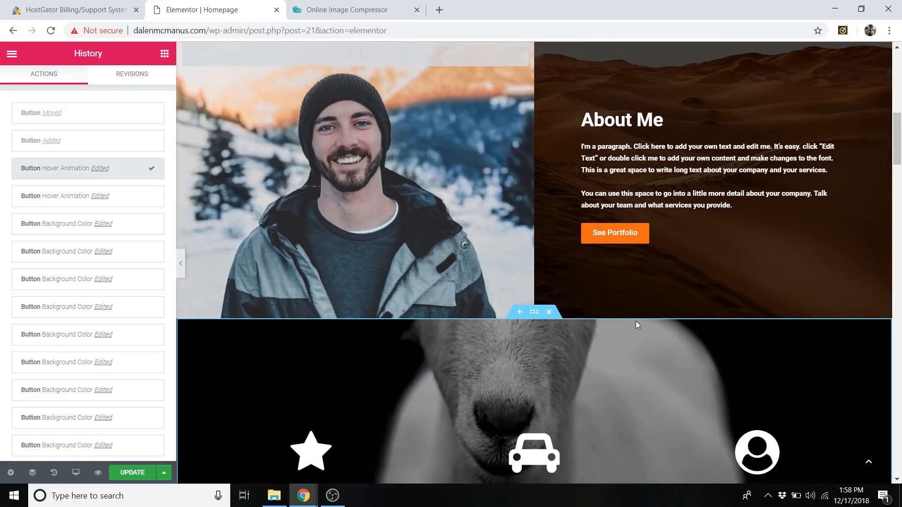
pyautogui.click(717, 232)
# Open the Sample Icon section's style settings and remove its goat background image.
pyautogui.scroll(-5, 688, 228)
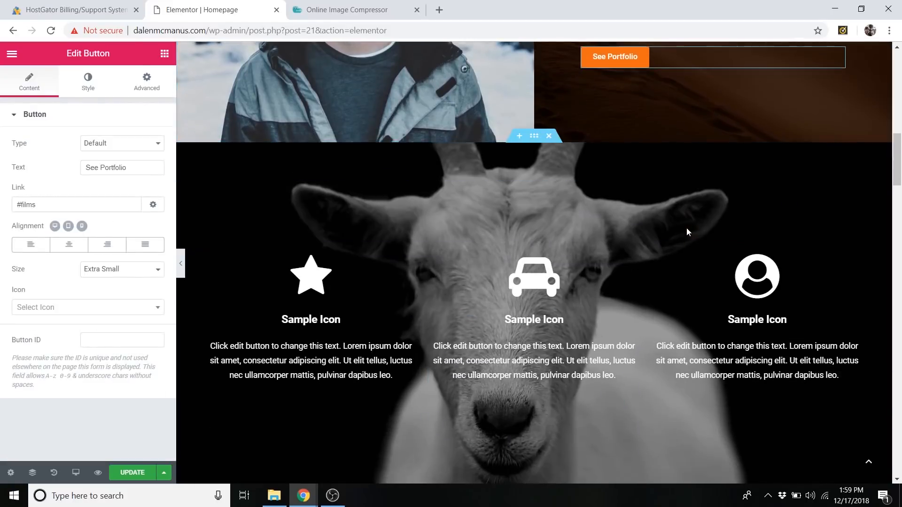
pyautogui.rightClick(283, 135)
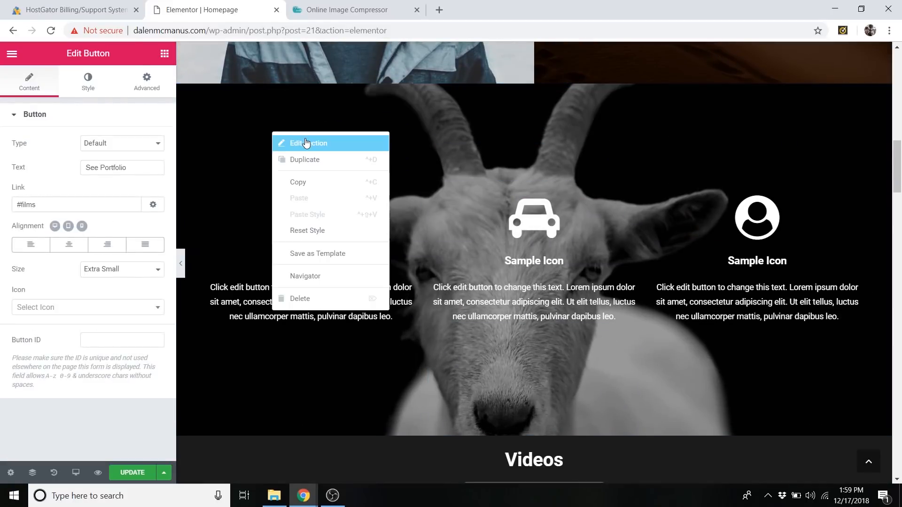
pyautogui.click(304, 140)
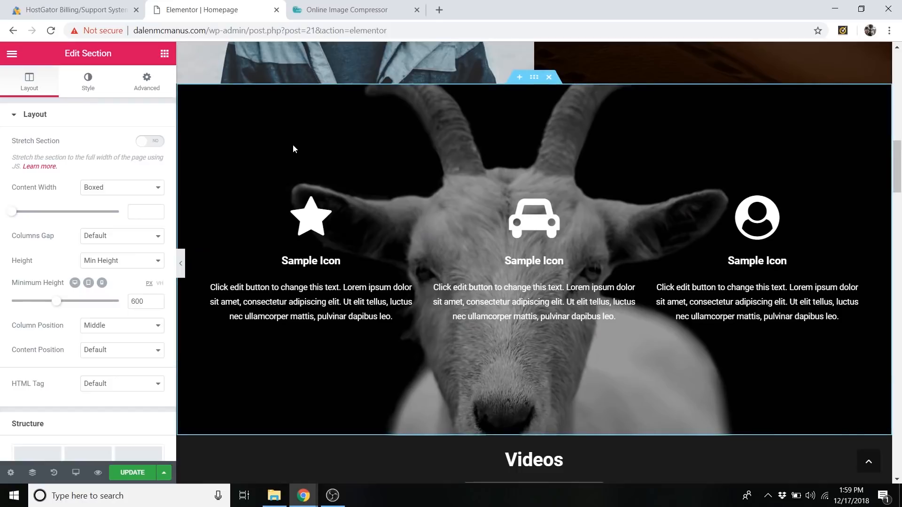
pyautogui.rightClick(462, 104)
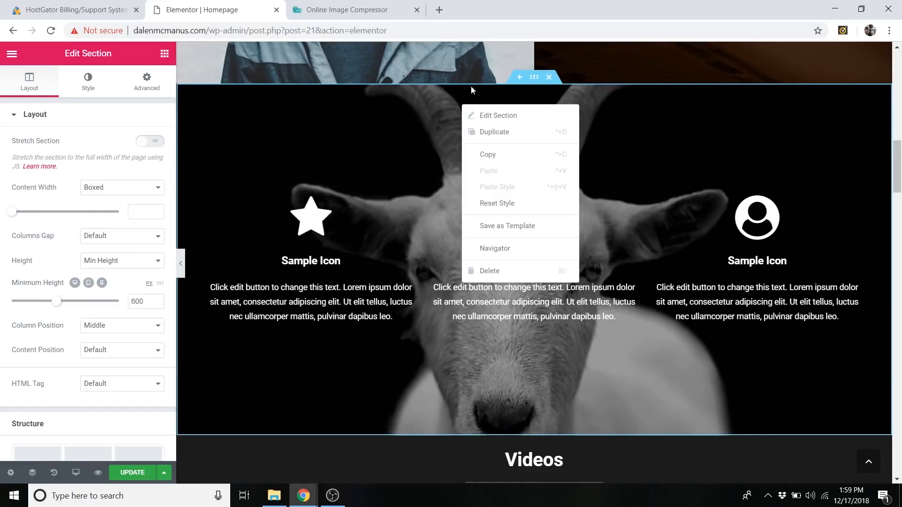
pyautogui.click(507, 117)
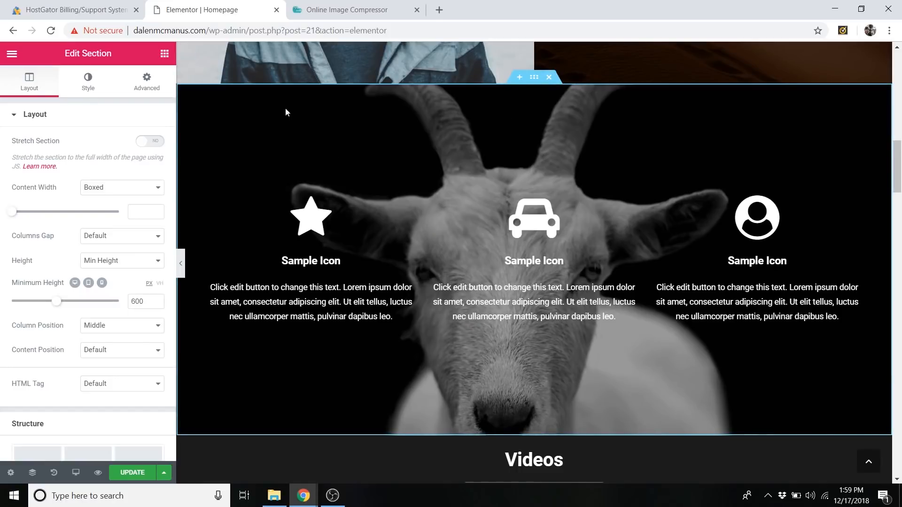
pyautogui.click(88, 83)
pyautogui.click(95, 292)
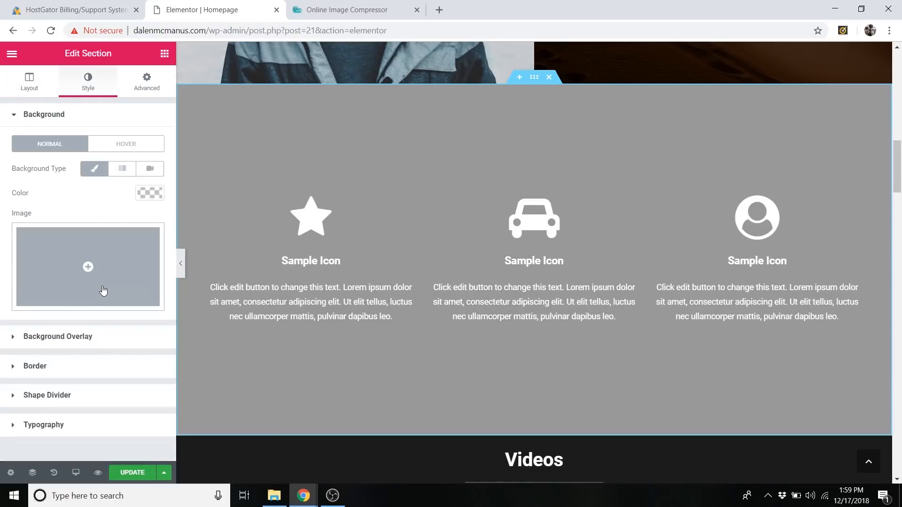
# Upload the Desert 2 image, insert it as the Sample Icon section's background, and check it on the page.
pyautogui.click(127, 255)
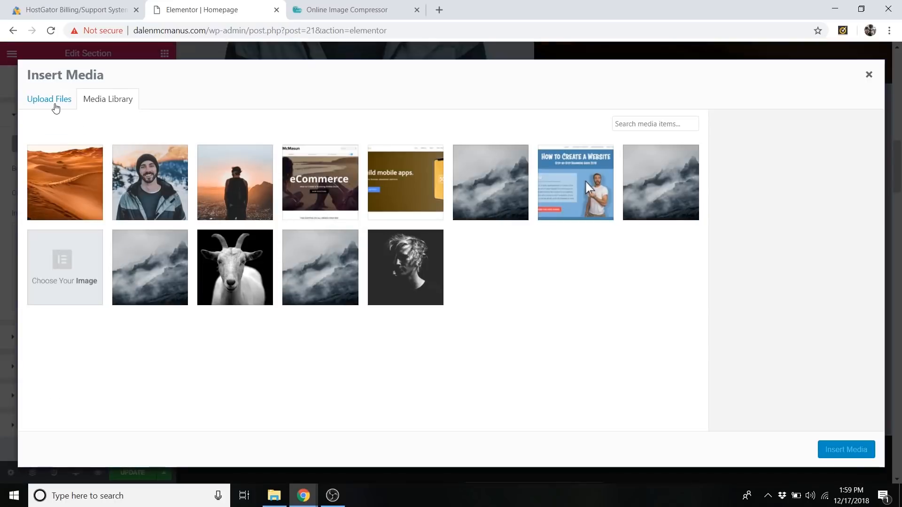
pyautogui.click(55, 107)
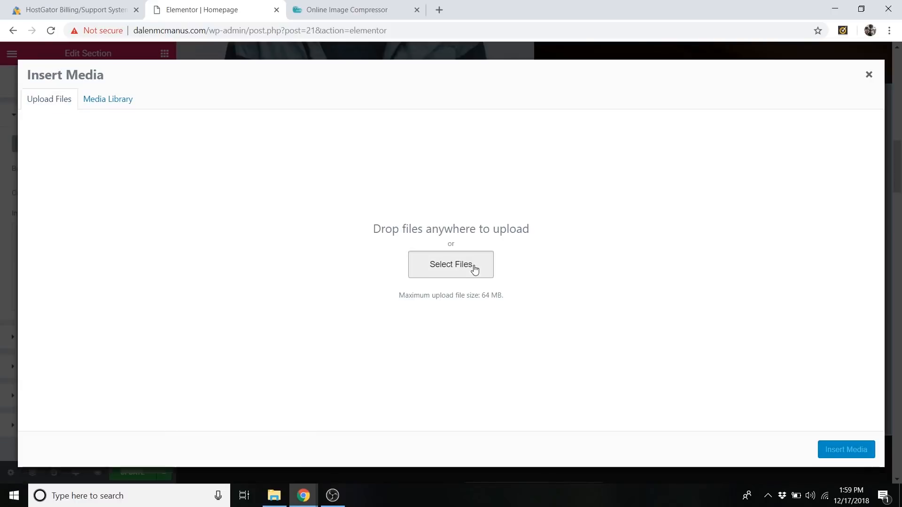
pyautogui.click(473, 268)
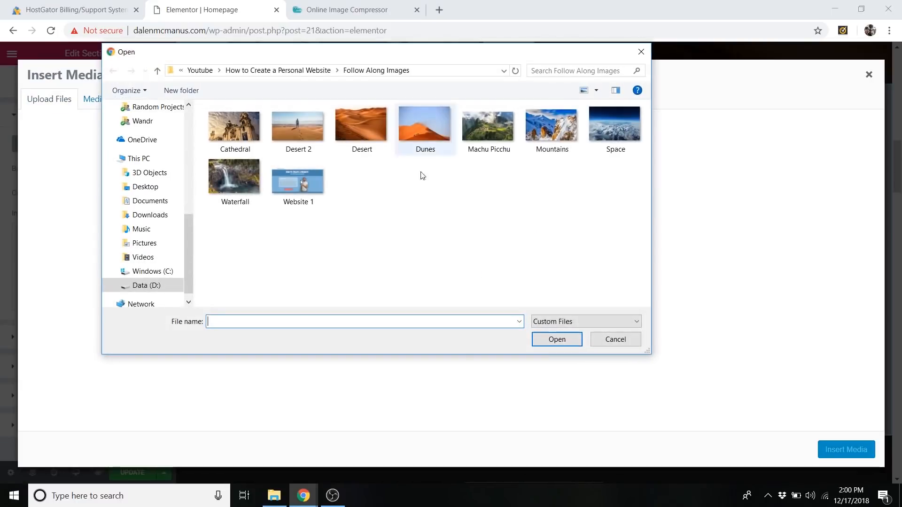
pyautogui.click(300, 131)
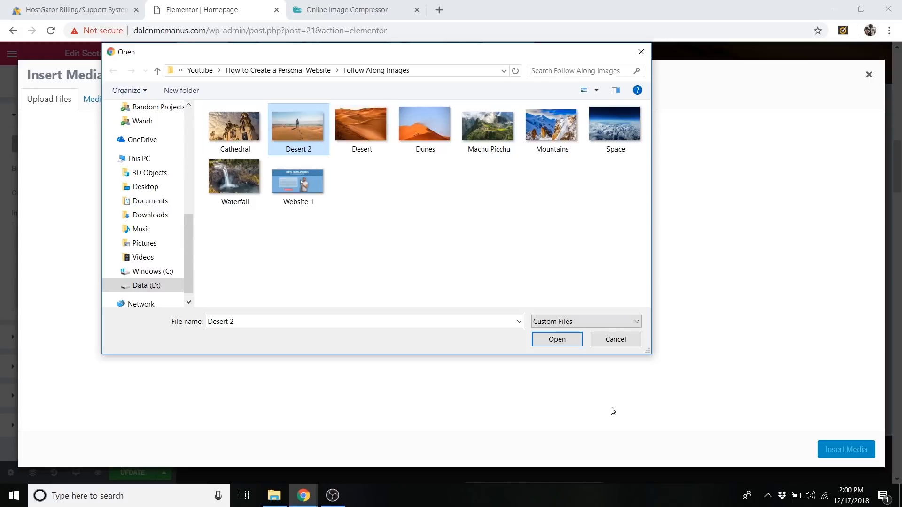
pyautogui.click(557, 340)
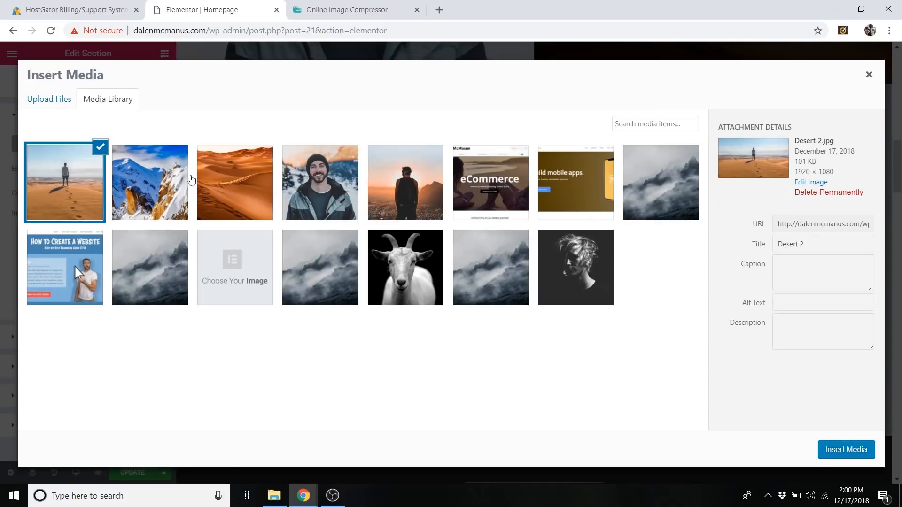
pyautogui.click(850, 458)
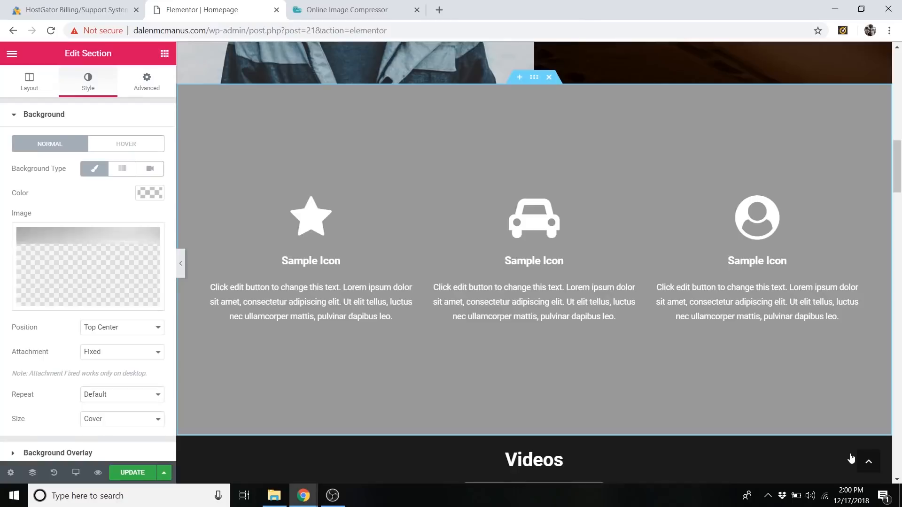
pyautogui.scroll(-2, 596, 370)
pyautogui.scroll(3, 534, 372)
pyautogui.scroll(-4, 534, 372)
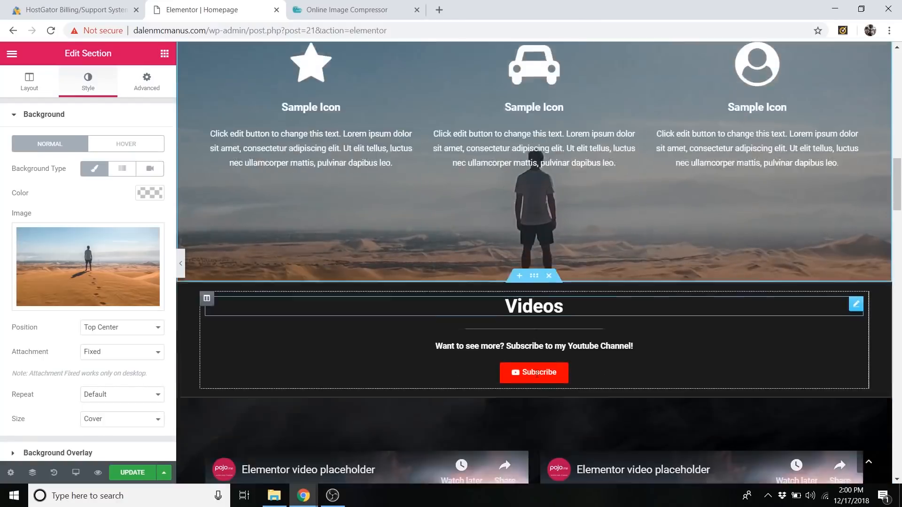
# Examine how the Sample Icon section's fixed desert background behaves between the About Me and Videos sections.
pyautogui.scroll(12, 531, 370)
pyautogui.scroll(3, 529, 369)
pyautogui.scroll(-5, 520, 356)
pyautogui.scroll(-12, 520, 357)
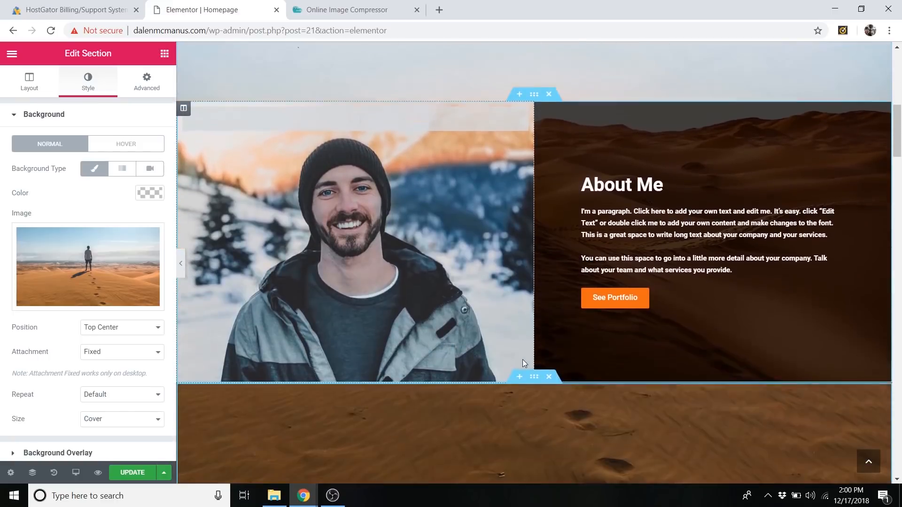
pyautogui.scroll(-1, 524, 361)
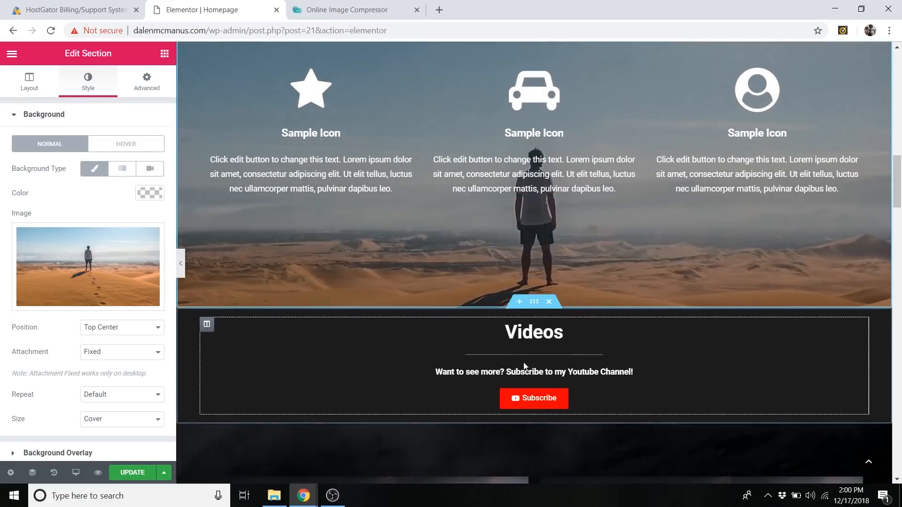
pyautogui.scroll(6, 523, 362)
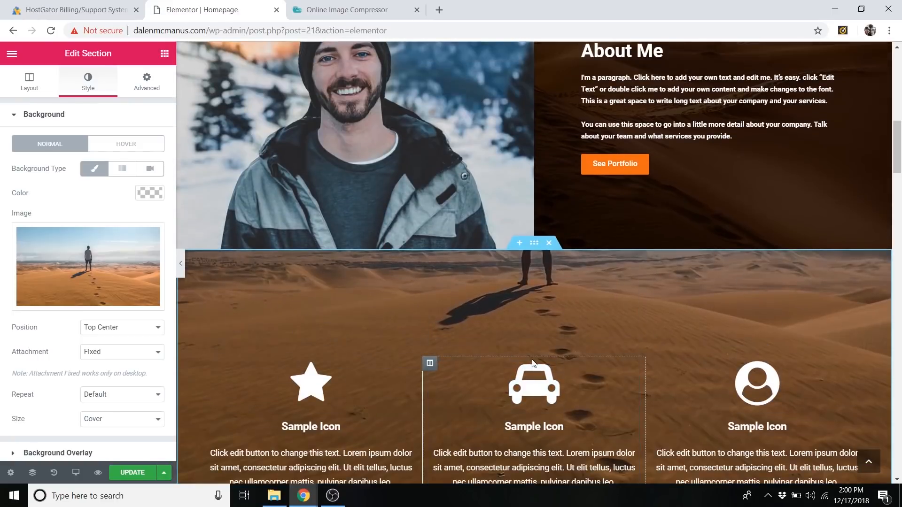
pyautogui.scroll(2, 532, 360)
pyautogui.scroll(-5, 533, 364)
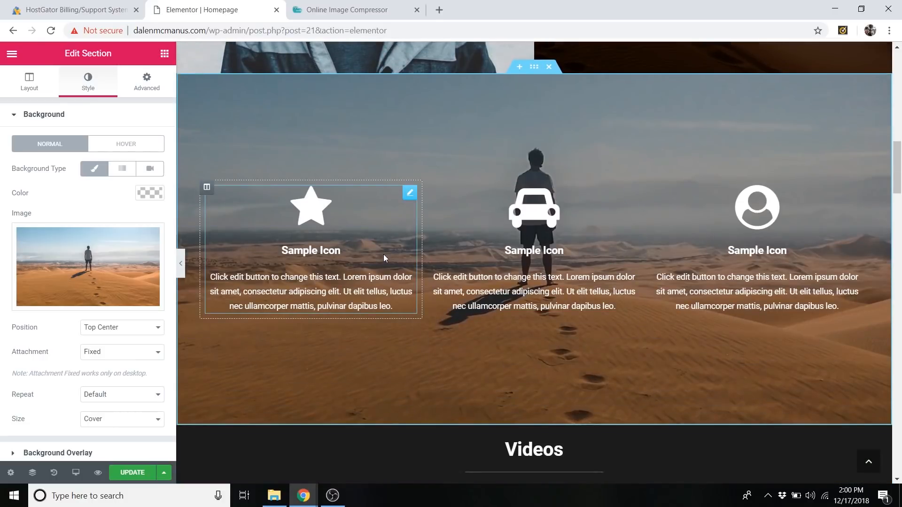
# Try a larger minimum height for the Sample Icon section, then return it to 600 px.
pyautogui.click(40, 86)
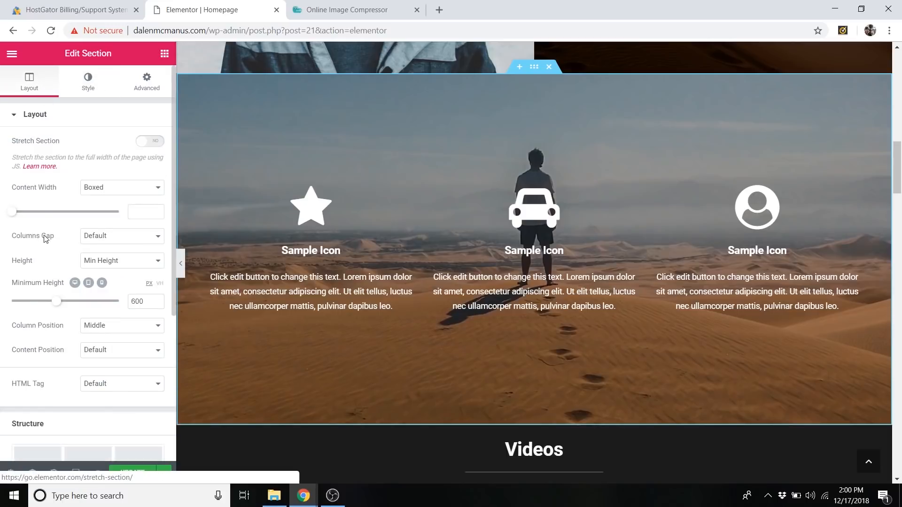
pyautogui.moveTo(58, 306); pyautogui.dragTo(85, 307)
pyautogui.moveTo(64, 308)
pyautogui.mouseDown()
pyautogui.moveTo(40, 305)
pyautogui.moveTo(57, 303)
pyautogui.mouseUp()
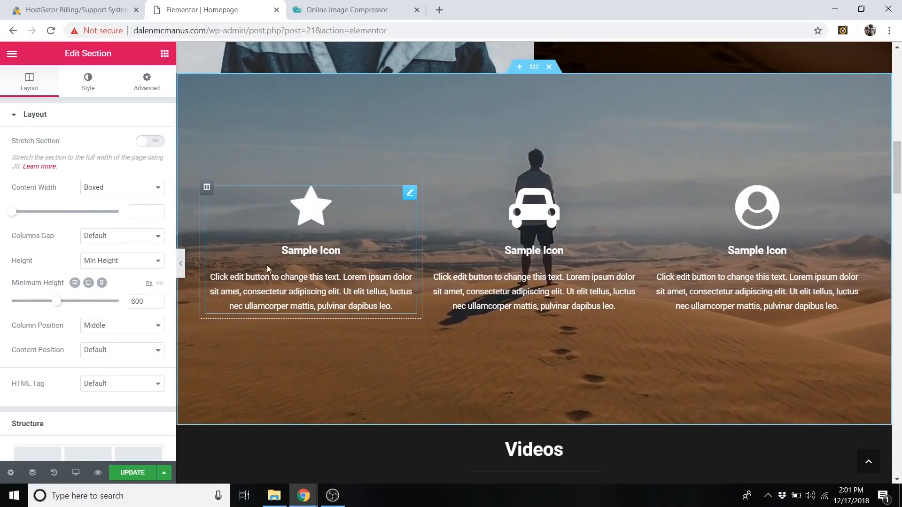
# Try adding a new Icon Box widget above the star icon in the first column and undo it.
pyautogui.click(165, 55)
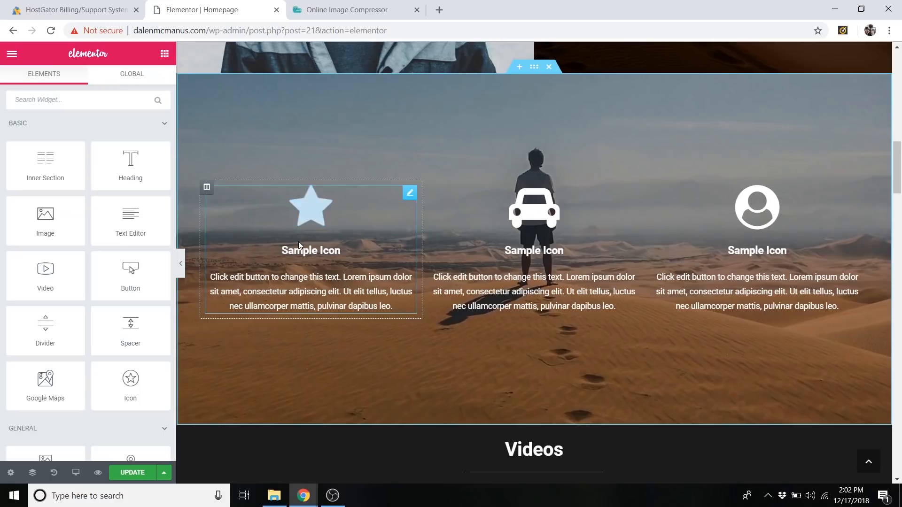
pyautogui.scroll(-1, 298, 242)
pyautogui.scroll(-4, 117, 286)
pyautogui.scroll(-2, 134, 246)
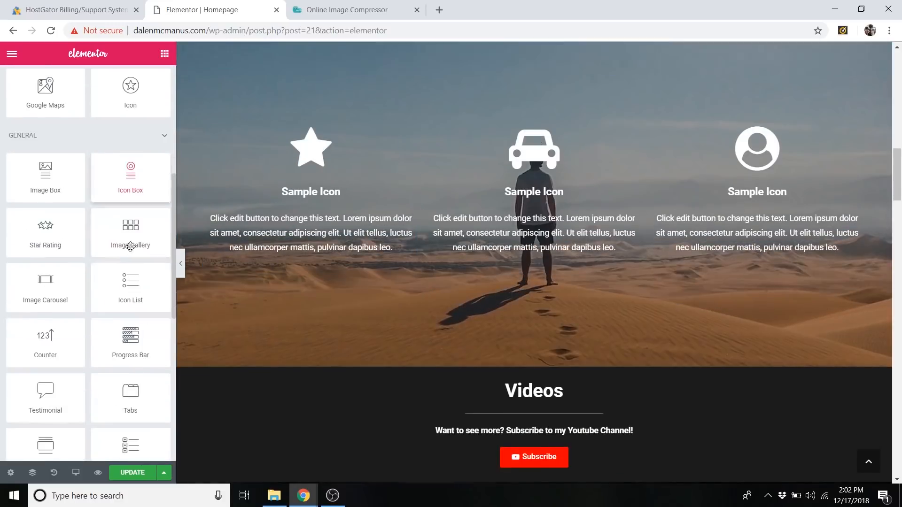
pyautogui.moveTo(138, 173); pyautogui.dragTo(374, 175)
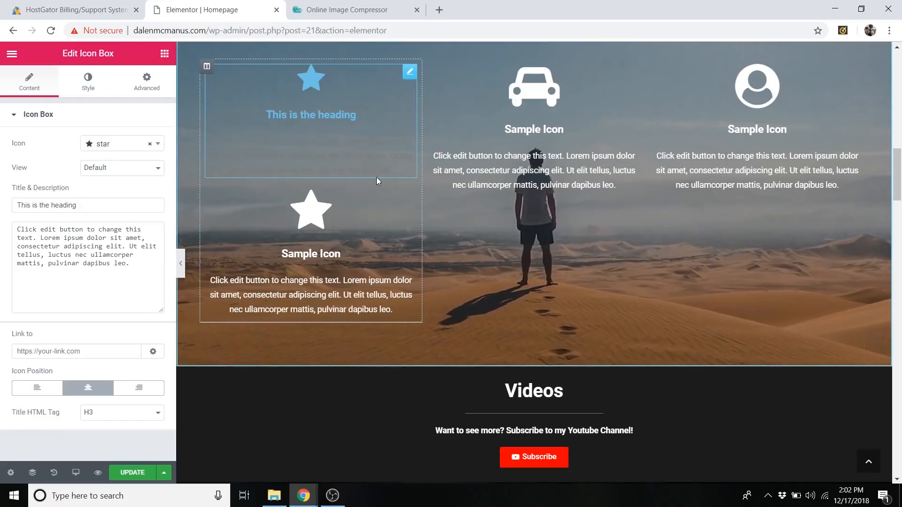
pyautogui.hotkey('ctrl', 'z')
pyautogui.scroll(2, 379, 280)
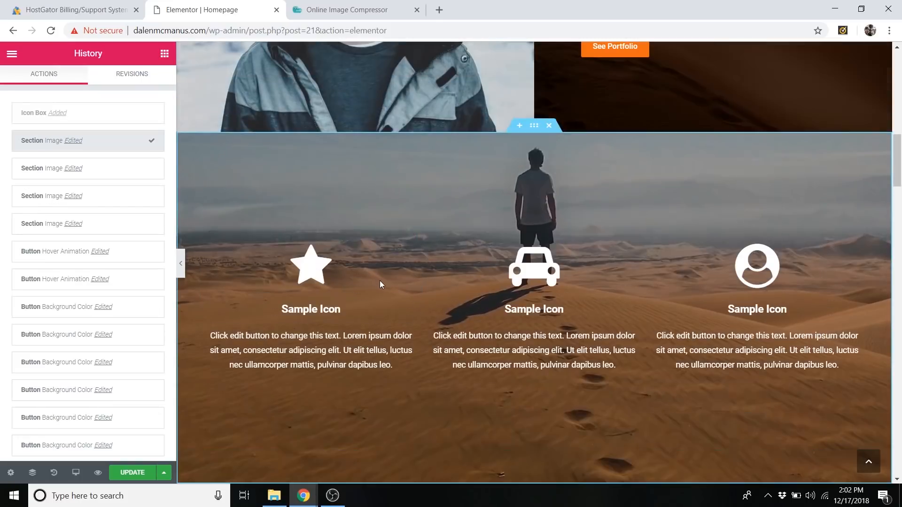
# Open the star icon box for editing and dismiss the Meet Right Click introduction.
pyautogui.scroll(-1, 375, 281)
pyautogui.click(409, 194)
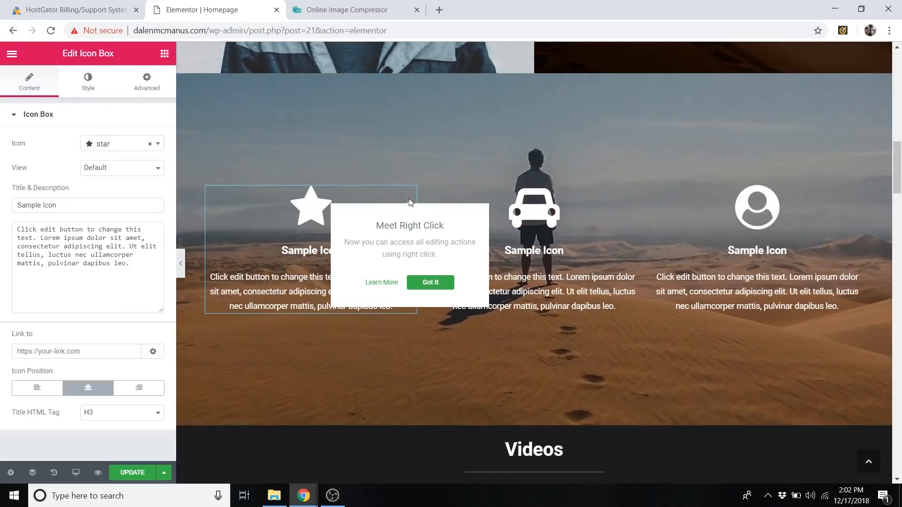
pyautogui.rightClick(409, 199)
pyautogui.click(385, 209)
pyautogui.click(421, 283)
pyautogui.rightClick(409, 197)
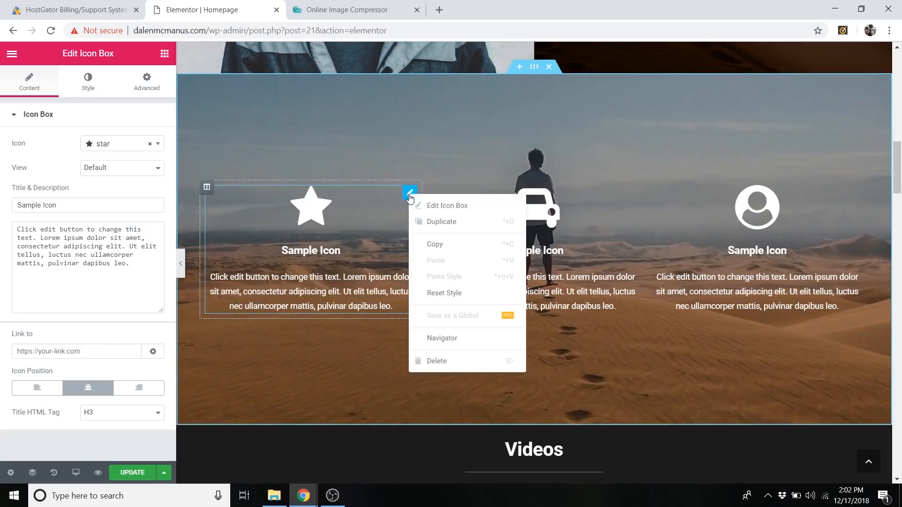
pyautogui.click(455, 207)
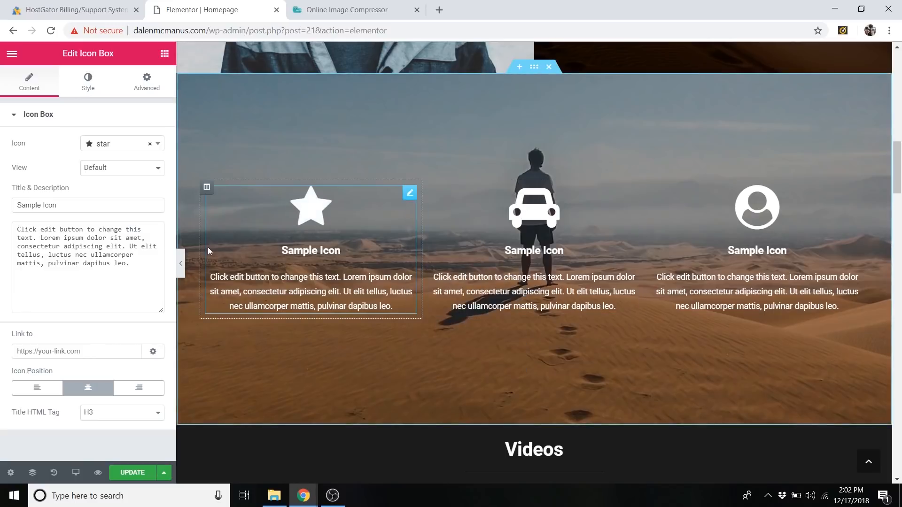
# Set the star icon box's title to "Films".
pyautogui.click(50, 247)
pyautogui.click(63, 205)
pyautogui.moveTo(63, 203); pyautogui.dragTo(7, 203)
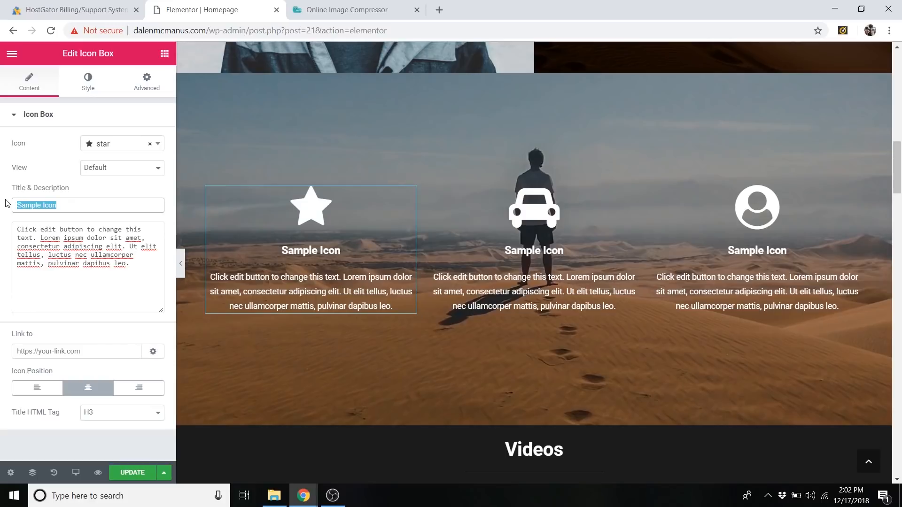
pyautogui.write('V')
pyautogui.press('BackSpace')
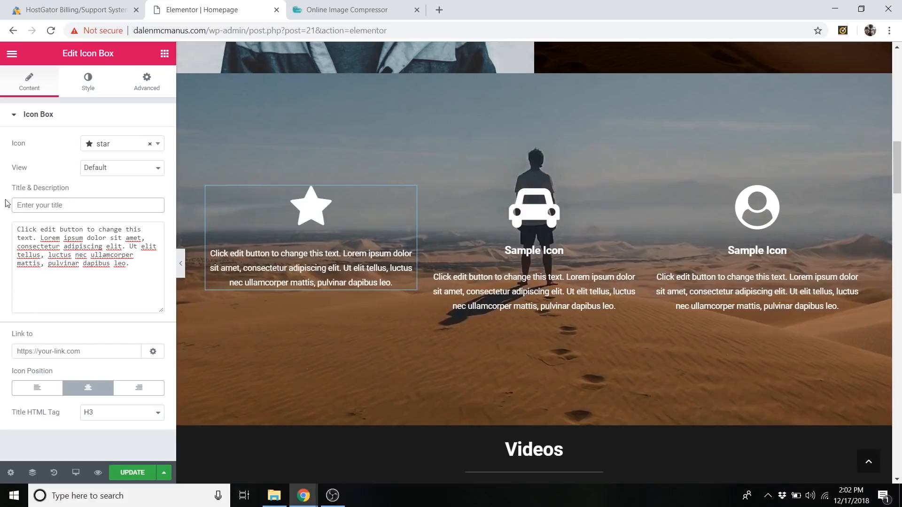
pyautogui.write('FIlm')
pyautogui.press('BackSpace')
pyautogui.press('BackSpace')
pyautogui.press('BackSpace')
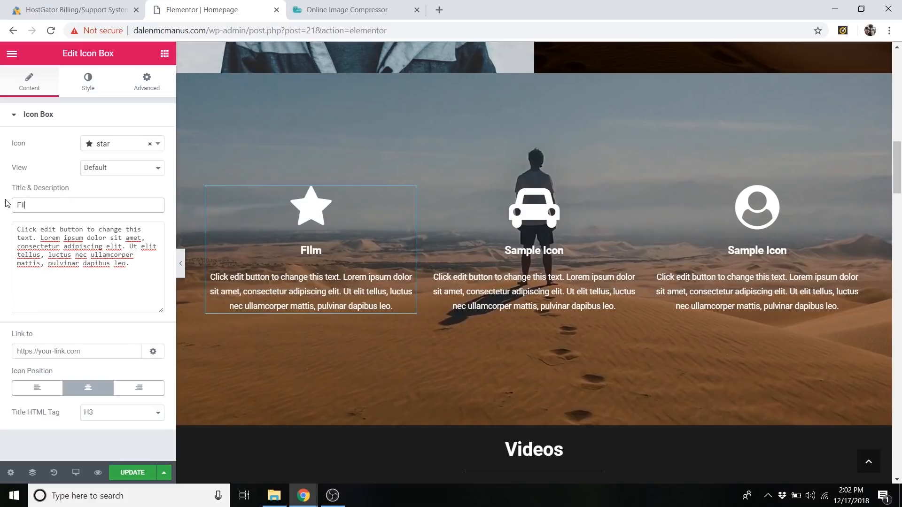
pyautogui.write('ilms')
# Change the Films icon box's icon to film.
pyautogui.click(123, 145)
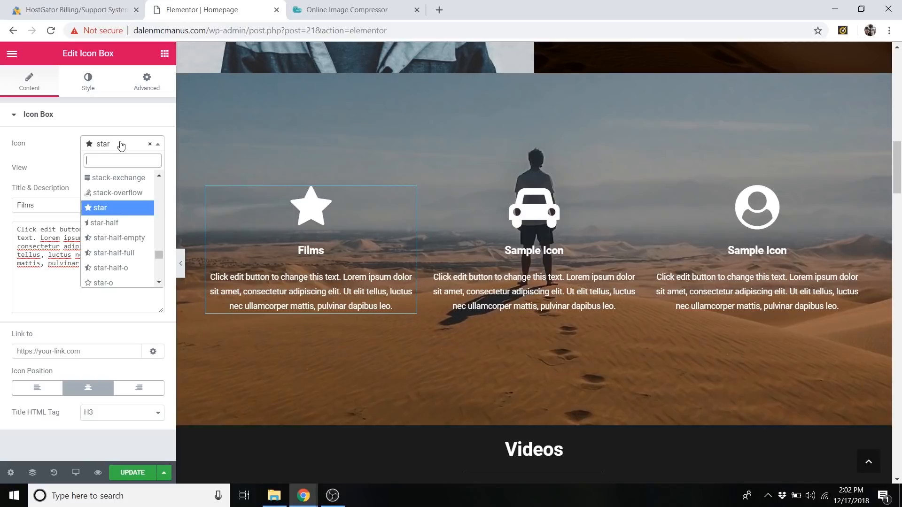
pyautogui.write('film')
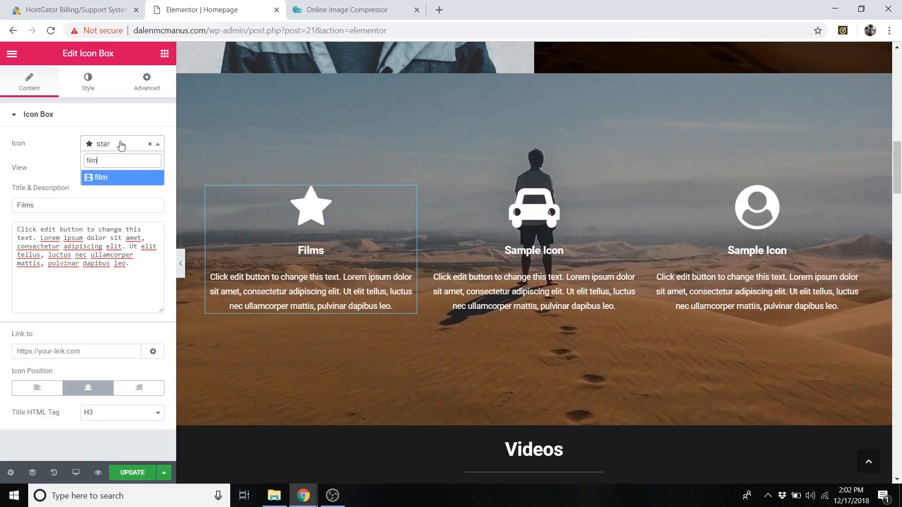
pyautogui.click(121, 181)
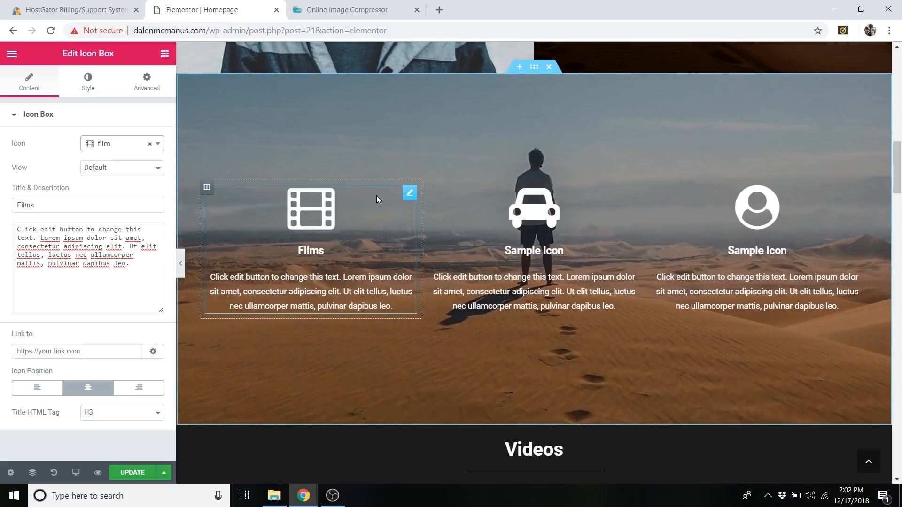
# Browse the other icons available for the Films icon box and close the list without changing the icon.
pyautogui.click(140, 149)
pyautogui.scroll(-6, 121, 195)
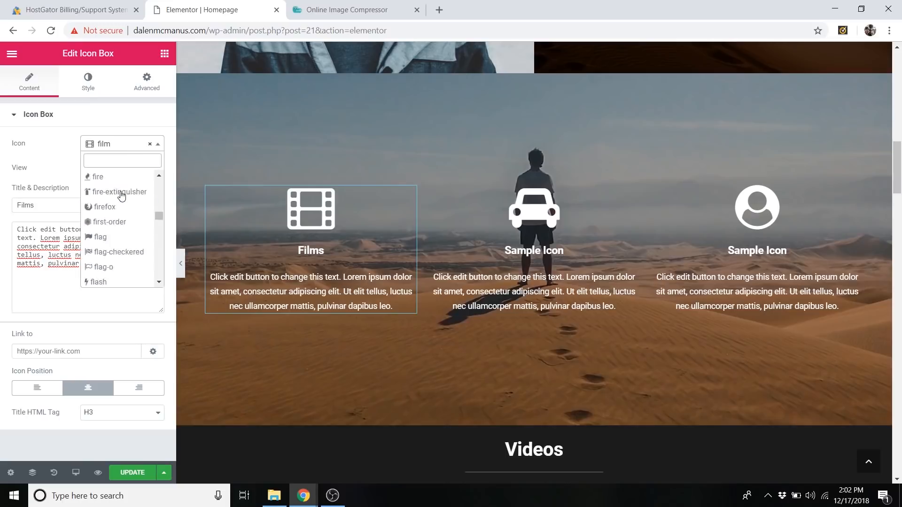
pyautogui.scroll(-5, 121, 194)
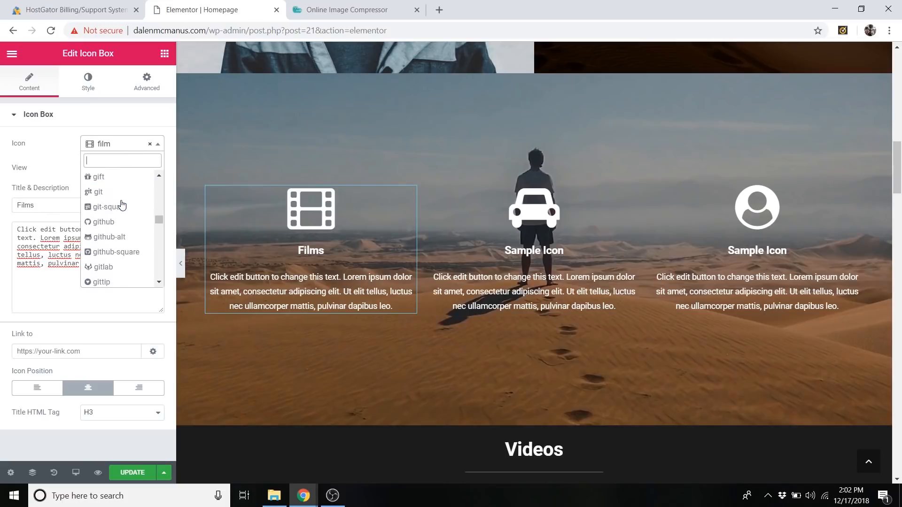
pyautogui.scroll(9, 121, 209)
pyautogui.click(115, 125)
pyautogui.click(116, 125)
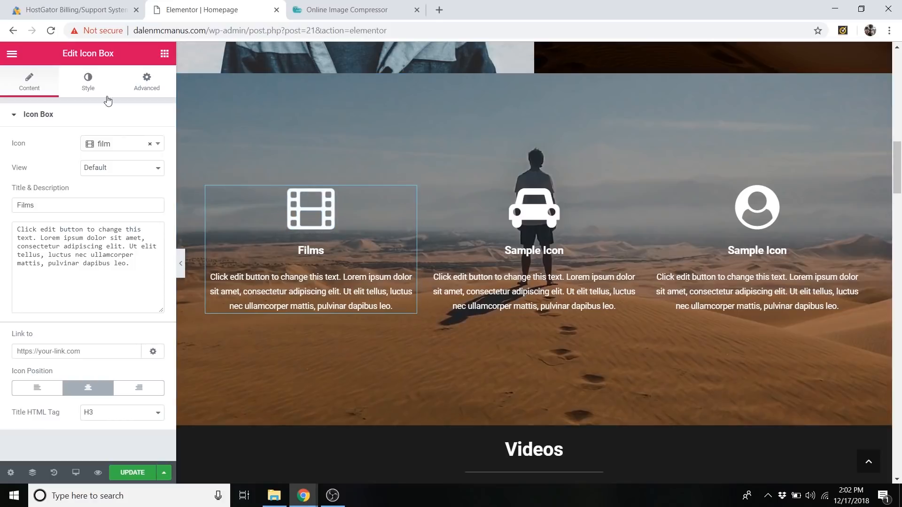
# Review the hover and normal icon style settings of the Films icon box.
pyautogui.click(92, 98)
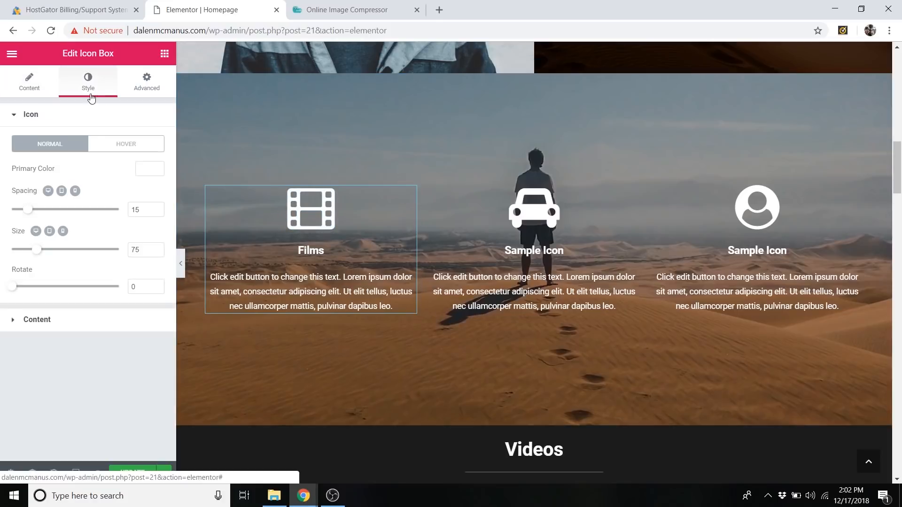
pyautogui.click(116, 150)
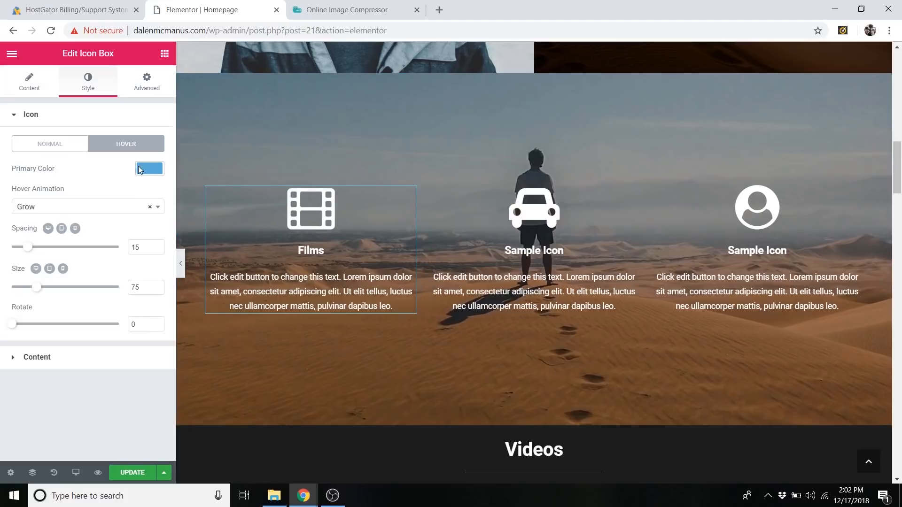
pyautogui.click(61, 149)
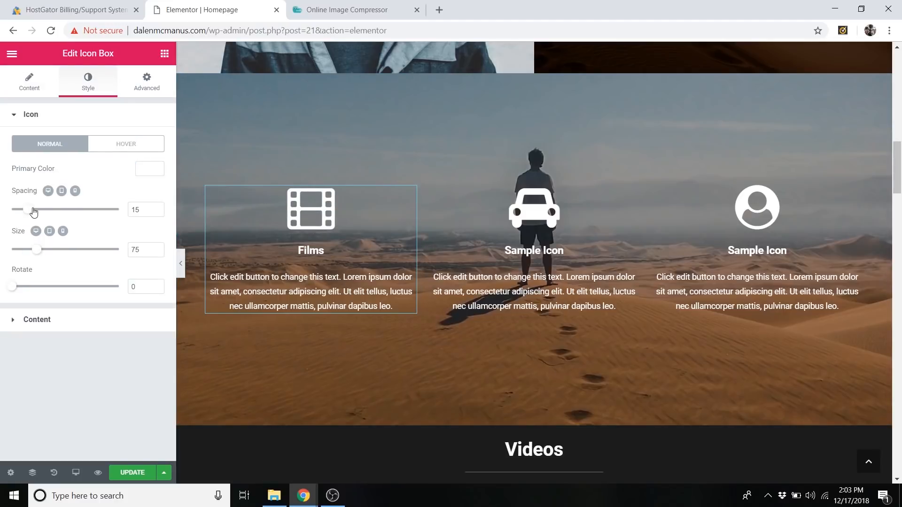
# Try a larger size for the film icon, undo it, and look at the icon's primary color options.
pyautogui.moveTo(37, 258); pyautogui.dragTo(53, 260)
pyautogui.hotkey('ctrl', 'z')
pyautogui.click(150, 170)
pyautogui.click(149, 170)
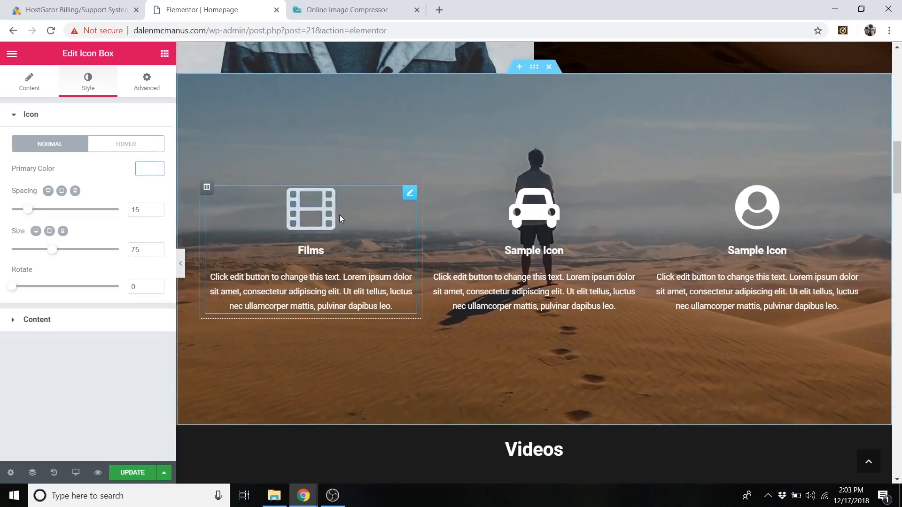
# Set the car icon box's title to "Photos" and its icon to camera.
pyautogui.click(633, 193)
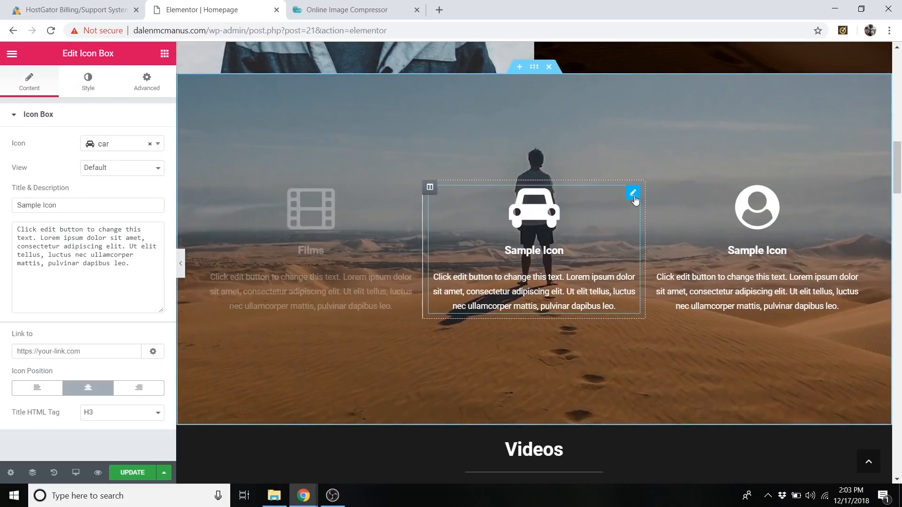
pyautogui.tripleClick(69, 203)
pyautogui.write('Photos')
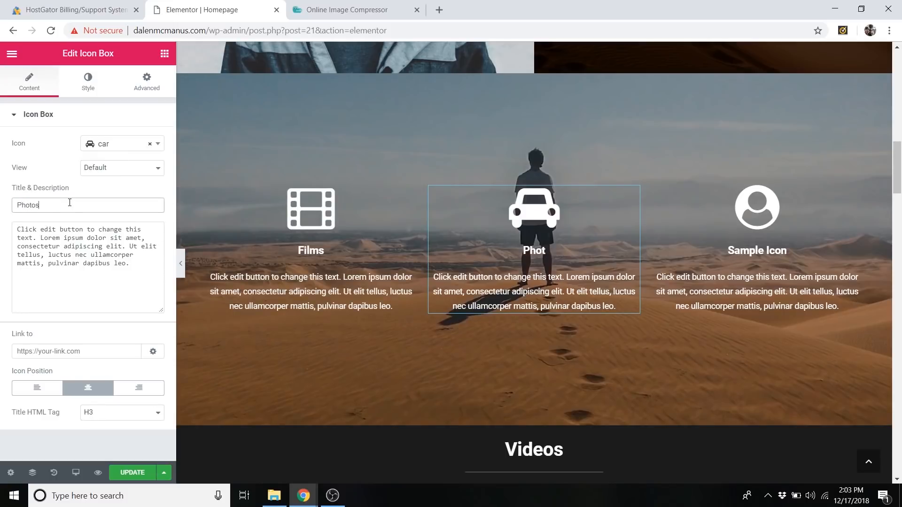
pyautogui.click(119, 143)
pyautogui.write('camera')
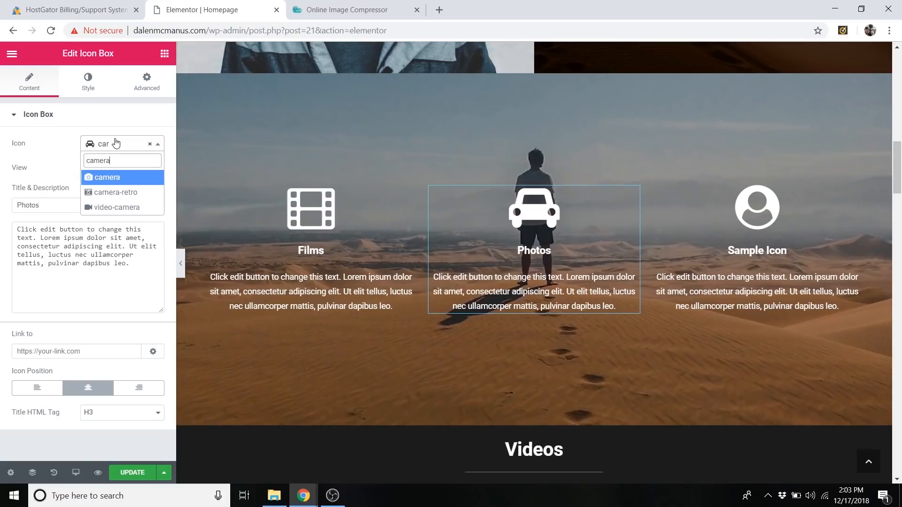
pyautogui.click(101, 182)
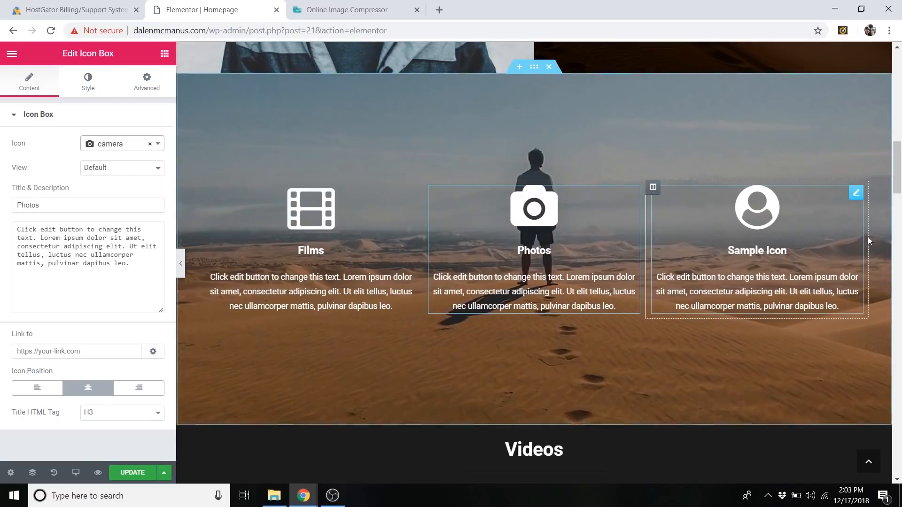
# Set the title of the third icon box, the one with the user-circle icon, to "Web Design" and its icon to laptop.
pyautogui.click(855, 193)
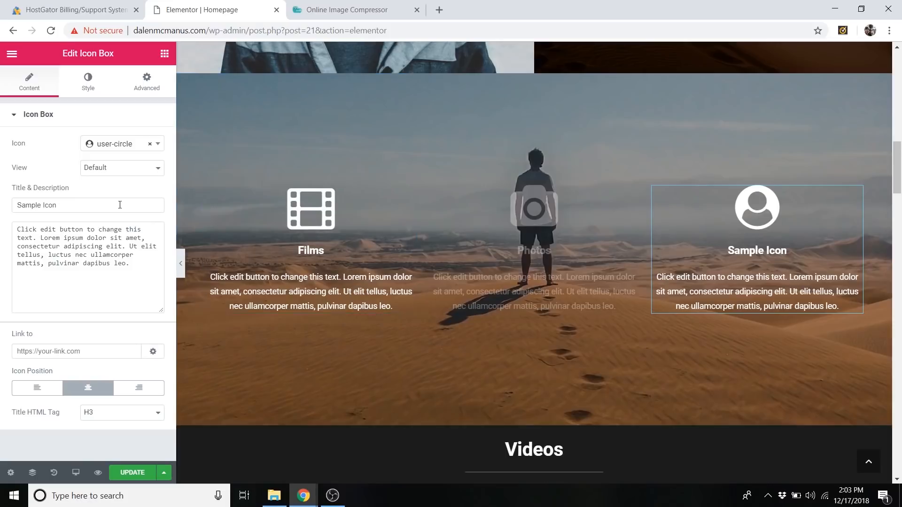
pyautogui.tripleClick(73, 205)
pyautogui.write('We')
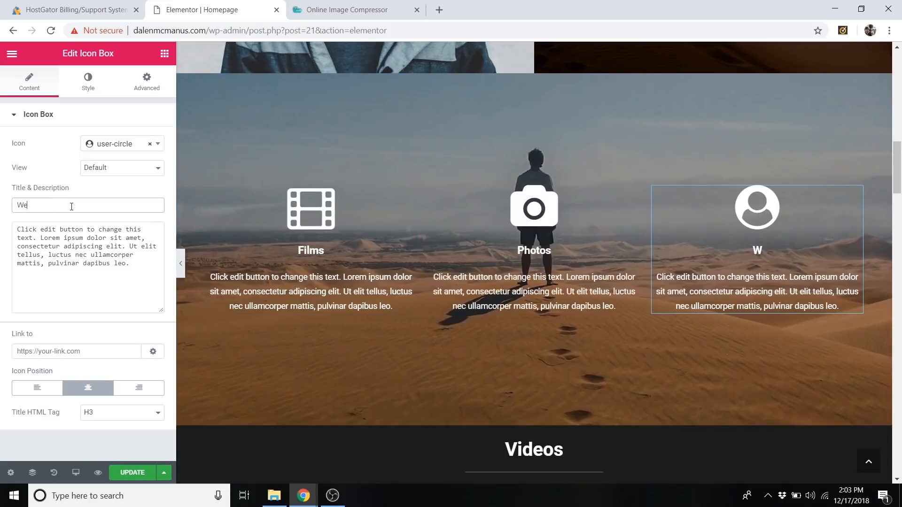
pyautogui.write('b Design')
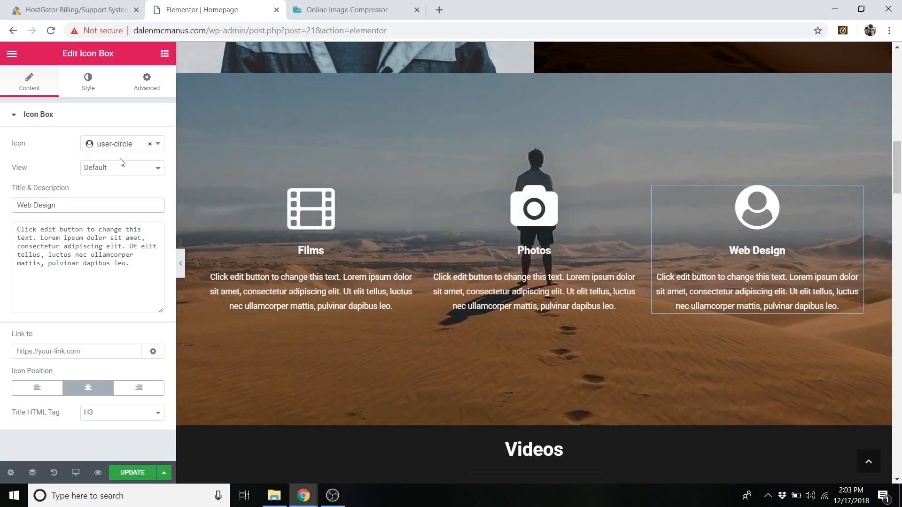
pyautogui.click(114, 149)
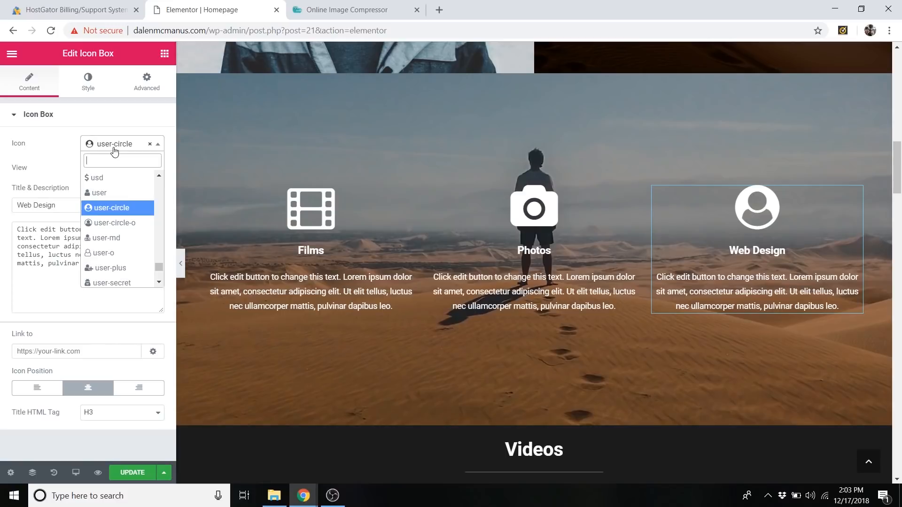
pyautogui.write('laptop')
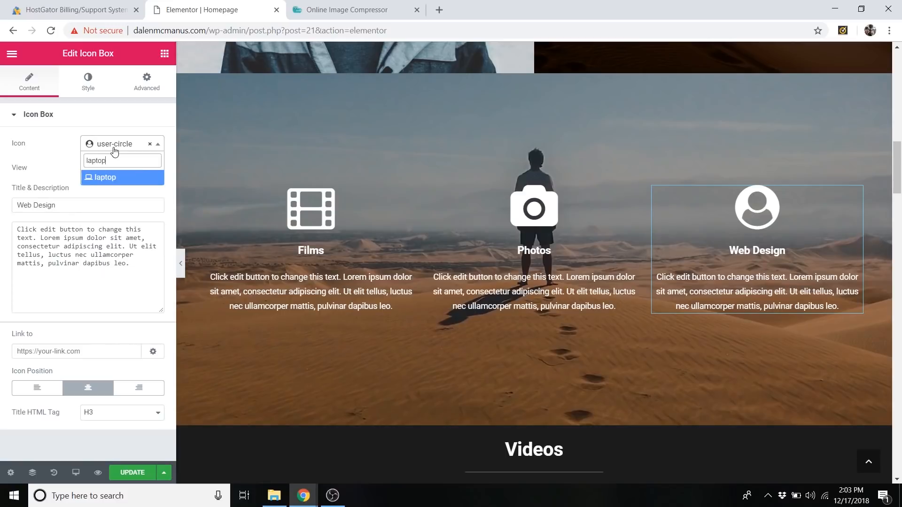
pyautogui.click(127, 180)
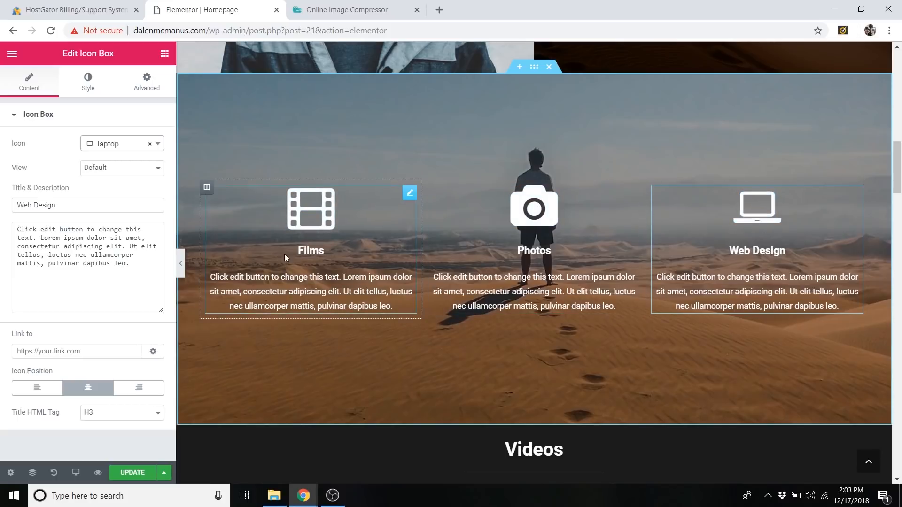
# Link the Films icon box to the anchor #films.
pyautogui.click(410, 193)
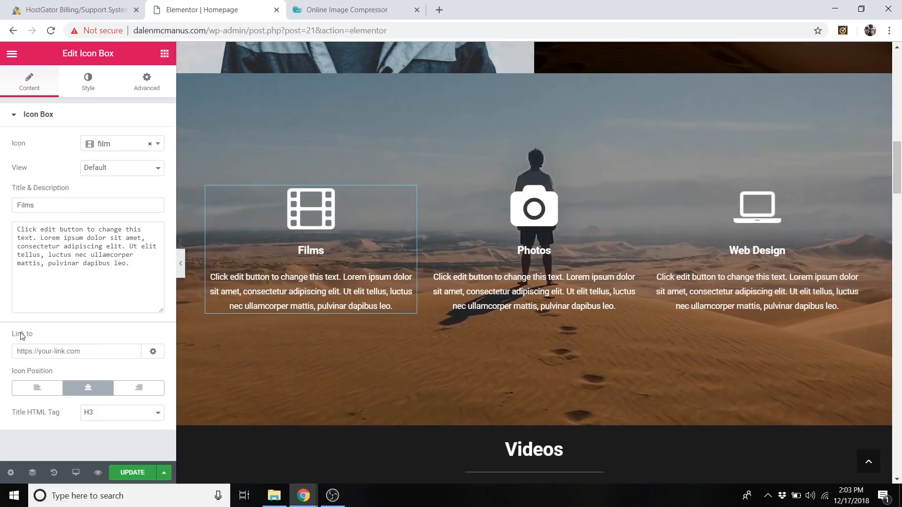
pyautogui.click(43, 345)
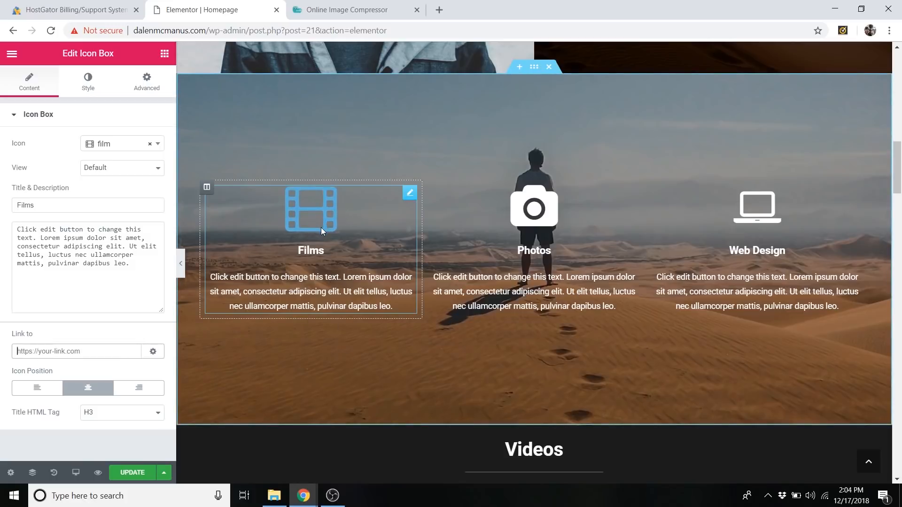
pyautogui.scroll(-7, 506, 260)
pyautogui.scroll(6, 507, 301)
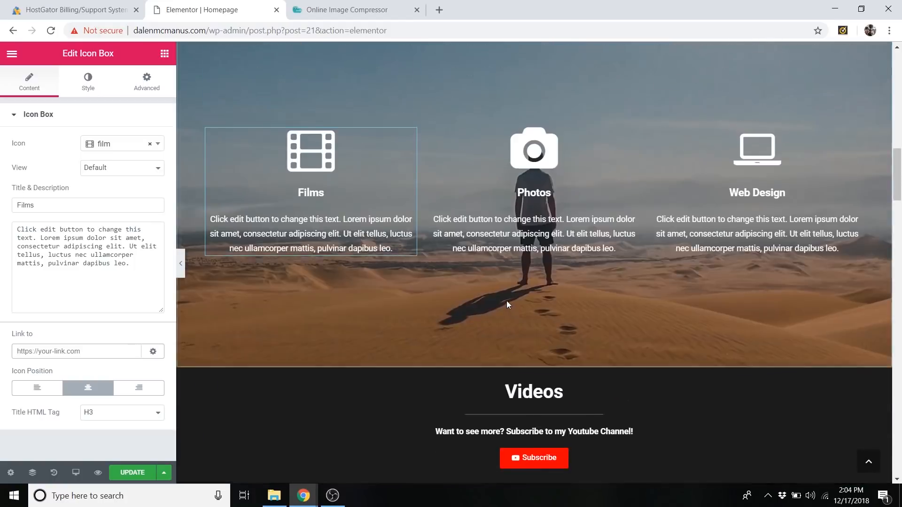
pyautogui.scroll(2, 507, 301)
pyautogui.scroll(-2, 315, 266)
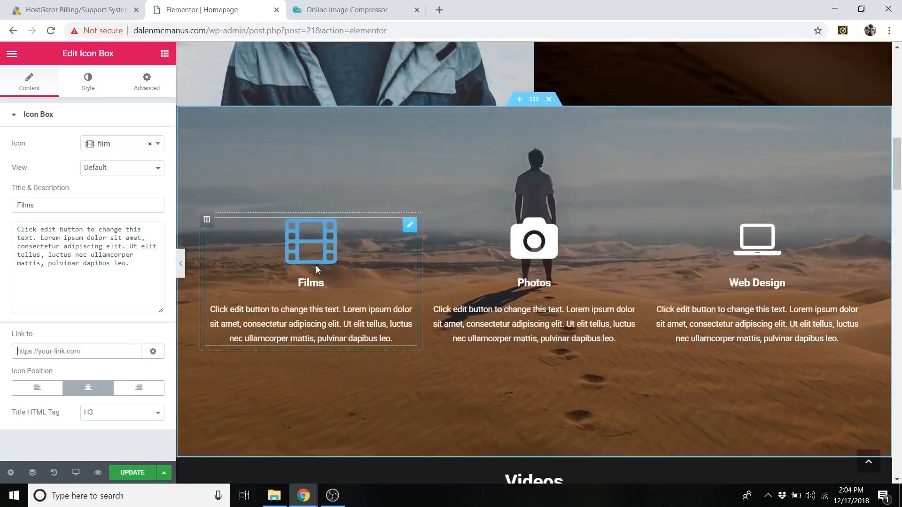
pyautogui.scroll(3, 320, 274)
pyautogui.scroll(-3, 320, 280)
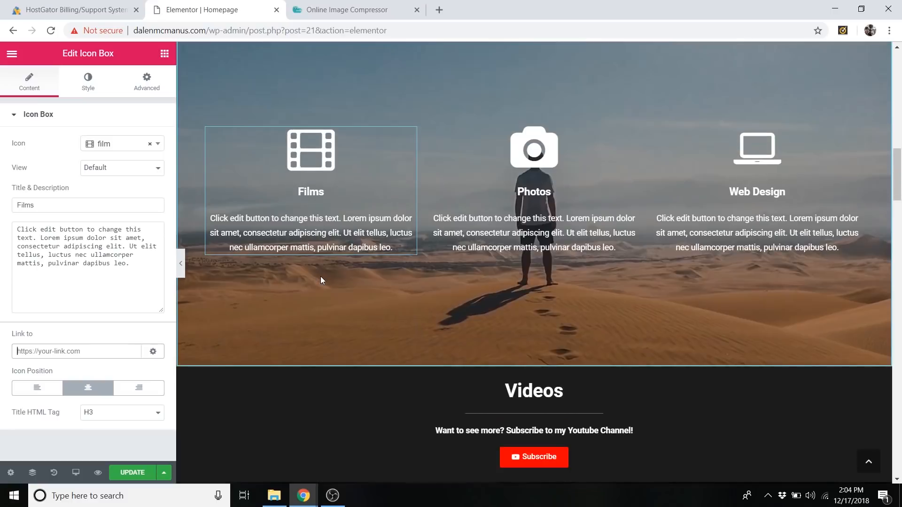
pyautogui.scroll(1, 320, 280)
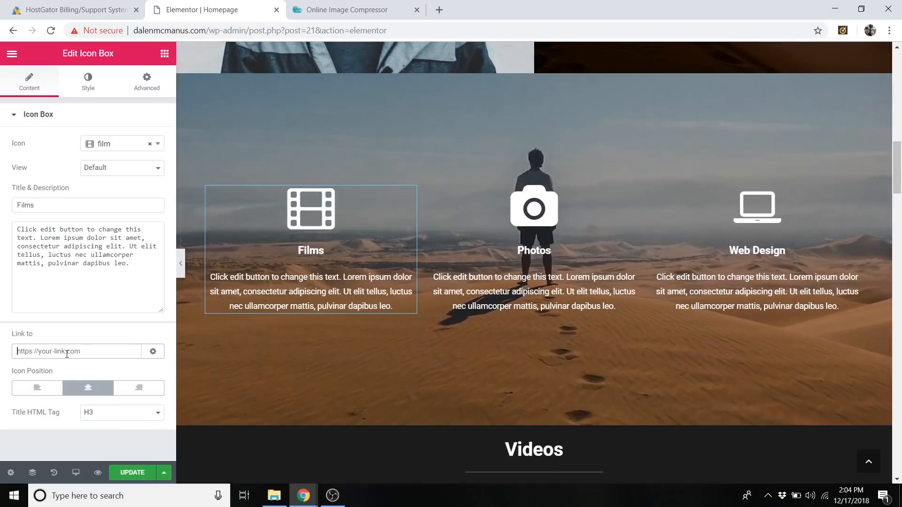
pyautogui.write('#films')
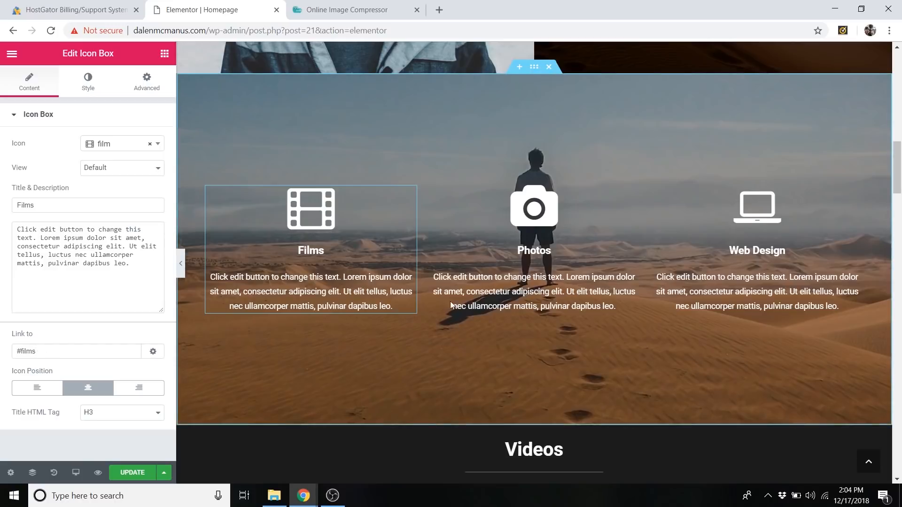
# Set the CSS ID of the Videos heading section to "films" and update the page.
pyautogui.scroll(-7, 413, 242)
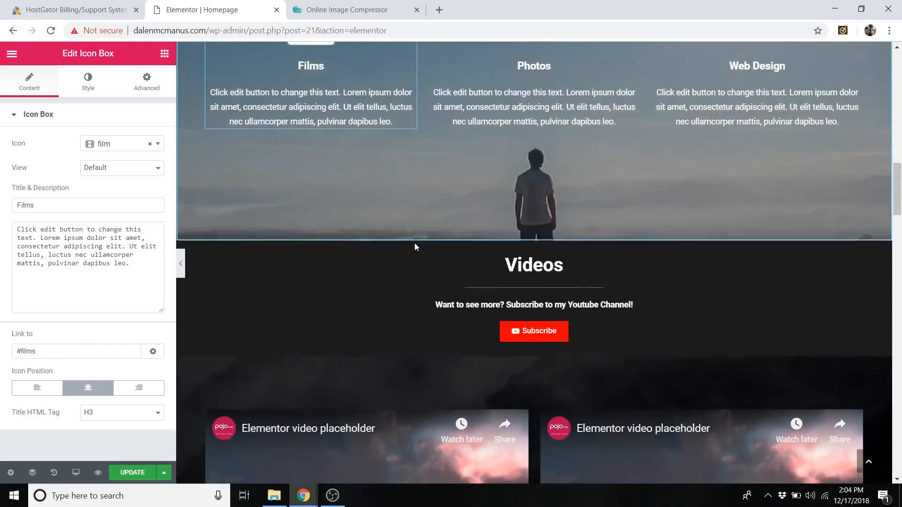
pyautogui.scroll(-1, 435, 169)
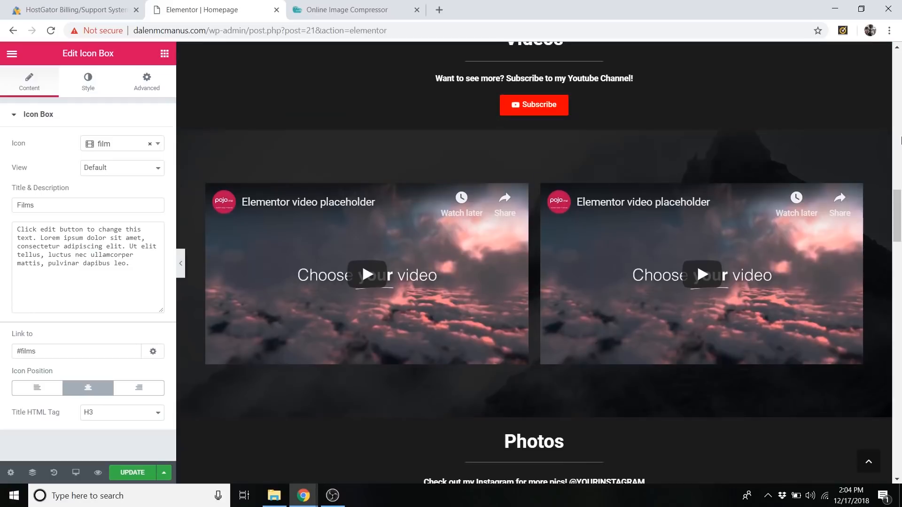
pyautogui.scroll(1, 894, 192)
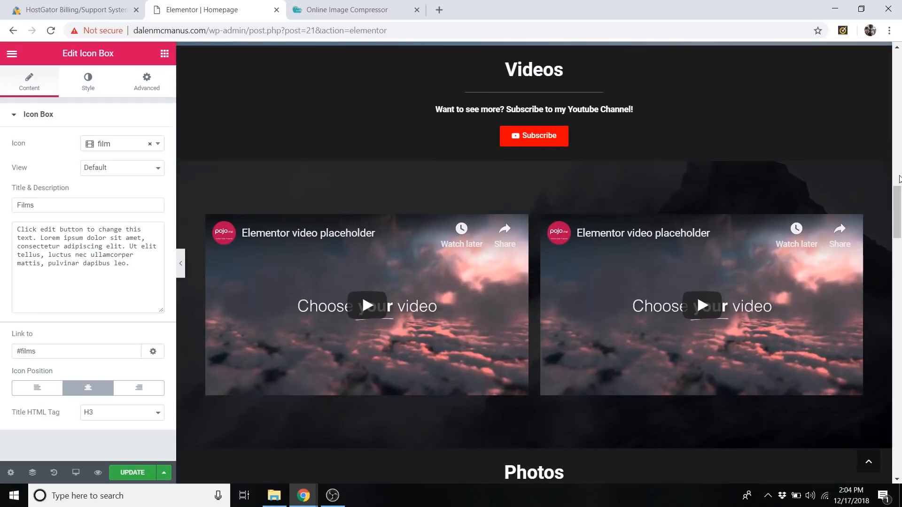
pyautogui.scroll(4, 898, 205)
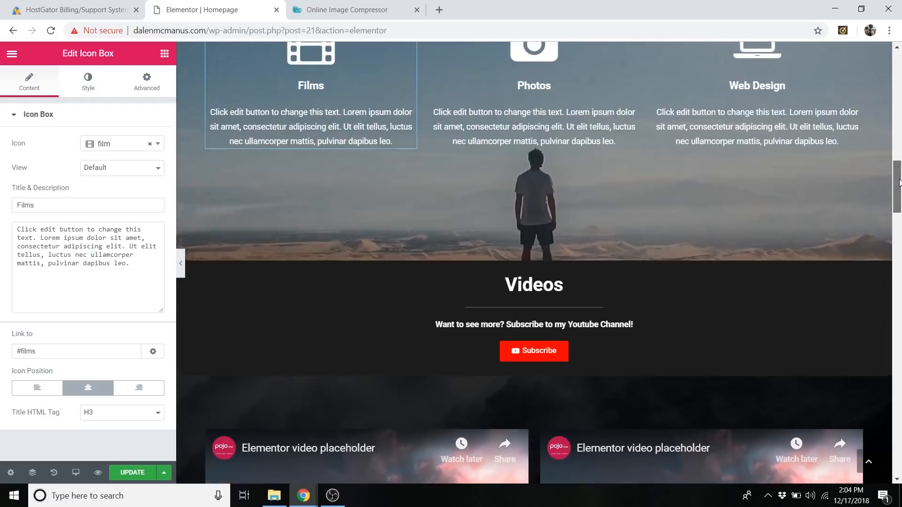
pyautogui.rightClick(214, 266)
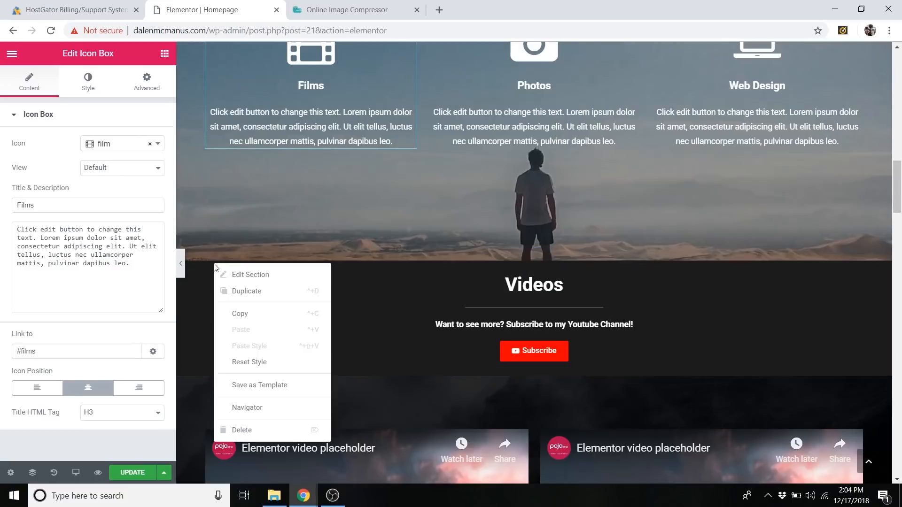
pyautogui.rightClick(533, 257)
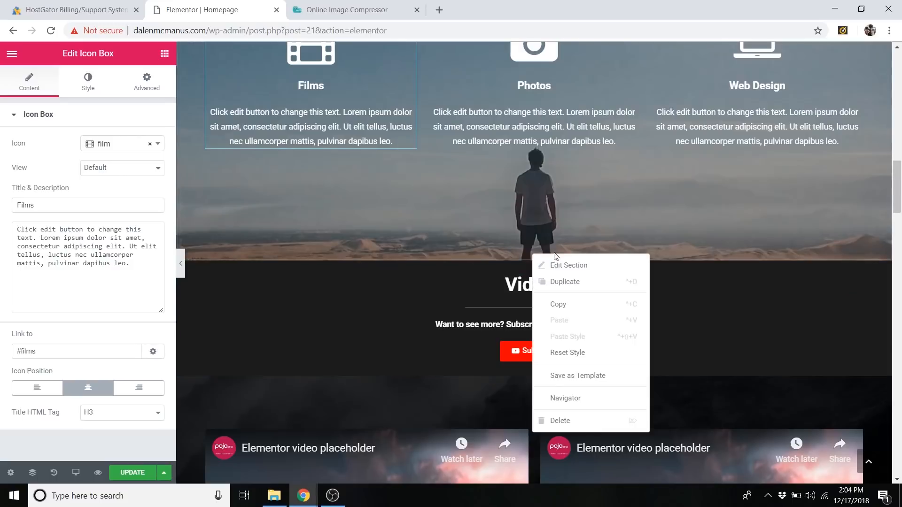
pyautogui.click(564, 267)
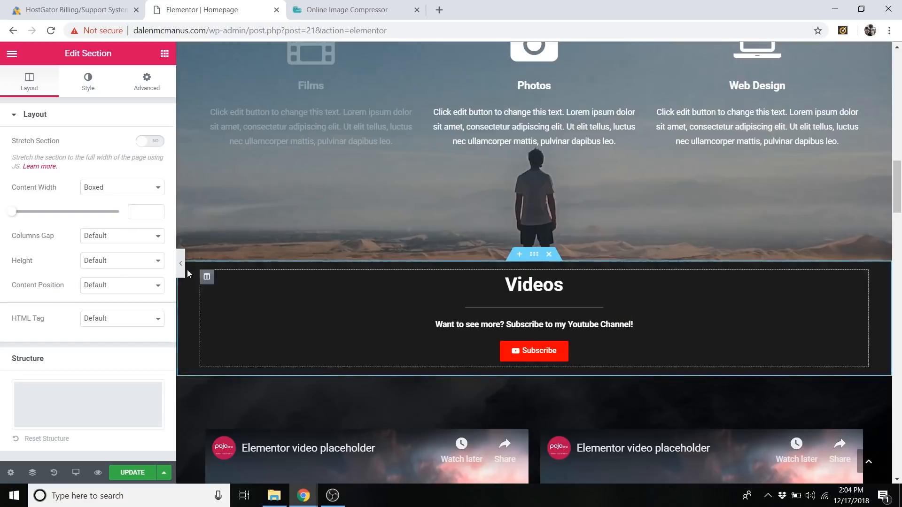
pyautogui.click(151, 89)
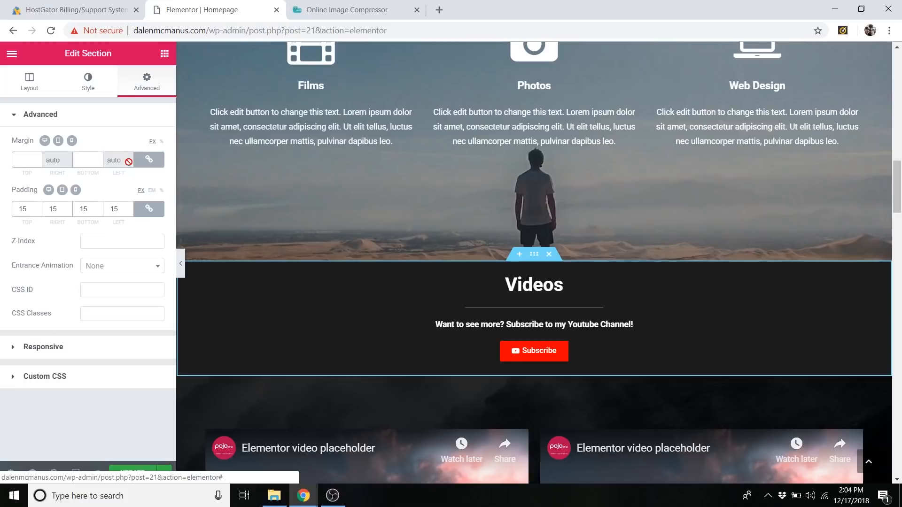
pyautogui.click(93, 292)
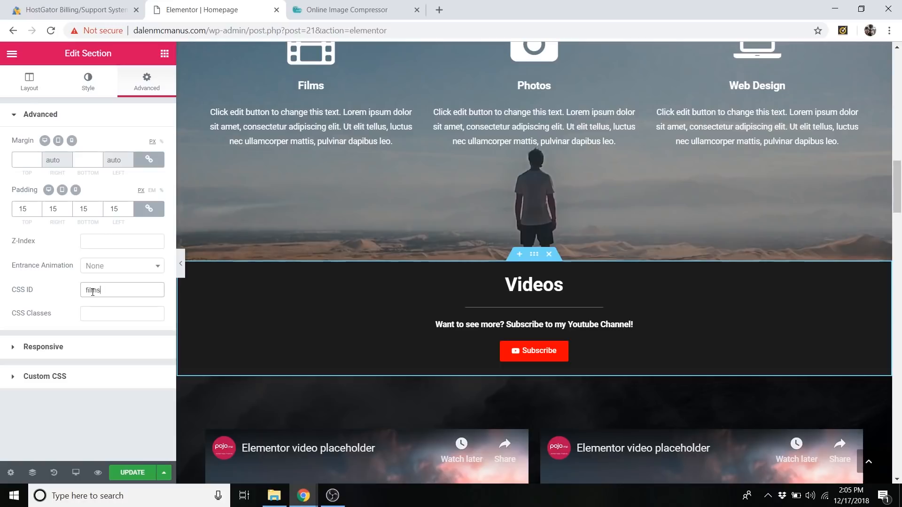
pyautogui.click(132, 472)
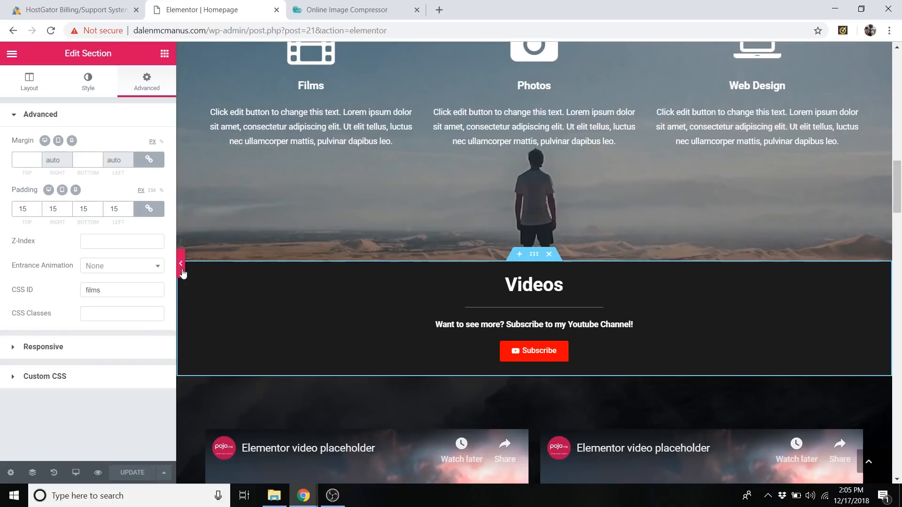
# Test the Films icon's anchor link with the editing panel hidden, and bring the panel back.
pyautogui.click(181, 264)
pyautogui.scroll(7, 276, 286)
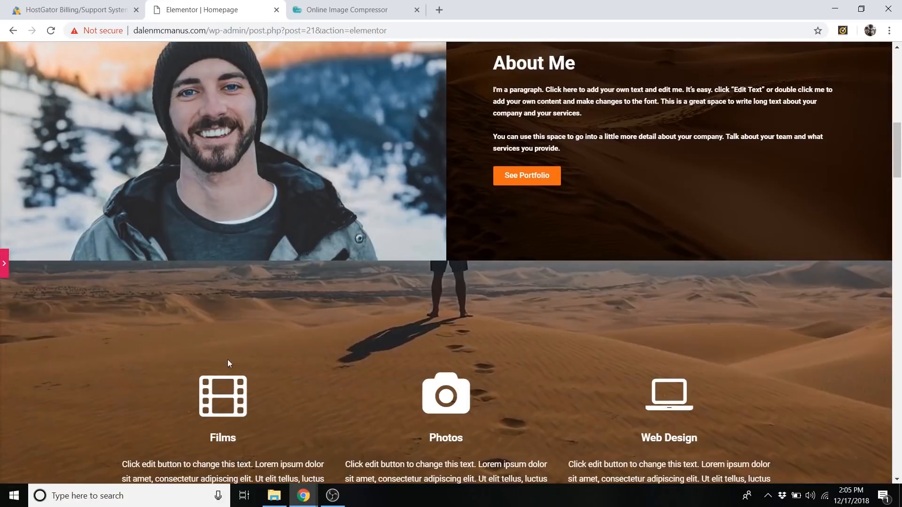
pyautogui.click(224, 403)
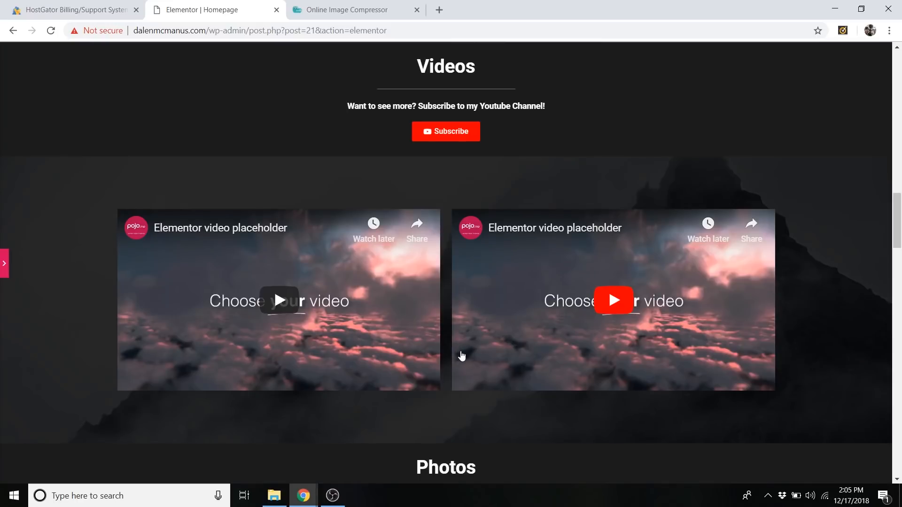
pyautogui.scroll(8, 459, 356)
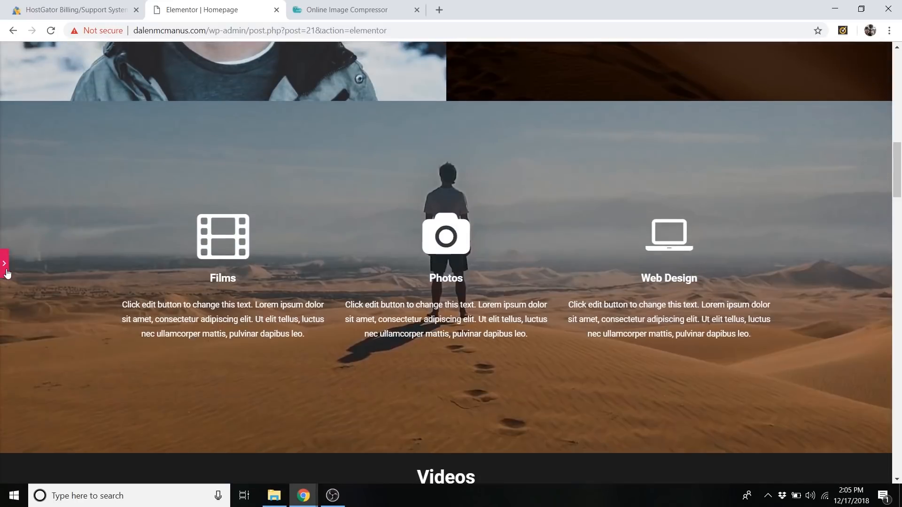
pyautogui.click(6, 272)
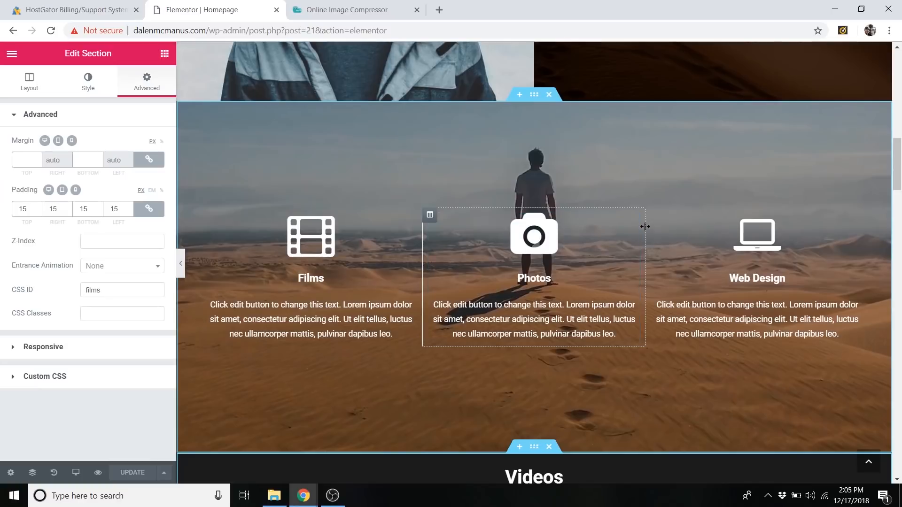
# Link the Photos icon box to the anchor #photos.
pyautogui.click(590, 219)
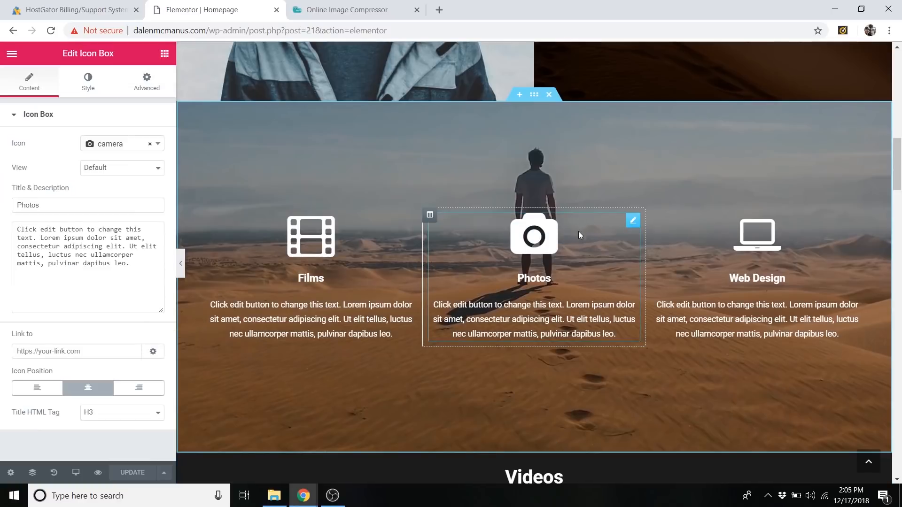
pyautogui.click(38, 353)
pyautogui.write('#photos')
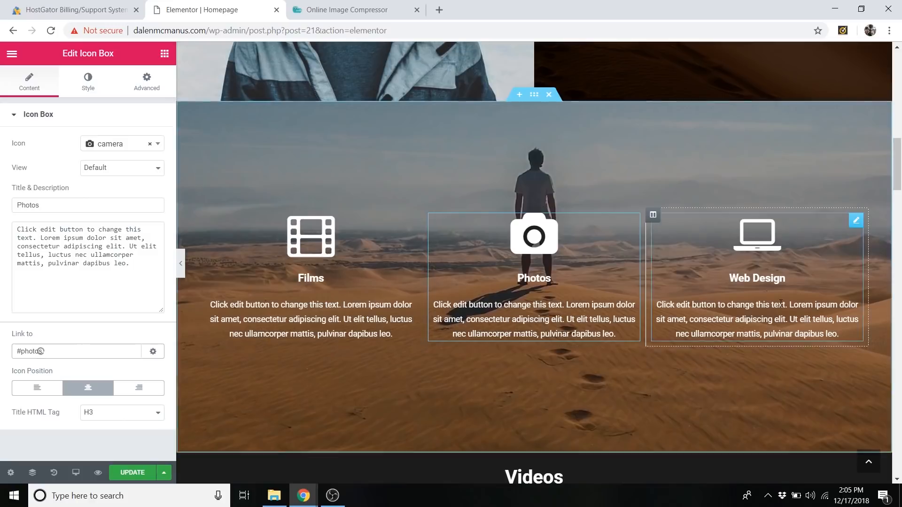
# Link the Web Design icon box to the anchor #webdesign.
pyautogui.click(857, 219)
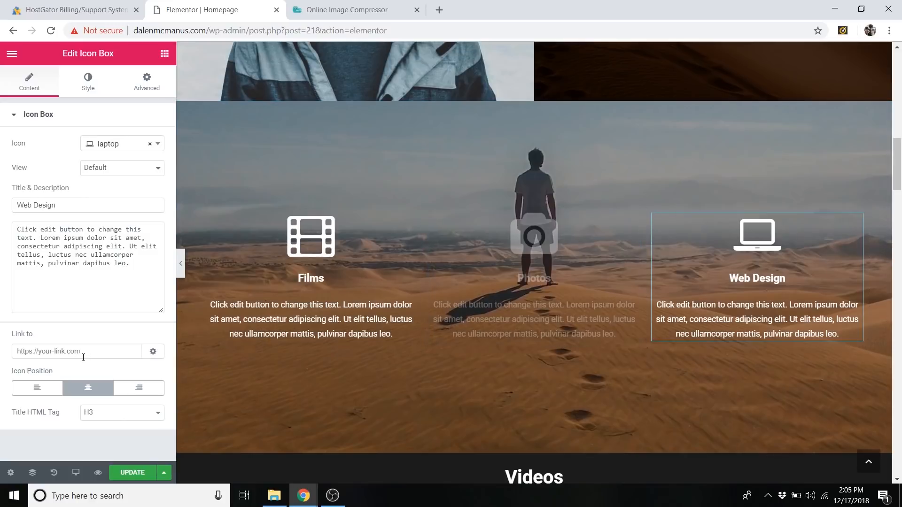
pyautogui.click(78, 352)
pyautogui.write('#webdesign')
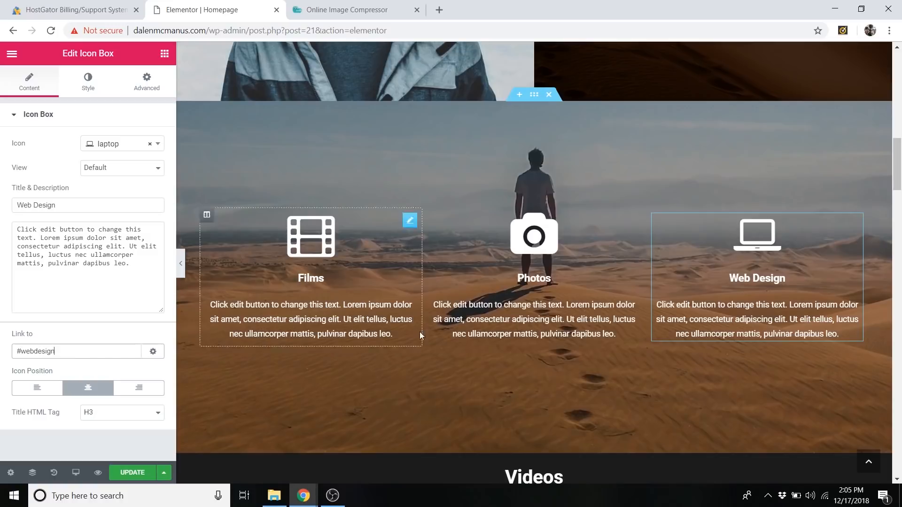
# Set the CSS ID of the Photos heading section to "photos".
pyautogui.scroll(-3, 419, 332)
pyautogui.scroll(-4, 456, 297)
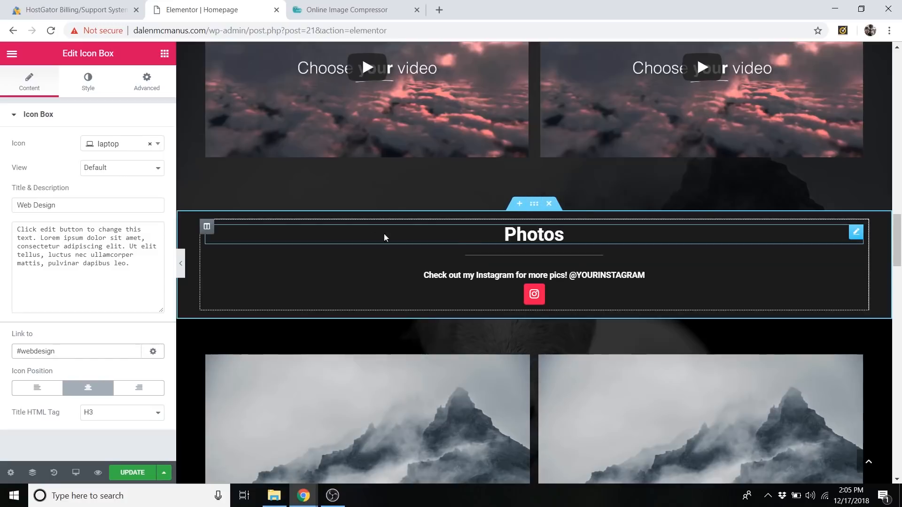
pyautogui.rightClick(536, 210)
pyautogui.click(594, 217)
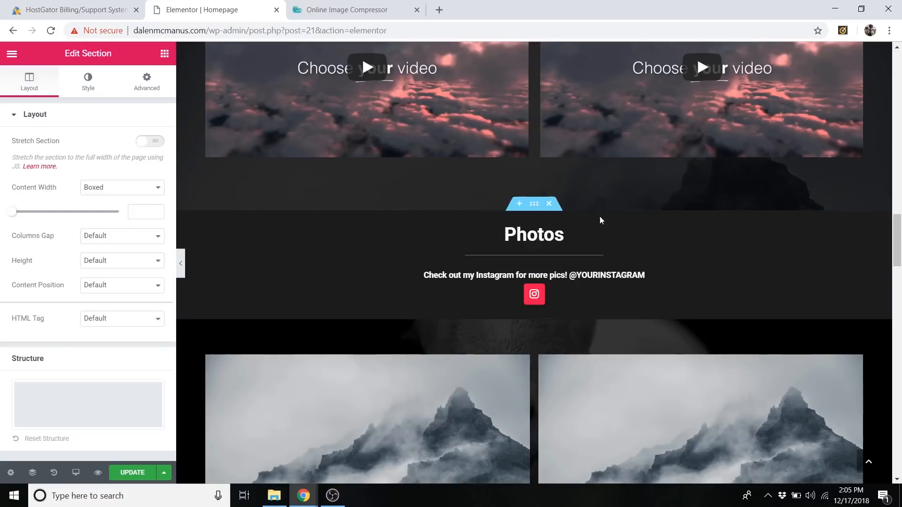
pyautogui.click(147, 85)
pyautogui.click(89, 291)
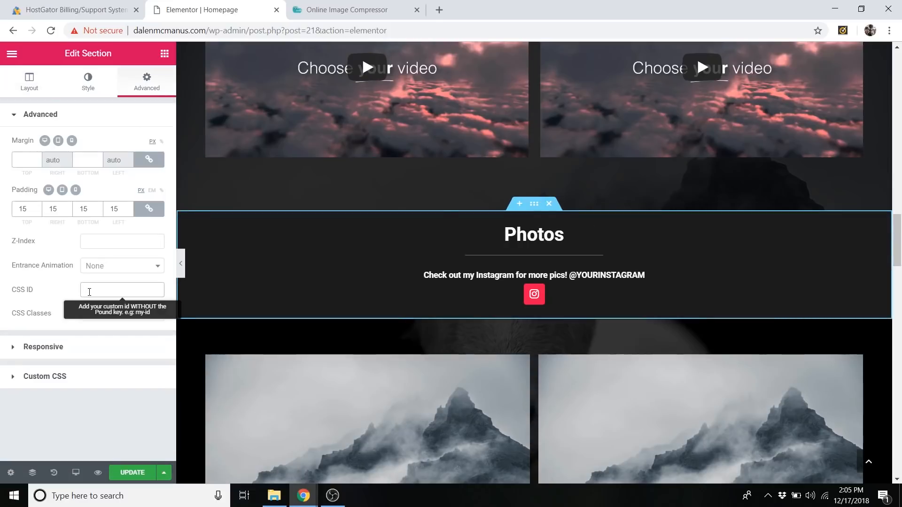
pyautogui.moveTo(89, 292); pyautogui.dragTo(104, 288)
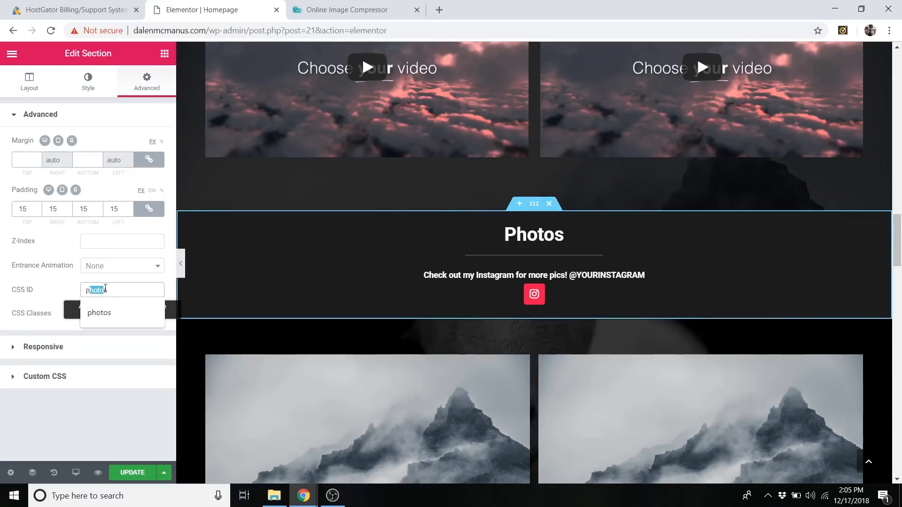
pyautogui.click(111, 290)
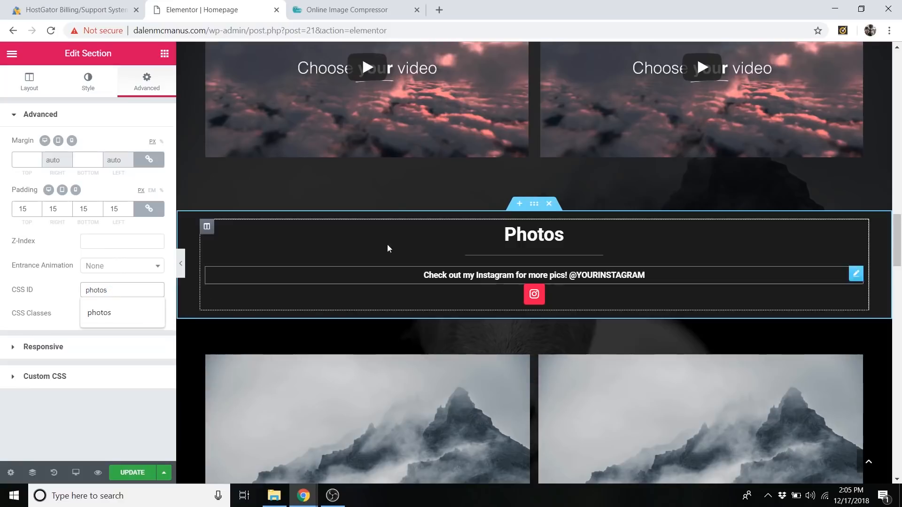
# Set the CSS ID of the Website Design heading section to "webdesign".
pyautogui.scroll(-5, 543, 312)
pyautogui.scroll(-5, 540, 315)
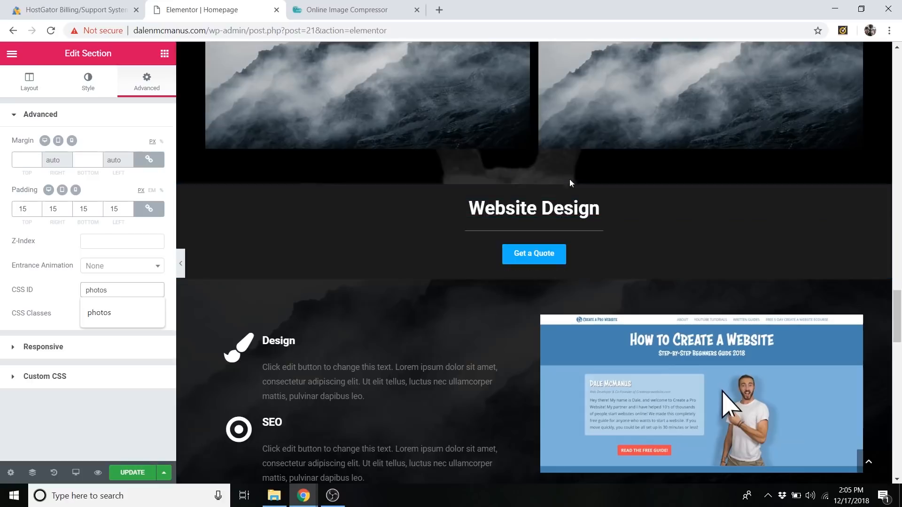
pyautogui.rightClick(533, 178)
pyautogui.click(547, 189)
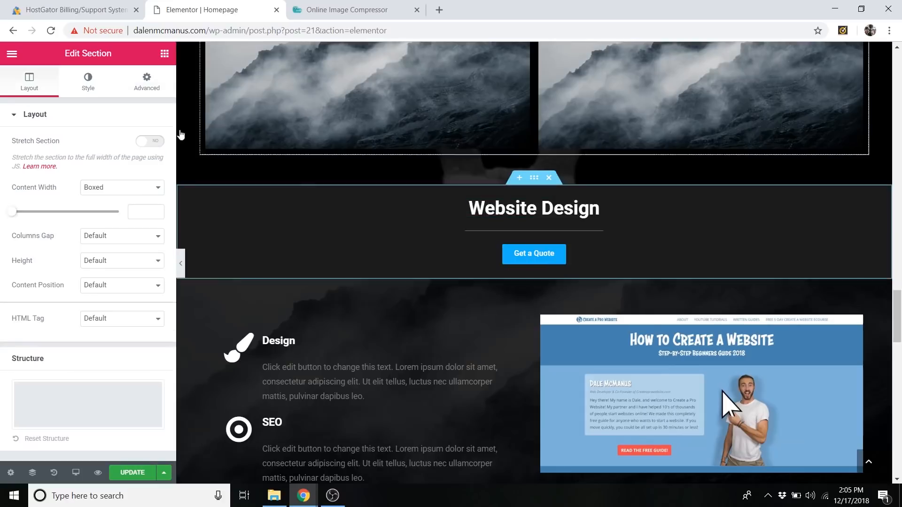
pyautogui.click(147, 84)
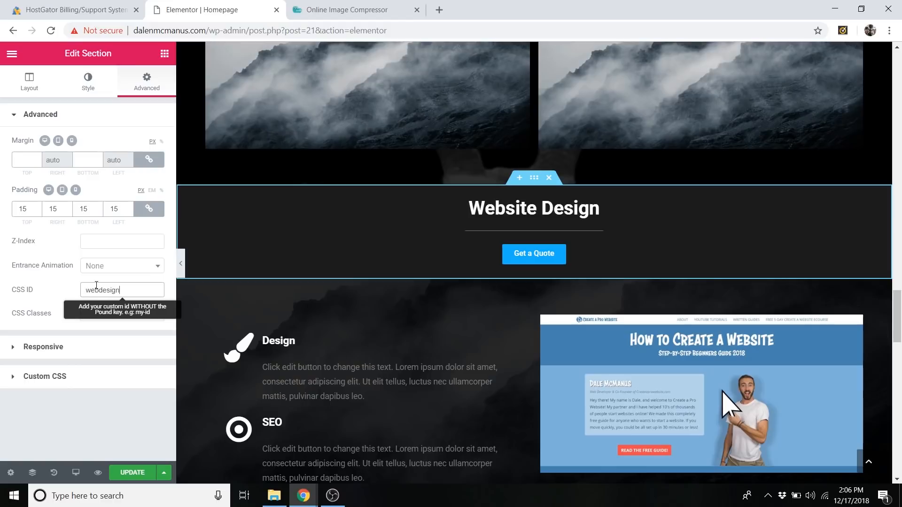
# Set the CSS ID of the Contact Me heading section to "contact" and update the page.
pyautogui.scroll(-15, 453, 296)
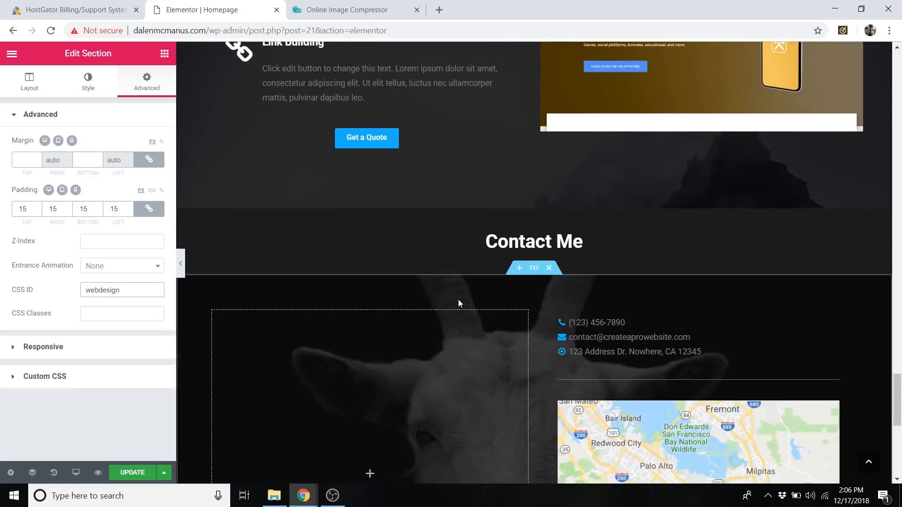
pyautogui.scroll(-1, 458, 300)
pyautogui.rightClick(195, 164)
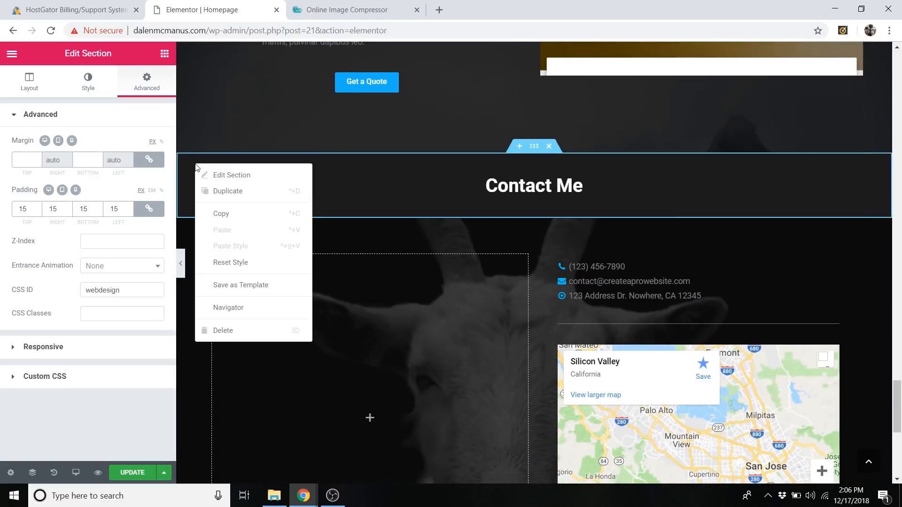
pyautogui.click(206, 174)
pyautogui.click(145, 83)
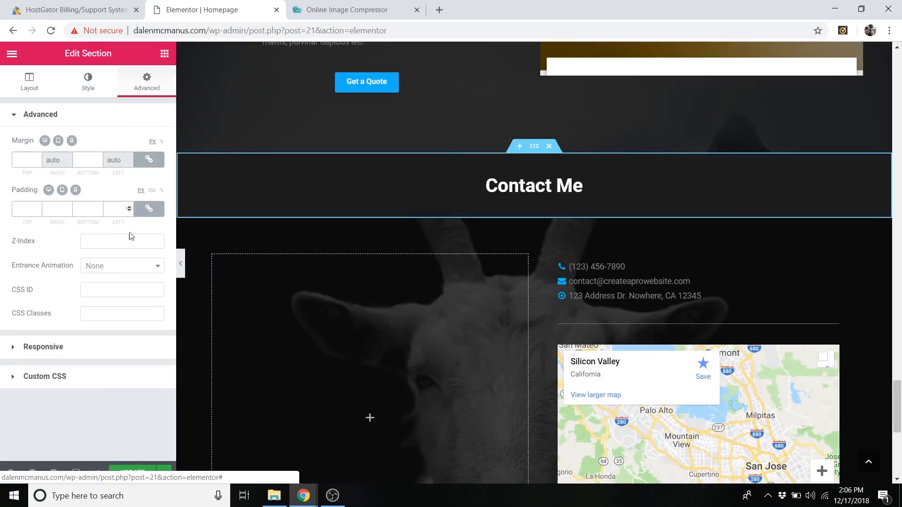
pyautogui.click(95, 290)
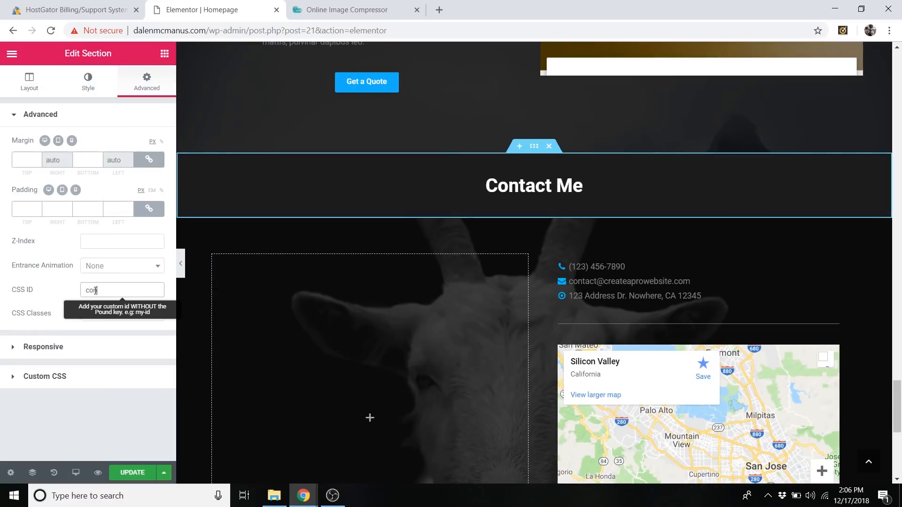
pyautogui.click(137, 475)
# Test the anchor links of the Photos and Web Design icon boxes.
pyautogui.scroll(20, 512, 383)
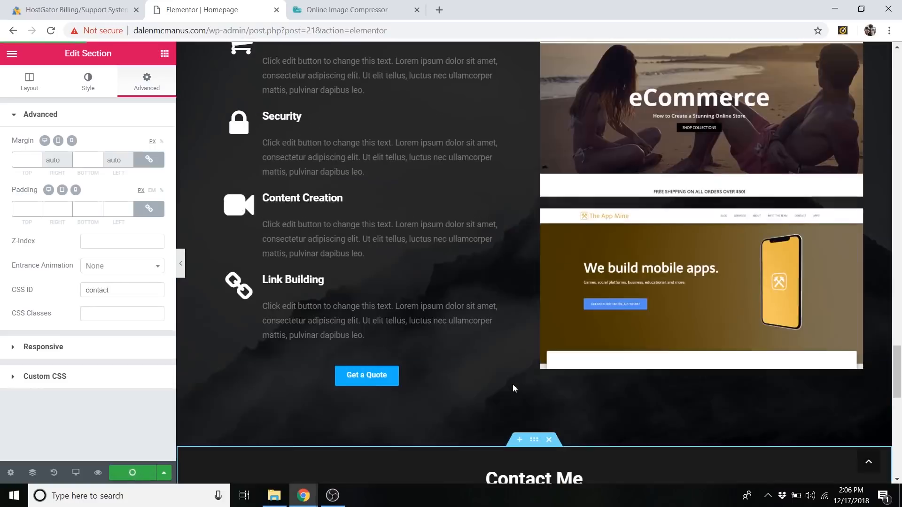
pyautogui.scroll(6, 512, 385)
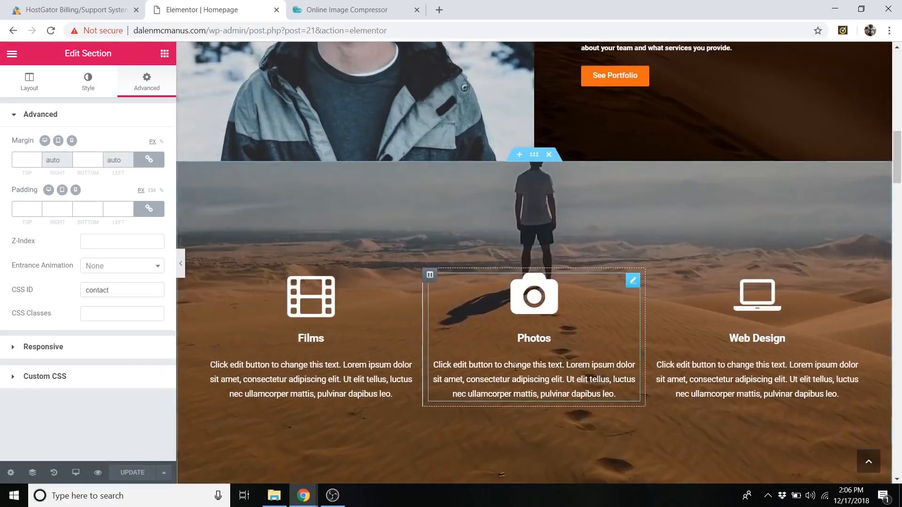
pyautogui.scroll(-1, 568, 360)
pyautogui.click(537, 245)
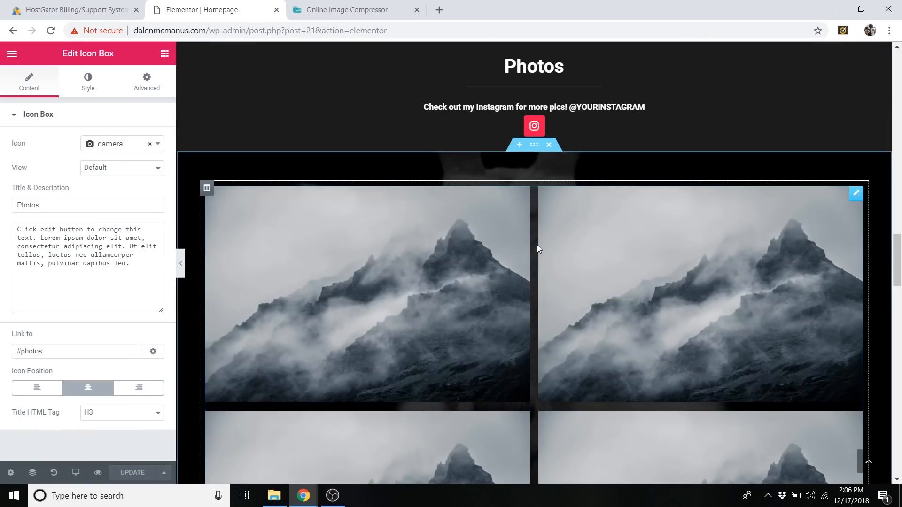
pyautogui.scroll(15, 537, 244)
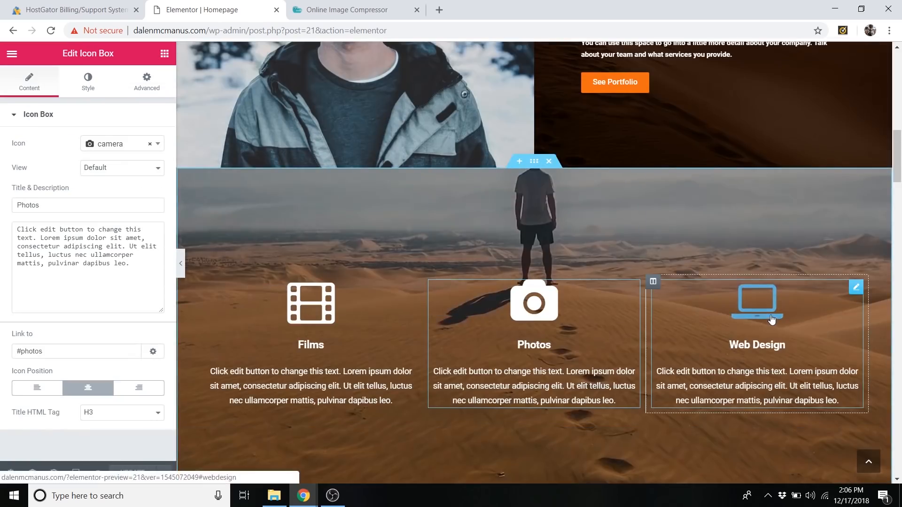
pyautogui.click(772, 320)
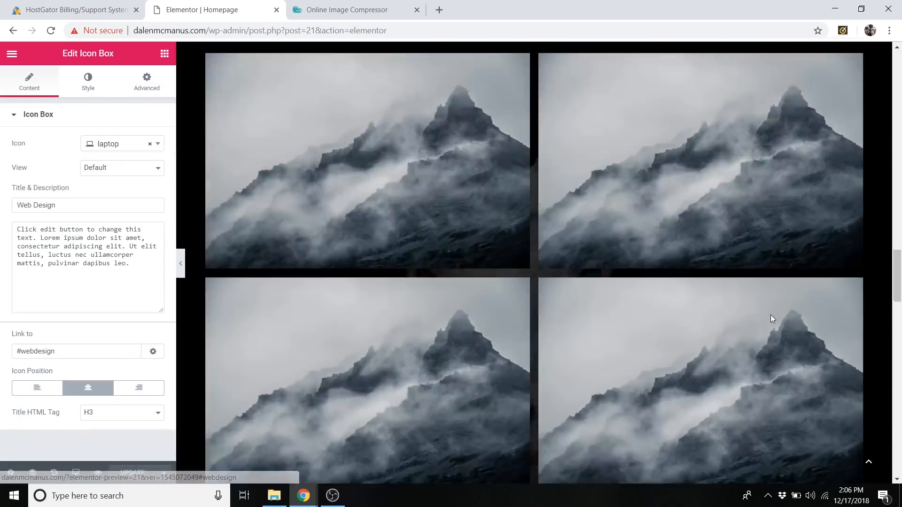
# Change the Videos heading text to "Films".
pyautogui.scroll(8, 720, 311)
pyautogui.scroll(20, 630, 292)
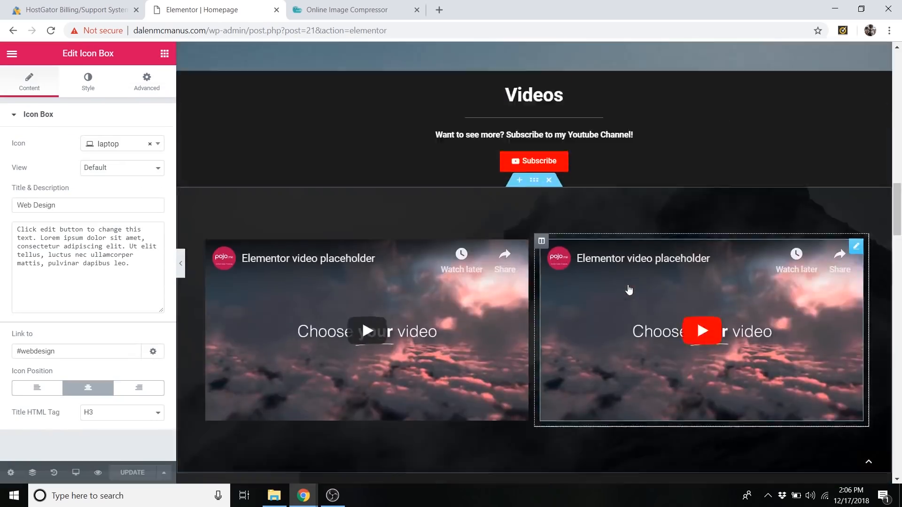
pyautogui.scroll(-6, 624, 287)
pyautogui.scroll(-1, 621, 286)
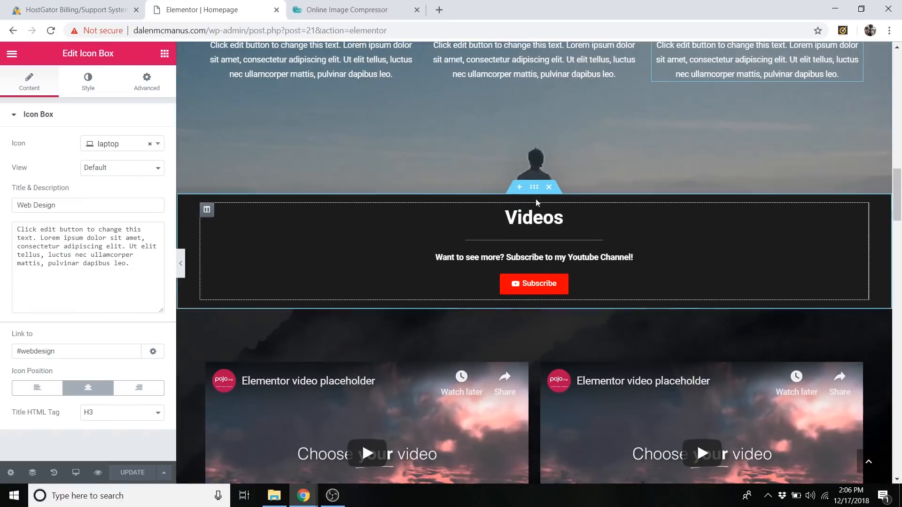
pyautogui.click(530, 219)
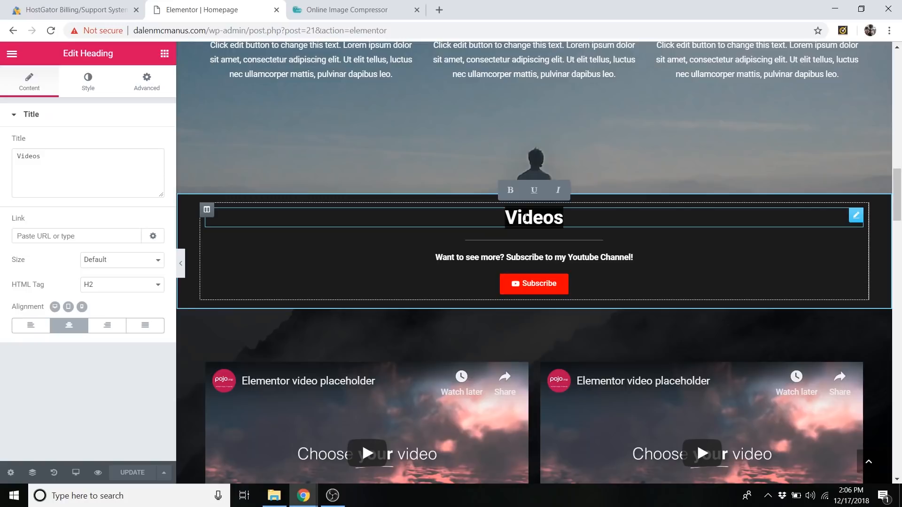
pyautogui.write('Films')
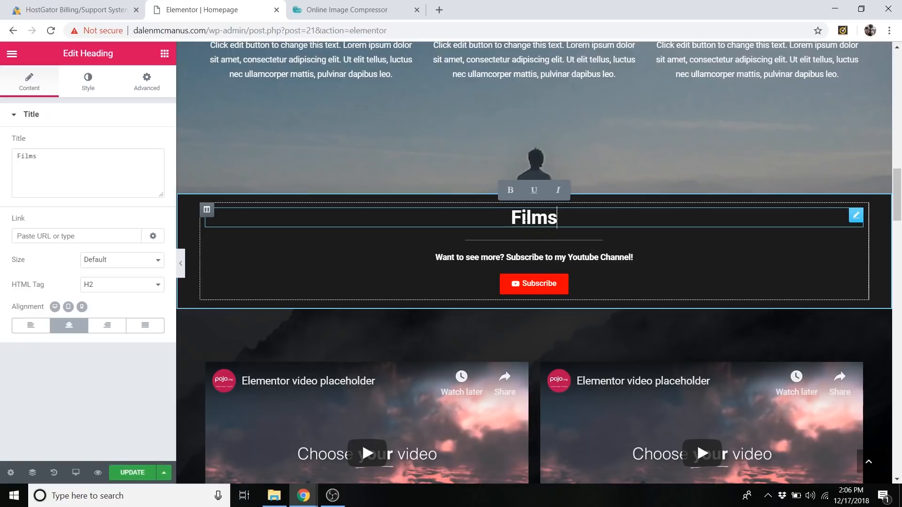
# Try to add a Video widget from the basic elements to the Films video section.
pyautogui.scroll(-5, 566, 220)
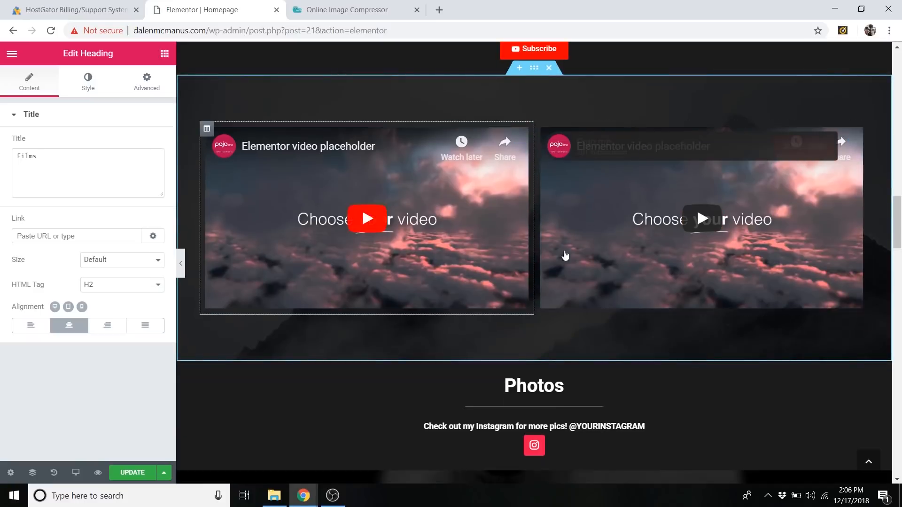
pyautogui.scroll(1, 565, 255)
pyautogui.scroll(1, 586, 246)
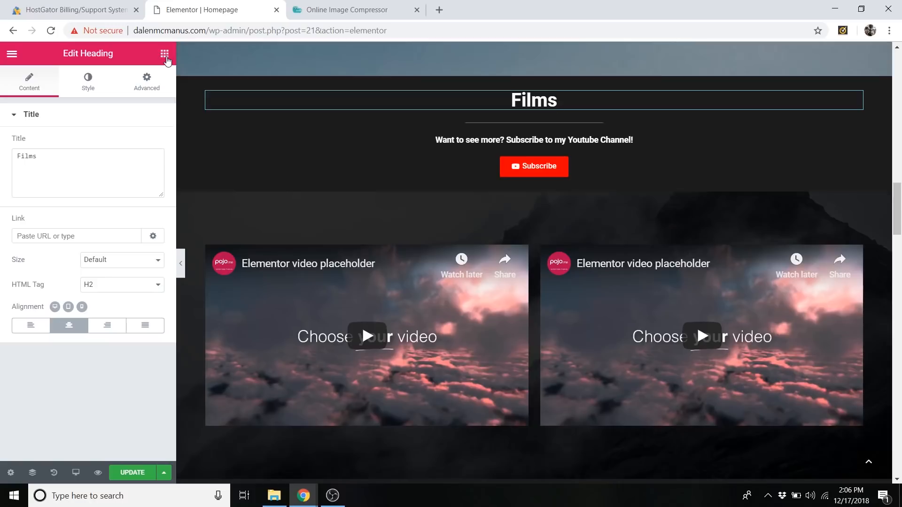
pyautogui.click(165, 54)
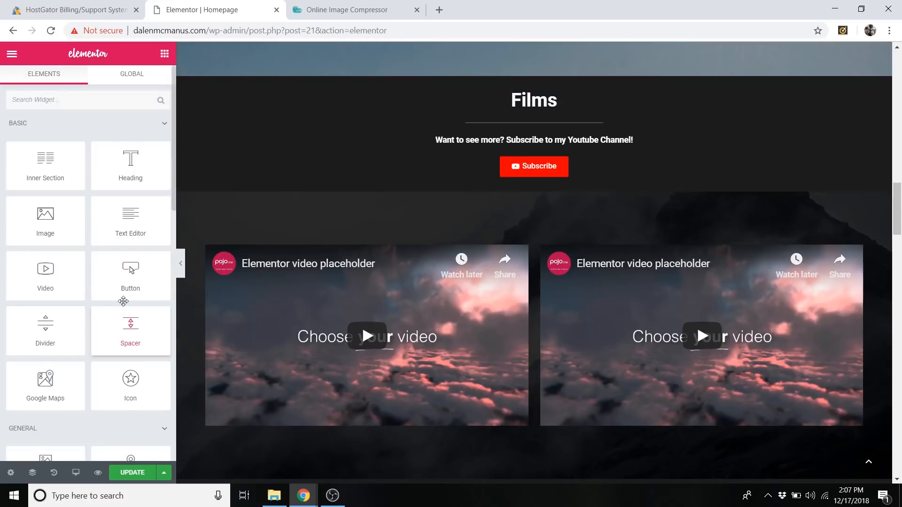
pyautogui.moveTo(54, 287); pyautogui.dragTo(537, 403)
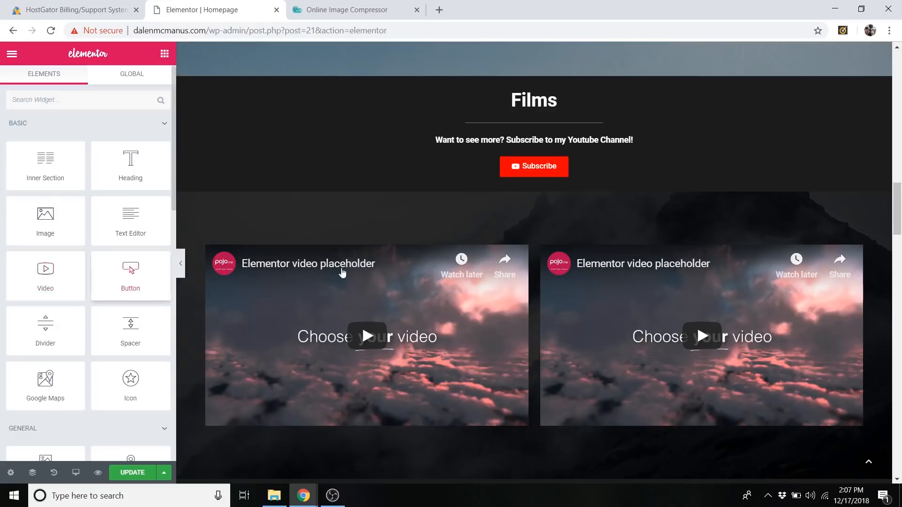
# Duplicate both video widgets in the Films section to form a second row.
pyautogui.scroll(-2, 342, 272)
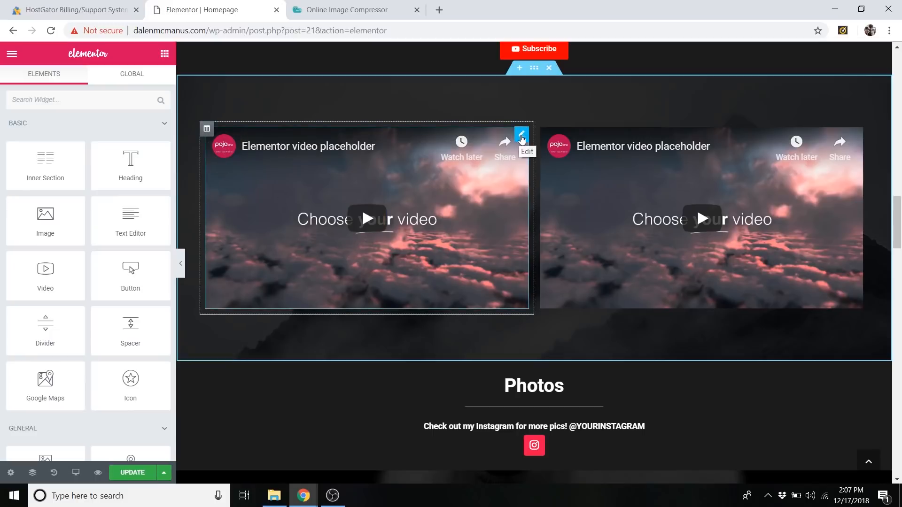
pyautogui.rightClick(521, 138)
pyautogui.click(549, 163)
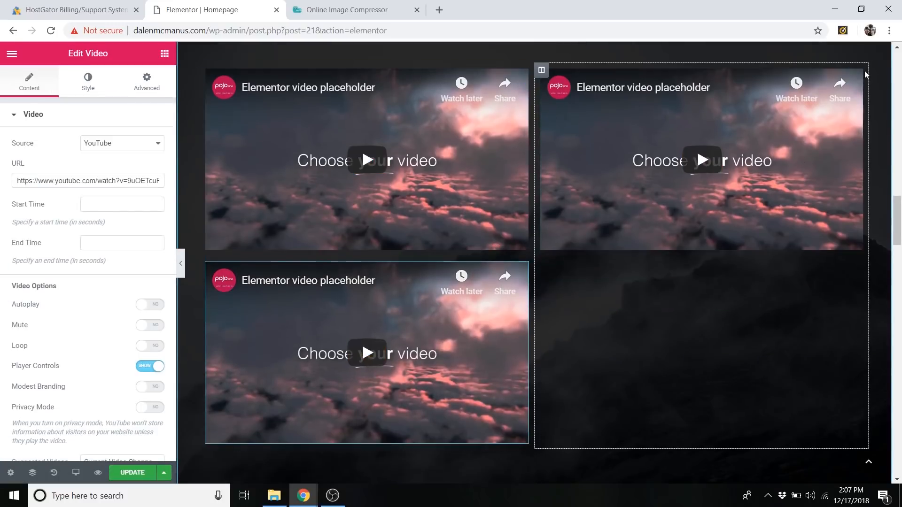
pyautogui.rightClick(858, 79)
pyautogui.click(863, 113)
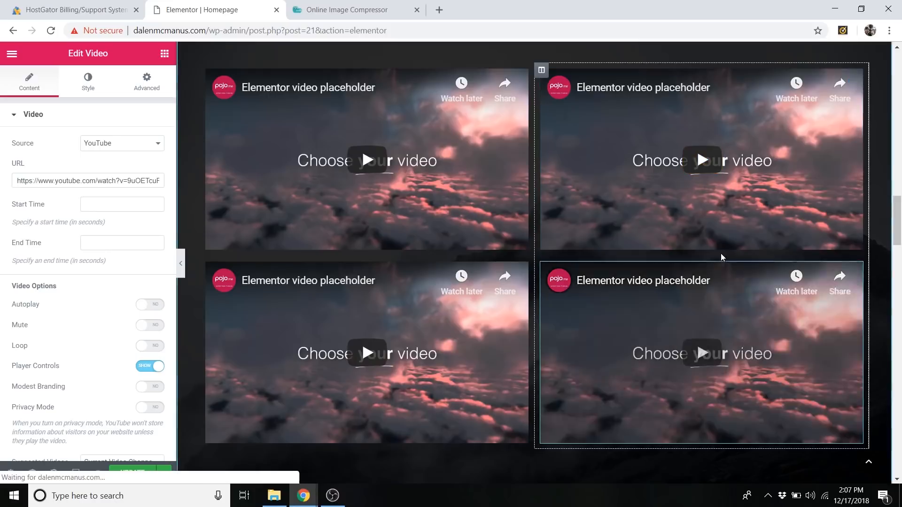
# Delete both duplicated video widgets from the second row of the Films section.
pyautogui.scroll(2, 728, 254)
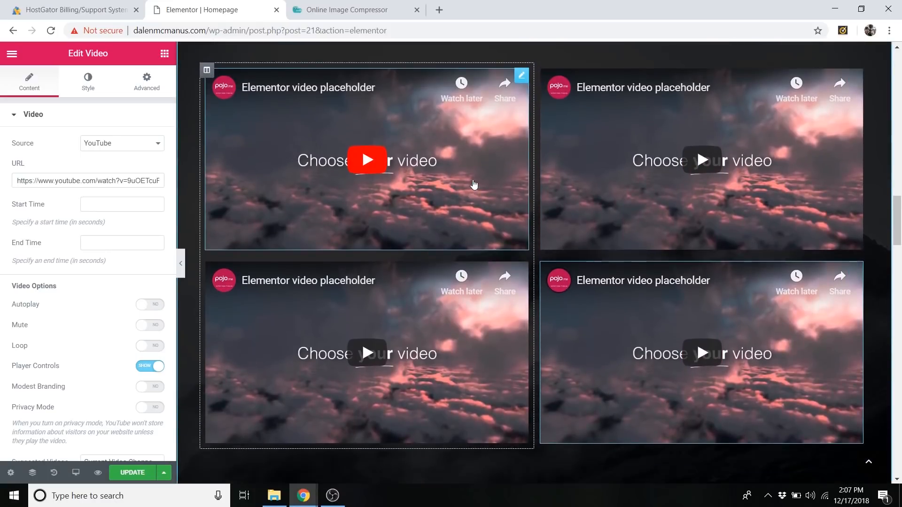
pyautogui.scroll(1, 491, 99)
pyautogui.scroll(-6, 491, 100)
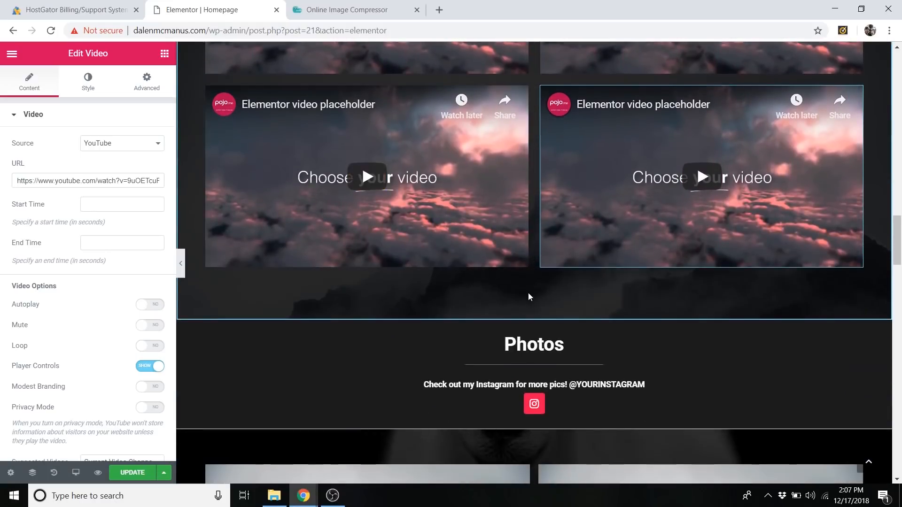
pyautogui.scroll(7, 593, 262)
pyautogui.scroll(-1, 612, 249)
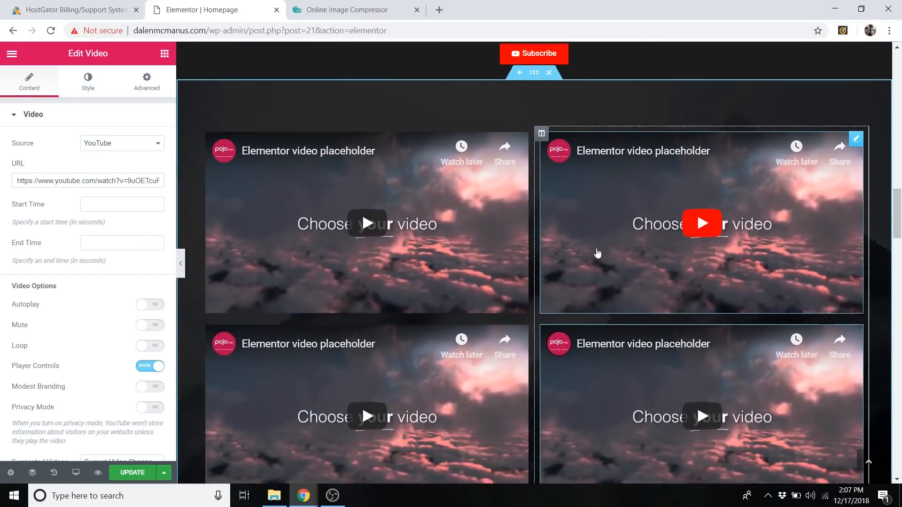
pyautogui.rightClick(518, 338)
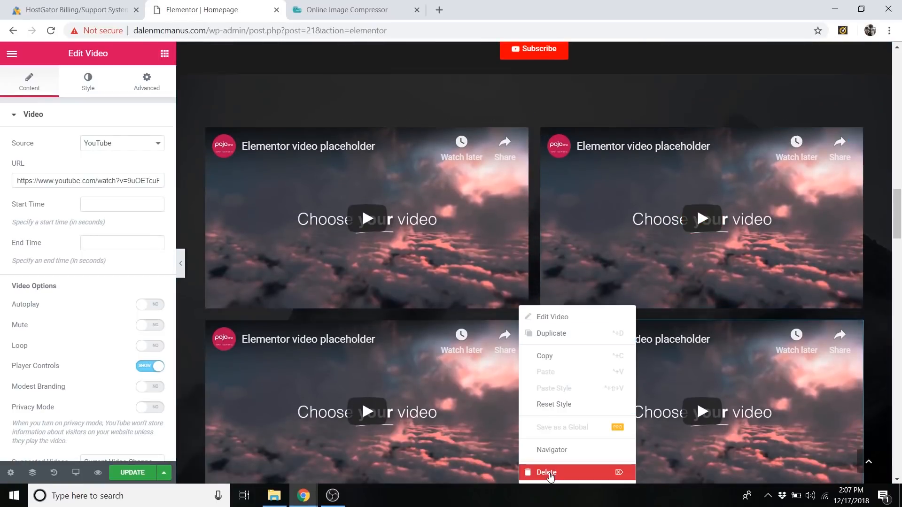
pyautogui.click(545, 473)
pyautogui.rightClick(855, 330)
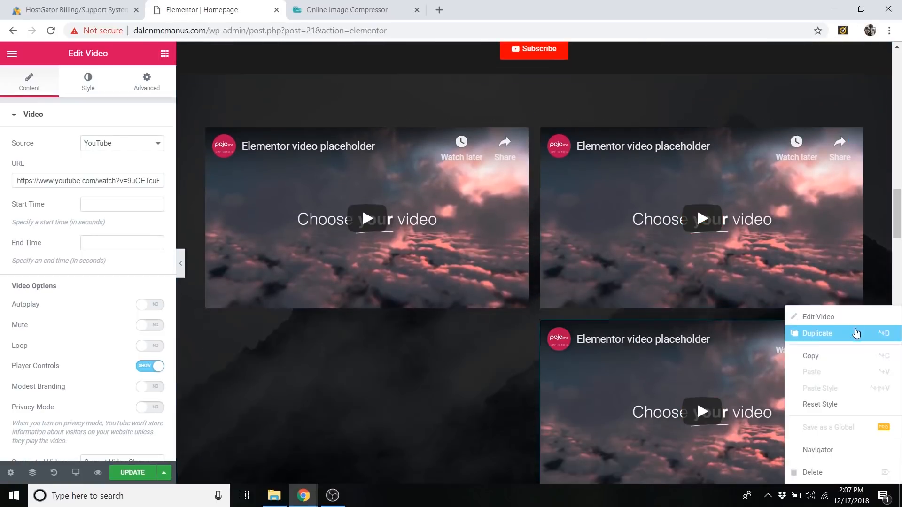
pyautogui.click(831, 472)
# Inspect the Films section's Subscribe button link and view the YouTube channel page it opens.
pyautogui.scroll(2, 518, 198)
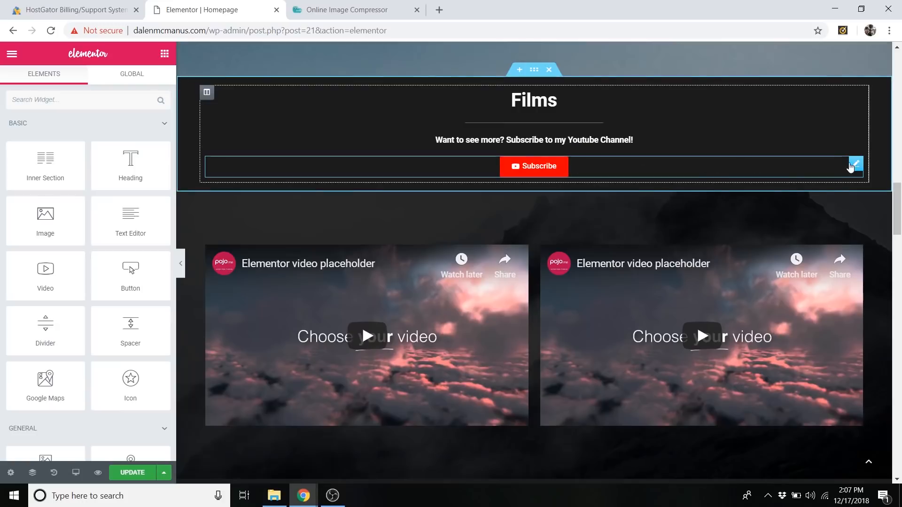
pyautogui.click(854, 168)
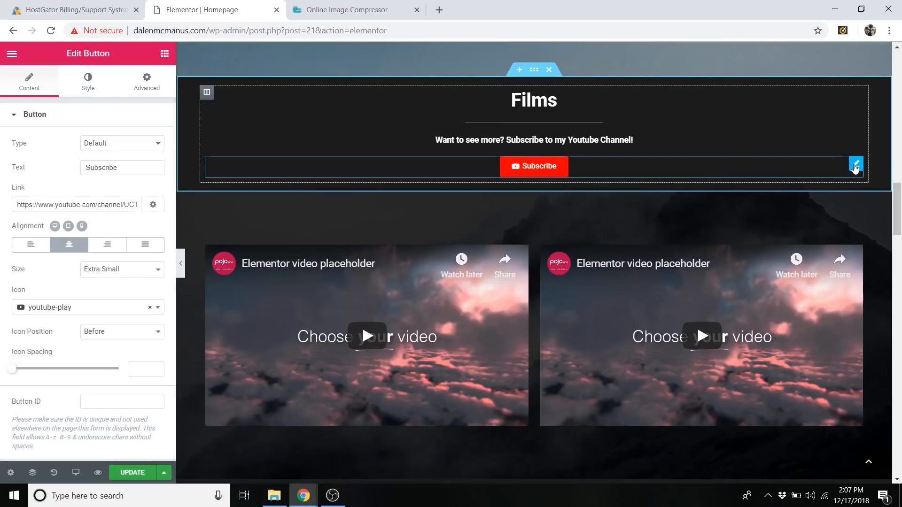
pyautogui.rightClick(855, 168)
pyautogui.click(848, 184)
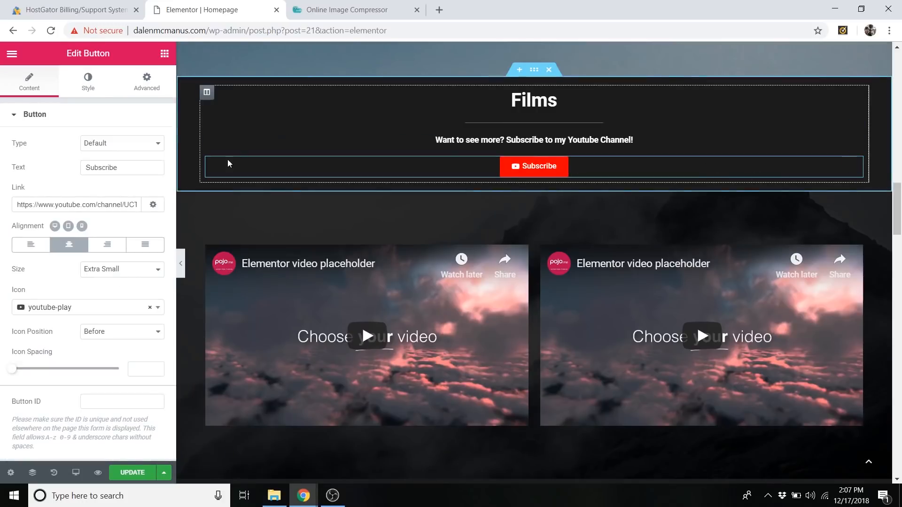
pyautogui.tripleClick(104, 203)
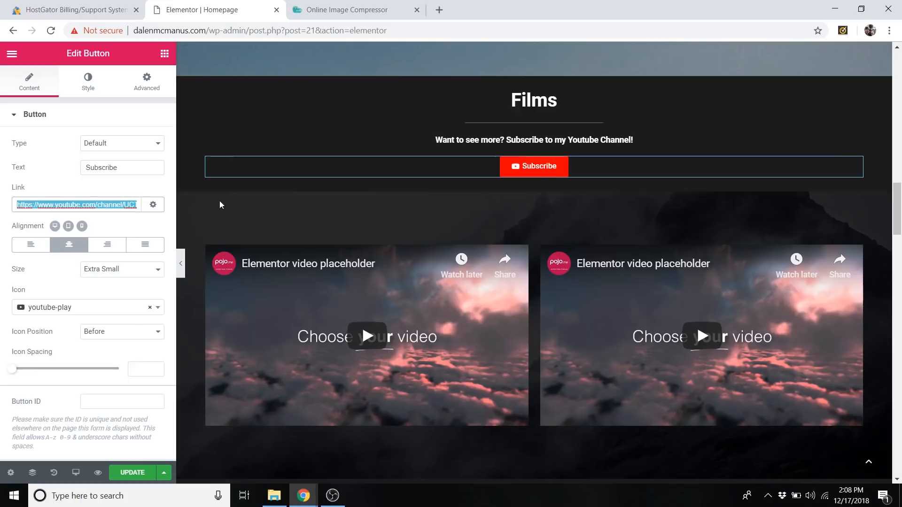
pyautogui.keyDown('ctrl'); pyautogui.click(534, 165); pyautogui.keyUp('ctrl')
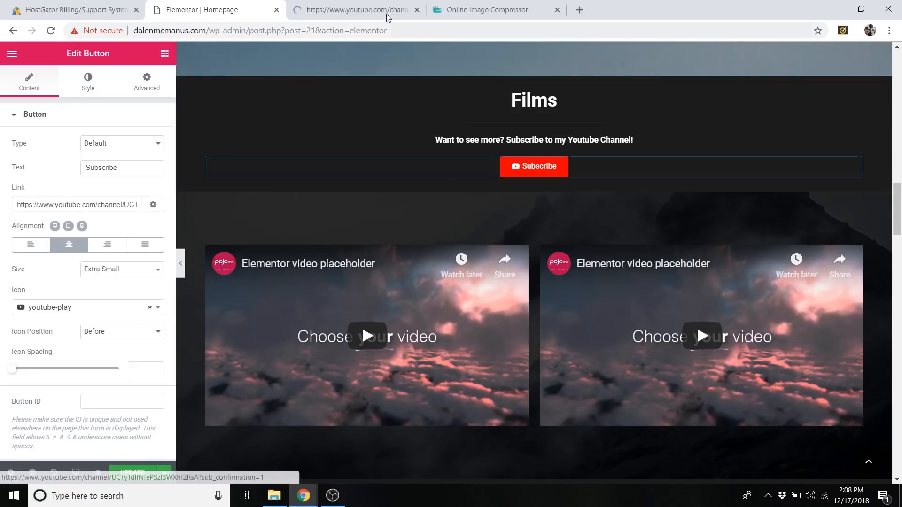
pyautogui.click(359, 8)
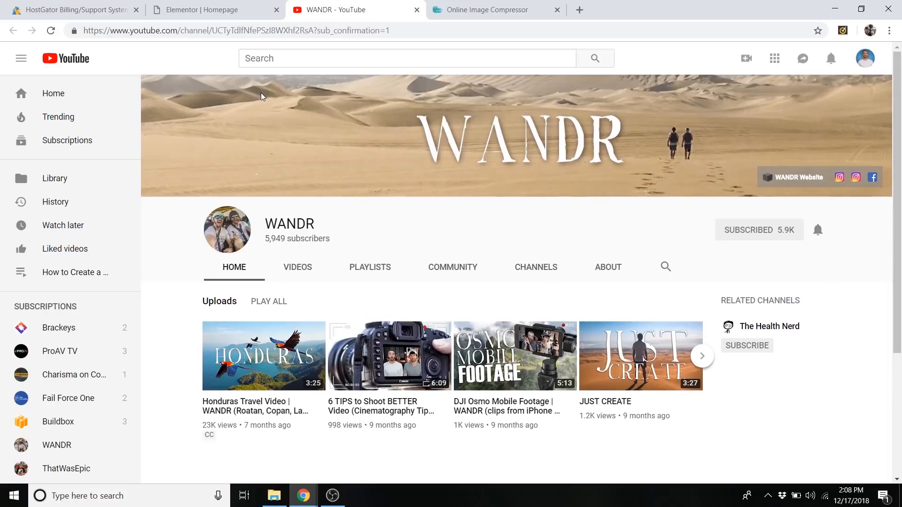
pyautogui.click(221, 10)
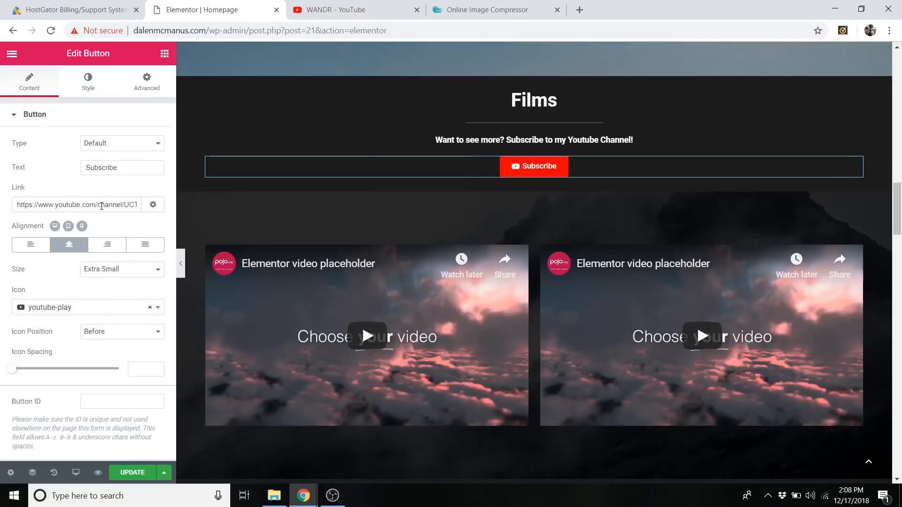
# Open the first Films video for editing and clear its placeholder YouTube URL.
pyautogui.scroll(-1, 469, 193)
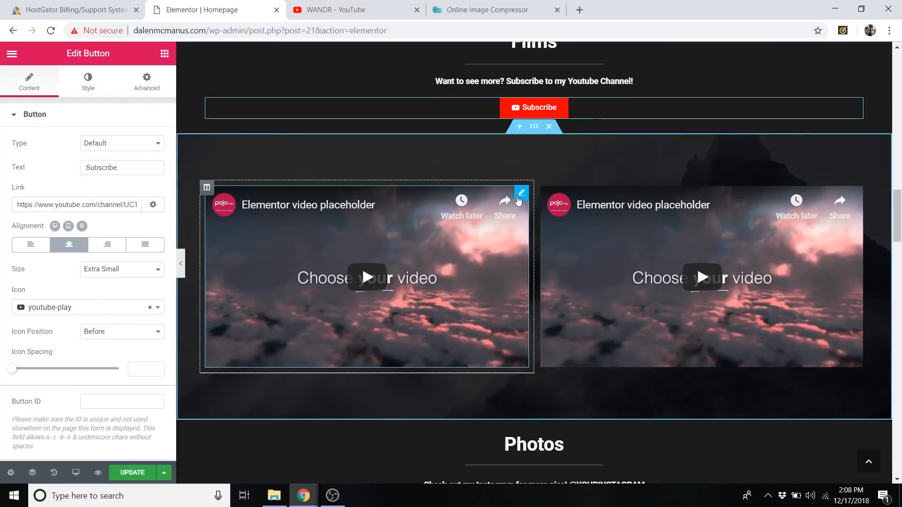
pyautogui.rightClick(522, 197)
pyautogui.click(546, 203)
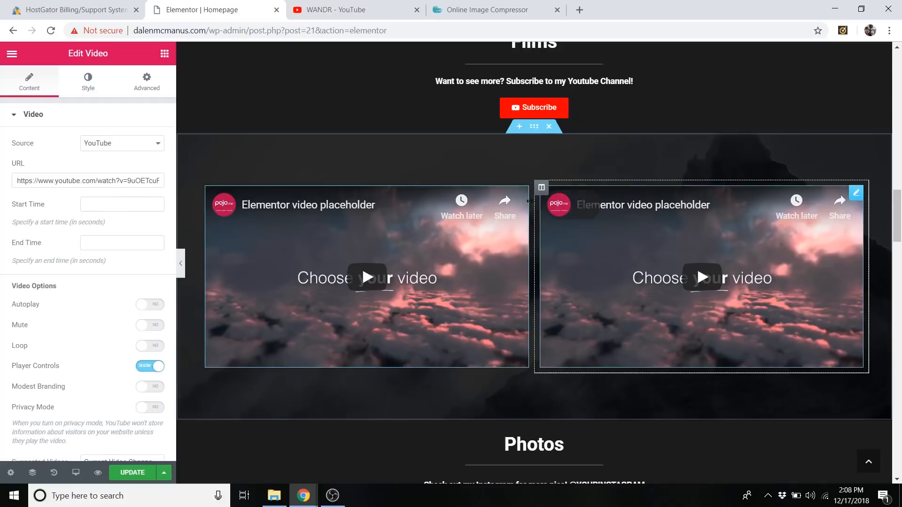
pyautogui.tripleClick(112, 182)
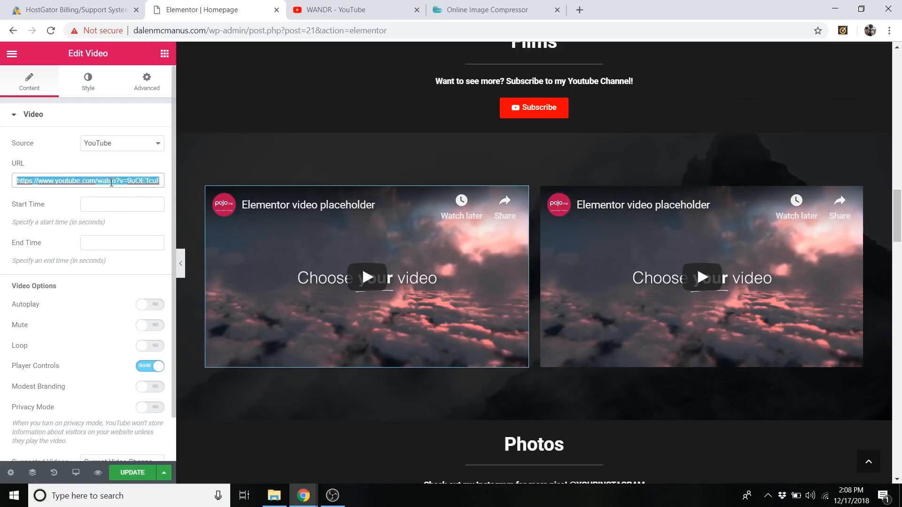
pyautogui.press('BackSpace')
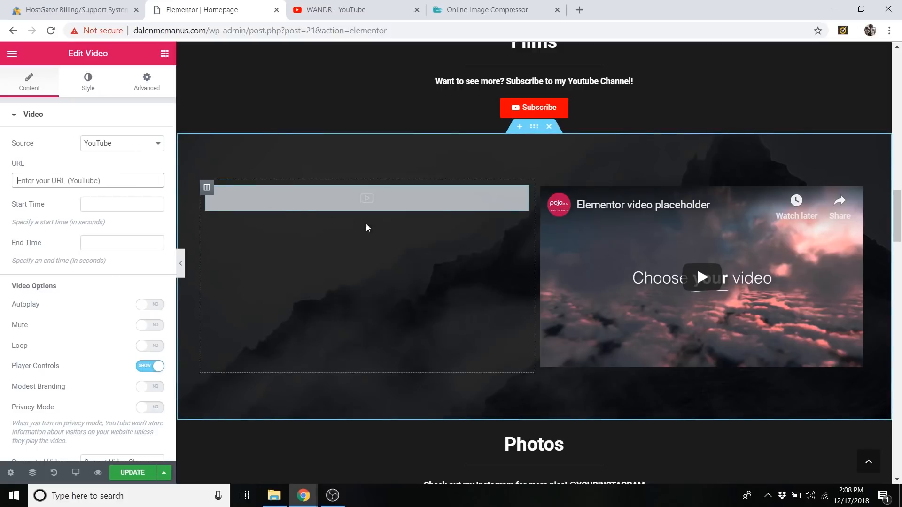
# On YouTube, open the Peru Travel Video from the WANDR channel's uploads, pause it and copy its URL.
pyautogui.click(345, 8)
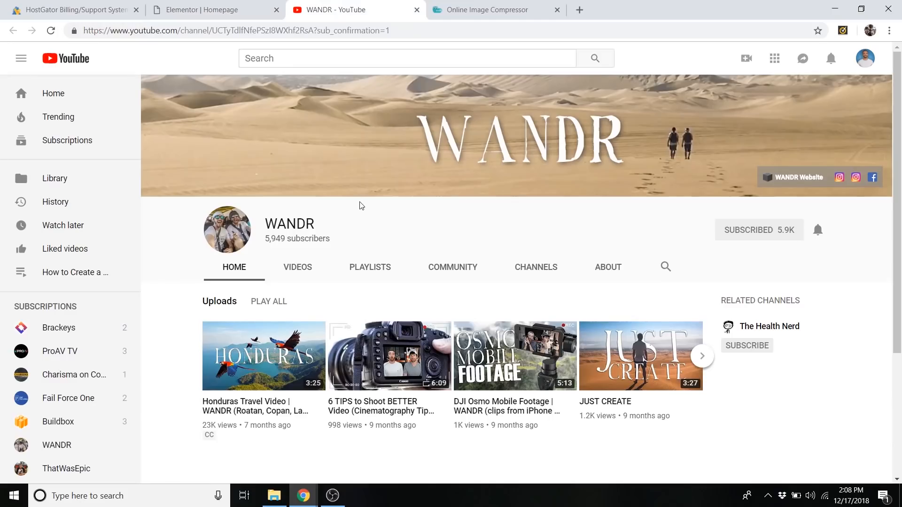
pyautogui.scroll(-1, 362, 205)
pyautogui.click(301, 210)
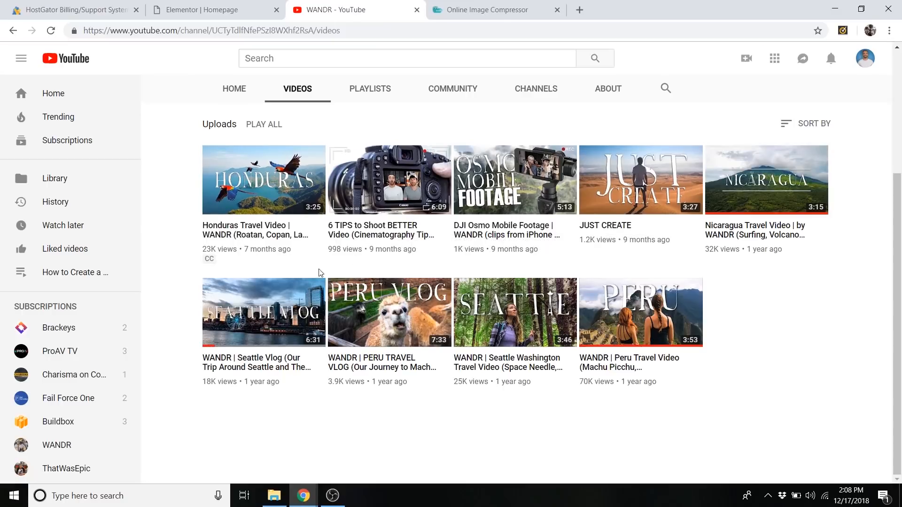
pyautogui.click(696, 360)
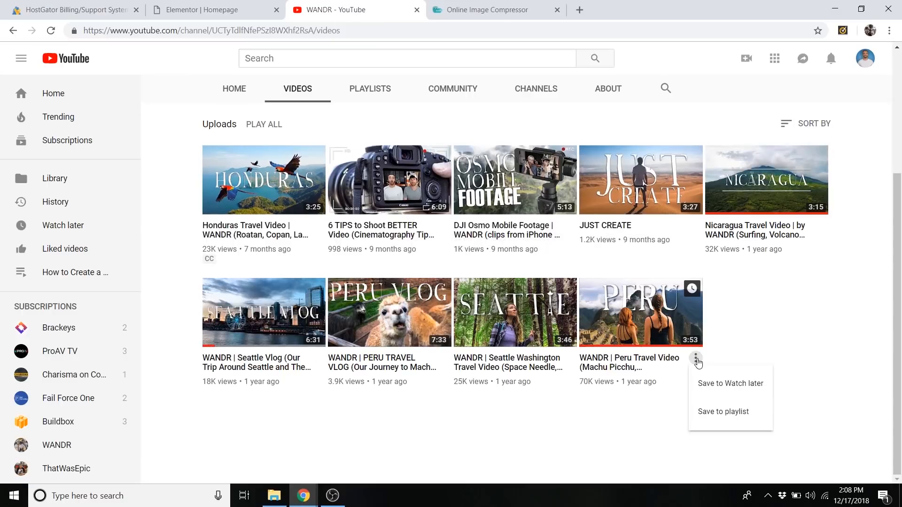
pyautogui.click(666, 328)
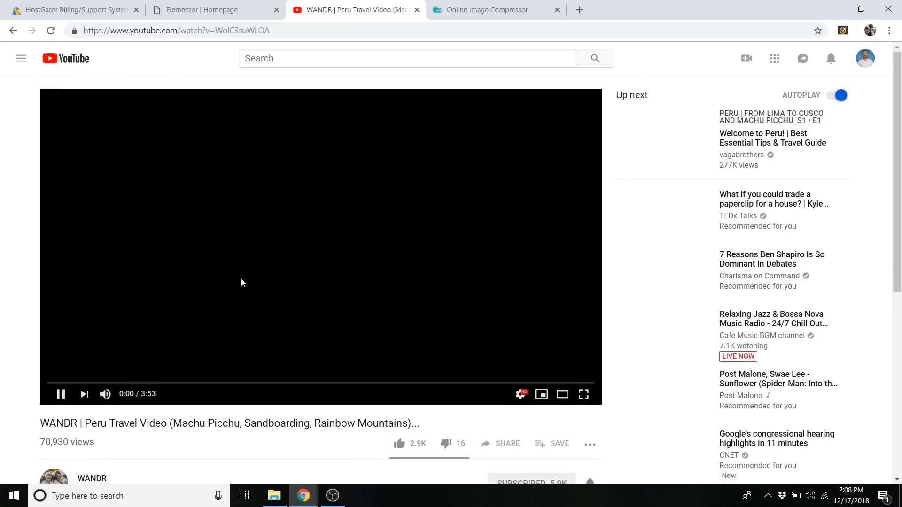
pyautogui.click(61, 395)
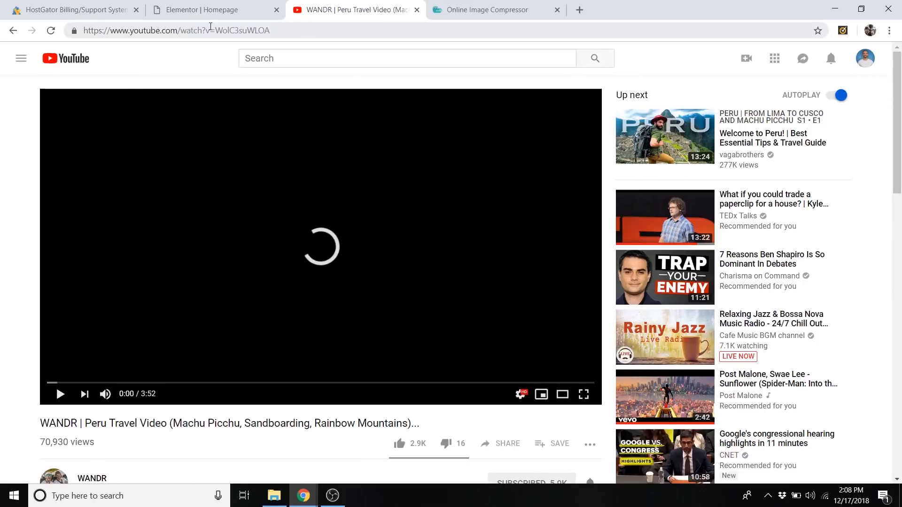
pyautogui.click(210, 30)
pyautogui.rightClick(212, 28)
pyautogui.click(236, 88)
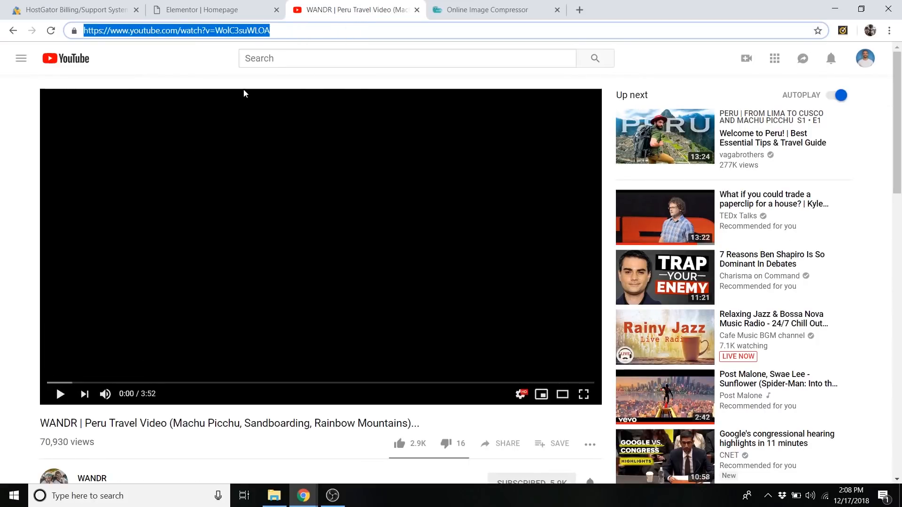
# Back in Elementor, paste the copied Peru Travel Video link as the first Films video's URL.
pyautogui.click(221, 10)
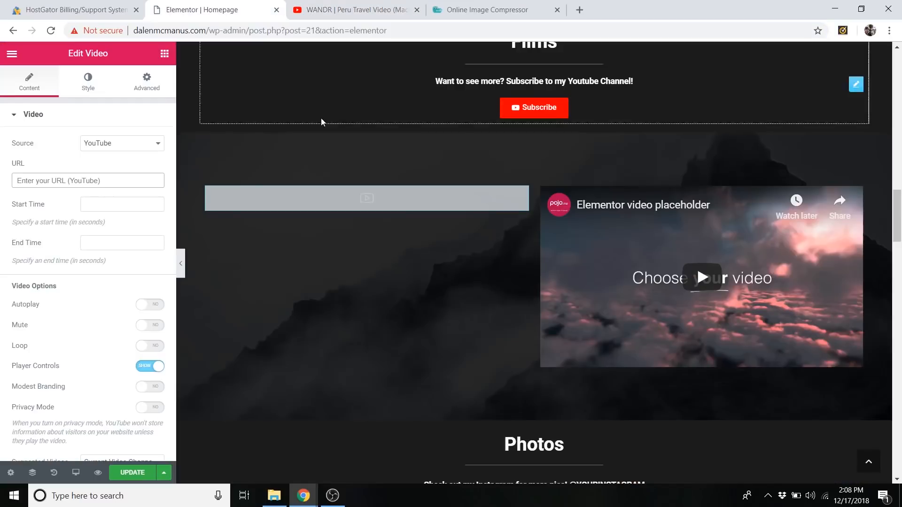
pyautogui.rightClick(89, 182)
pyautogui.click(126, 273)
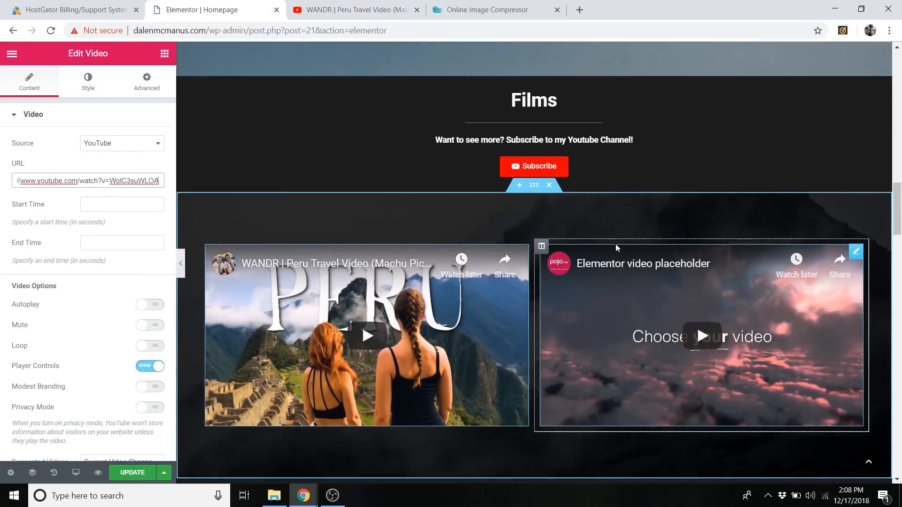
# Review the Peru video's playback options and the video row in the Films section.
pyautogui.scroll(-1, 65, 291)
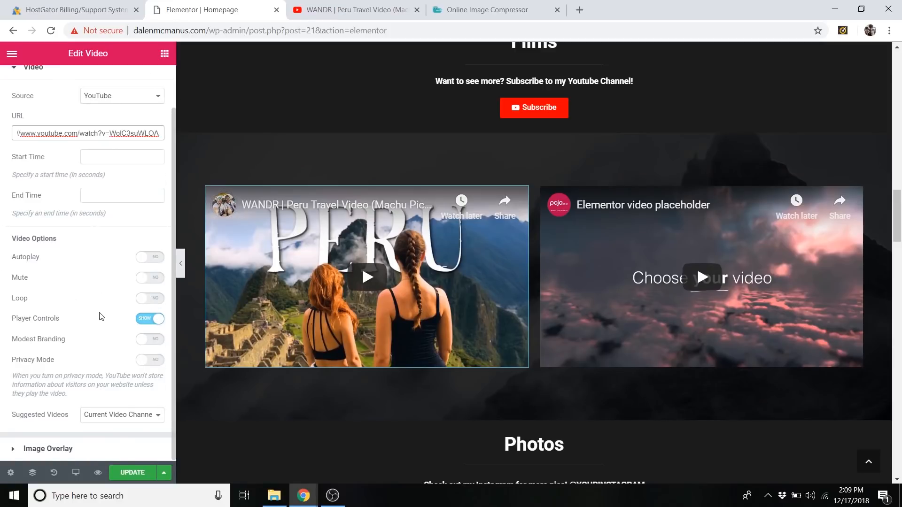
pyautogui.scroll(1, 100, 316)
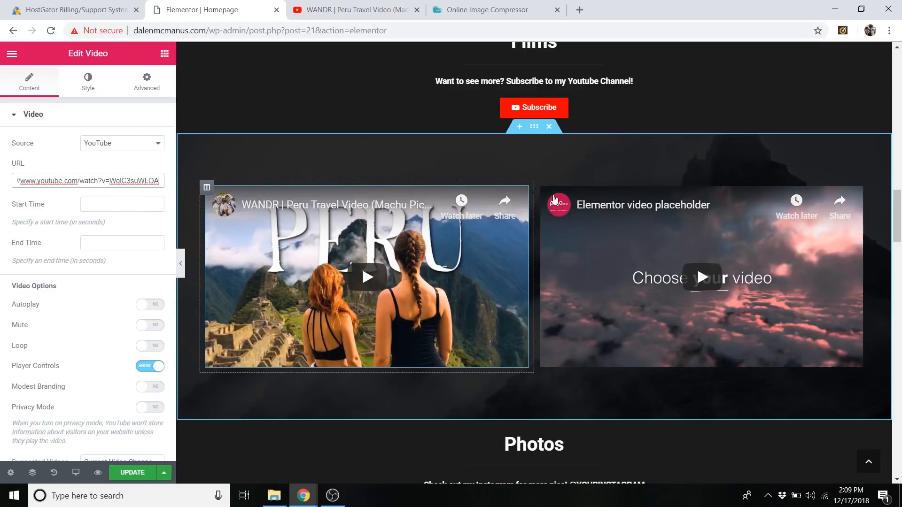
pyautogui.scroll(-1, 315, 148)
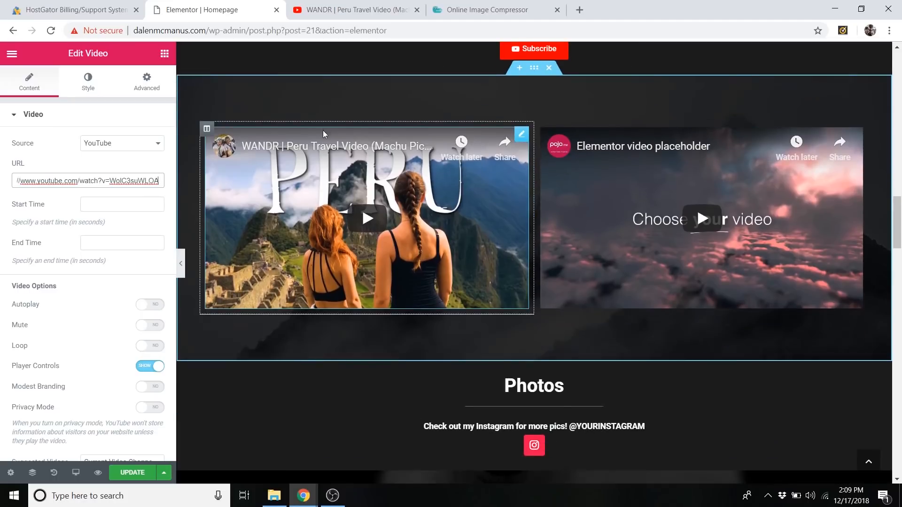
pyautogui.scroll(-1, 323, 127)
pyautogui.scroll(2, 366, 408)
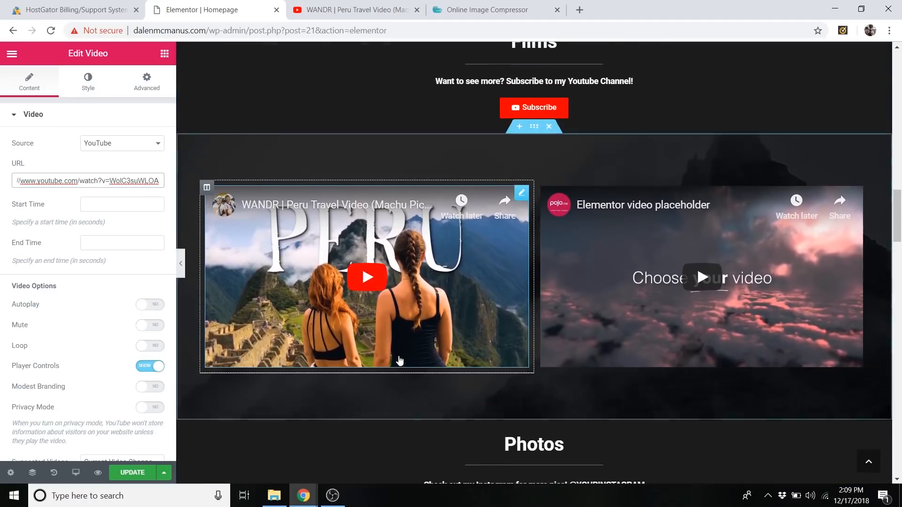
pyautogui.scroll(1, 398, 364)
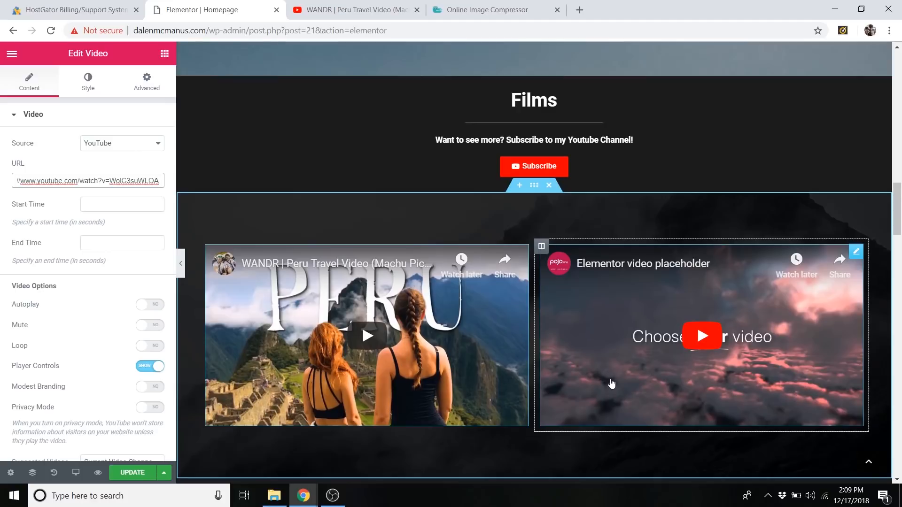
# Open the second Films video for editing and clear its placeholder YouTube URL.
pyautogui.scroll(-1, 565, 346)
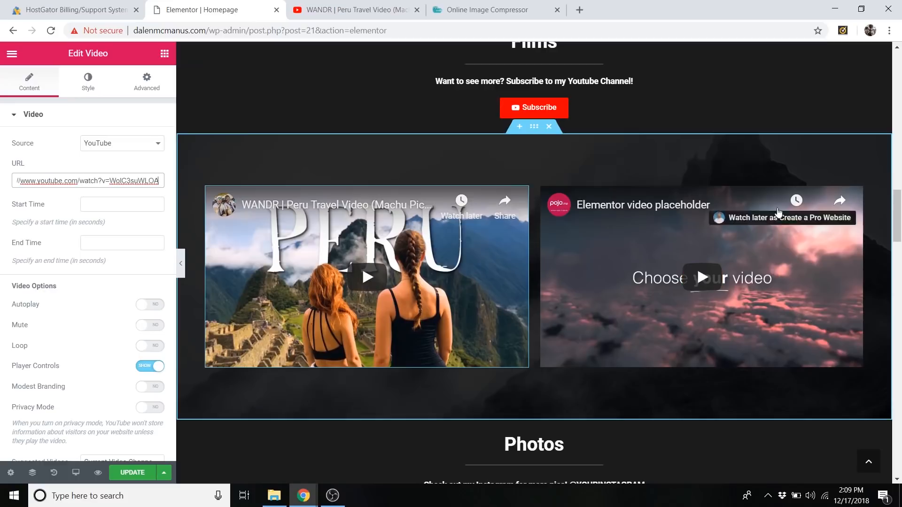
pyautogui.rightClick(846, 226)
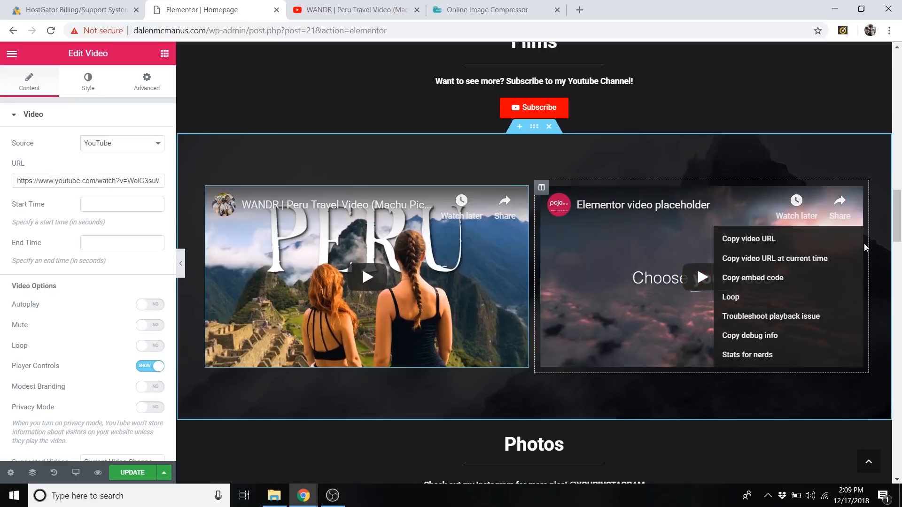
pyautogui.rightClick(853, 195)
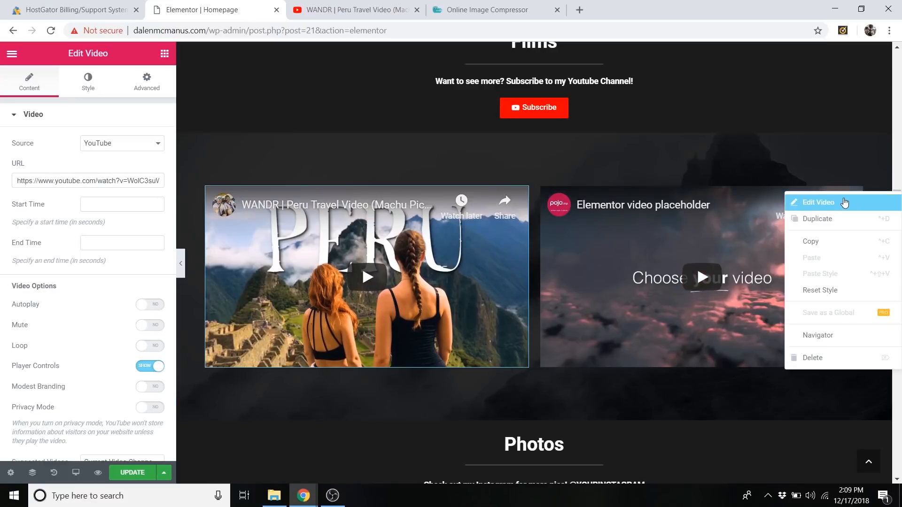
pyautogui.click(841, 203)
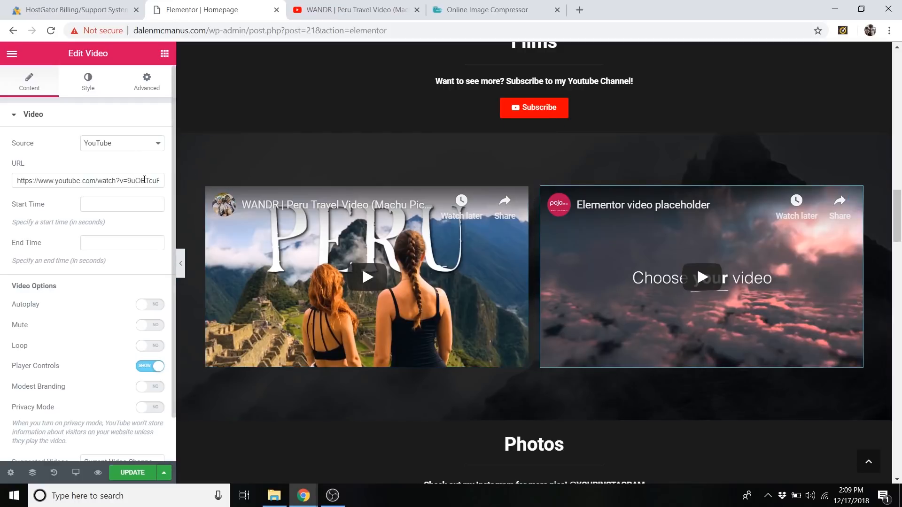
pyautogui.press('BackSpace')
# On YouTube, return to the WANDR channel's uploads, open the Nicaragua Travel Video, pause playback and copy the video's URL.
pyautogui.click(388, 10)
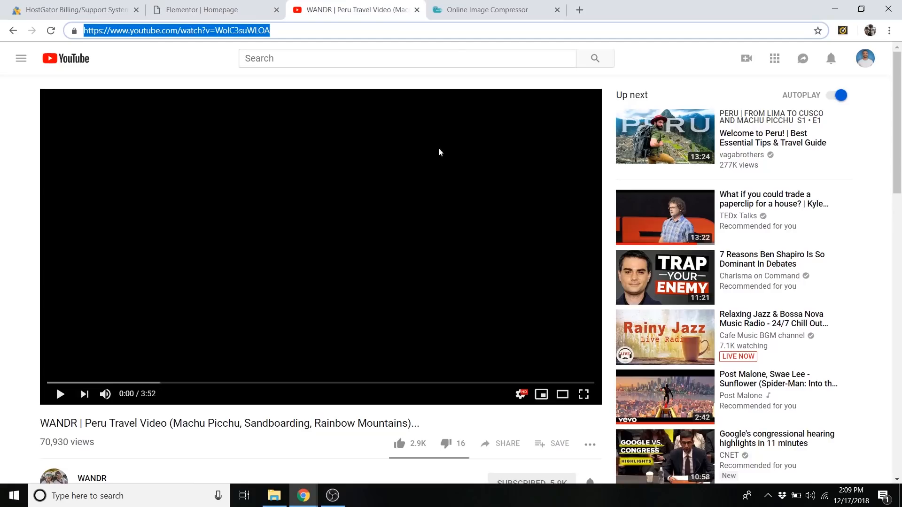
pyautogui.scroll(-1, 107, 211)
pyautogui.click(13, 31)
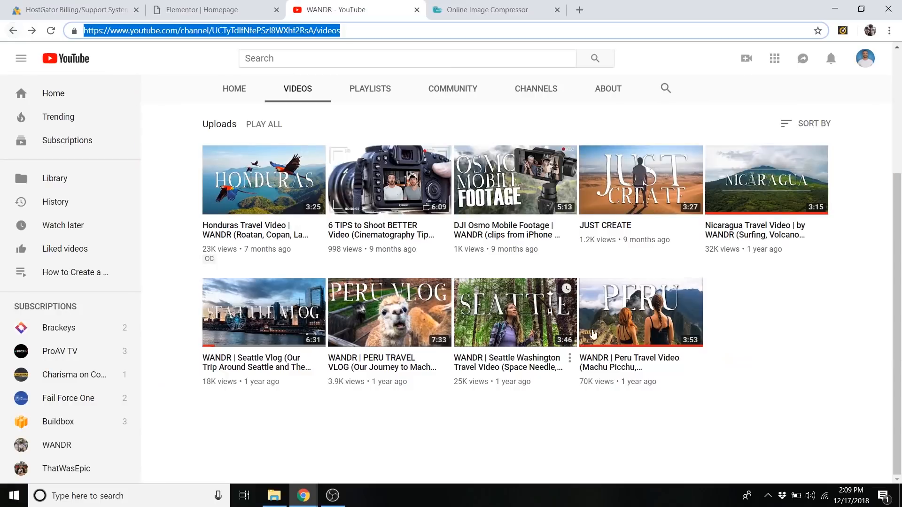
pyautogui.click(766, 186)
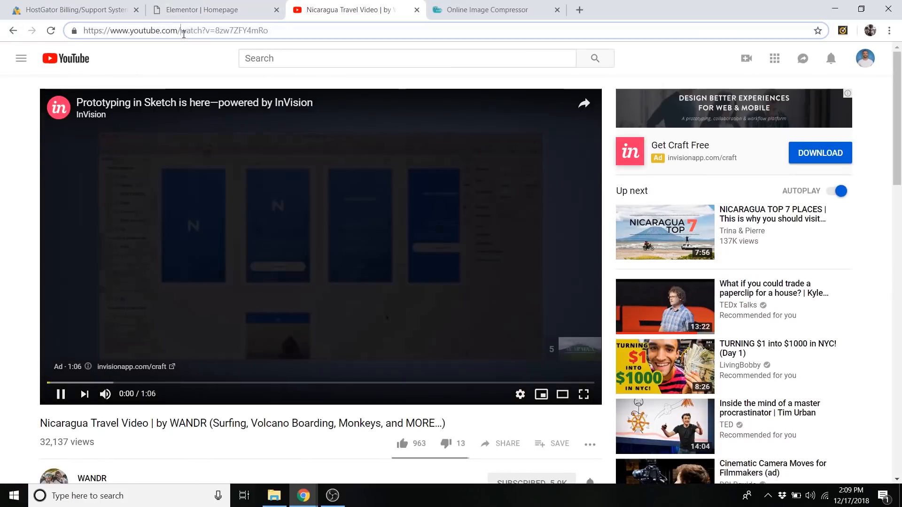
pyautogui.click(184, 34)
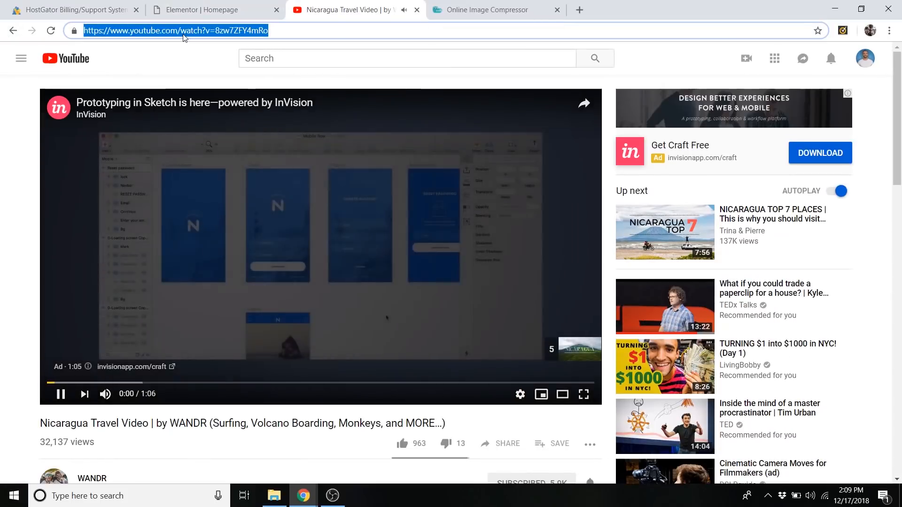
pyautogui.click(139, 297)
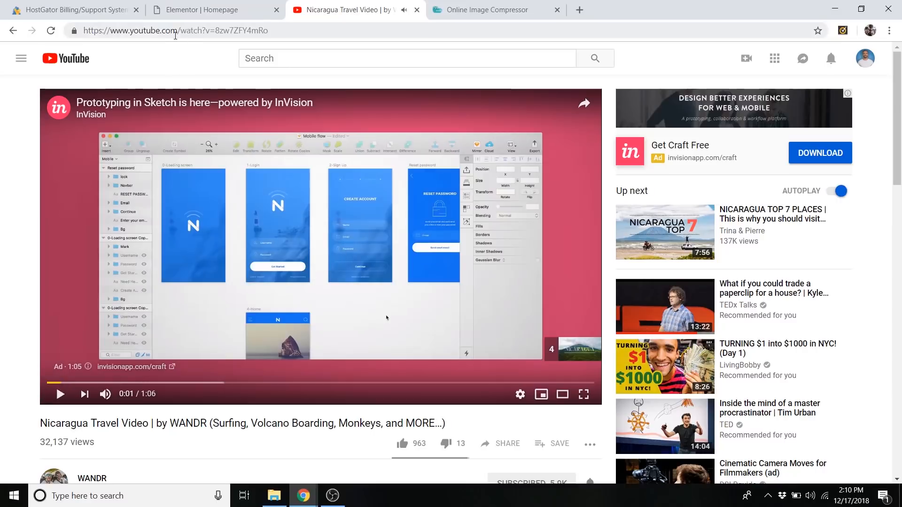
pyautogui.doubleClick(175, 31)
pyautogui.rightClick(176, 33)
pyautogui.click(188, 94)
# Back in Elementor, paste the copied Nicaragua Travel Video link as the second Films video's URL.
pyautogui.click(199, 4)
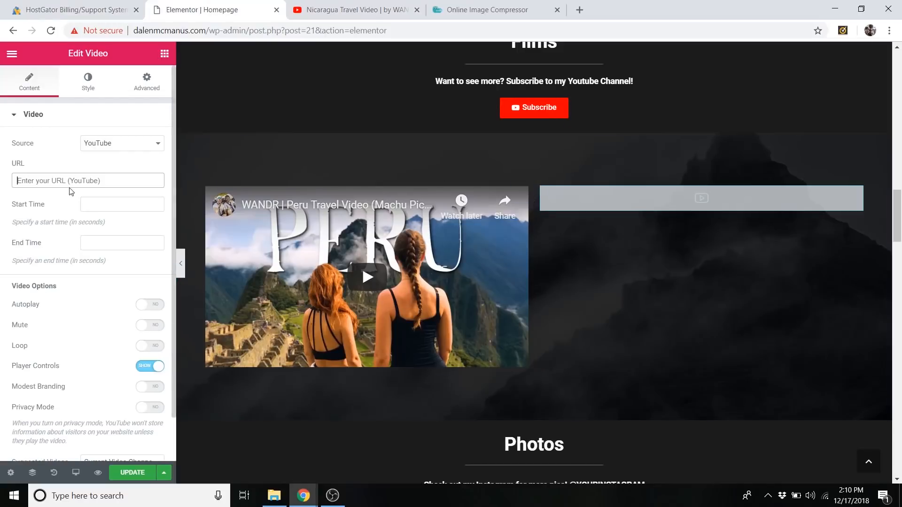
pyautogui.rightClick(66, 180)
pyautogui.click(93, 271)
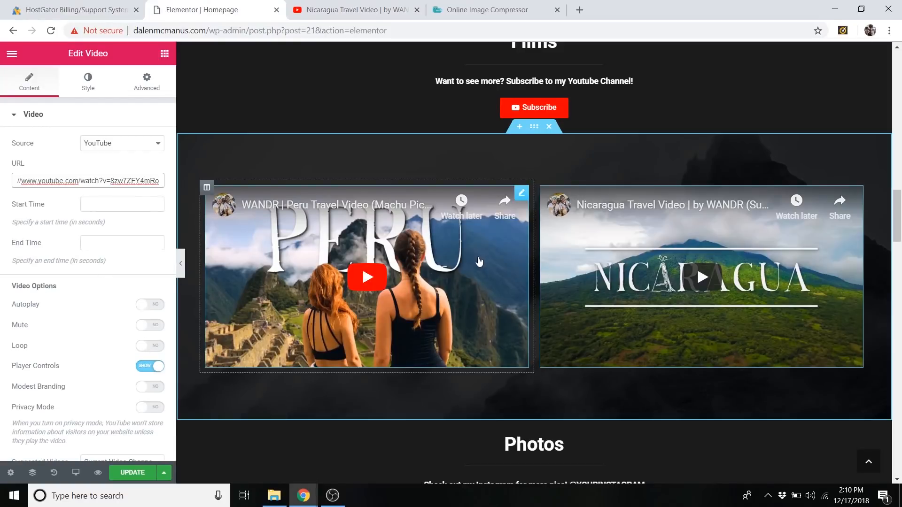
# Open the image gallery in the Photos section for editing.
pyautogui.scroll(-1, 478, 262)
pyautogui.scroll(-5, 479, 261)
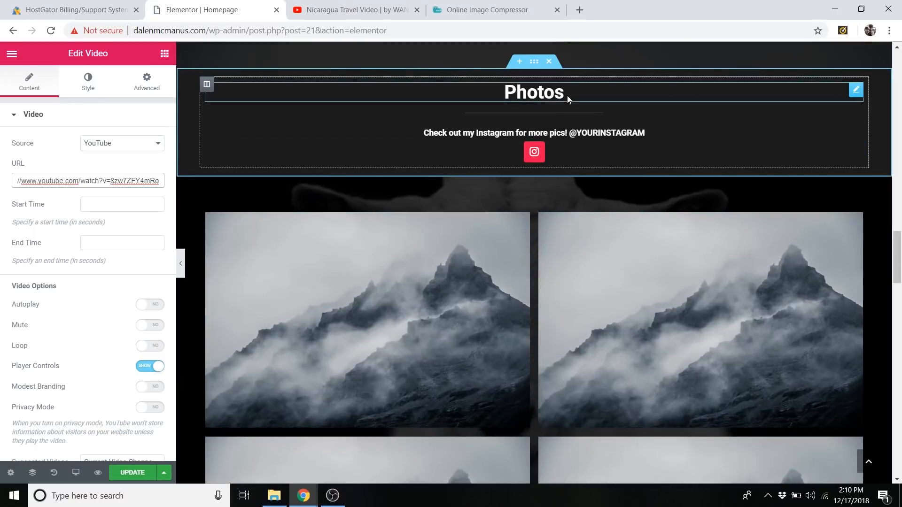
pyautogui.scroll(-1, 486, 208)
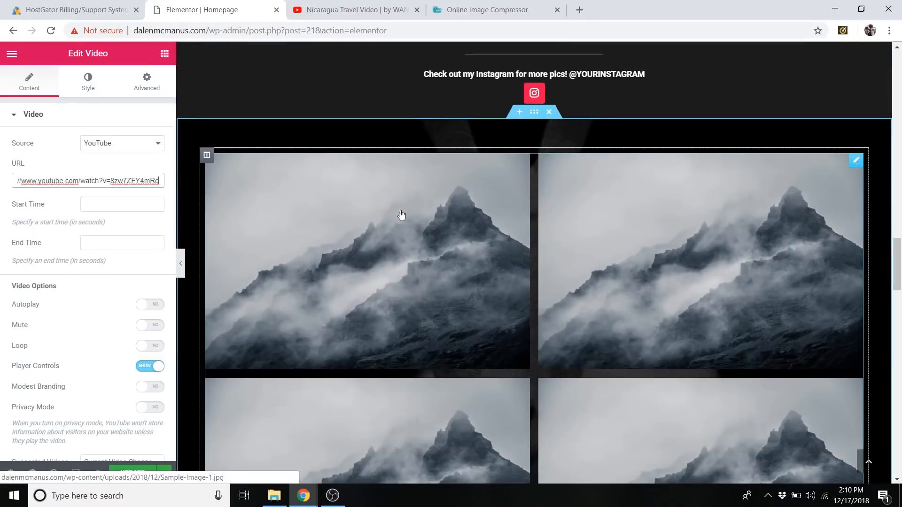
pyautogui.scroll(-1, 429, 209)
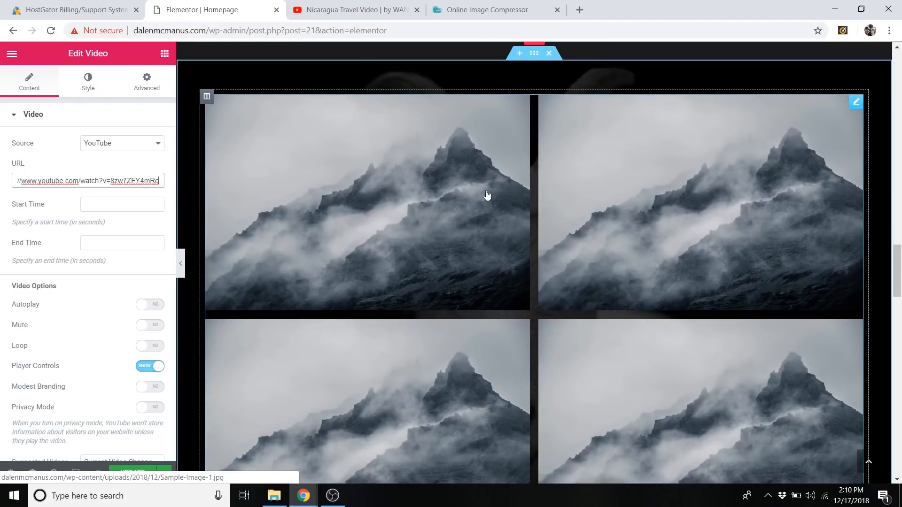
pyautogui.click(207, 97)
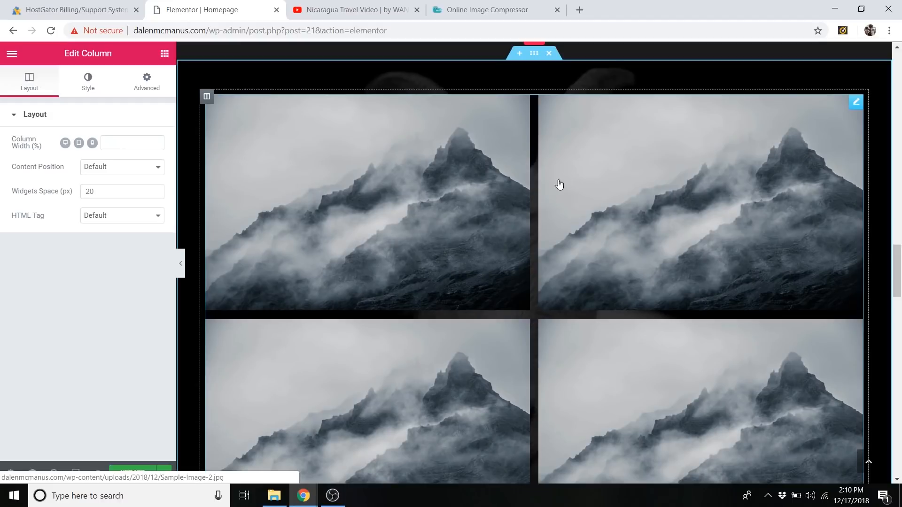
pyautogui.scroll(3, 539, 272)
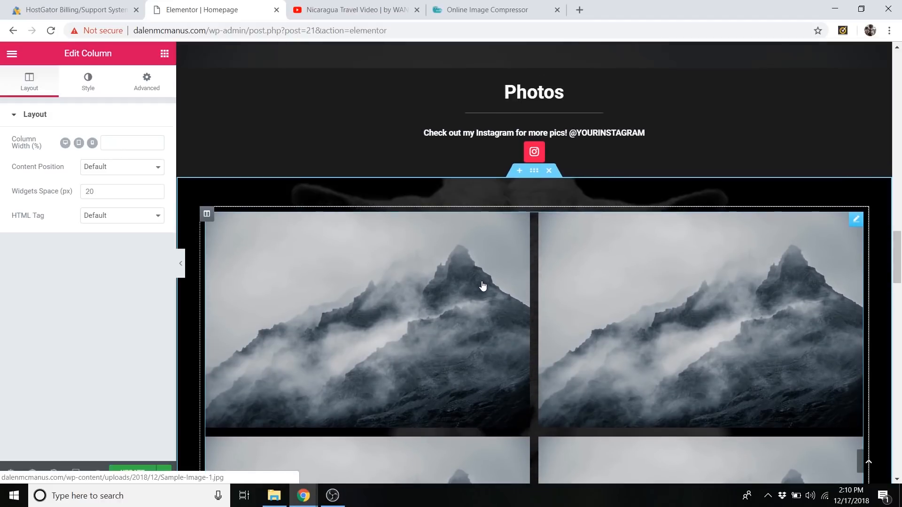
pyautogui.scroll(-1, 479, 277)
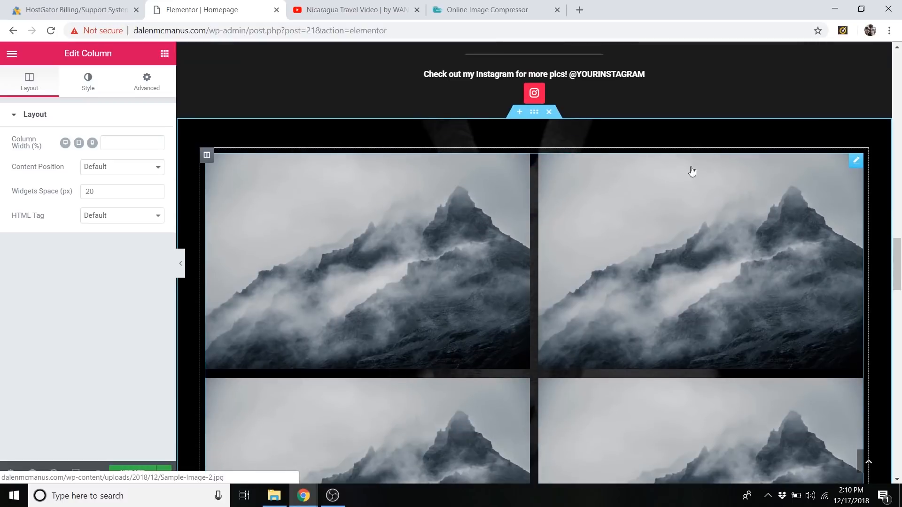
pyautogui.rightClick(856, 168)
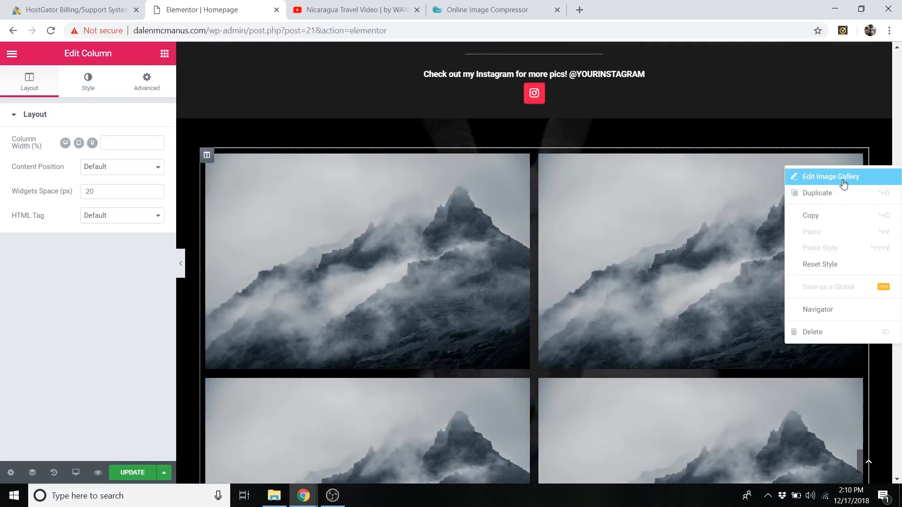
pyautogui.click(843, 184)
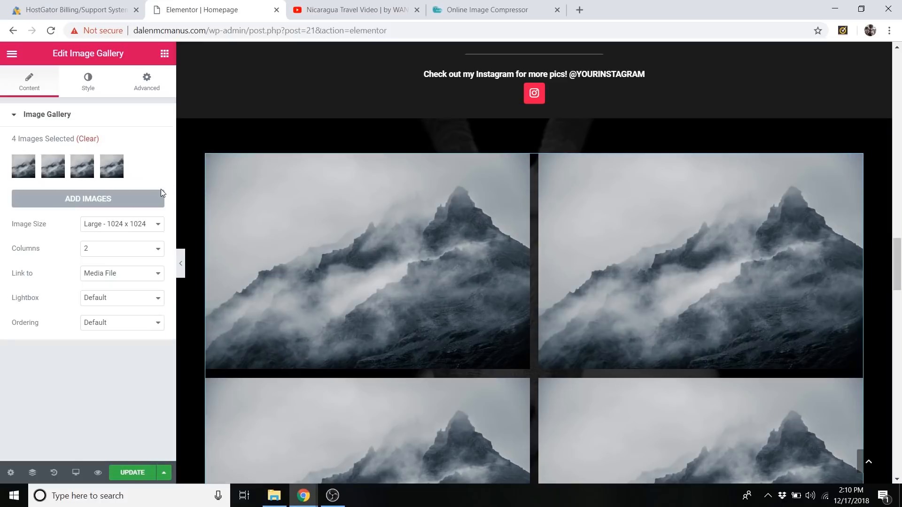
# Preview the Photos gallery without the editing panel, enlarge the first image in the lightbox, advance to the next one and close it.
pyautogui.click(181, 265)
pyautogui.click(309, 235)
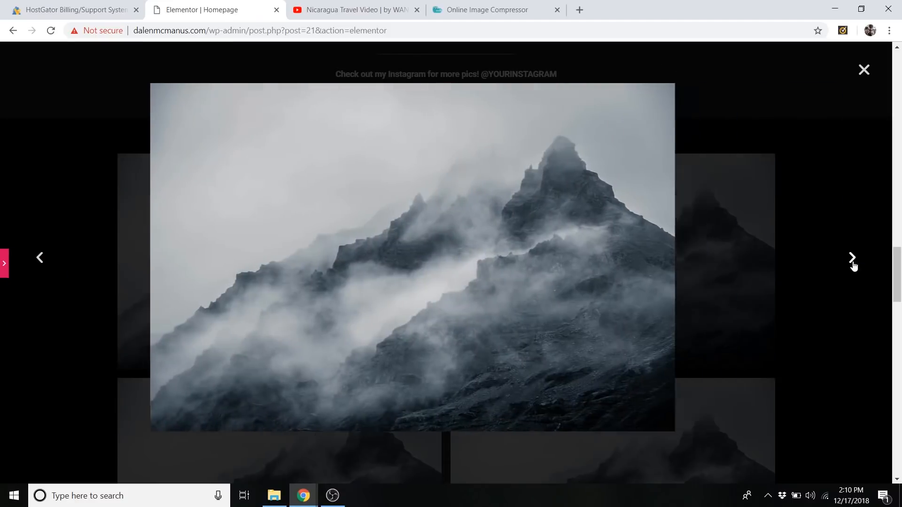
pyautogui.click(851, 258)
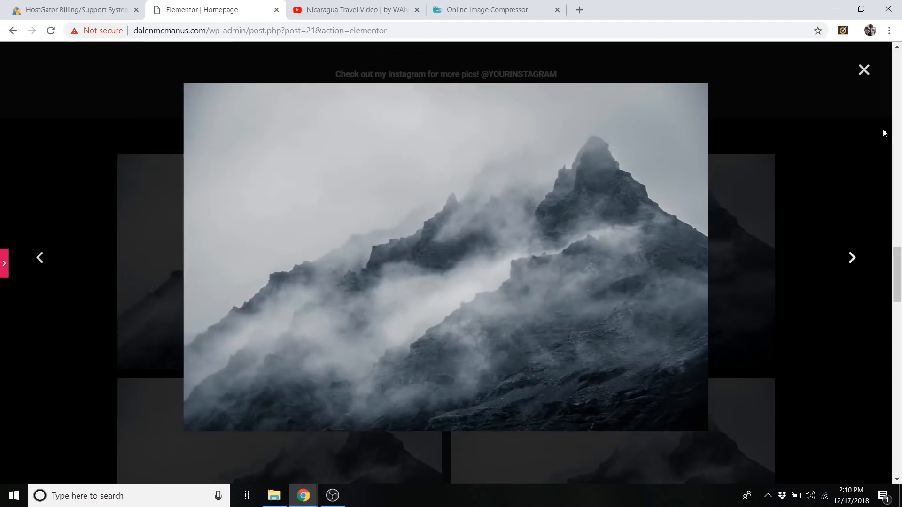
pyautogui.click(863, 71)
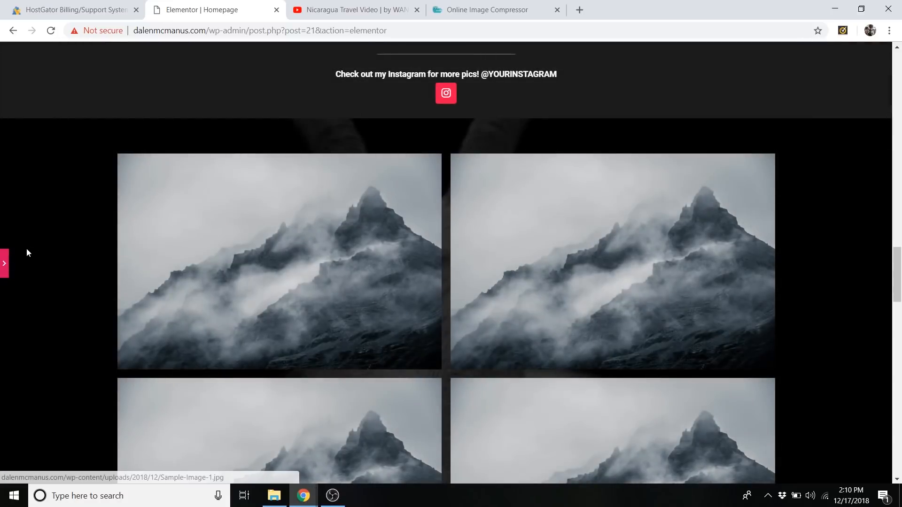
pyautogui.click(2, 265)
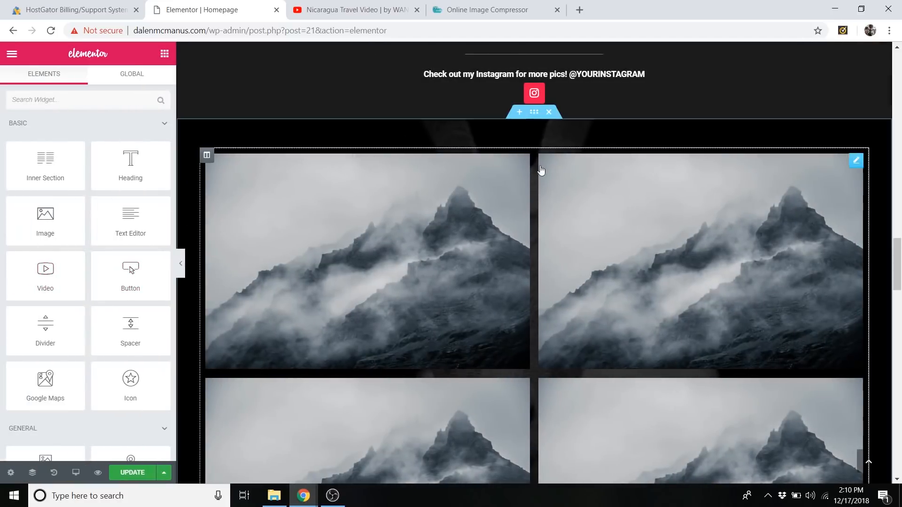
# Reopen the Photos image gallery for editing and clear all of its placeholder images.
pyautogui.rightClick(855, 169)
pyautogui.click(861, 177)
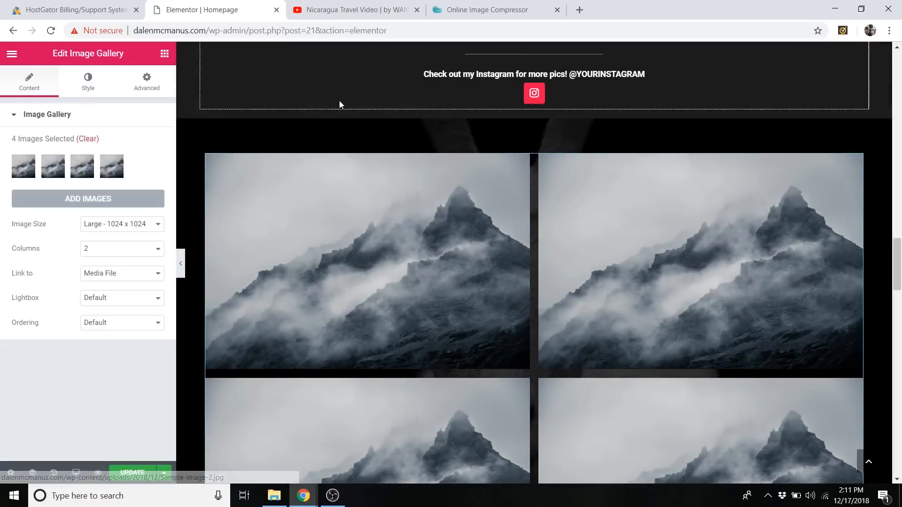
pyautogui.click(88, 139)
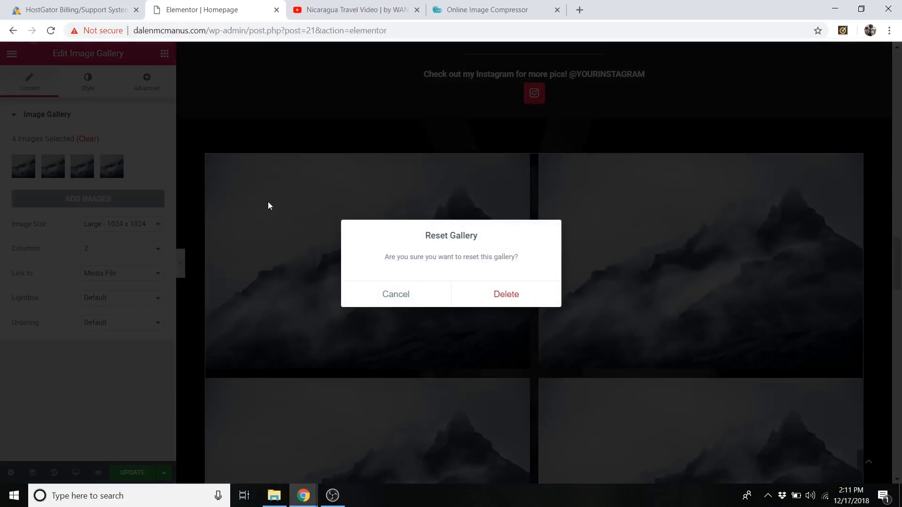
pyautogui.click(506, 295)
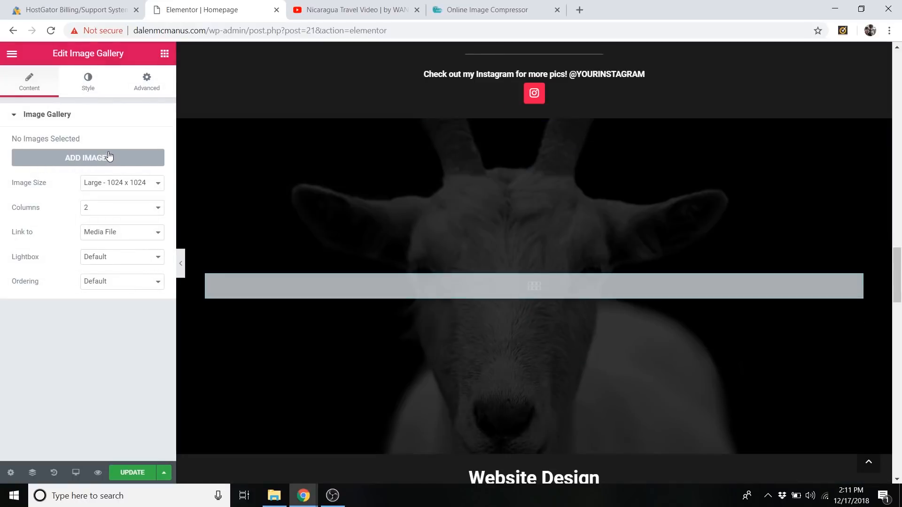
# Upload the Machu Picchu, Cathedral, Desert 2 and Waterfall images from the Follow Along Images folder for the Photos gallery.
pyautogui.click(108, 159)
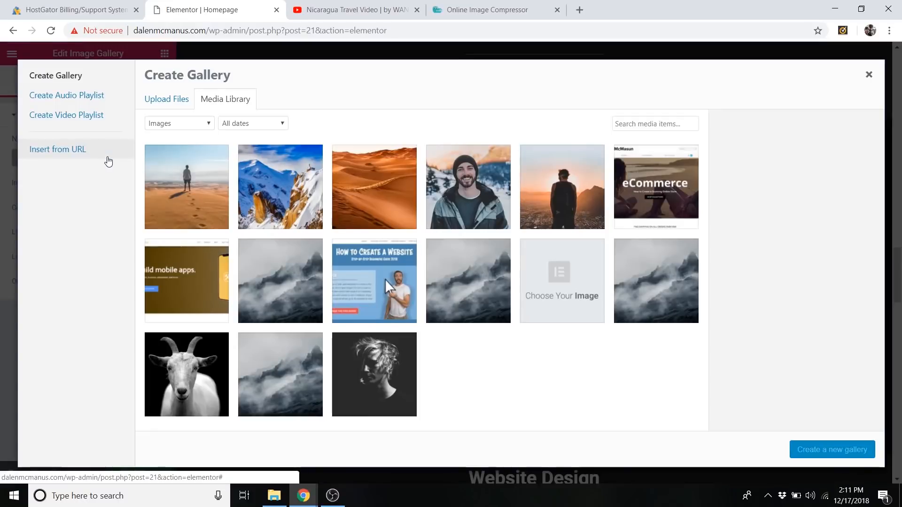
pyautogui.click(162, 101)
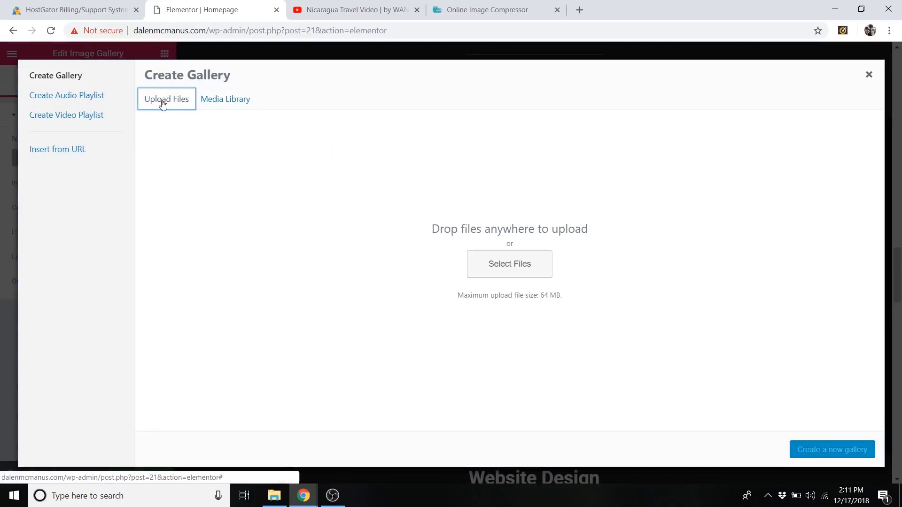
pyautogui.click(520, 265)
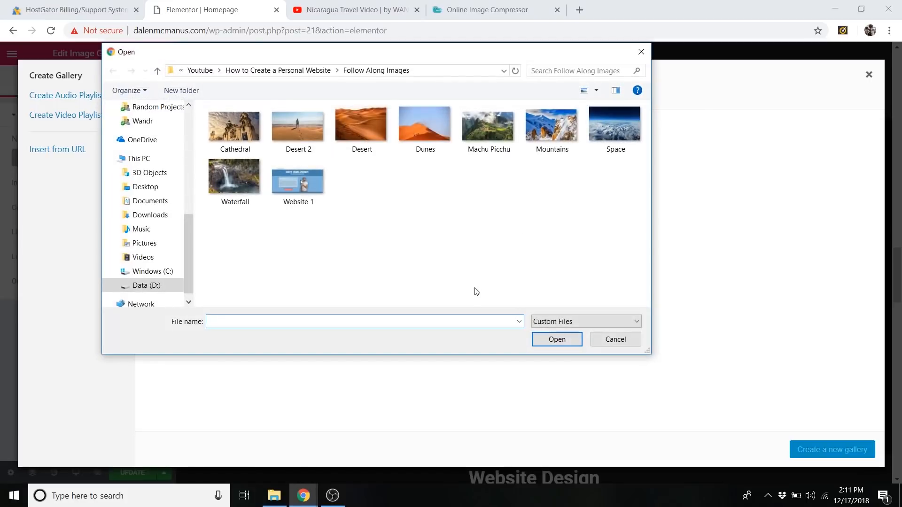
pyautogui.click(492, 130)
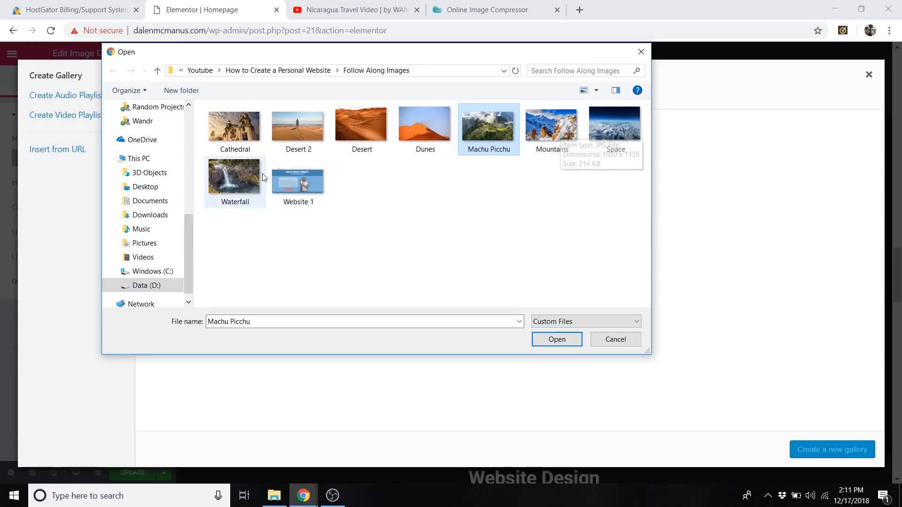
pyautogui.keyDown('ctrl'); pyautogui.click(232, 126); pyautogui.keyUp('ctrl')
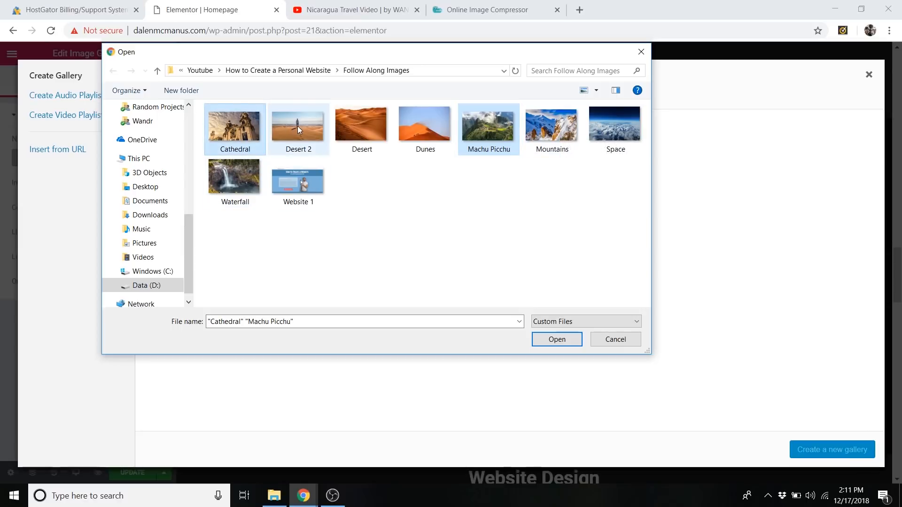
pyautogui.keyDown('ctrl'); pyautogui.click(297, 126); pyautogui.keyUp('ctrl')
pyautogui.keyDown('ctrl'); pyautogui.click(241, 176); pyautogui.keyUp('ctrl')
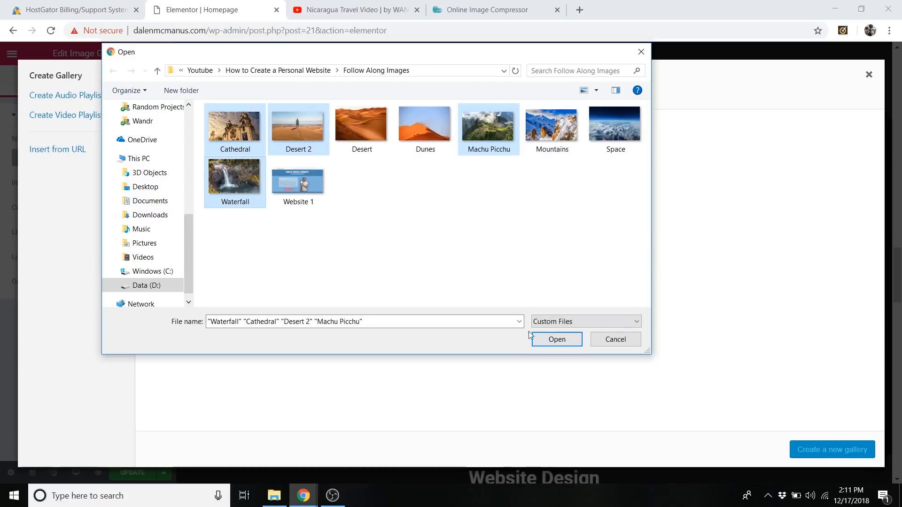
pyautogui.click(557, 340)
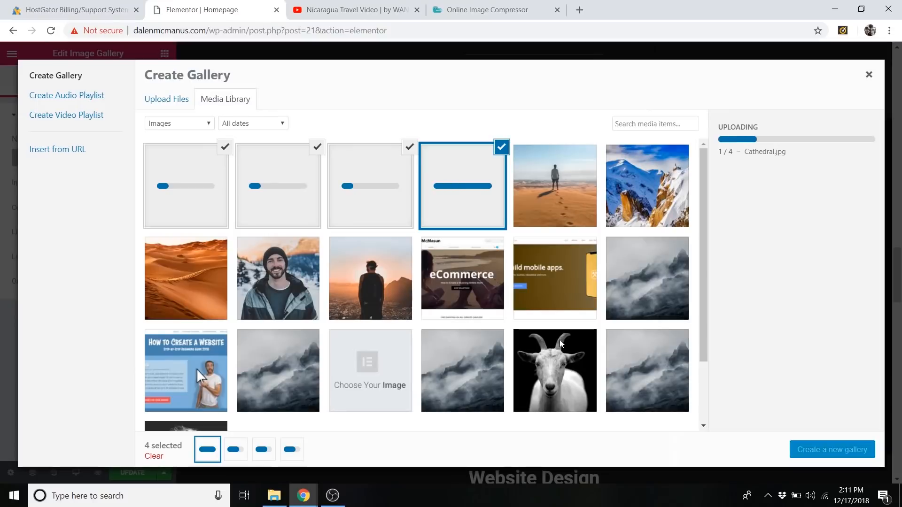
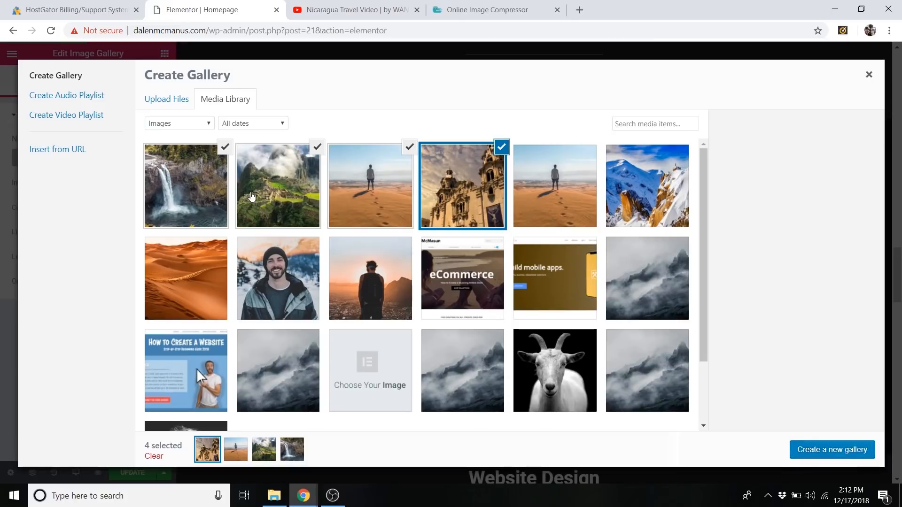
# Create a gallery from the four uploaded images, ordered Machu Picchu, Desert 2, Cathedral, Waterfall, and insert it in the Photos section.
pyautogui.click(823, 452)
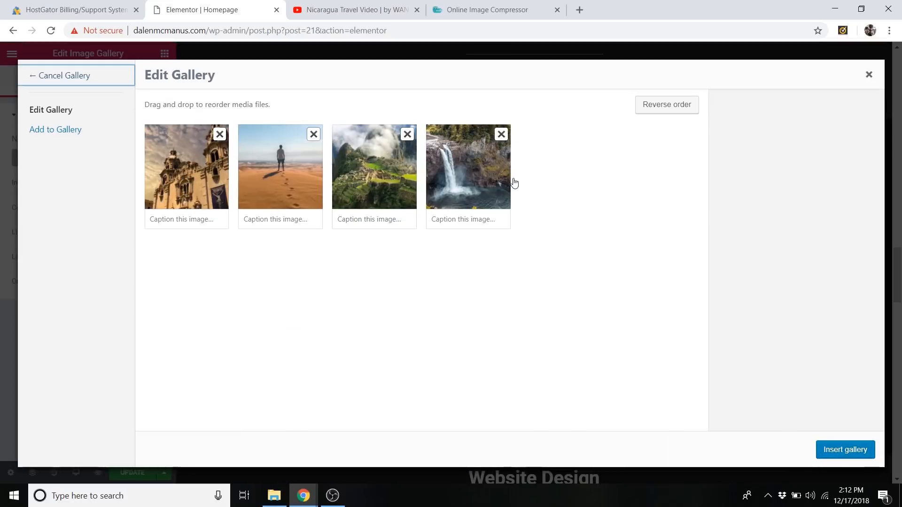
pyautogui.moveTo(244, 180); pyautogui.dragTo(155, 181)
pyautogui.moveTo(398, 186); pyautogui.dragTo(188, 170)
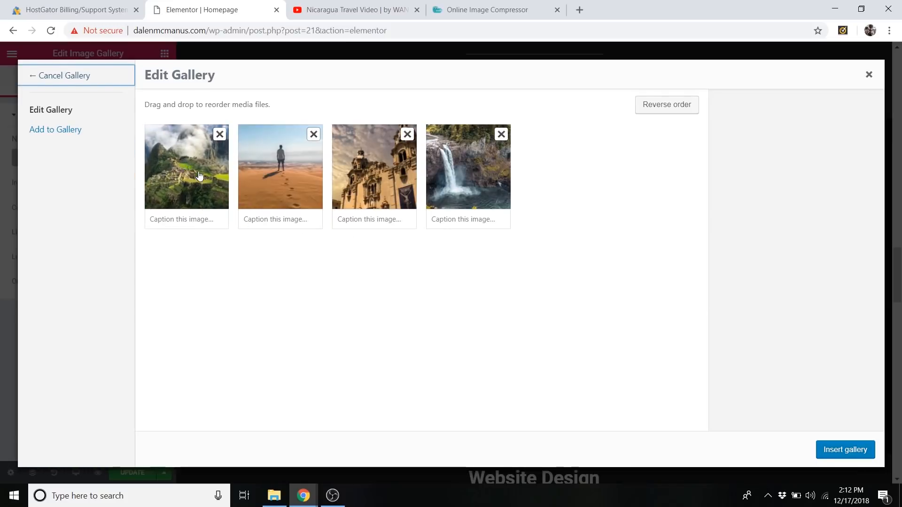
pyautogui.click(846, 450)
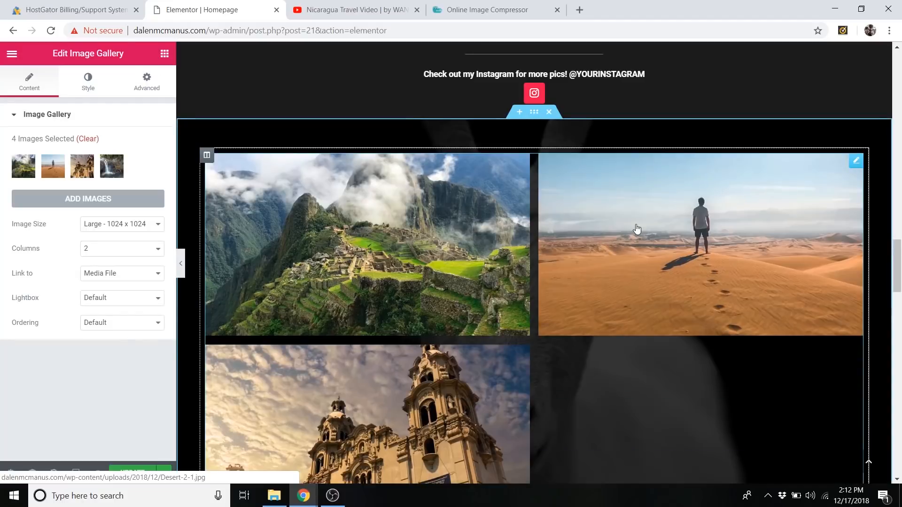
# Examine how the four images line up in the Photos gallery, comparing the heights of the Cathedral and Waterfall images.
pyautogui.scroll(-3, 648, 228)
pyautogui.scroll(3, 651, 227)
pyautogui.scroll(-1, 648, 221)
pyautogui.scroll(-1, 642, 225)
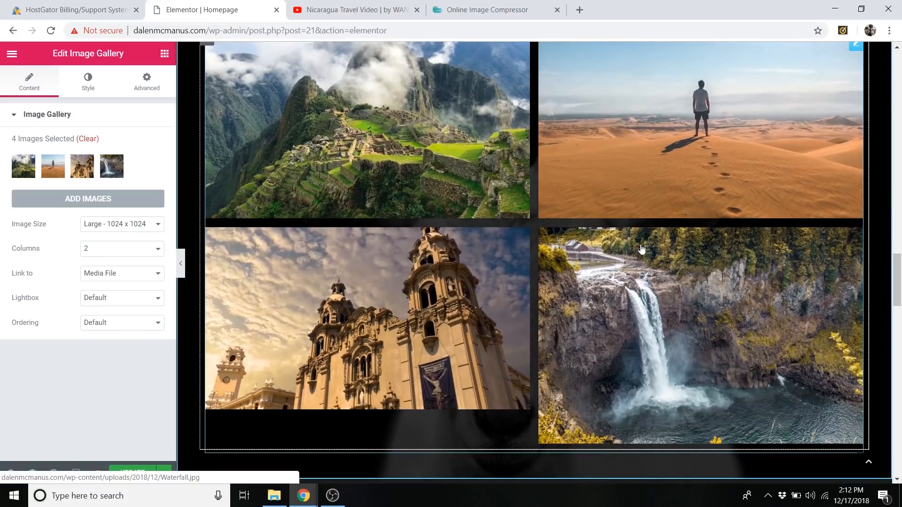
pyautogui.scroll(-1, 641, 251)
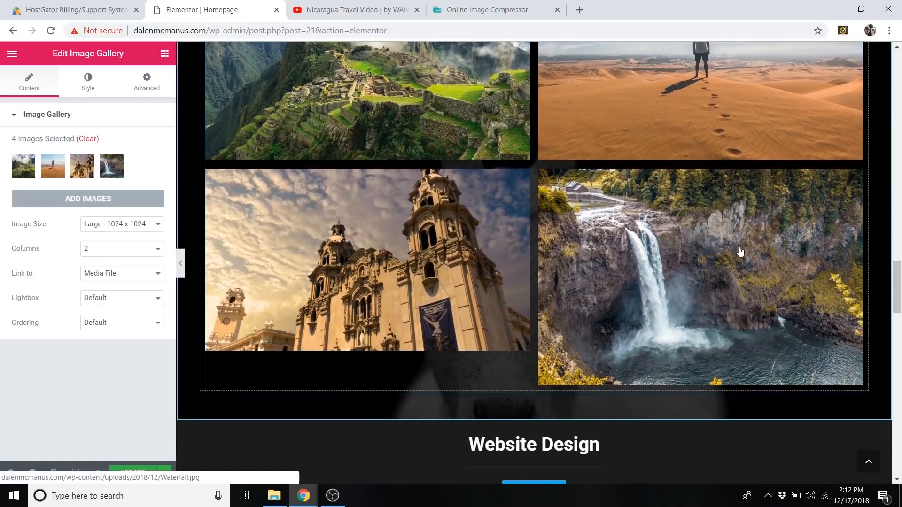
pyautogui.scroll(1, 704, 282)
pyautogui.scroll(2, 679, 187)
pyautogui.scroll(-2, 565, 239)
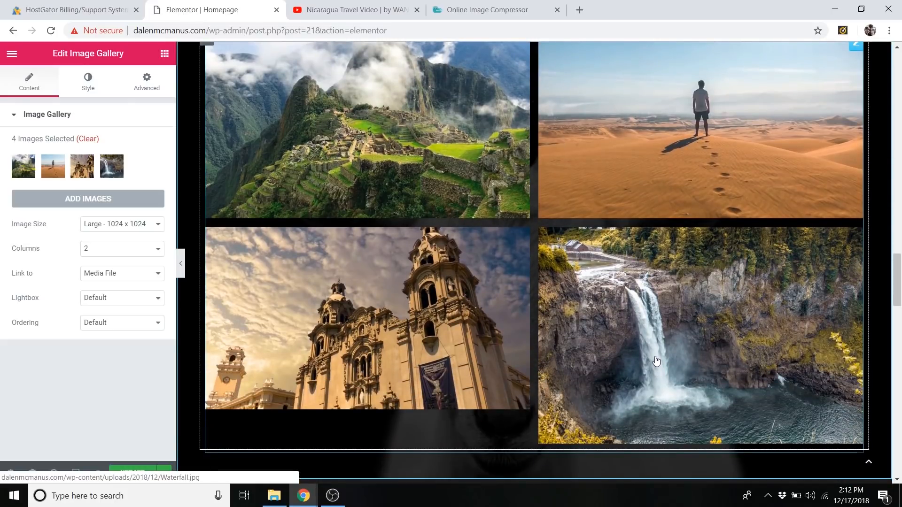
# Reopen the Photos gallery for editing and compare the pixel dimensions of the Waterfall and Cathedral images.
pyautogui.click(92, 205)
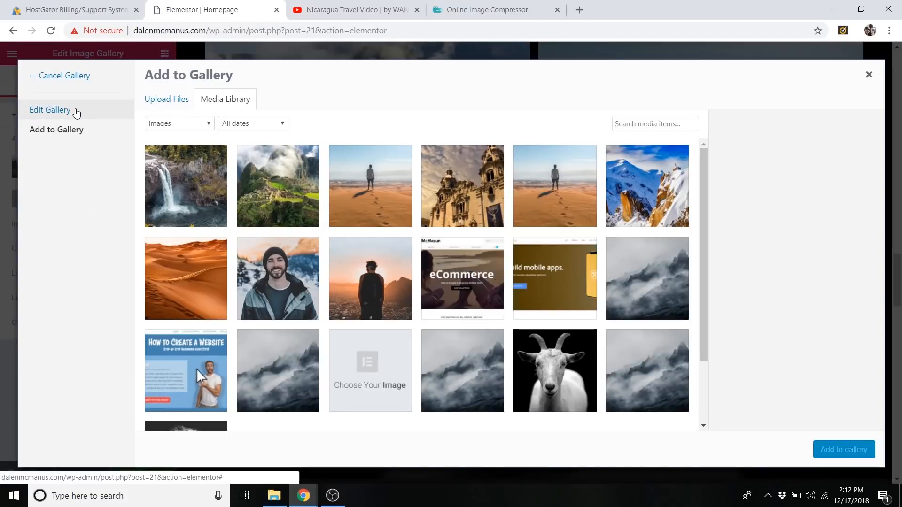
pyautogui.click(77, 111)
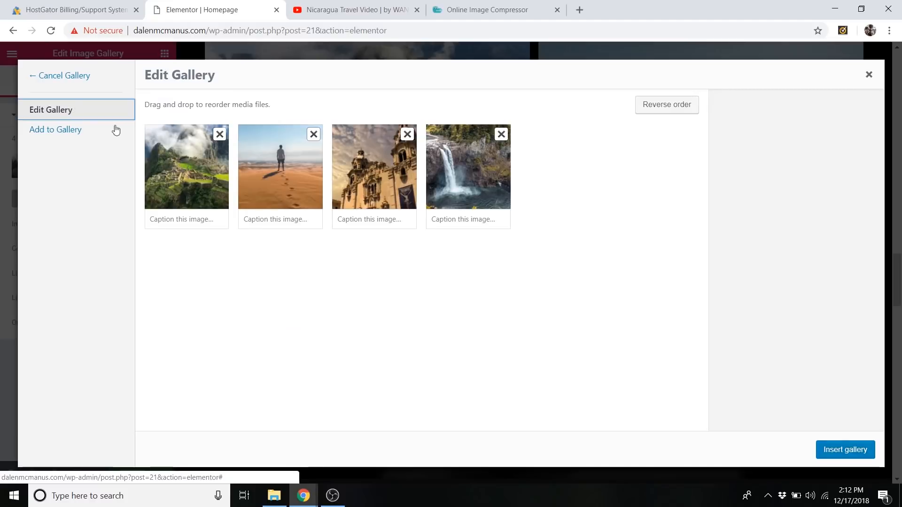
pyautogui.click(463, 168)
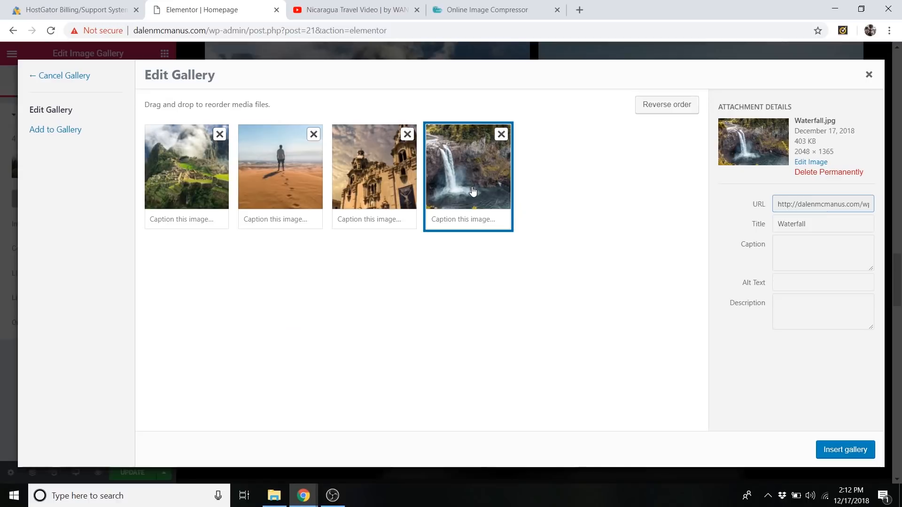
pyautogui.click(379, 174)
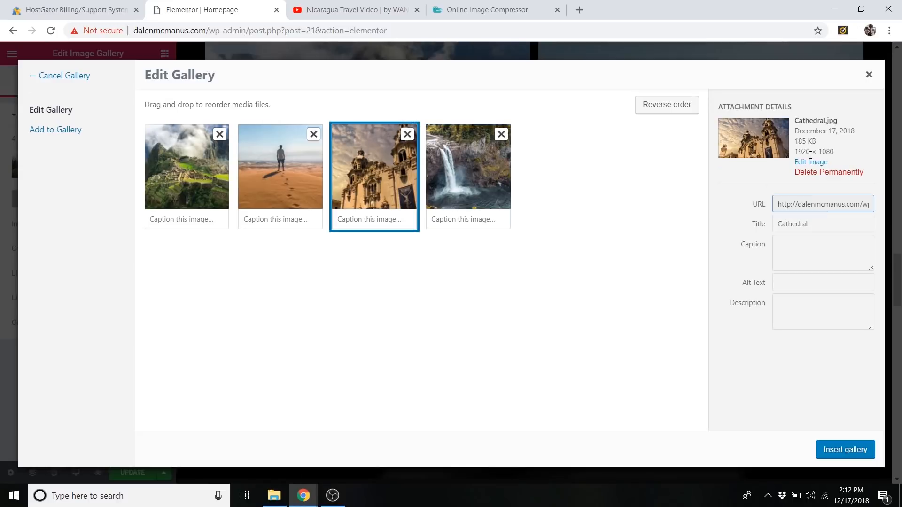
pyautogui.moveTo(795, 151); pyautogui.dragTo(831, 150)
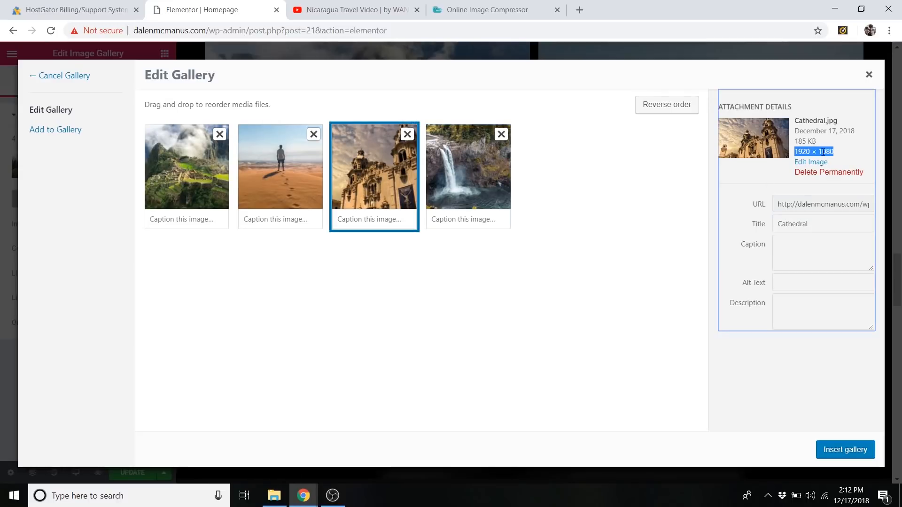
pyautogui.click(469, 174)
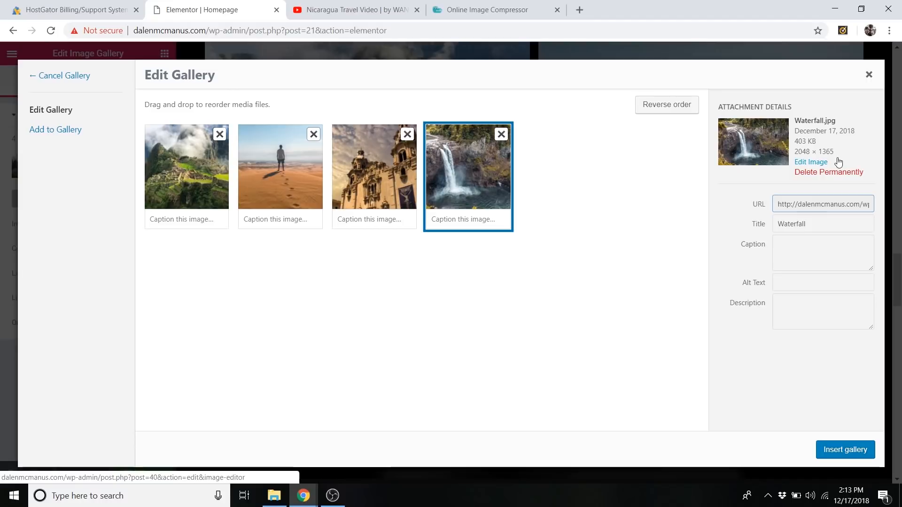
# Edit the Waterfall image and select a full-width 2048 × 1152 crop area with the aspect ratio 1920:1080.
pyautogui.click(811, 165)
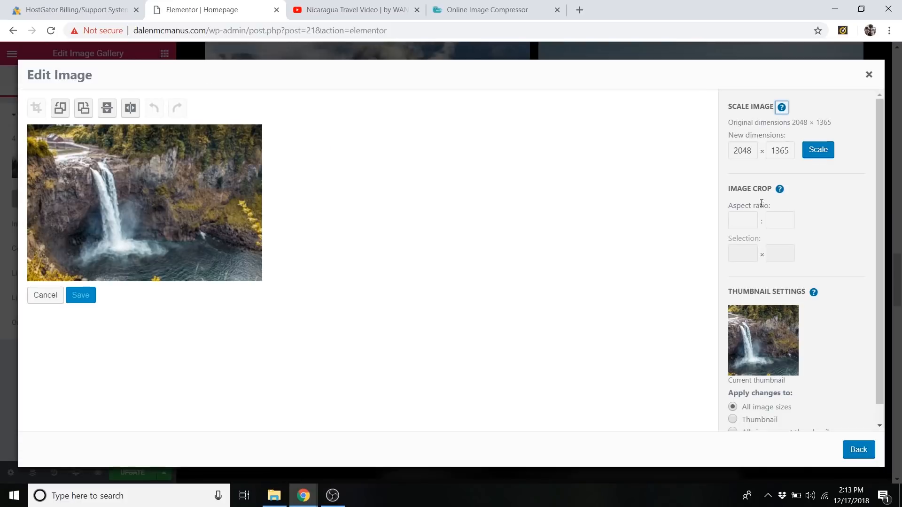
pyautogui.click(749, 220)
pyautogui.click(779, 225)
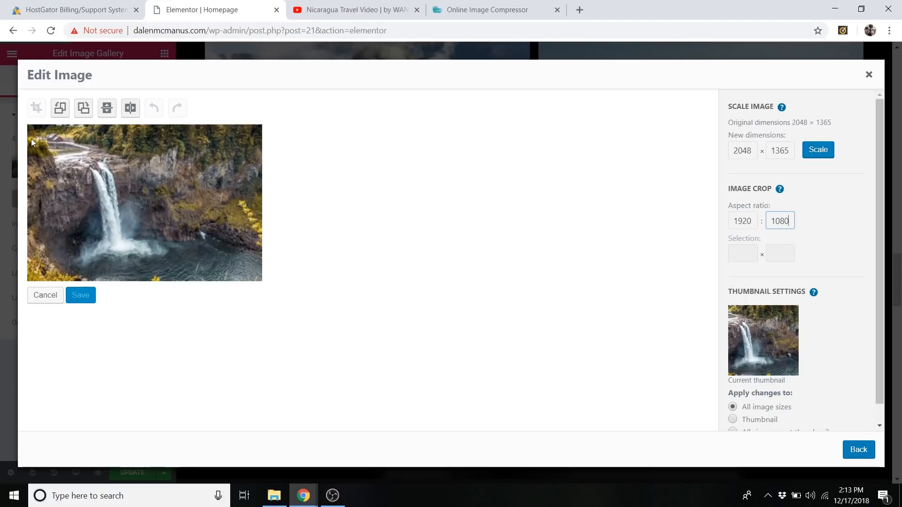
pyautogui.moveTo(31, 137); pyautogui.dragTo(274, 278)
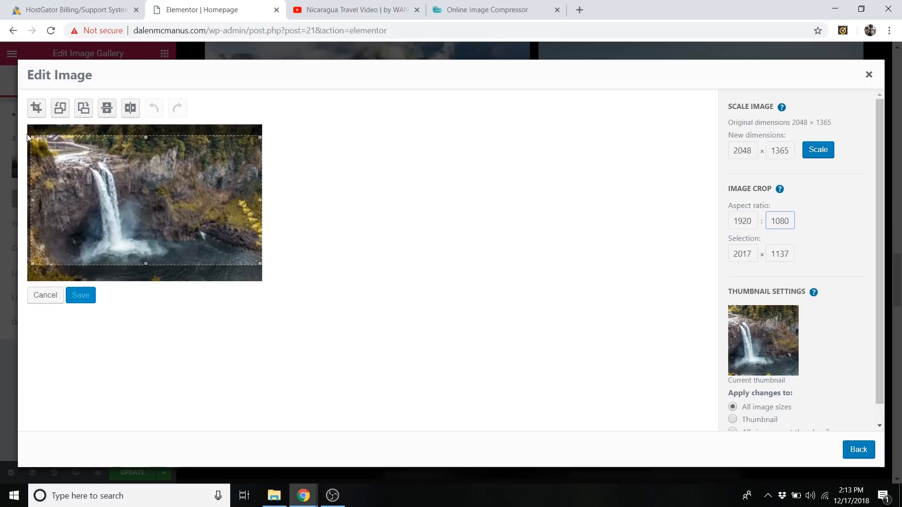
pyautogui.moveTo(33, 137); pyautogui.dragTo(5, 125)
pyautogui.moveTo(183, 203)
pyautogui.mouseDown()
pyautogui.moveTo(181, 222)
pyautogui.moveTo(174, 202)
pyautogui.mouseUp()
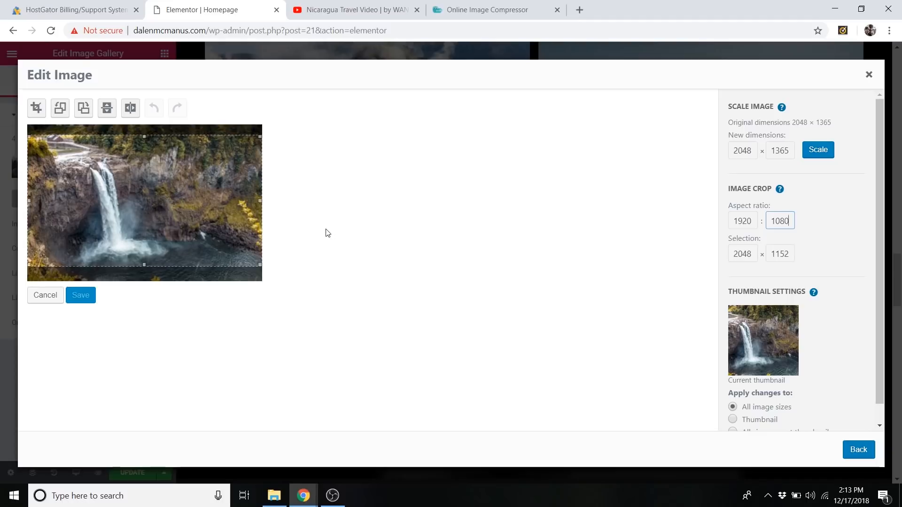
# Crop the Waterfall image to the selected area, save it and insert the updated gallery.
pyautogui.click(36, 110)
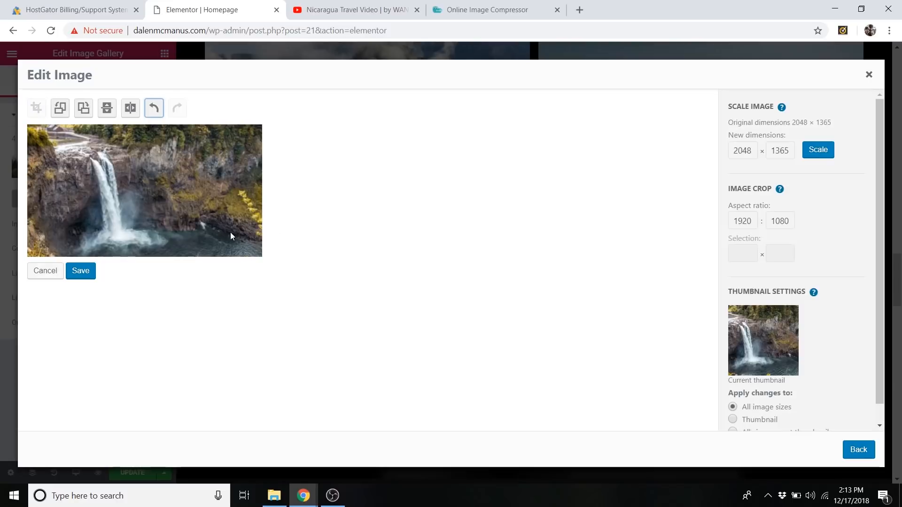
pyautogui.click(81, 271)
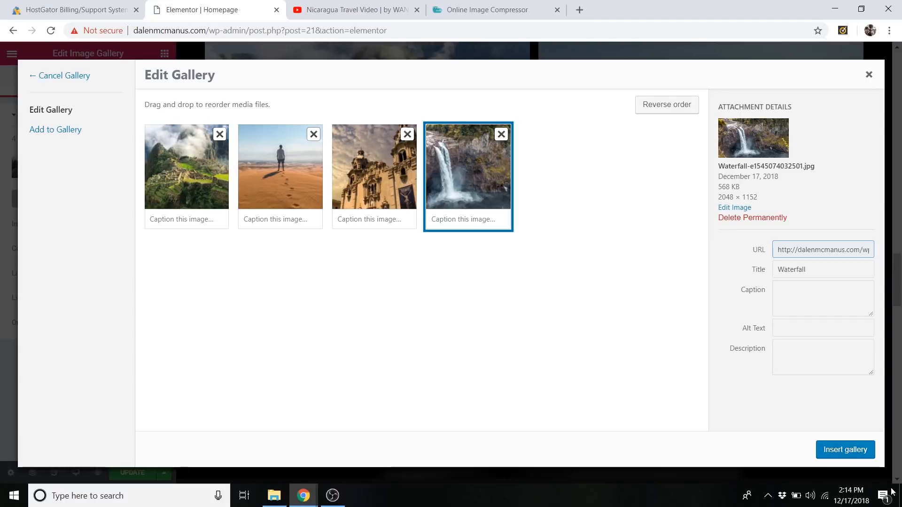
pyautogui.click(856, 451)
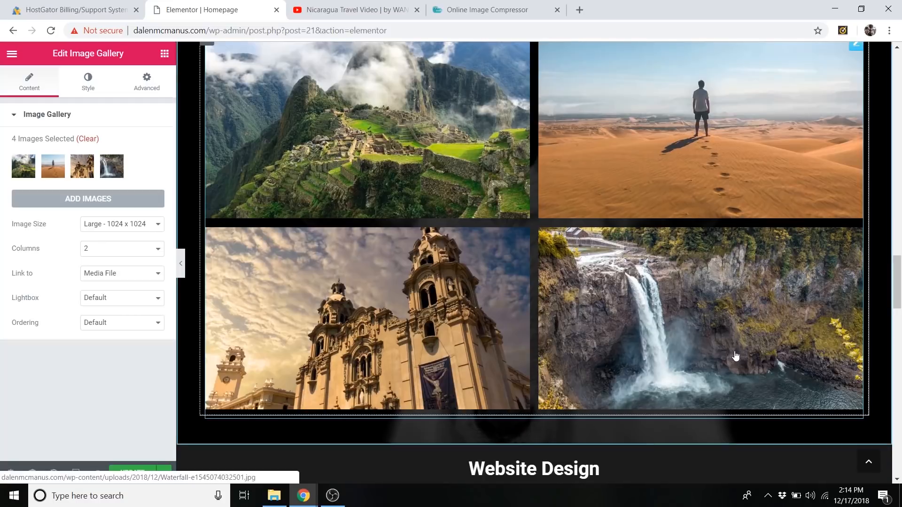
# Preview the Photos gallery without the editing panel, enlarge the Machu Picchu image and advance through the lightbox to the waterfall.
pyautogui.scroll(4, 735, 356)
pyautogui.scroll(-5, 736, 324)
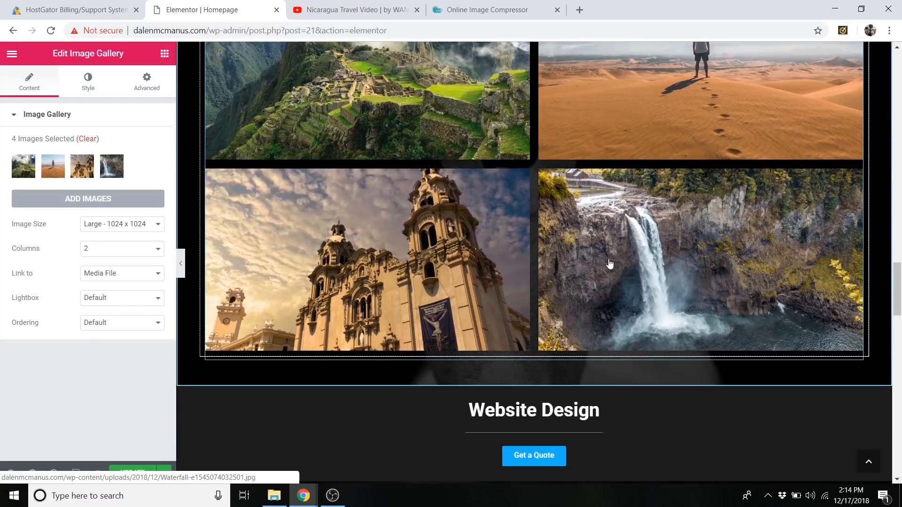
pyautogui.scroll(3, 610, 264)
pyautogui.click(181, 263)
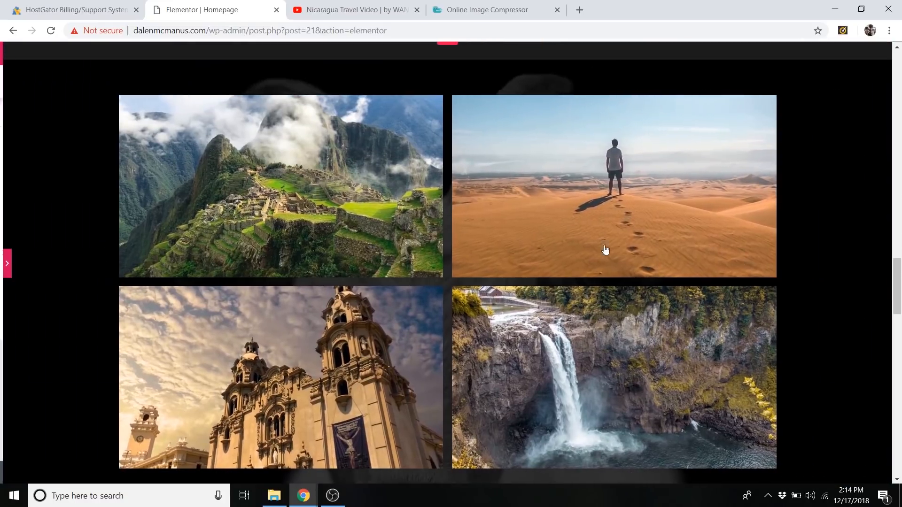
pyautogui.click(302, 176)
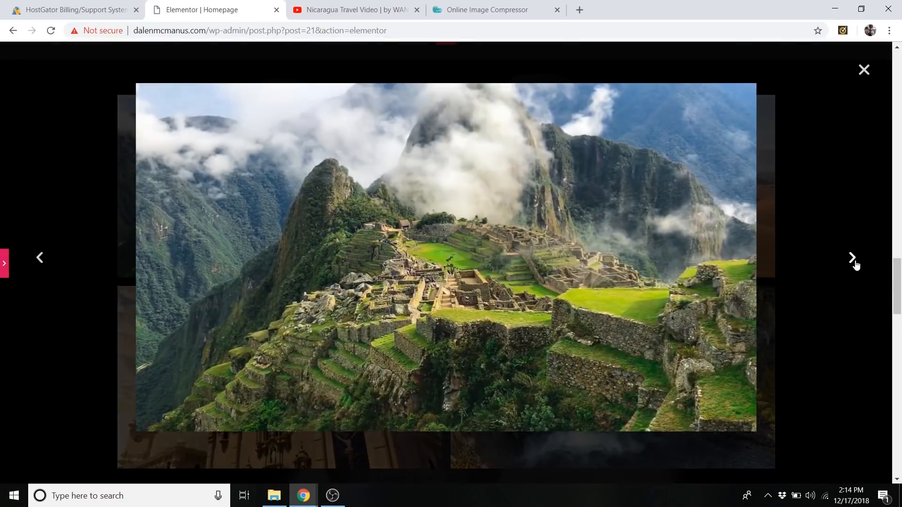
pyautogui.click(852, 259)
pyautogui.click(854, 263)
pyautogui.click(853, 263)
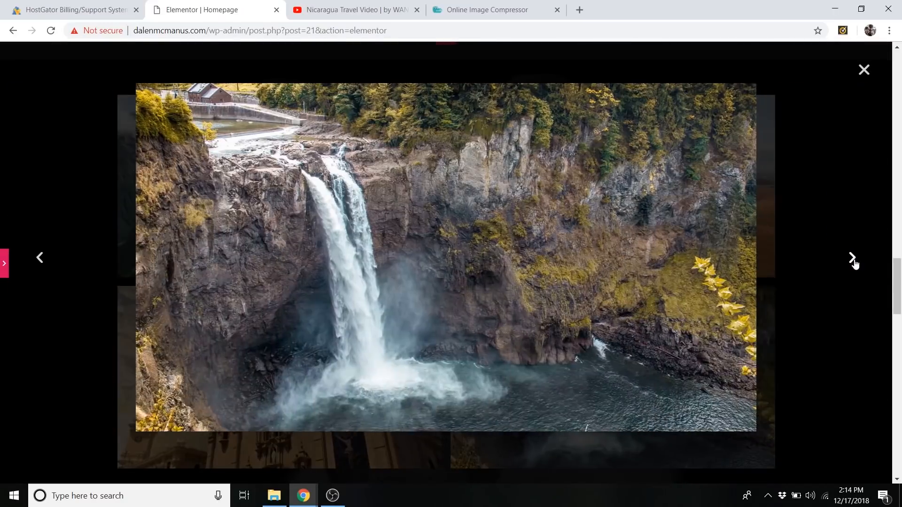
pyautogui.scroll(-7, 554, 173)
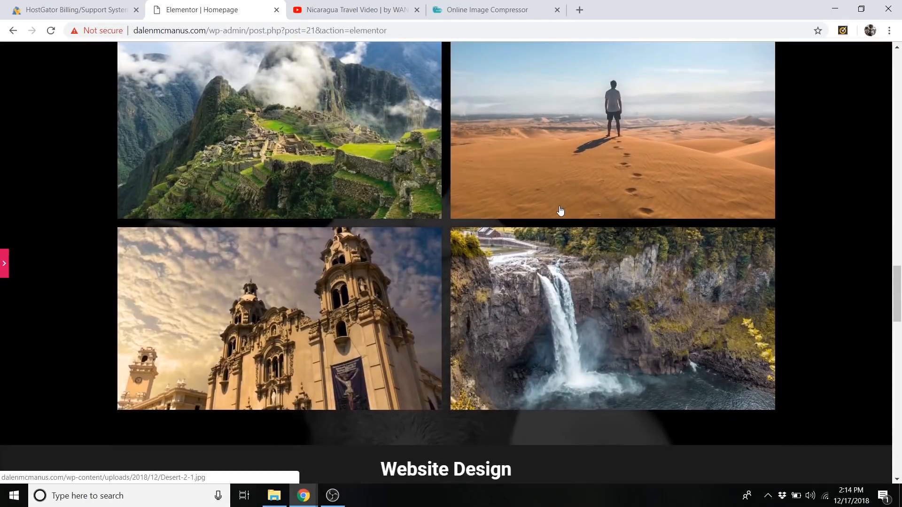
# Open the Get a Quote button in the Website Design section for editing and check the contact section it links to.
pyautogui.scroll(-1, 41, 257)
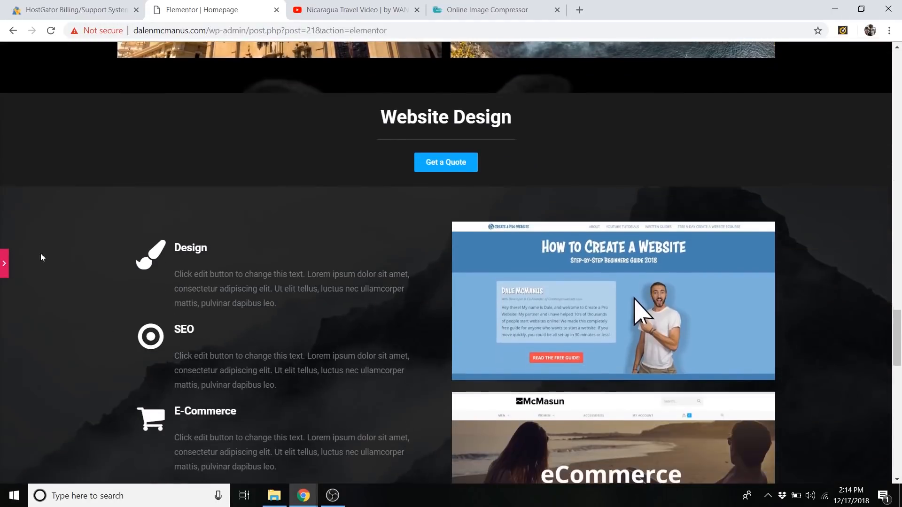
pyautogui.click(4, 264)
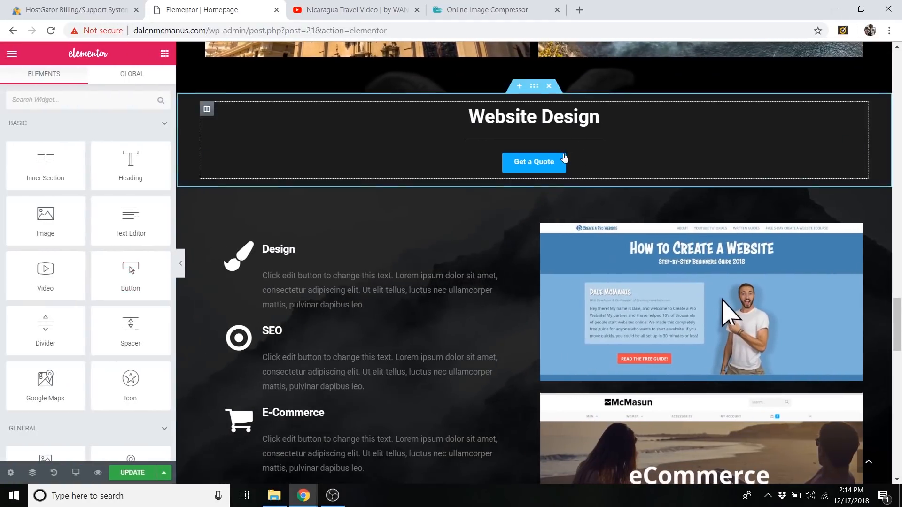
pyautogui.click(856, 161)
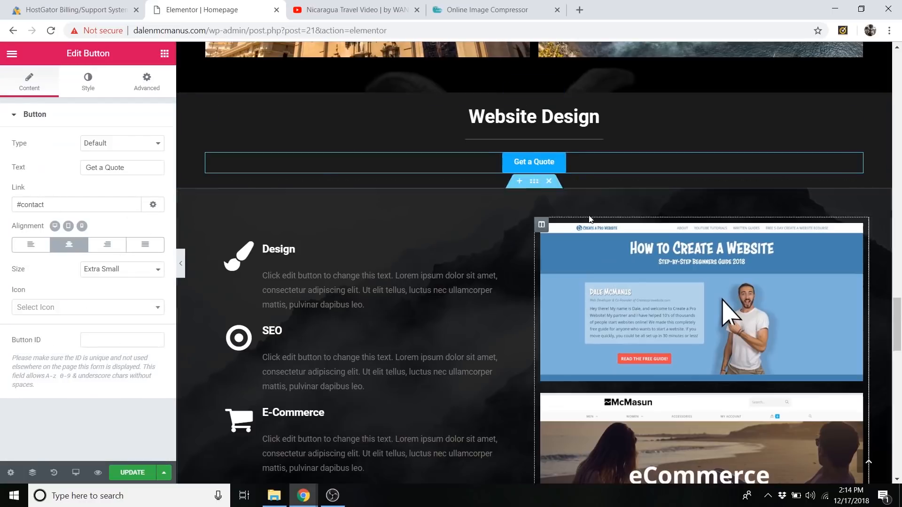
pyautogui.scroll(-1, 552, 142)
pyautogui.scroll(1, 552, 148)
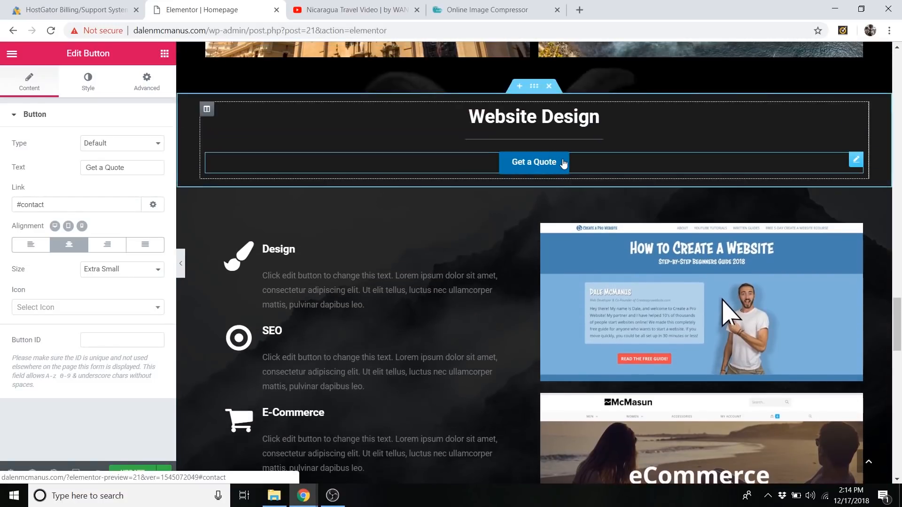
pyautogui.scroll(-1, 539, 151)
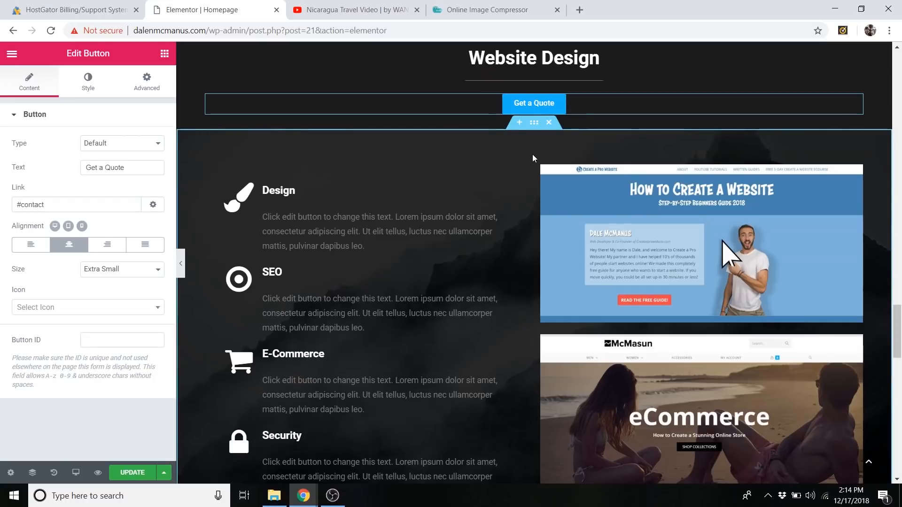
pyautogui.scroll(-8, 531, 173)
pyautogui.scroll(-6, 531, 169)
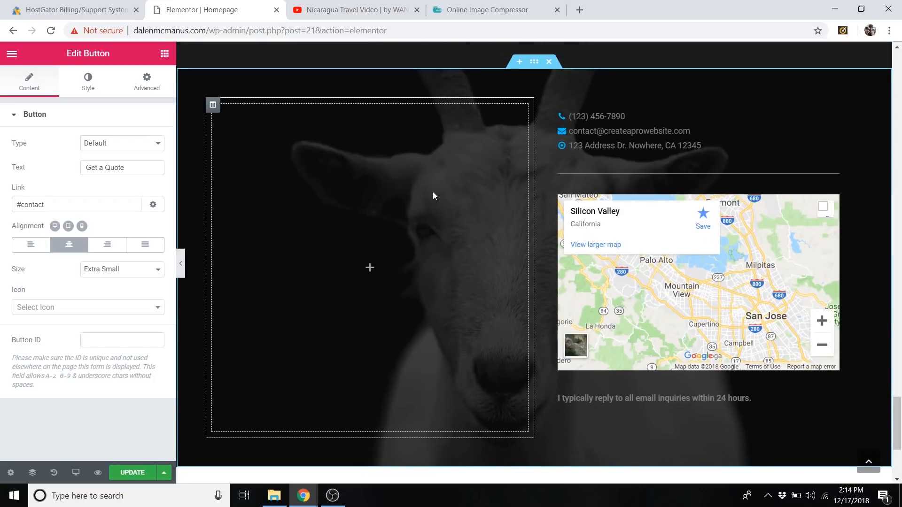
pyautogui.scroll(10, 535, 240)
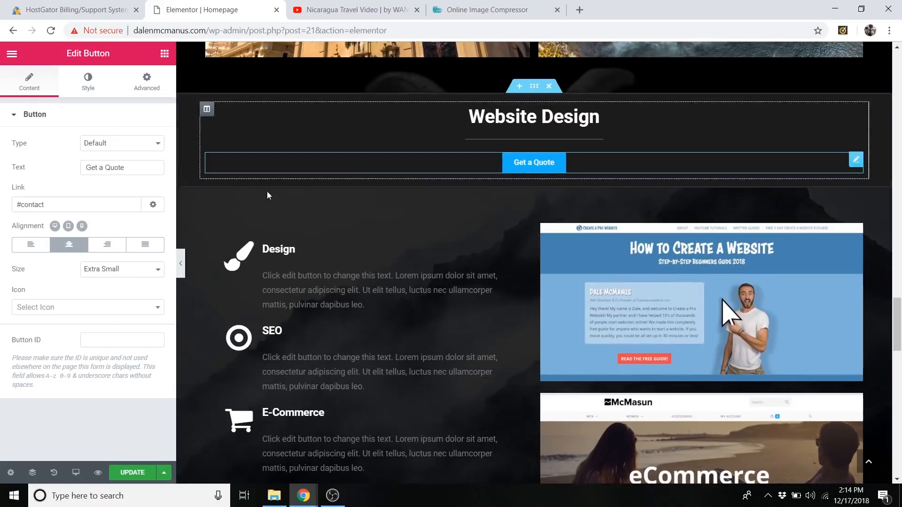
# Preview the Website Design section's services list and website screenshots without the editing panel, and bring the panel back.
pyautogui.click(183, 266)
pyautogui.scroll(-3, 468, 139)
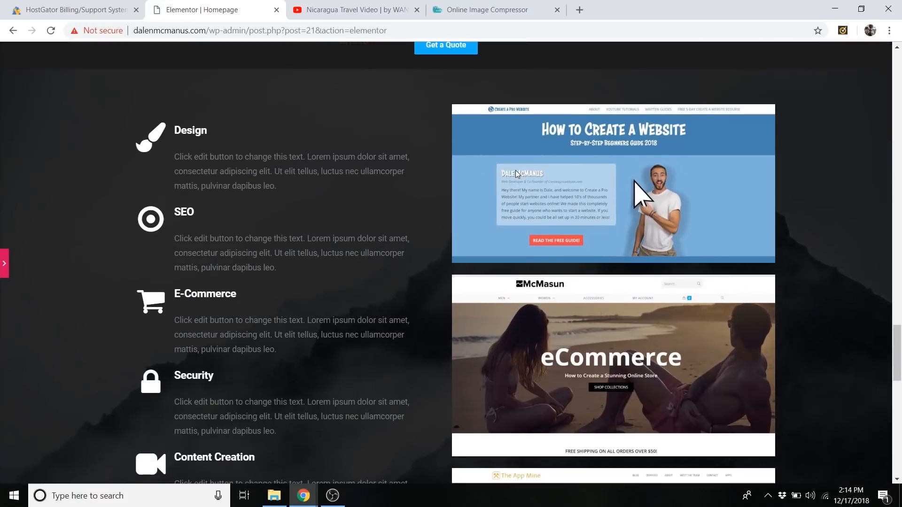
pyautogui.scroll(-1, 271, 91)
pyautogui.scroll(1, 263, 89)
pyautogui.click(3, 254)
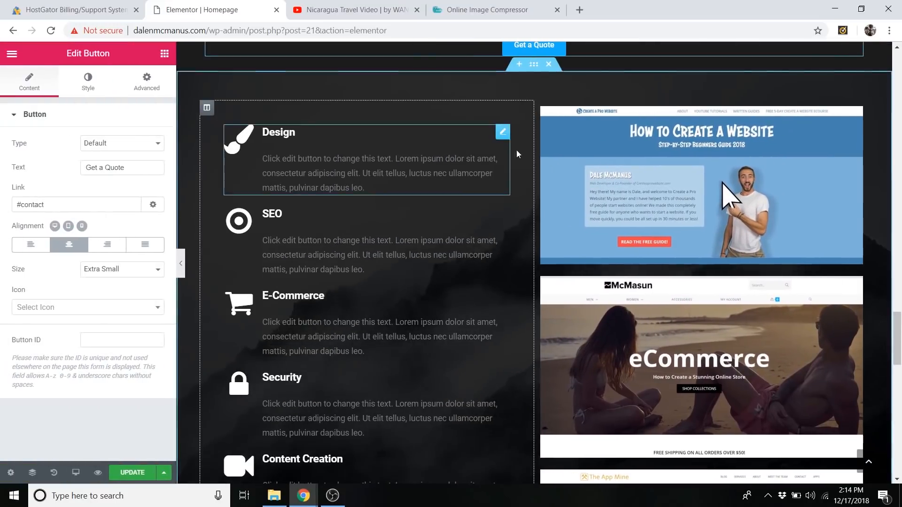
# Inspect the Design icon box's content settings and return to the widget list.
pyautogui.click(502, 136)
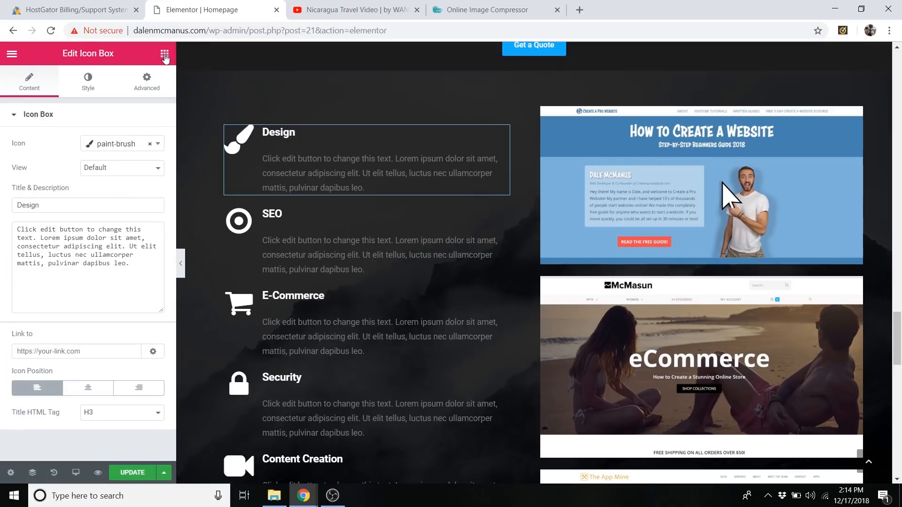
pyautogui.click(165, 55)
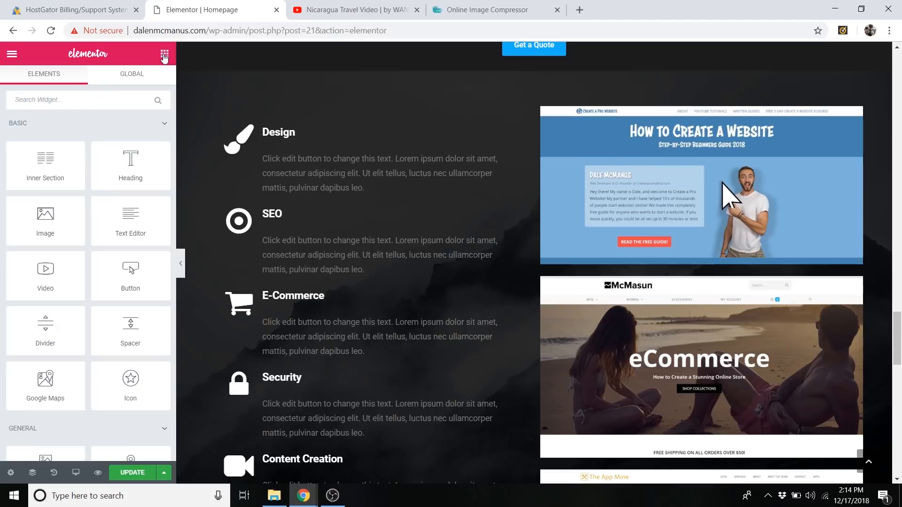
# Add an Icon Box beneath the Design item, try its left, right and centered icon positions, and delete it.
pyautogui.scroll(-5, 118, 165)
pyautogui.moveTo(136, 259); pyautogui.dragTo(335, 220)
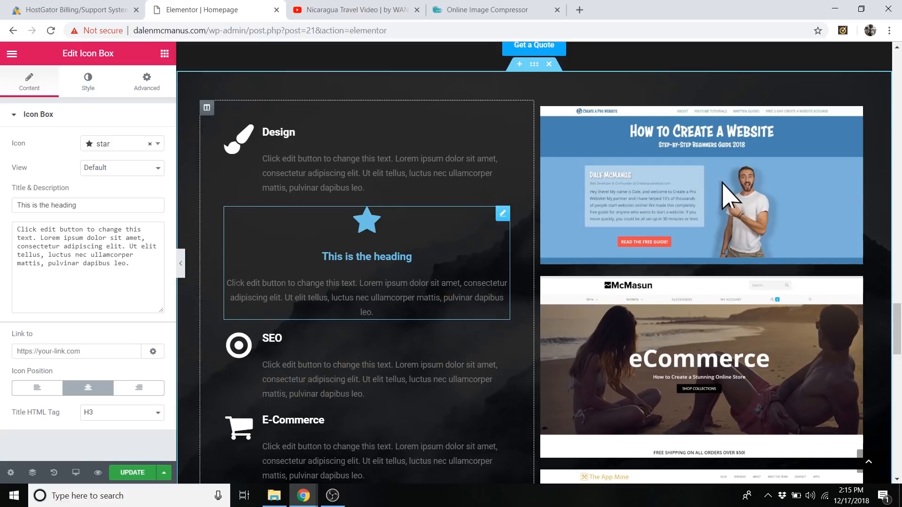
pyautogui.click(48, 395)
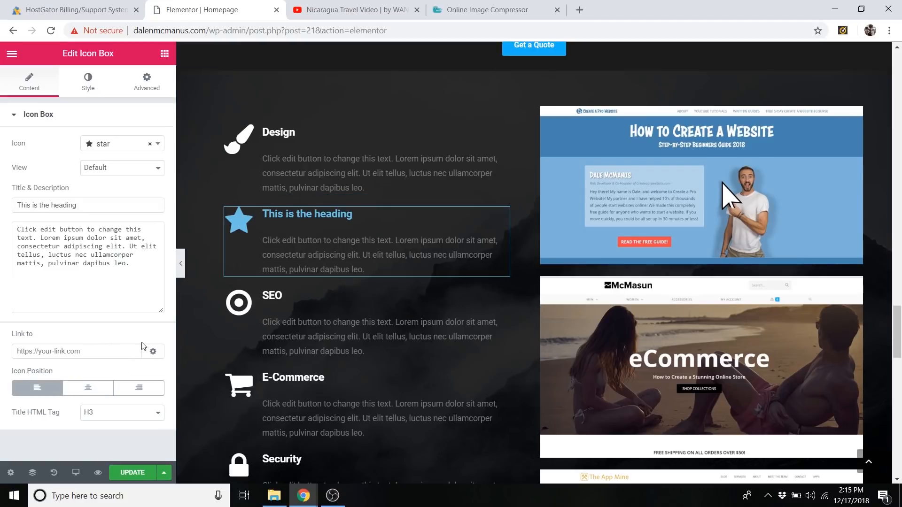
pyautogui.click(140, 388)
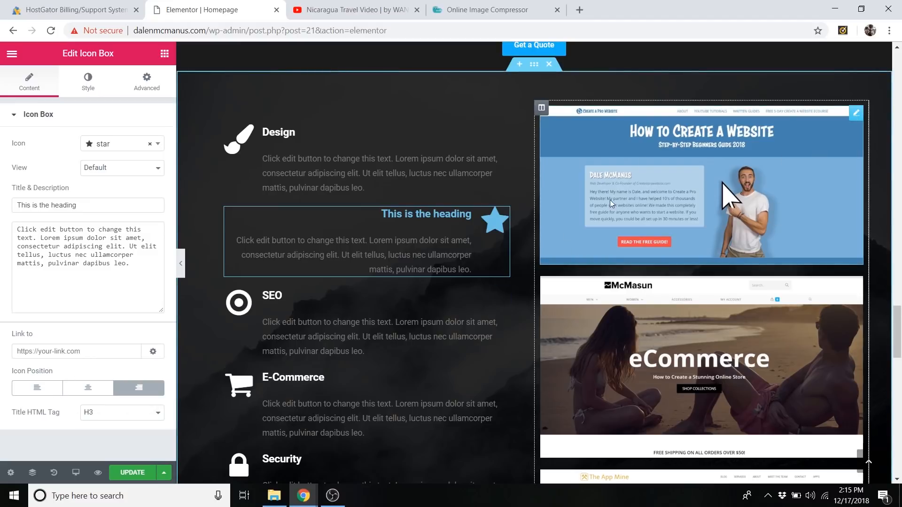
pyautogui.click(71, 388)
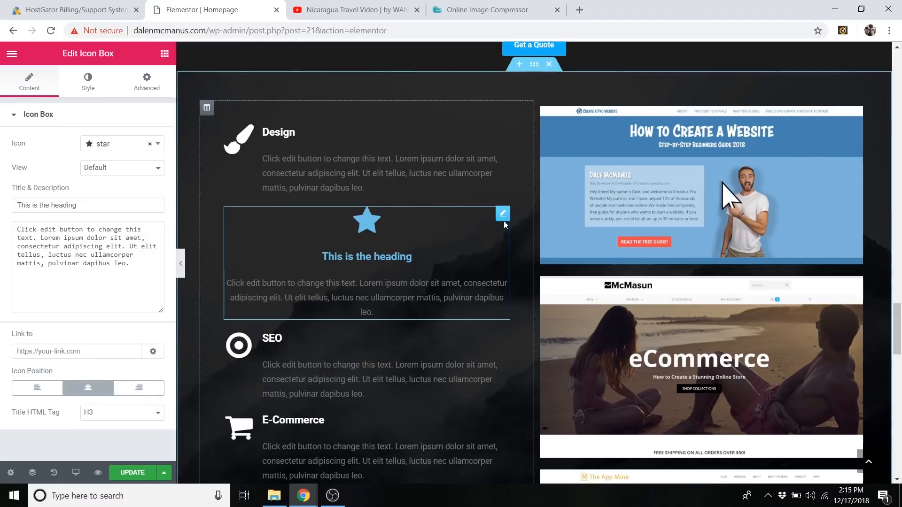
pyautogui.rightClick(504, 217)
pyautogui.click(544, 380)
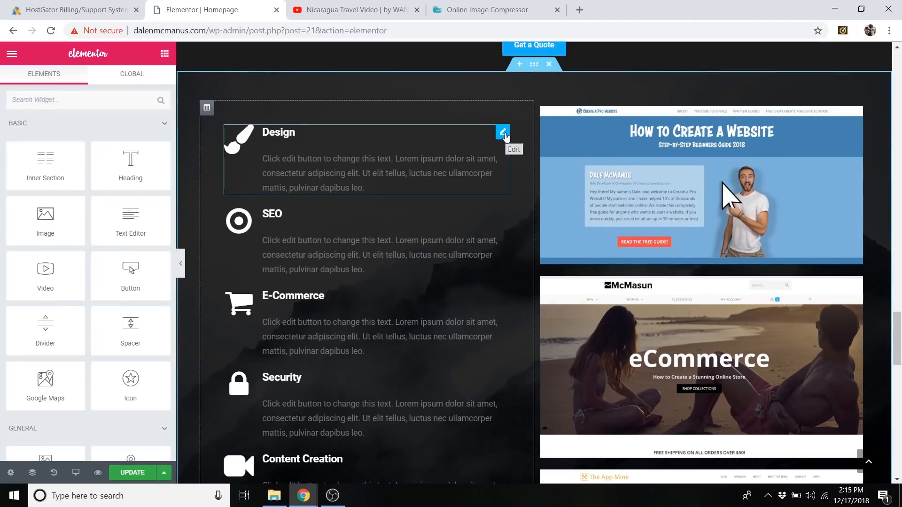
# Open the Design icon box for editing and look through the list of service icon boxes down to Link Building.
pyautogui.click(503, 132)
pyautogui.scroll(-1, 253, 224)
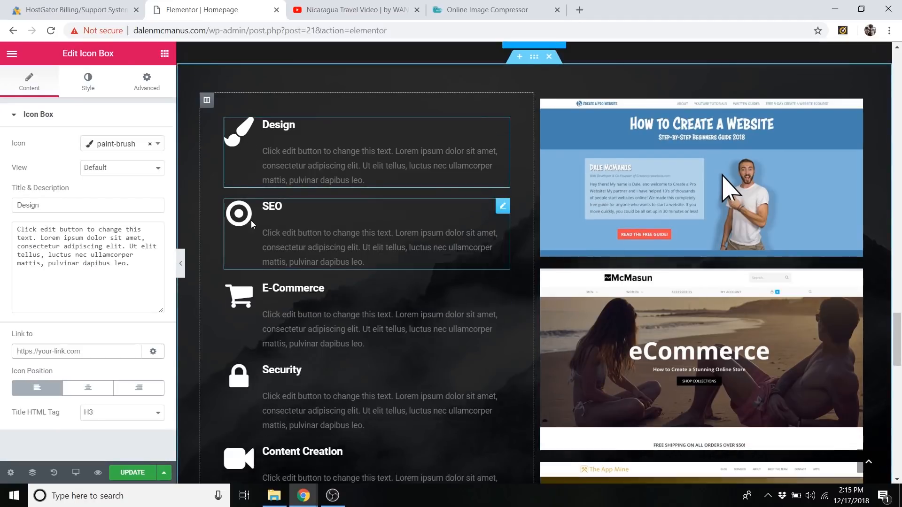
pyautogui.scroll(-4, 252, 224)
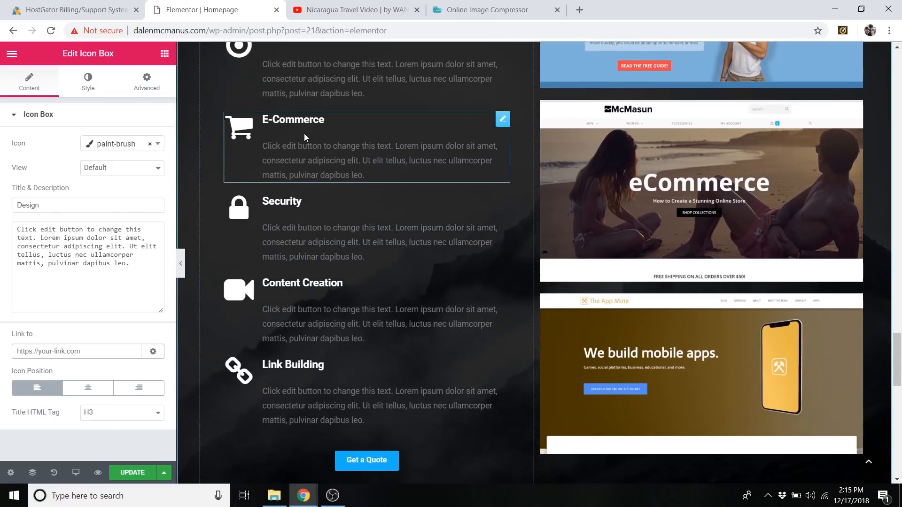
pyautogui.scroll(-2, 304, 137)
pyautogui.scroll(6, 343, 234)
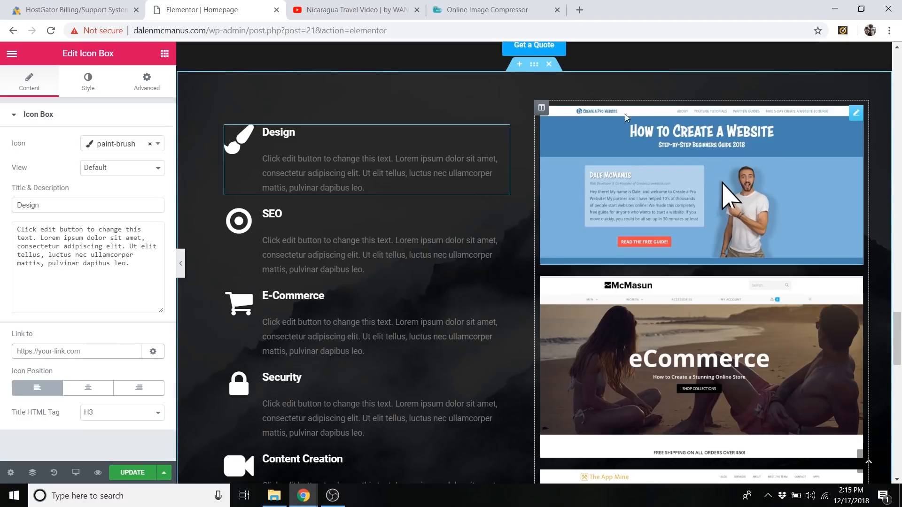
# Examine the website screenshots beside the services list and open The App Mine image for editing.
pyautogui.scroll(-6, 699, 192)
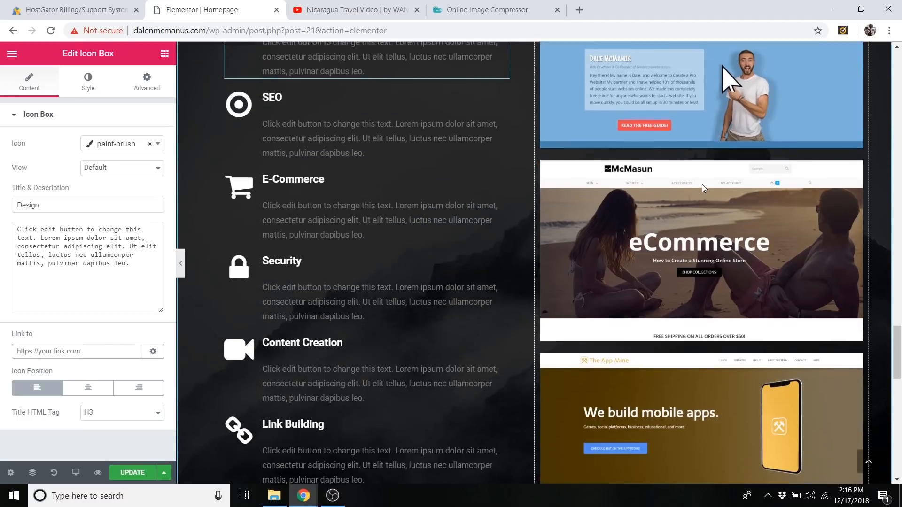
pyautogui.scroll(5, 700, 190)
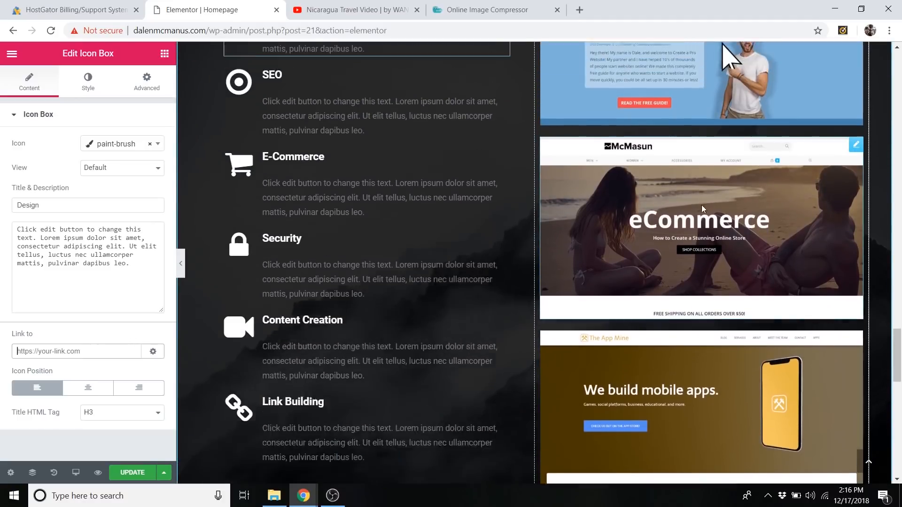
pyautogui.scroll(-1, 695, 217)
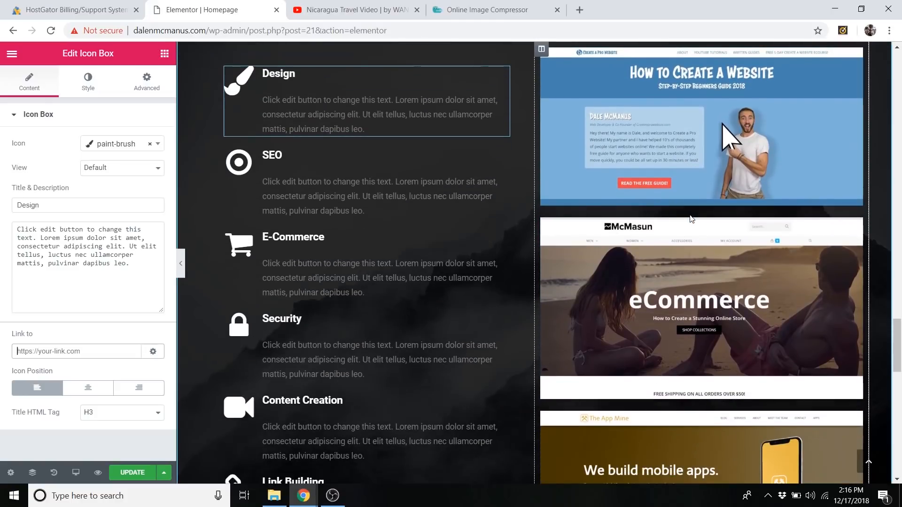
pyautogui.scroll(-1, 690, 218)
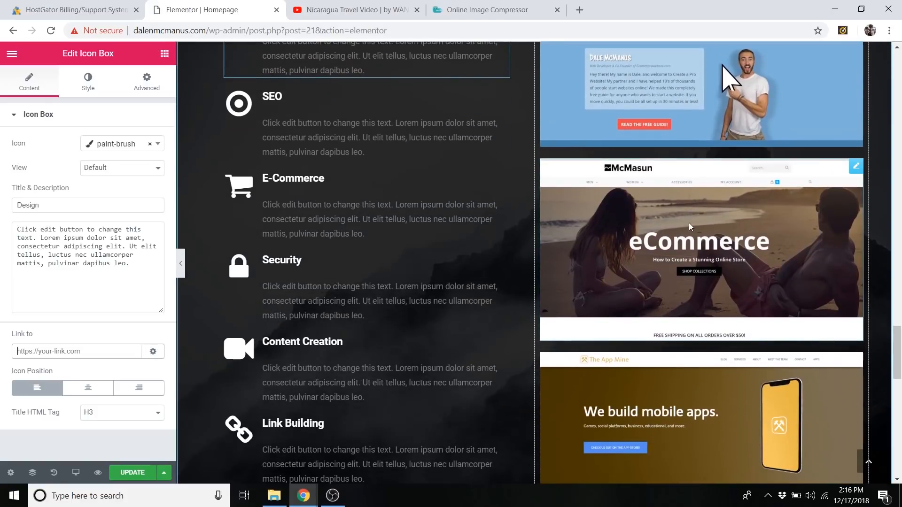
pyautogui.scroll(1, 688, 223)
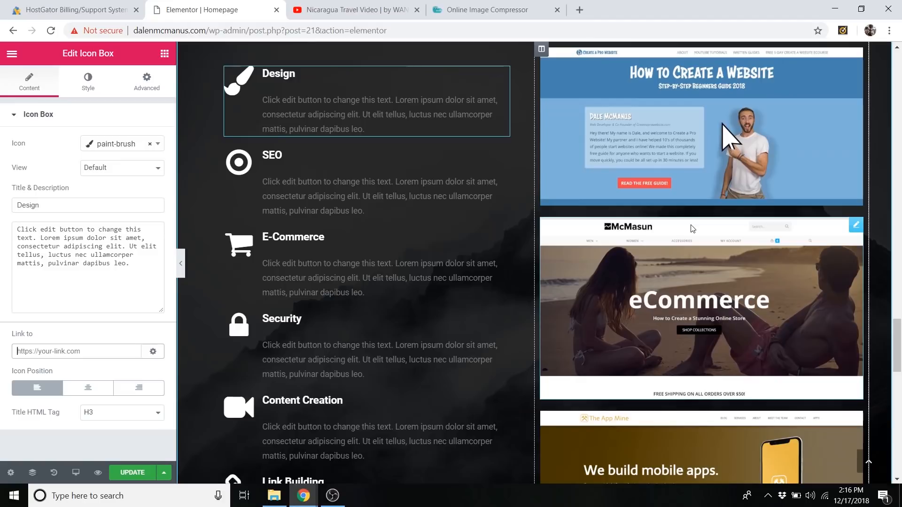
pyautogui.scroll(-3, 691, 227)
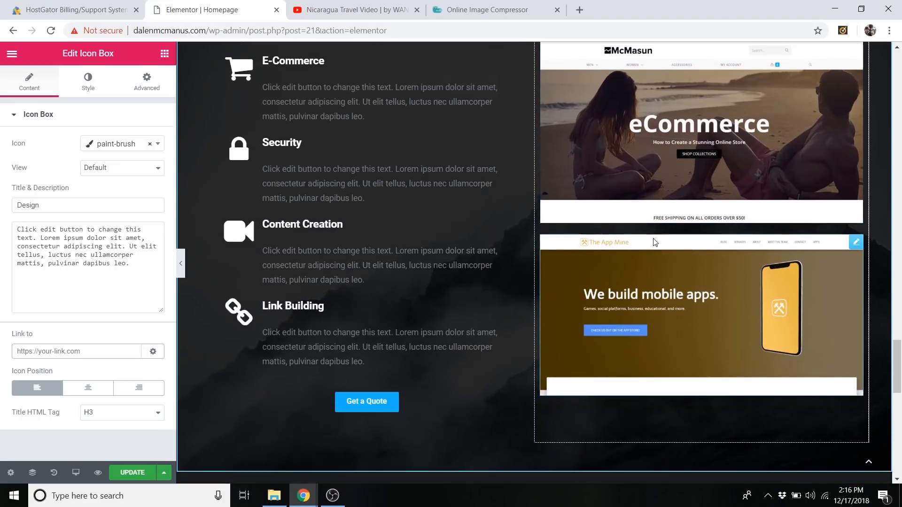
pyautogui.scroll(-2, 714, 244)
pyautogui.scroll(-4, 715, 245)
pyautogui.scroll(5, 700, 223)
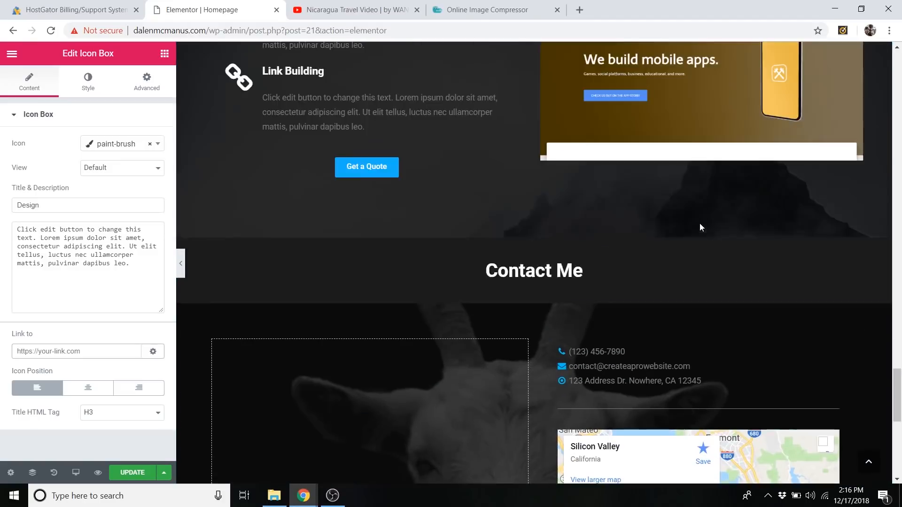
pyautogui.click(855, 185)
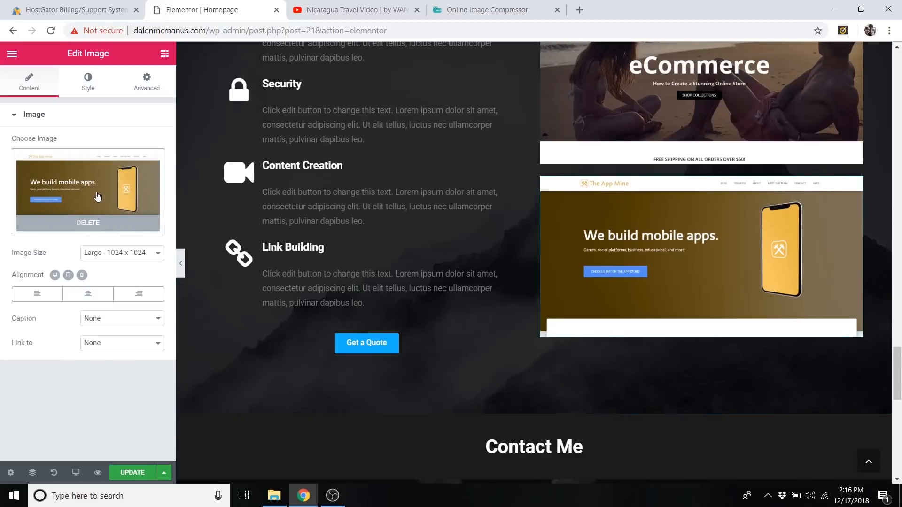
# Replace the background image of the section holding the Films videos with the snowy mountain peaks picture from the media library.
pyautogui.scroll(4, 745, 302)
pyautogui.scroll(-2, 748, 317)
pyautogui.scroll(14, 568, 378)
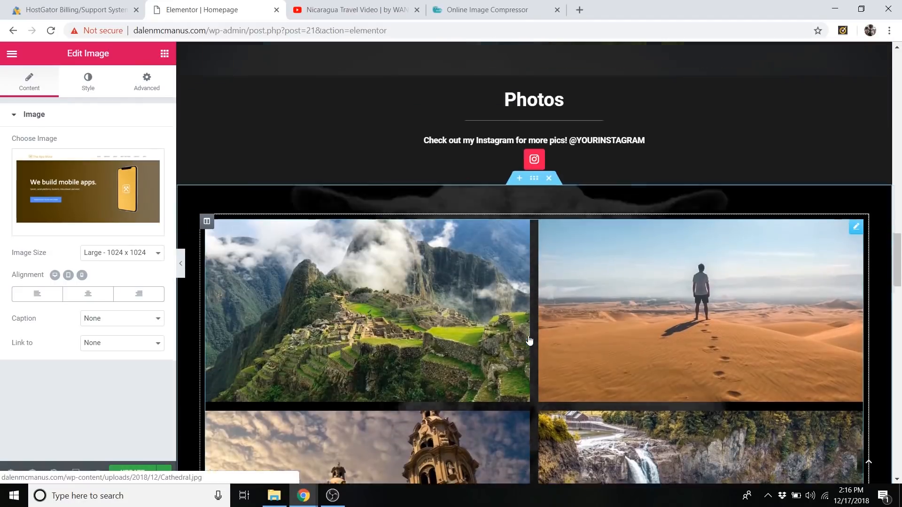
pyautogui.scroll(10, 529, 340)
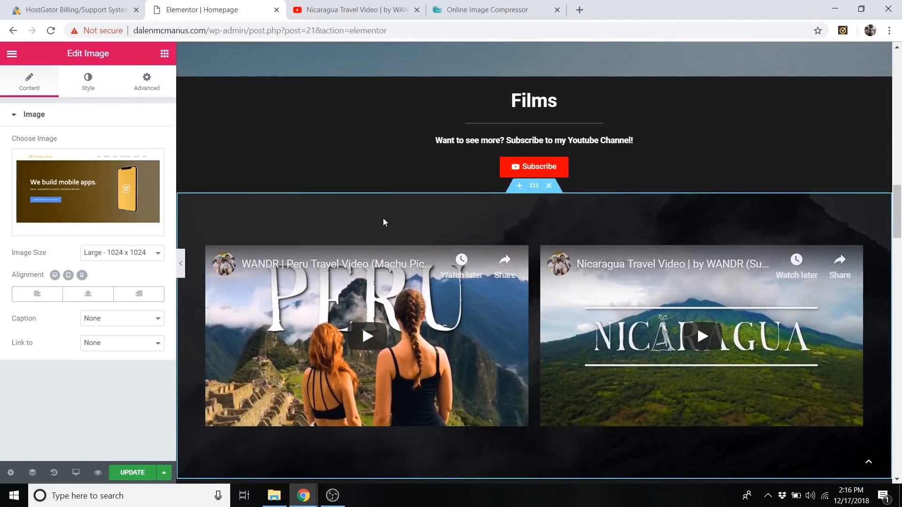
pyautogui.scroll(-1, 383, 221)
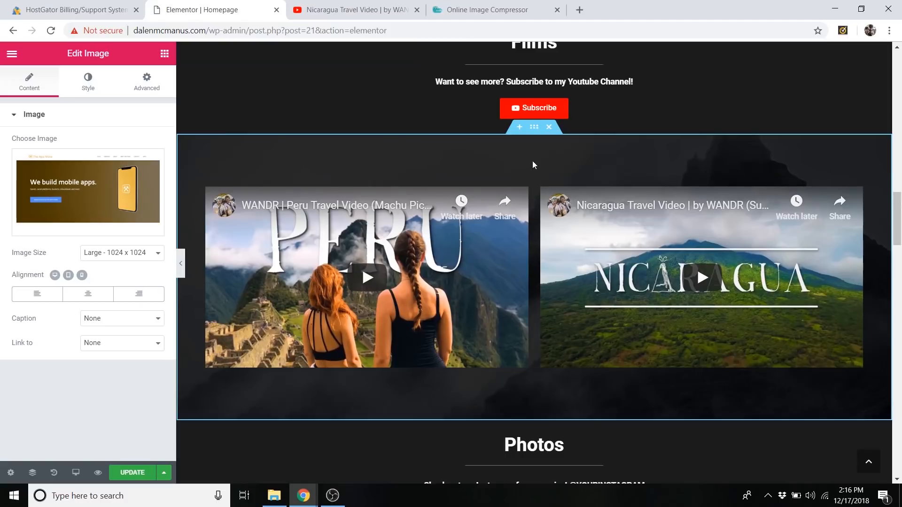
pyautogui.rightClick(533, 135)
pyautogui.click(557, 147)
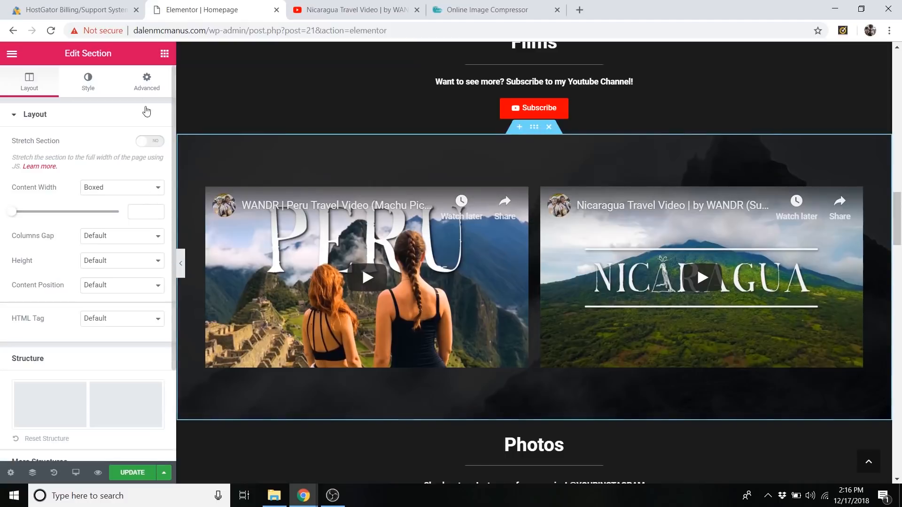
pyautogui.click(147, 89)
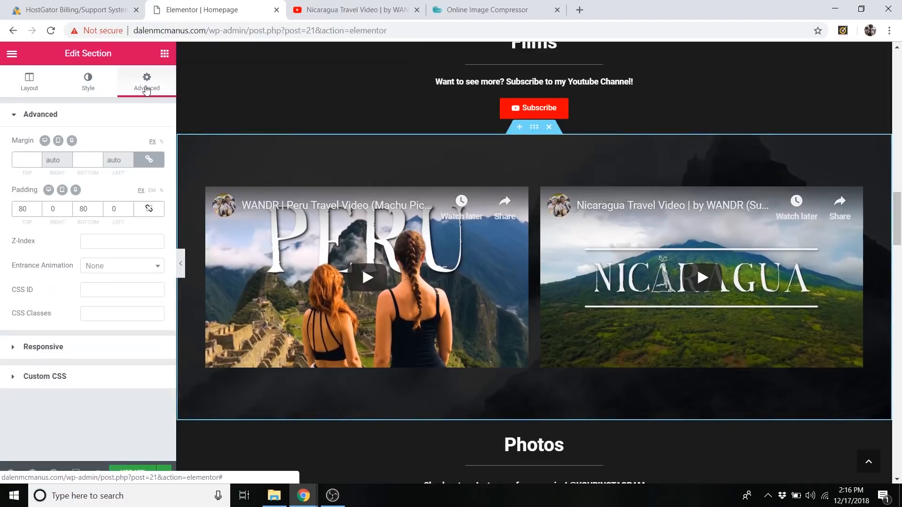
pyautogui.click(88, 88)
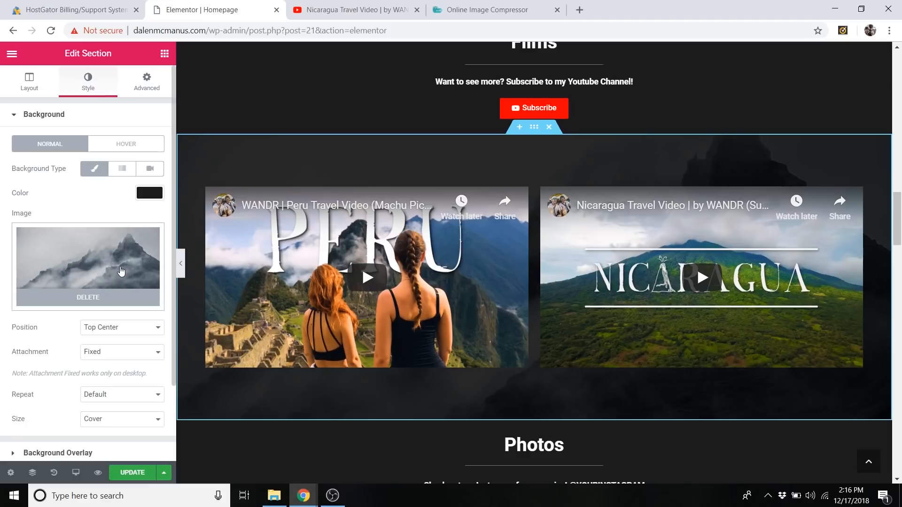
pyautogui.click(101, 297)
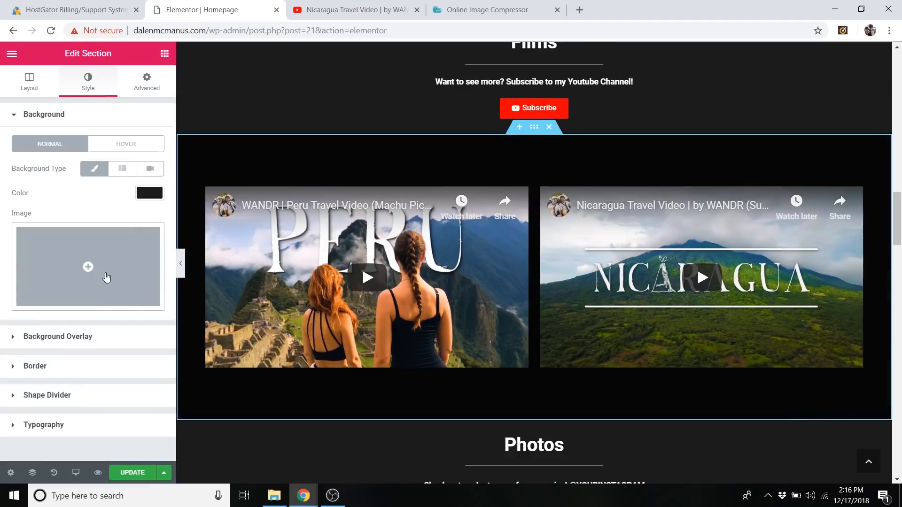
pyautogui.click(106, 267)
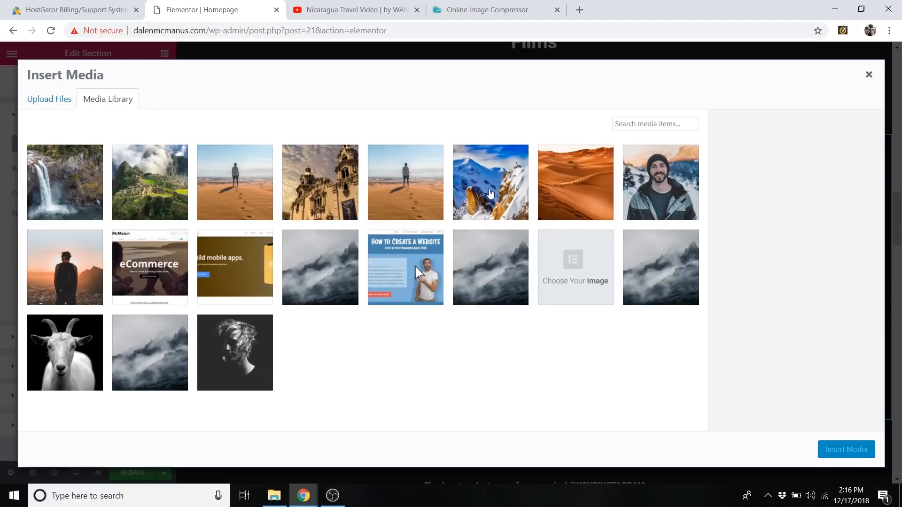
pyautogui.click(490, 193)
pyautogui.click(846, 449)
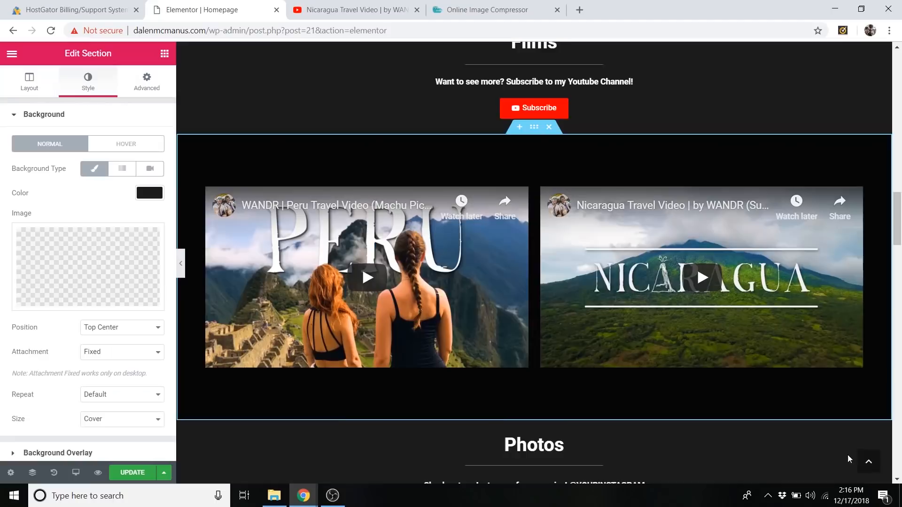
# Check the new background behind the Films videos and choose Fixed as its attachment.
pyautogui.scroll(1, 447, 354)
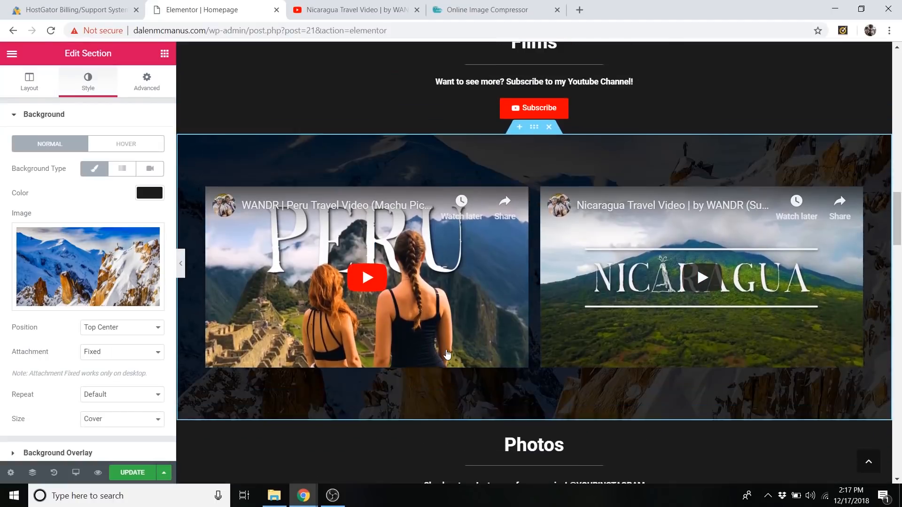
pyautogui.scroll(-3, 446, 355)
pyautogui.scroll(3, 444, 352)
pyautogui.scroll(-1, 437, 349)
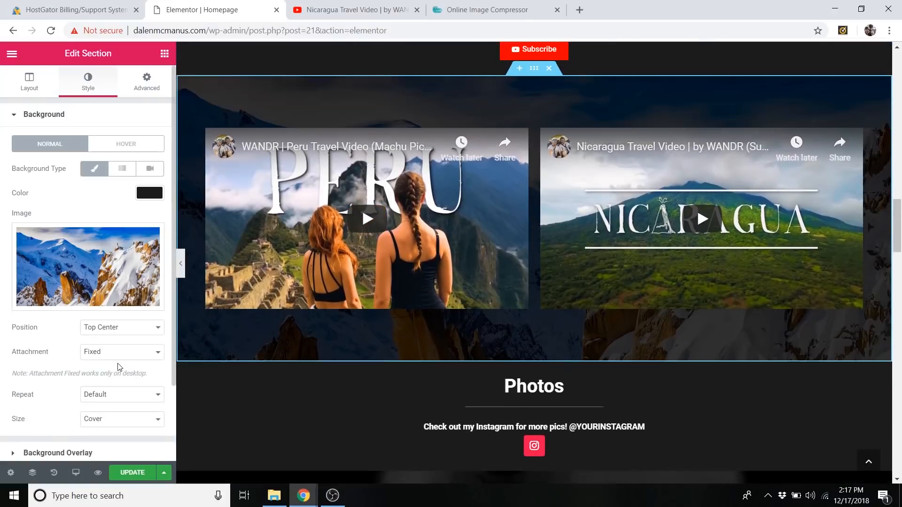
pyautogui.click(107, 356)
pyautogui.click(102, 382)
pyautogui.scroll(-5, 524, 258)
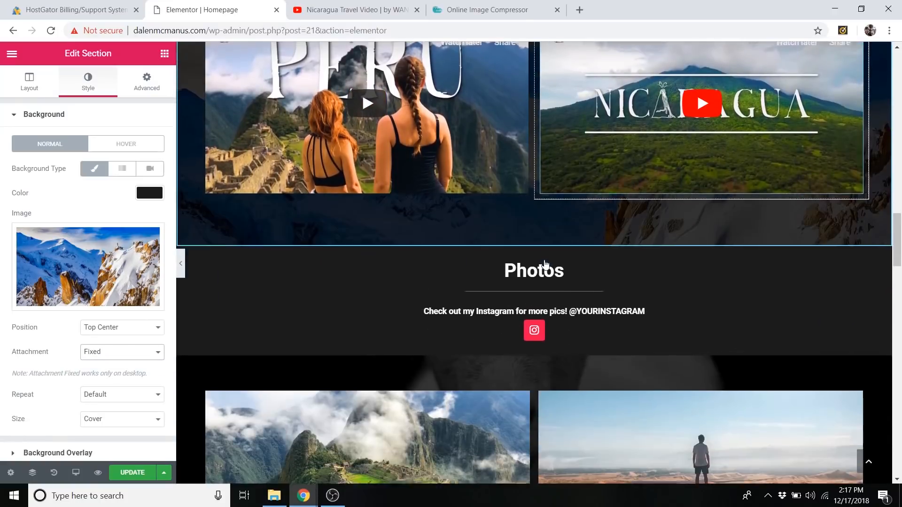
# Replace the Photos gallery section's background image with Desert.jpg from the media library and check it around the gallery.
pyautogui.rightClick(227, 248)
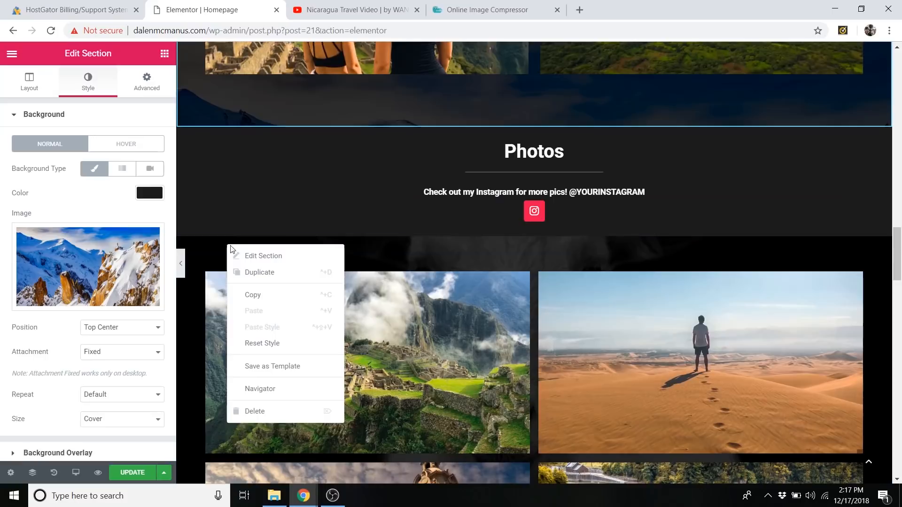
pyautogui.click(247, 256)
pyautogui.click(96, 92)
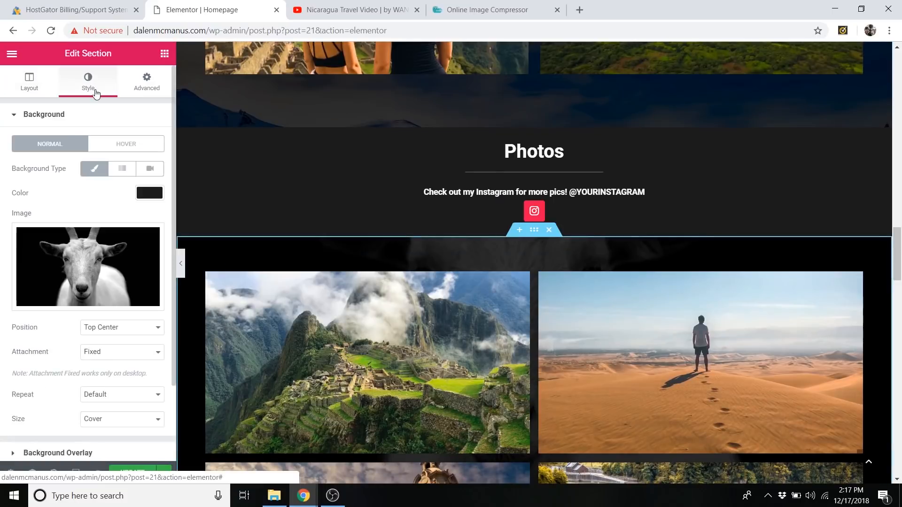
pyautogui.moveTo(123, 293)
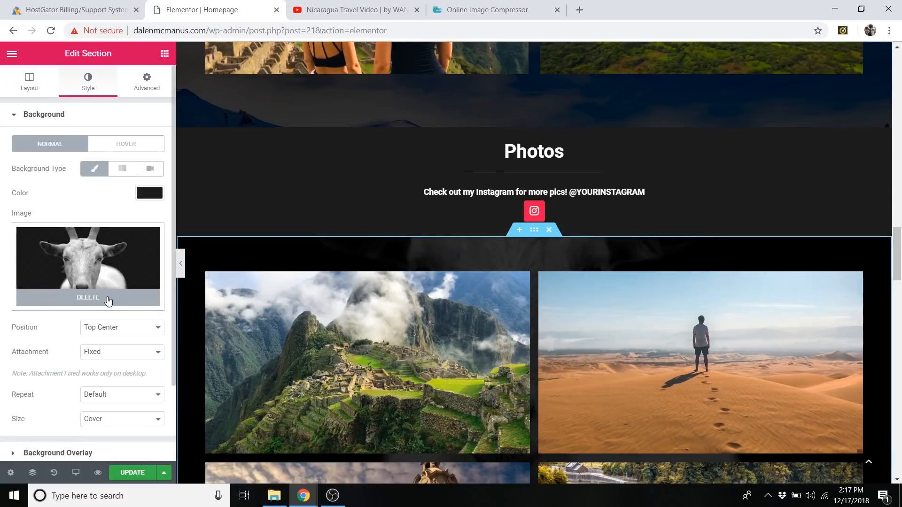
pyautogui.click(108, 301)
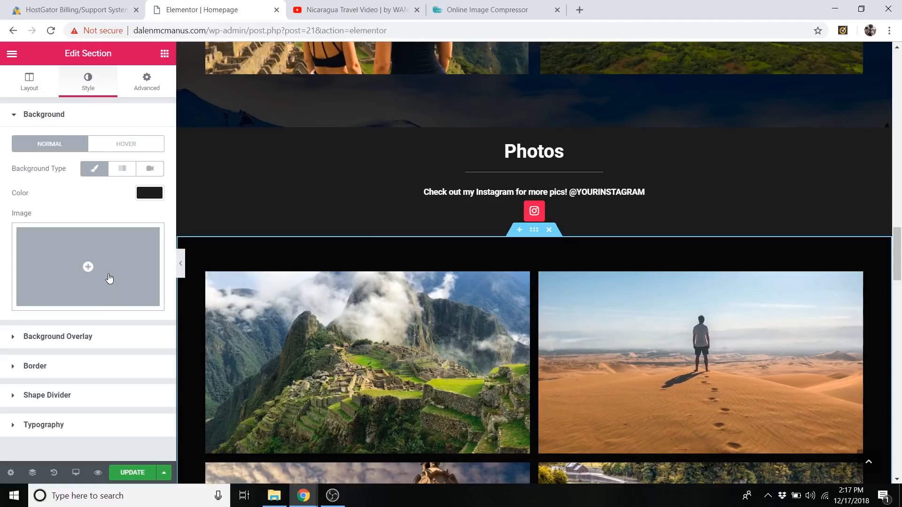
pyautogui.click(109, 274)
pyautogui.click(594, 192)
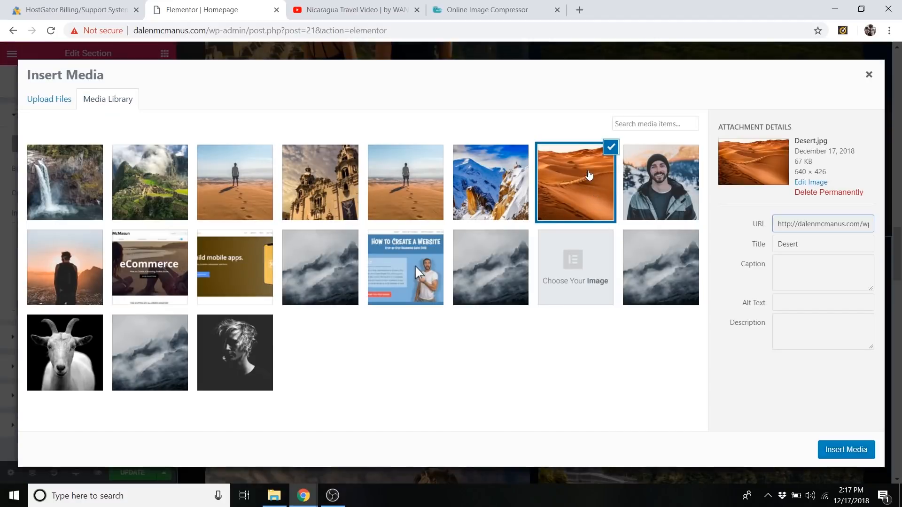
pyautogui.click(866, 460)
pyautogui.scroll(-7, 454, 307)
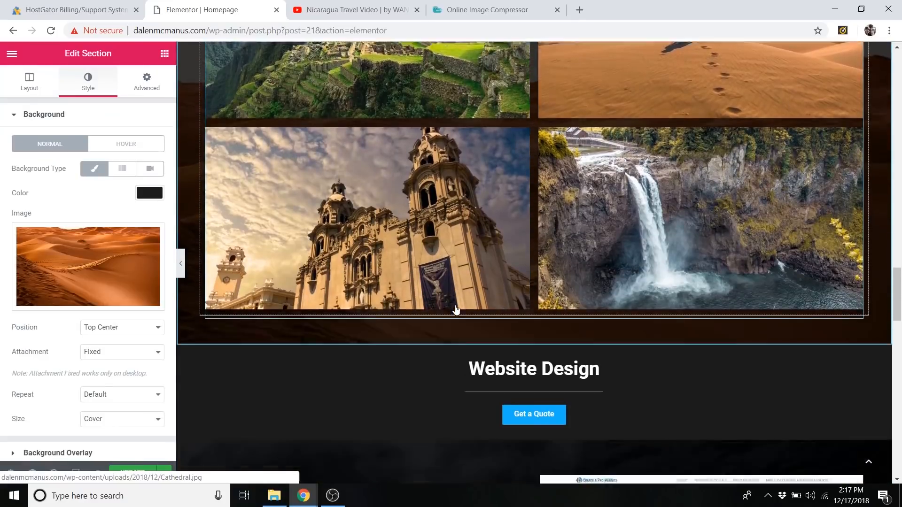
pyautogui.scroll(-6, 455, 307)
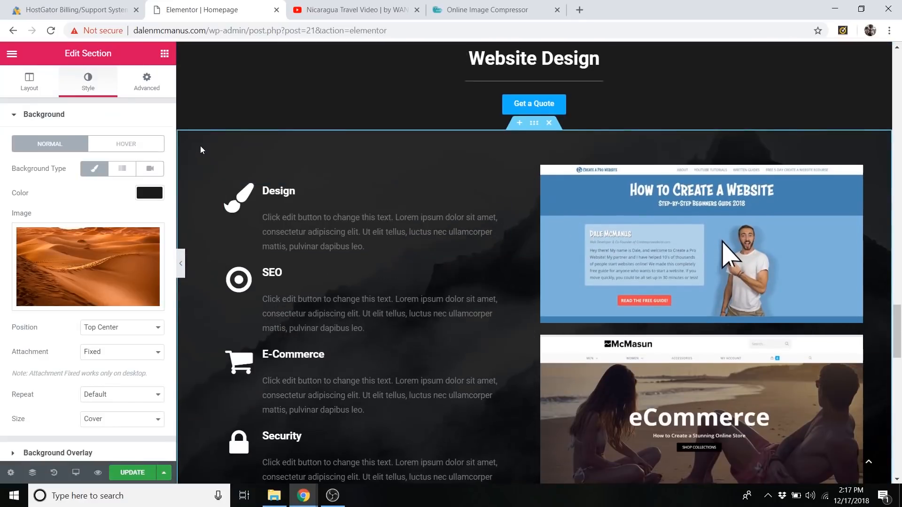
# Upload the Space picture from the Follow Along Images folder and use it as the background of the Website Design services section.
pyautogui.rightClick(194, 162)
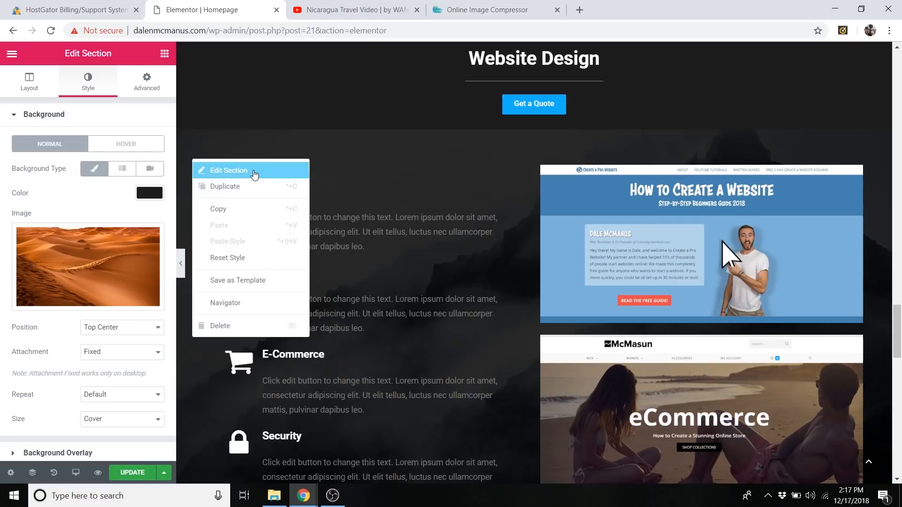
pyautogui.click(254, 172)
pyautogui.click(79, 83)
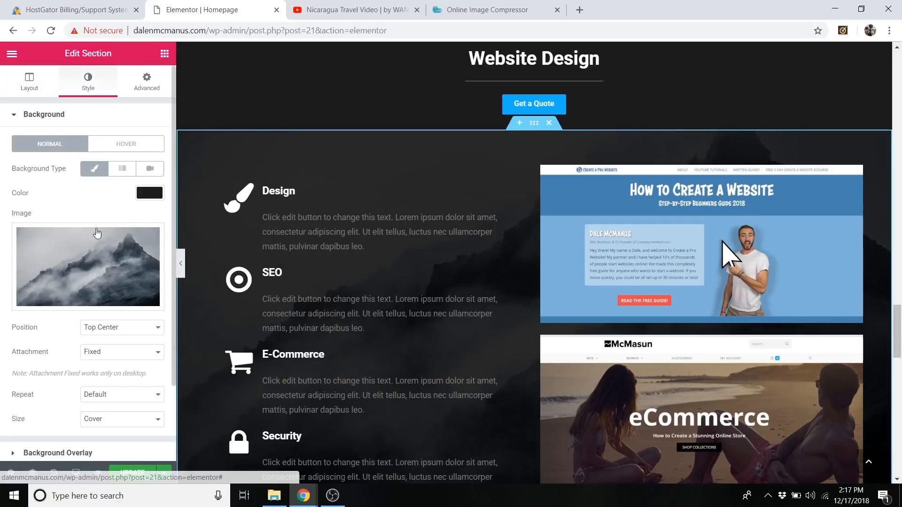
pyautogui.click(96, 233)
pyautogui.click(51, 99)
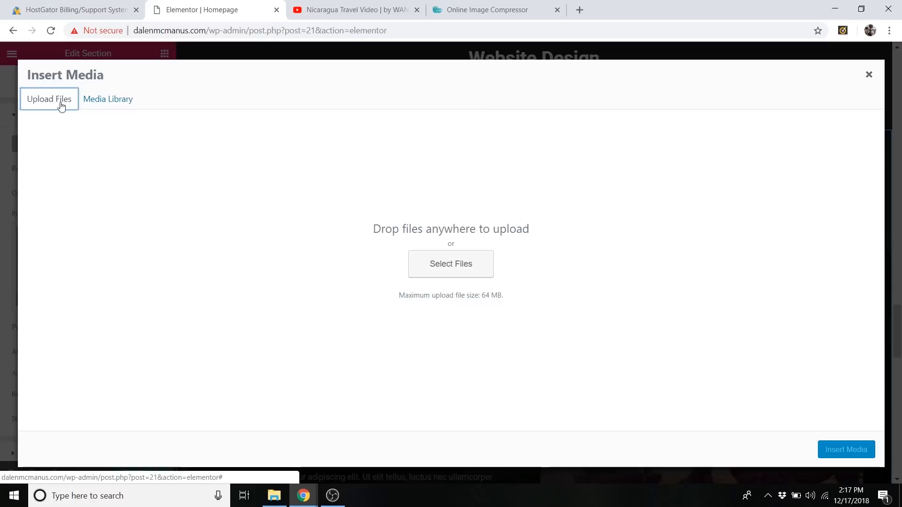
pyautogui.click(450, 264)
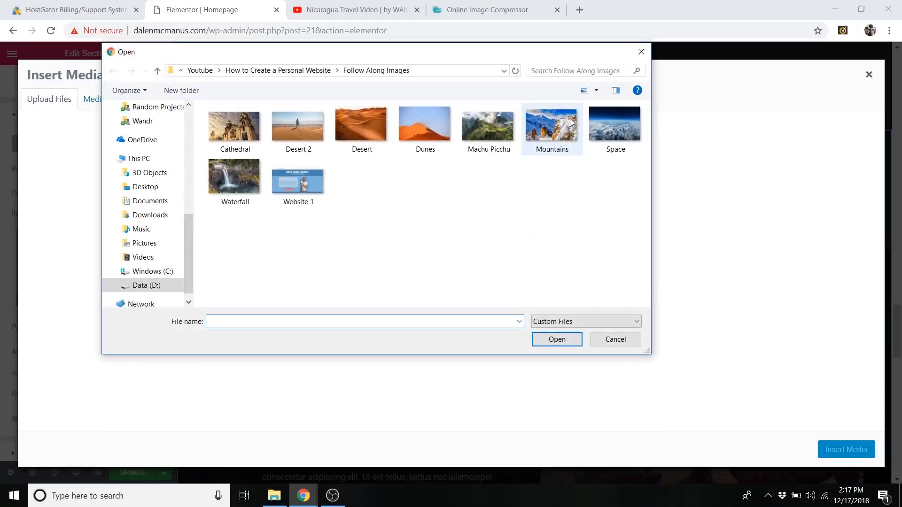
pyautogui.click(616, 114)
pyautogui.click(557, 340)
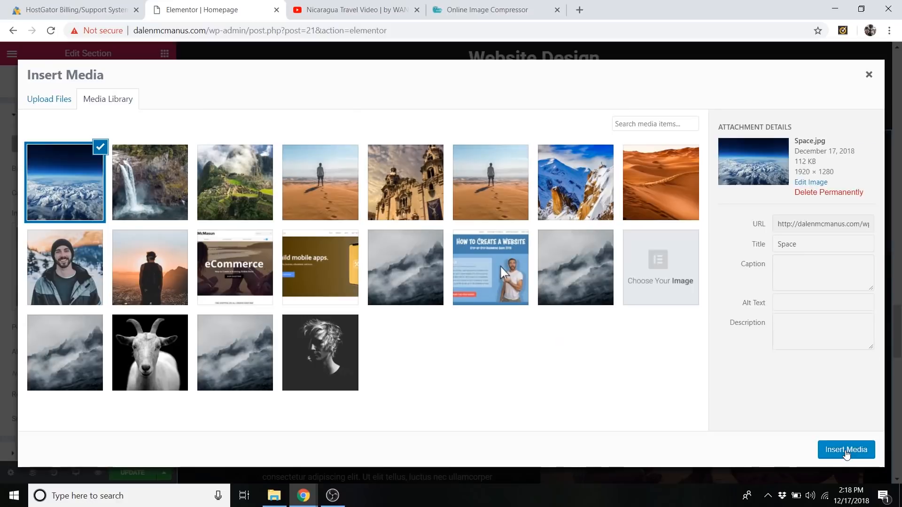
pyautogui.click(846, 450)
# Replace the goat background of the contact details and map section with the Dunes picture uploaded from the Follow Along Images folder.
pyautogui.scroll(-3, 511, 241)
pyautogui.scroll(-10, 511, 238)
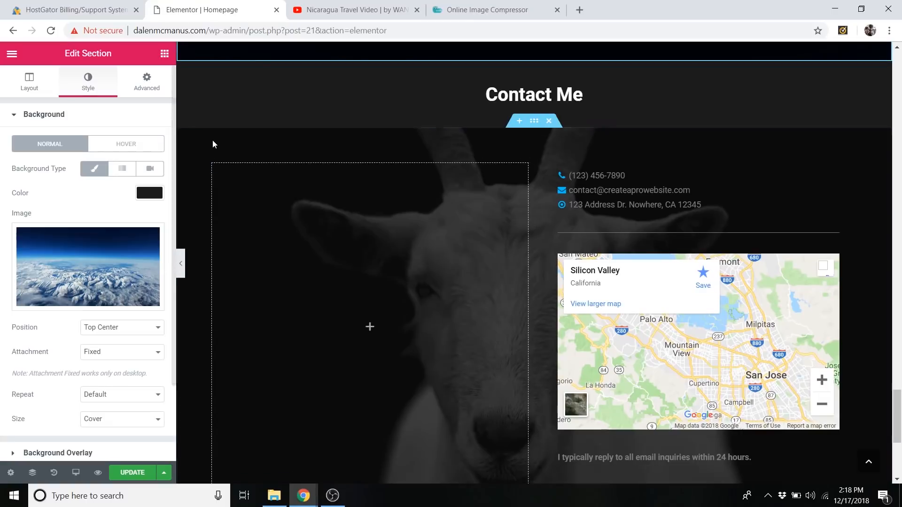
pyautogui.rightClick(215, 141)
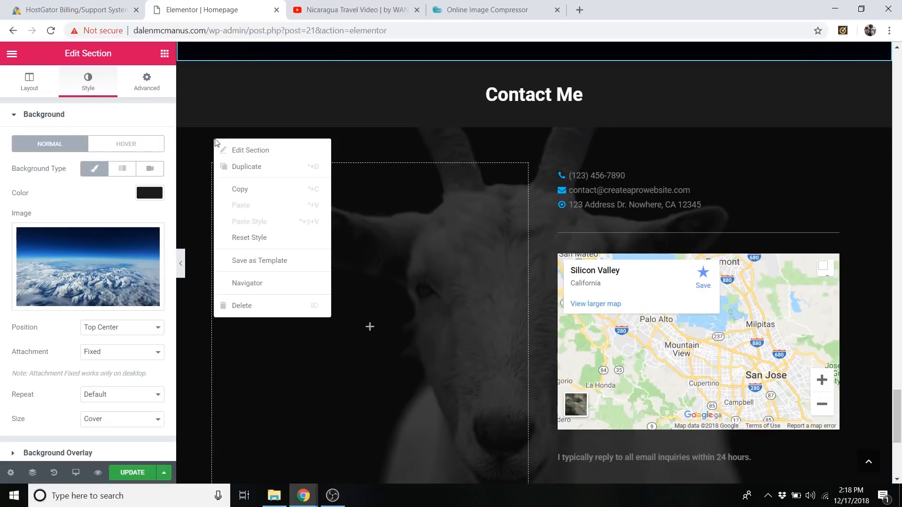
pyautogui.click(238, 145)
pyautogui.click(92, 87)
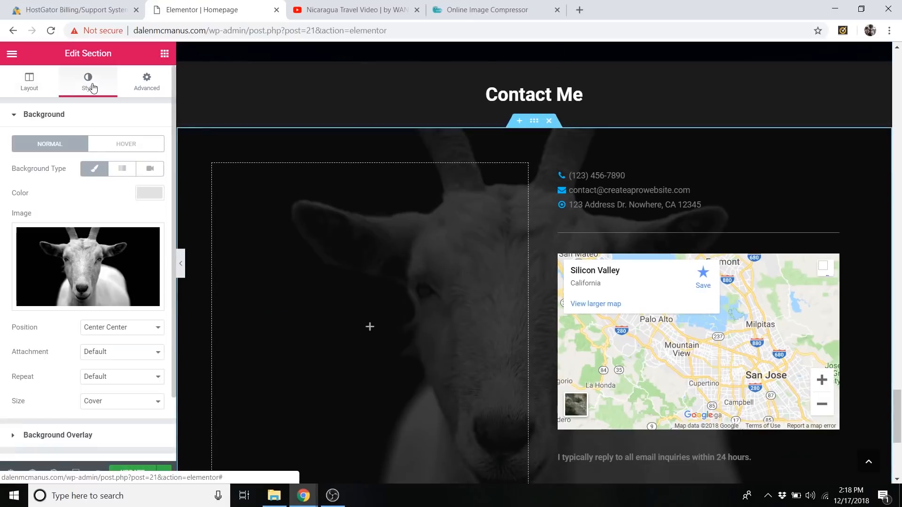
pyautogui.click(98, 300)
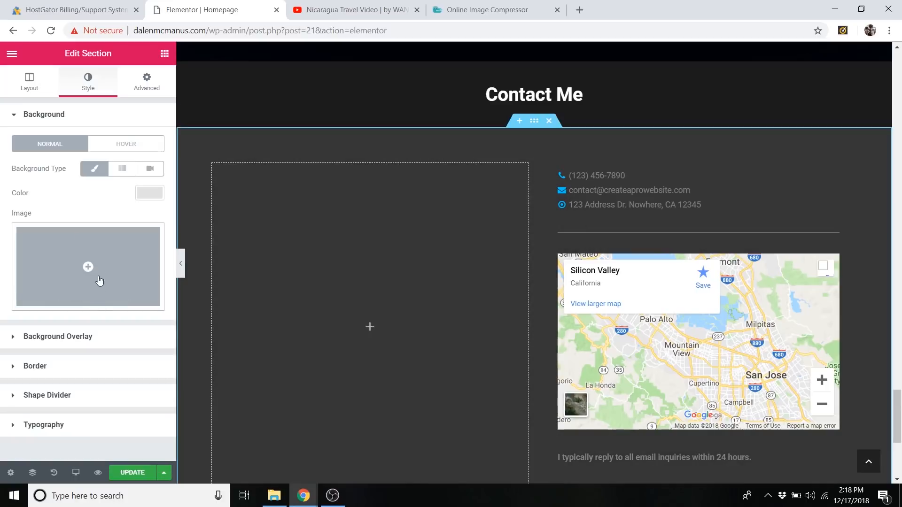
pyautogui.click(103, 248)
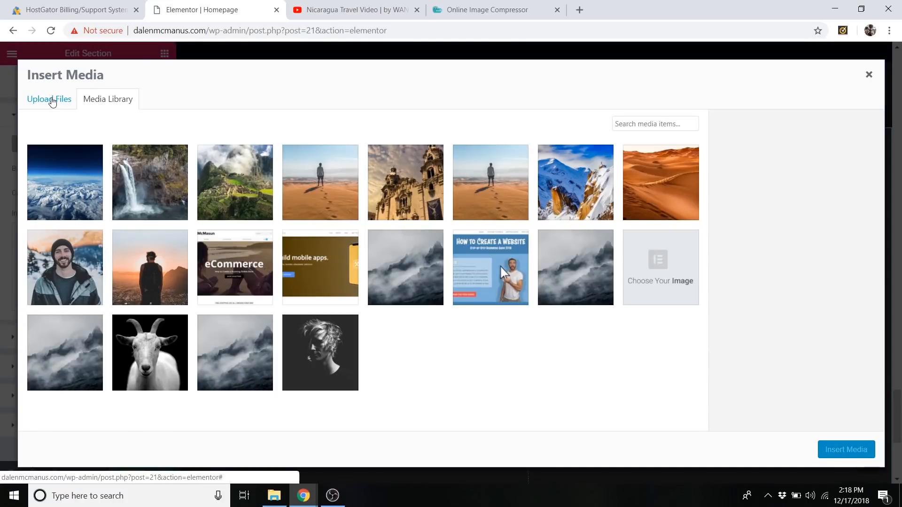
pyautogui.click(50, 99)
pyautogui.click(458, 262)
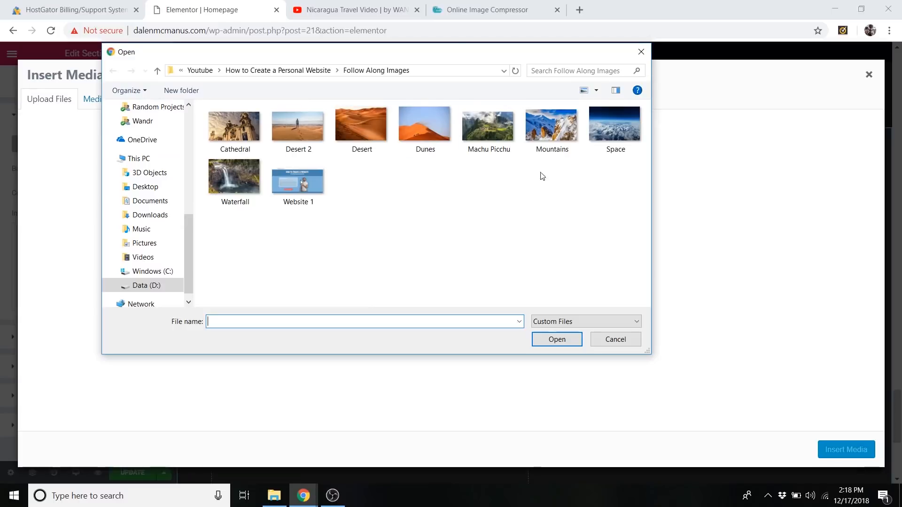
pyautogui.click(424, 126)
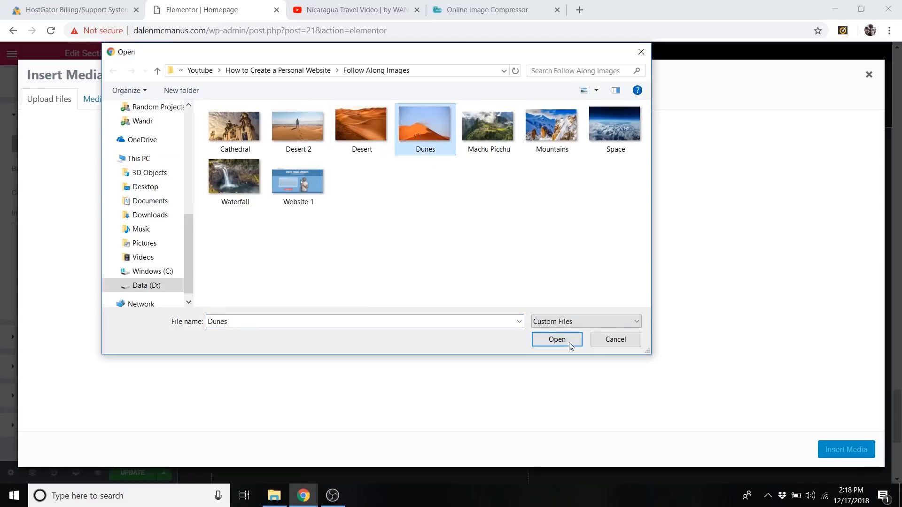
pyautogui.click(557, 340)
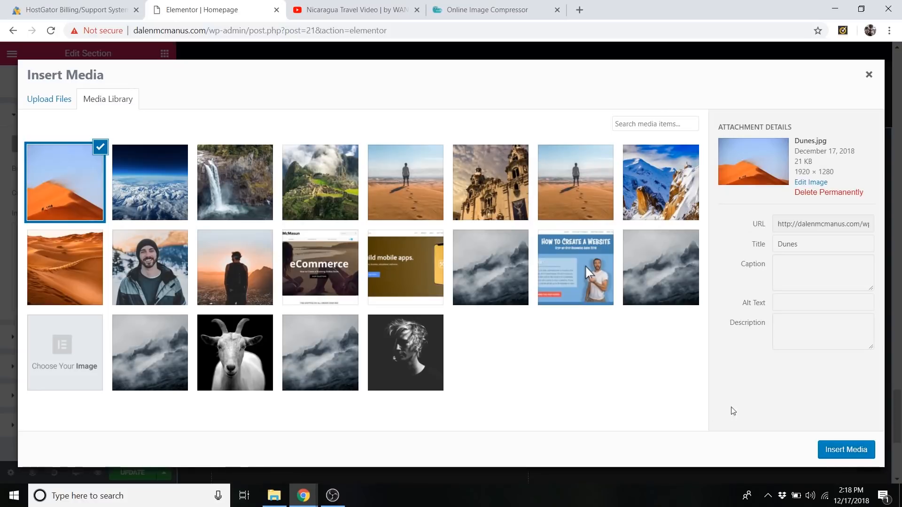
pyautogui.click(838, 450)
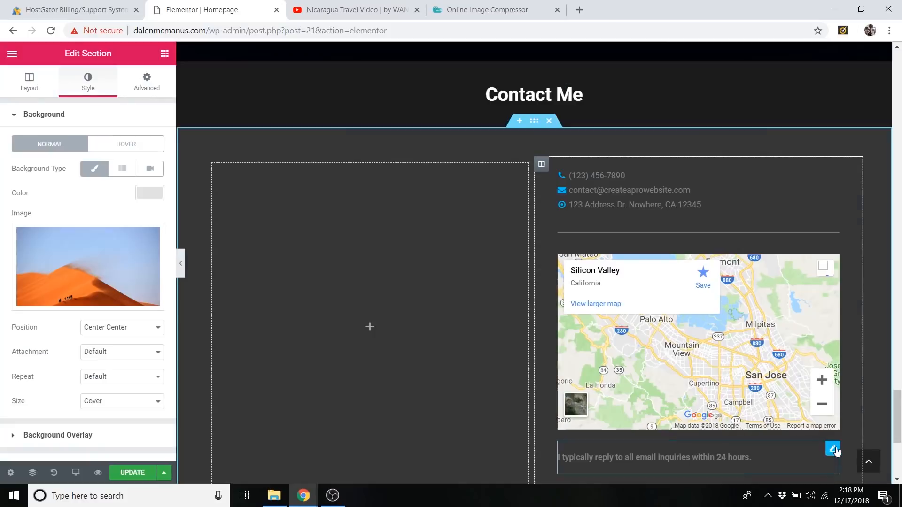
# Examine the new backgrounds behind the contact details and the Website Design services, and the plain heading bands between them.
pyautogui.scroll(-4, 430, 270)
pyautogui.scroll(4, 460, 321)
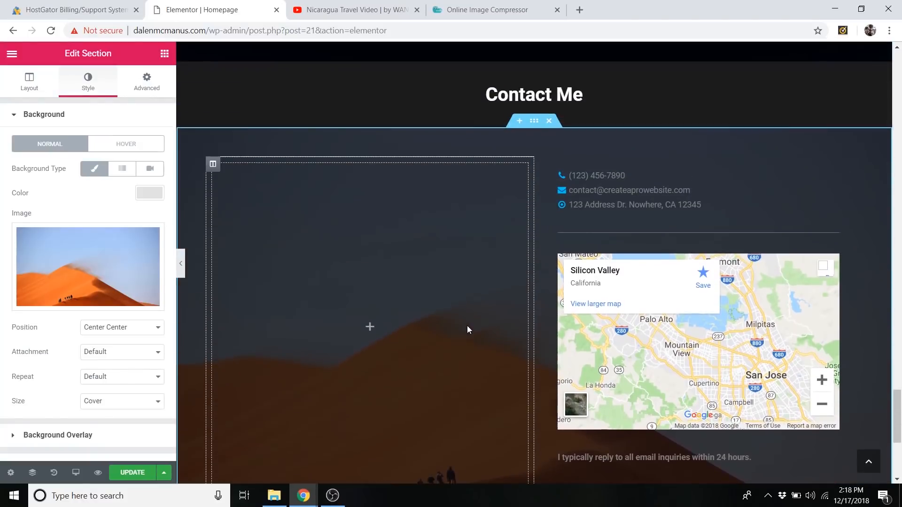
pyautogui.scroll(-1, 479, 335)
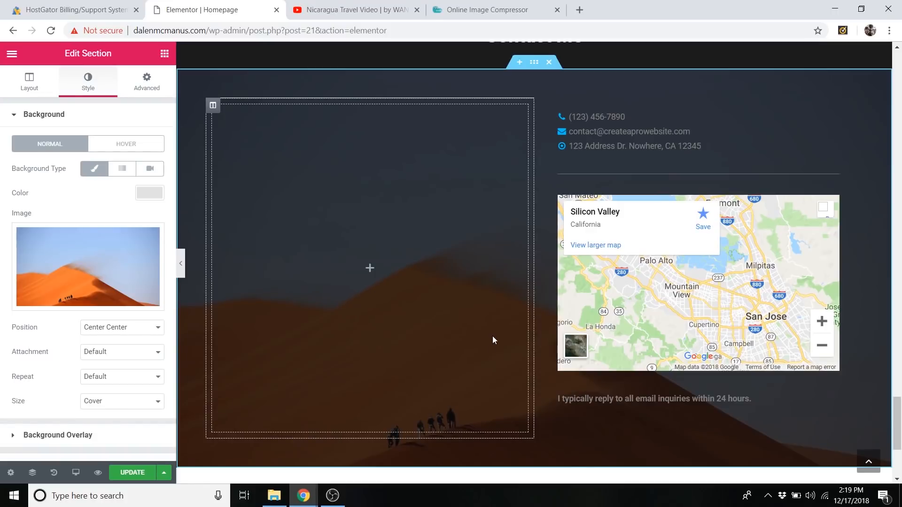
pyautogui.scroll(1, 400, 284)
pyautogui.scroll(4, 400, 283)
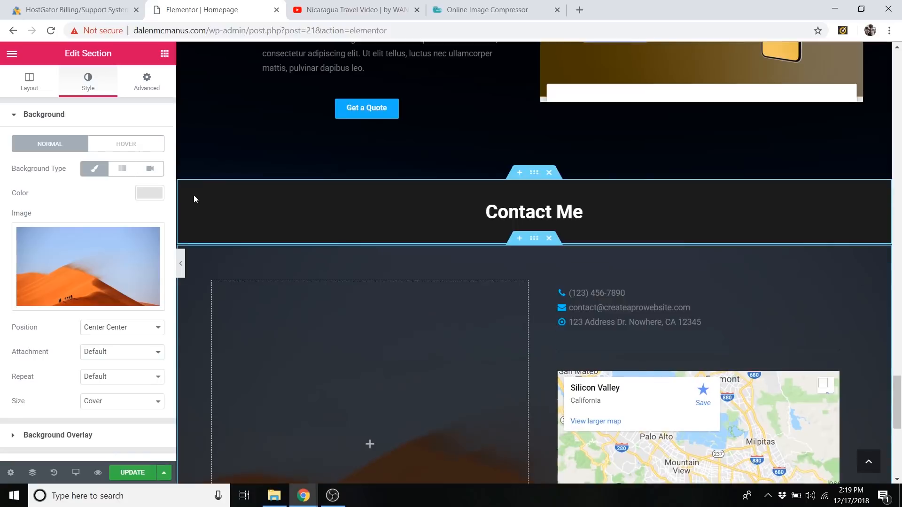
pyautogui.scroll(20, 194, 195)
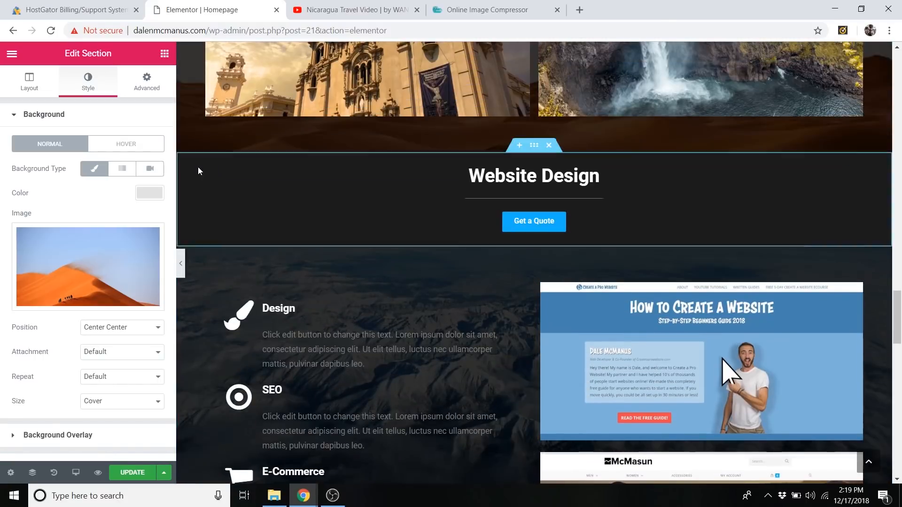
pyautogui.scroll(-10, 192, 172)
pyautogui.scroll(-3, 257, 227)
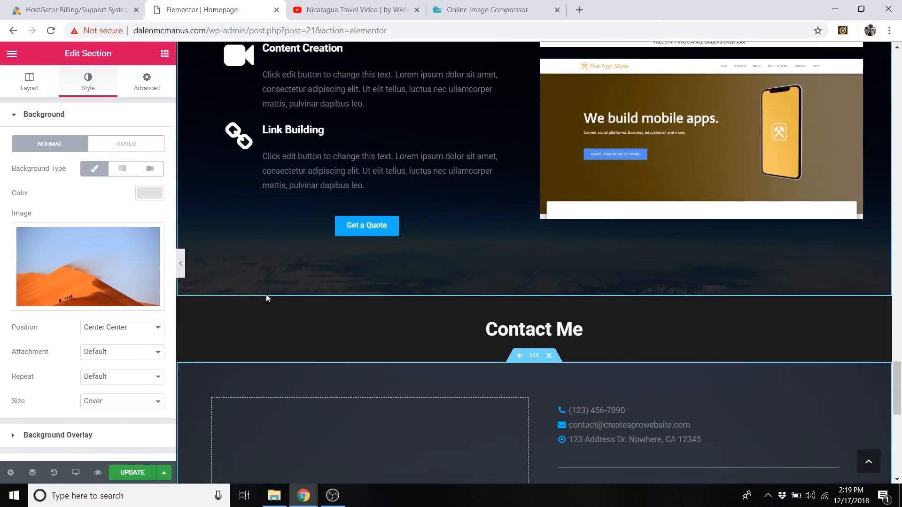
# Try the background colors #0c0c0c, #141414 and #dddddd on the Contact Me heading section and check the title's legibility.
pyautogui.rightClick(193, 314)
pyautogui.click(229, 317)
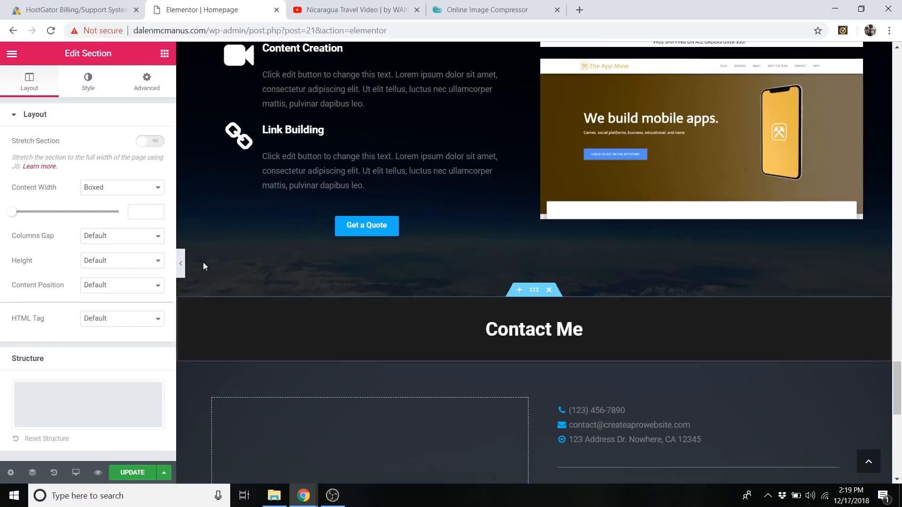
pyautogui.click(94, 91)
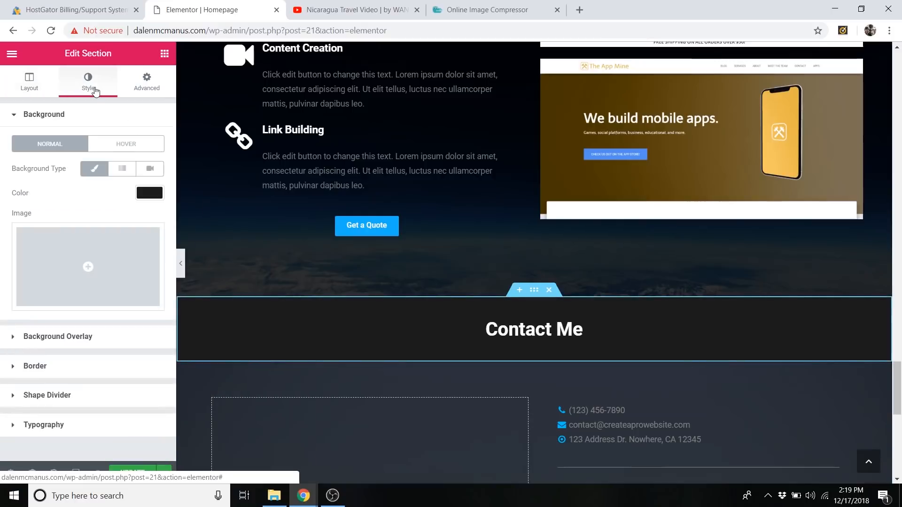
pyautogui.click(149, 193)
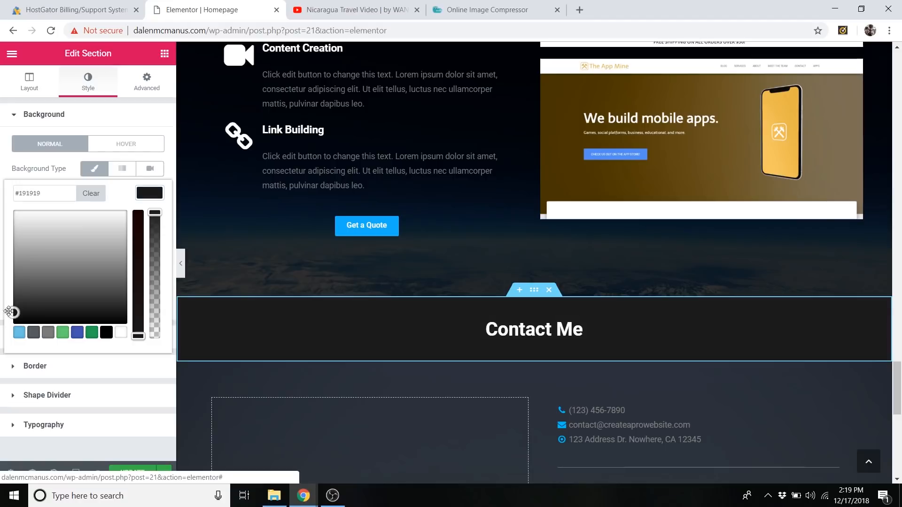
pyautogui.moveTo(9, 311); pyautogui.dragTo(10, 318)
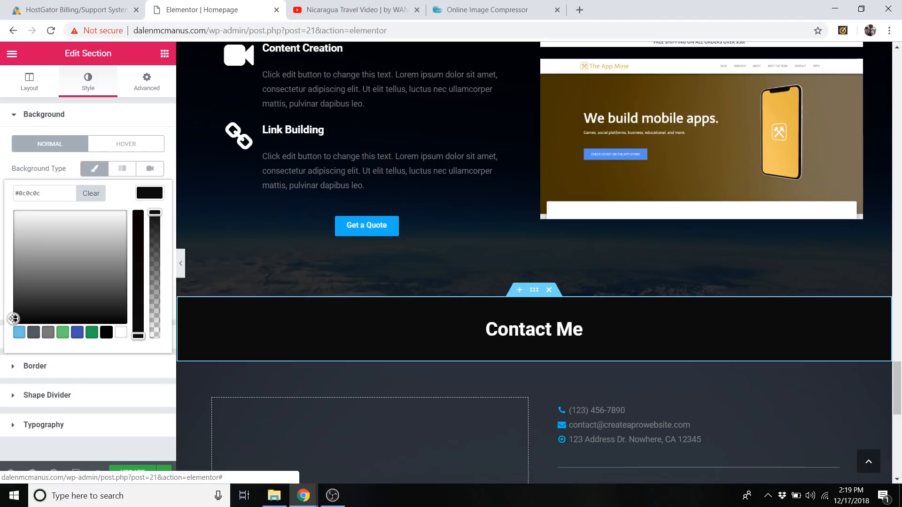
pyautogui.moveTo(15, 320); pyautogui.dragTo(11, 316)
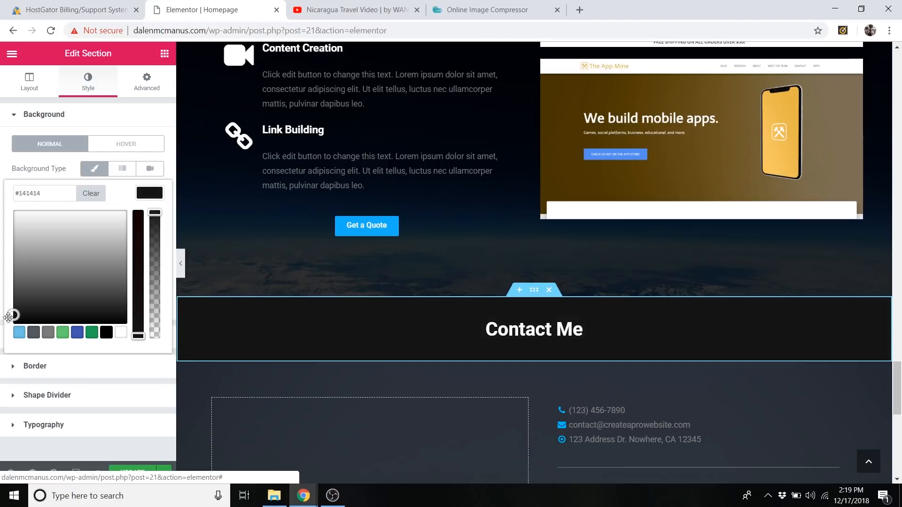
pyautogui.moveTo(8, 318); pyautogui.dragTo(2, 221)
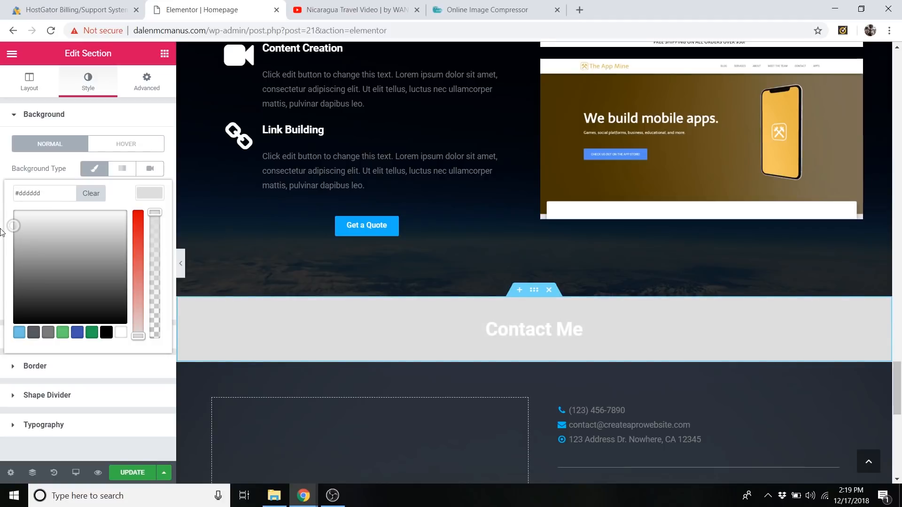
pyautogui.tripleClick(521, 326)
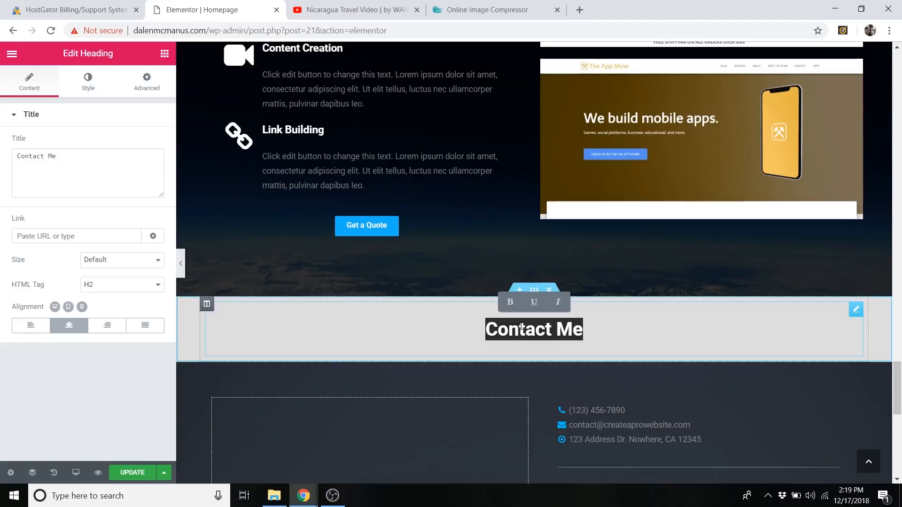
# Set the Contact Me heading section's background to near-black with a hex code starting with 1c1c and update the page.
pyautogui.rightClick(199, 328)
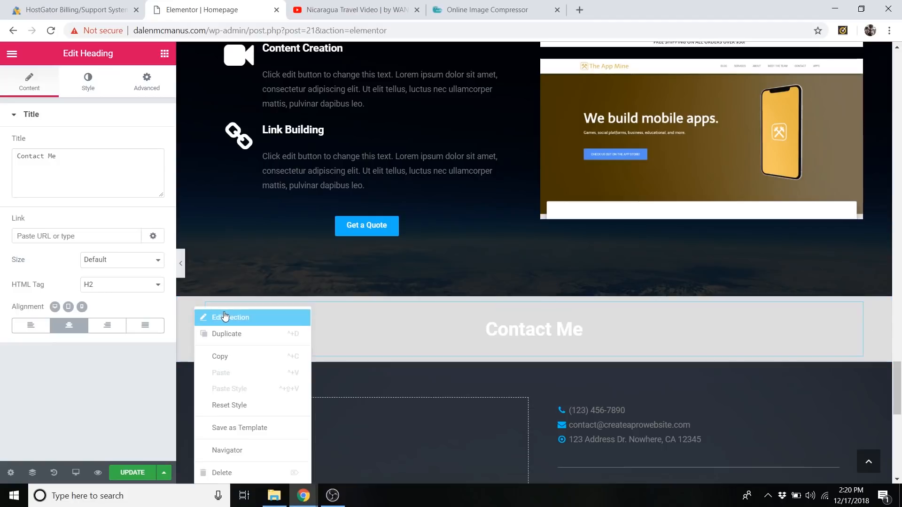
pyautogui.click(206, 316)
pyautogui.click(90, 89)
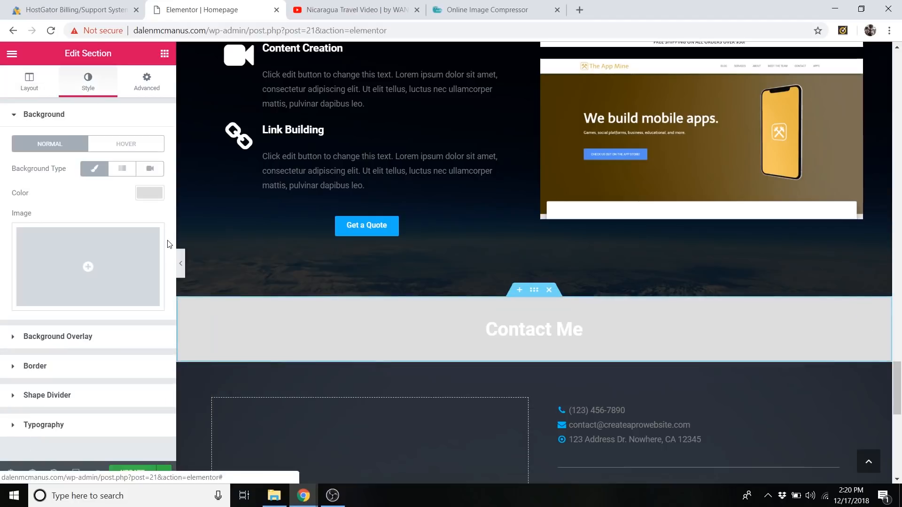
pyautogui.click(150, 196)
pyautogui.tripleClick(52, 198)
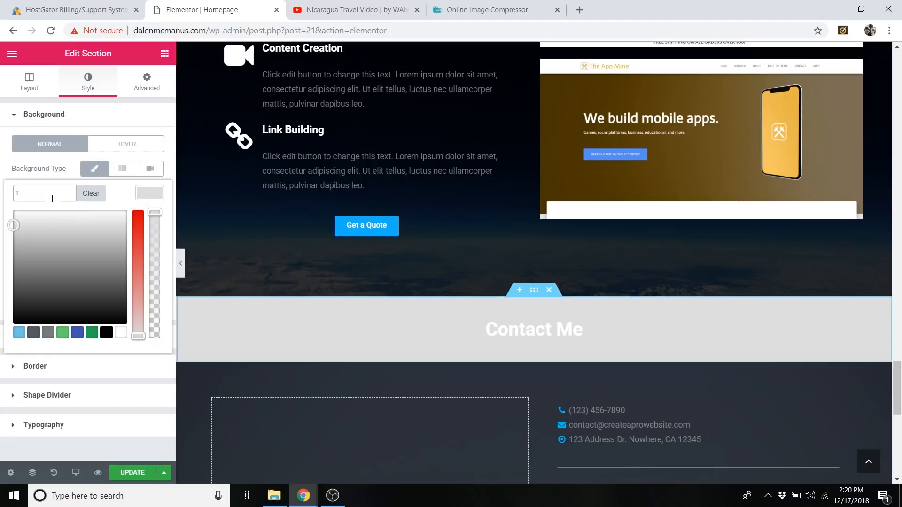
pyautogui.write('1c1c')
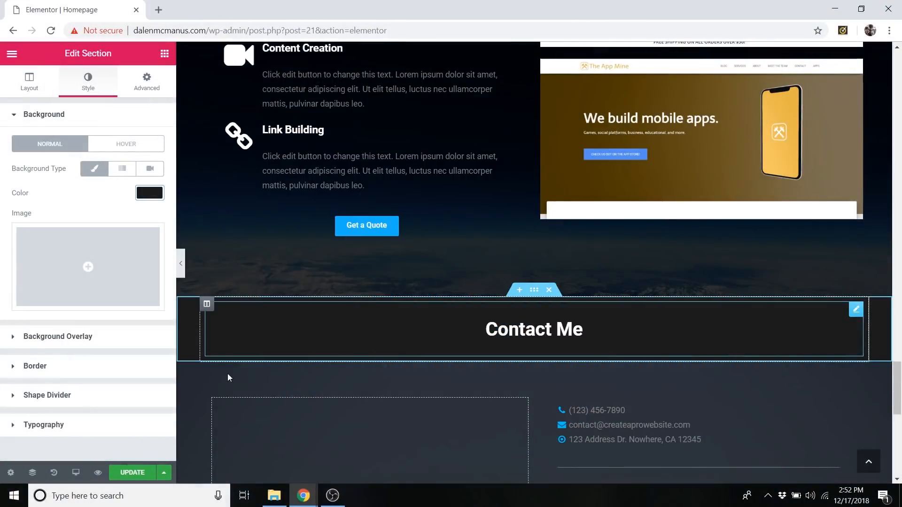
pyautogui.click(150, 473)
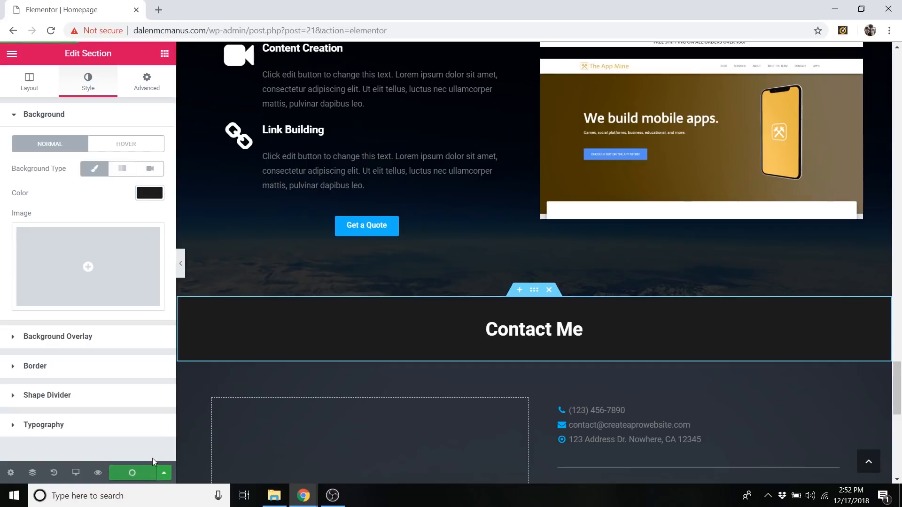
# Exit the Elementor editor to the WordPress dashboard and open the page for adding new plugins.
pyautogui.click(17, 57)
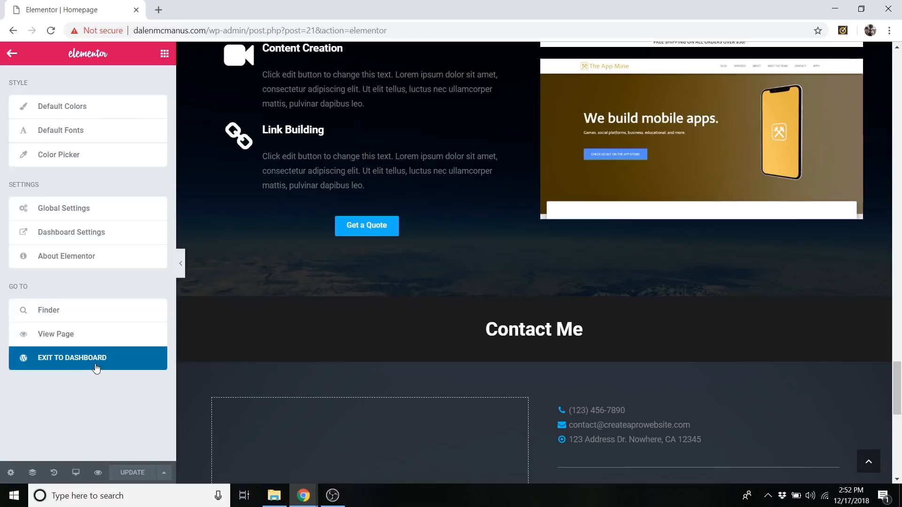
pyautogui.click(96, 368)
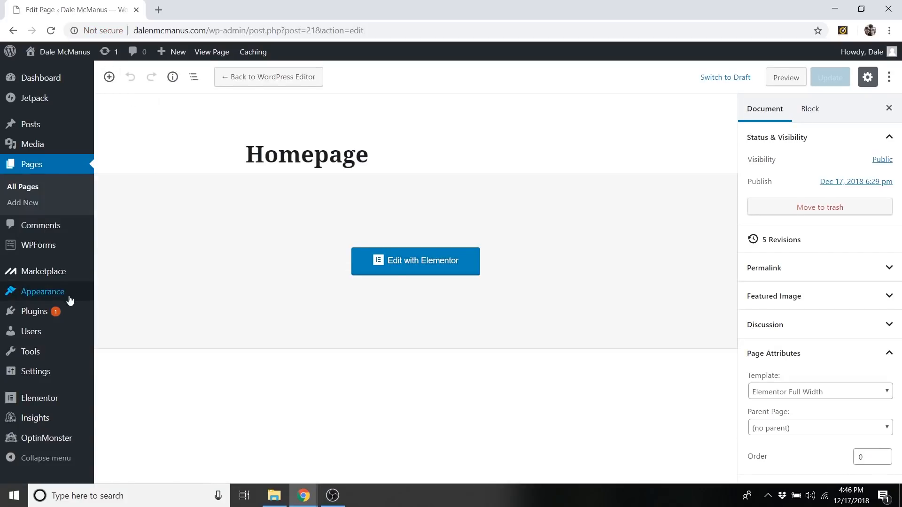
pyautogui.moveTo(56, 311)
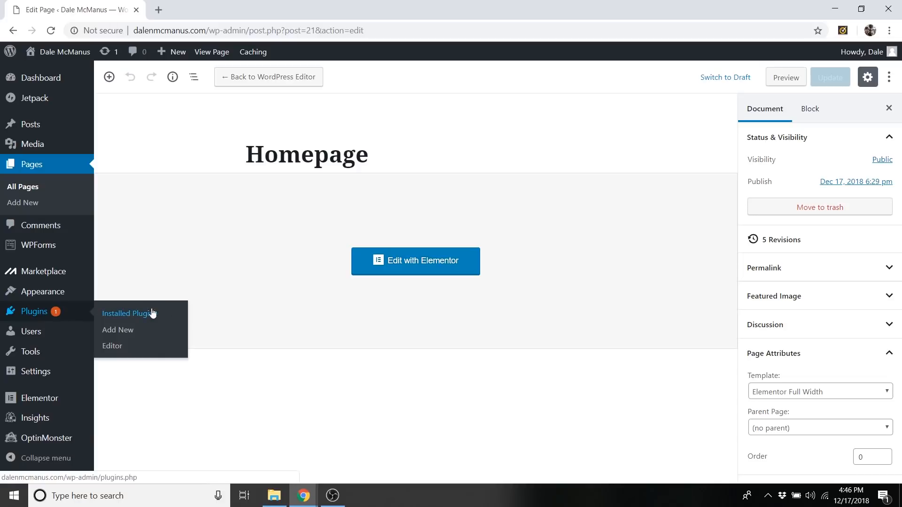
pyautogui.click(110, 332)
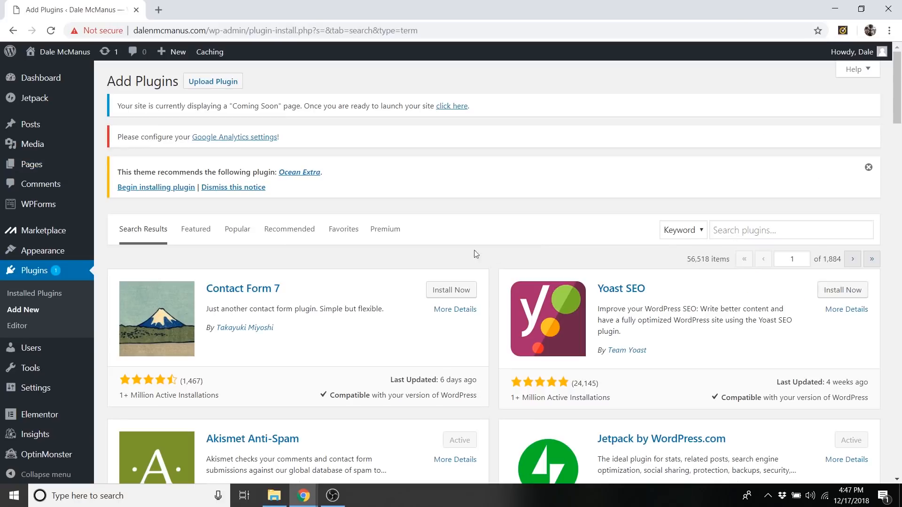
# Search the plugin directory for "contact form 7 elementor", then install and activate Contact Form7 Widget For Elementor Page Builder.
pyautogui.click(738, 224)
pyautogui.write('contact form ')
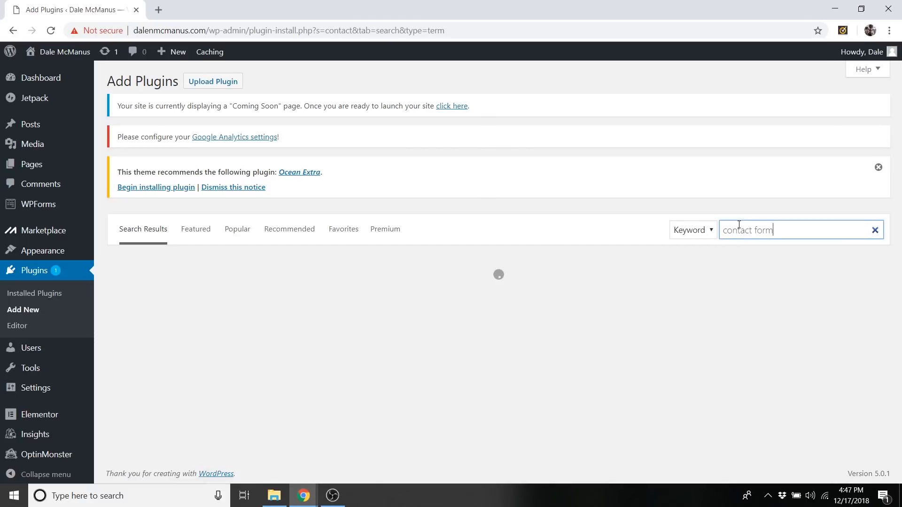
pyautogui.write('7 elementor')
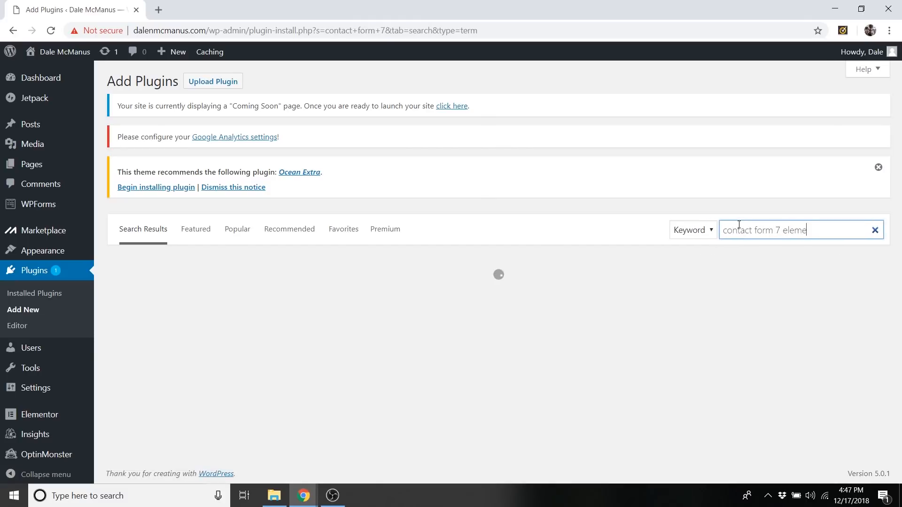
pyautogui.scroll(-3, 512, 228)
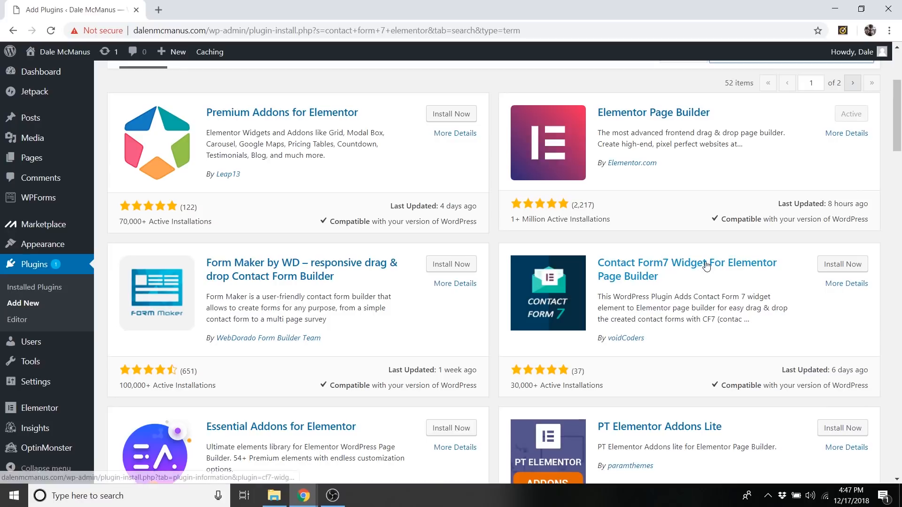
pyautogui.click(834, 267)
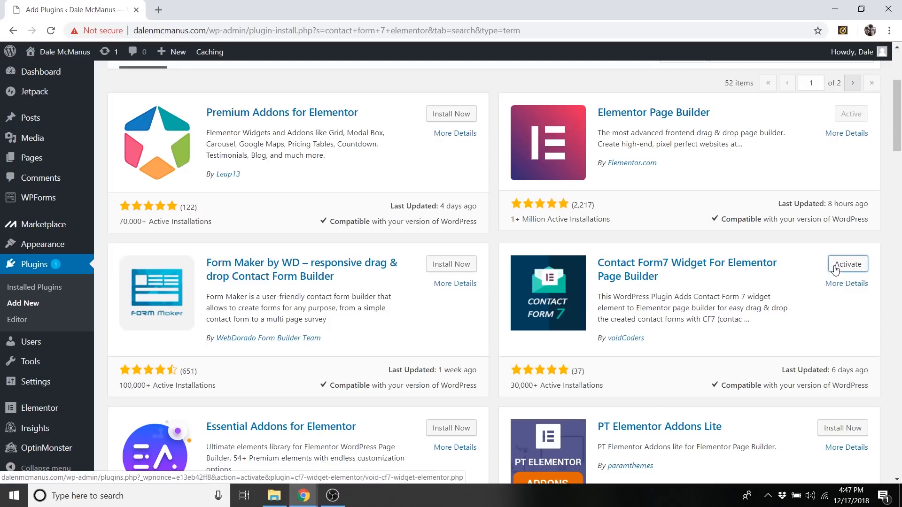
pyautogui.click(835, 267)
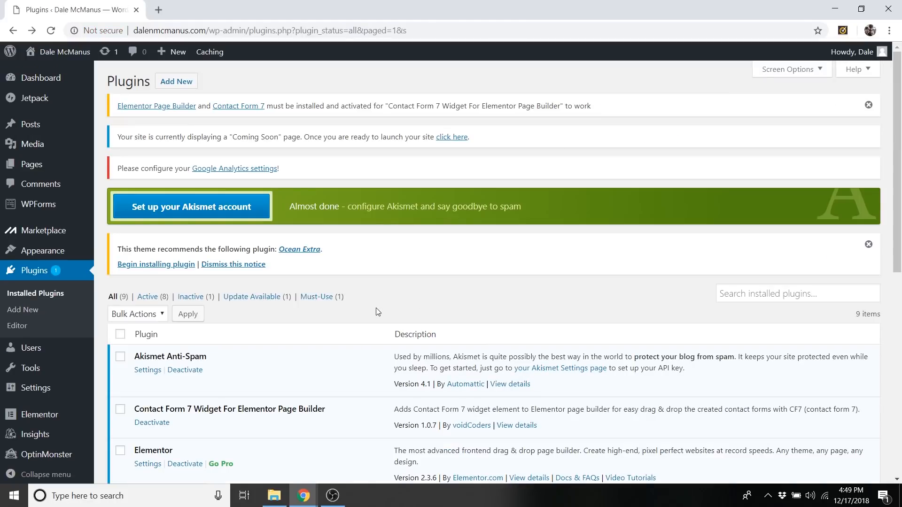
# Find the Contact Form 7 plugin in the directory, then install and activate it.
pyautogui.click(178, 86)
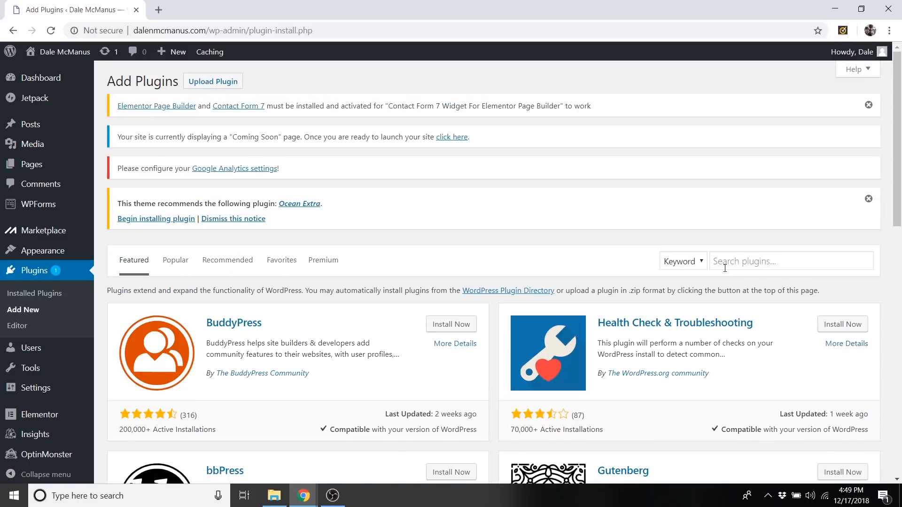
pyautogui.click(725, 268)
pyautogui.write('contact form 7')
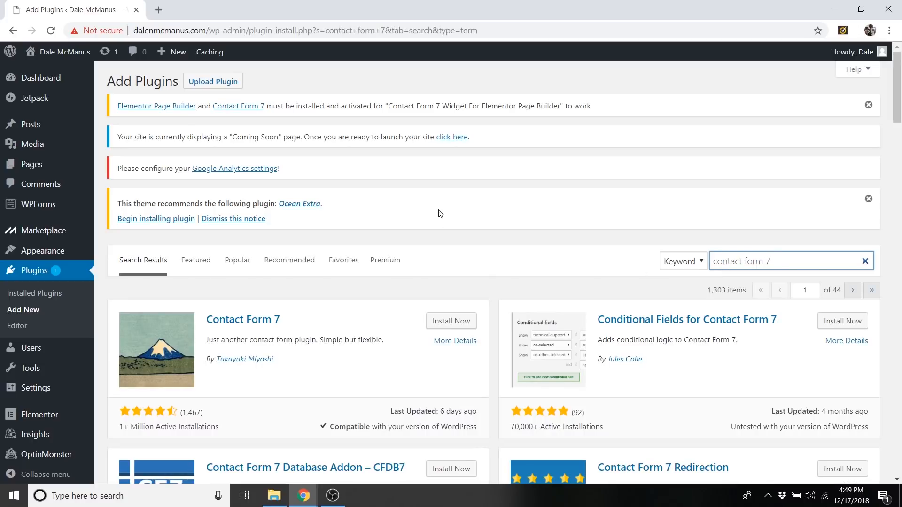
pyautogui.scroll(-1, 445, 310)
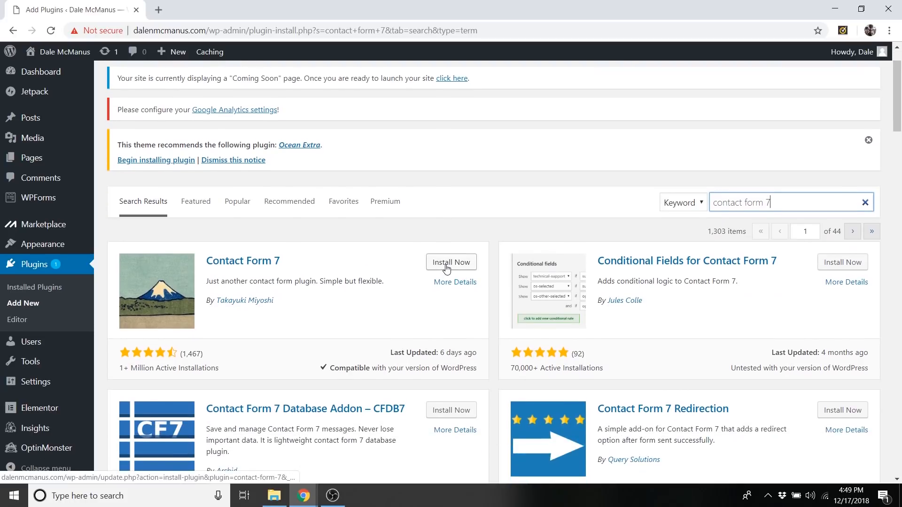
pyautogui.click(447, 263)
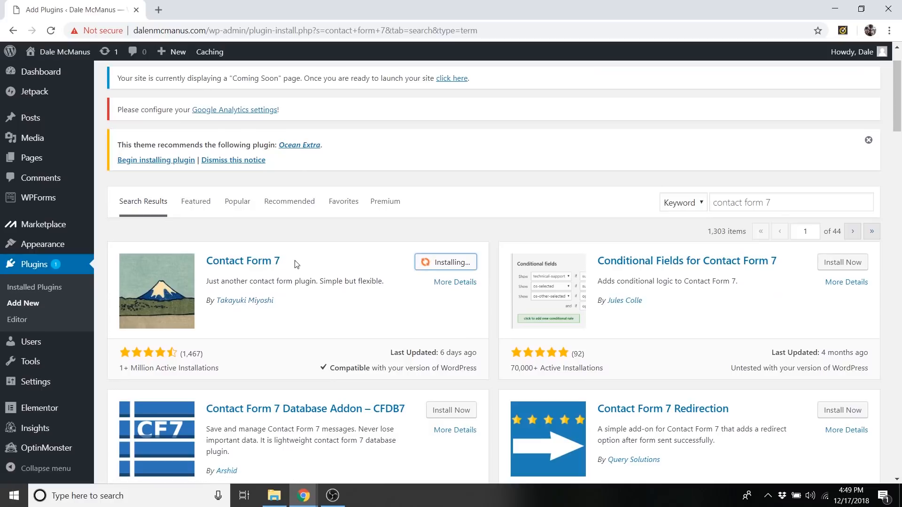
pyautogui.click(452, 265)
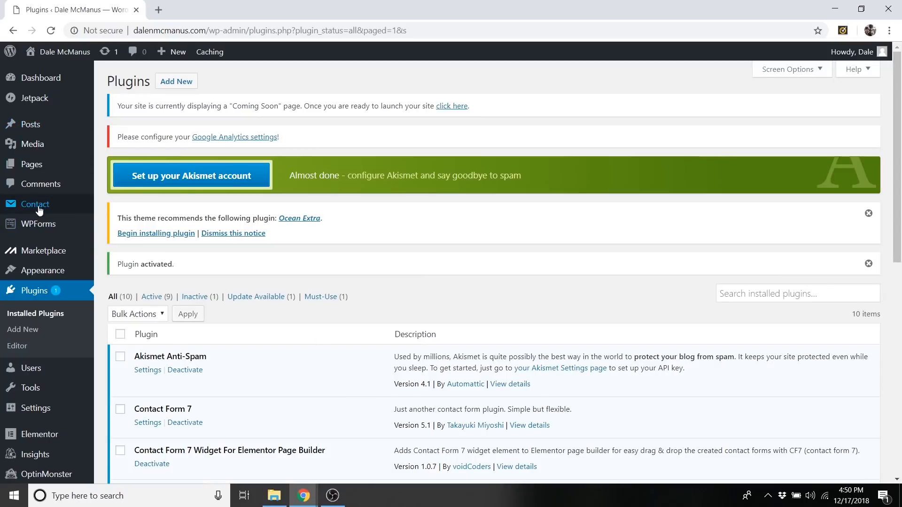
# Open "Contact form 1" from the list of contact forms for editing.
pyautogui.moveTo(38, 209)
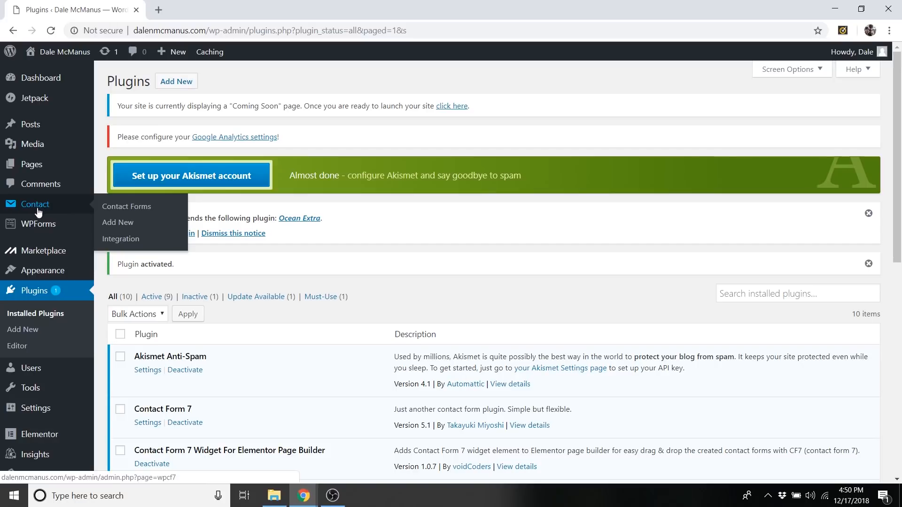
pyautogui.click(136, 208)
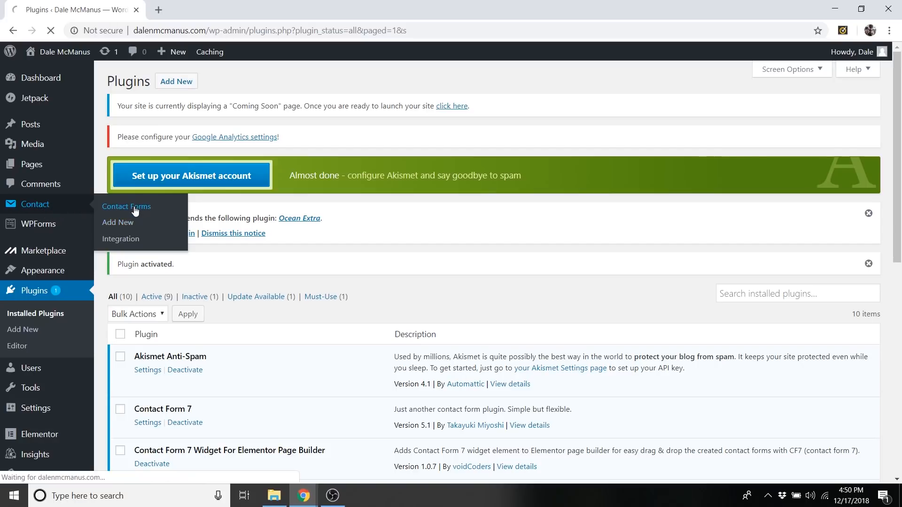
pyautogui.scroll(-2, 198, 384)
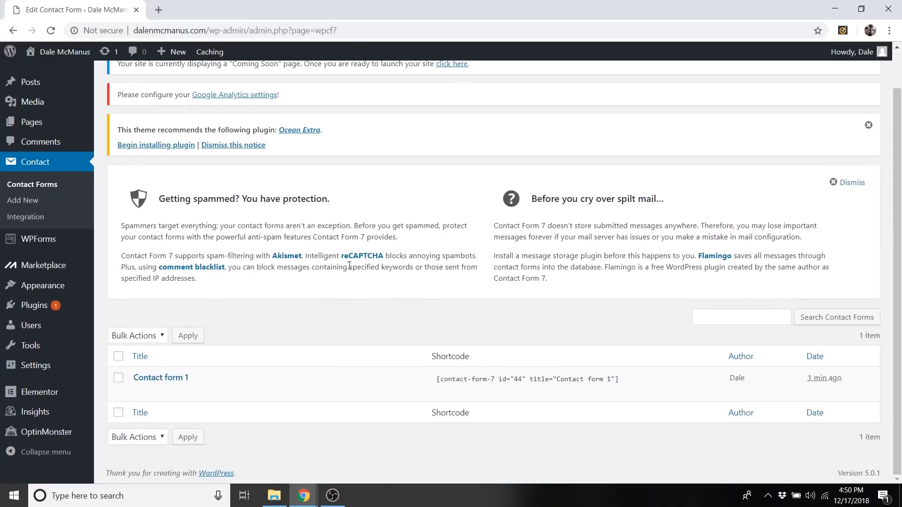
pyautogui.click(174, 378)
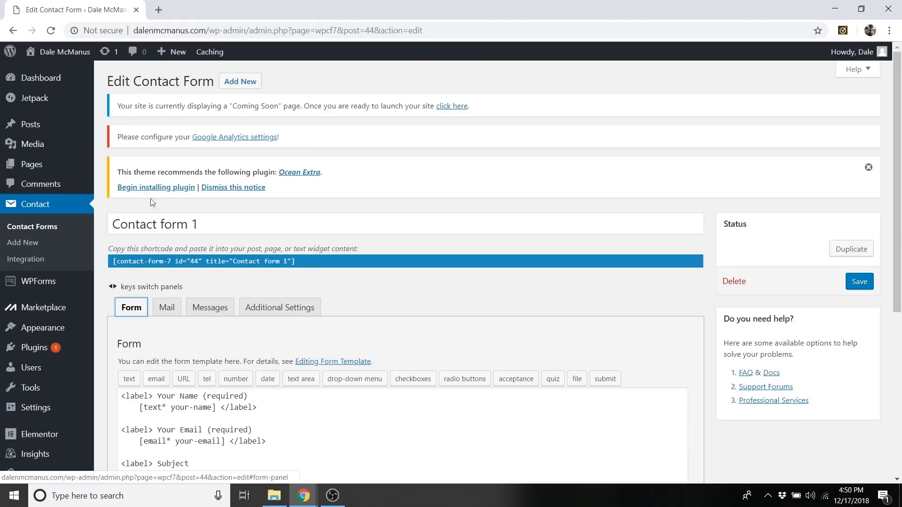
# Retitle the contact form with the site owner's first name in possessive form followed by "Contact Form".
pyautogui.click(222, 224)
pyautogui.tripleClick(223, 224)
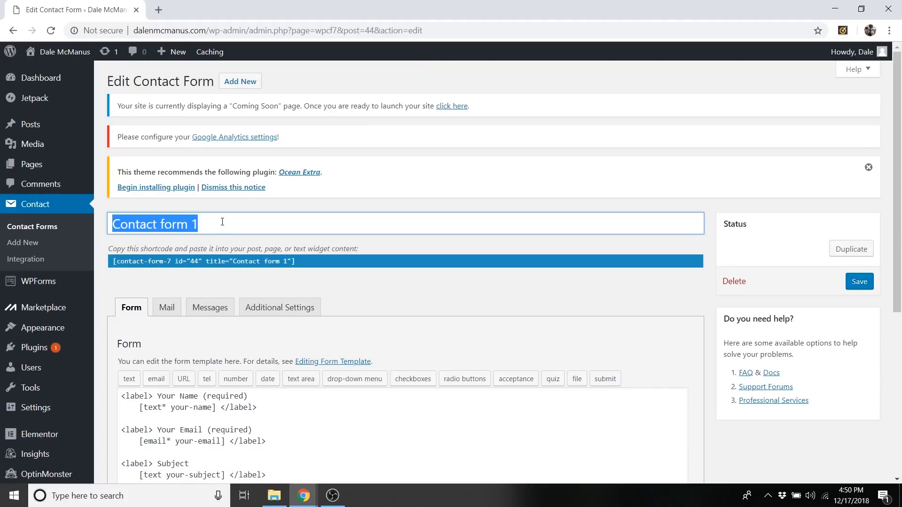
pyautogui.write('Dal')
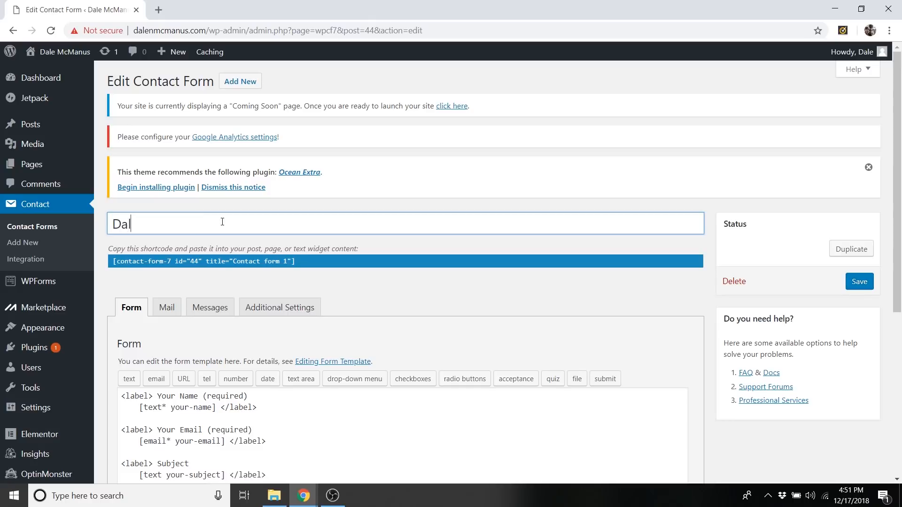
pyautogui.write("e 's Contact Form")
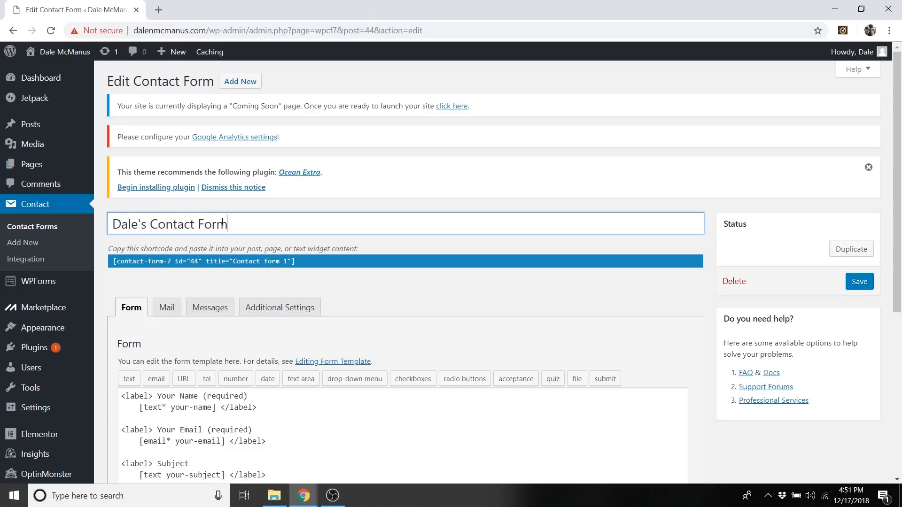
# Review the contact form's template, its mail settings and the wording of its message for a successful submission.
pyautogui.scroll(-3, 494, 221)
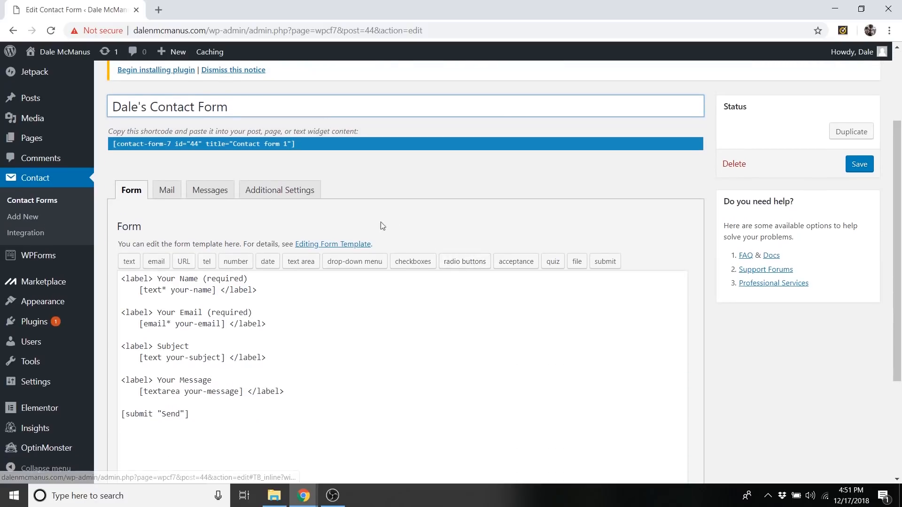
pyautogui.click(170, 197)
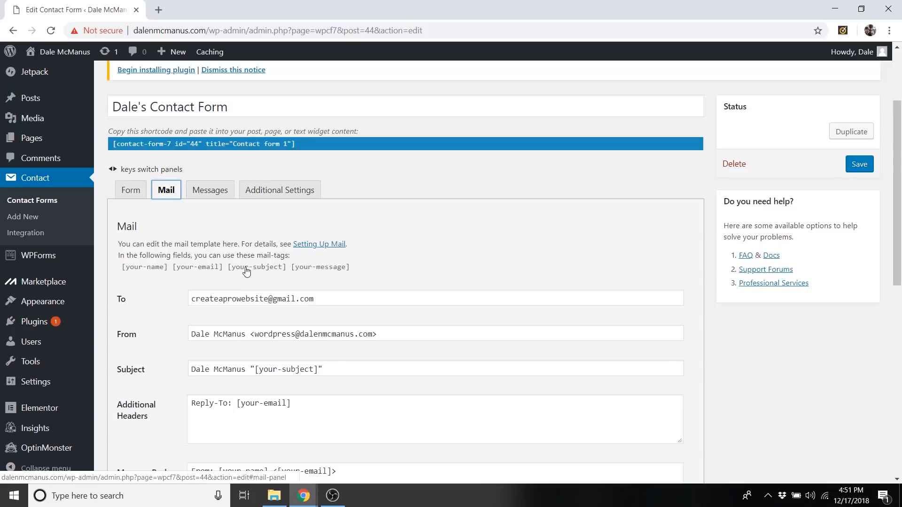
pyautogui.scroll(-1, 246, 273)
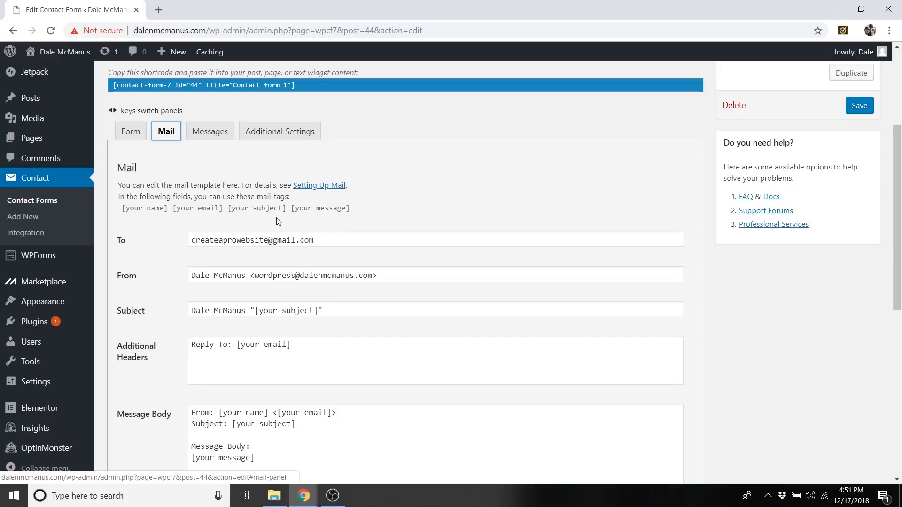
pyautogui.click(214, 141)
pyautogui.scroll(-1, 397, 222)
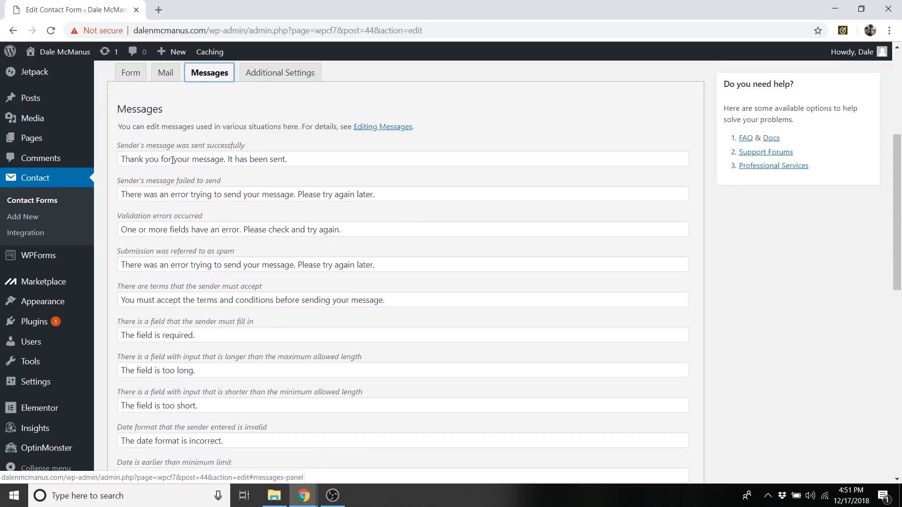
pyautogui.moveTo(125, 160); pyautogui.dragTo(241, 154)
pyautogui.click(279, 159)
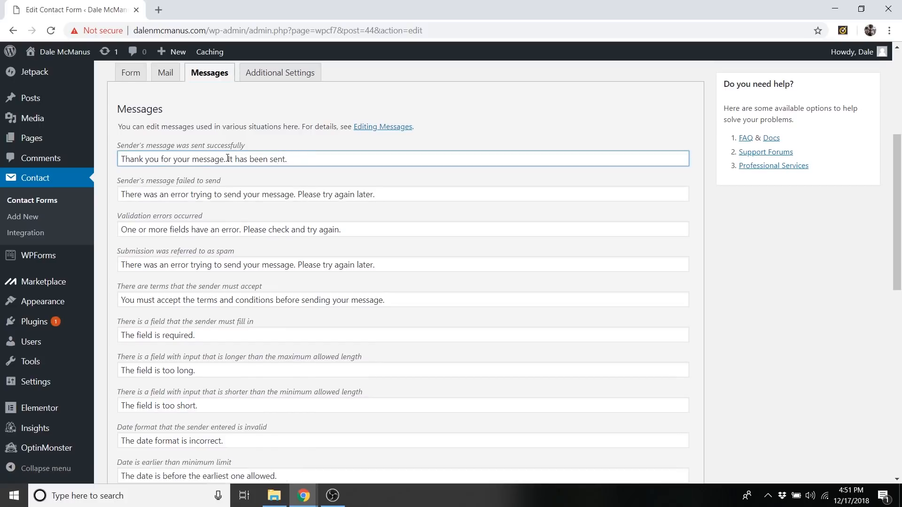
pyautogui.moveTo(228, 158); pyautogui.dragTo(266, 157)
pyautogui.click(280, 163)
# Replace the form's message for a successful submission with "Your message was received!".
pyautogui.moveTo(289, 160); pyautogui.dragTo(114, 151)
pyautogui.write('Y')
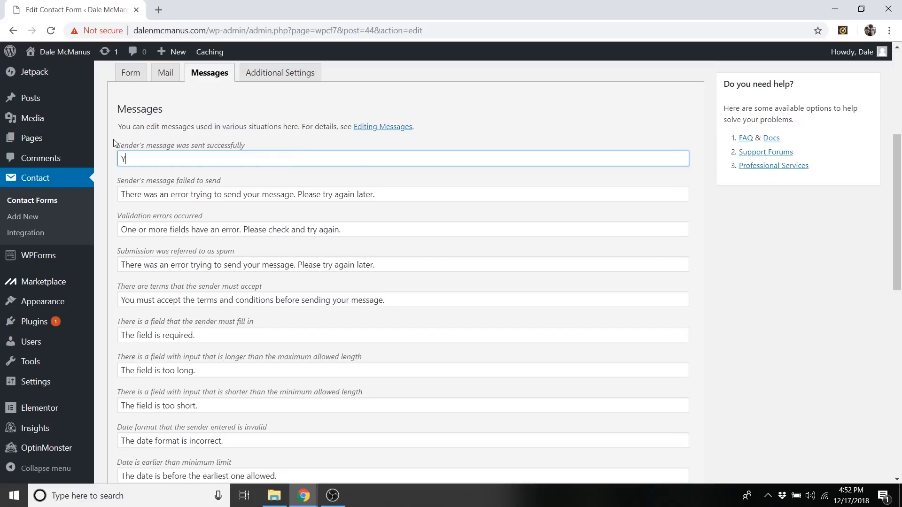
pyautogui.write('our Message was recieved!')
pyautogui.rightClick(203, 161)
pyautogui.click(231, 176)
pyautogui.moveTo(140, 159); pyautogui.dragTo(143, 157)
pyautogui.write('m')
# Shorten the failed-to-send message to "There was an error trying to send your message. Please try again." and save the contact form.
pyautogui.moveTo(169, 193); pyautogui.dragTo(357, 195)
pyautogui.click(380, 198)
pyautogui.press('BackSpace')
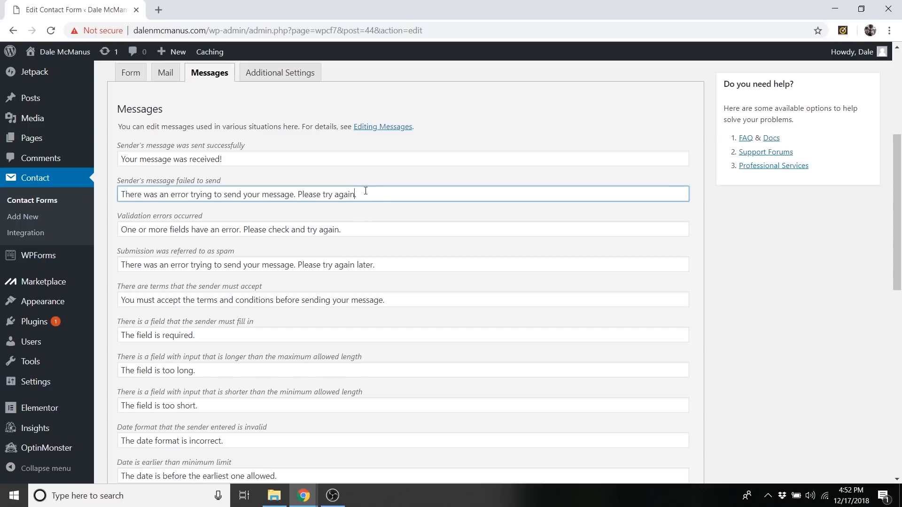
pyautogui.scroll(-3, 257, 226)
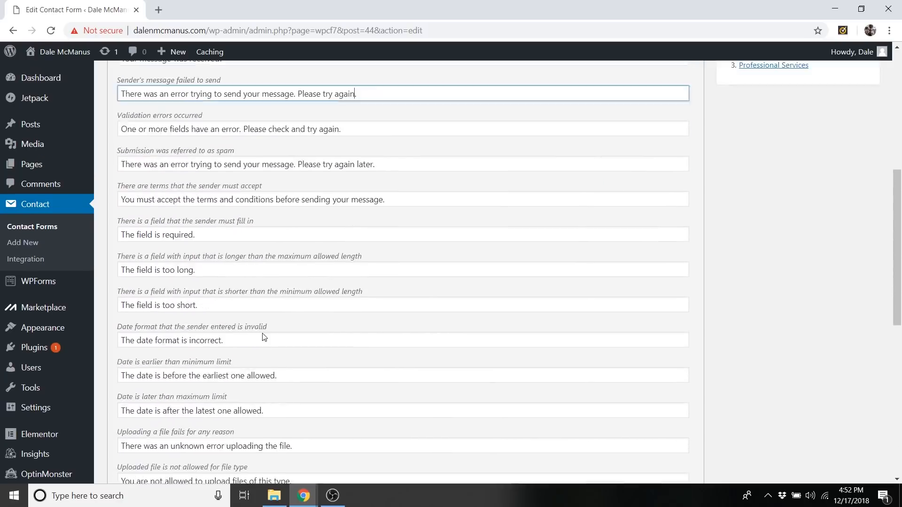
pyautogui.scroll(5, 263, 333)
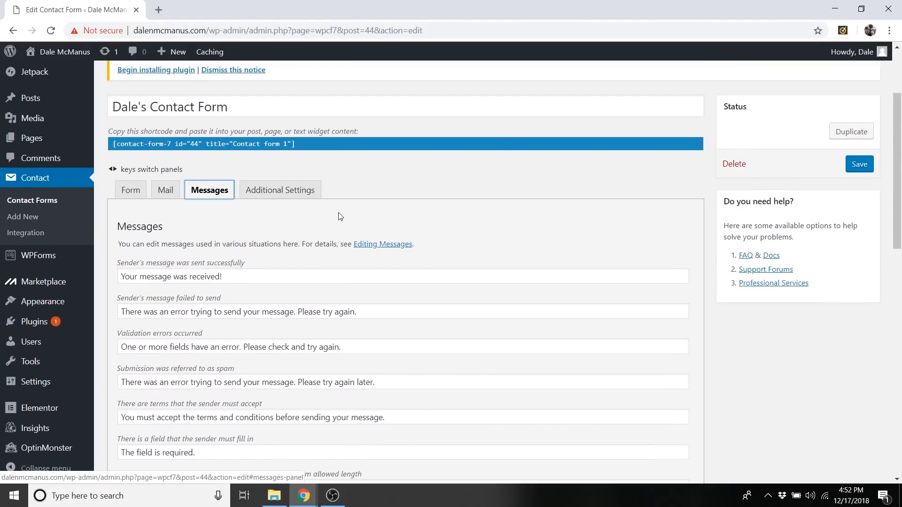
pyautogui.scroll(2, 340, 216)
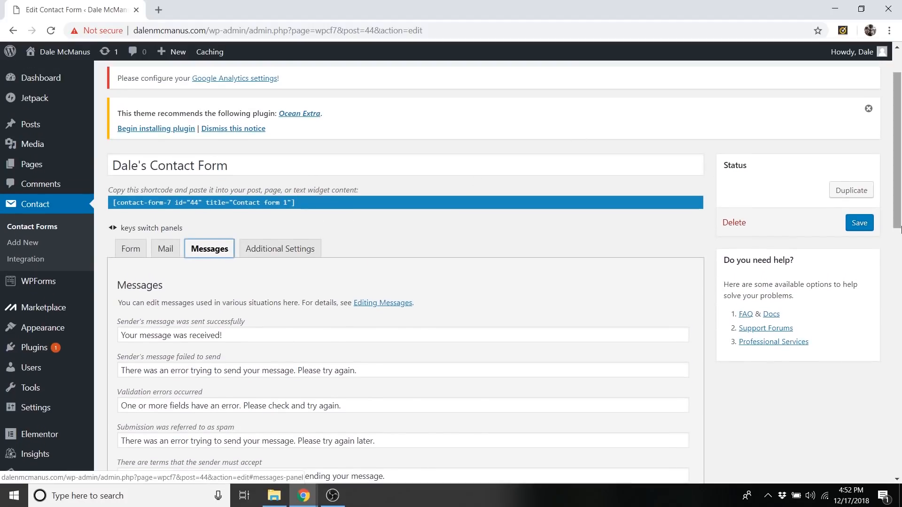
pyautogui.click(867, 228)
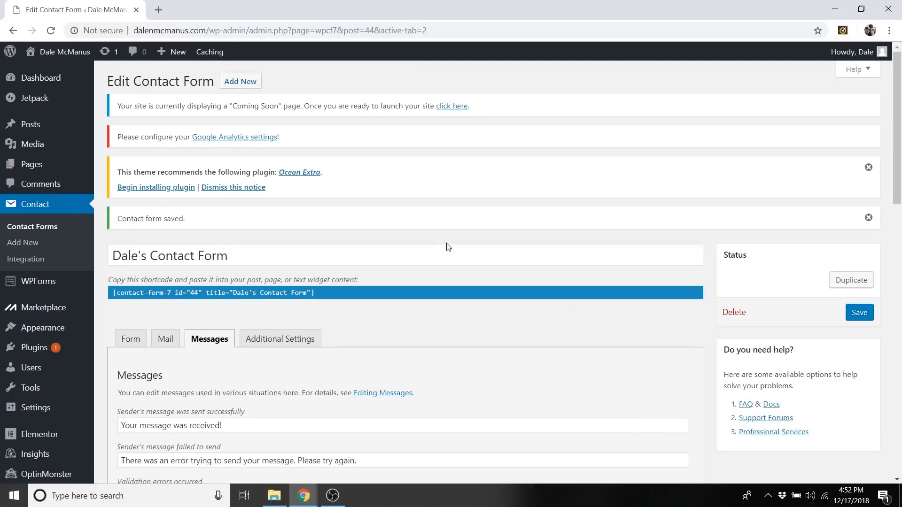
# Visit the site's front end and open the Homepage for editing in Elementor.
pyautogui.moveTo(63, 55)
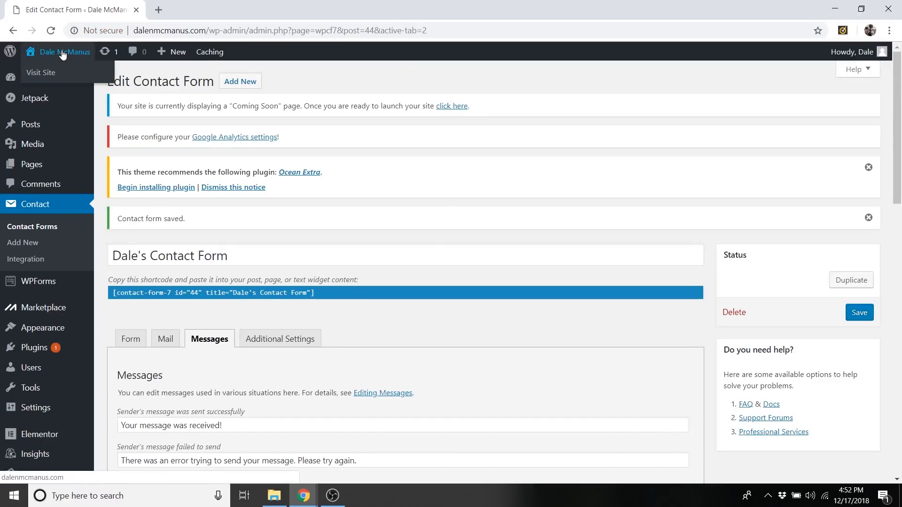
pyautogui.click(46, 73)
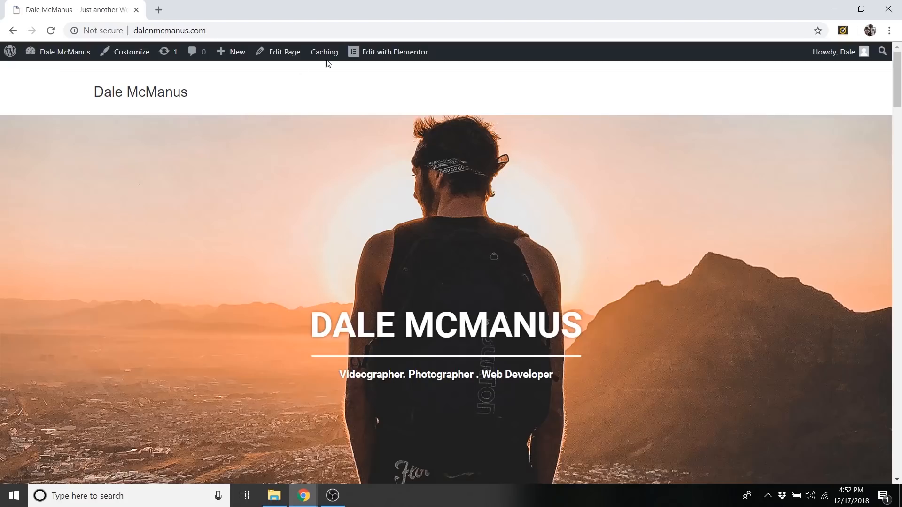
pyautogui.click(396, 53)
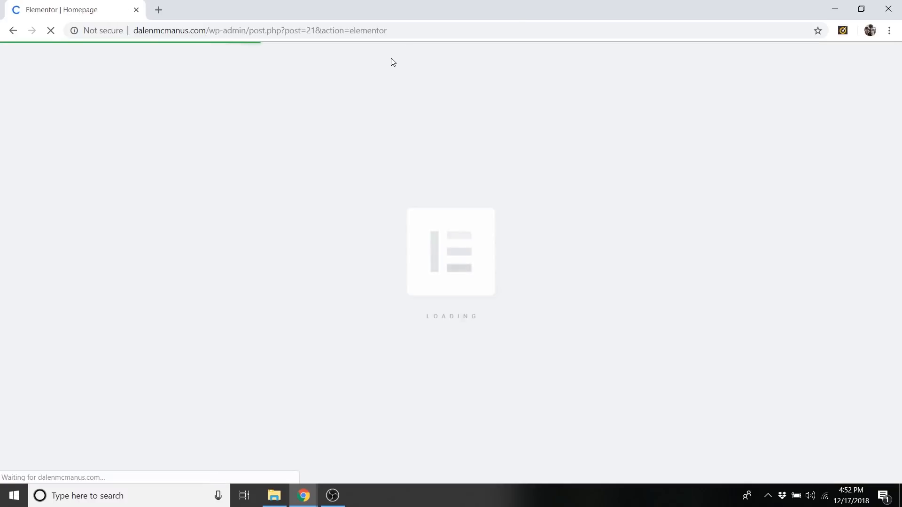
# Add a Void Contact From 7 widget to the empty column beside the contact details and map, and assign the site owner's contact form to it.
pyautogui.scroll(-20, 389, 79)
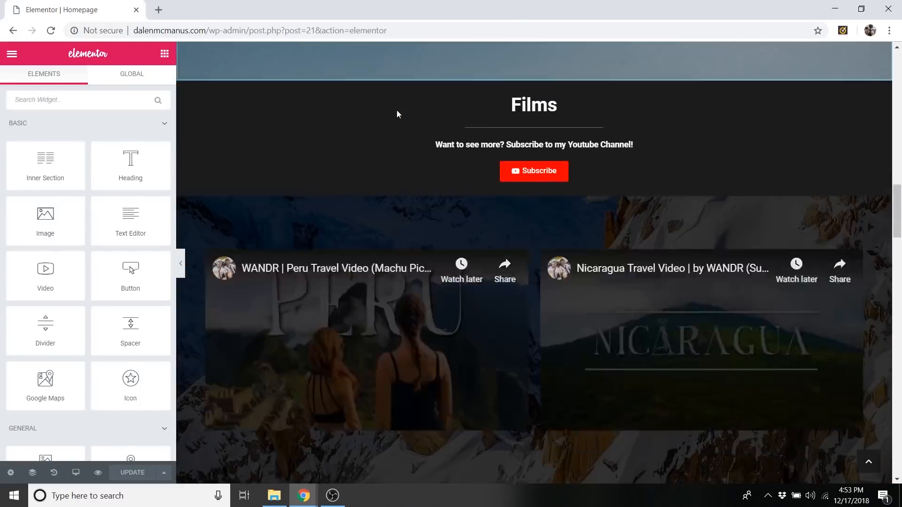
pyautogui.scroll(-8, 395, 125)
pyautogui.scroll(-3, 391, 121)
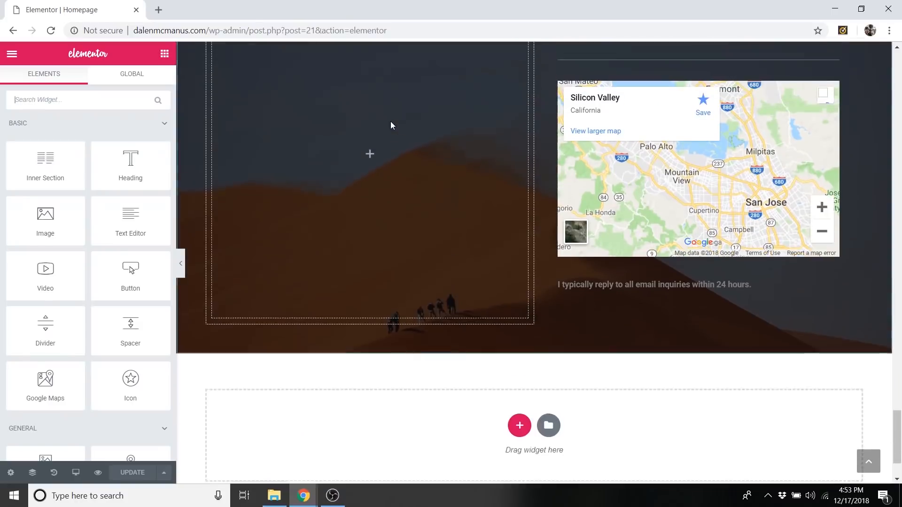
pyautogui.scroll(2, 351, 101)
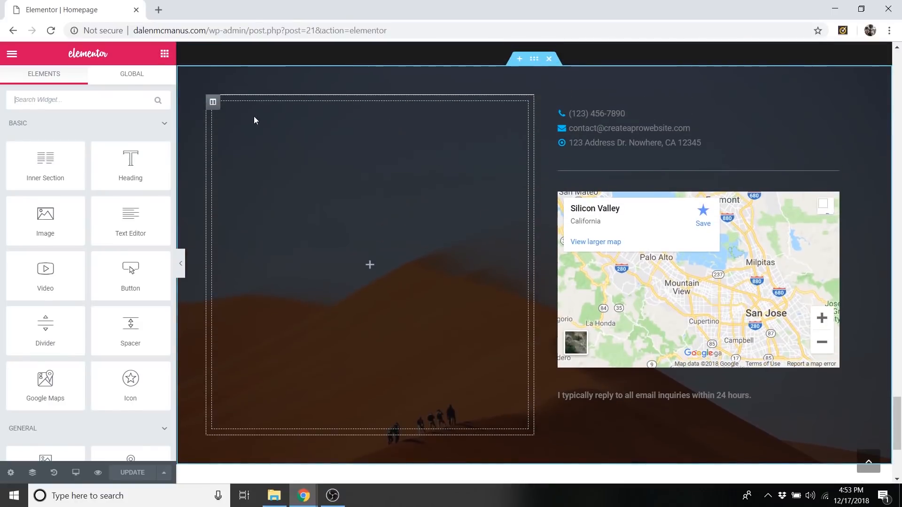
pyautogui.scroll(-15, 91, 193)
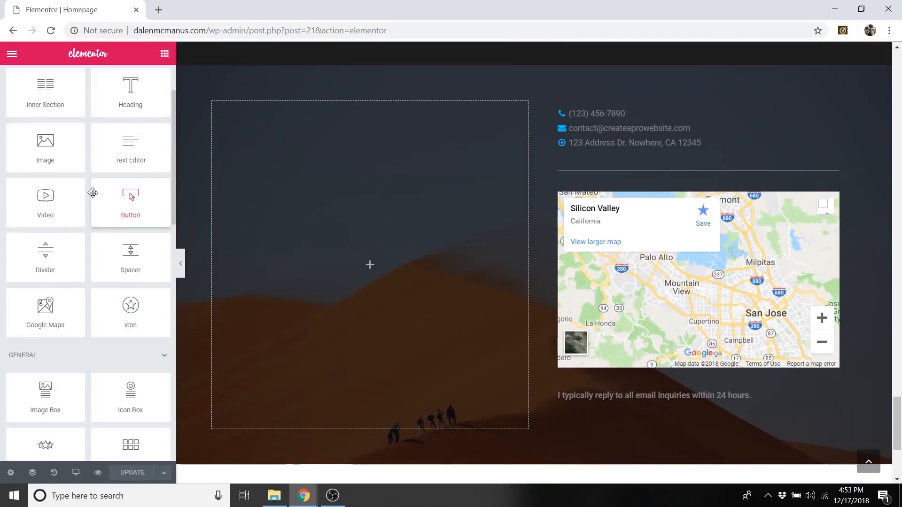
pyautogui.scroll(1, 136, 360)
pyautogui.scroll(-1, 33, 308)
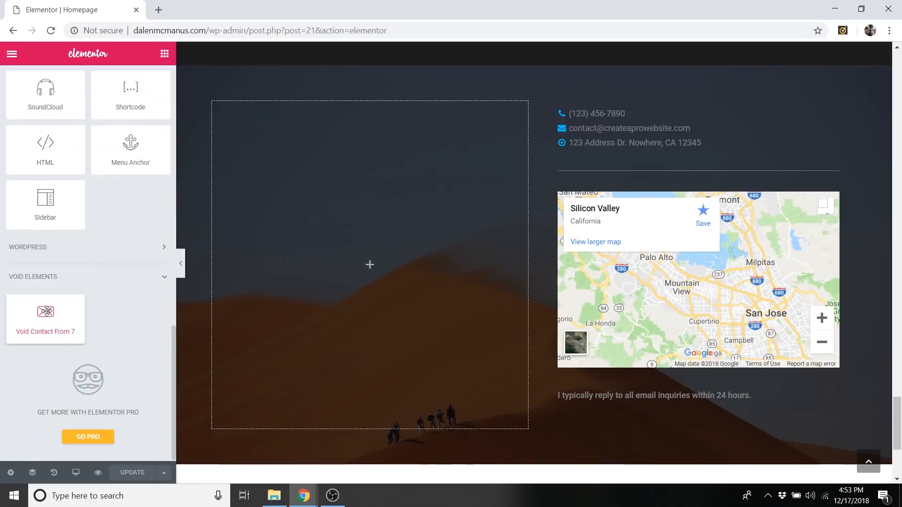
pyautogui.moveTo(45, 312); pyautogui.dragTo(363, 247)
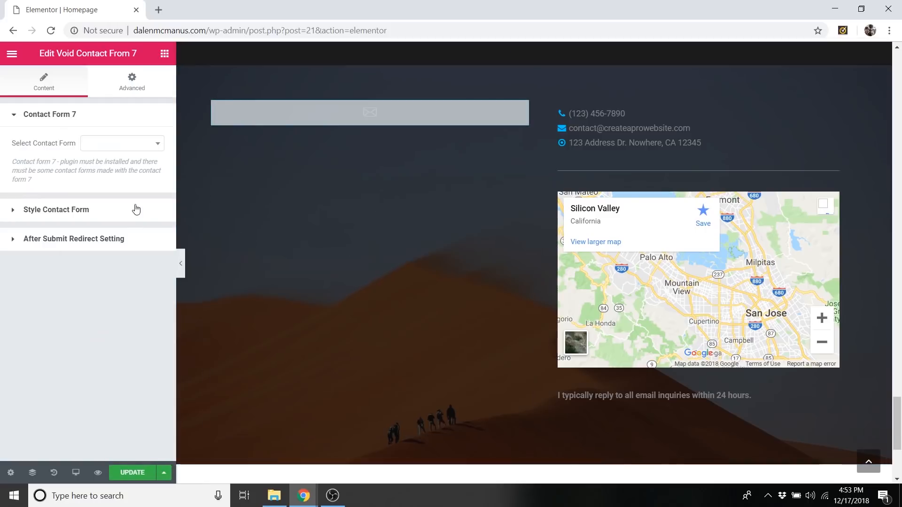
pyautogui.click(107, 152)
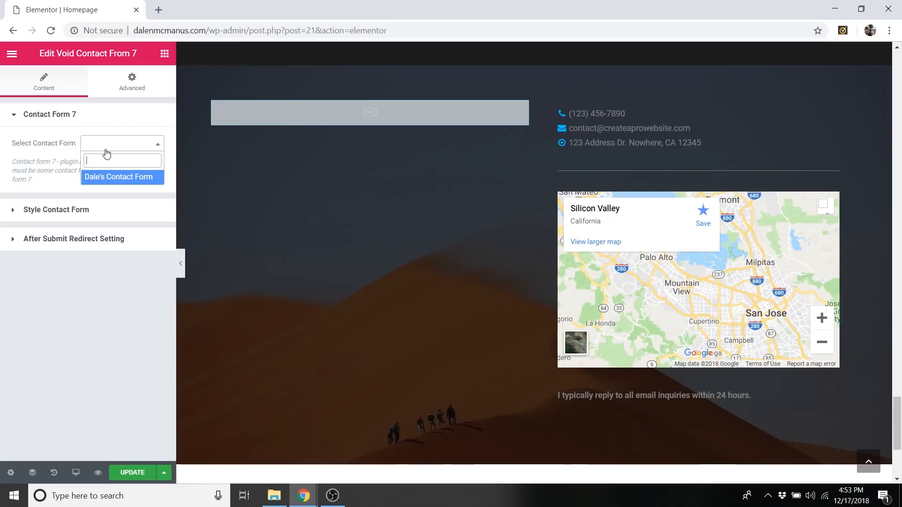
pyautogui.click(119, 178)
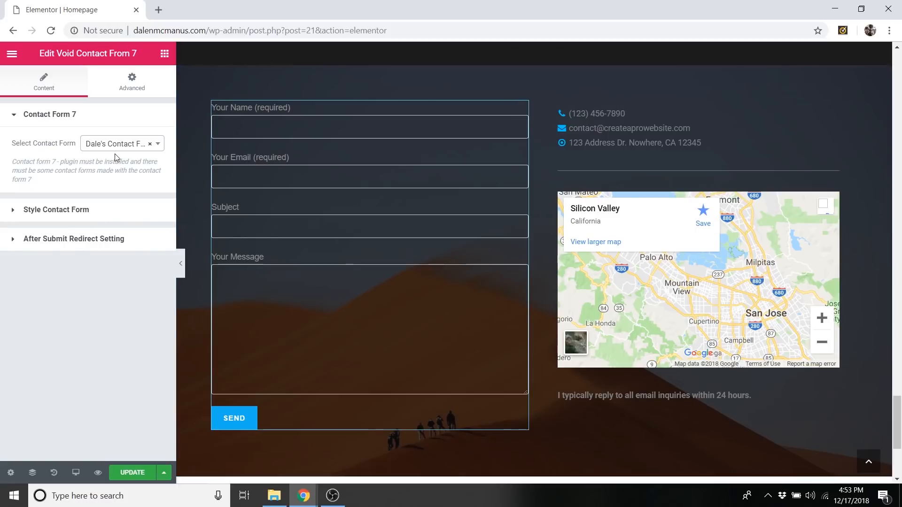
# In the contact form's style settings, set the Input Type Text CSS to "background: white".
pyautogui.click(52, 210)
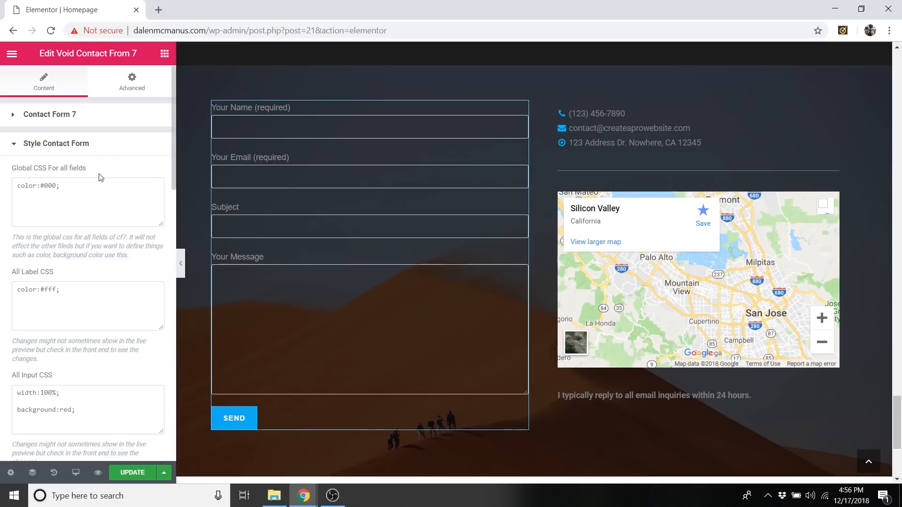
pyautogui.scroll(-2, 99, 170)
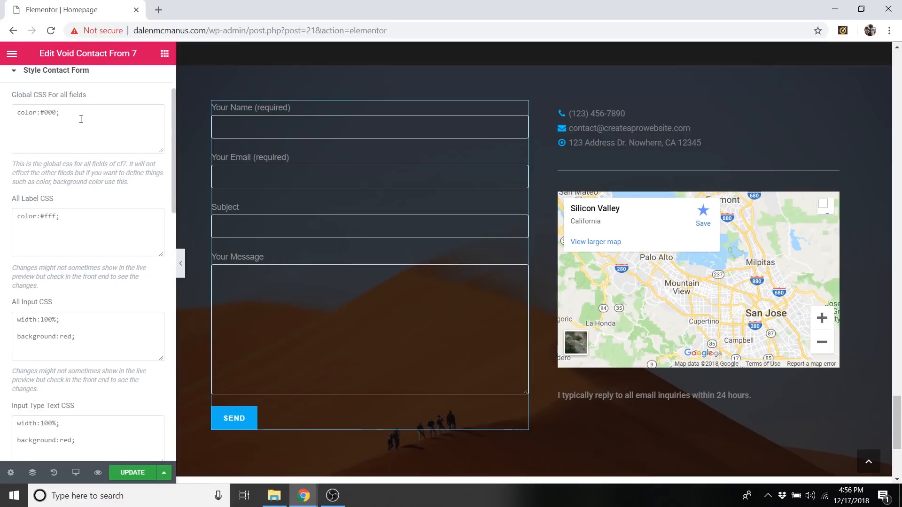
pyautogui.scroll(-2, 91, 243)
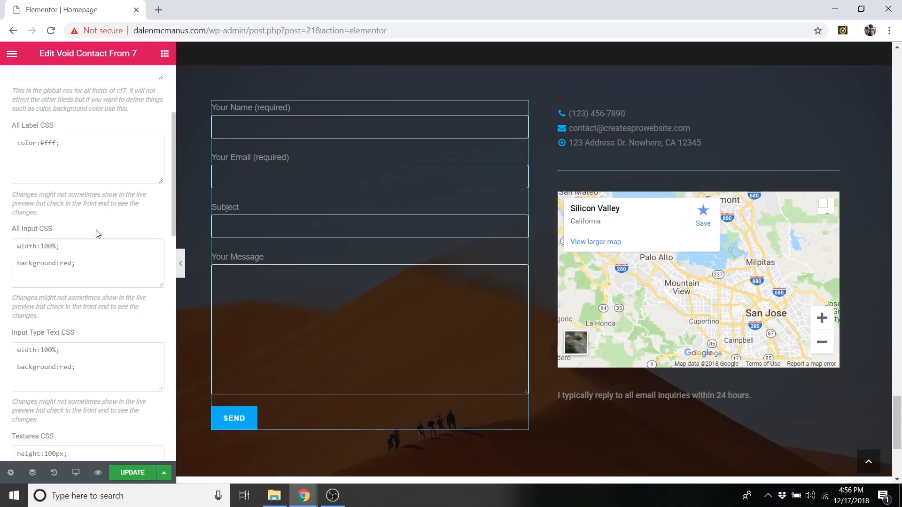
pyautogui.scroll(-4, 103, 188)
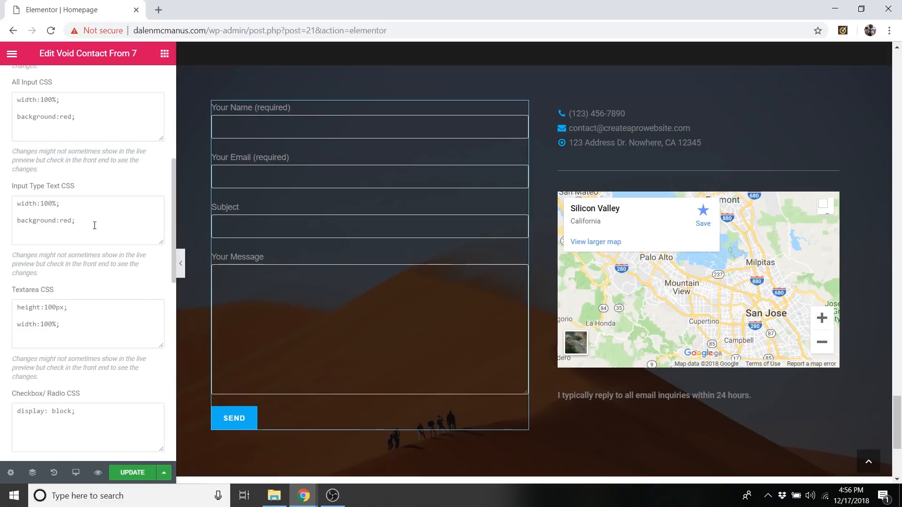
pyautogui.moveTo(20, 289); pyautogui.dragTo(53, 292)
pyautogui.moveTo(22, 186); pyautogui.dragTo(59, 193)
pyautogui.click(77, 224)
pyautogui.hotkey('ctrl', 'a')
pyautogui.write('ba')
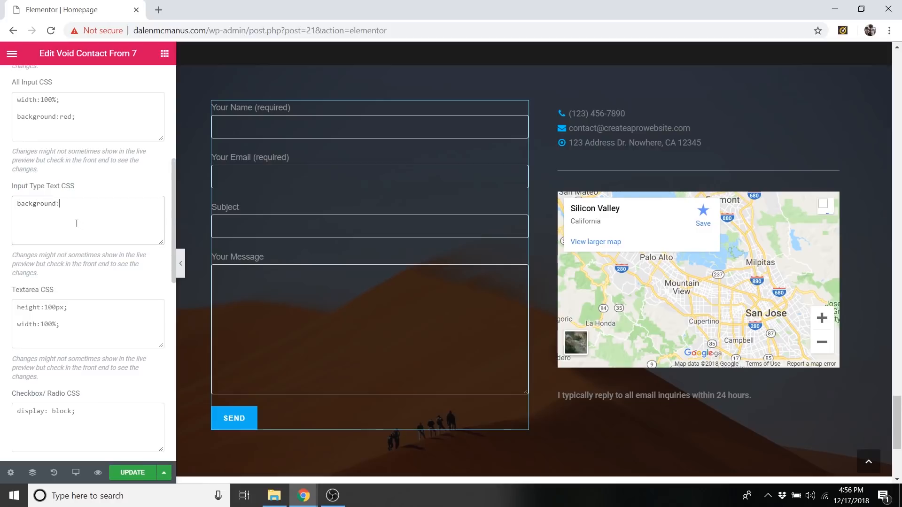
pyautogui.write('ckground: white')
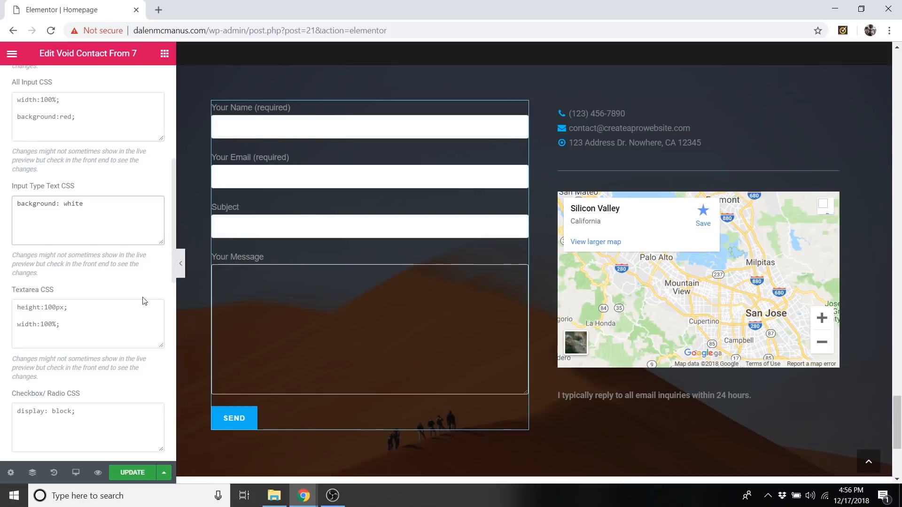
# Copy "background: white" from the text input CSS into the Textarea CSS and update the page.
pyautogui.moveTo(86, 208); pyautogui.dragTo(16, 206)
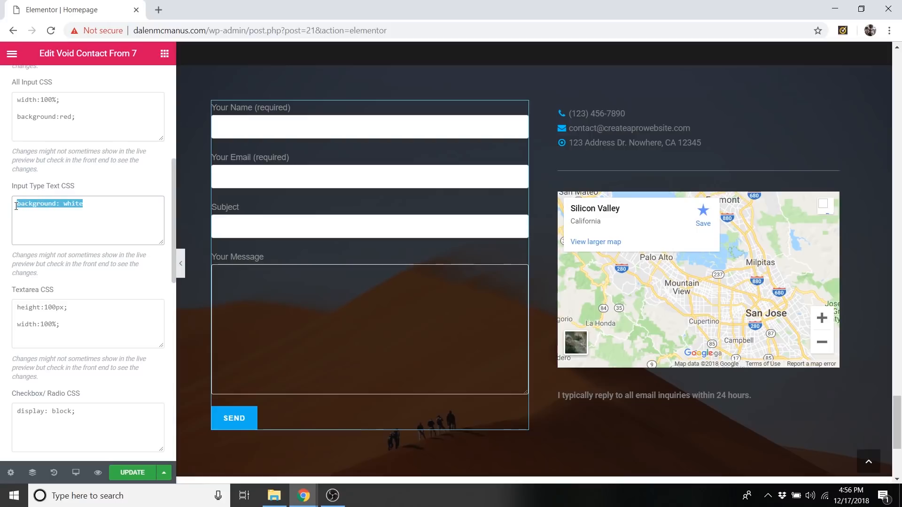
pyautogui.rightClick(35, 203)
pyautogui.click(61, 248)
pyautogui.click(44, 317)
pyautogui.rightClick(64, 310)
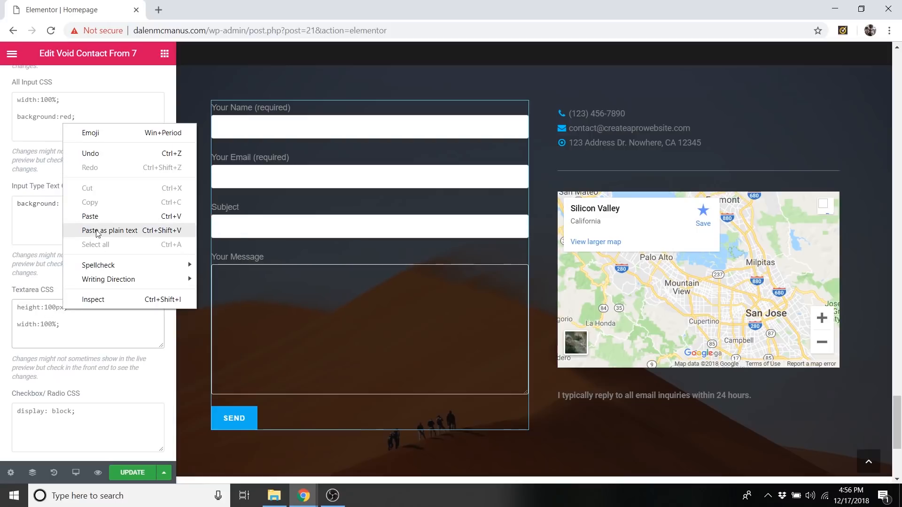
pyautogui.click(90, 216)
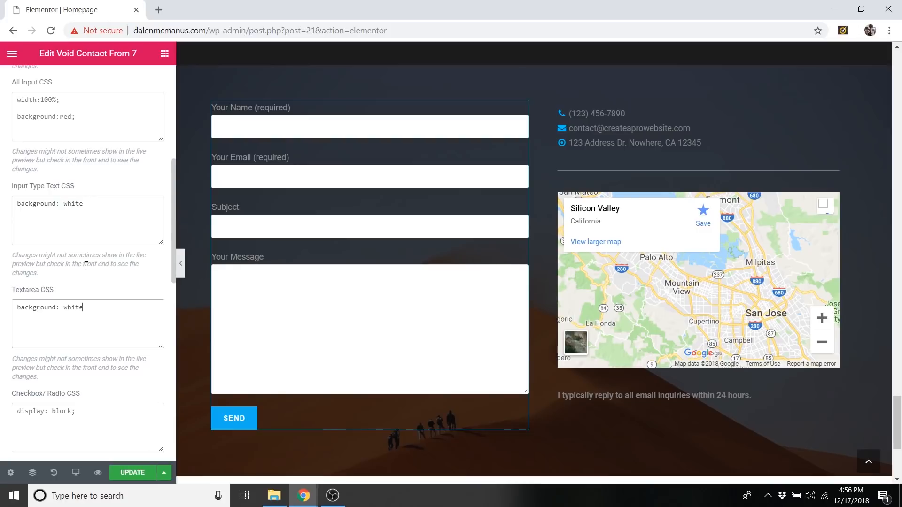
pyautogui.scroll(2, 87, 265)
pyautogui.click(132, 472)
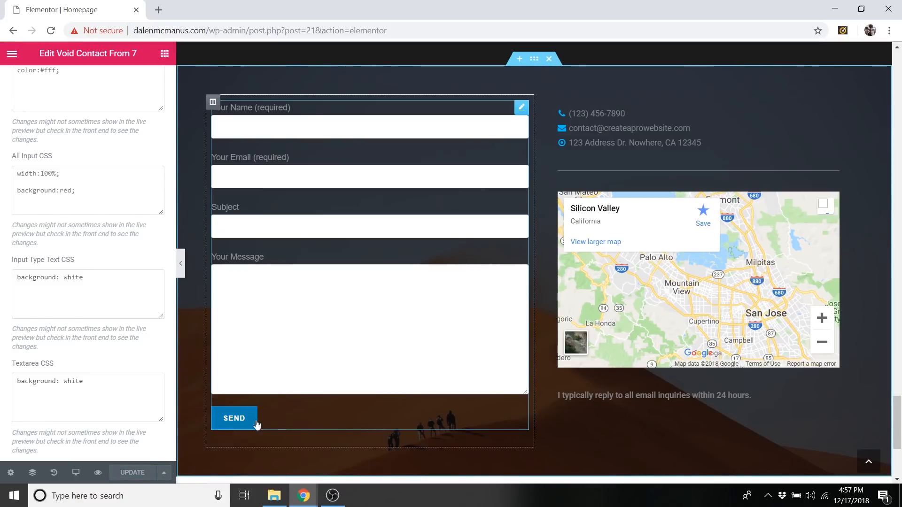
# Try "background: red" as the contact form's Submit Button CSS.
pyautogui.scroll(-2, 92, 318)
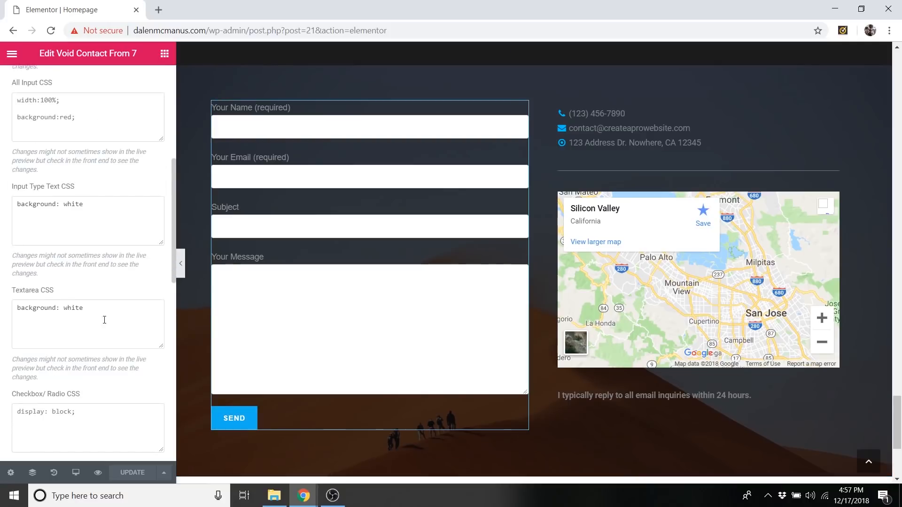
pyautogui.scroll(-4, 87, 339)
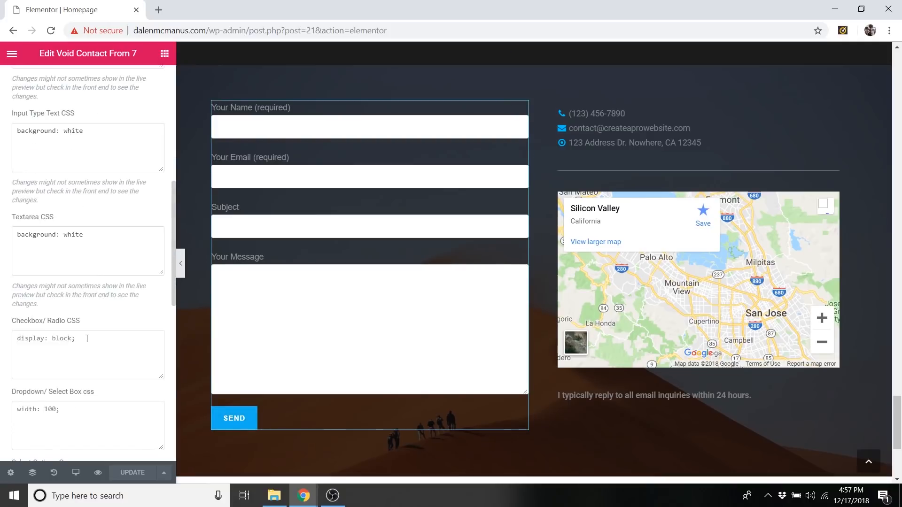
pyautogui.scroll(-2, 89, 329)
pyautogui.scroll(-6, 84, 291)
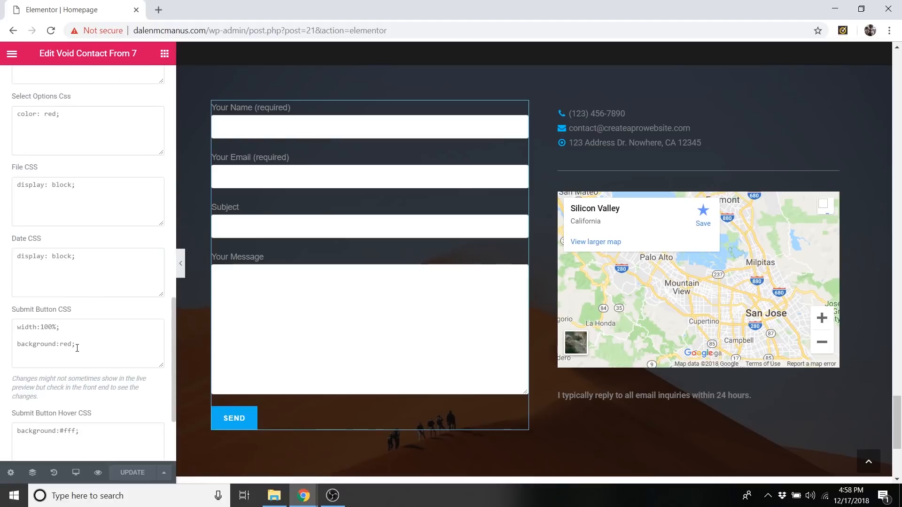
pyautogui.click(77, 346)
pyautogui.hotkey('ctrl', 'a')
pyautogui.press('BackSpace')
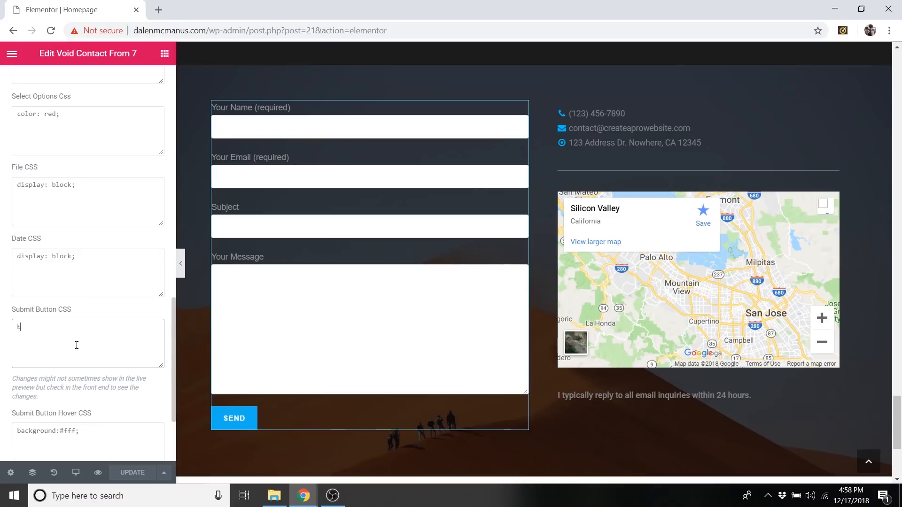
pyautogui.write('background')
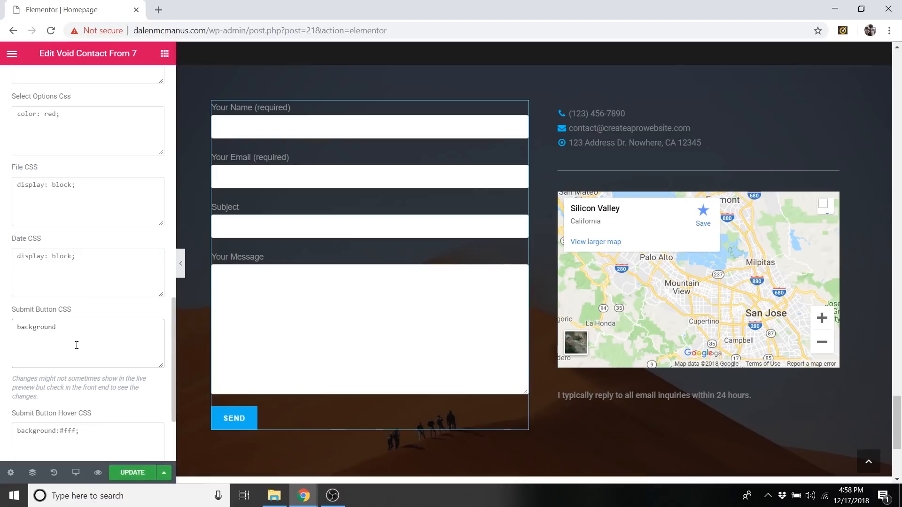
pyautogui.write(': red')
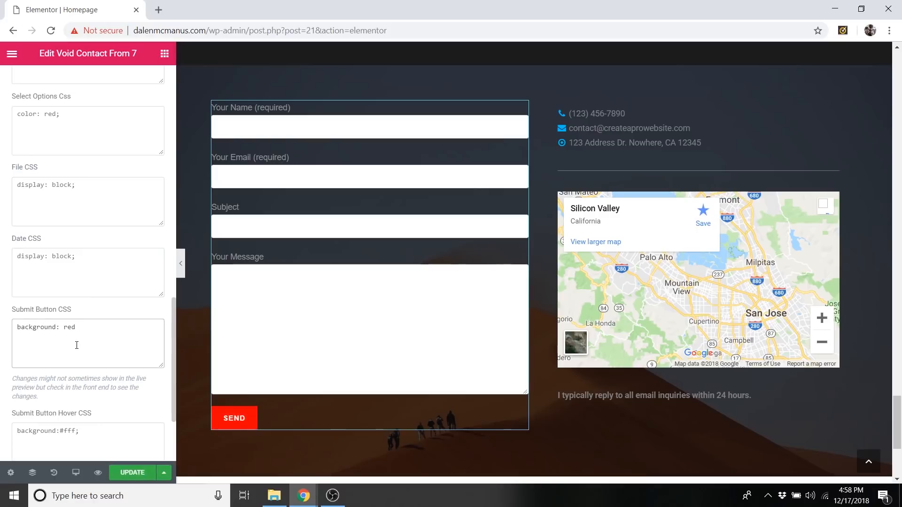
# Try "background: light blue" as the Submit Button CSS in place of red.
pyautogui.press('BackSpace')
pyautogui.press('BackSpace')
pyautogui.press('BackSpace')
pyautogui.write('blue')
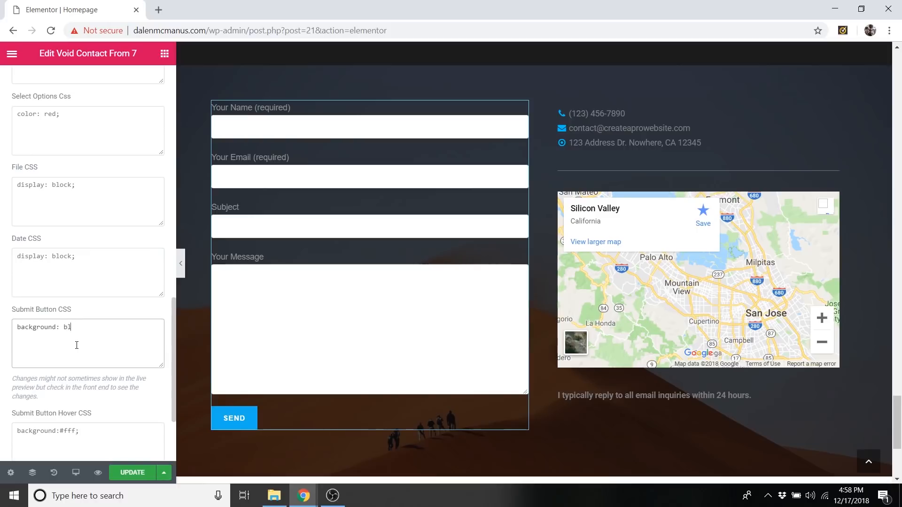
pyautogui.press('BackSpace')
pyautogui.press('BackSpace')
pyautogui.press('BackSpace')
pyautogui.press('BackSpace')
pyautogui.click(150, 309)
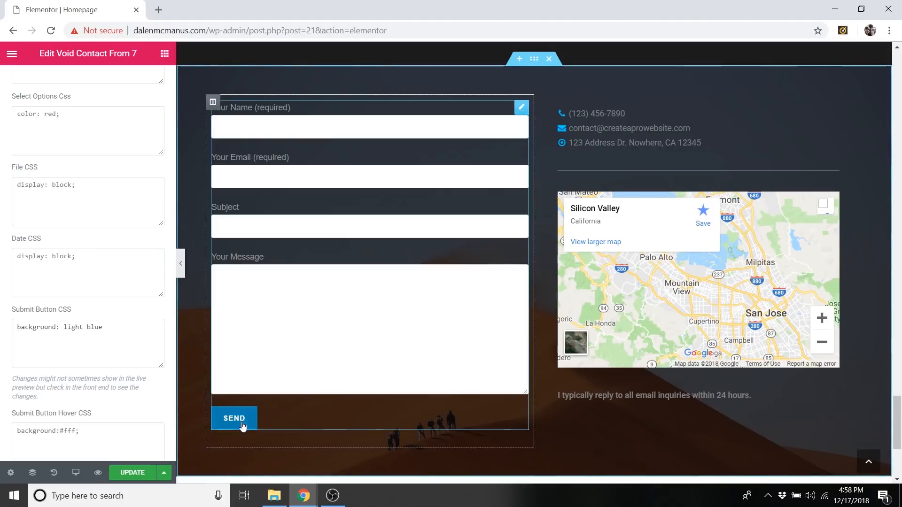
# Look at the submit button's hover CSS, and clear the custom Submit Button CSS.
pyautogui.click(94, 435)
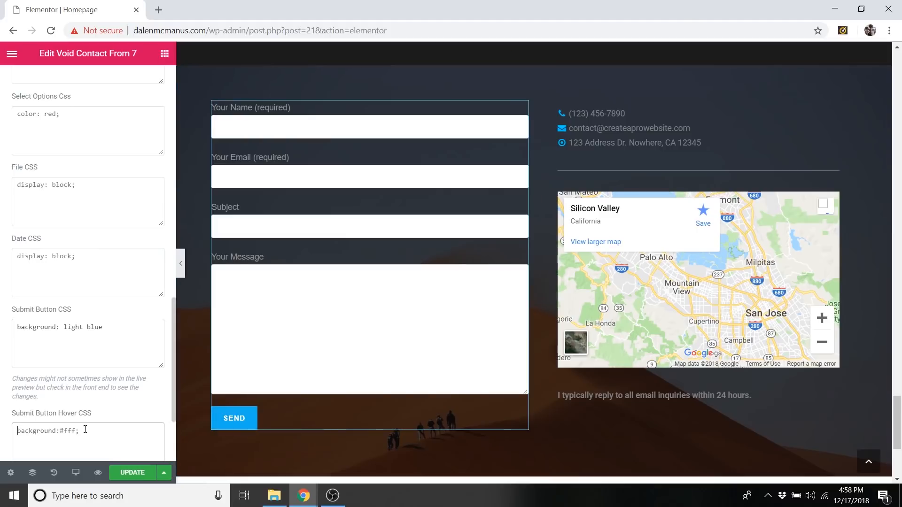
pyautogui.scroll(-1, 86, 414)
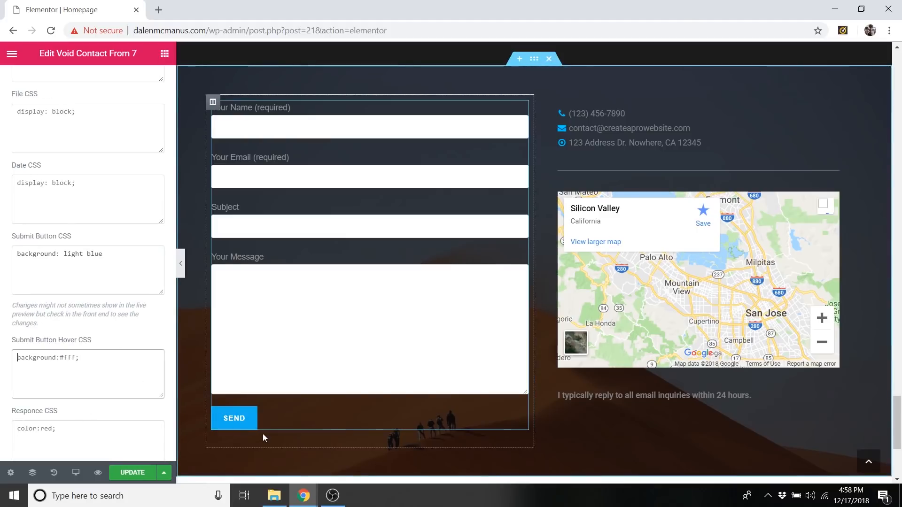
pyautogui.click(117, 262)
pyautogui.hotkey('ctrl', 'a')
pyautogui.hotkey('ctrl', 'v')
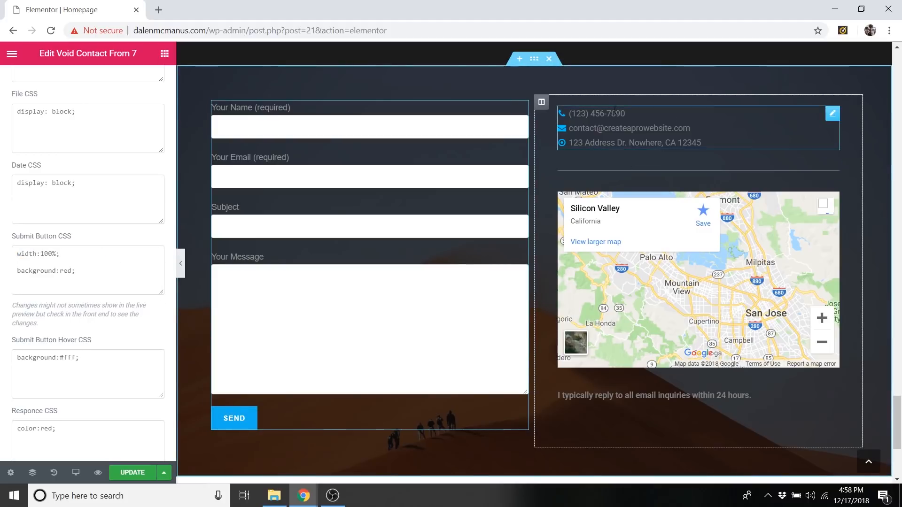
# Try the phone-square icon for the phone number item in the contact icon list, and restore the phone icon.
pyautogui.click(648, 117)
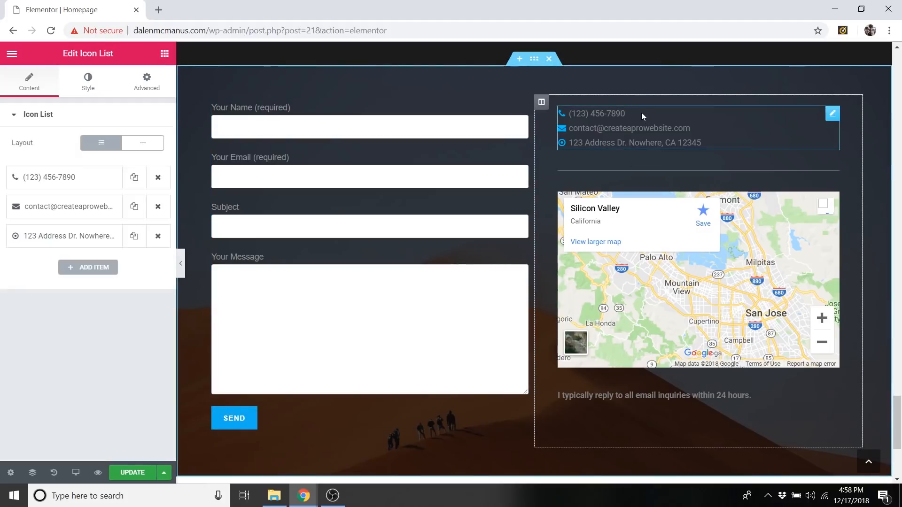
pyautogui.rightClick(834, 123)
pyautogui.click(841, 128)
pyautogui.click(60, 183)
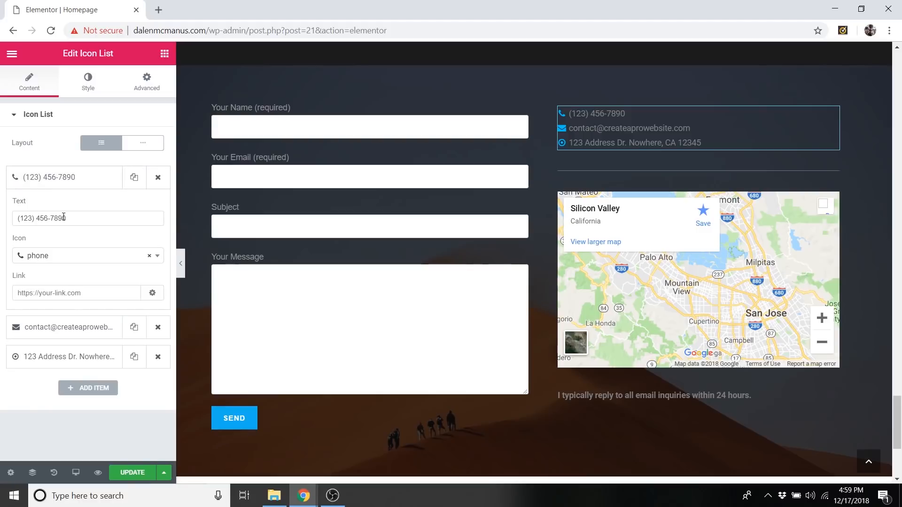
pyautogui.click(63, 258)
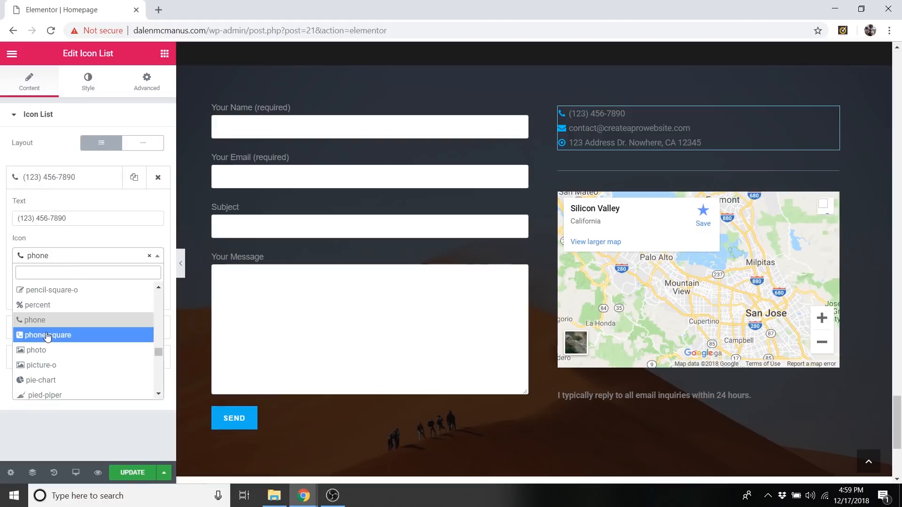
pyautogui.click(47, 335)
pyautogui.click(66, 255)
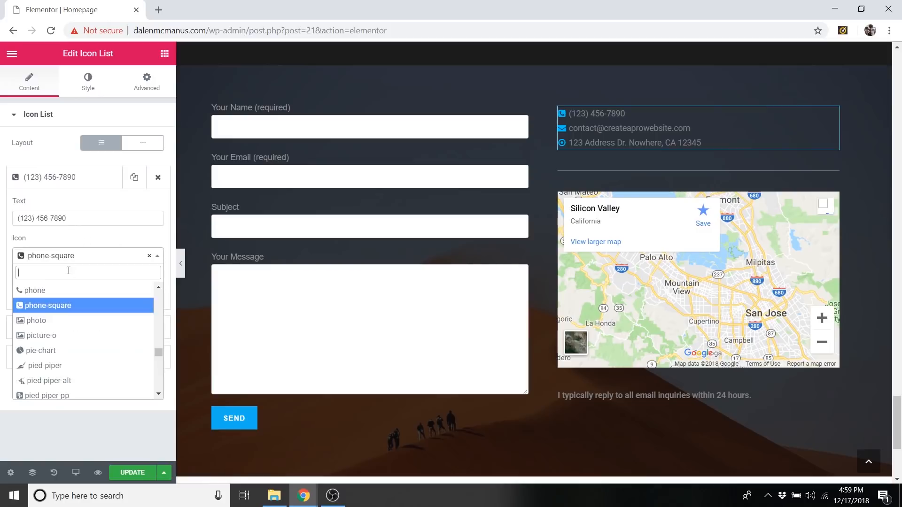
pyautogui.click(46, 289)
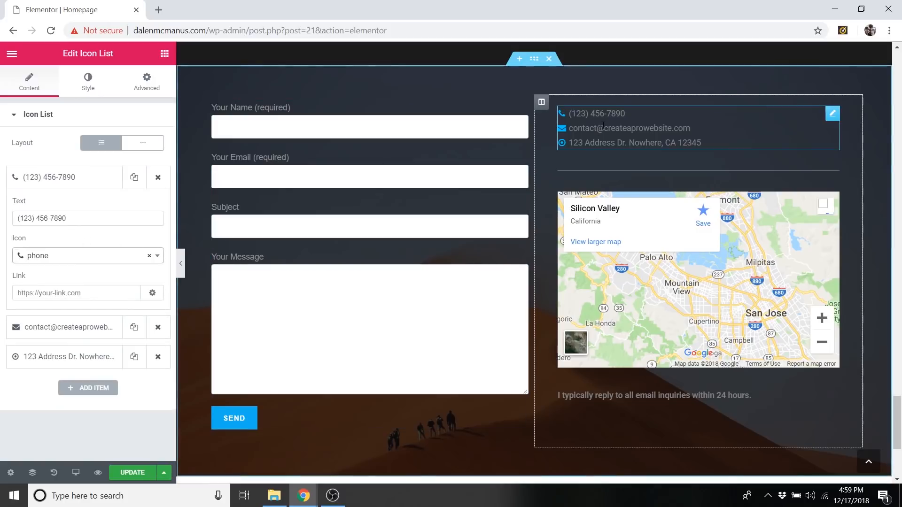
# Look at the contact icon list's icon style settings and the Google Maps widget's address setting.
pyautogui.click(91, 84)
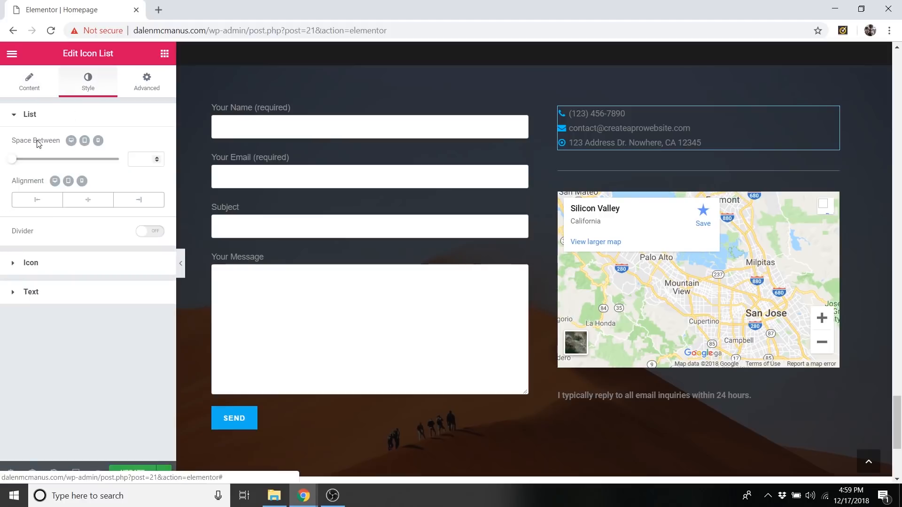
pyautogui.click(43, 268)
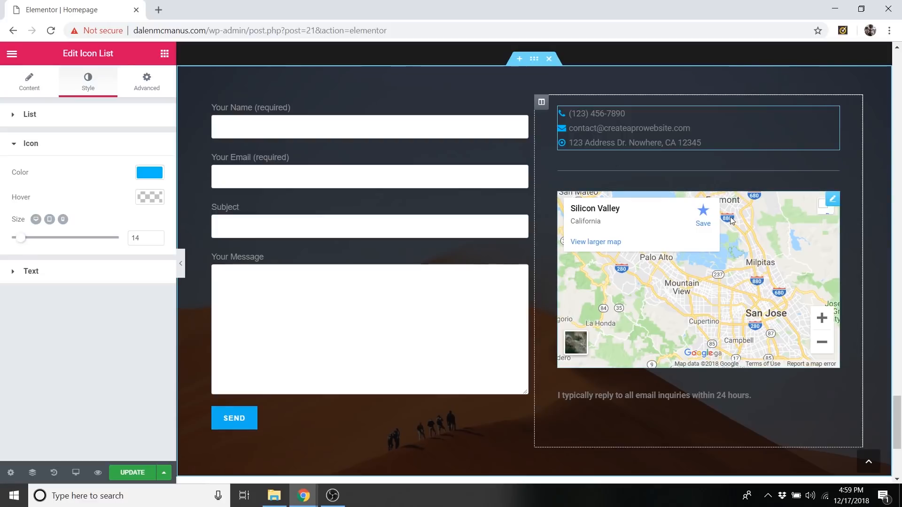
pyautogui.rightClick(844, 214)
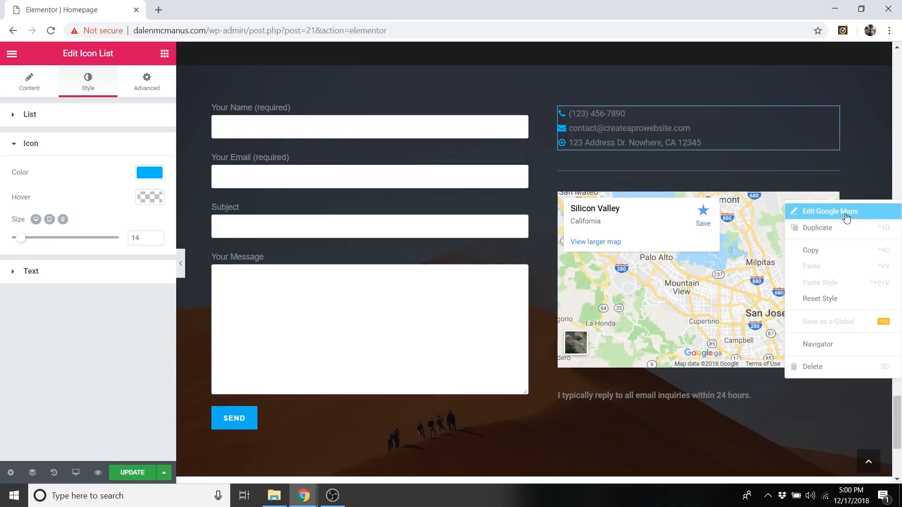
pyautogui.click(847, 212)
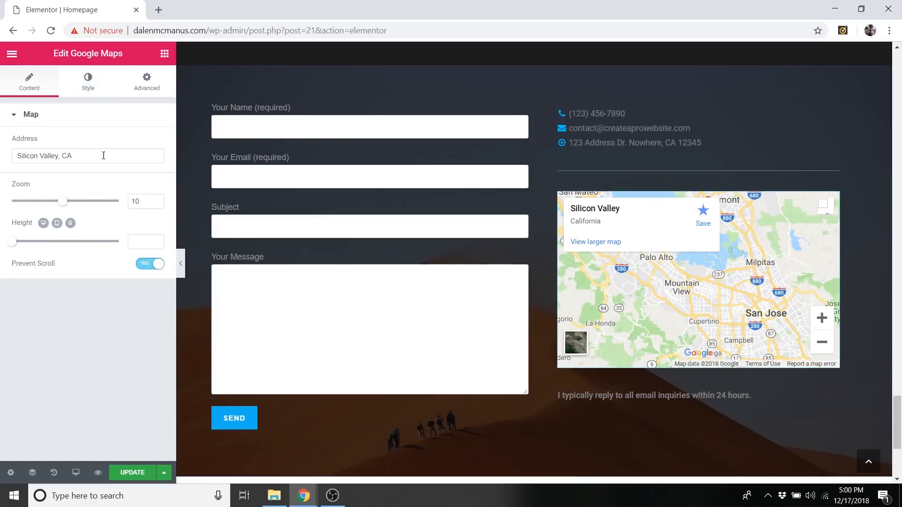
pyautogui.click(77, 156)
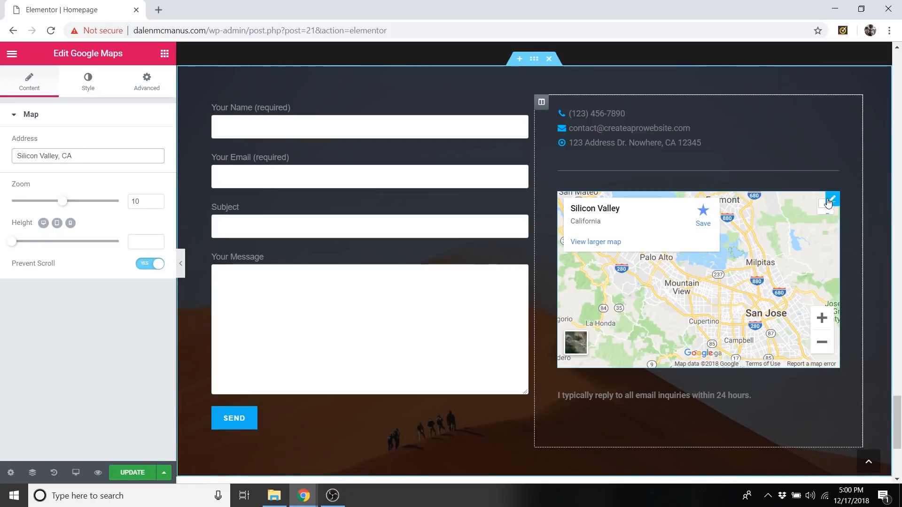
# Review the homepage's services, Films, Photos and Website Design sections above the contact section.
pyautogui.scroll(10, 815, 219)
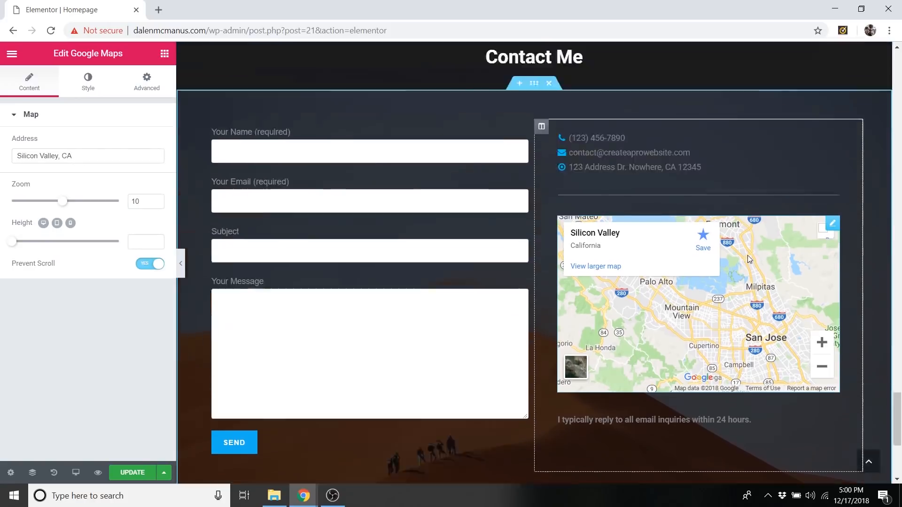
pyautogui.scroll(15, 553, 222)
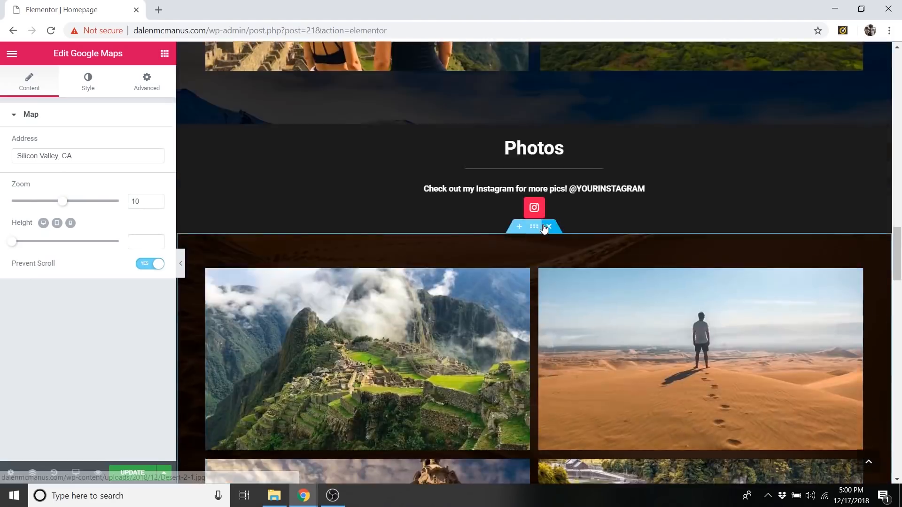
pyautogui.scroll(10, 542, 224)
pyautogui.scroll(-6, 536, 212)
pyautogui.scroll(-12, 532, 210)
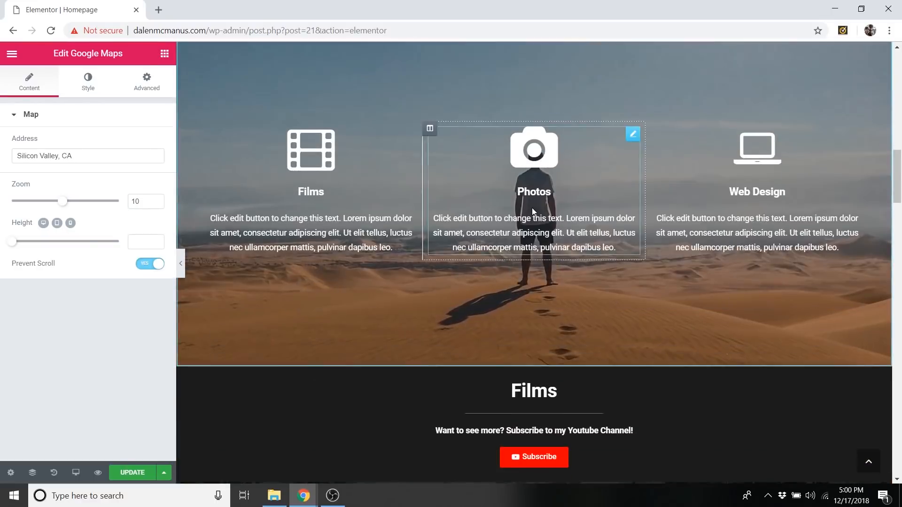
pyautogui.scroll(-10, 545, 183)
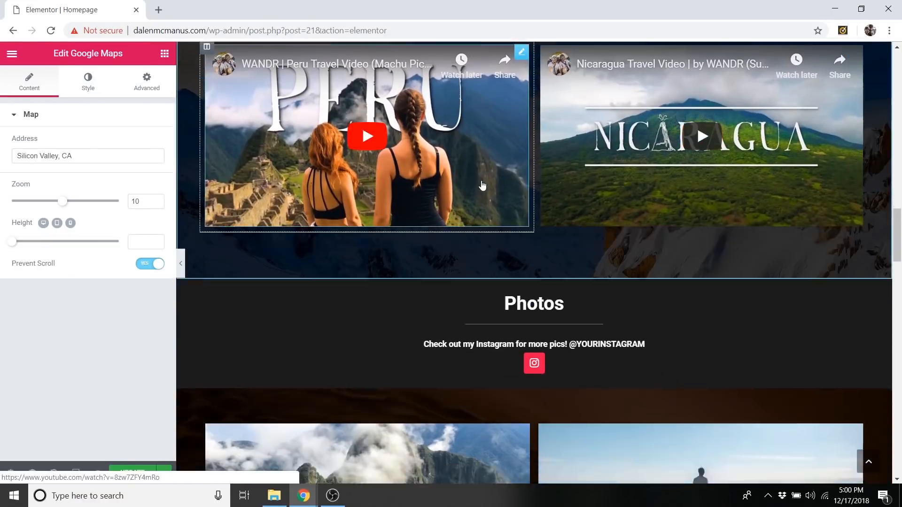
pyautogui.scroll(-15, 554, 206)
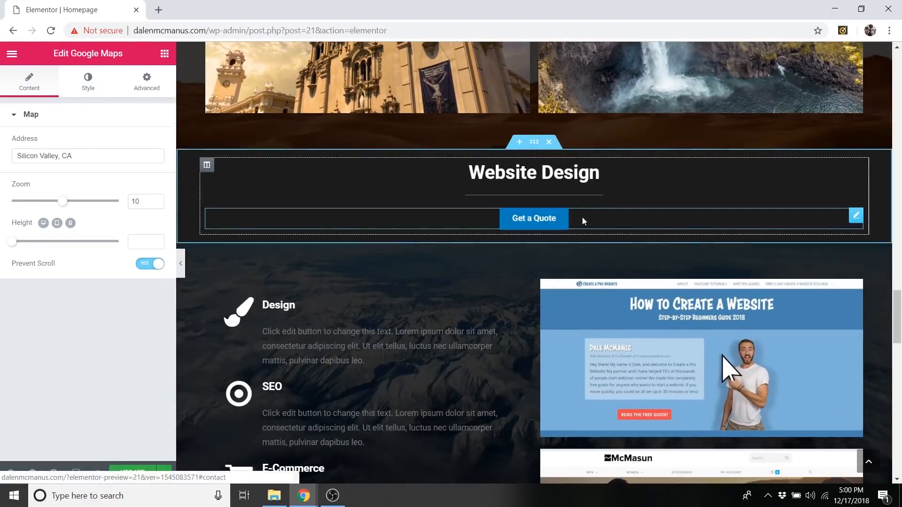
pyautogui.scroll(-4, 557, 237)
pyautogui.scroll(3, 263, 155)
pyautogui.scroll(15, 509, 235)
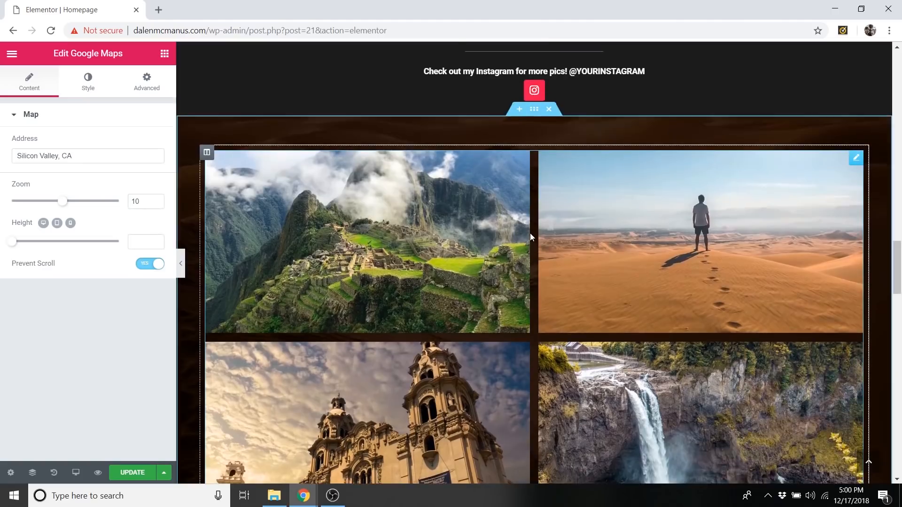
# Open the Website Design section's Get a Quote button for editing and check that its link leads to the contact section.
pyautogui.scroll(-5, 530, 233)
pyautogui.click(517, 337)
pyautogui.scroll(-10, 514, 340)
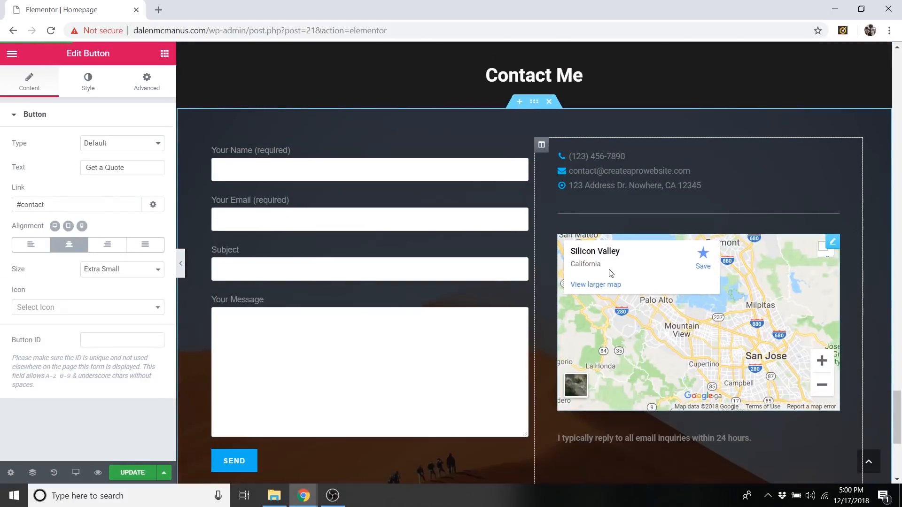
pyautogui.scroll(12, 603, 266)
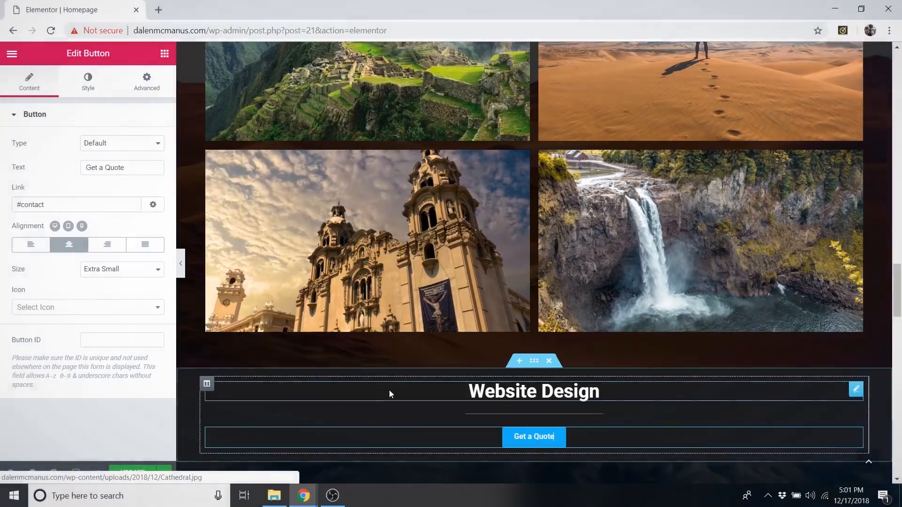
# Update the homepage and exit Elementor to the WordPress dashboard.
pyautogui.click(136, 479)
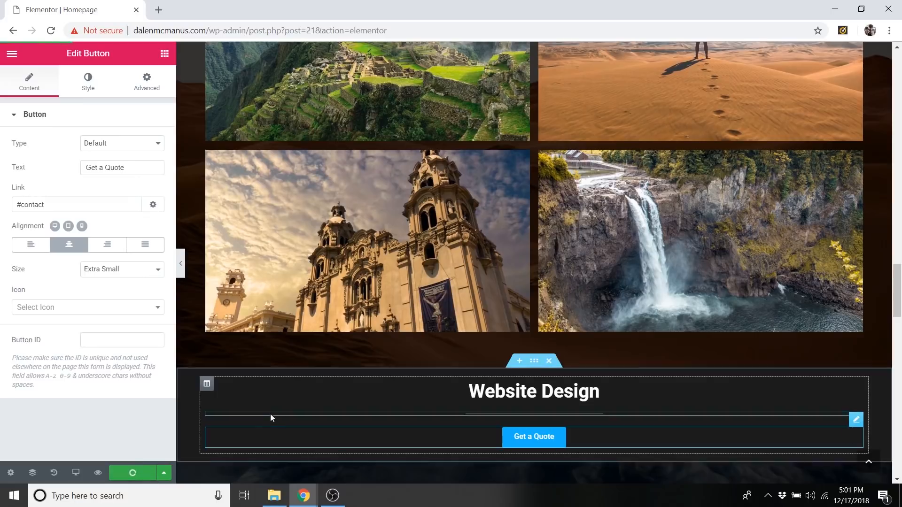
pyautogui.scroll(-10, 317, 412)
pyautogui.scroll(15, 309, 415)
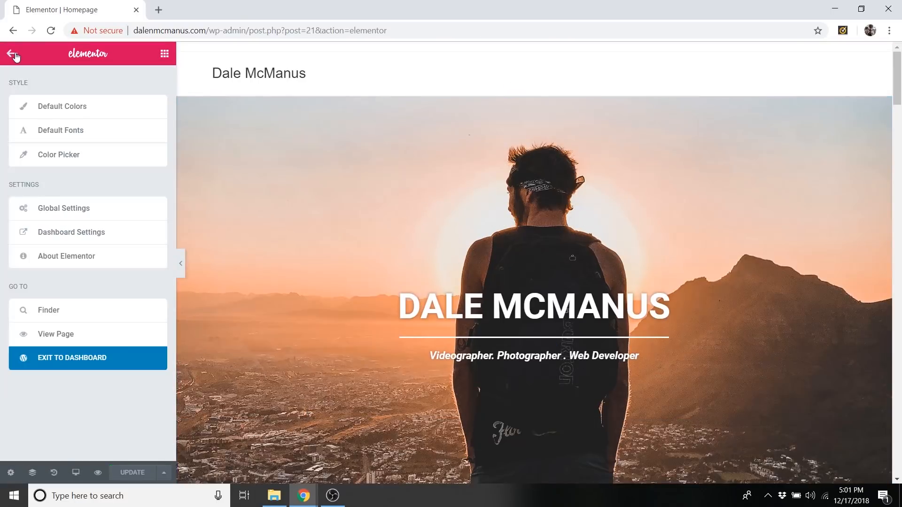
pyautogui.click(112, 361)
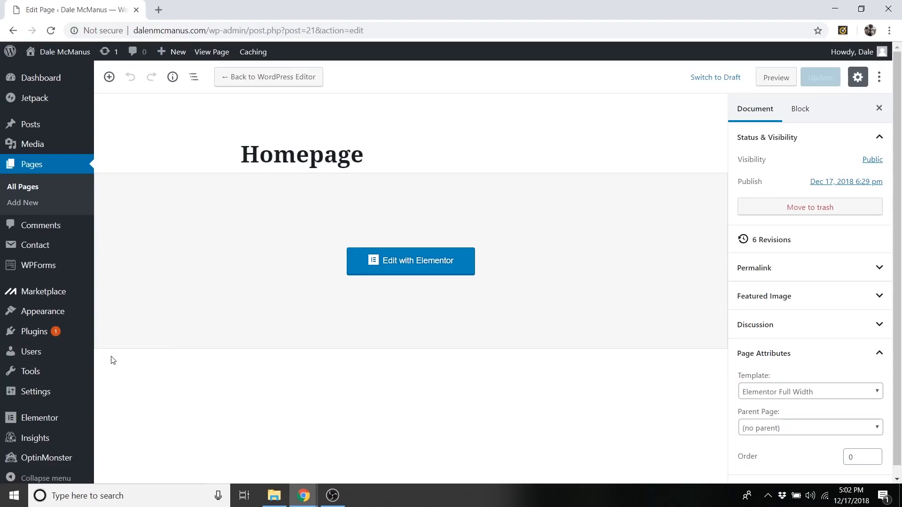
# Visit the live site and open the theme customizer.
pyautogui.moveTo(66, 53)
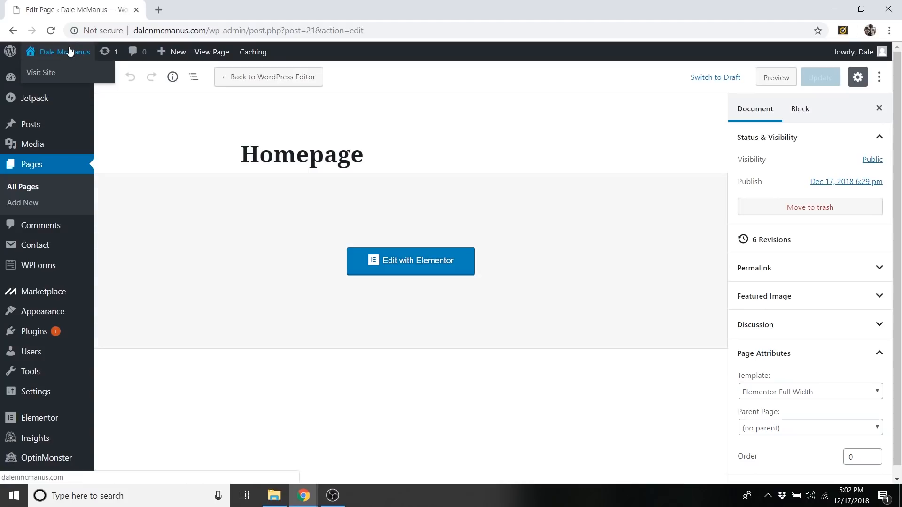
pyautogui.click(47, 73)
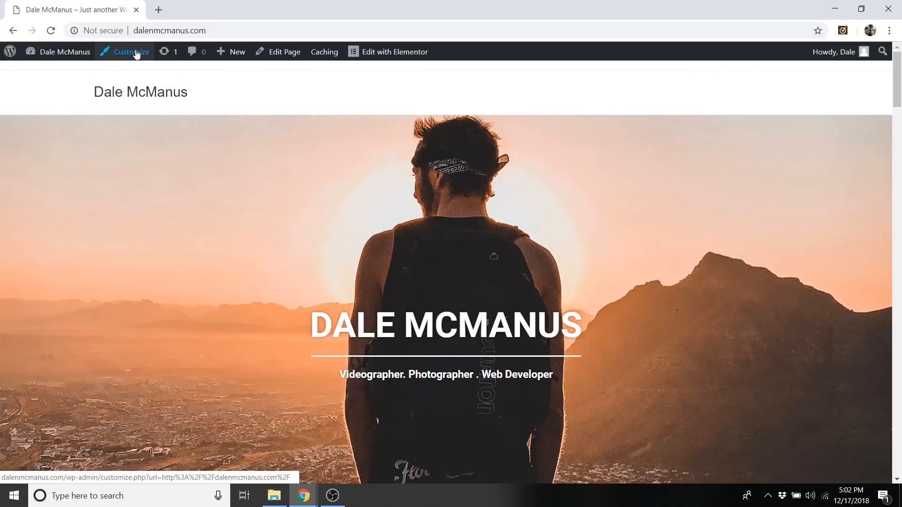
pyautogui.click(137, 53)
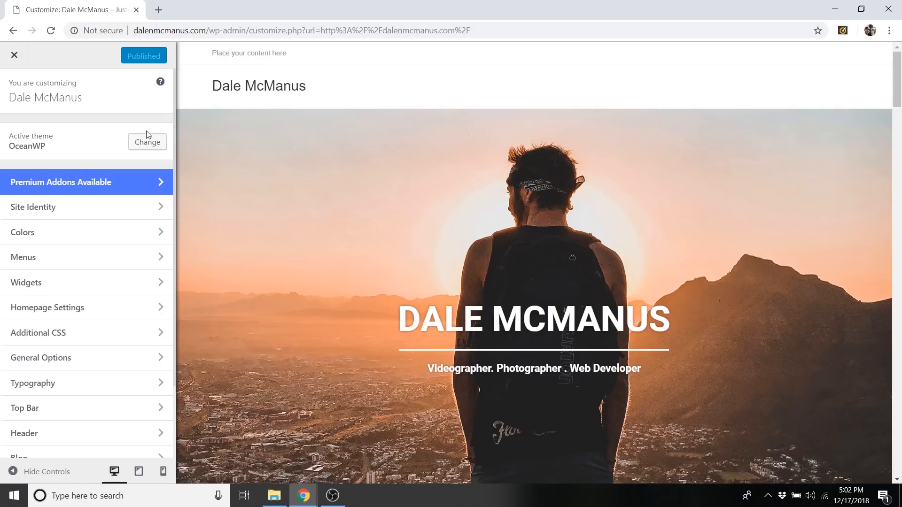
# Disable the top bar in its general settings and return to the main customizer sections.
pyautogui.scroll(-1, 51, 400)
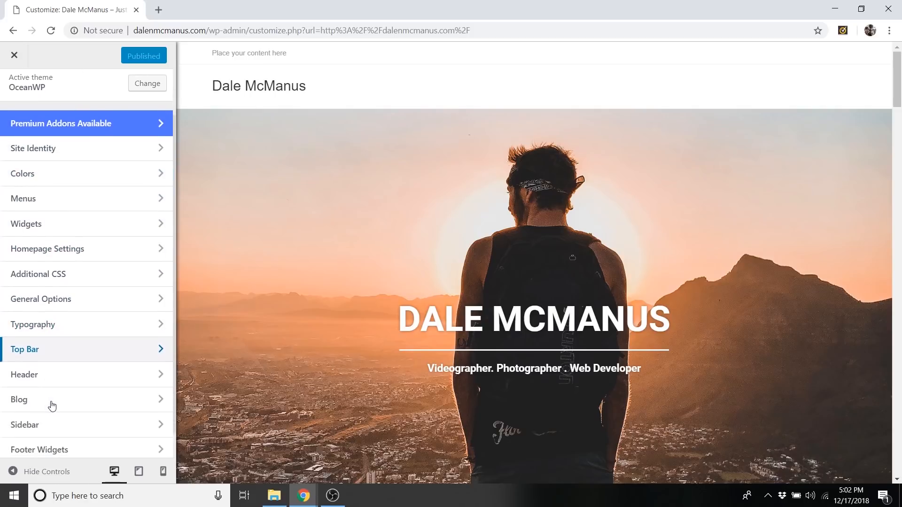
pyautogui.click(49, 349)
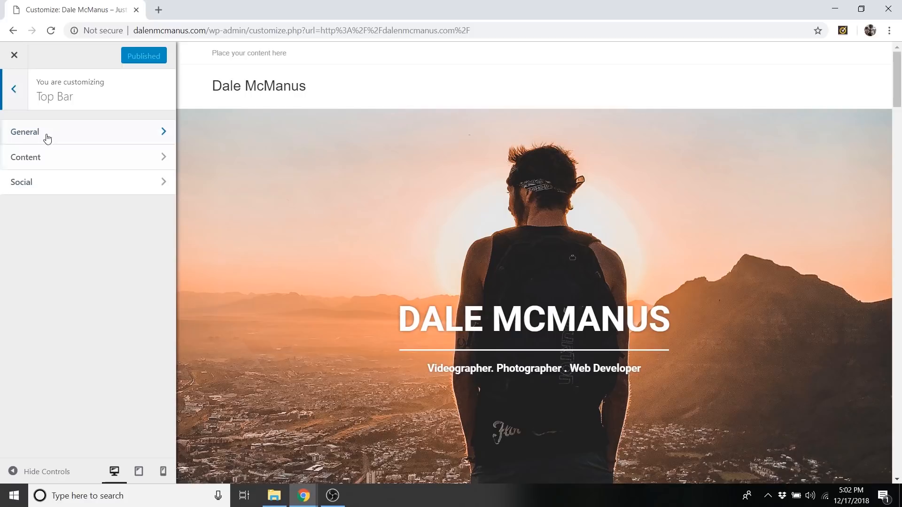
pyautogui.click(19, 133)
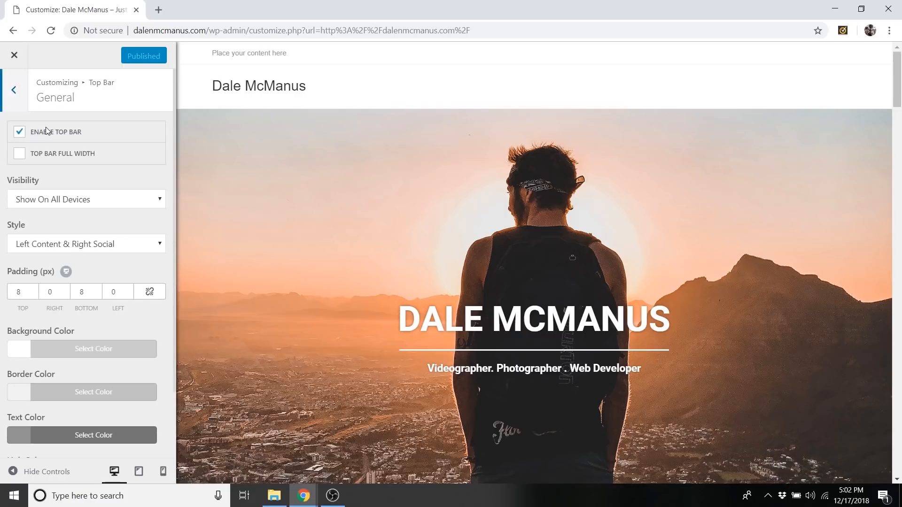
pyautogui.click(22, 134)
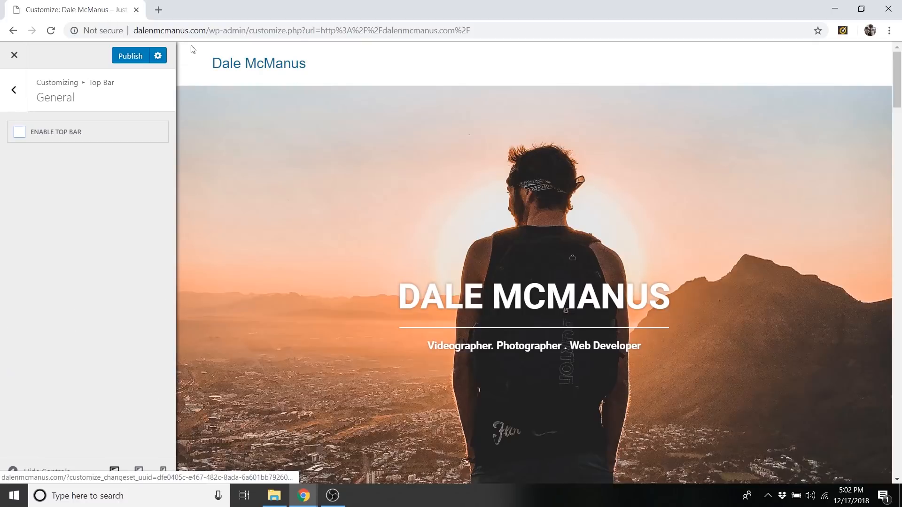
pyautogui.click(17, 98)
pyautogui.click(14, 90)
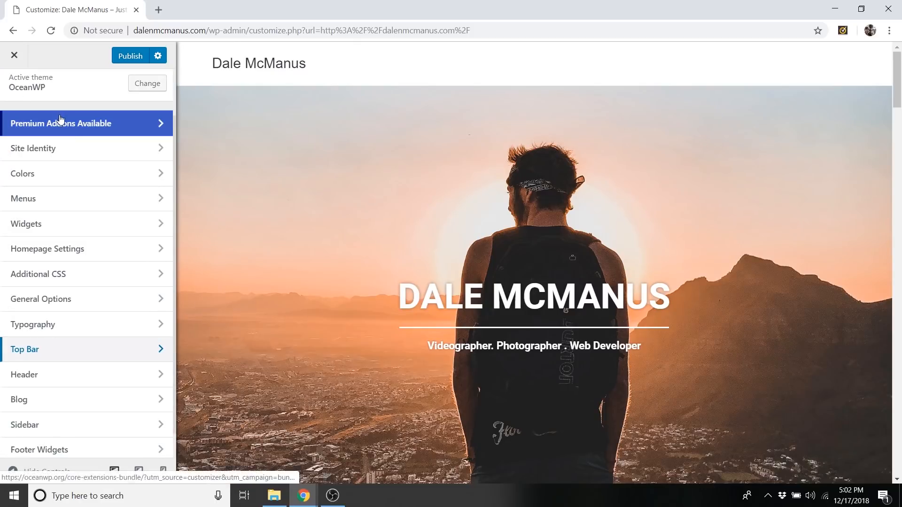
# Set the header style to Transparent in the general header settings.
pyautogui.click(61, 376)
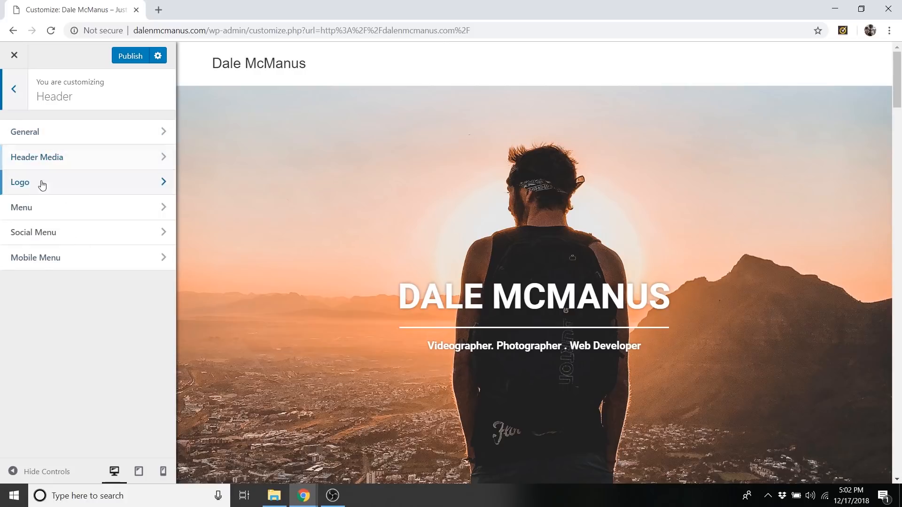
pyautogui.click(49, 140)
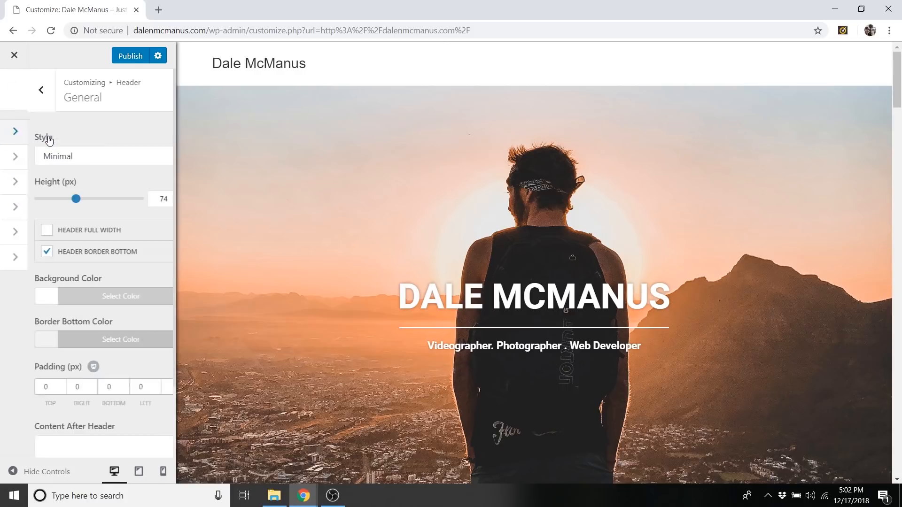
pyautogui.click(80, 157)
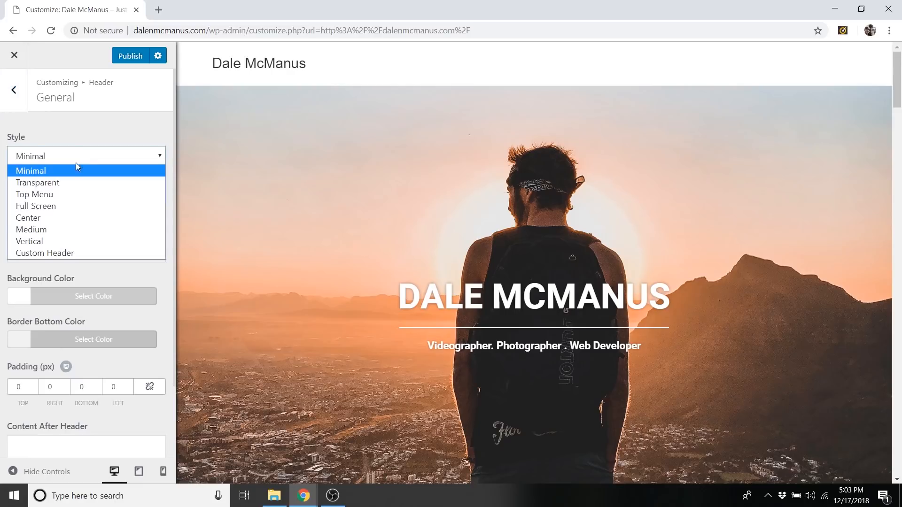
pyautogui.click(64, 185)
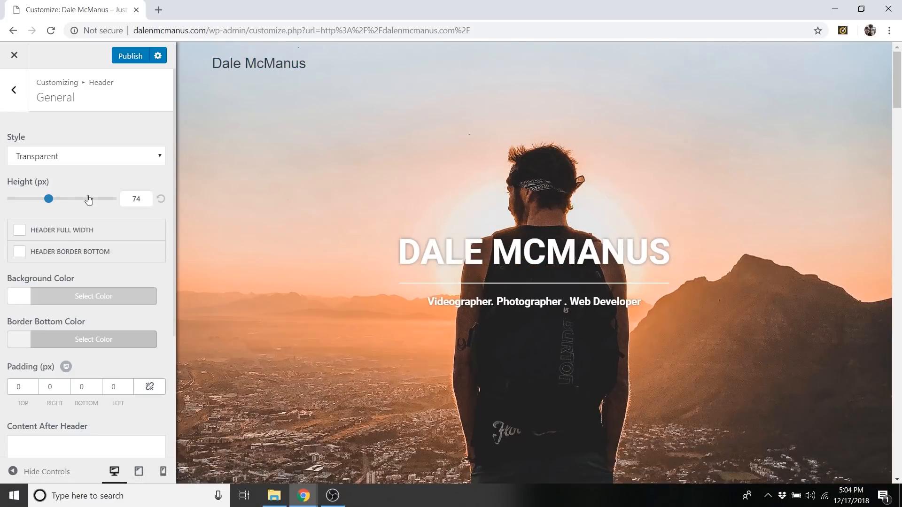
pyautogui.scroll(-2, 126, 271)
pyautogui.scroll(-3, 129, 265)
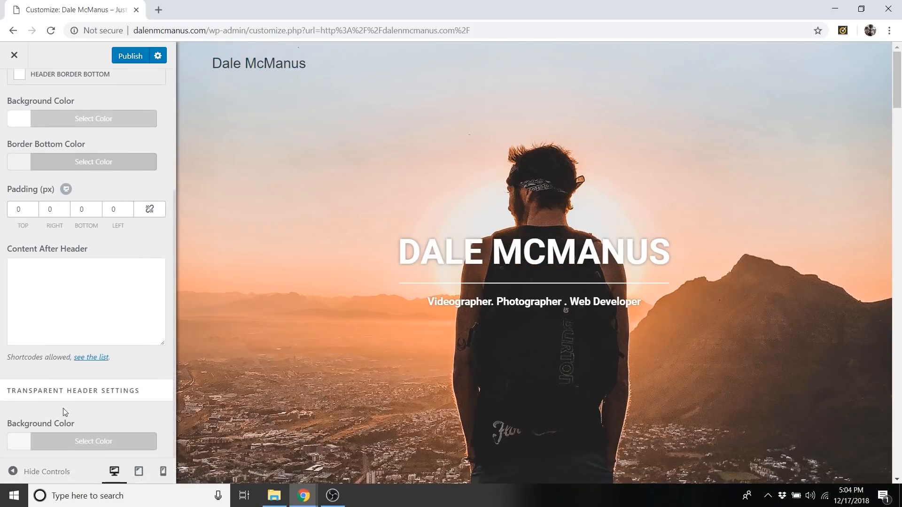
# Try a near-black #0a0a0a background at 23% opacity in the transparent header settings.
pyautogui.click(71, 448)
pyautogui.scroll(-5, 97, 415)
pyautogui.moveTo(108, 362); pyautogui.dragTo(2, 419)
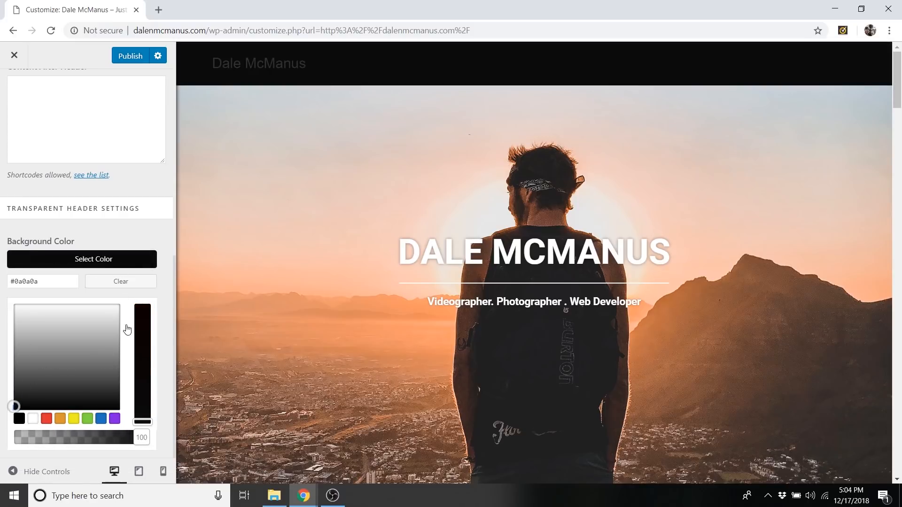
pyautogui.click(130, 260)
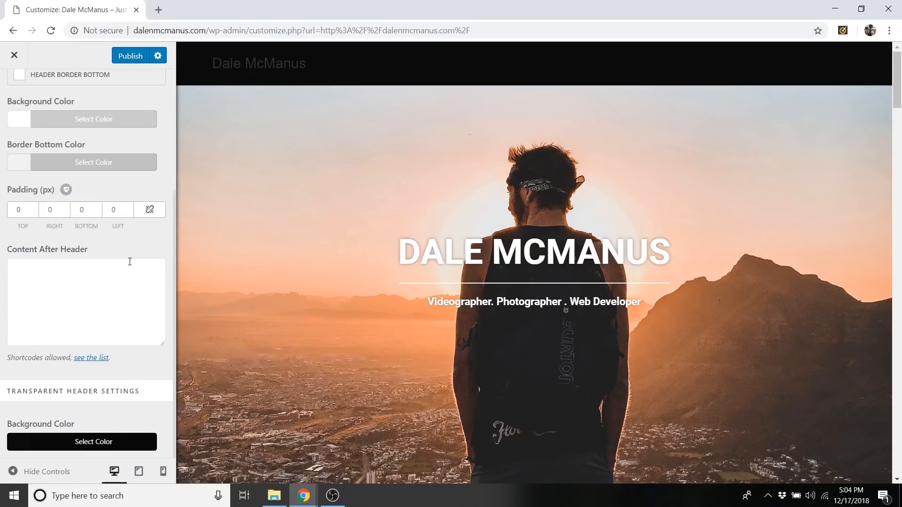
pyautogui.click(113, 442)
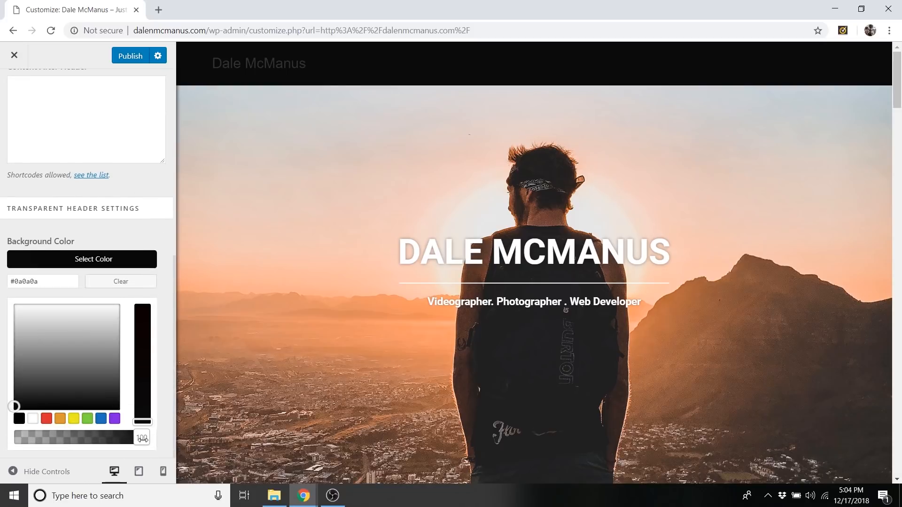
pyautogui.moveTo(142, 438)
pyautogui.mouseDown()
pyautogui.moveTo(109, 440)
pyautogui.moveTo(151, 442)
pyautogui.mouseUp()
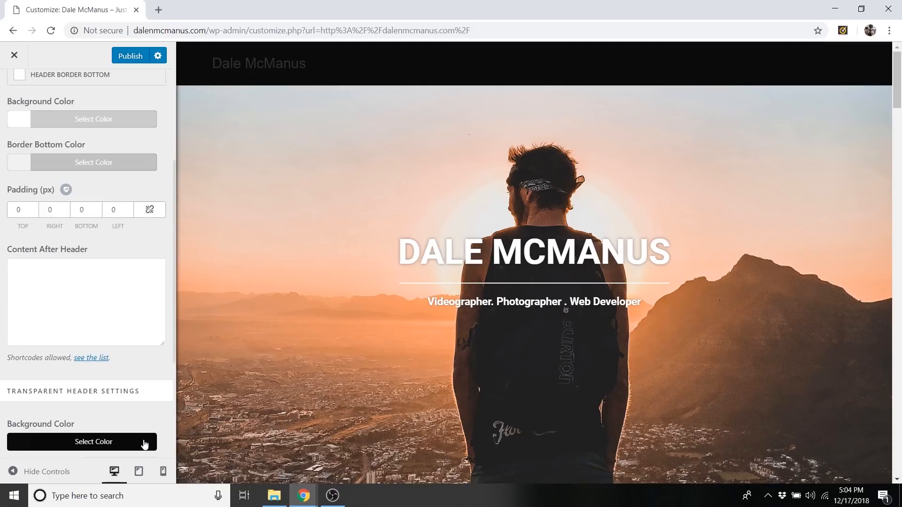
pyautogui.click(140, 421)
pyautogui.moveTo(142, 437); pyautogui.dragTo(51, 441)
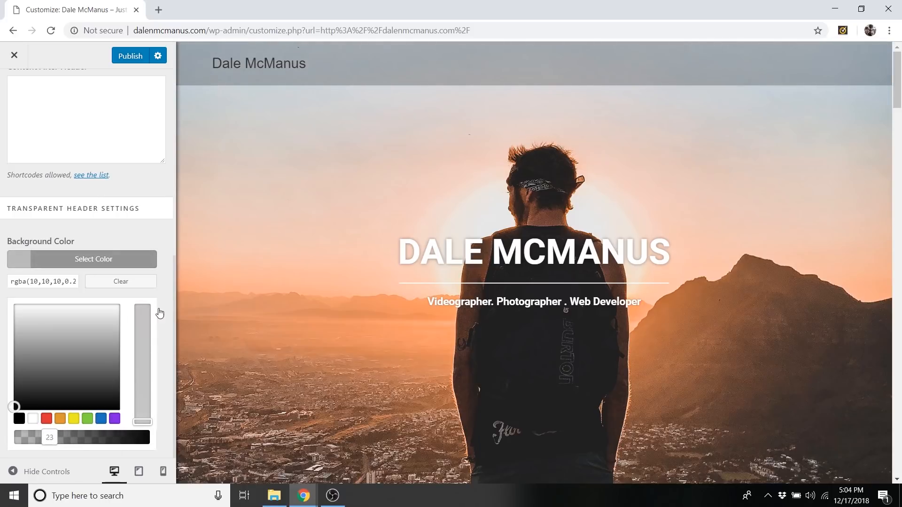
# Clear the transparent header's background color and collapse its color picker.
pyautogui.click(121, 281)
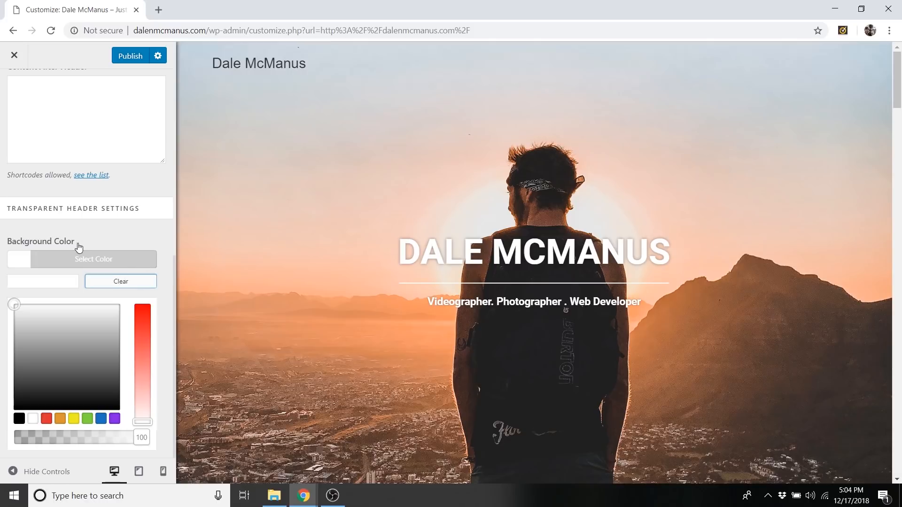
pyautogui.click(93, 259)
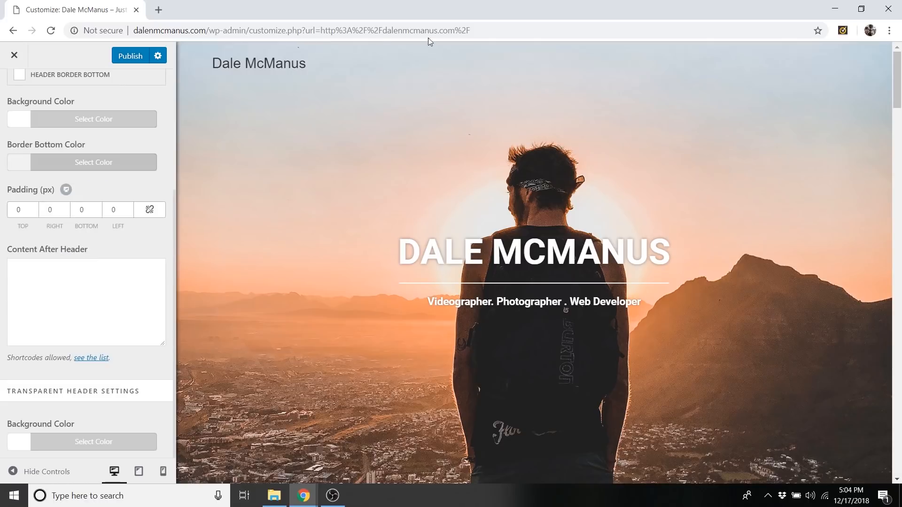
pyautogui.scroll(4, 136, 248)
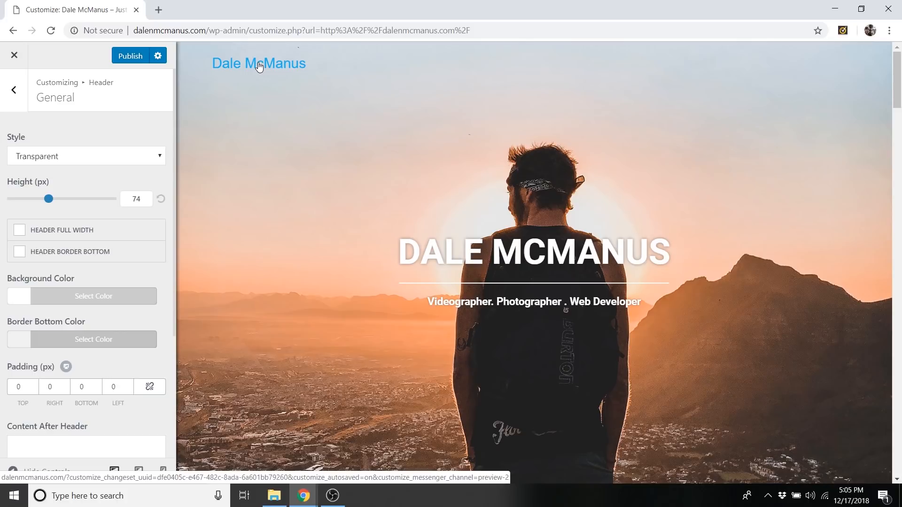
# Go to sketch.io in a new browser tab and launch the English version of Sketchpad.
pyautogui.click(158, 10)
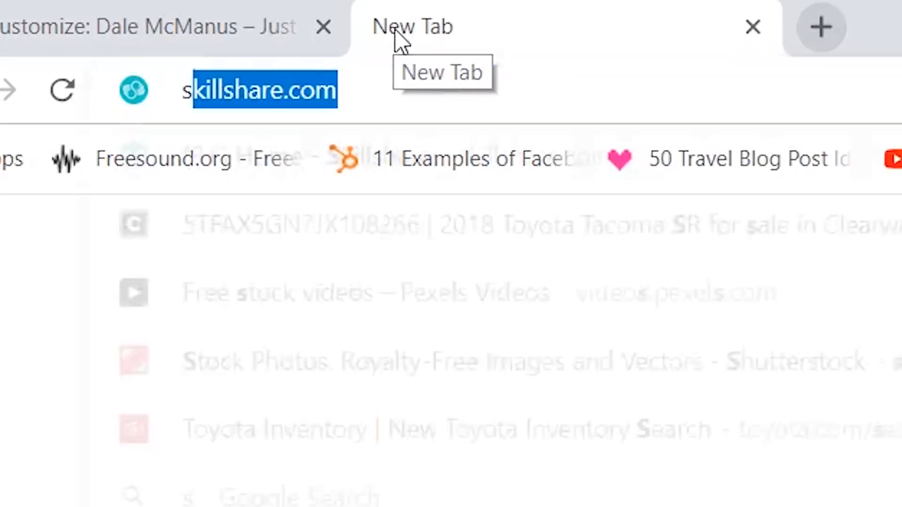
pyautogui.write('sketch.io')
pyautogui.press('Return')
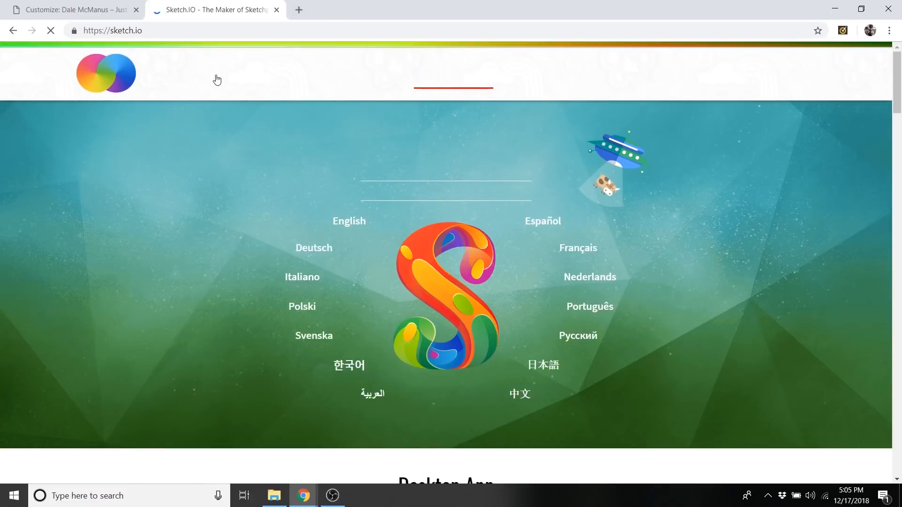
pyautogui.click(357, 241)
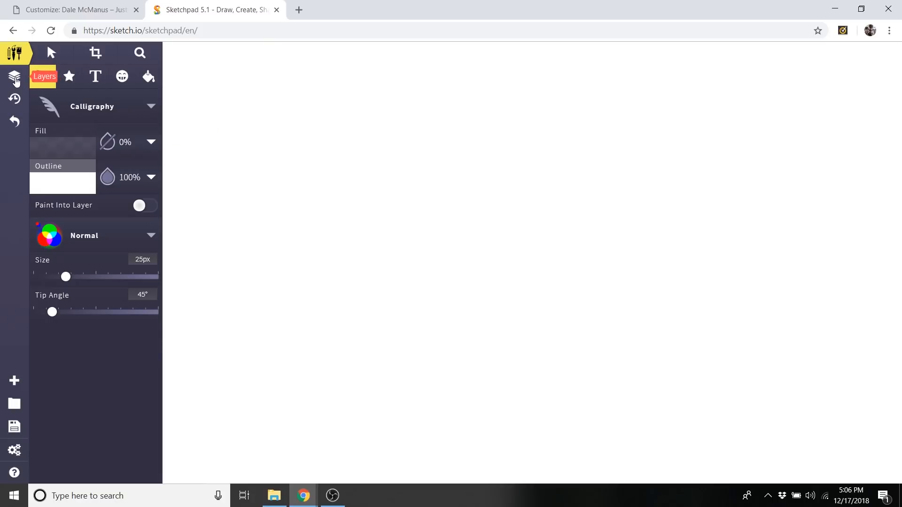
# Delete the Background layer from the blank Sketchpad canvas.
pyautogui.click(15, 80)
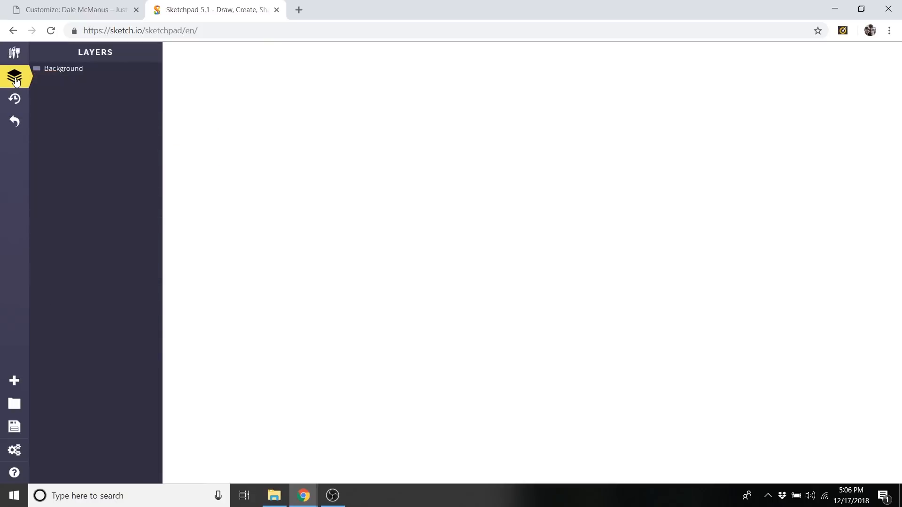
pyautogui.click(67, 71)
pyautogui.moveTo(152, 73)
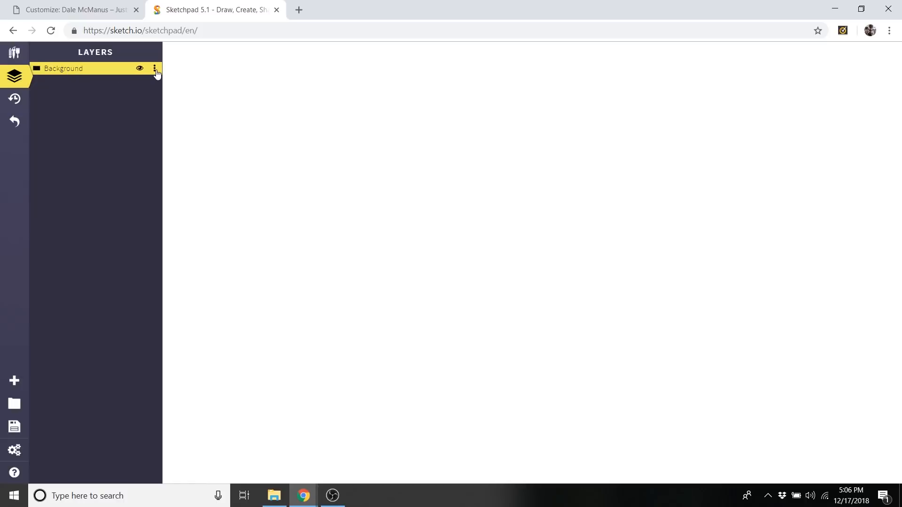
pyautogui.click(154, 69)
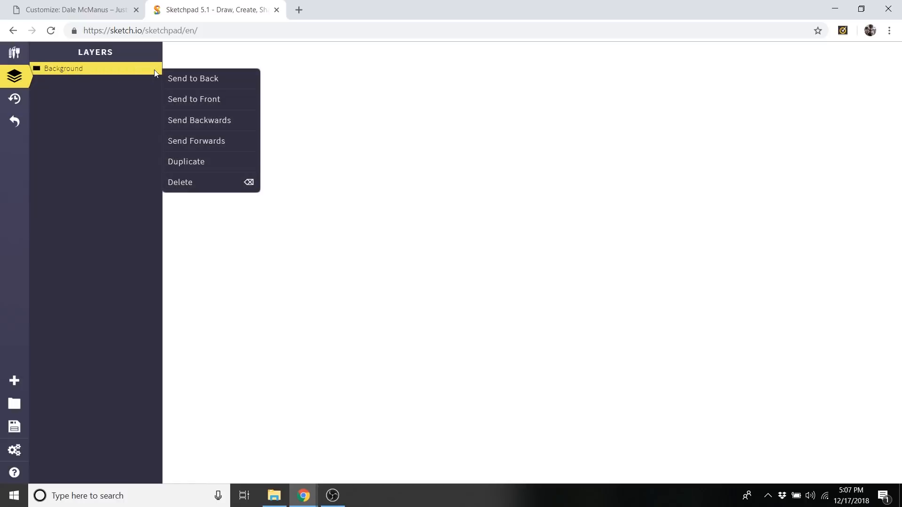
pyautogui.click(208, 184)
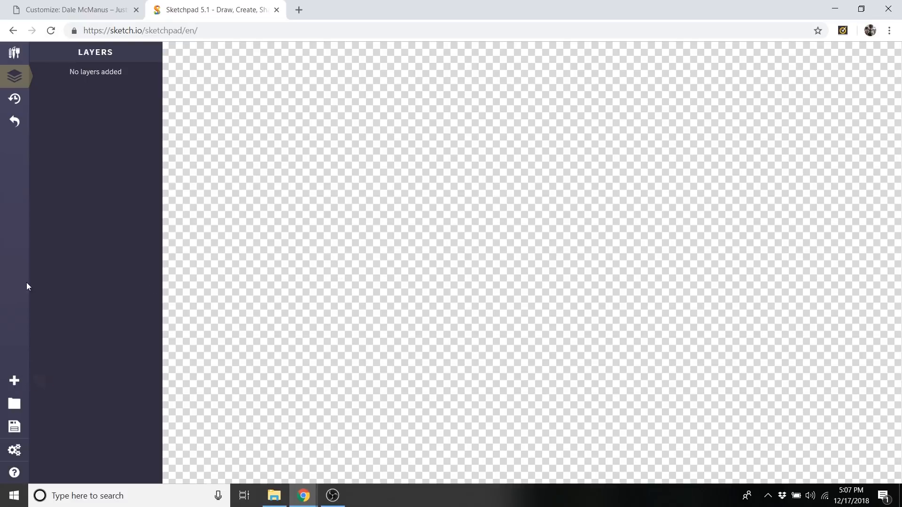
# Create a new 1536 by 754 px canvas with the Blueprint background.
pyautogui.click(15, 381)
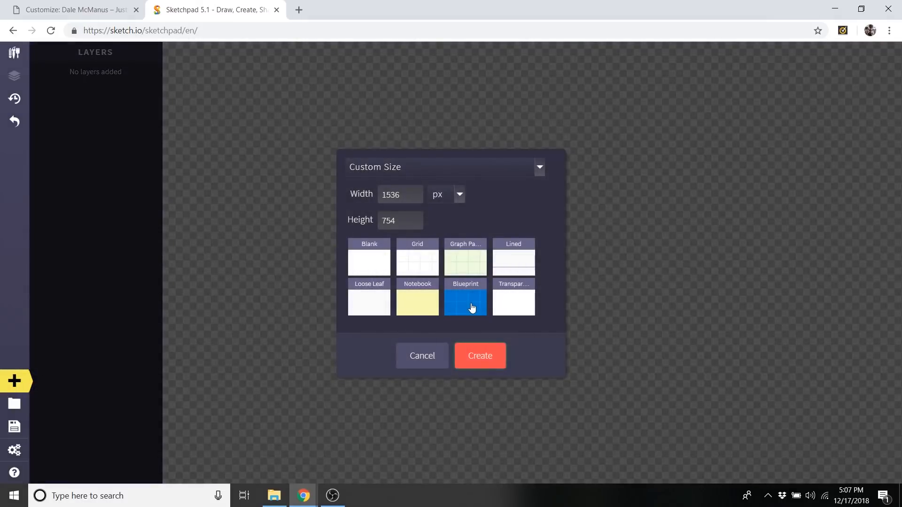
pyautogui.click(475, 308)
pyautogui.click(485, 357)
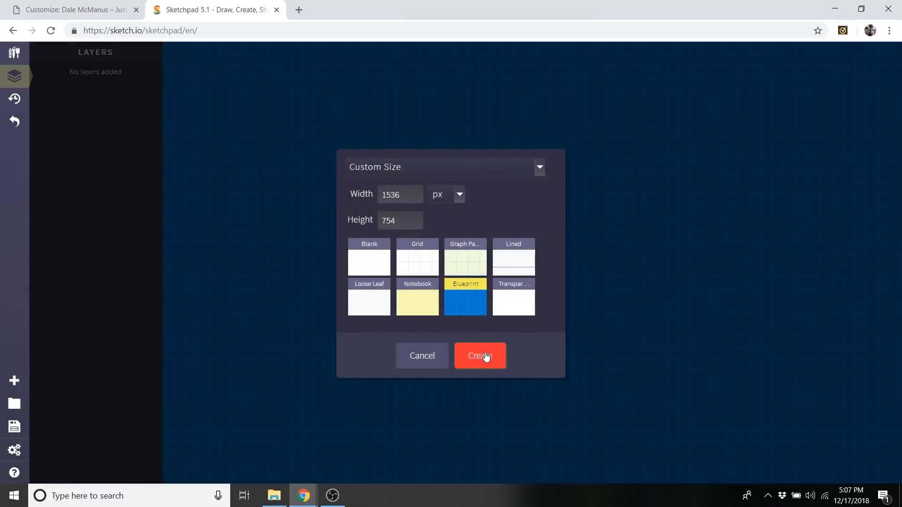
pyautogui.click(485, 357)
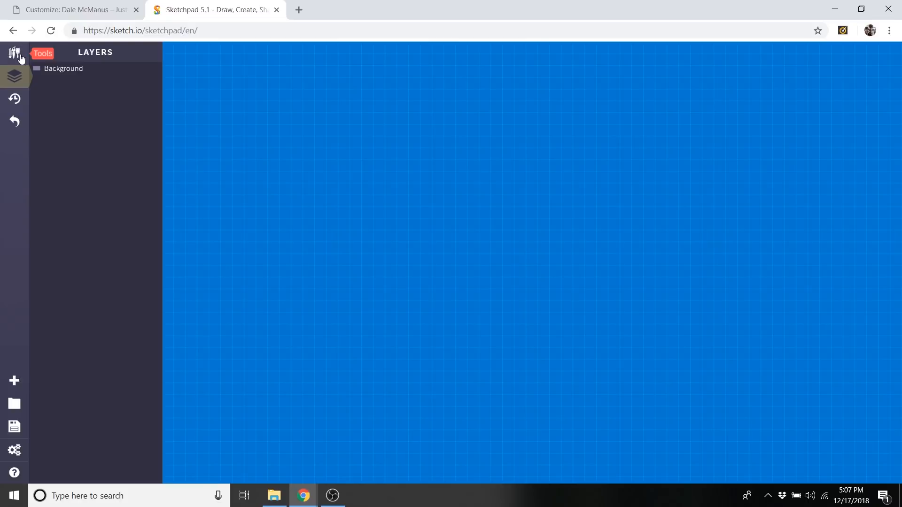
# Set the Calligraphy brush's outline color to white (#ffffff).
pyautogui.click(21, 56)
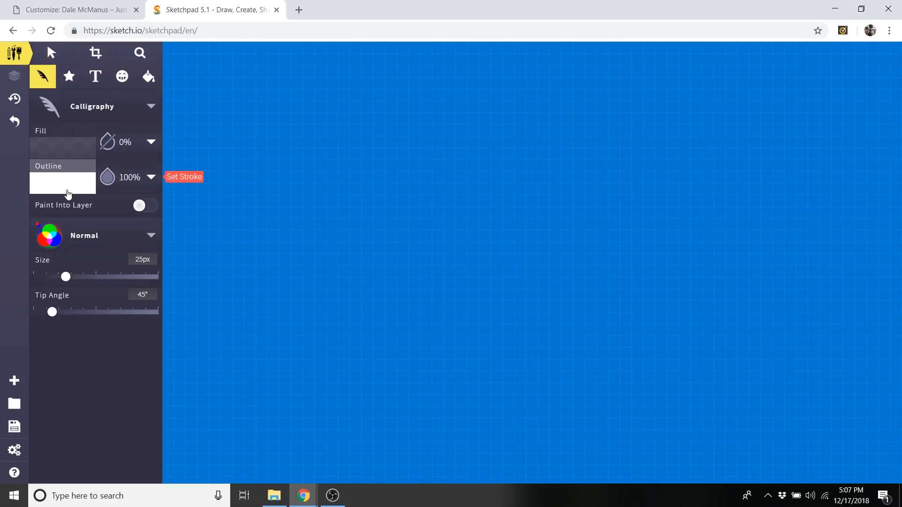
pyautogui.click(75, 183)
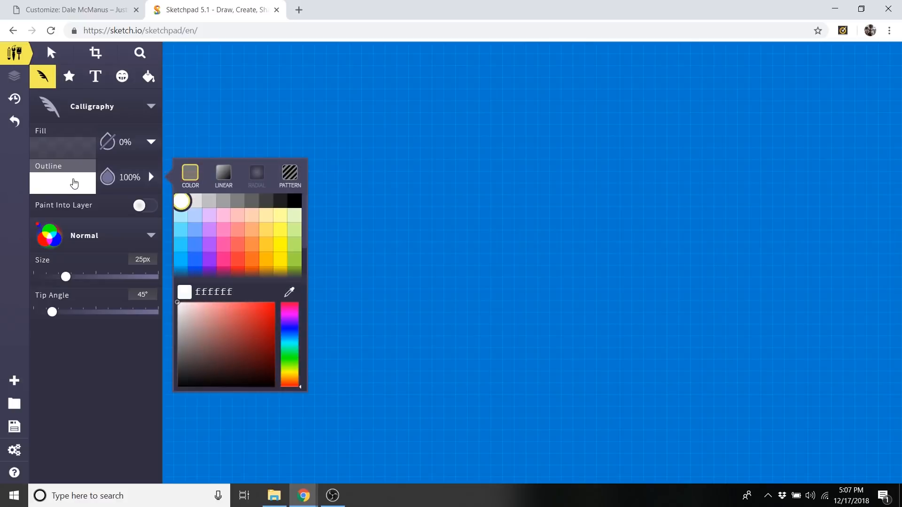
pyautogui.click(294, 201)
pyautogui.click(80, 186)
pyautogui.click(80, 188)
pyautogui.click(181, 201)
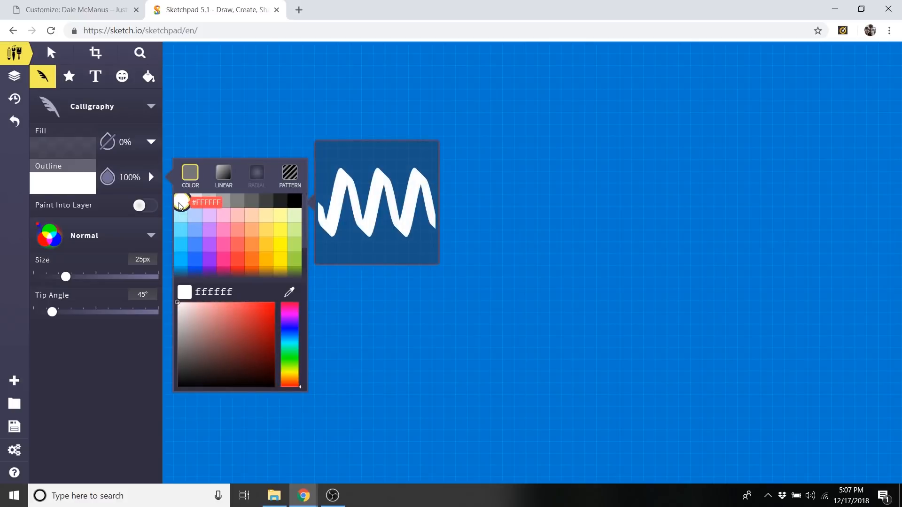
pyautogui.click(91, 183)
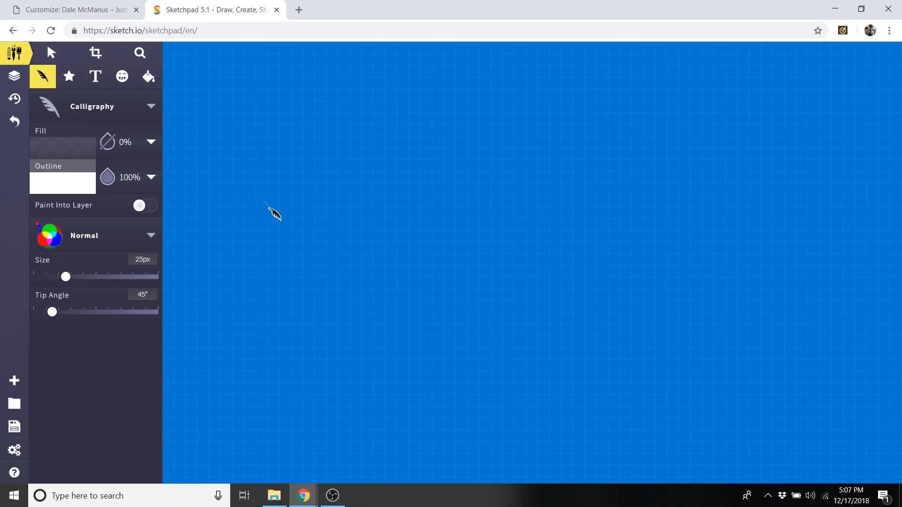
# Handwrite the site owner's name as a signature across the middle of the canvas with the Calligraphy brush.
pyautogui.moveTo(227, 204)
pyautogui.mouseDown()
pyautogui.moveTo(331, 218)
pyautogui.moveTo(260, 293)
pyautogui.moveTo(220, 298)
pyautogui.mouseUp()
pyautogui.moveTo(296, 172); pyautogui.dragTo(258, 314)
pyautogui.moveTo(368, 271)
pyautogui.mouseDown()
pyautogui.moveTo(337, 301)
pyautogui.moveTo(444, 303)
pyautogui.moveTo(493, 278)
pyautogui.moveTo(553, 309)
pyautogui.moveTo(604, 281)
pyautogui.moveTo(744, 266)
pyautogui.mouseUp()
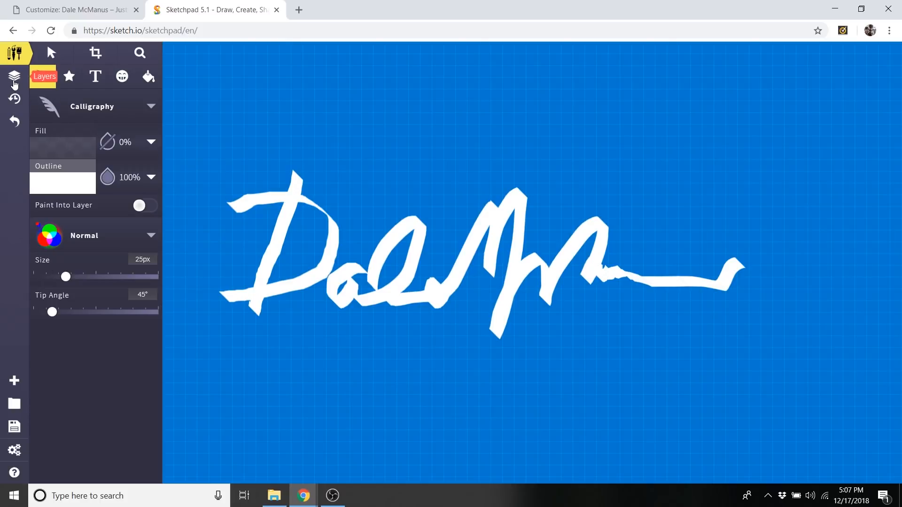
# Delete the blueprint Background layer beneath the signature, keeping the calligraphy layers.
pyautogui.click(14, 77)
pyautogui.moveTo(123, 111)
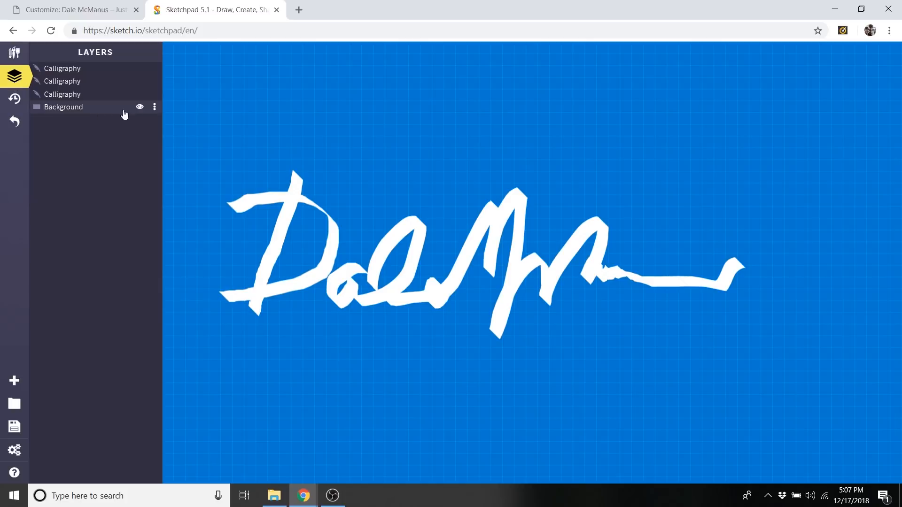
pyautogui.click(153, 112)
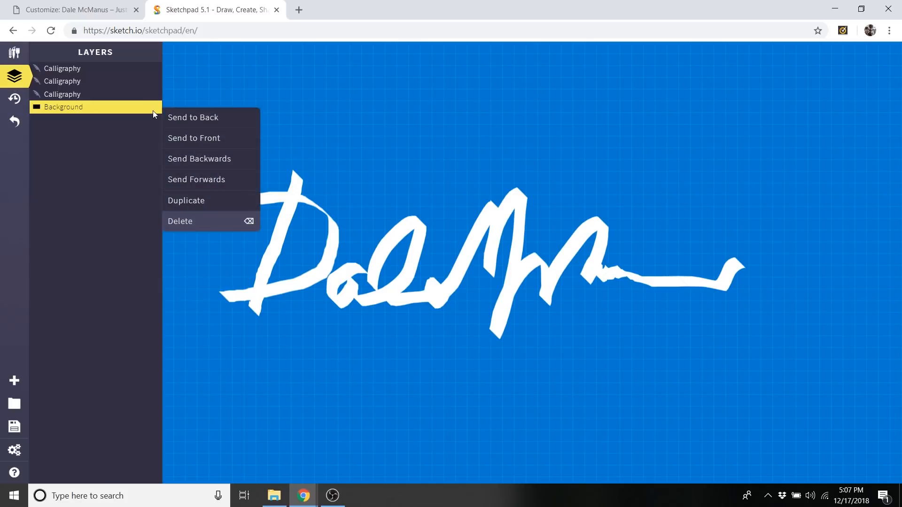
pyautogui.click(179, 223)
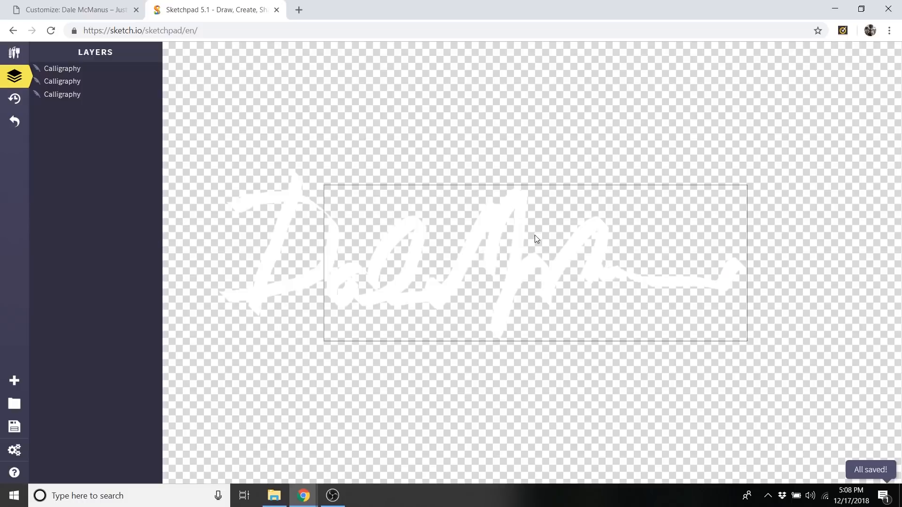
# Open the export options for the signature drawing.
pyautogui.click(17, 433)
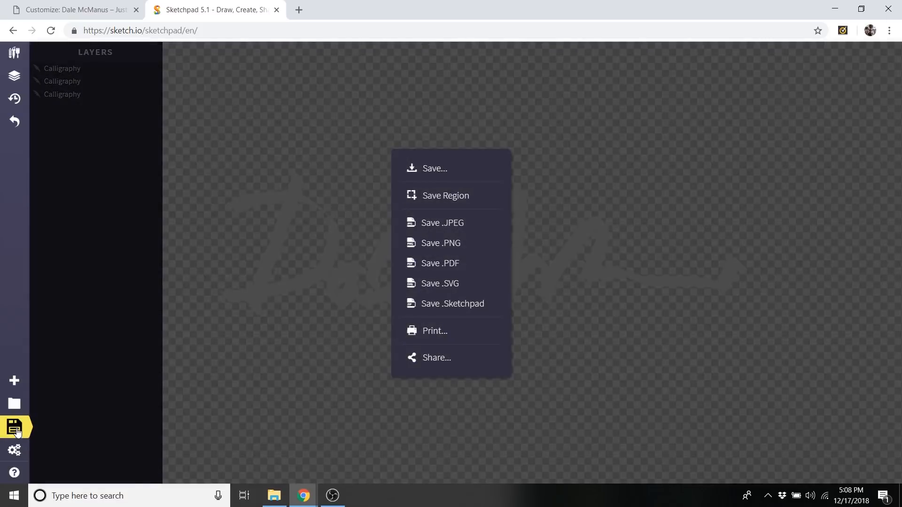
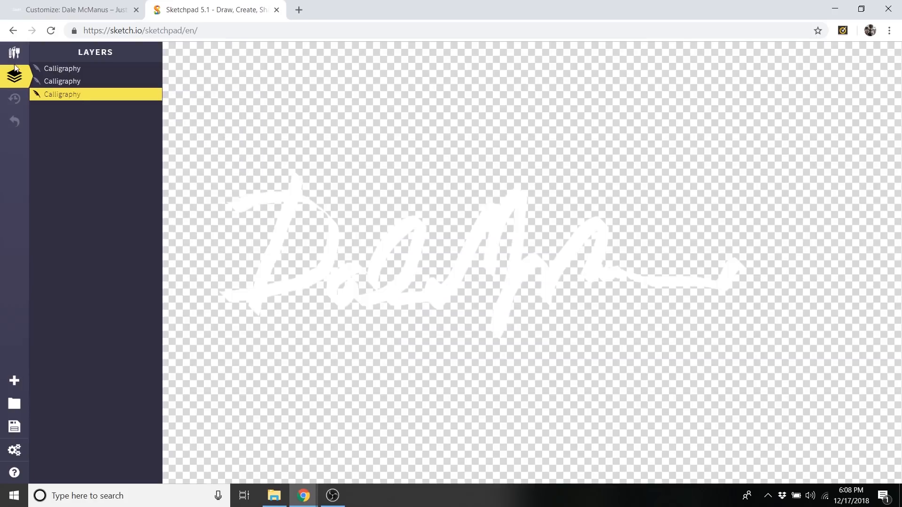
# Delete all three Calligraphy layers of the white signature to clear the canvas.
pyautogui.click(14, 53)
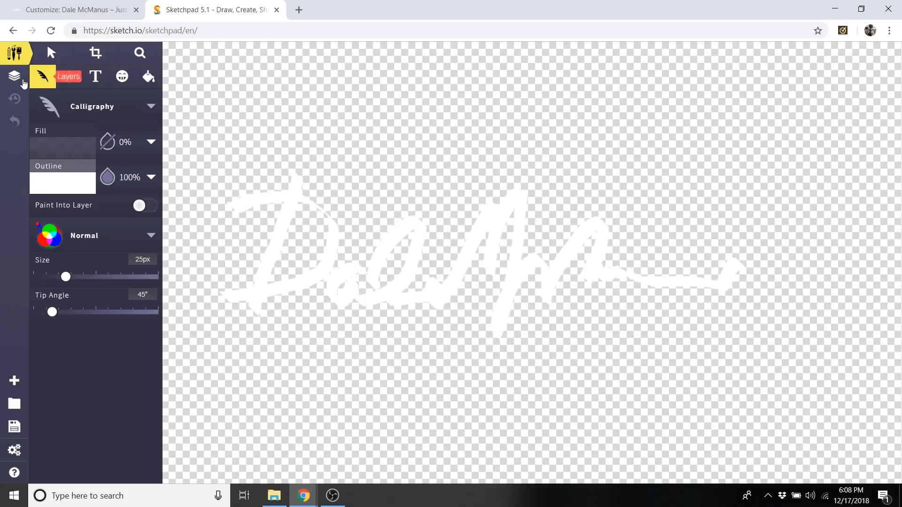
pyautogui.click(13, 80)
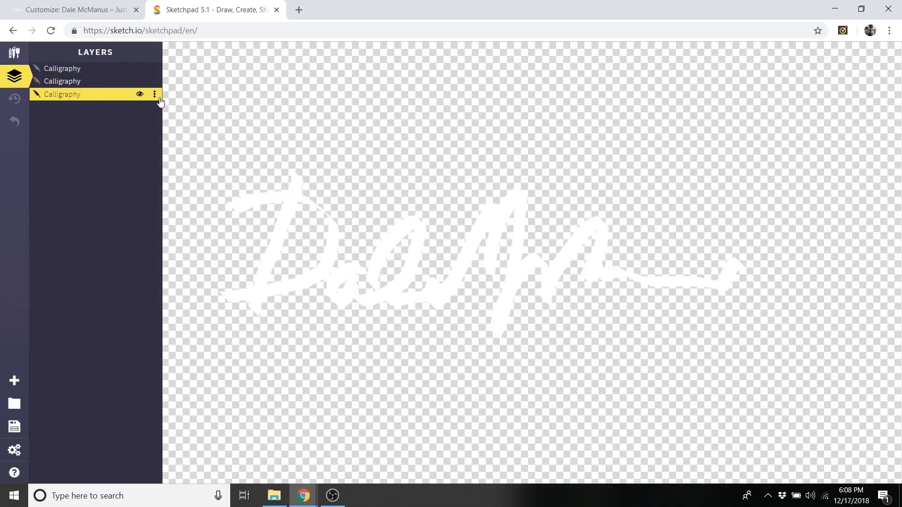
pyautogui.click(155, 95)
pyautogui.click(187, 207)
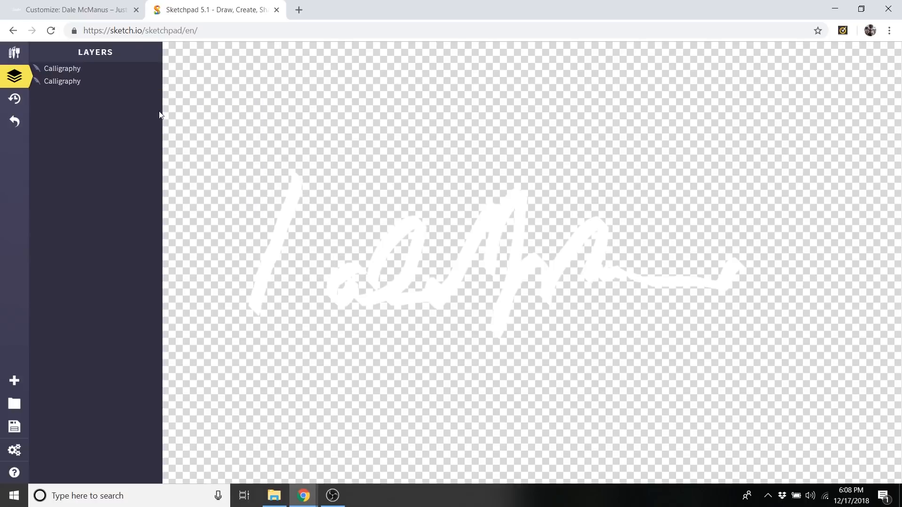
pyautogui.click(154, 84)
pyautogui.click(175, 196)
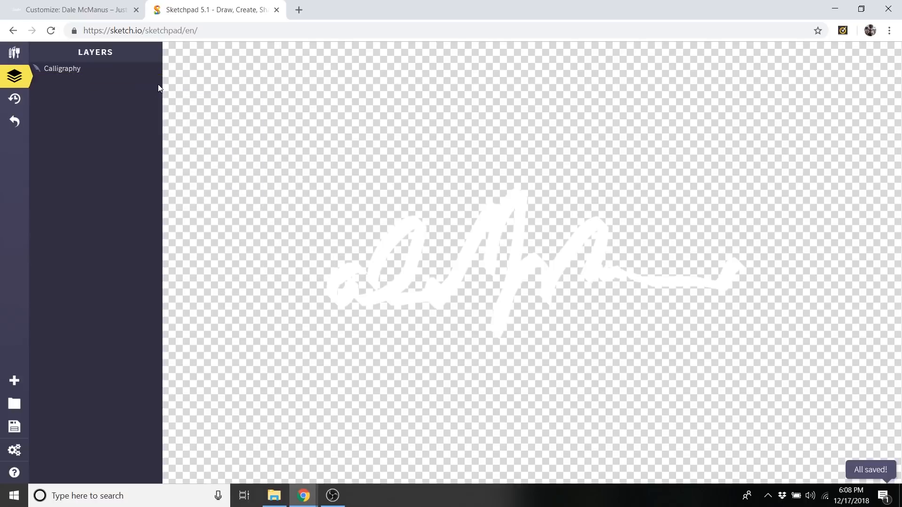
pyautogui.click(154, 68)
pyautogui.click(179, 182)
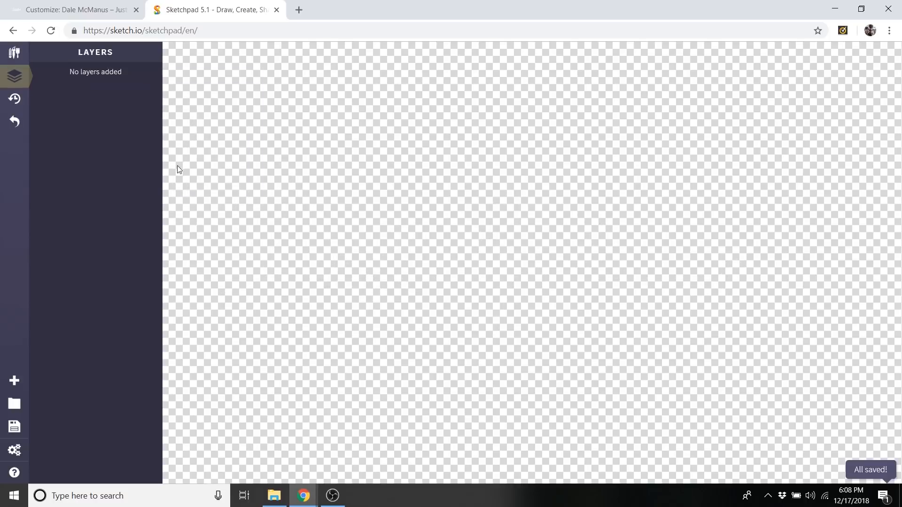
# Set the Calligraphy brush's outline color to black (#000000) and its size to 51 px.
pyautogui.click(14, 54)
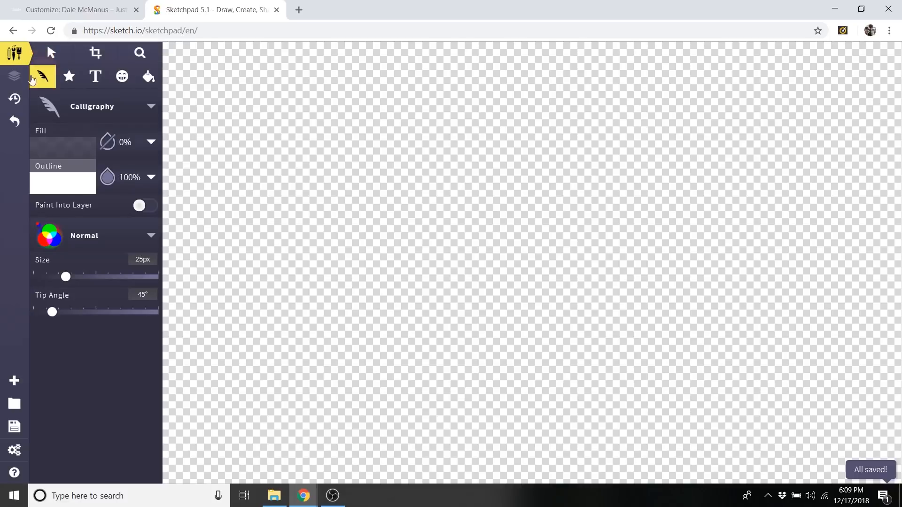
pyautogui.click(62, 182)
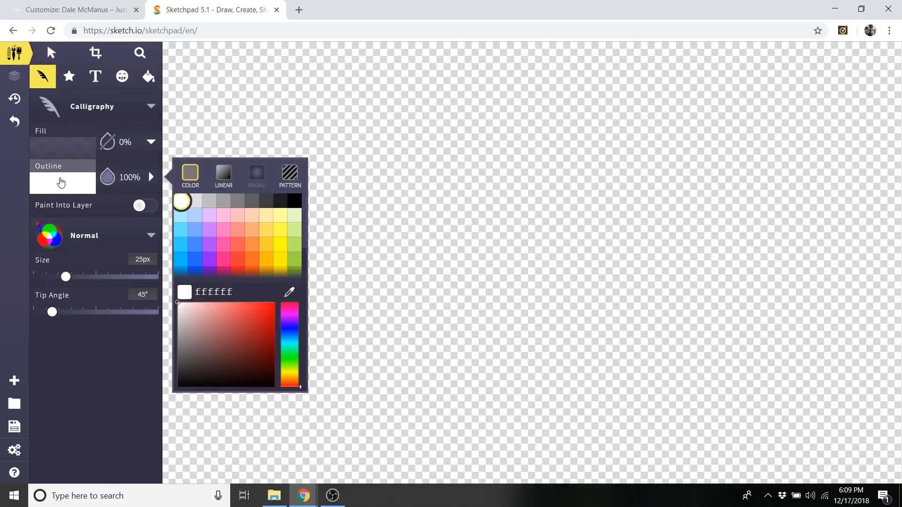
pyautogui.click(294, 201)
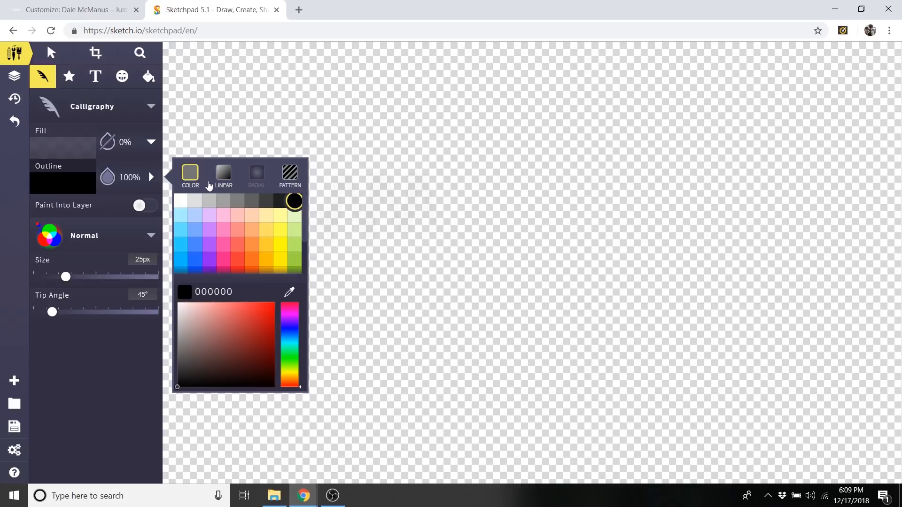
pyautogui.moveTo(66, 283); pyautogui.dragTo(95, 285)
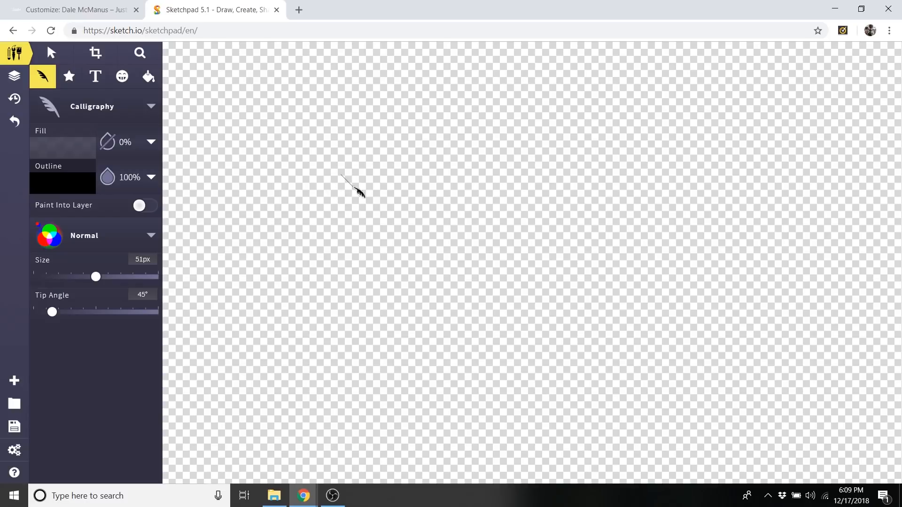
# Draw the large initials DM in the middle of the canvas with the Calligraphy brush.
pyautogui.moveTo(430, 184); pyautogui.dragTo(436, 352)
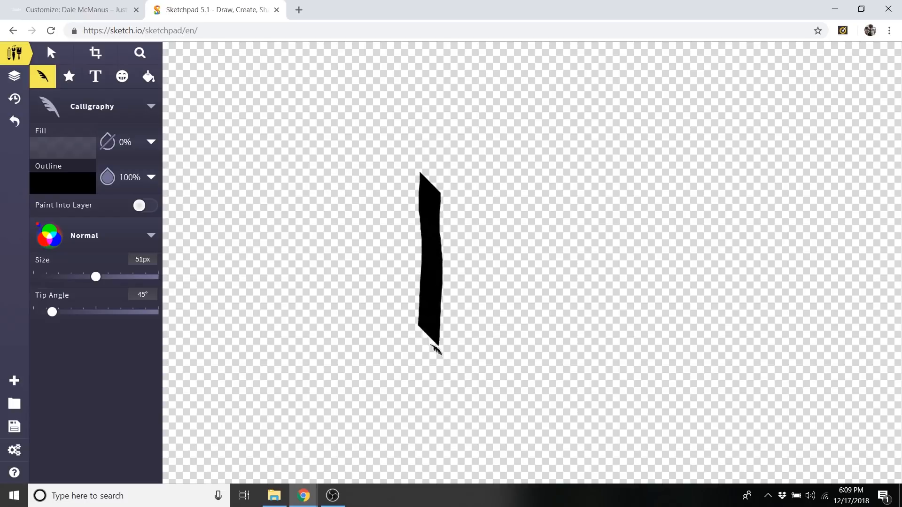
pyautogui.moveTo(423, 178)
pyautogui.mouseDown()
pyautogui.moveTo(540, 253)
pyautogui.moveTo(478, 345)
pyautogui.moveTo(422, 344)
pyautogui.mouseUp()
pyautogui.moveTo(540, 350)
pyautogui.mouseDown()
pyautogui.moveTo(570, 254)
pyautogui.moveTo(593, 262)
pyautogui.moveTo(657, 191)
pyautogui.moveTo(677, 363)
pyautogui.mouseUp()
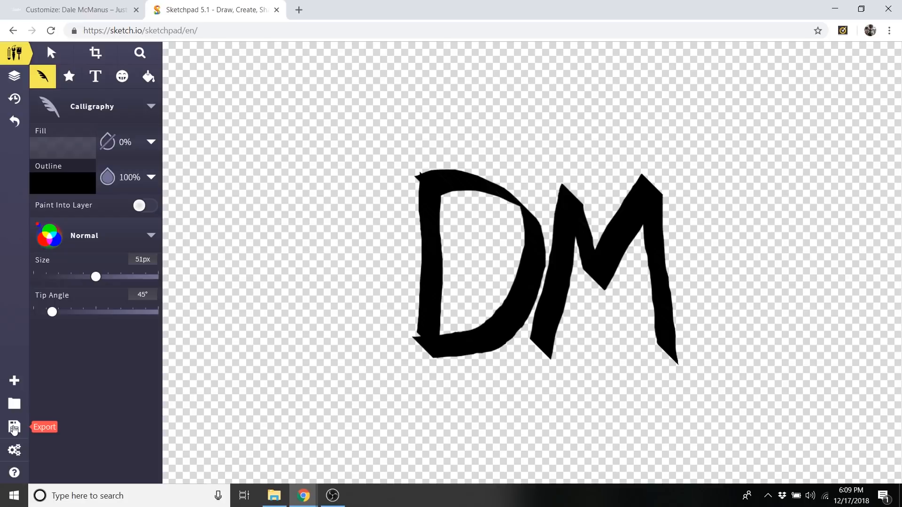
# Export the initials drawing as a PNG file and close Sketchpad to return to the WordPress Customizer.
pyautogui.click(14, 428)
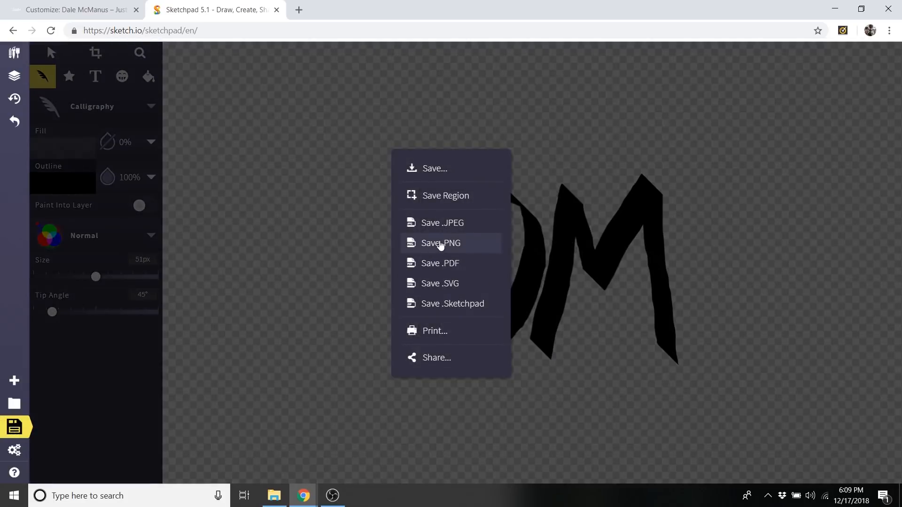
pyautogui.click(444, 245)
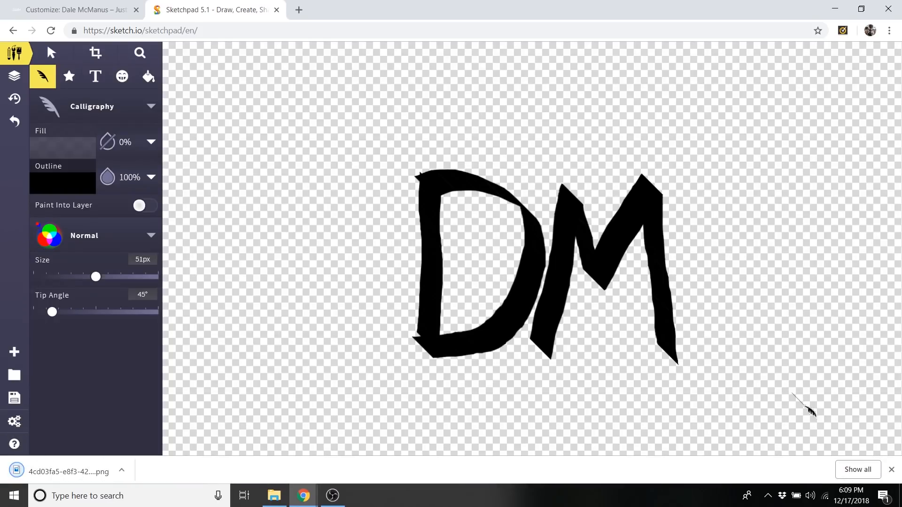
pyautogui.click(891, 469)
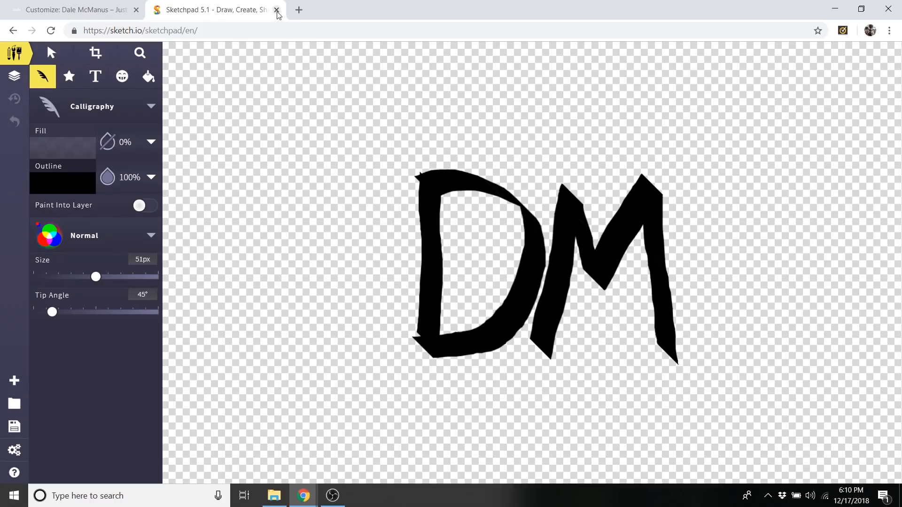
pyautogui.click(277, 10)
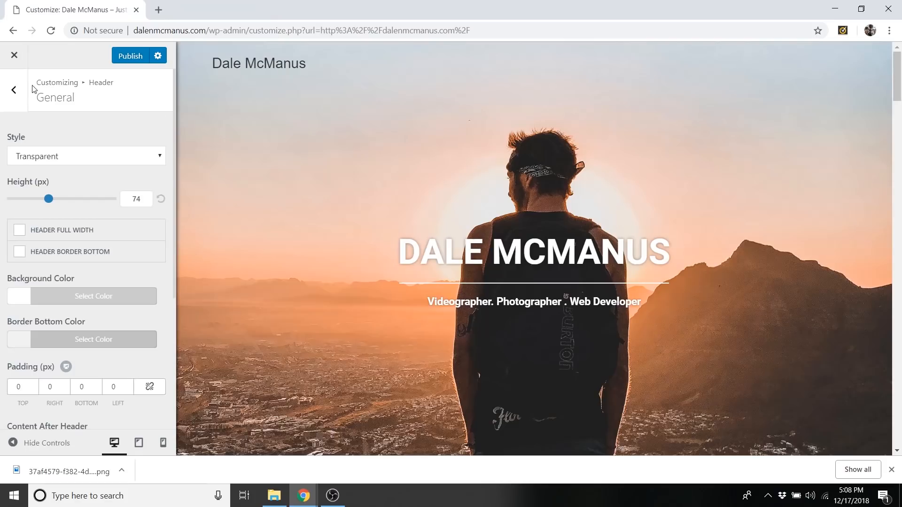
# Upload the white signature PNG from the Data (D:) Downloads folder as the logo in the Header's Logo settings.
pyautogui.click(13, 91)
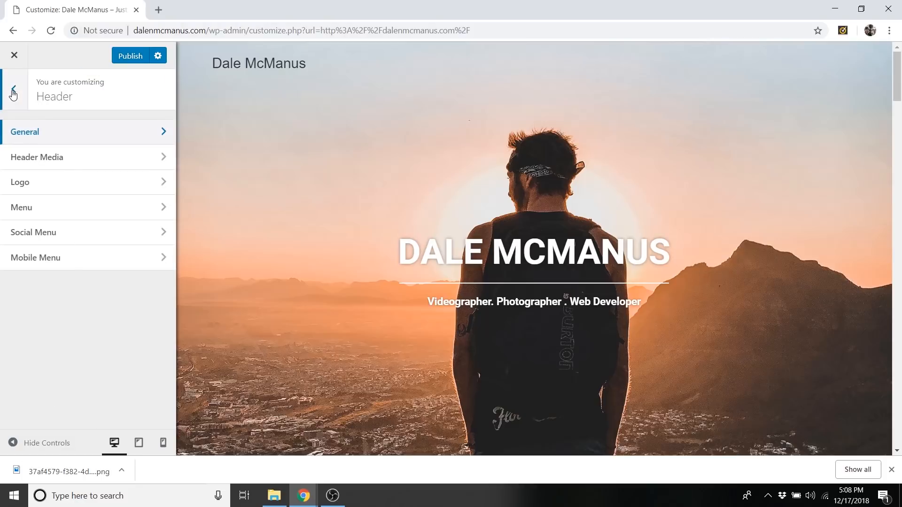
pyautogui.click(44, 193)
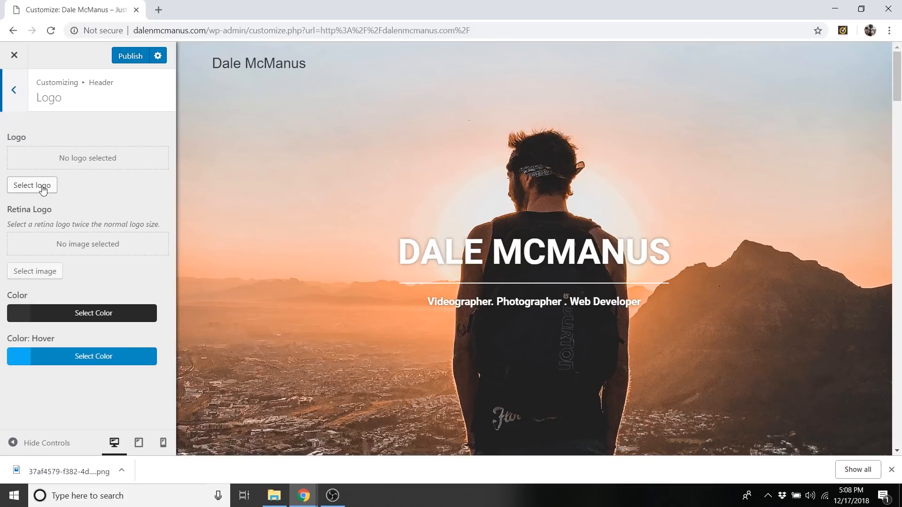
pyautogui.click(41, 185)
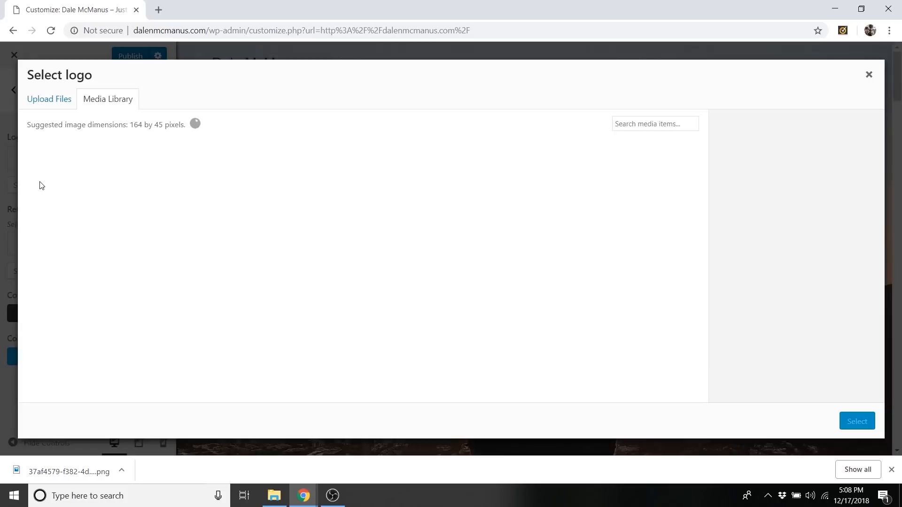
pyautogui.click(50, 100)
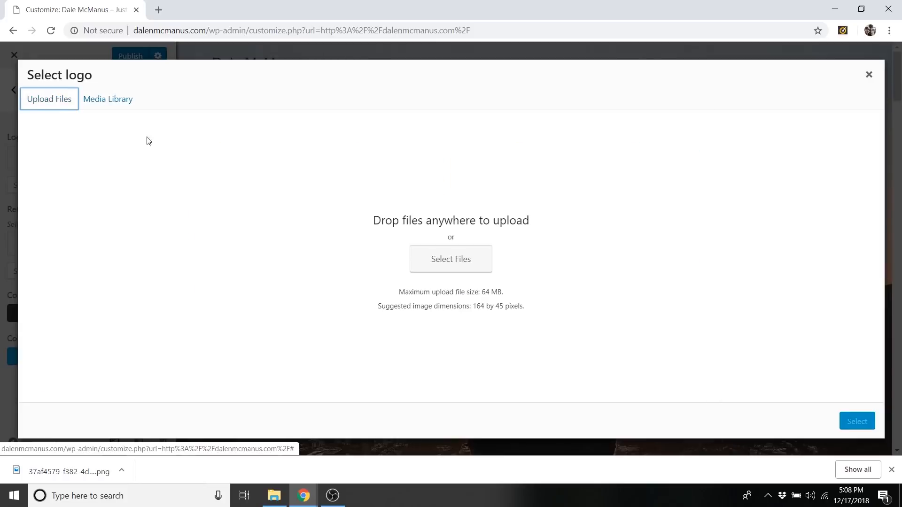
pyautogui.click(471, 262)
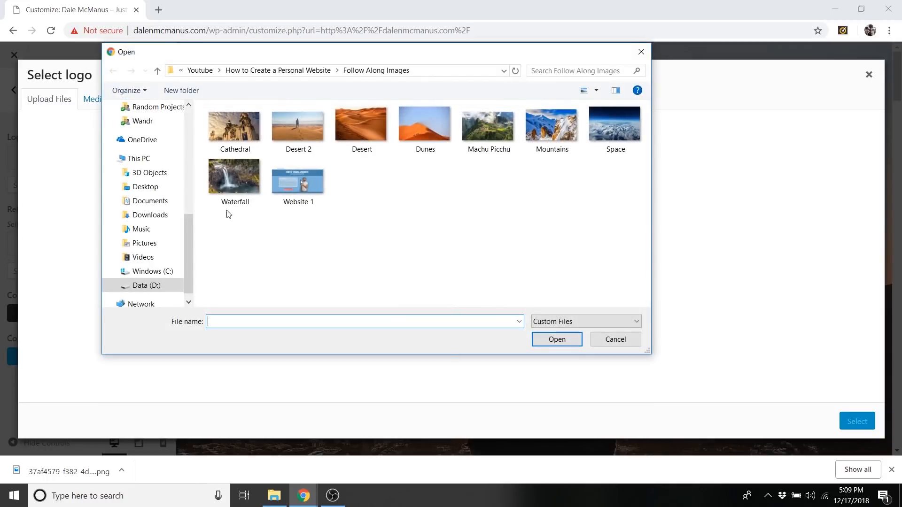
pyautogui.click(149, 286)
pyautogui.doubleClick(255, 158)
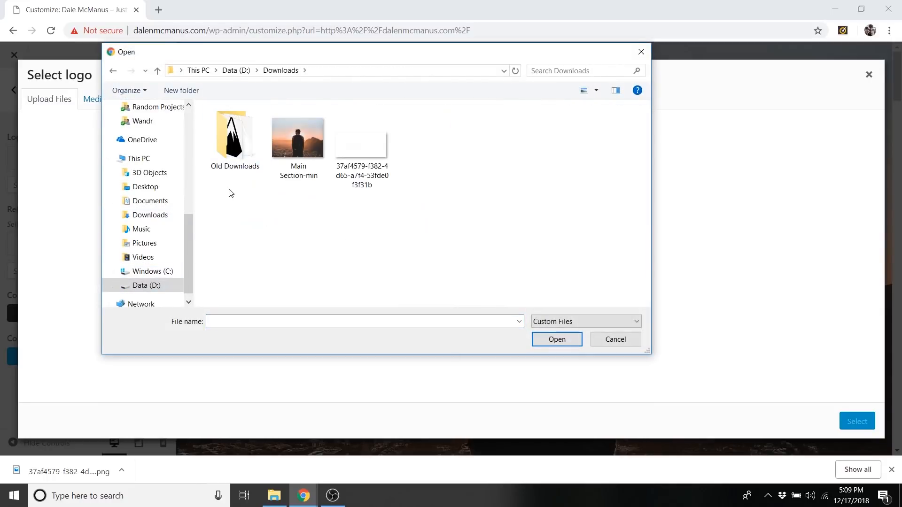
pyautogui.click(358, 140)
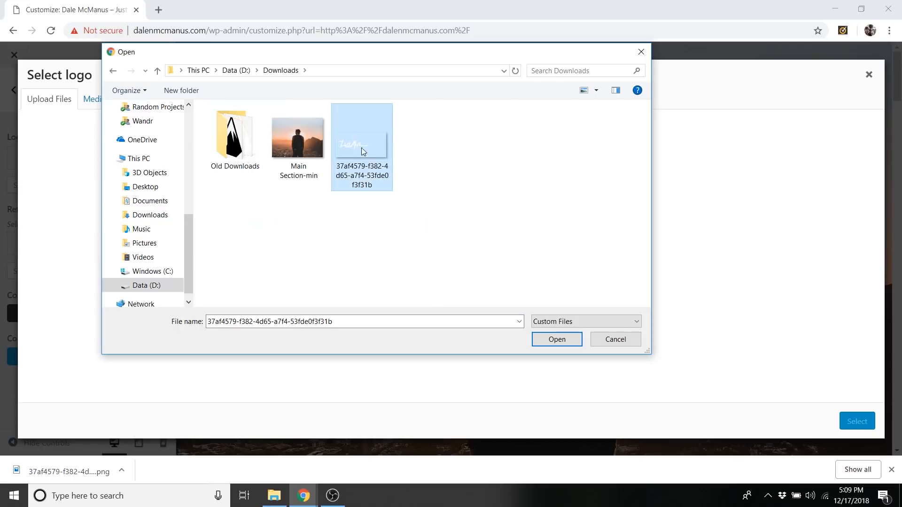
pyautogui.click(571, 340)
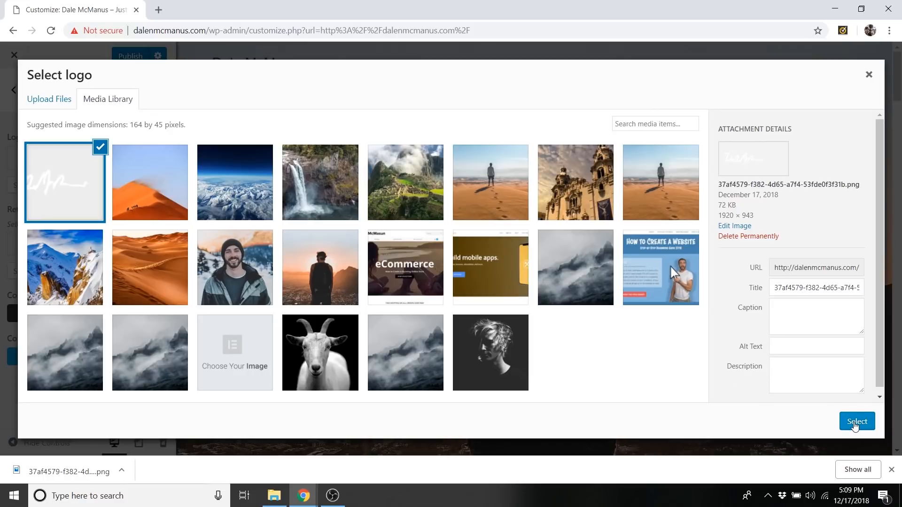
# Crop the empty right side off the uploaded signature logo and set the logo's max width to 188 px.
pyautogui.click(842, 419)
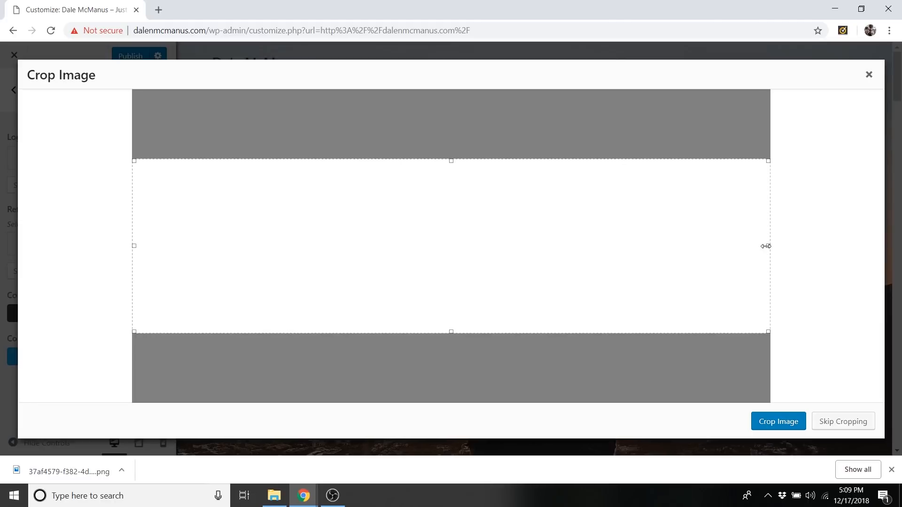
pyautogui.moveTo(767, 246); pyautogui.dragTo(647, 309)
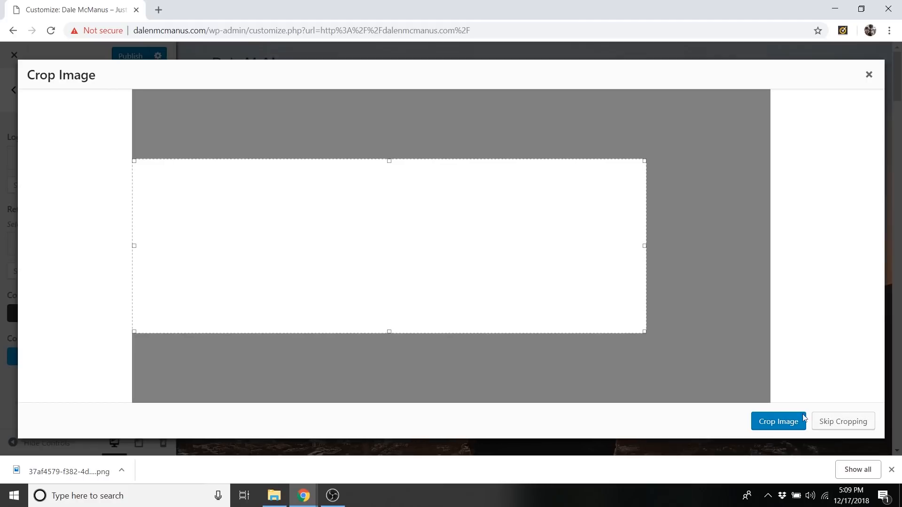
pyautogui.click(792, 429)
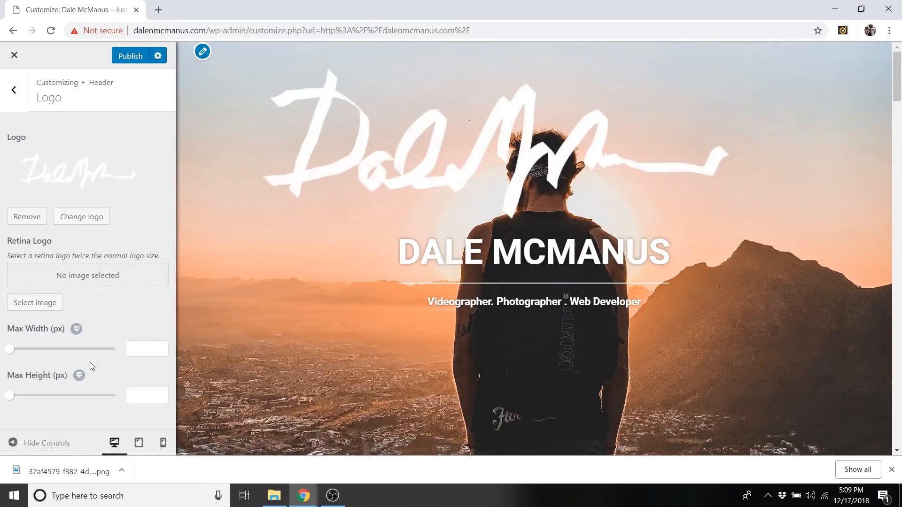
pyautogui.moveTo(10, 349); pyautogui.dragTo(50, 356)
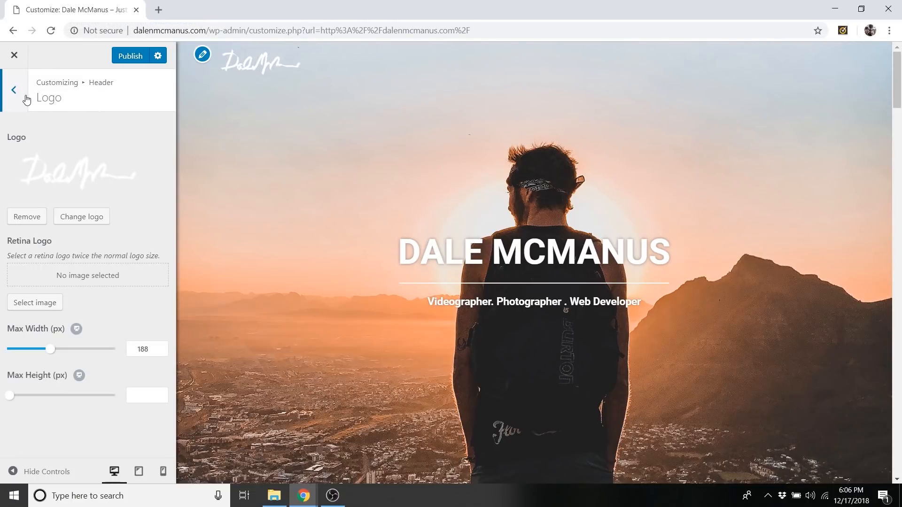
# Upload the DM initials PNG from the Downloads folder for the Site Icon in the Site Identity settings.
pyautogui.click(16, 92)
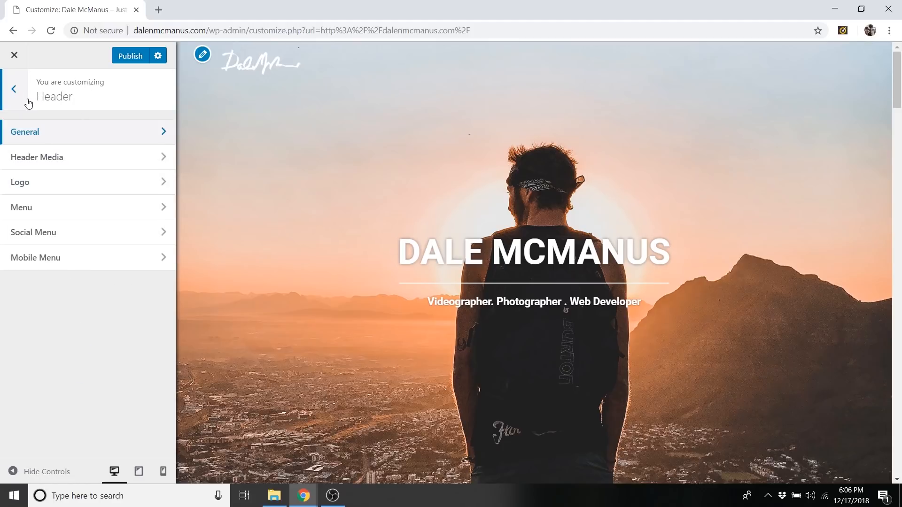
pyautogui.click(15, 90)
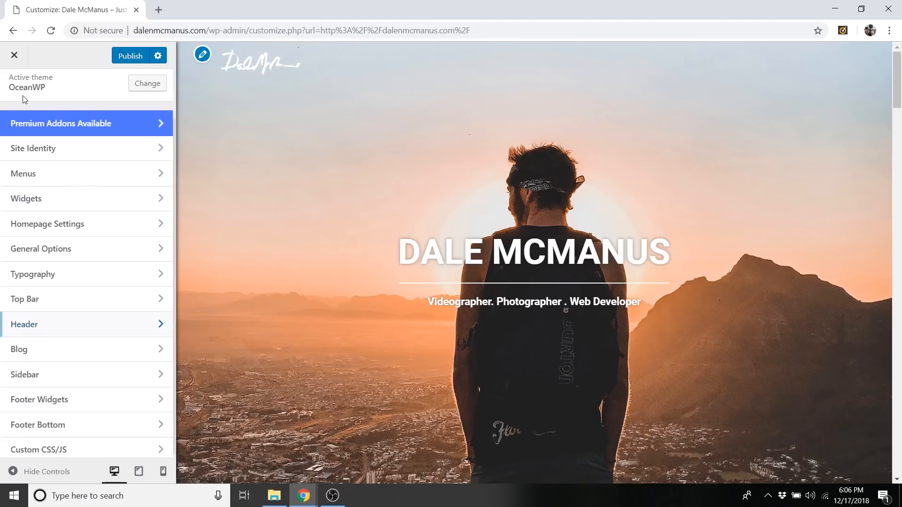
pyautogui.click(48, 148)
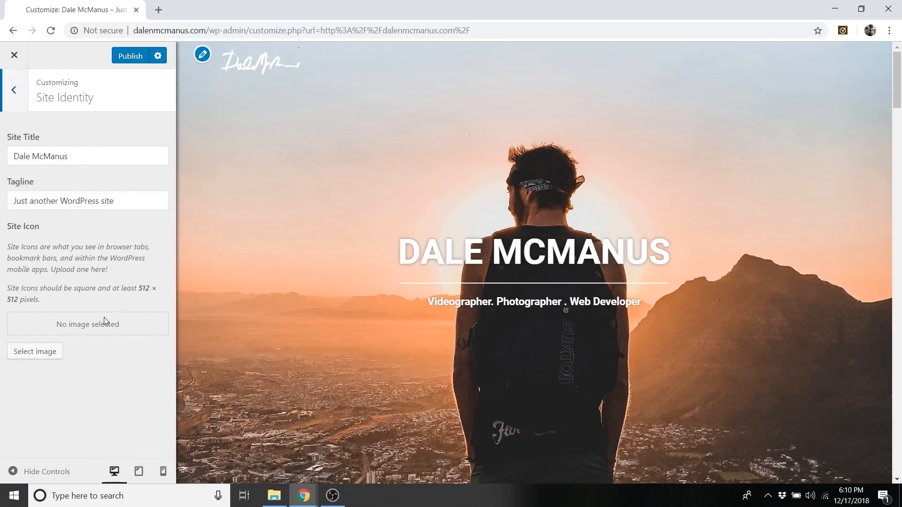
pyautogui.click(36, 351)
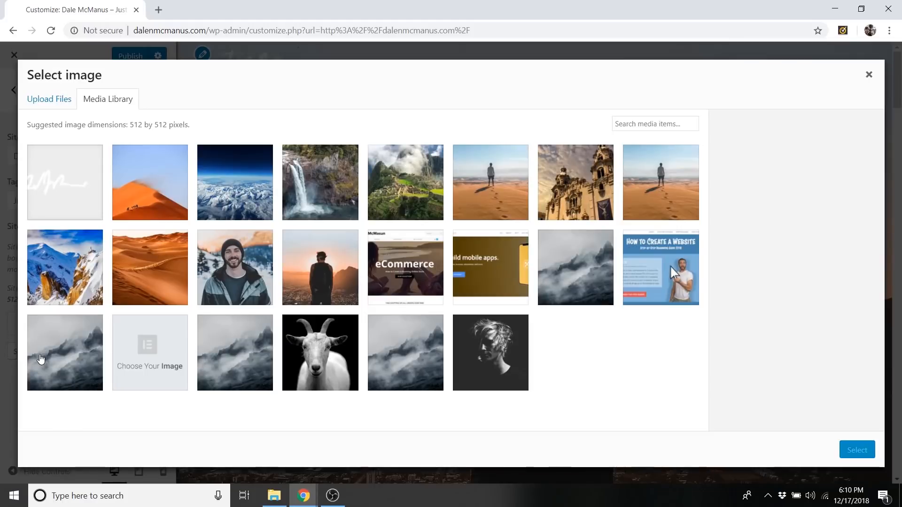
pyautogui.click(54, 104)
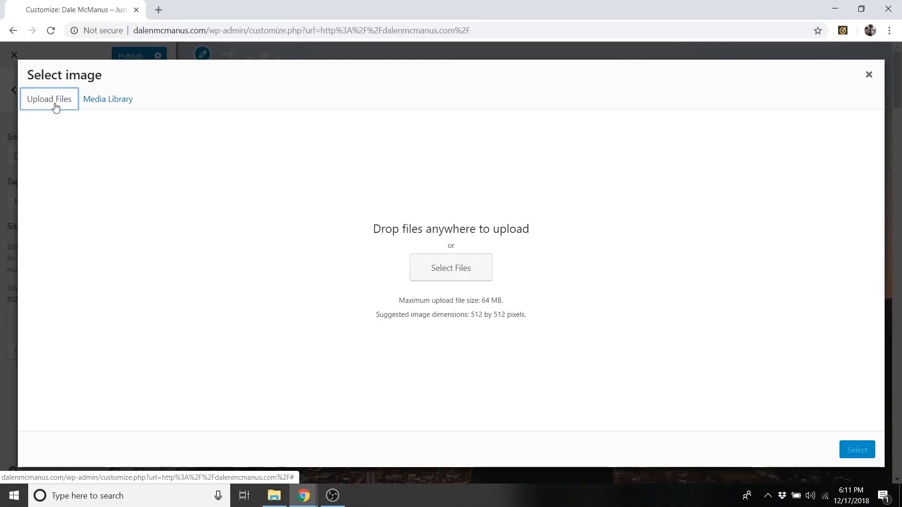
pyautogui.click(456, 273)
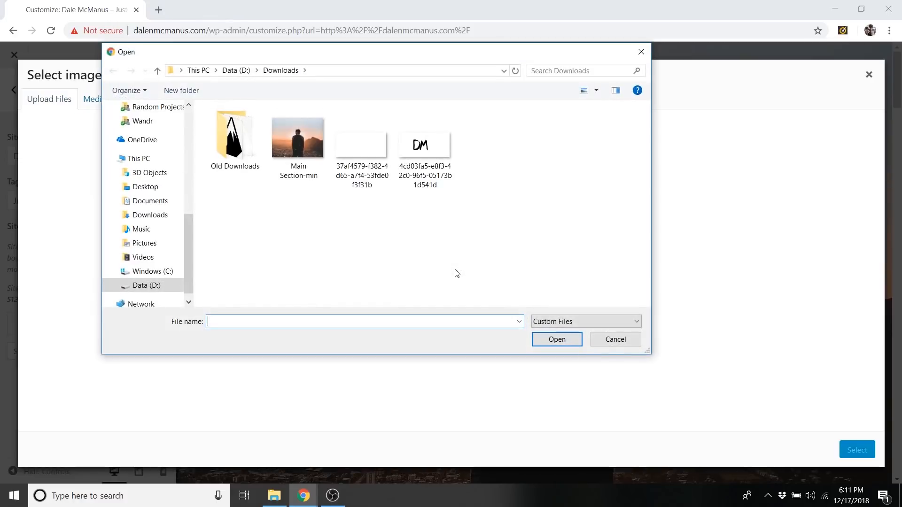
pyautogui.click(417, 145)
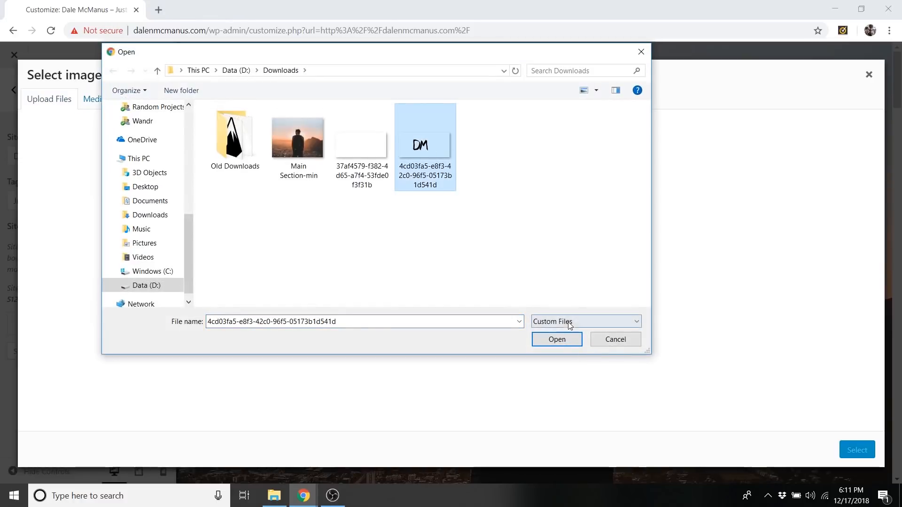
pyautogui.click(557, 339)
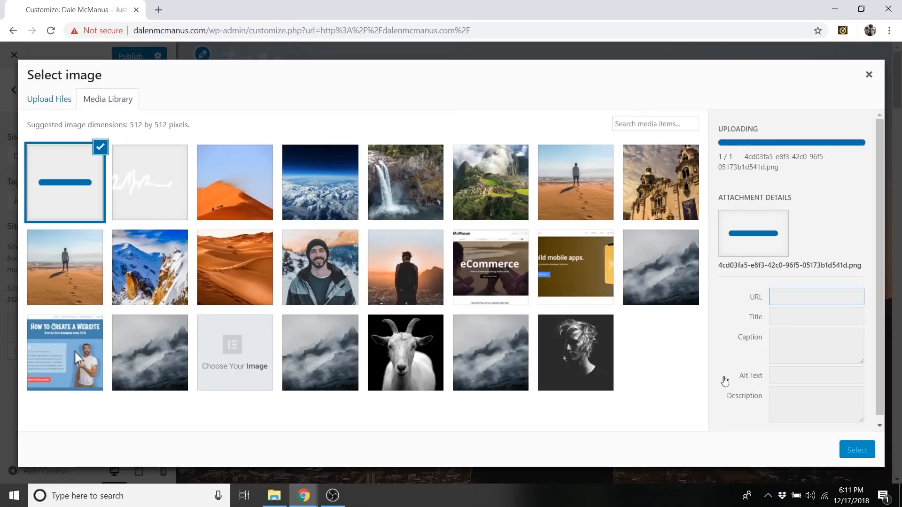
# Use the uploaded initials image as the site icon, cropping it tightly to a square around the letters.
pyautogui.click(853, 454)
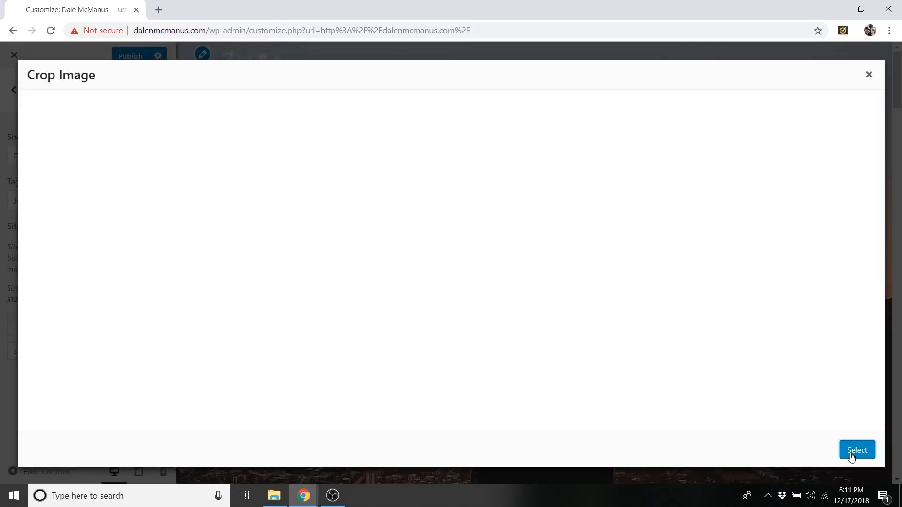
pyautogui.moveTo(446, 235); pyautogui.dragTo(403, 239)
pyautogui.moveTo(485, 90); pyautogui.dragTo(415, 165)
pyautogui.moveTo(359, 217); pyautogui.dragTo(388, 192)
pyautogui.moveTo(450, 137); pyautogui.dragTo(421, 162)
pyautogui.moveTo(383, 196); pyautogui.dragTo(394, 181)
pyautogui.click(854, 446)
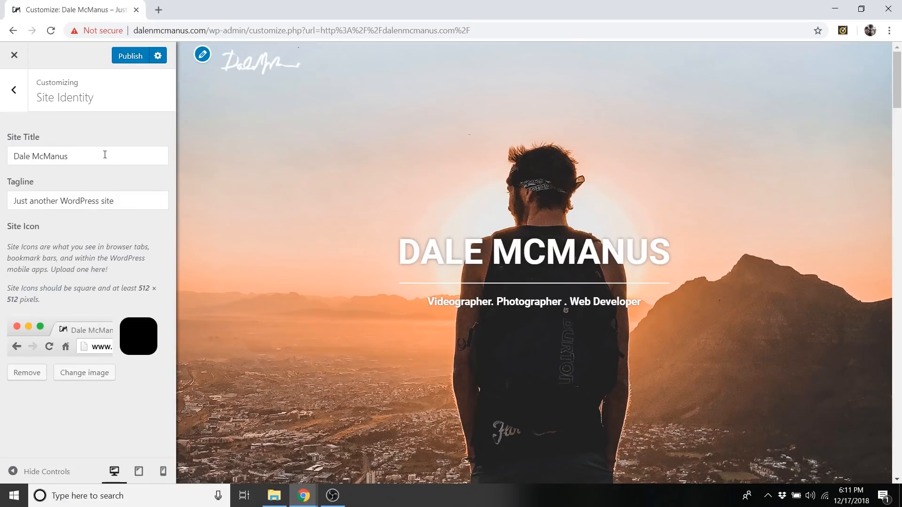
# Set the site tagline to "Videographer . Photographer . Web Developer" and publish the changes.
pyautogui.tripleClick(132, 203)
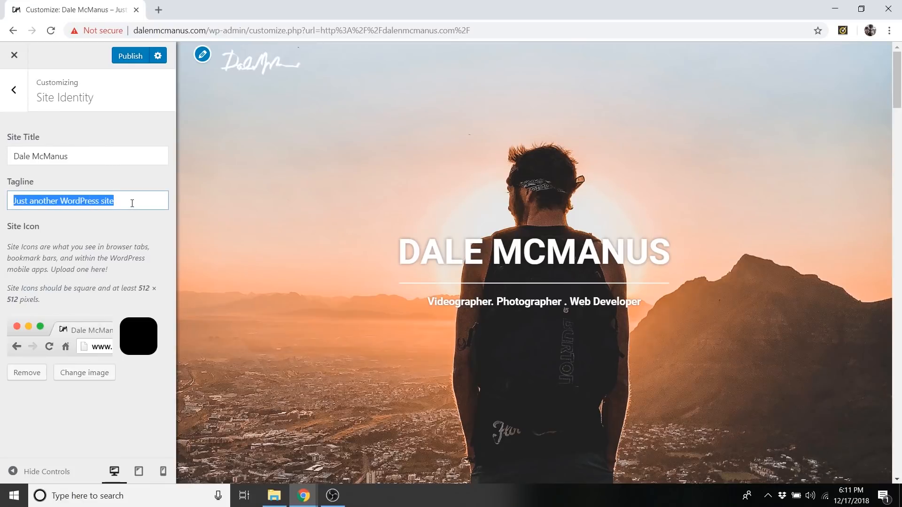
pyautogui.write('Videograph')
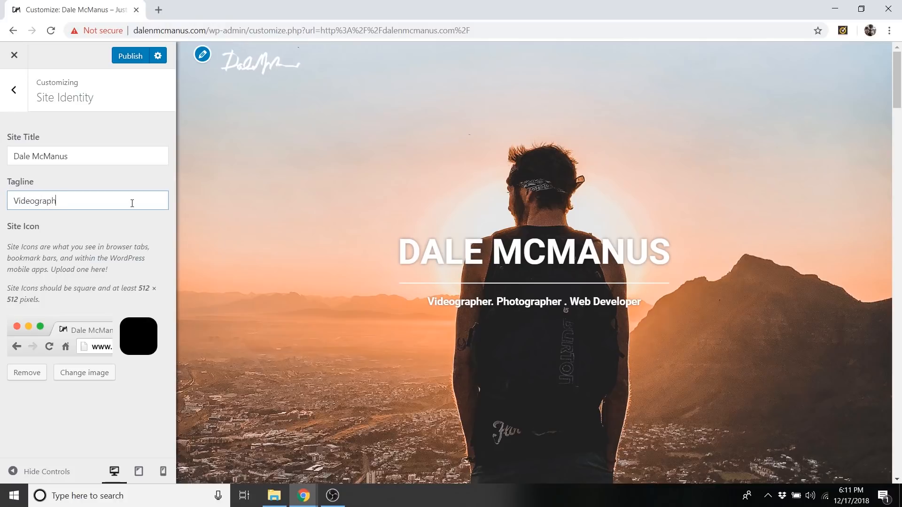
pyautogui.write('er . Photographer . Web Developer')
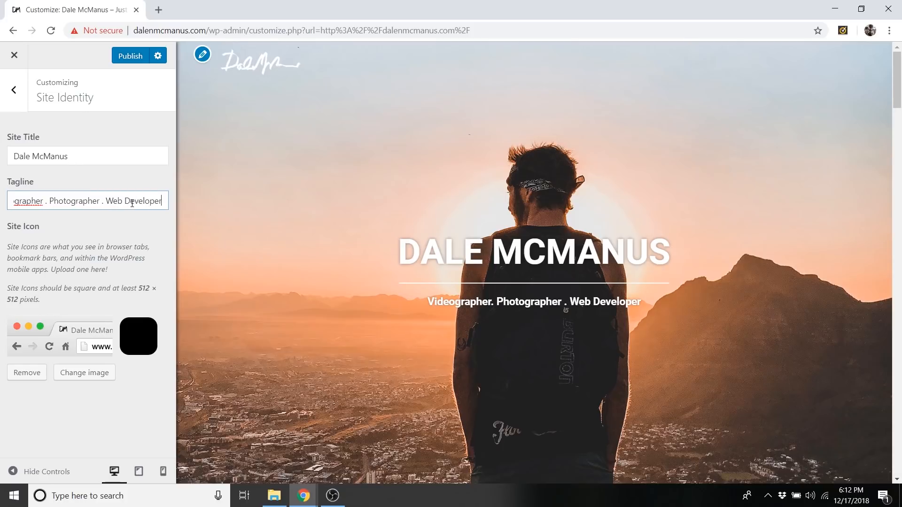
pyautogui.click(132, 56)
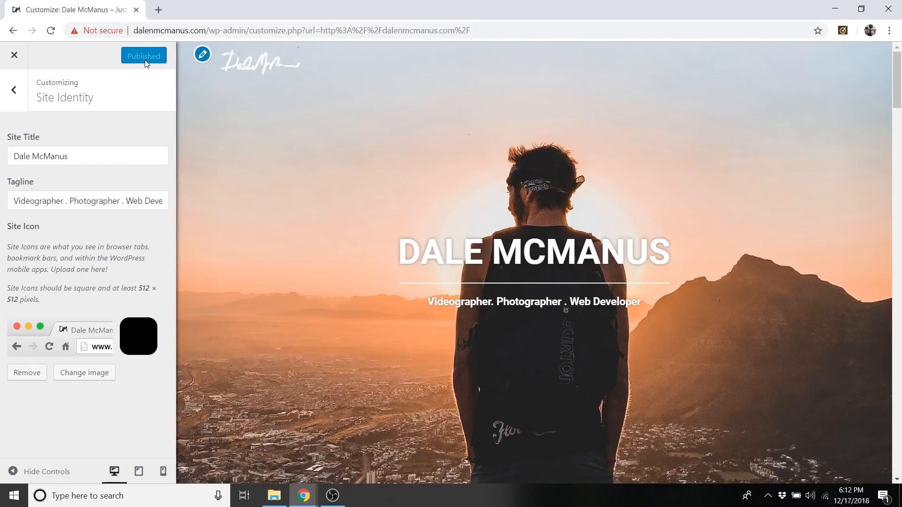
# Preview the homepage at full width with the Customizer controls hidden, checking the header and the sections below.
pyautogui.click(14, 91)
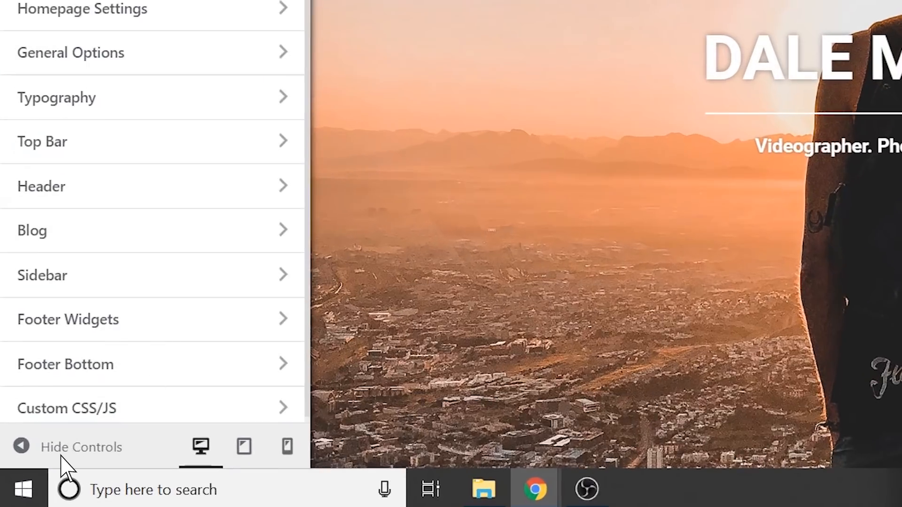
pyautogui.click(61, 454)
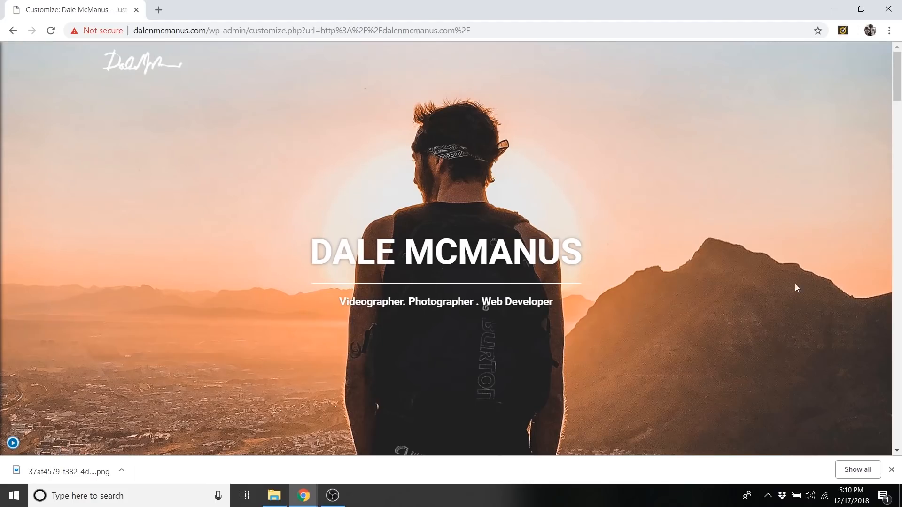
pyautogui.click(891, 469)
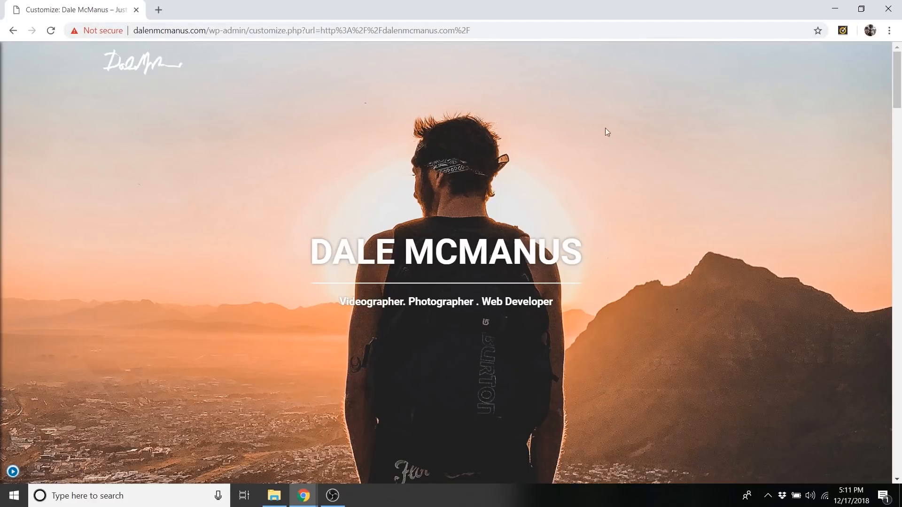
pyautogui.scroll(-10, 644, 125)
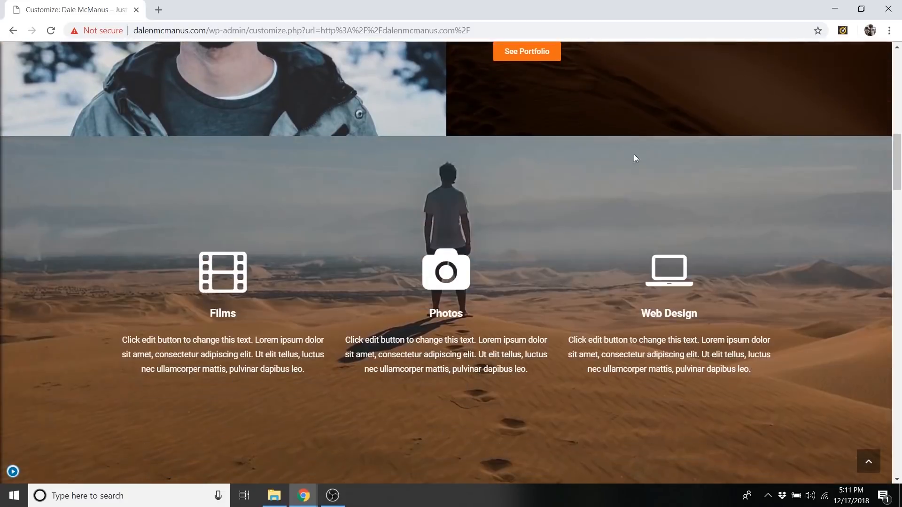
pyautogui.scroll(10, 636, 141)
pyautogui.scroll(3, 576, 200)
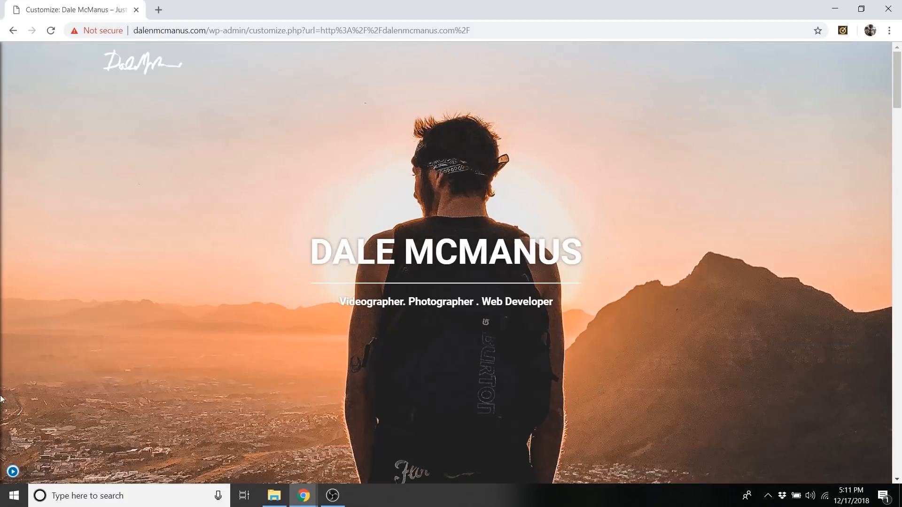
pyautogui.click(12, 472)
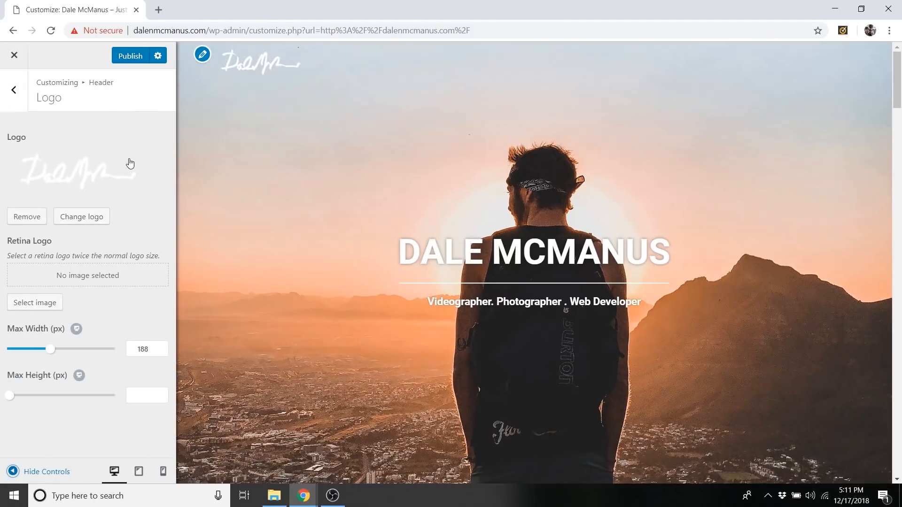
# Create a new menu named "Primary Menu" and assign it to the Main location.
pyautogui.click(24, 90)
pyautogui.click(24, 91)
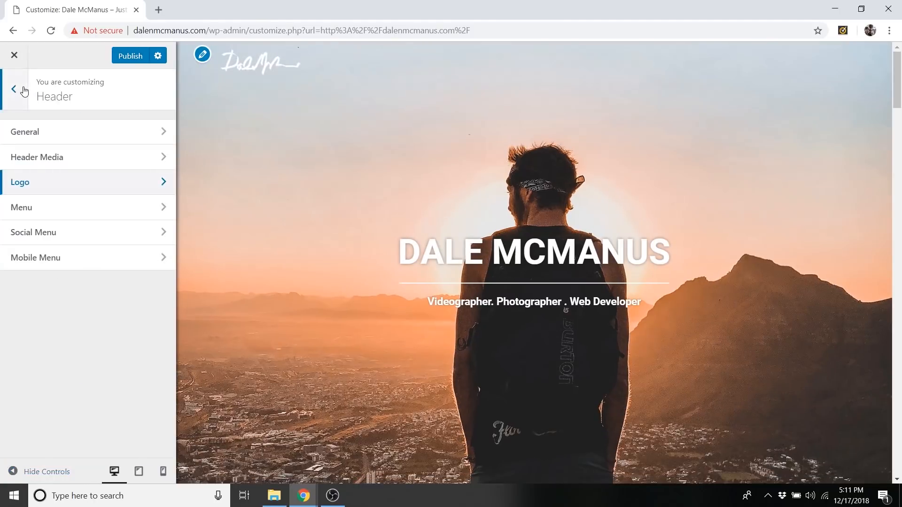
pyautogui.click(25, 91)
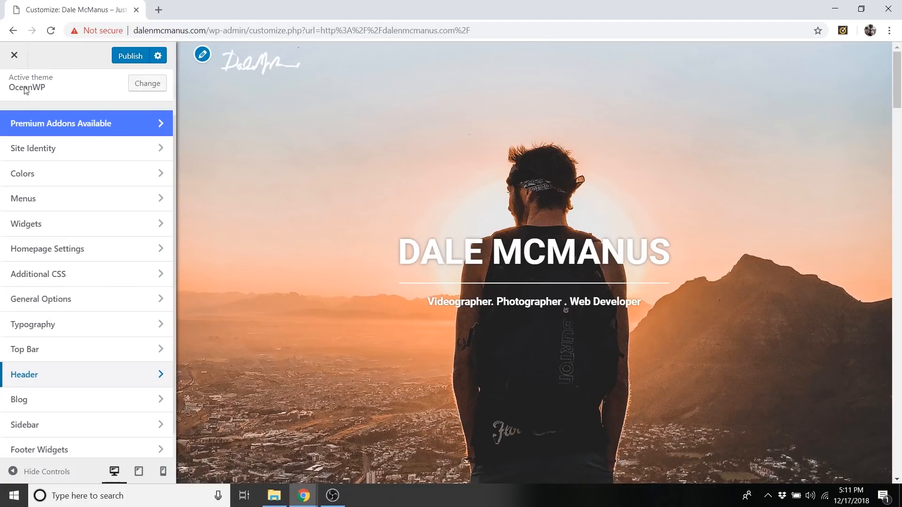
pyautogui.click(67, 202)
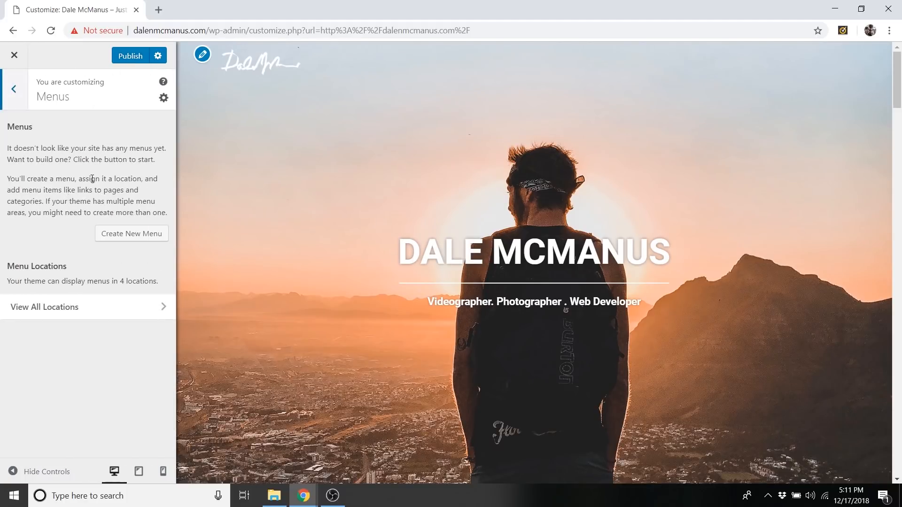
pyautogui.click(123, 242)
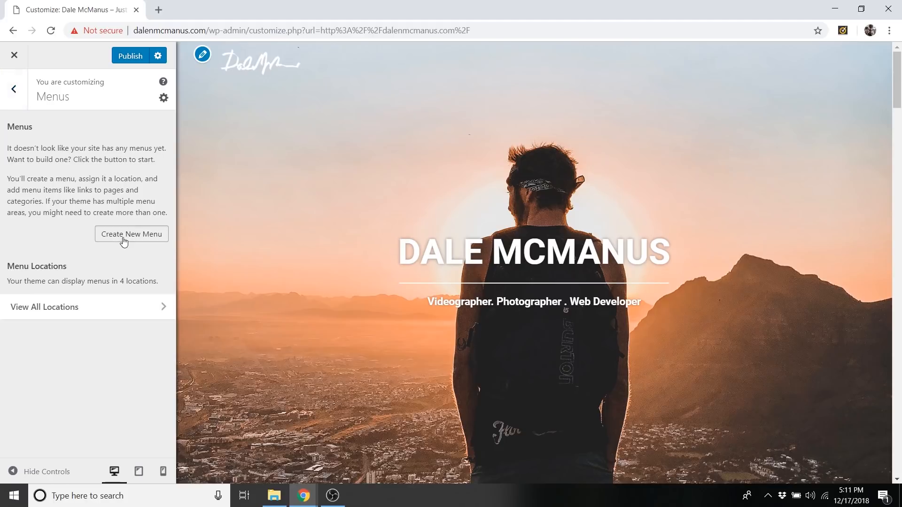
pyautogui.click(45, 153)
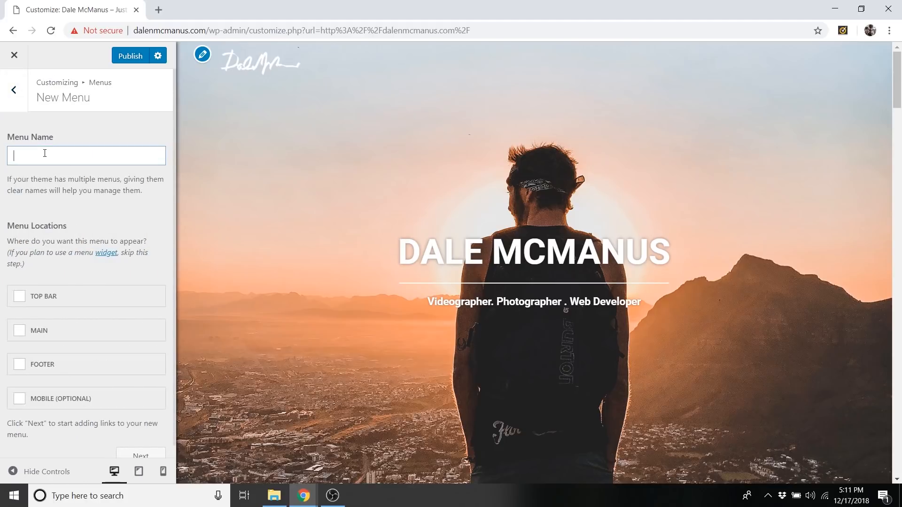
pyautogui.write('Primary Menu')
pyautogui.click(34, 331)
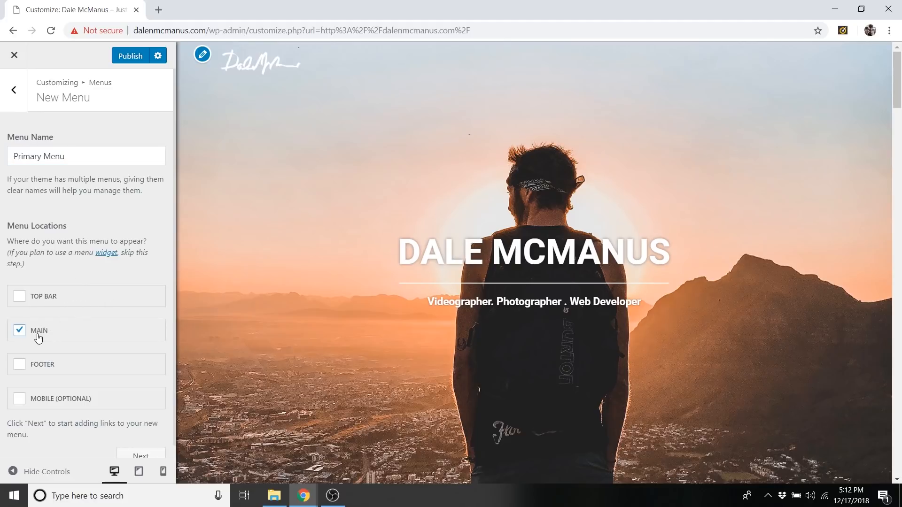
pyautogui.scroll(-1, 117, 357)
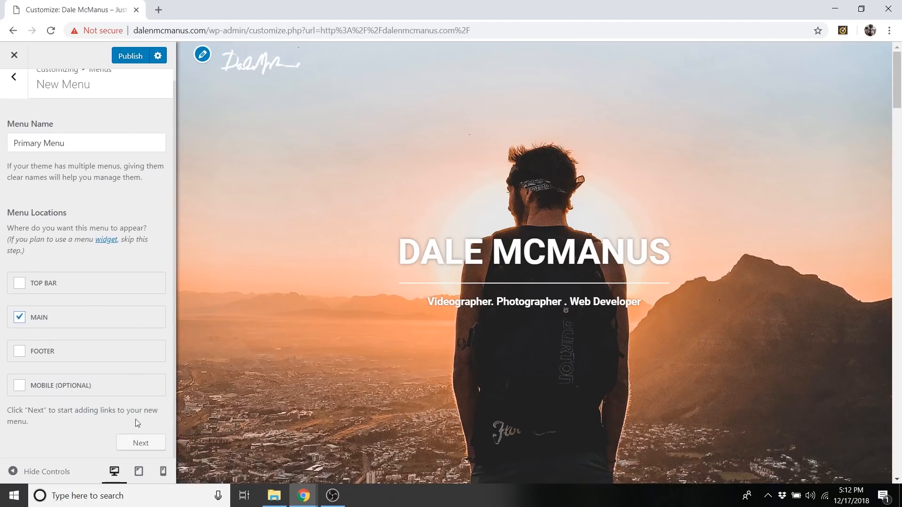
pyautogui.click(142, 443)
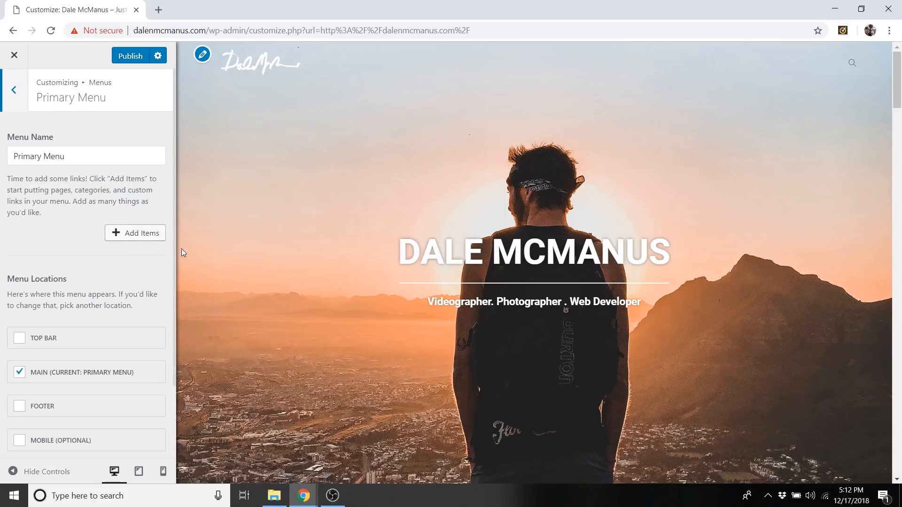
# Add a custom link with the URL #films and the link text "Films" to the Primary Menu.
pyautogui.click(145, 235)
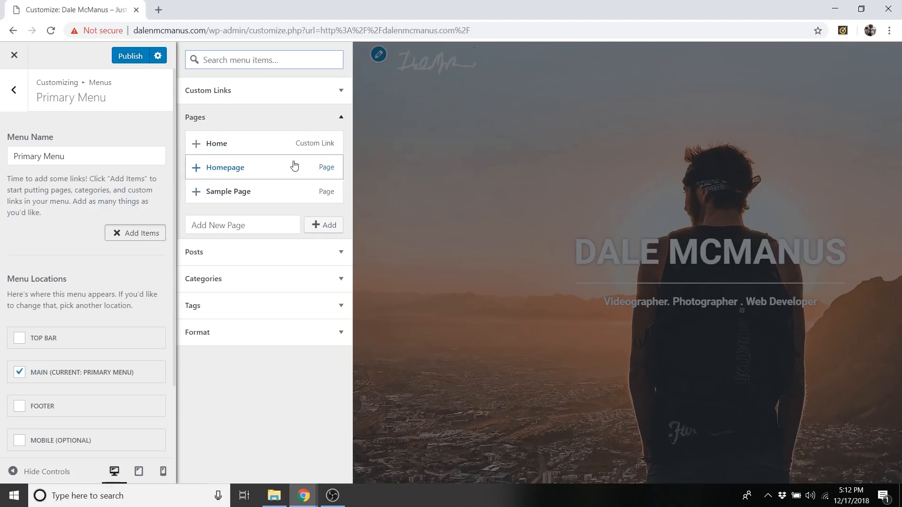
pyautogui.click(281, 121)
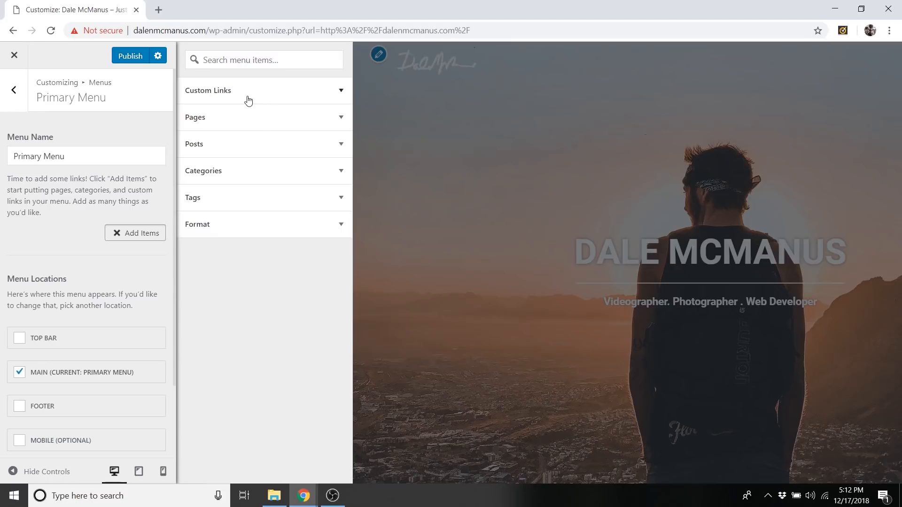
pyautogui.click(228, 99)
pyautogui.click(254, 112)
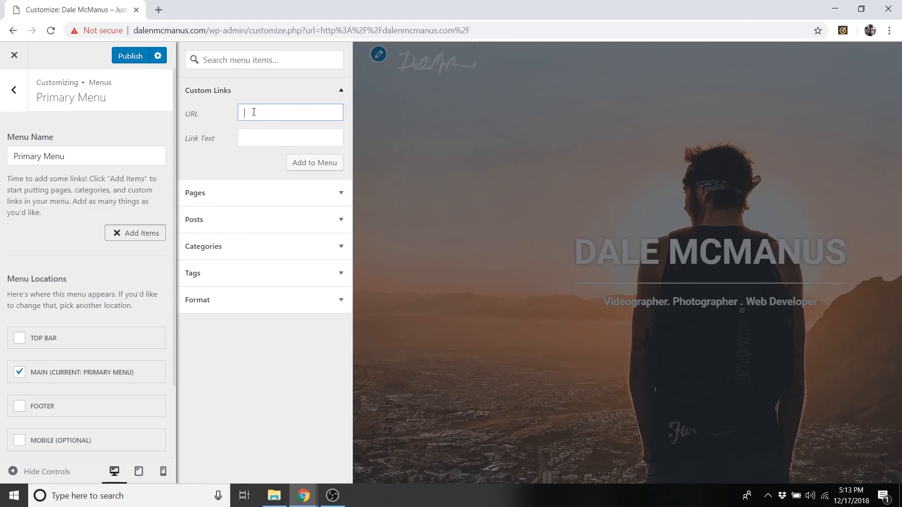
pyautogui.write('#films')
pyautogui.click(274, 144)
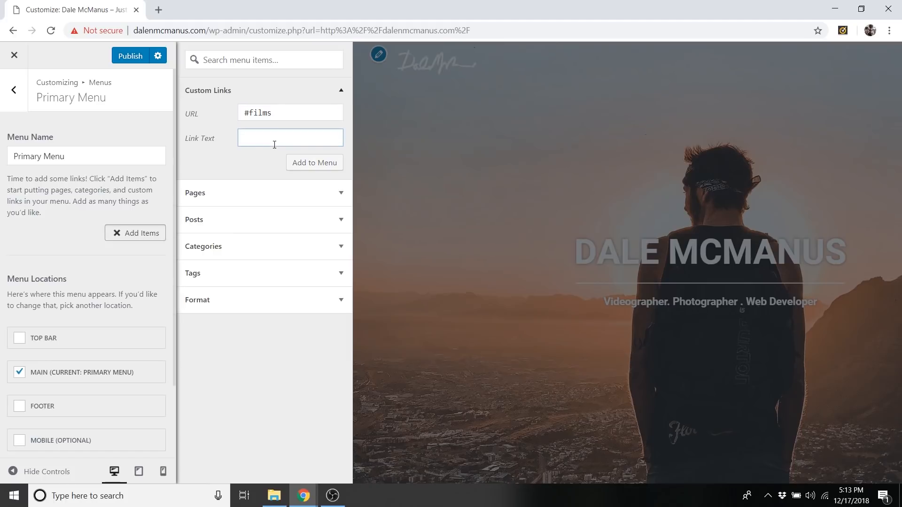
pyautogui.write('Films')
pyautogui.click(318, 170)
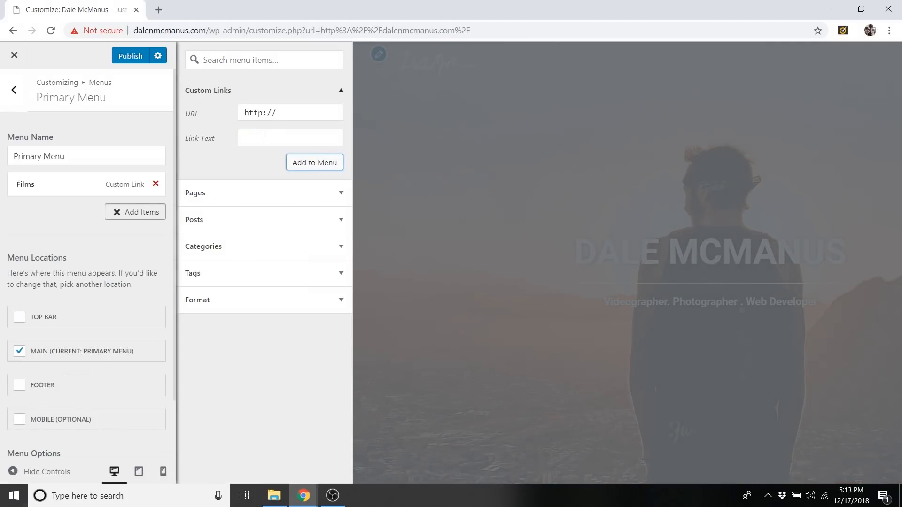
# Add a custom link with the URL #photos and the link text "Photos" to the Primary Menu.
pyautogui.click(263, 135)
pyautogui.write('Photos')
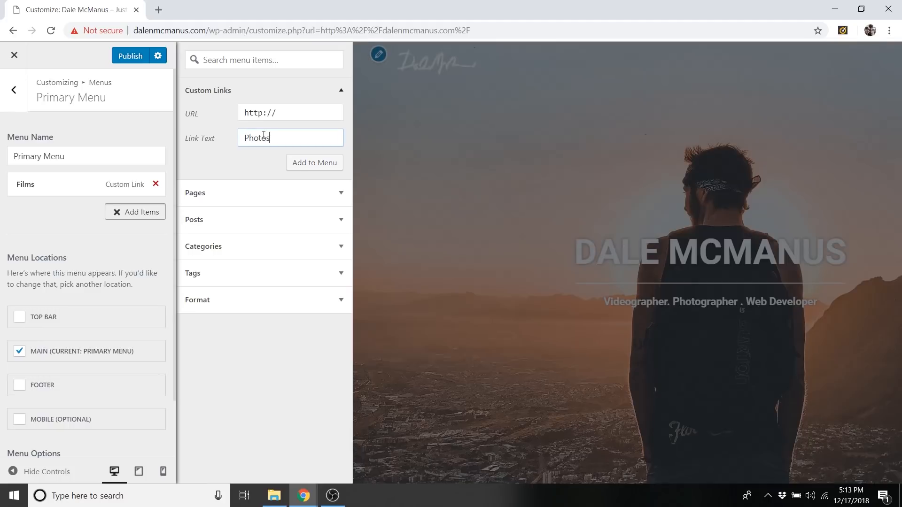
pyautogui.tripleClick(283, 119)
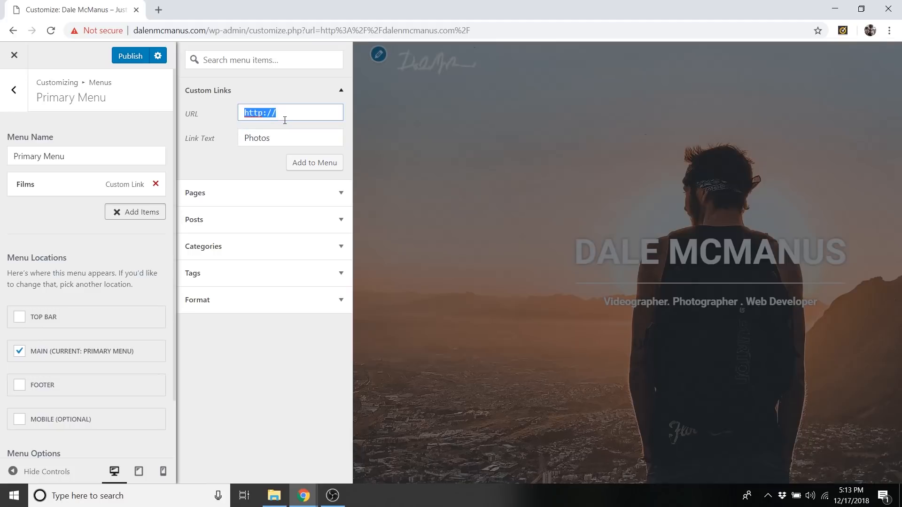
pyautogui.write('hotos')
pyautogui.click(245, 116)
pyautogui.write('#p')
pyautogui.click(308, 164)
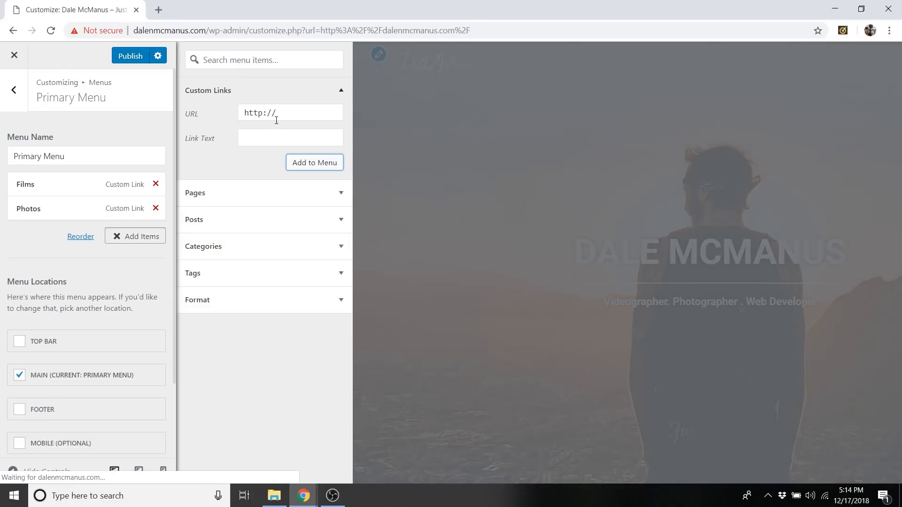
# Add a custom link with the URL #webdesign and the link text "Web Design" to the Primary Menu.
pyautogui.click(282, 116)
pyautogui.hotkey('ctrl', 'a')
pyautogui.press('BackSpace')
pyautogui.press('BackSpace')
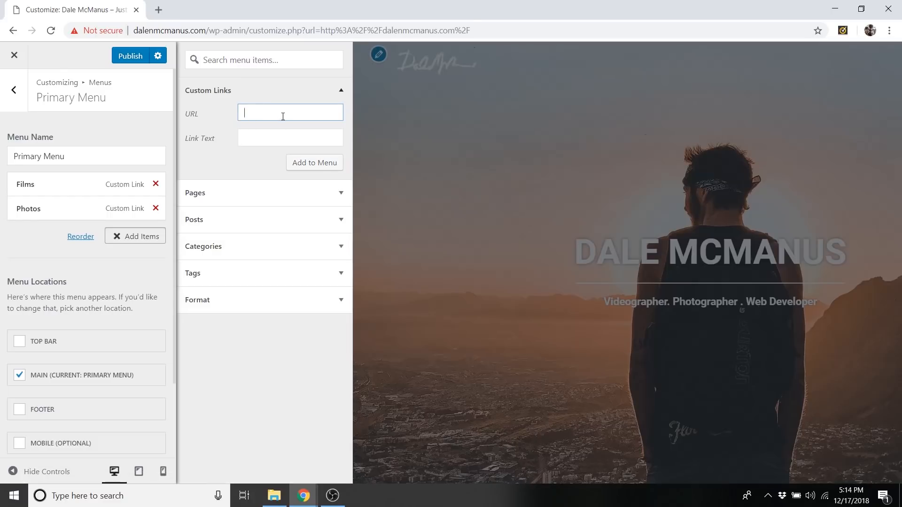
pyautogui.write('#webdesign')
pyautogui.click(289, 141)
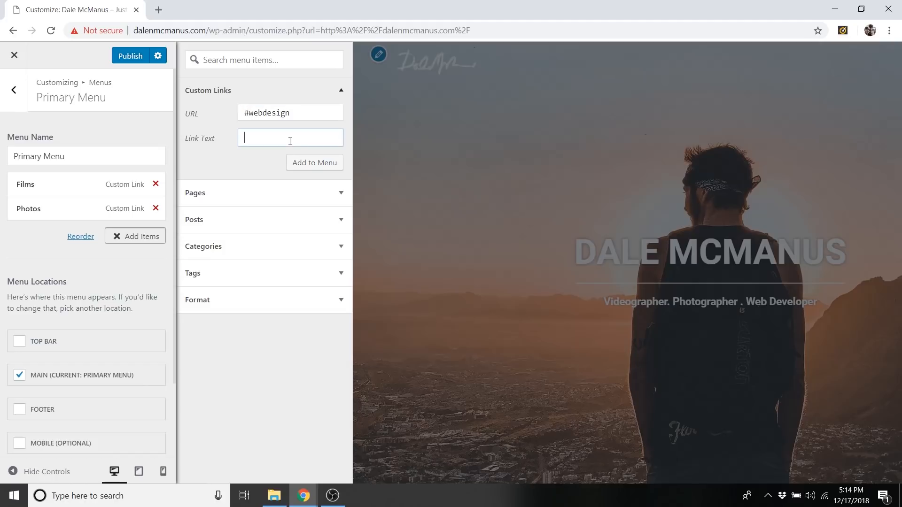
pyautogui.write('Web Design')
pyautogui.click(321, 169)
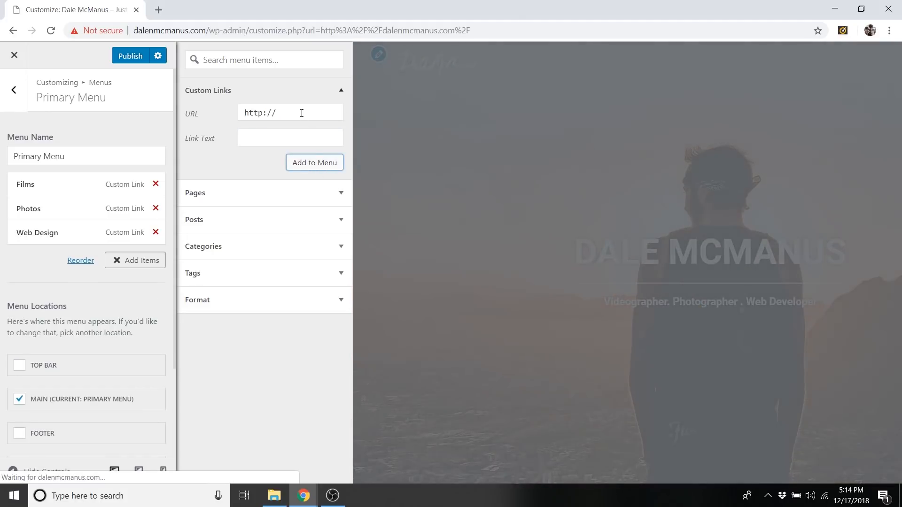
# Add a custom link with the URL #contact and the link text "Contact" to the Primary Menu.
pyautogui.click(288, 111)
pyautogui.write('#contact')
pyautogui.click(271, 134)
pyautogui.write('Contact')
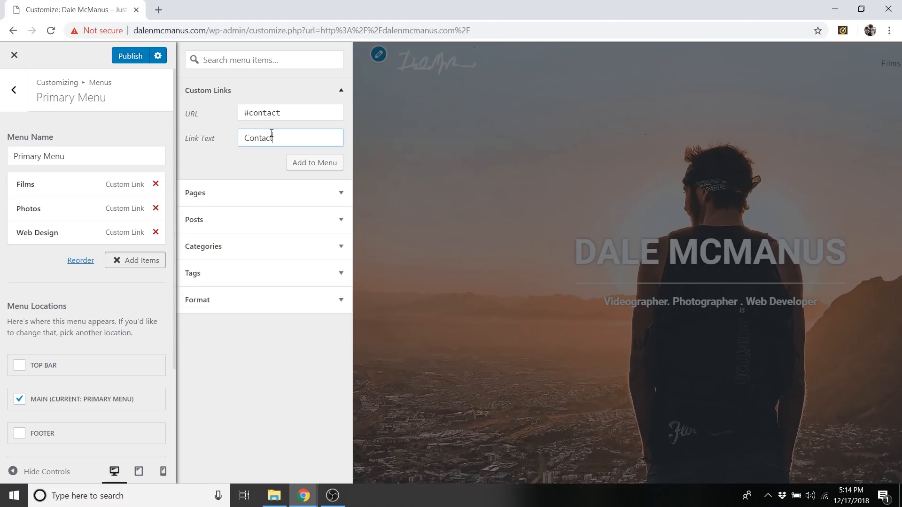
pyautogui.click(319, 167)
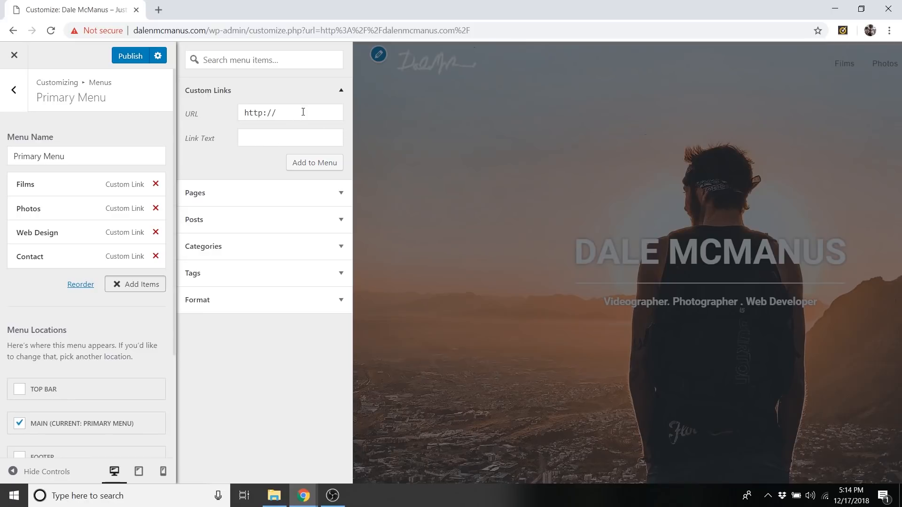
# Add a custom link with the URL #about and the link text "About Me" to the Primary Menu, then finish adding items.
pyautogui.tripleClick(300, 110)
pyautogui.click(298, 110)
pyautogui.tripleClick(291, 114)
pyautogui.write('#Ab')
pyautogui.write('about')
pyautogui.click(268, 134)
pyautogui.write('About')
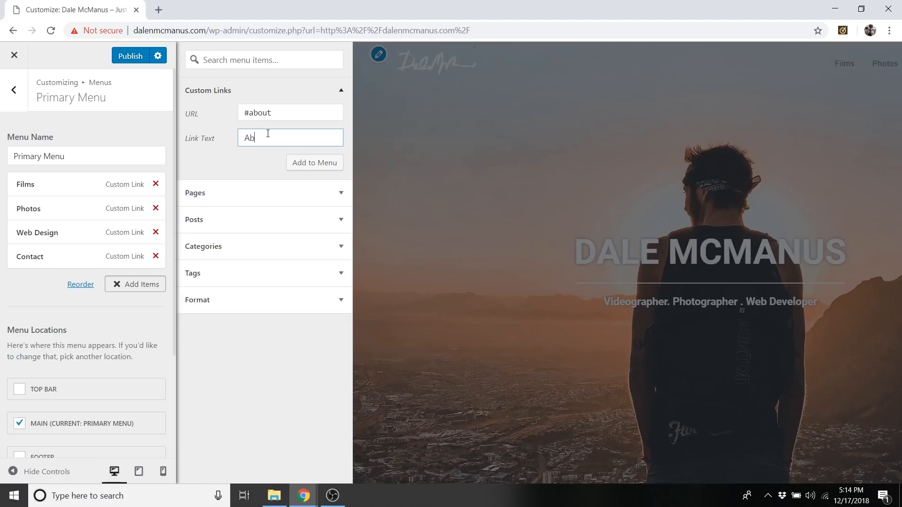
pyautogui.write(' Me')
pyautogui.click(326, 167)
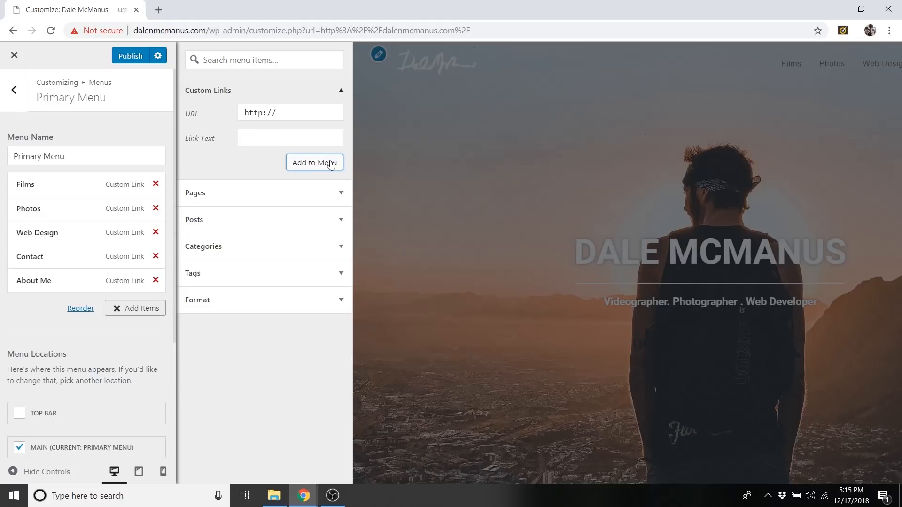
pyautogui.click(121, 337)
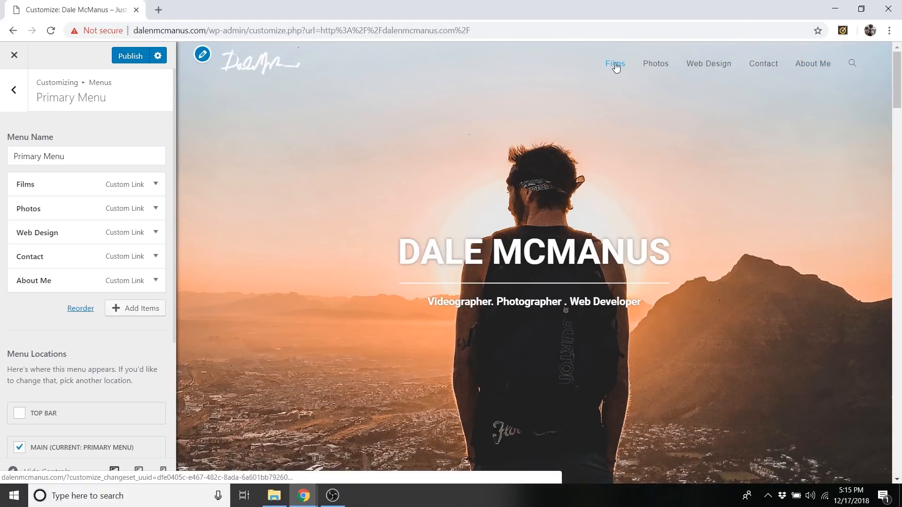
# Test the Films menu link in the site preview and return to the top of the page.
pyautogui.click(611, 65)
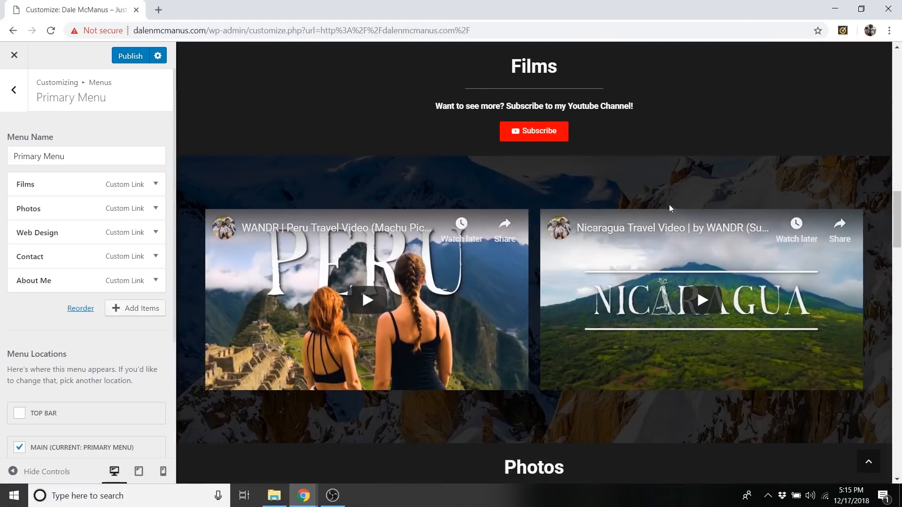
pyautogui.scroll(20, 678, 177)
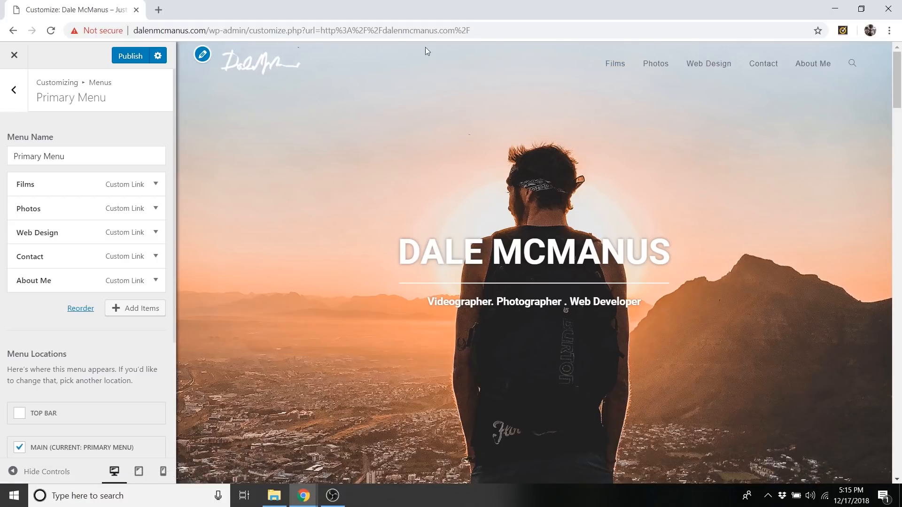
# Open the header's Menu settings and find the link color options under Main Styling.
pyautogui.click(22, 89)
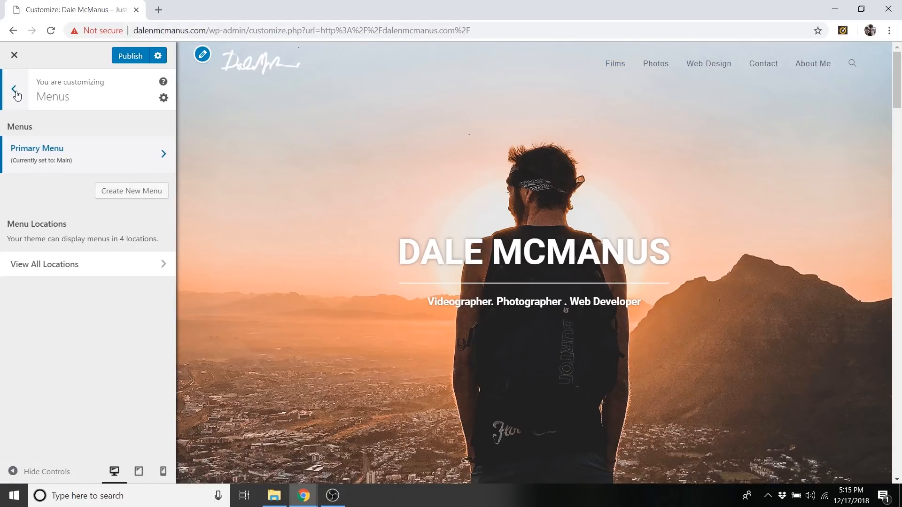
pyautogui.click(16, 92)
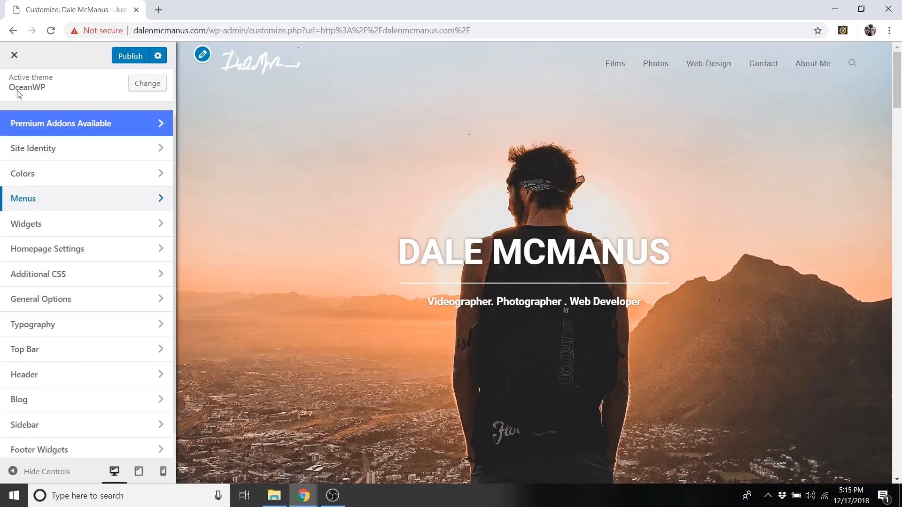
pyautogui.scroll(-1, 61, 150)
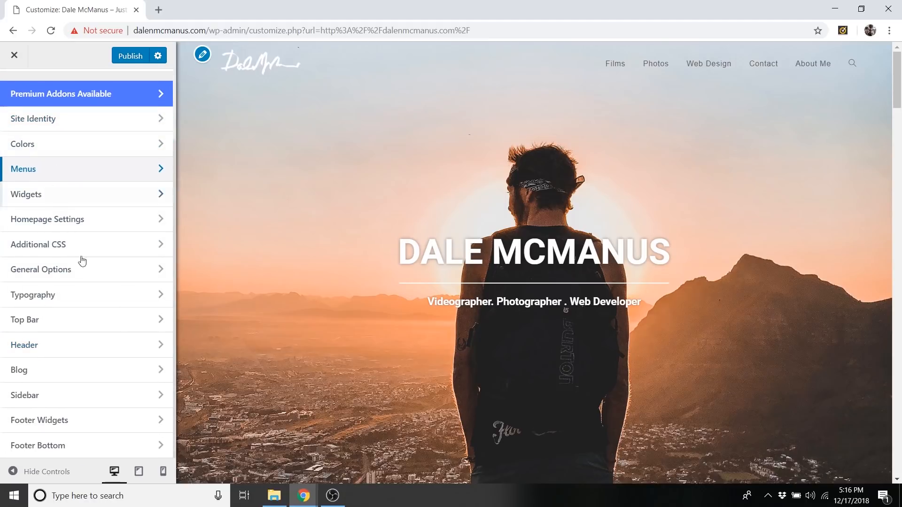
pyautogui.click(58, 352)
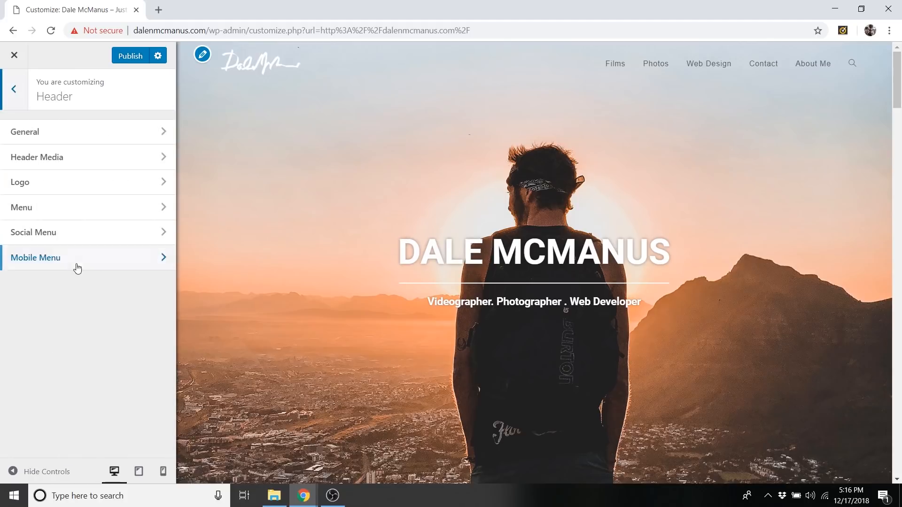
pyautogui.click(54, 211)
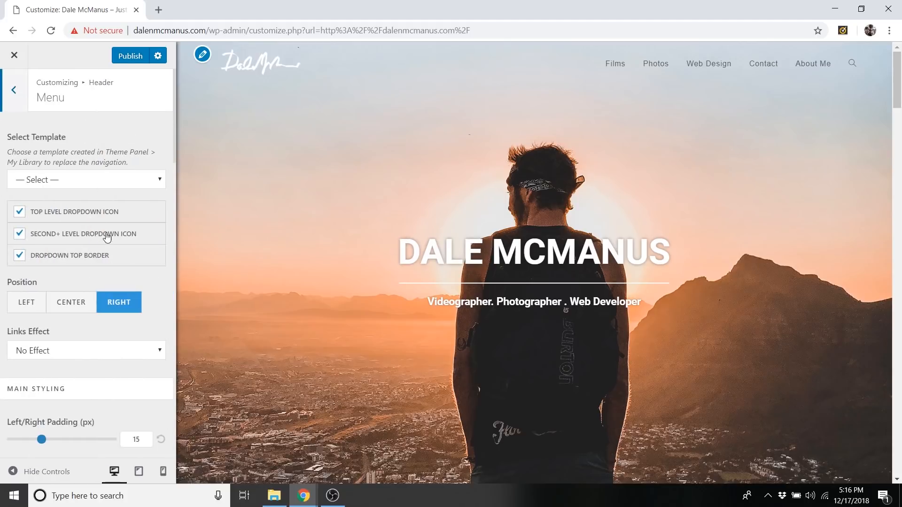
pyautogui.scroll(-3, 107, 234)
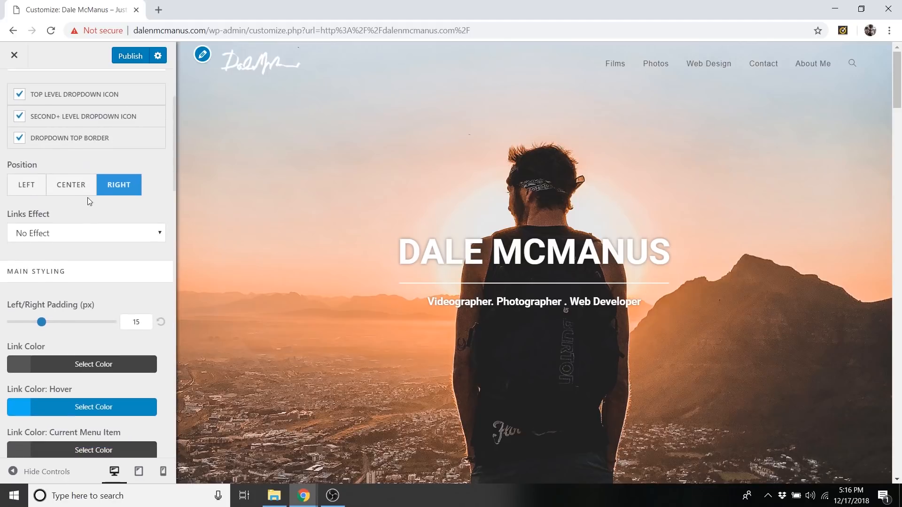
pyautogui.scroll(1, 111, 215)
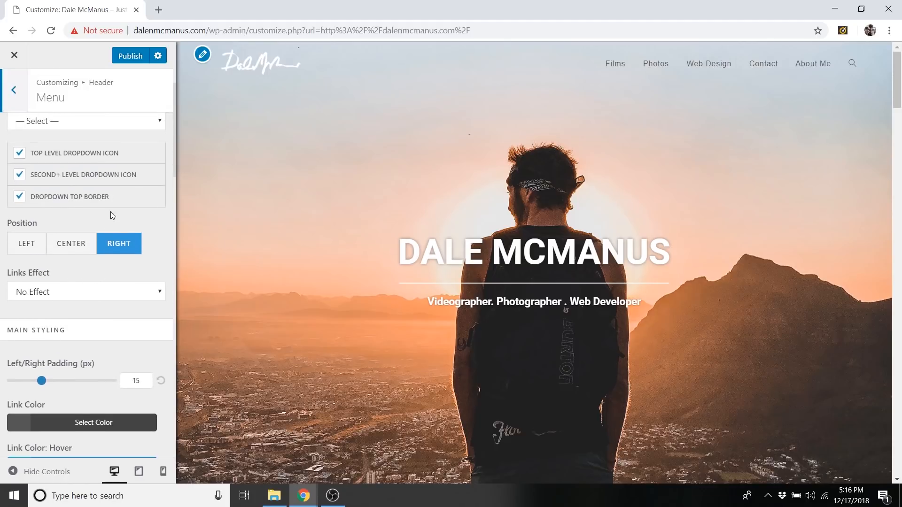
pyautogui.scroll(-5, 110, 216)
pyautogui.scroll(1, 67, 182)
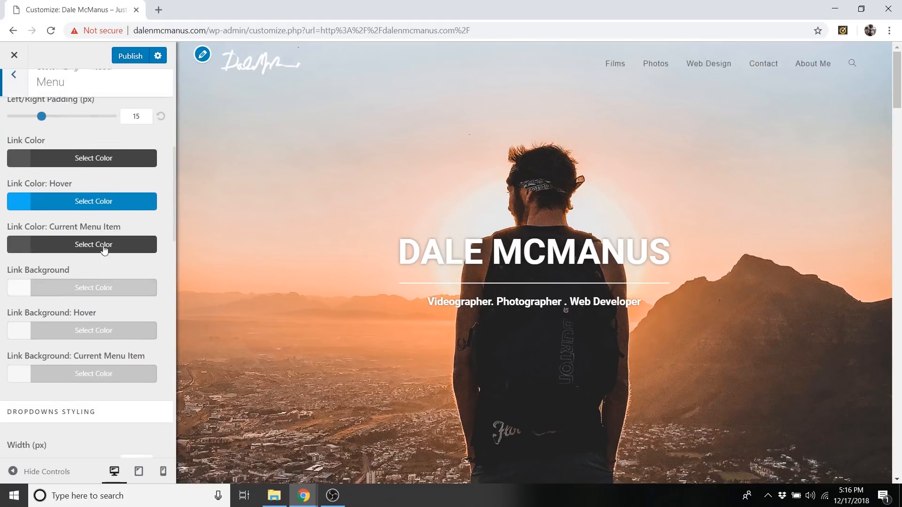
pyautogui.scroll(-1, 68, 181)
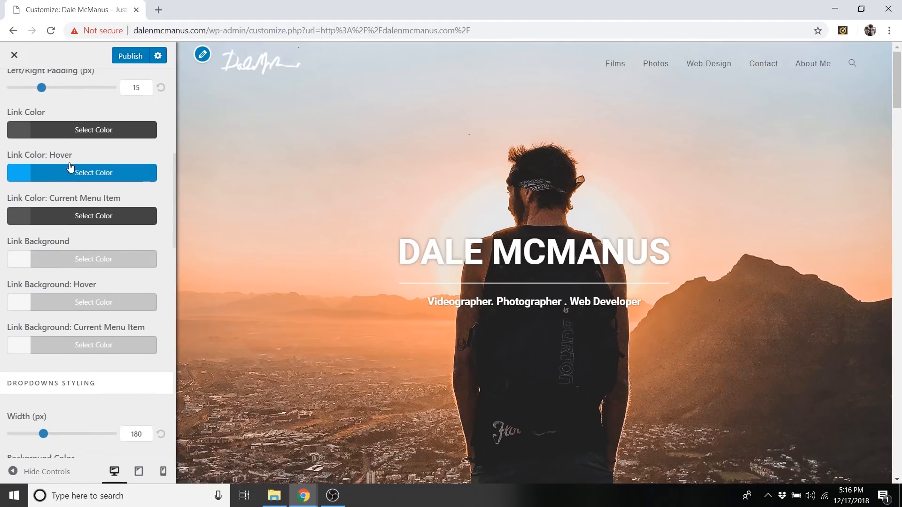
# Try purple #8224e3, green #287f10 and white #ffffff as the menu link color, then restore the default.
pyautogui.click(81, 135)
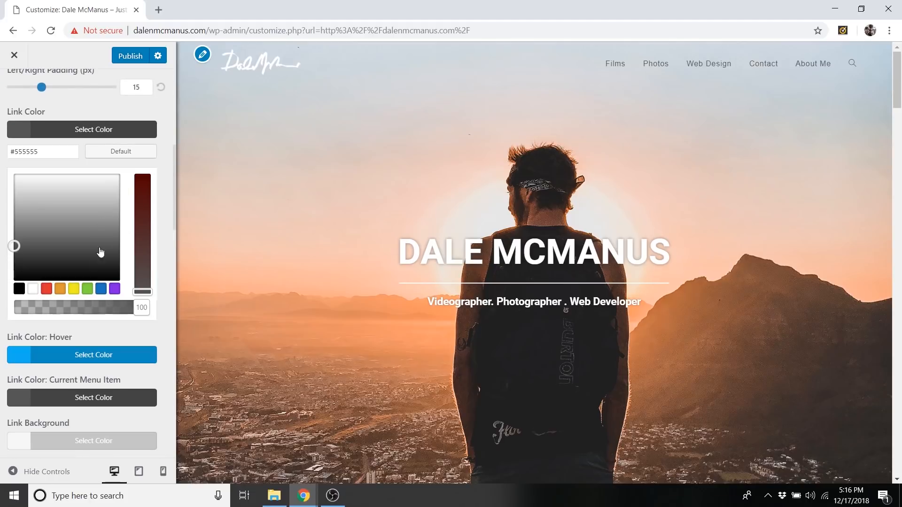
pyautogui.click(114, 289)
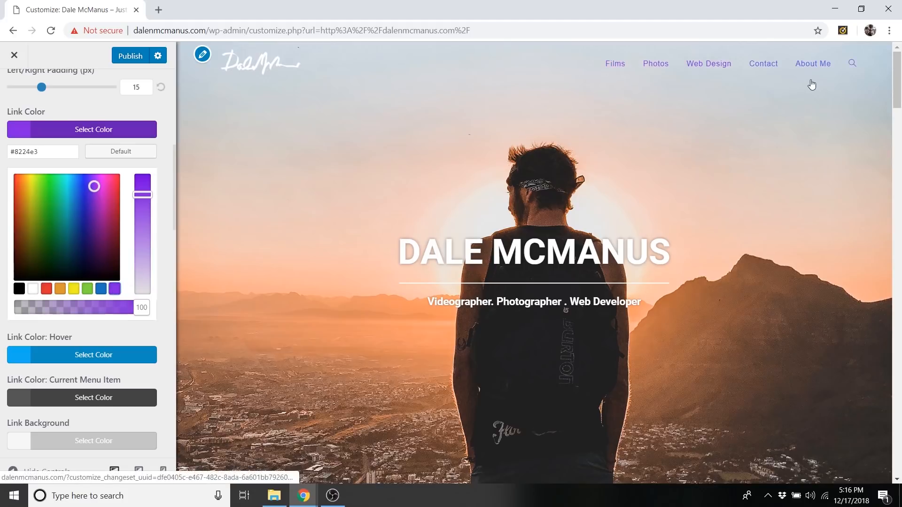
pyautogui.moveTo(56, 210); pyautogui.dragTo(46, 228)
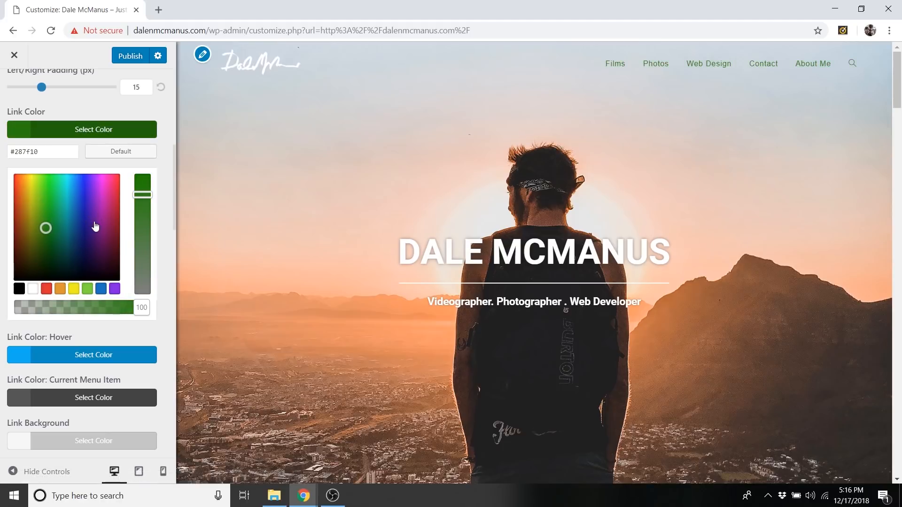
pyautogui.click(33, 290)
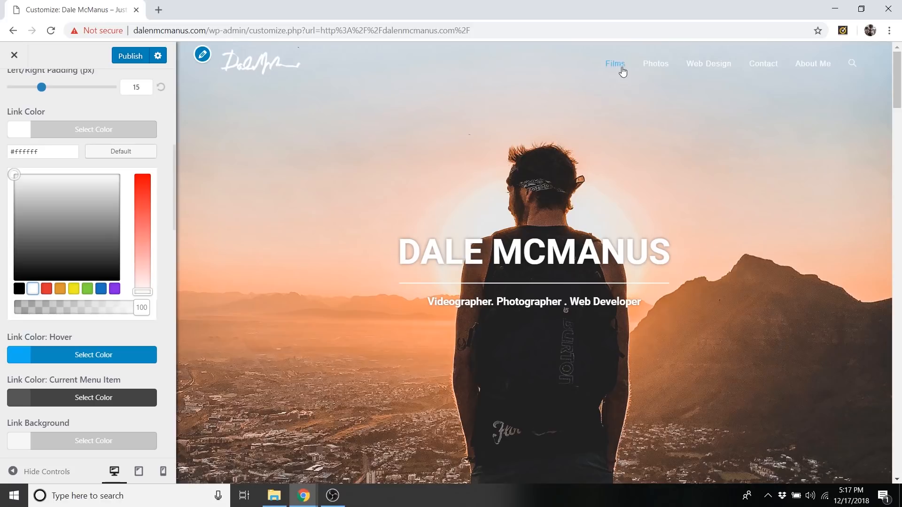
pyautogui.click(122, 157)
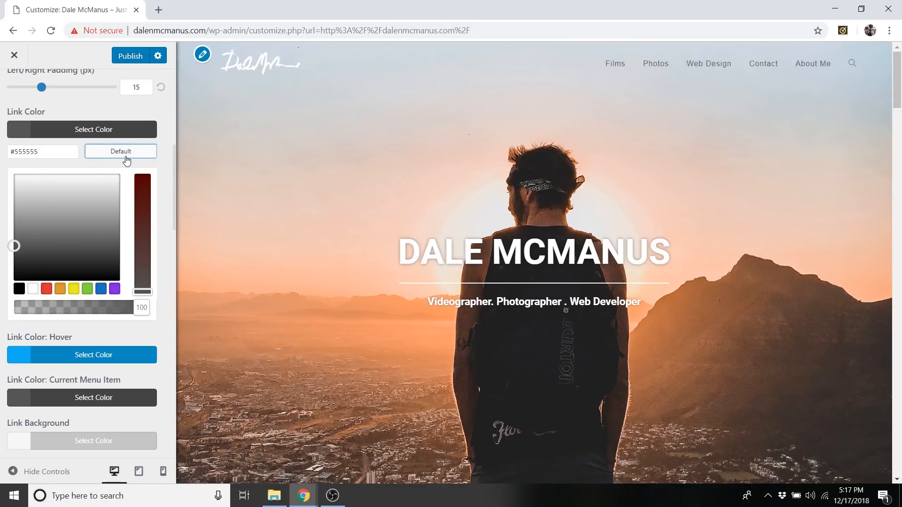
# Set the header menu's link hover color to orange #f95113.
pyautogui.scroll(-1, 137, 141)
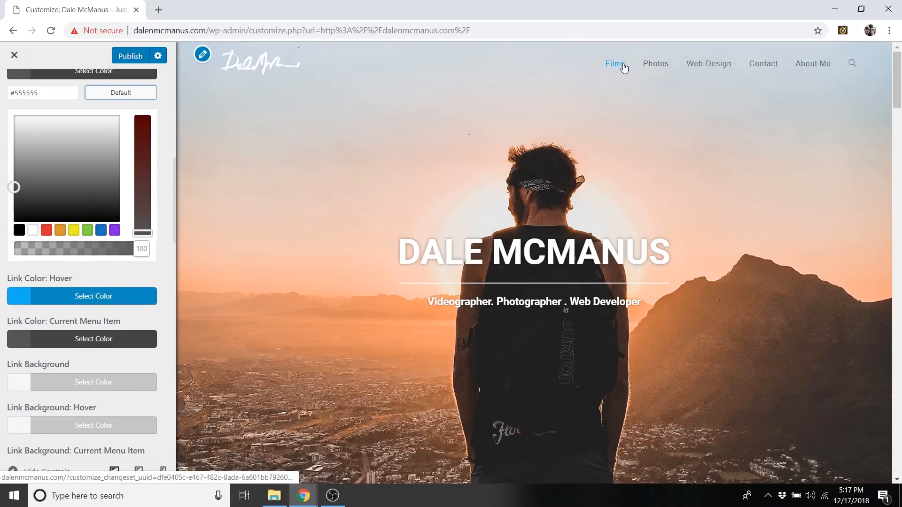
pyautogui.click(96, 297)
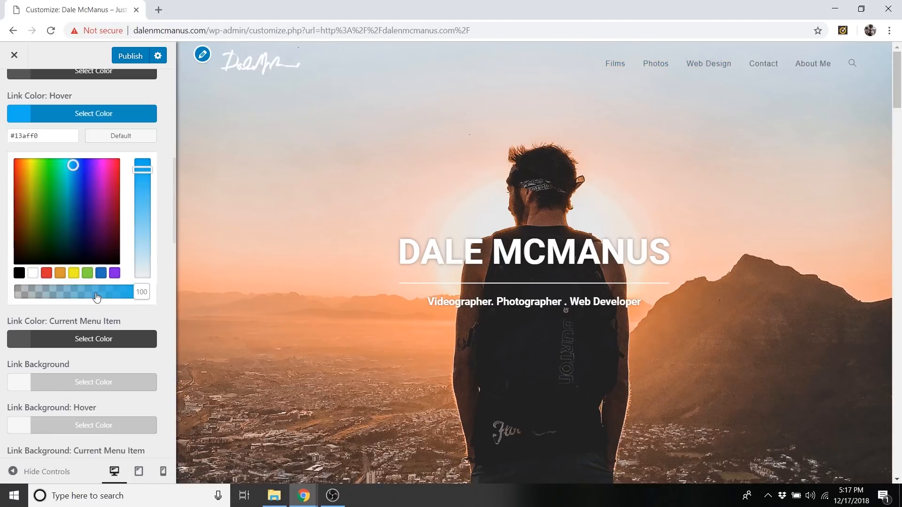
pyautogui.moveTo(54, 165); pyautogui.dragTo(19, 160)
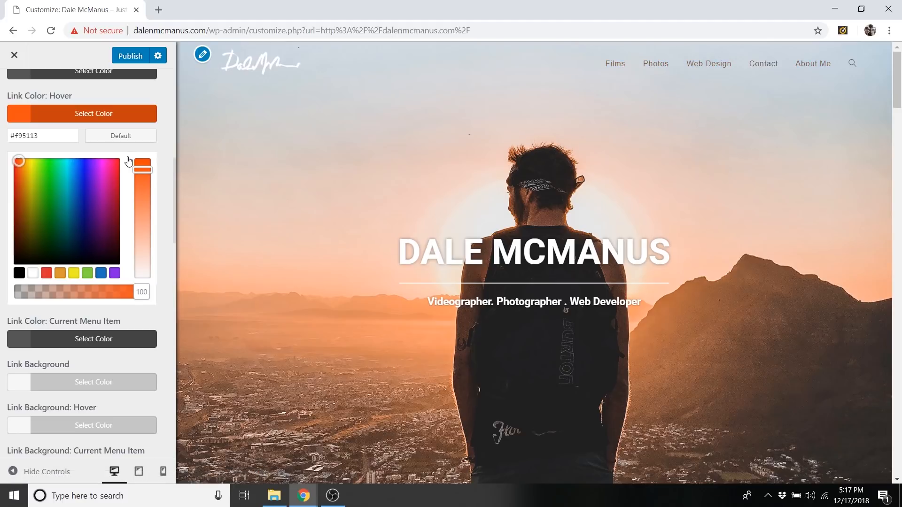
pyautogui.click(75, 114)
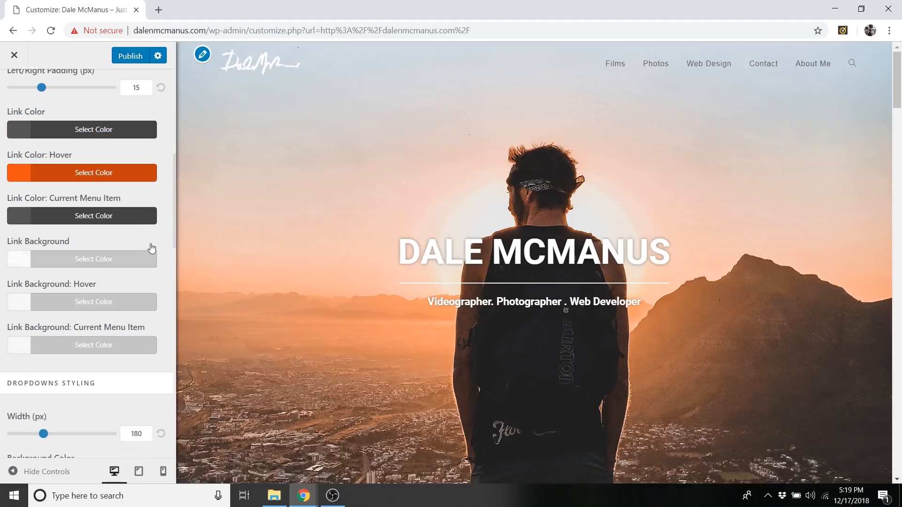
pyautogui.scroll(8, 151, 248)
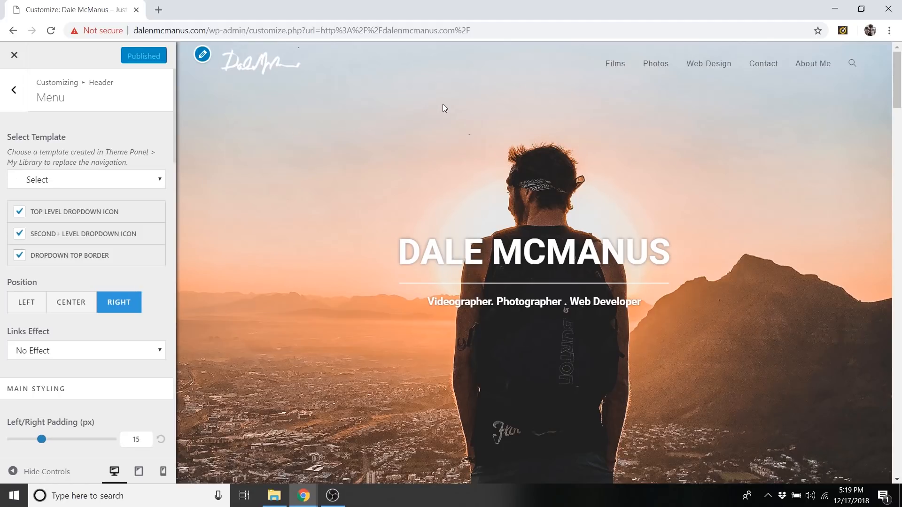
# Disable the Footer Bottom section that holds the copyright line at the end of the page.
pyautogui.scroll(-20, 443, 108)
pyautogui.scroll(-15, 441, 126)
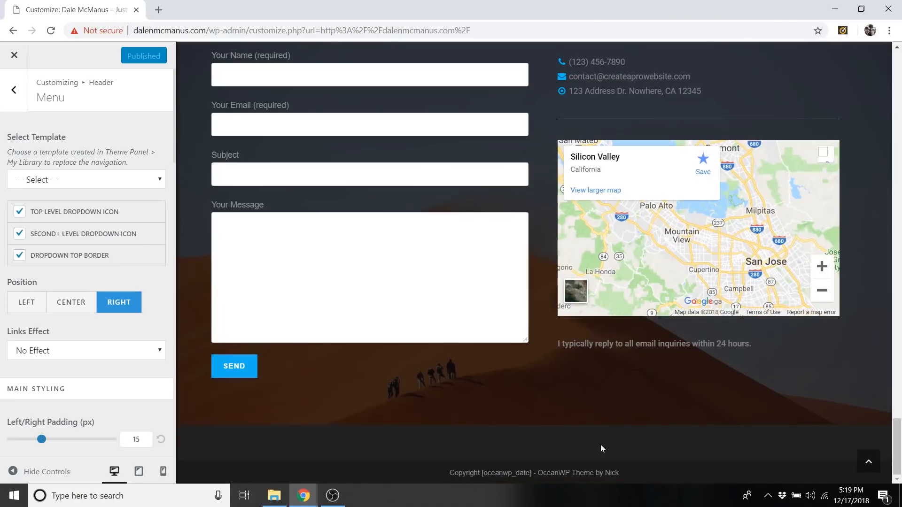
pyautogui.moveTo(498, 474); pyautogui.dragTo(610, 473)
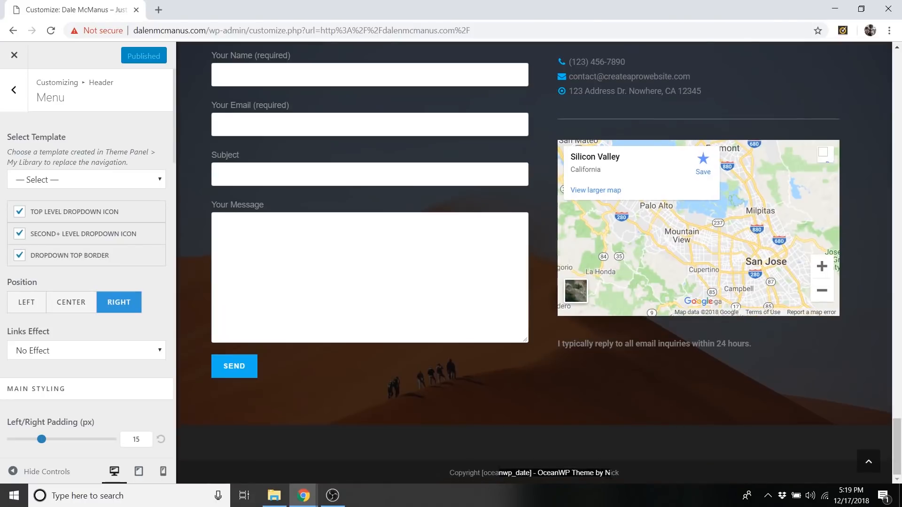
pyautogui.click(608, 470)
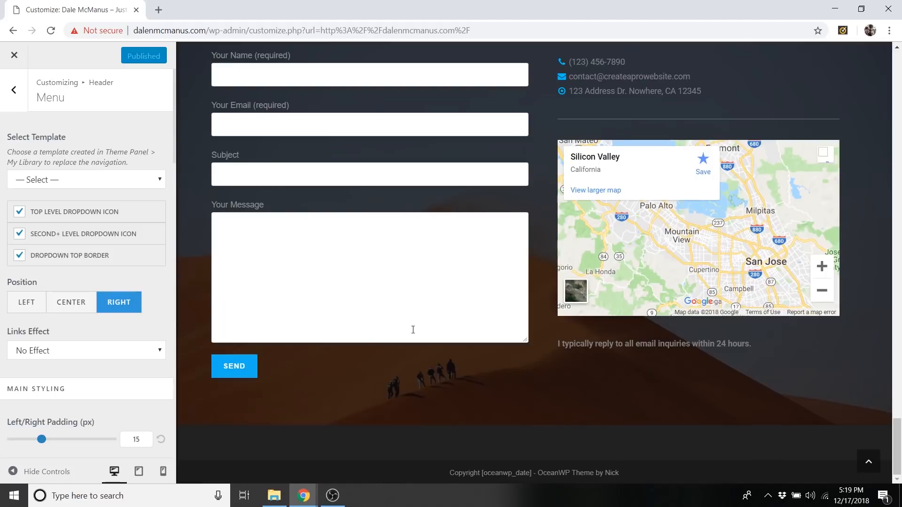
pyautogui.click(15, 92)
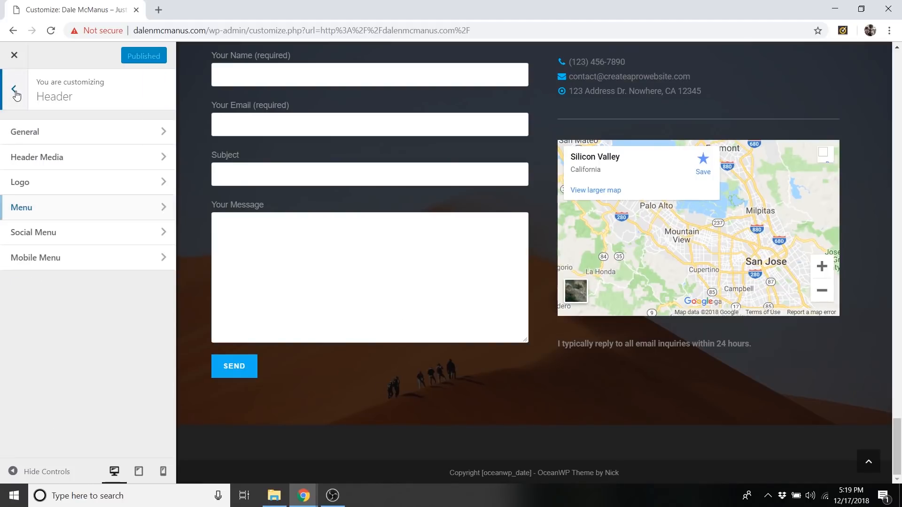
pyautogui.click(15, 92)
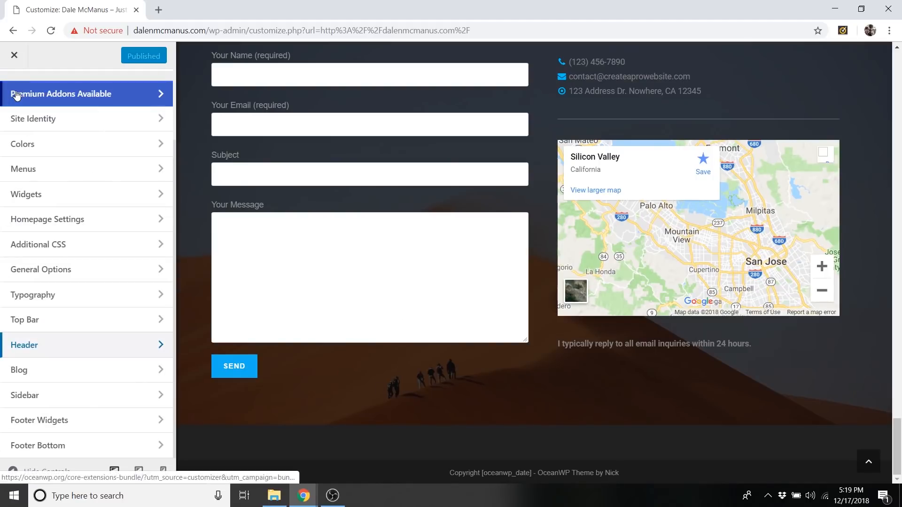
pyautogui.click(66, 446)
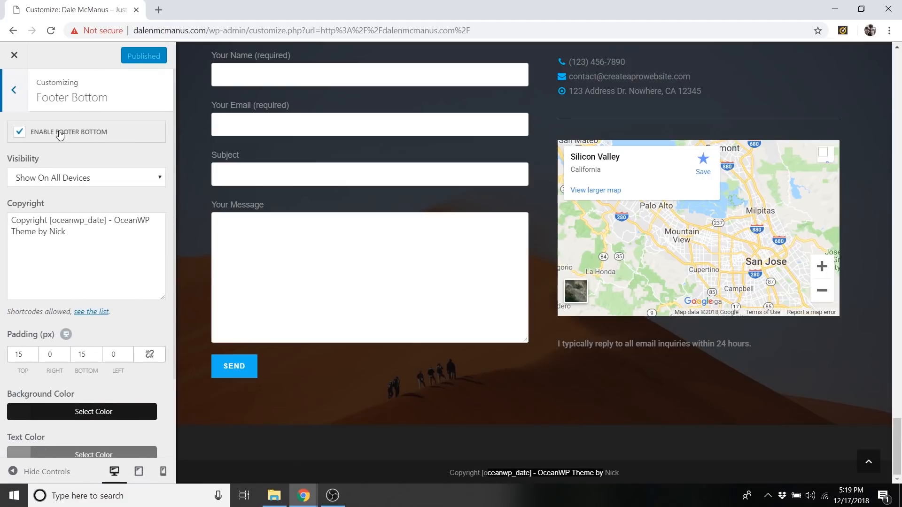
pyautogui.click(38, 135)
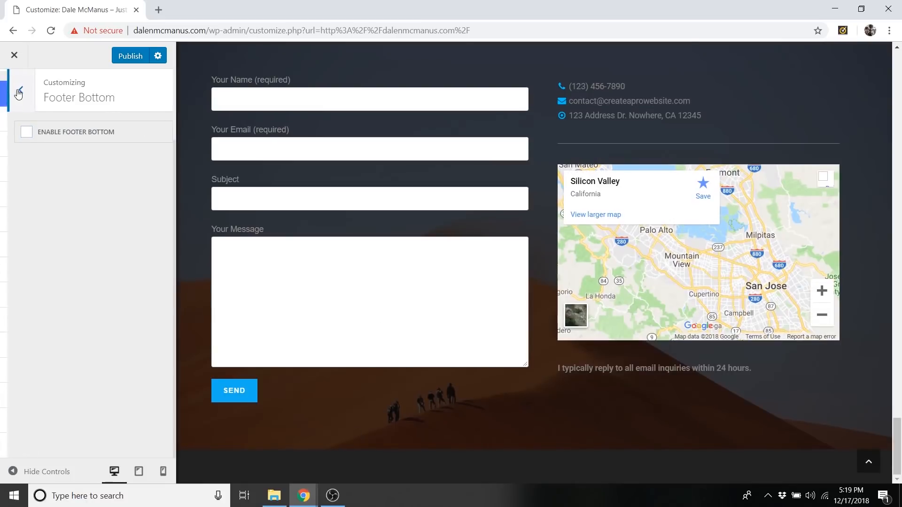
# Open the Footer Widgets settings and check which templates can be selected for the footer.
pyautogui.click(15, 92)
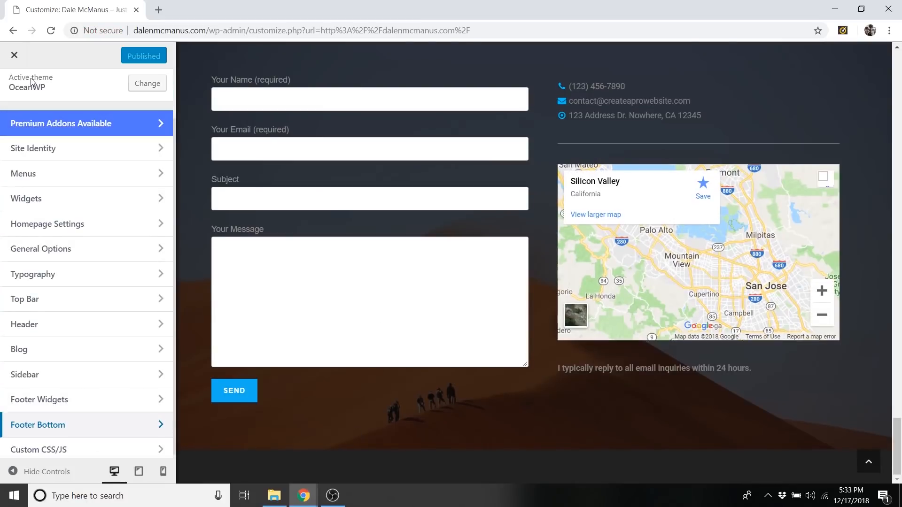
pyautogui.click(63, 410)
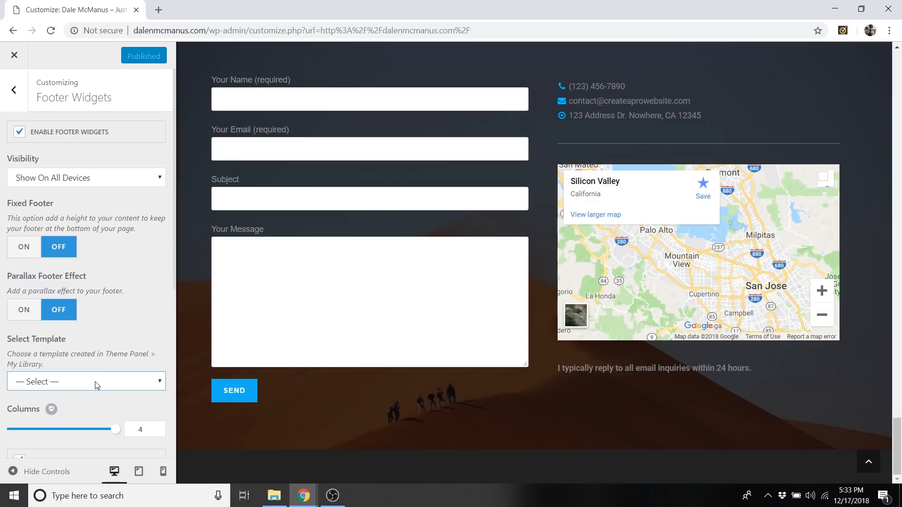
pyautogui.click(80, 382)
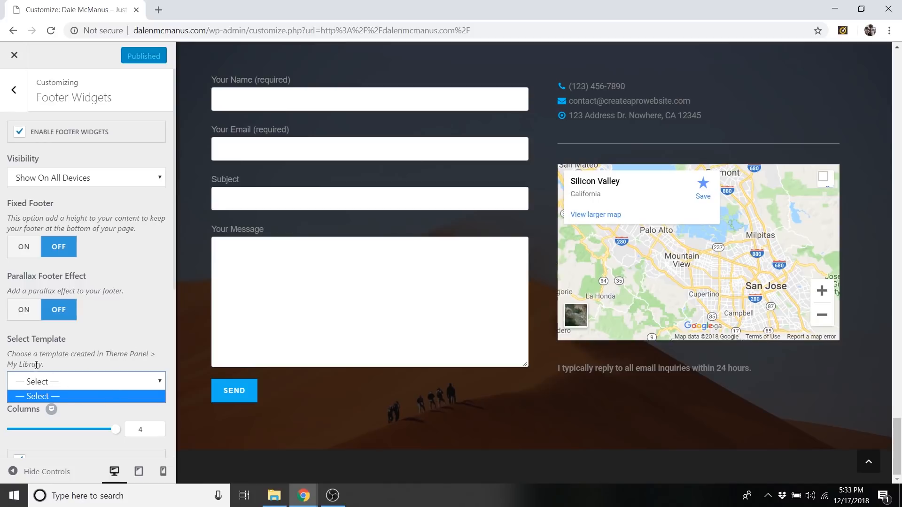
pyautogui.moveTo(36, 364); pyautogui.dragTo(18, 366)
pyautogui.click(143, 357)
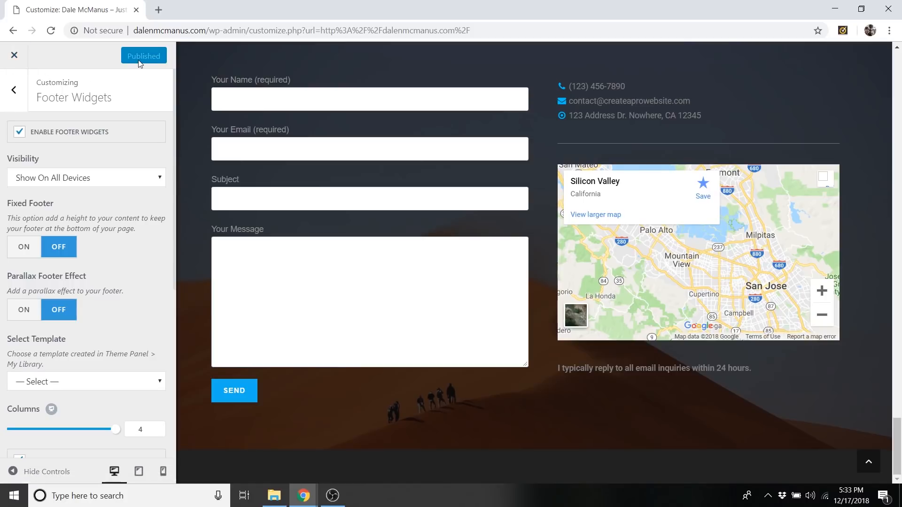
# Leave the Customizer for the WordPress dashboard and open the OceanWP theme's My Library of templates.
pyautogui.click(15, 57)
pyautogui.moveTo(70, 56)
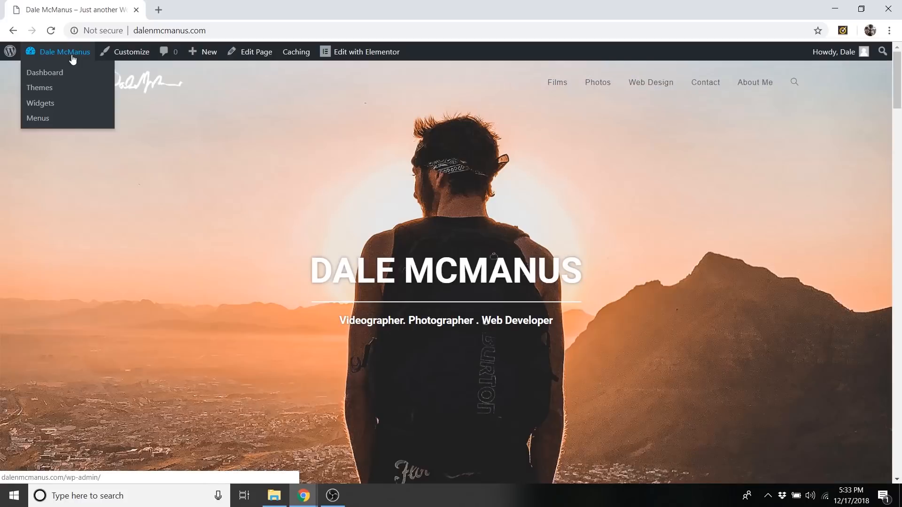
pyautogui.click(51, 74)
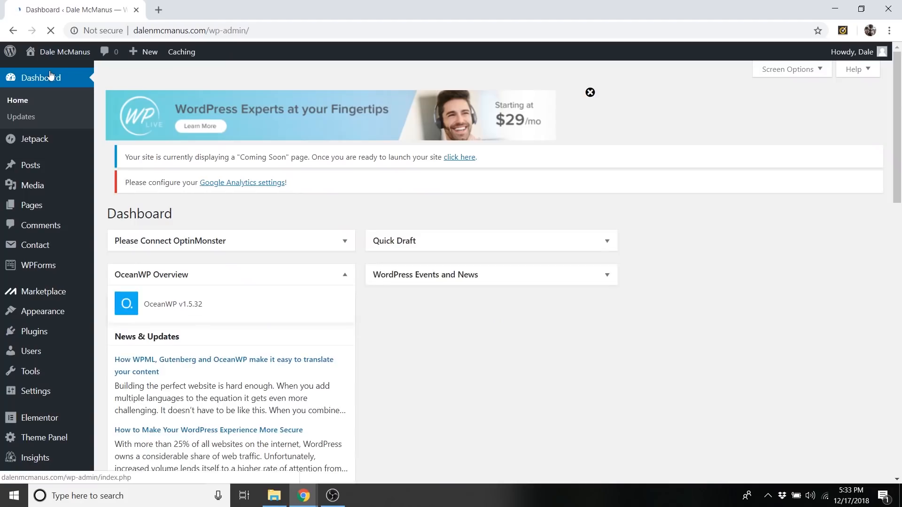
pyautogui.moveTo(45, 436)
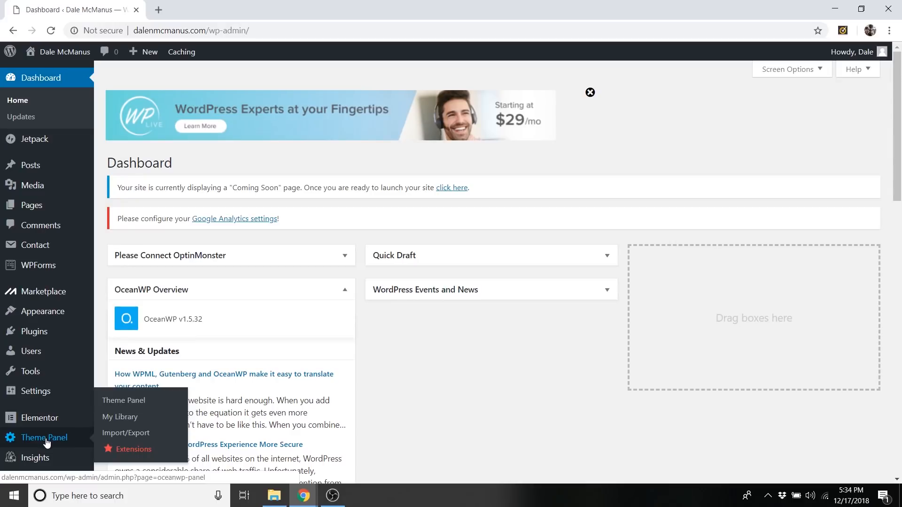
pyautogui.click(130, 422)
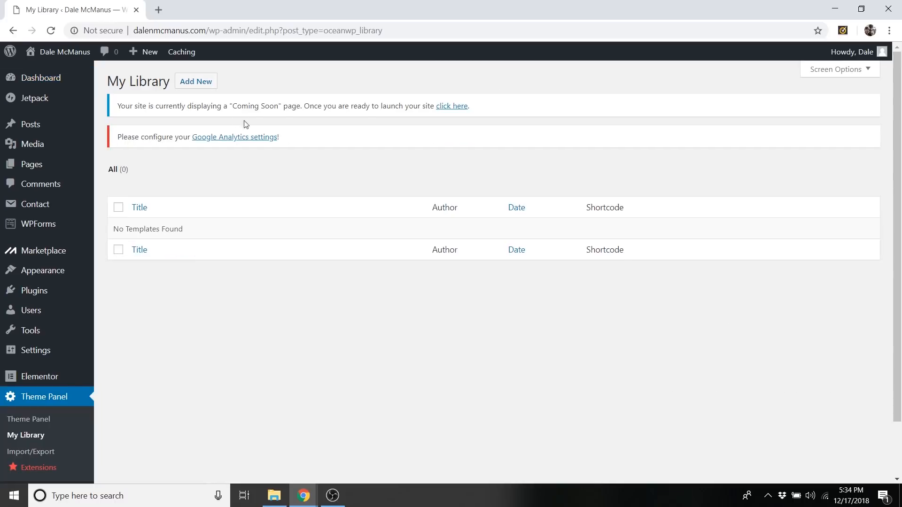
# Create a new library template titled Footer, set its template attribute to Elementor Full Width and publish it.
pyautogui.click(207, 84)
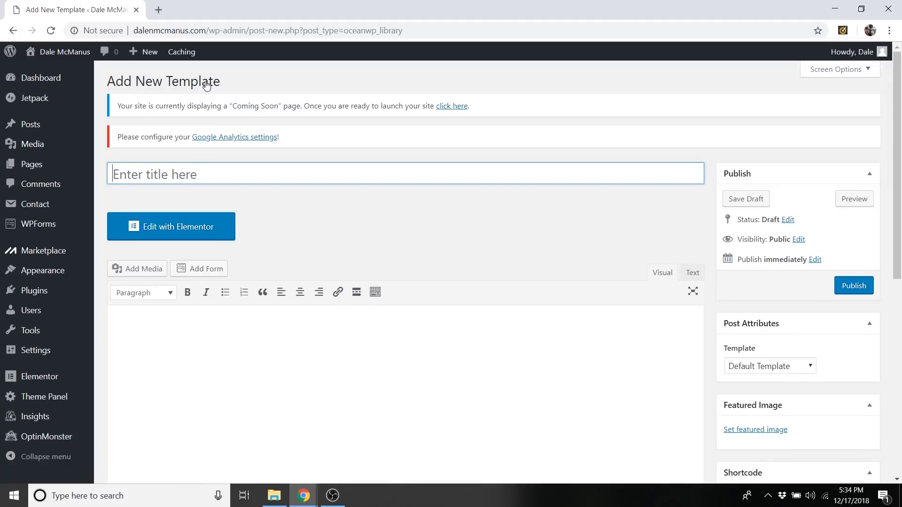
pyautogui.write('Footer')
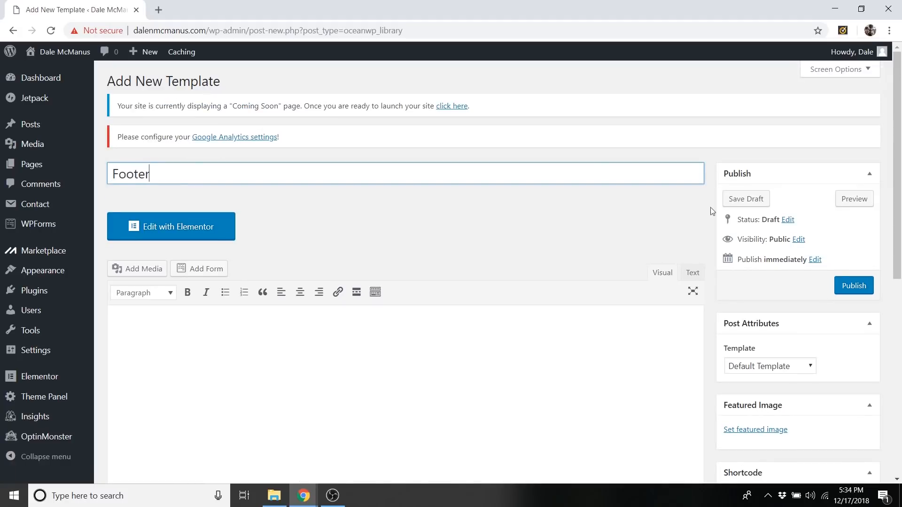
pyautogui.click(783, 367)
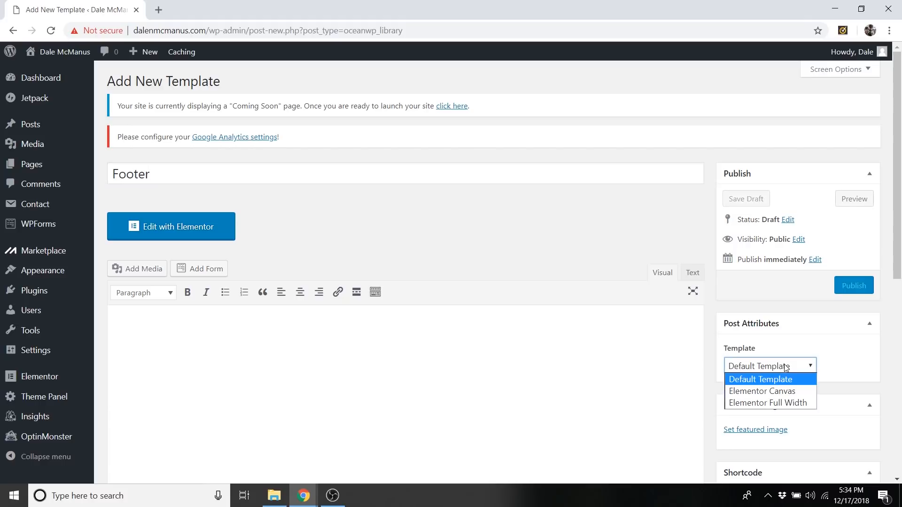
pyautogui.click(774, 404)
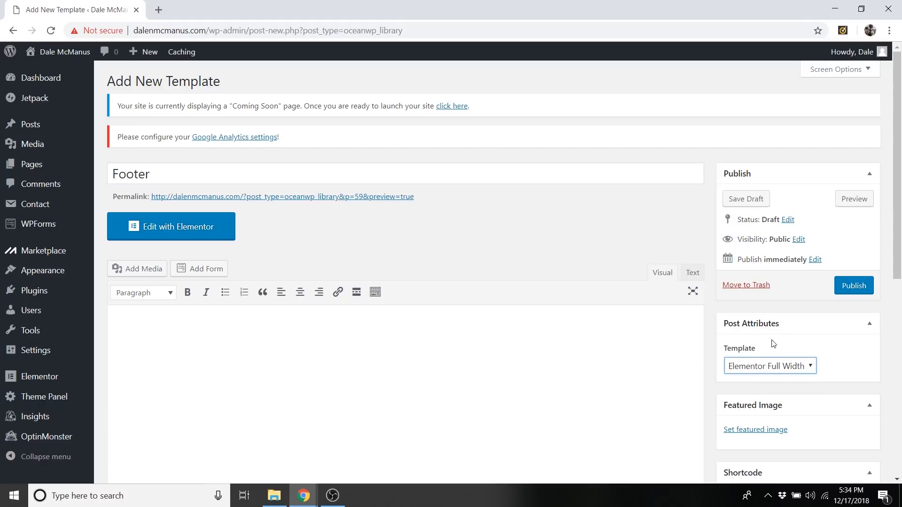
pyautogui.click(859, 290)
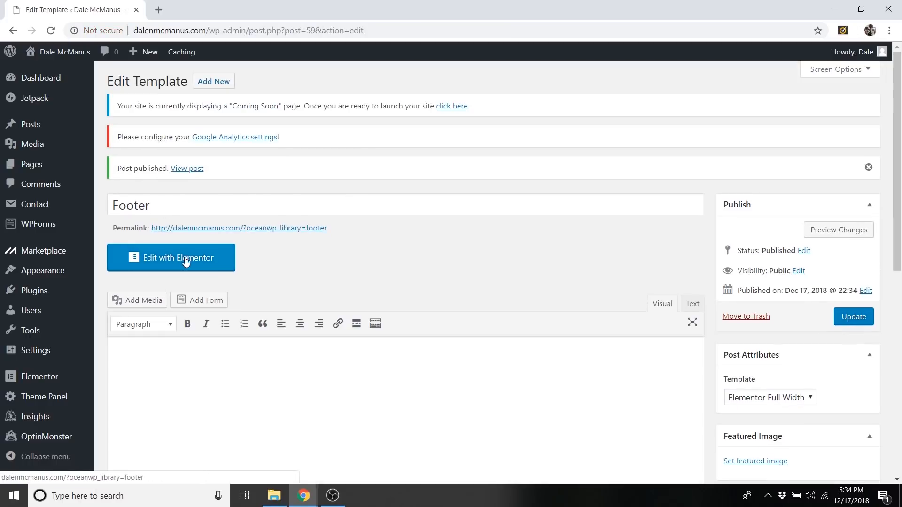
# Edit the Footer template with Elementor and insert the saved CPW Personal Footer template, including its document settings.
pyautogui.click(189, 263)
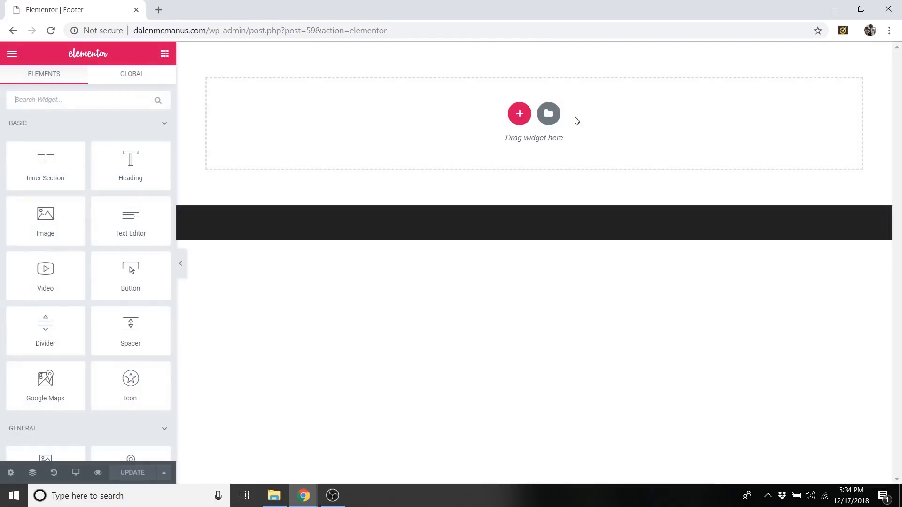
pyautogui.click(549, 115)
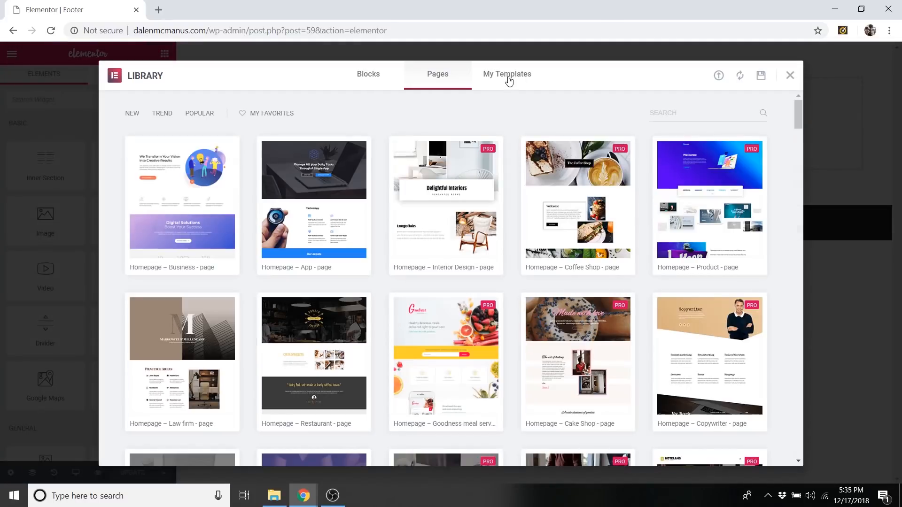
pyautogui.click(508, 79)
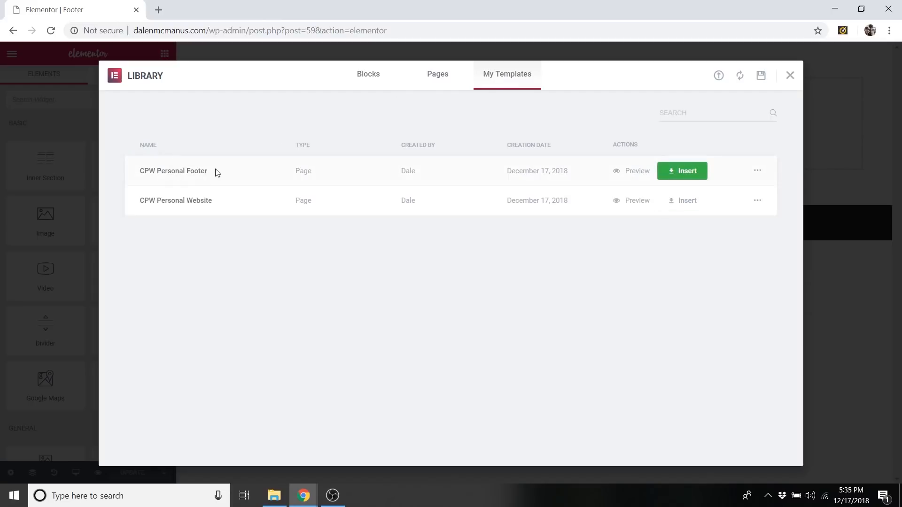
pyautogui.click(686, 170)
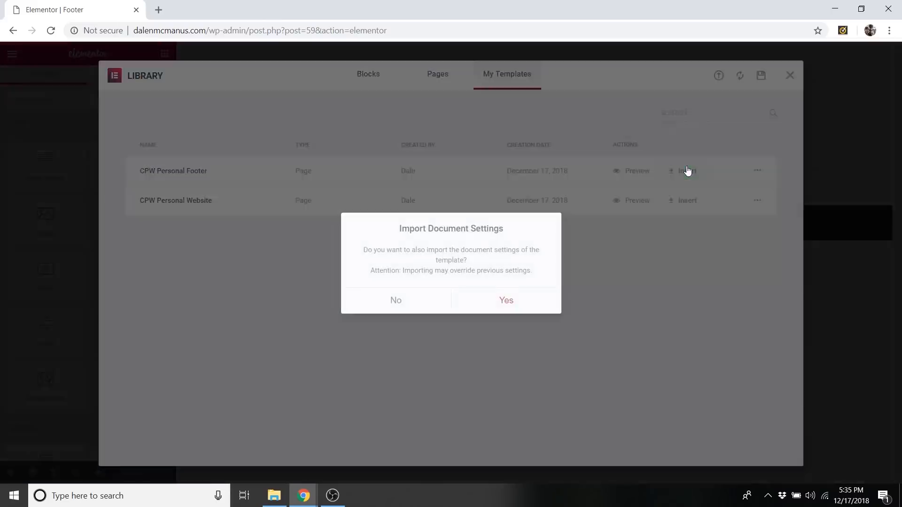
pyautogui.click(513, 305)
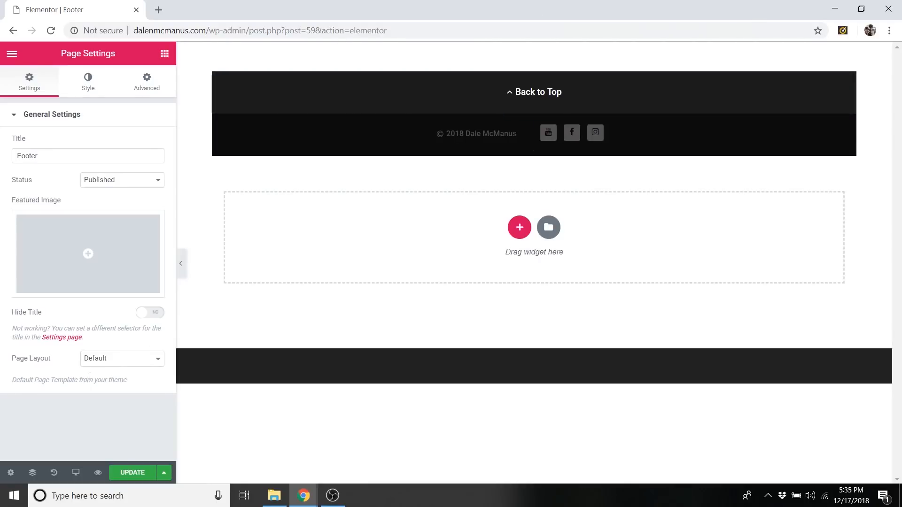
# Set the Footer template's page layout to Elementor Full Width and update it.
pyautogui.click(125, 363)
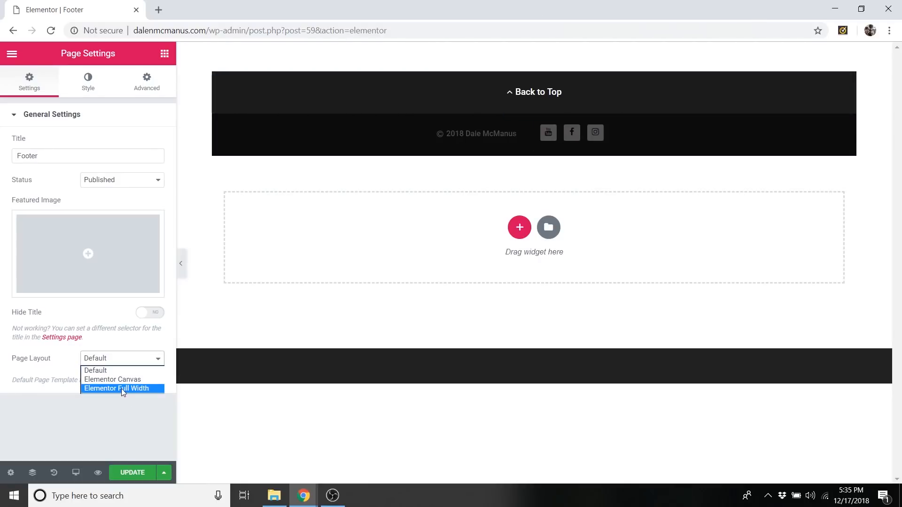
pyautogui.click(121, 389)
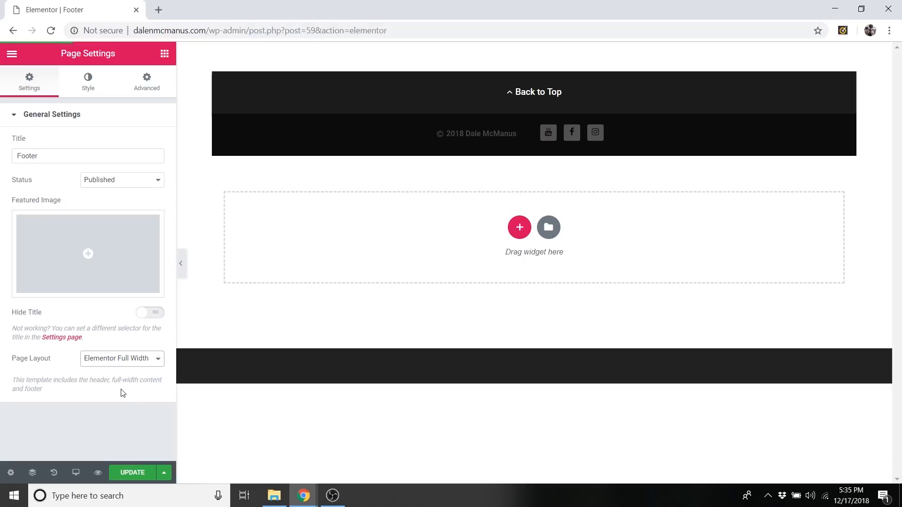
pyautogui.click(146, 478)
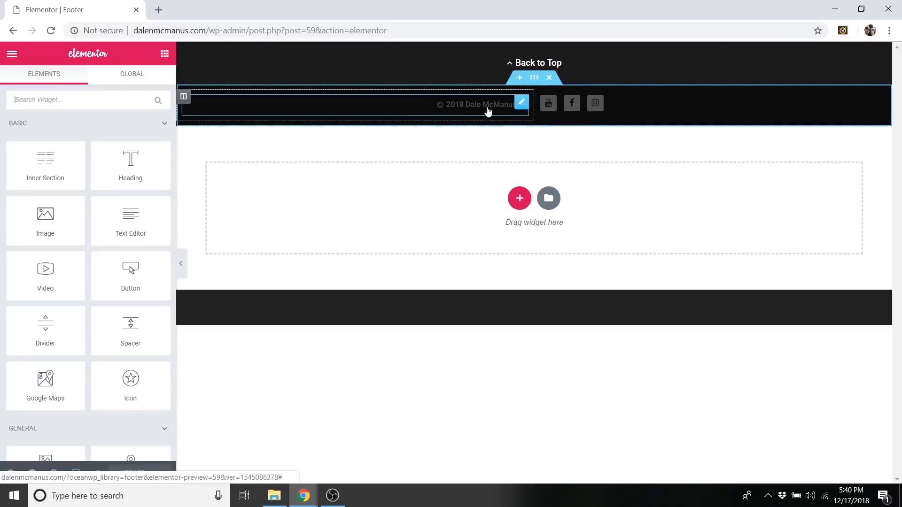
# Open the footer's copyright button for editing and examine the year and owner name in its text.
pyautogui.click(522, 103)
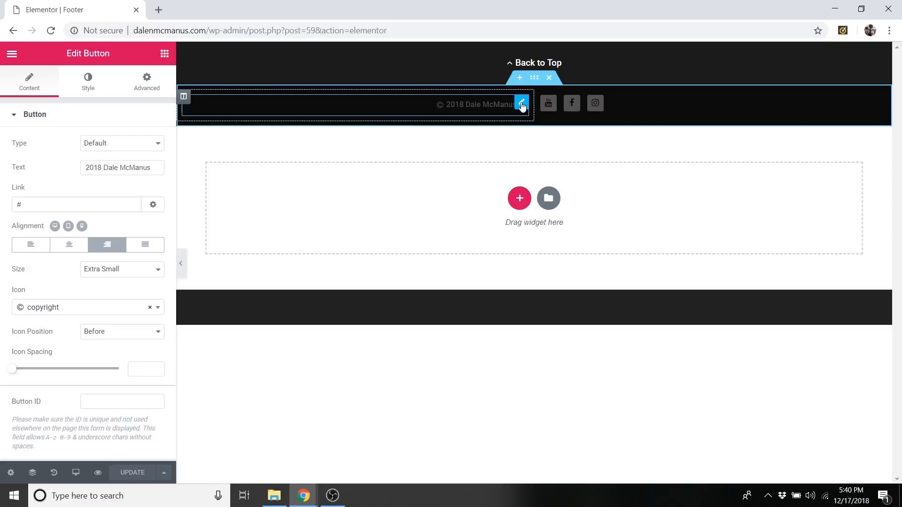
pyautogui.moveTo(108, 168); pyautogui.dragTo(149, 170)
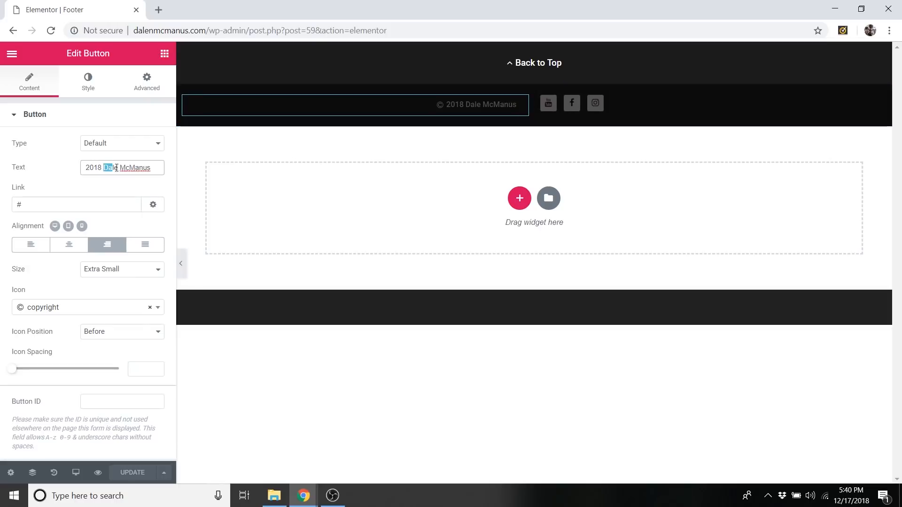
pyautogui.click(148, 166)
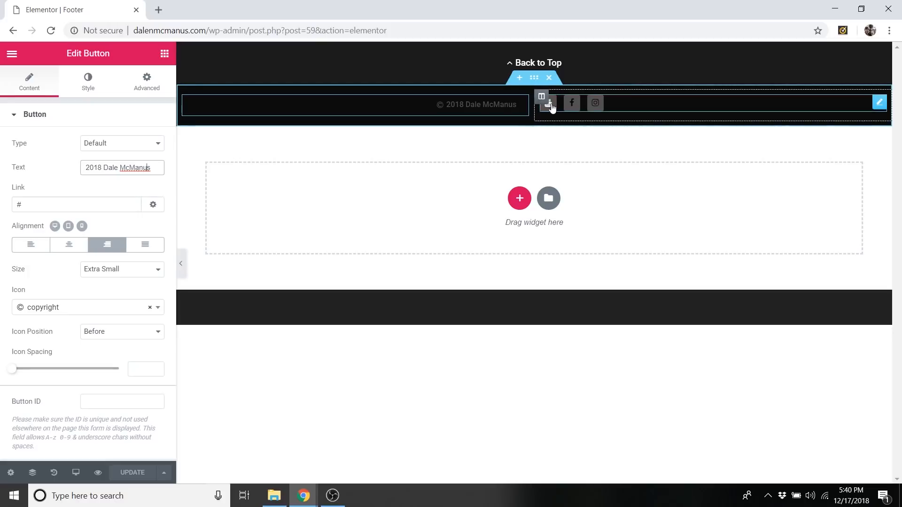
# Open the footer's social icons for editing and examine the YouTube and Facebook entries with their links.
pyautogui.rightClick(879, 106)
pyautogui.click(870, 126)
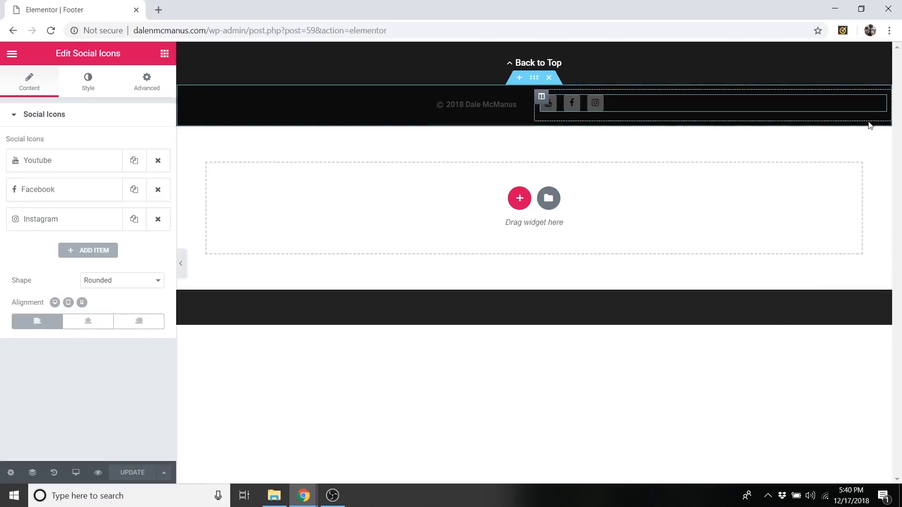
pyautogui.click(54, 162)
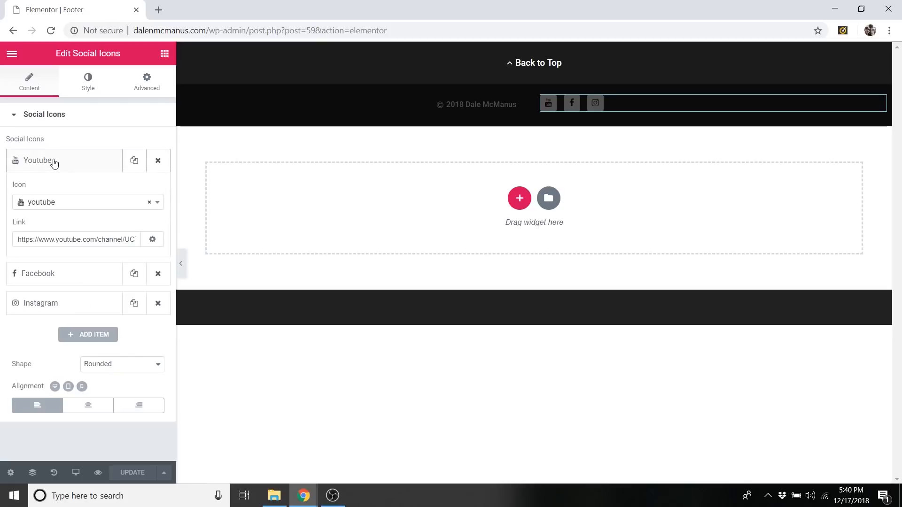
pyautogui.click(59, 163)
pyautogui.click(54, 190)
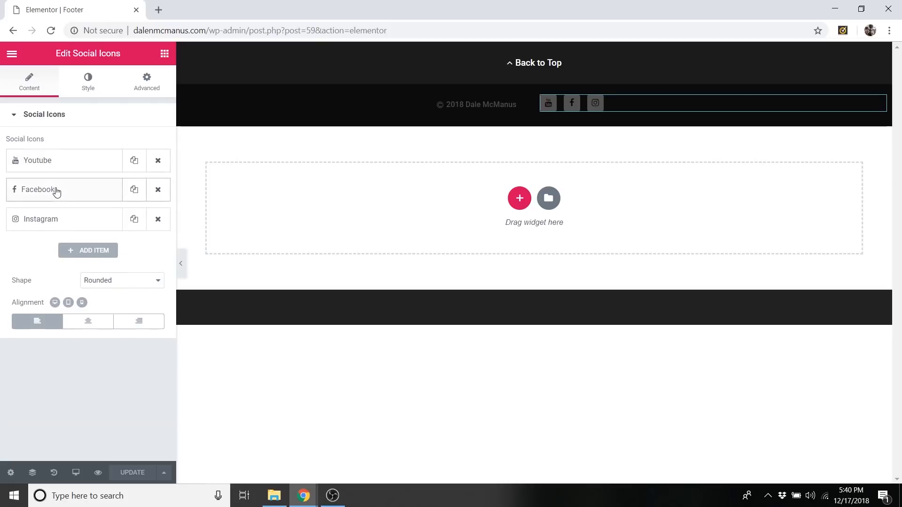
pyautogui.click(59, 185)
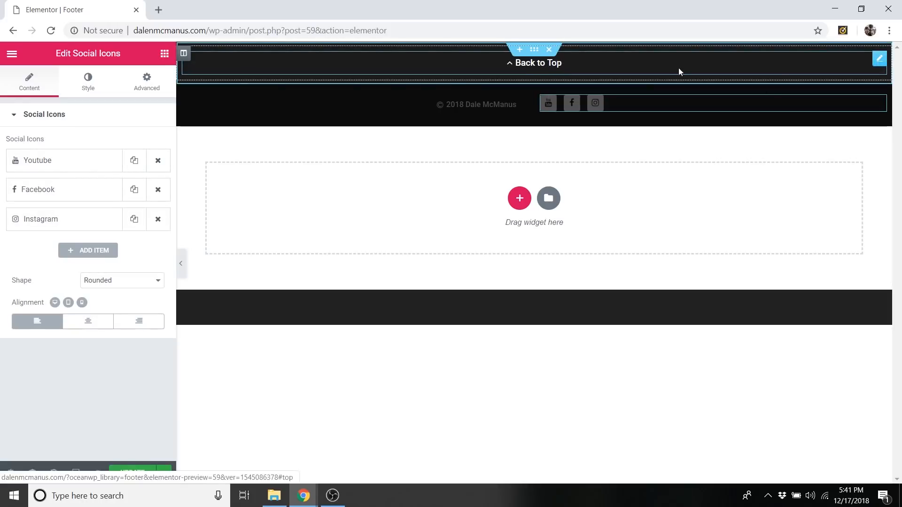
# Open the footer's Back to Top button for editing and examine its anchor link.
pyautogui.rightClick(881, 68)
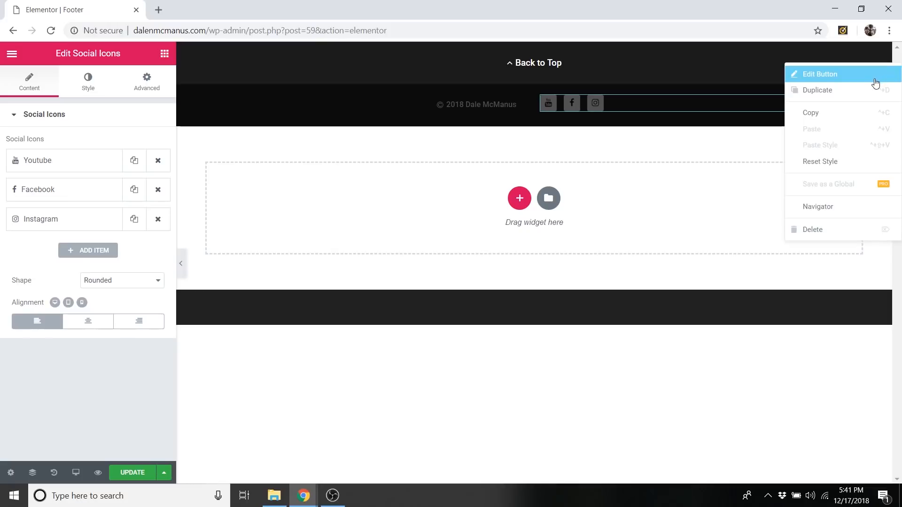
pyautogui.click(874, 78)
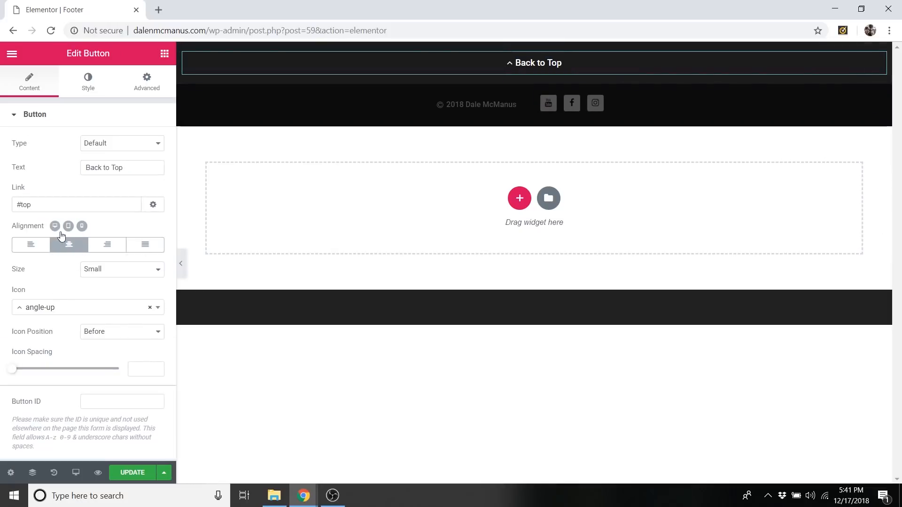
pyautogui.click(39, 207)
pyautogui.moveTo(38, 208); pyautogui.dragTo(10, 206)
pyautogui.click(33, 201)
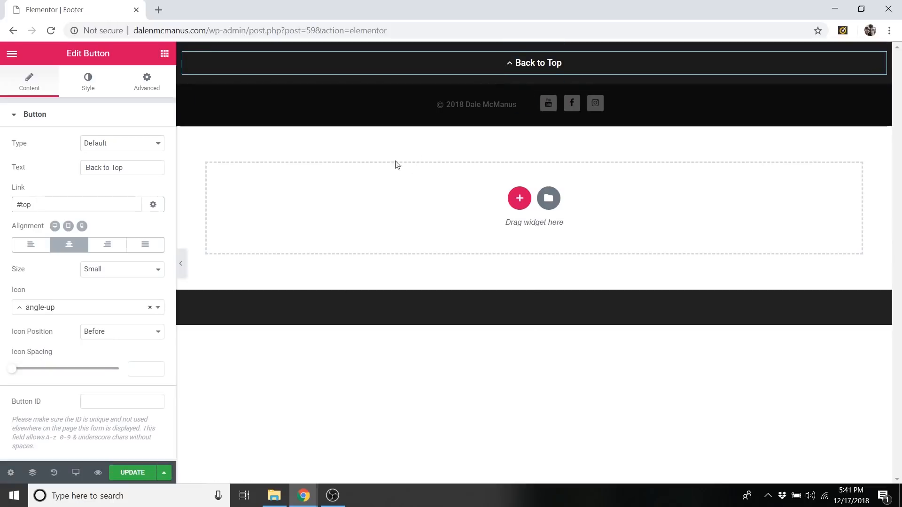
# Save the Footer template and exit Elementor to the WordPress template editor.
pyautogui.click(132, 473)
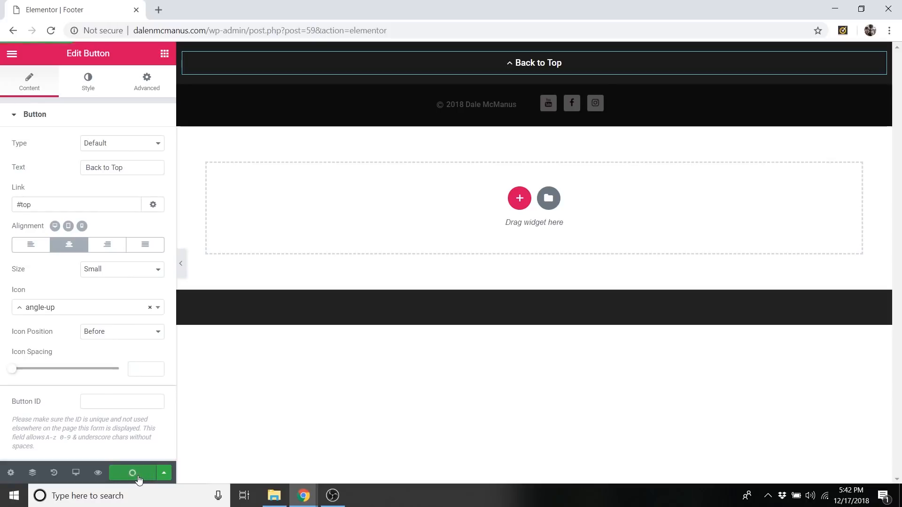
pyautogui.click(13, 55)
pyautogui.click(104, 360)
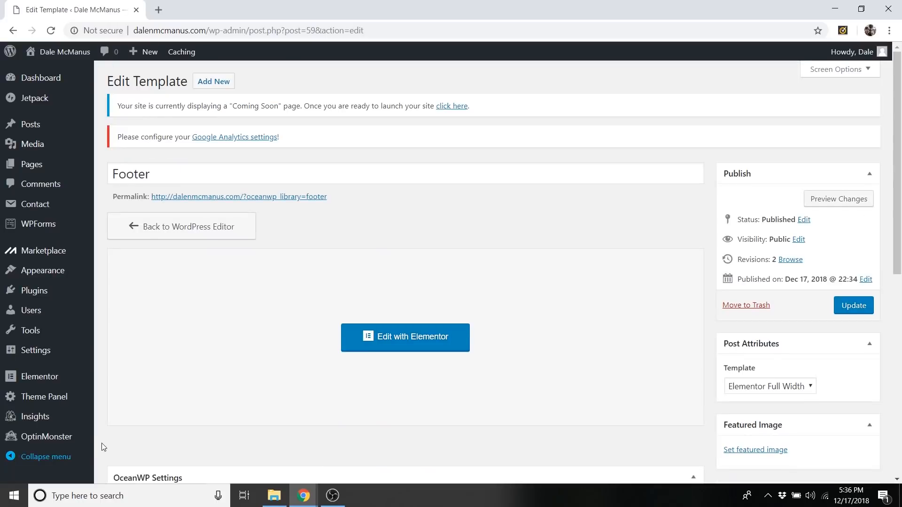
# Visit the live site, start customizing it and open the Footer Widgets settings.
pyautogui.moveTo(70, 53)
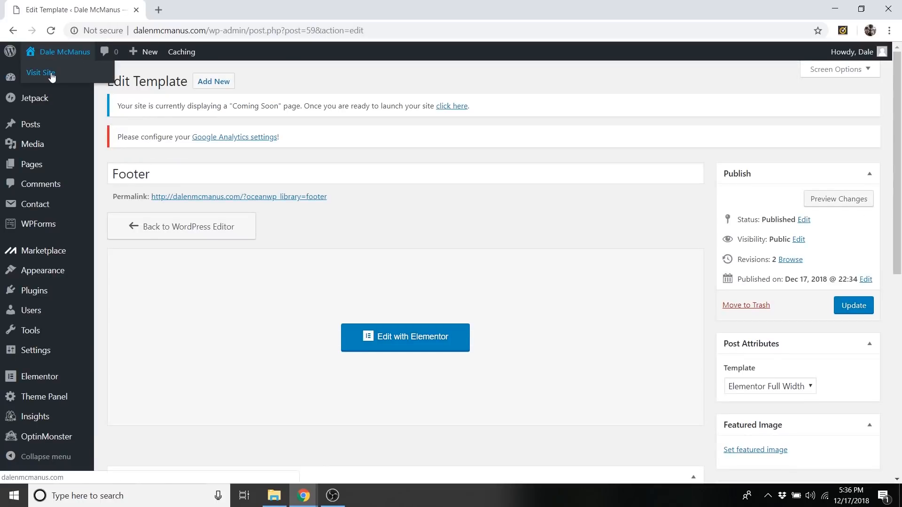
pyautogui.click(52, 75)
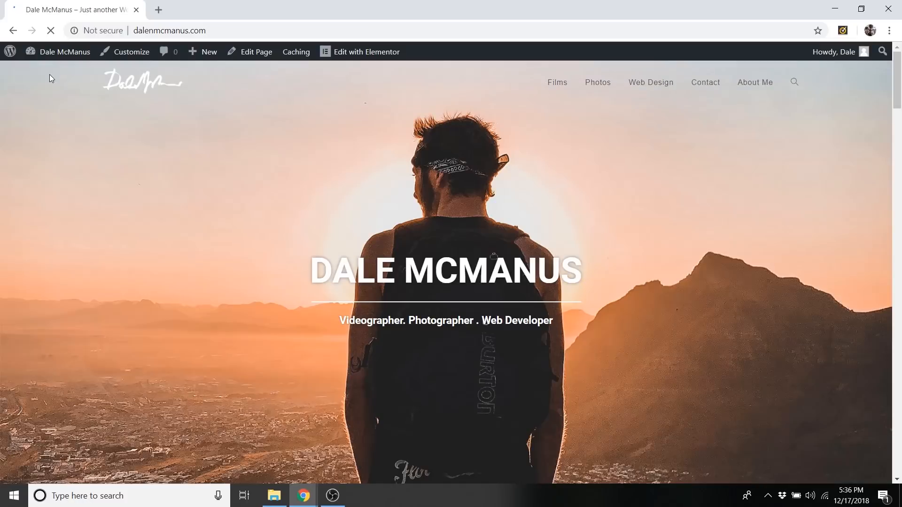
pyautogui.click(131, 54)
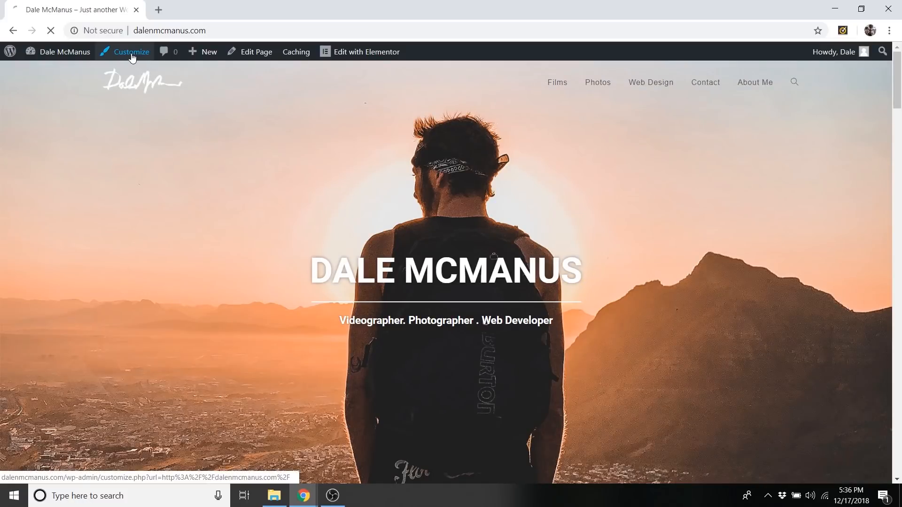
pyautogui.scroll(-10, 422, 237)
pyautogui.scroll(-20, 422, 240)
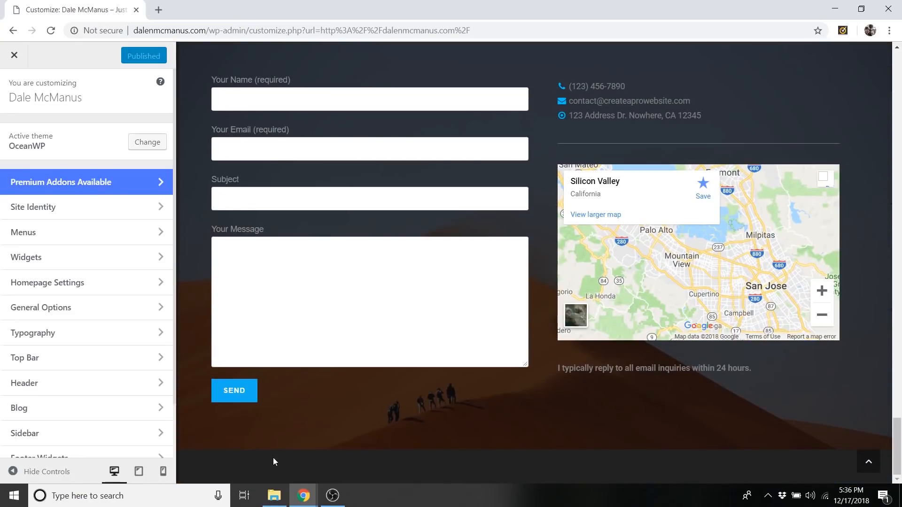
pyautogui.scroll(-2, 61, 422)
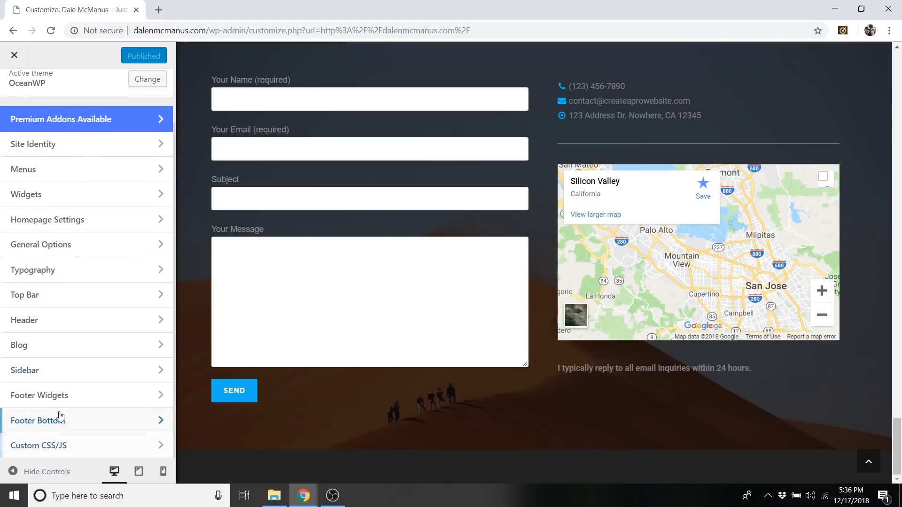
pyautogui.click(73, 400)
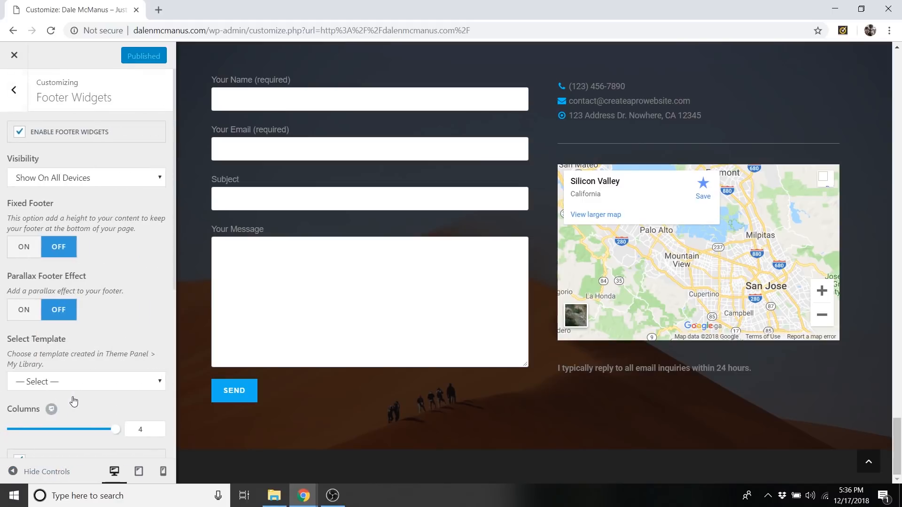
# Configure the footer widgets to use the Footer template with 0 px padding on all sides and no added container.
pyautogui.click(68, 383)
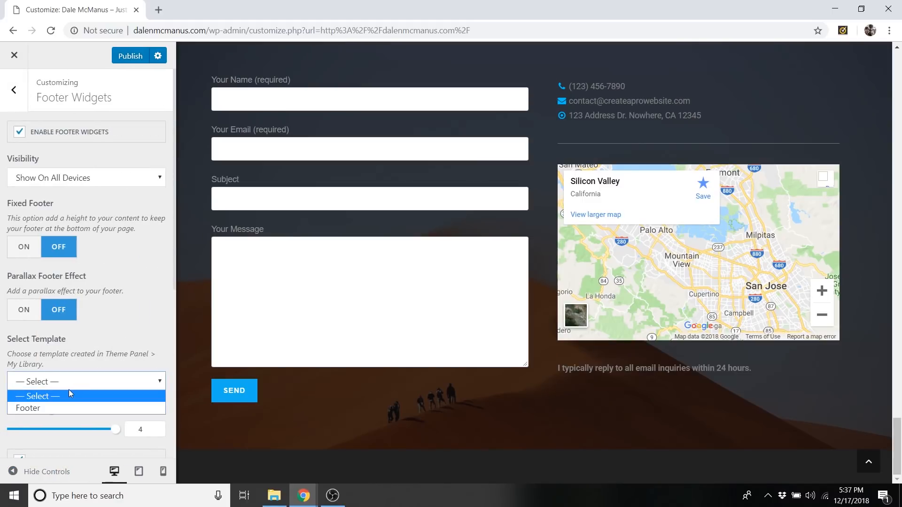
pyautogui.click(32, 409)
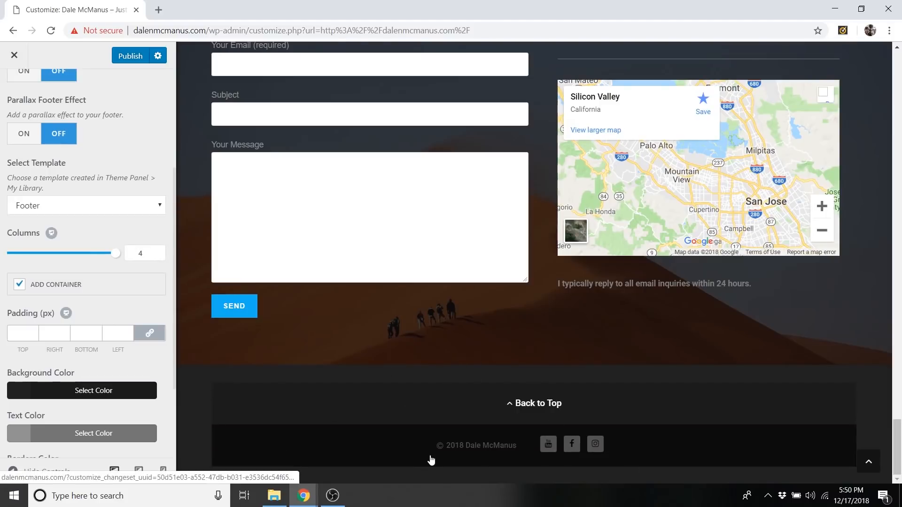
pyautogui.click(26, 336)
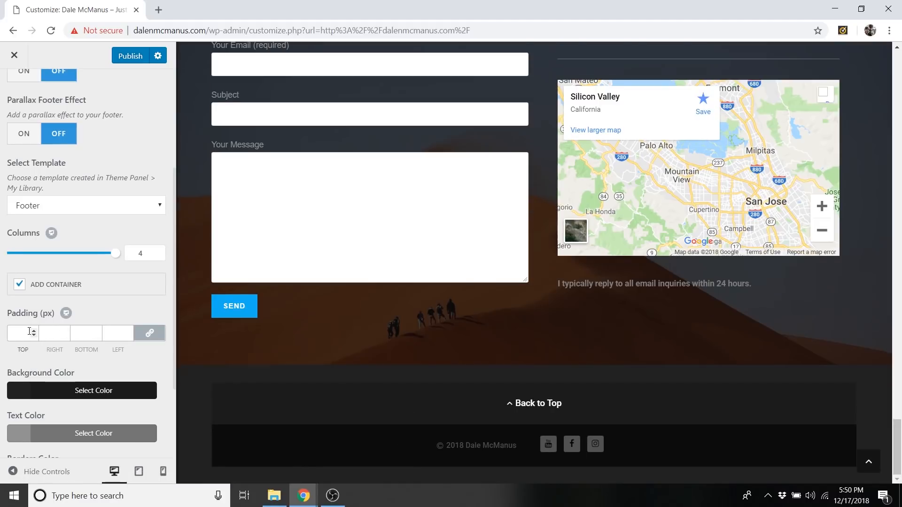
pyautogui.write('0')
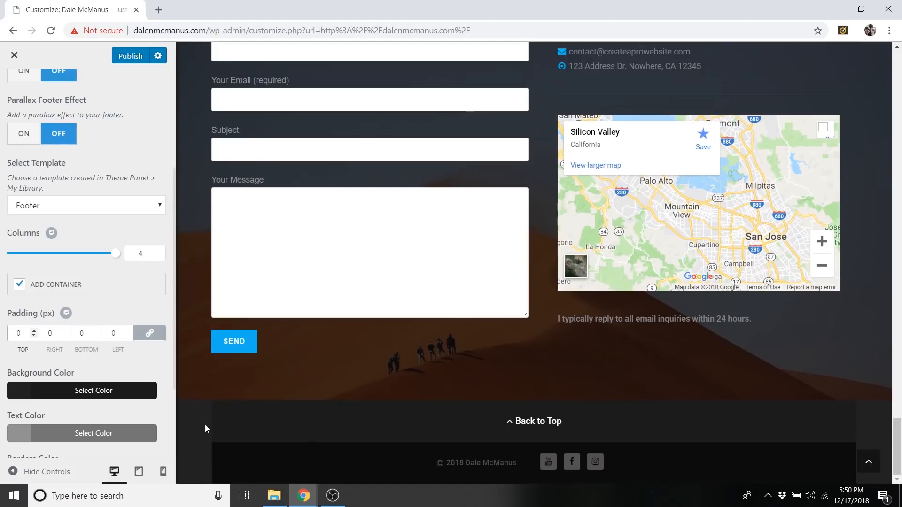
pyautogui.click(19, 285)
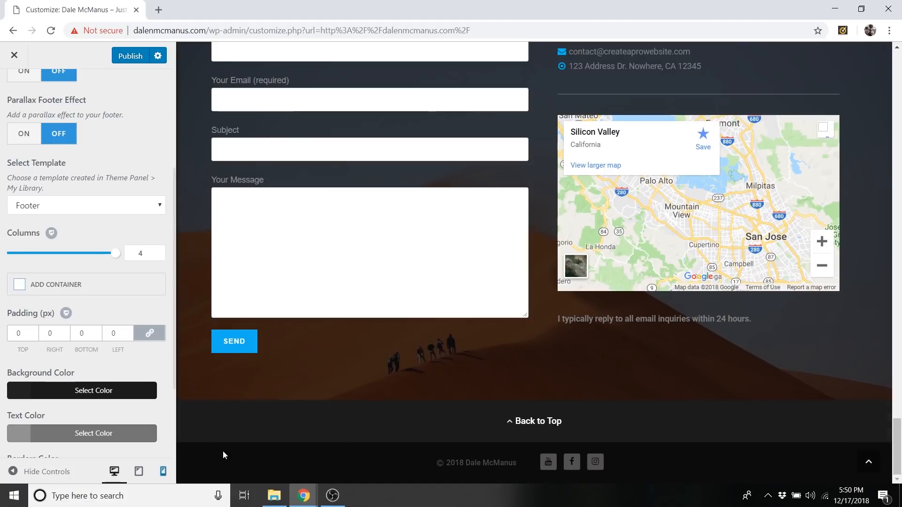
# Preview the site with the customizer controls hidden, test the footer's Back to Top link, and show the controls again.
pyautogui.click(12, 471)
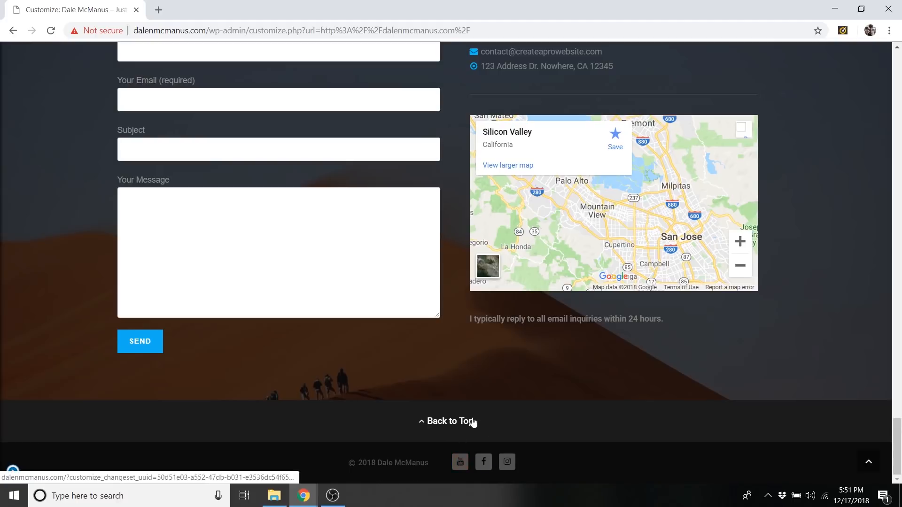
pyautogui.click(454, 421)
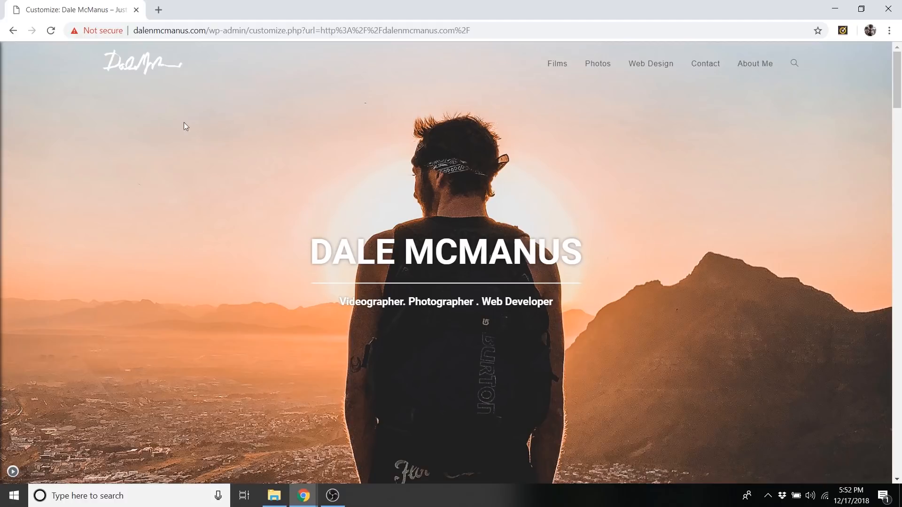
pyautogui.click(13, 471)
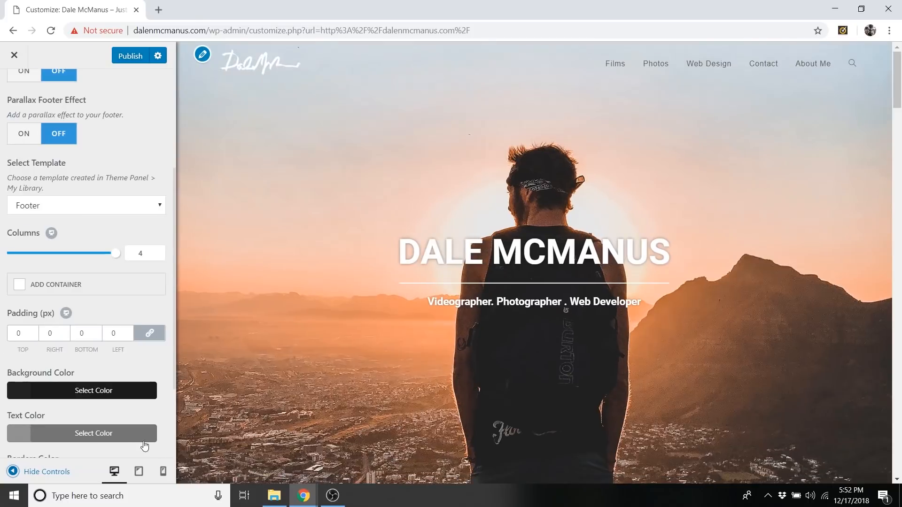
# Publish the footer widget changes and close the customizer.
pyautogui.click(126, 57)
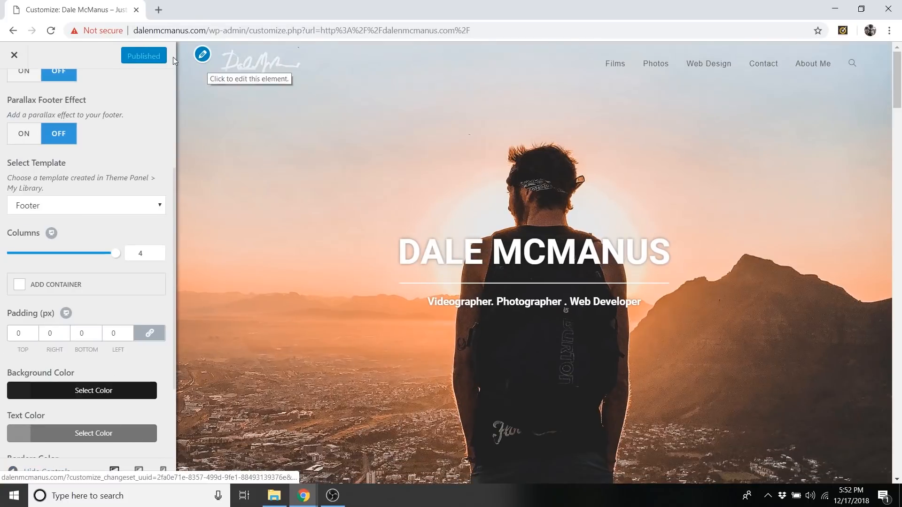
pyautogui.click(14, 56)
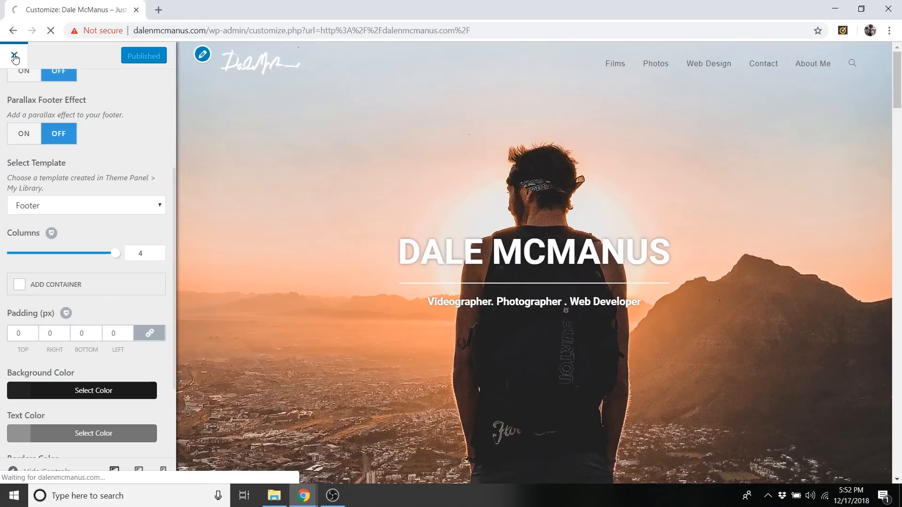